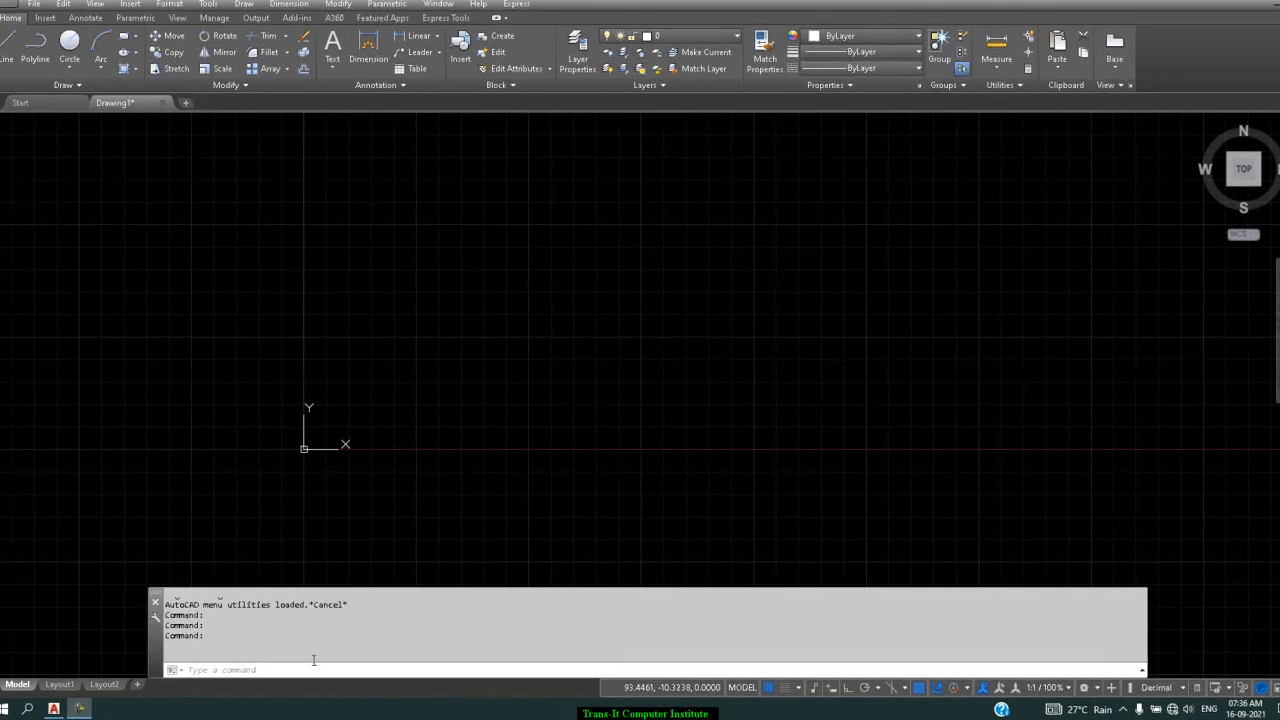
Open the current drawing in the Block Editor with the BE command
left_click(313, 660)
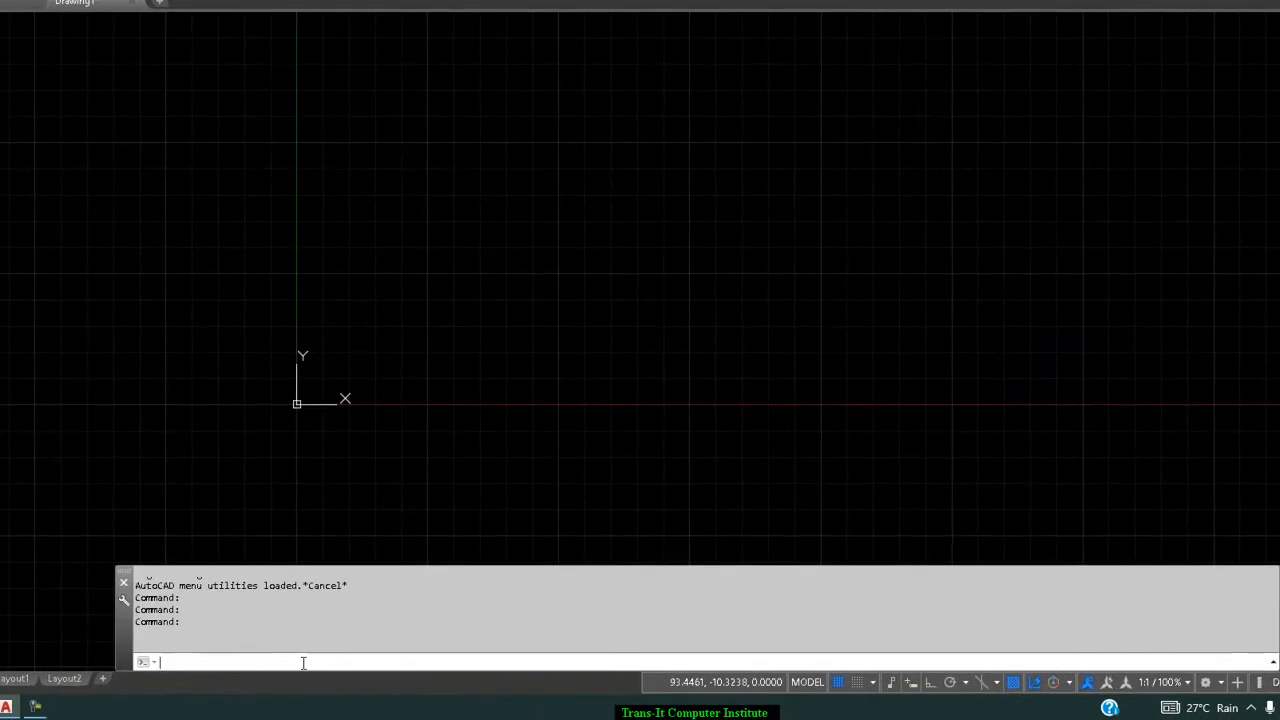
type("be")
key("Return")
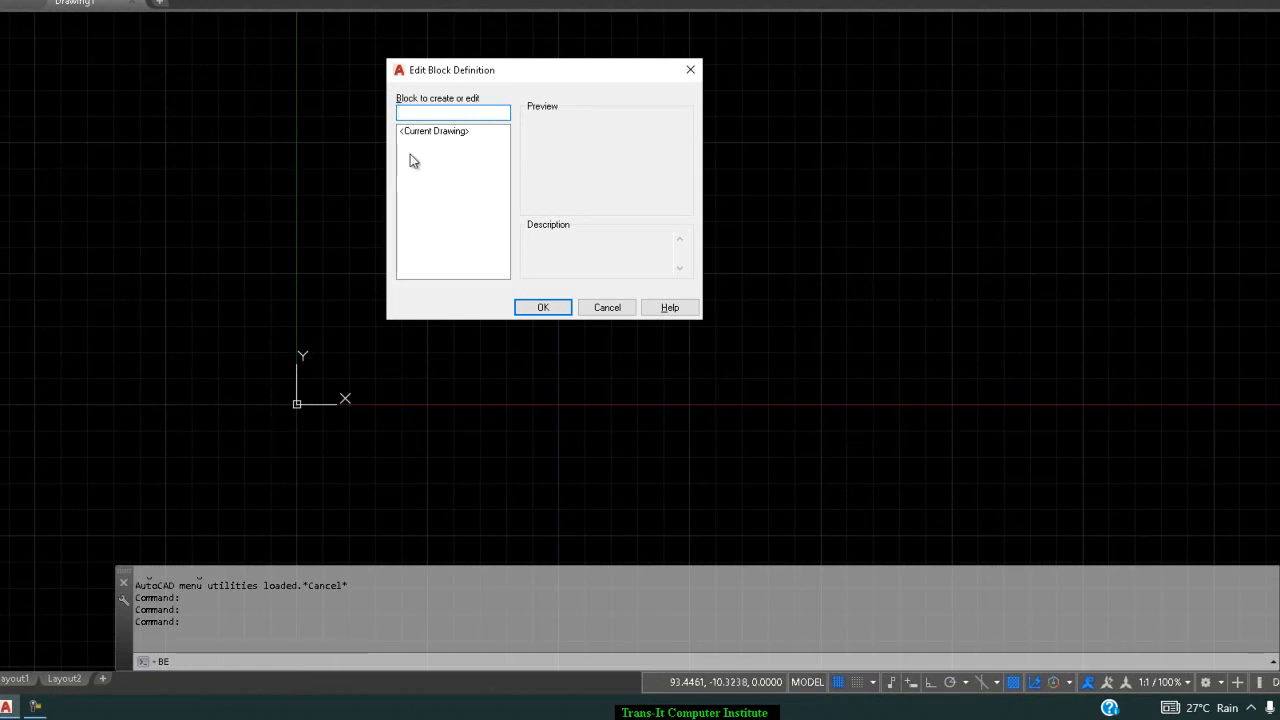
left_click(444, 133)
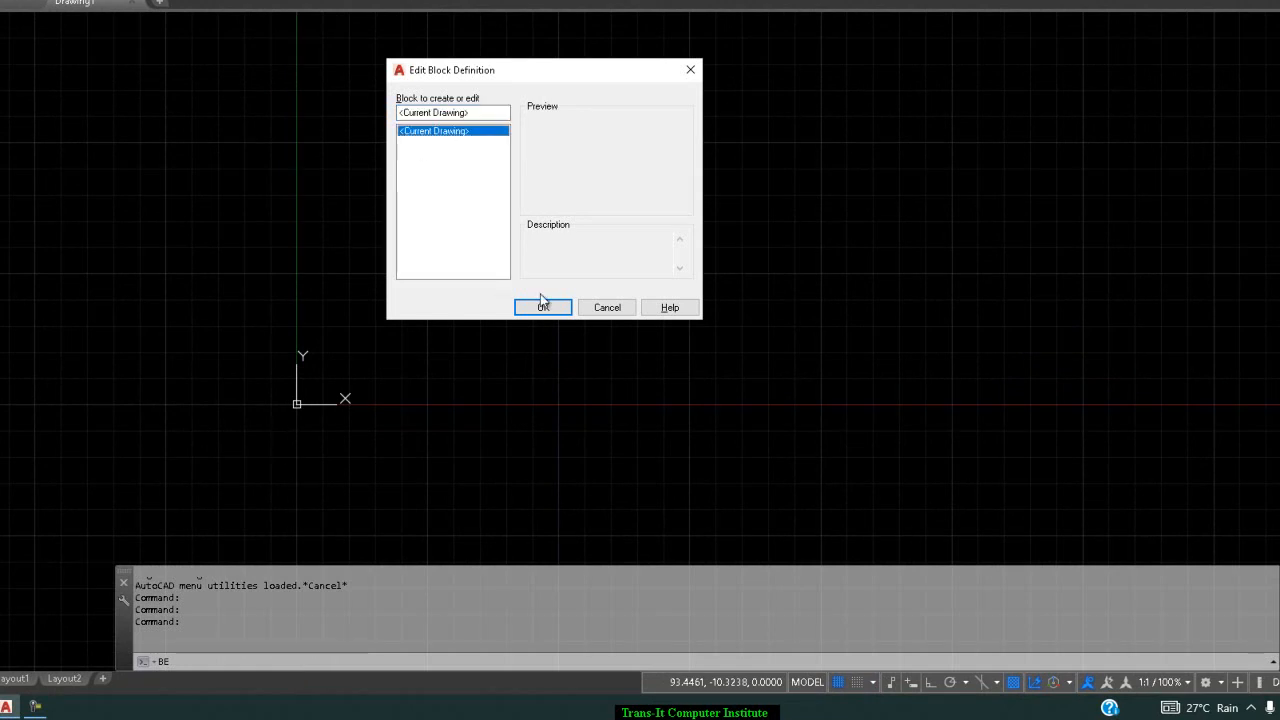
left_click(541, 306)
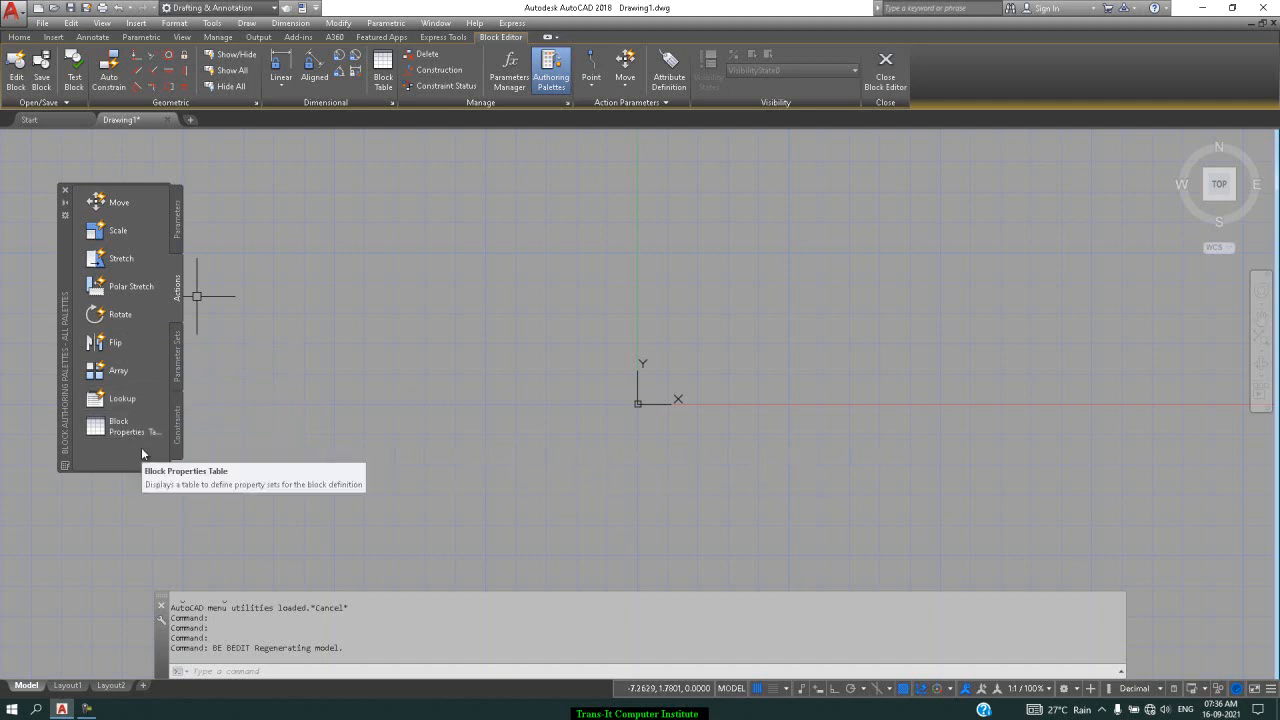
Compare the Parameters and Actions palettes, ending on the Parameters list
left_click(175, 221)
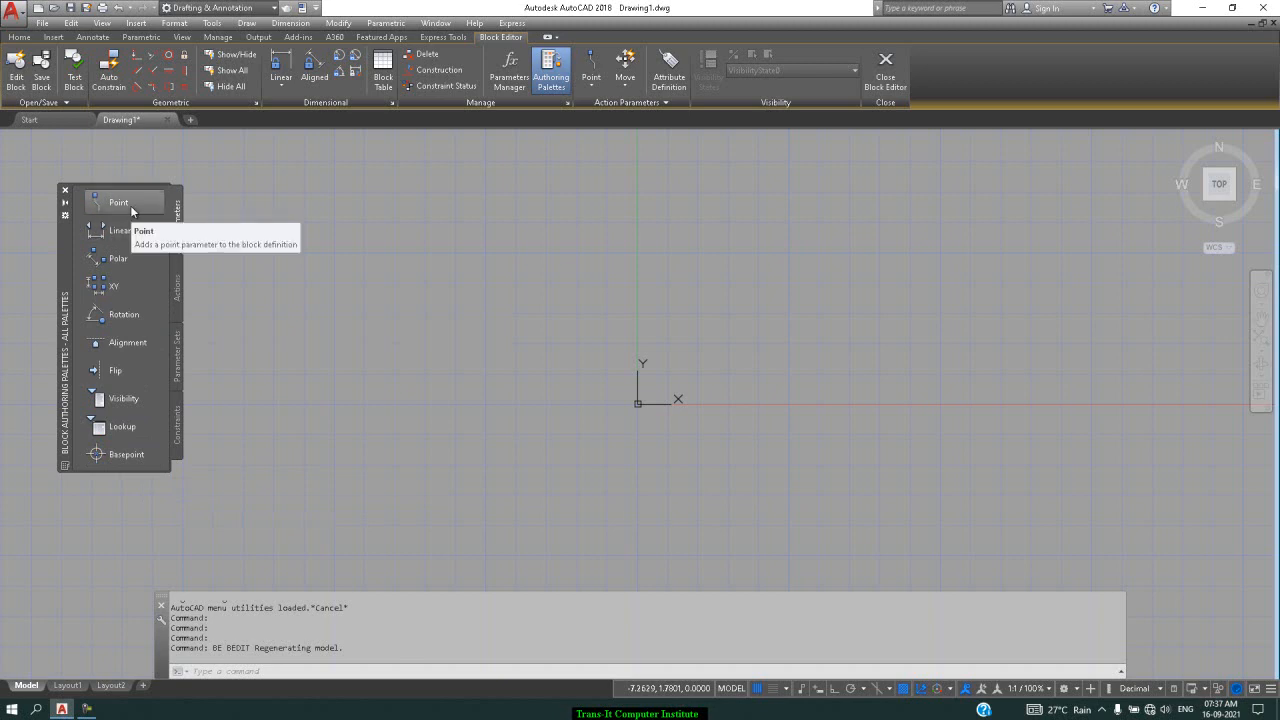
left_click(176, 284)
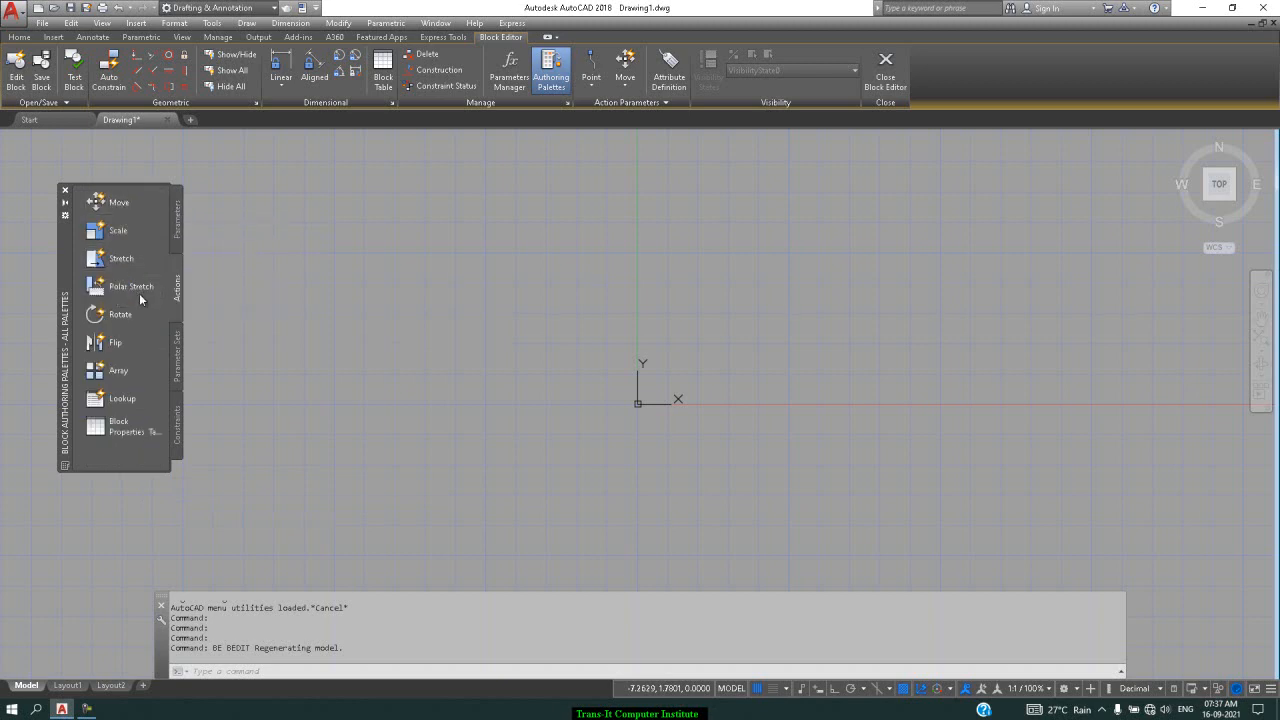
left_click(174, 234)
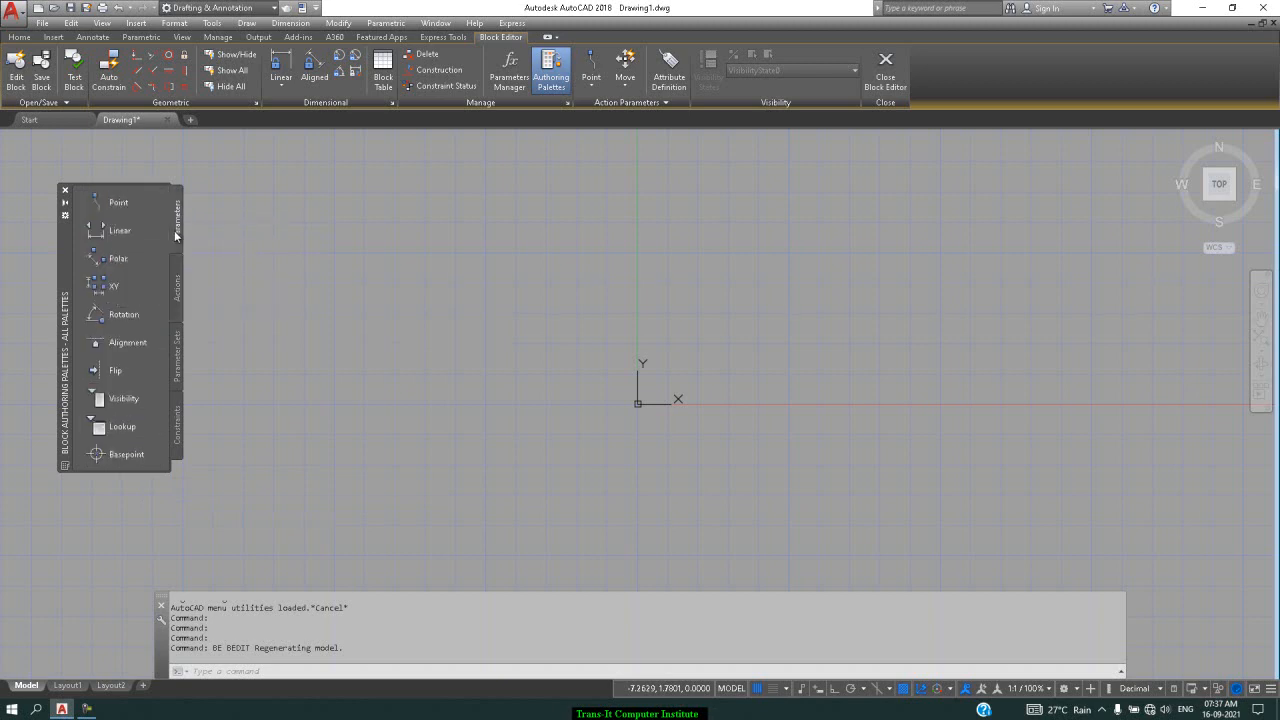
left_click(174, 282)
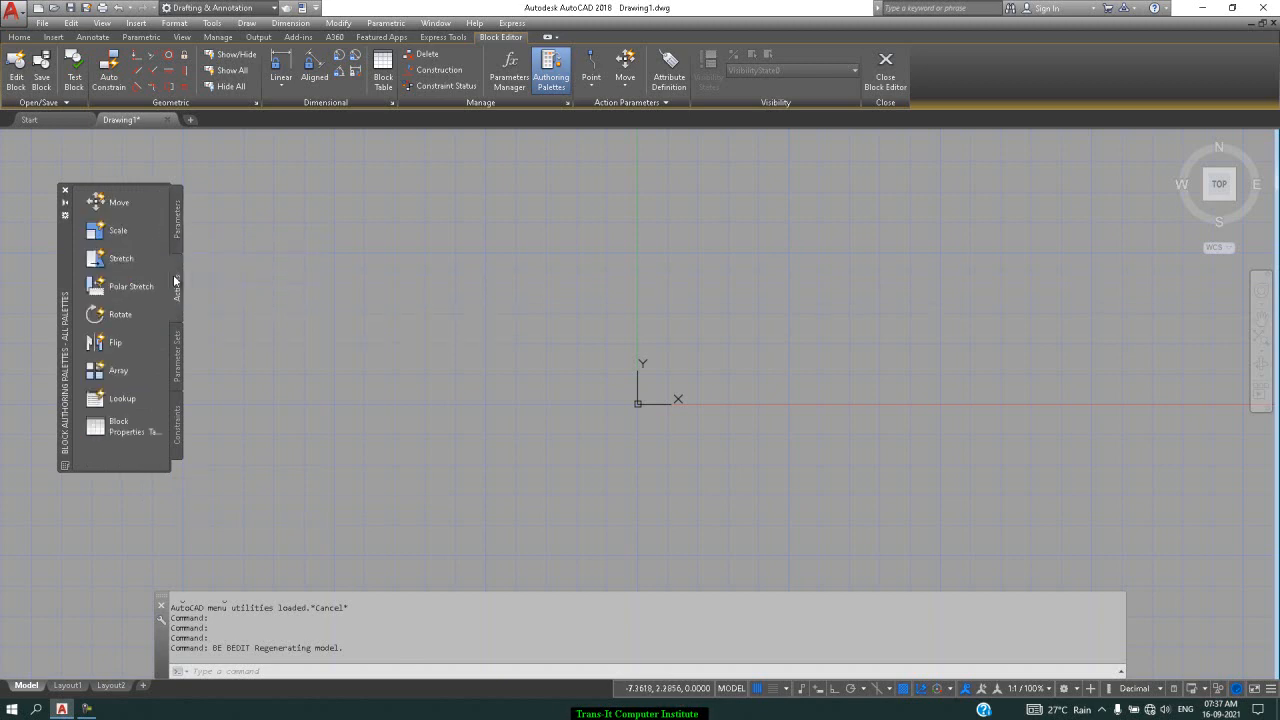
left_click(179, 221)
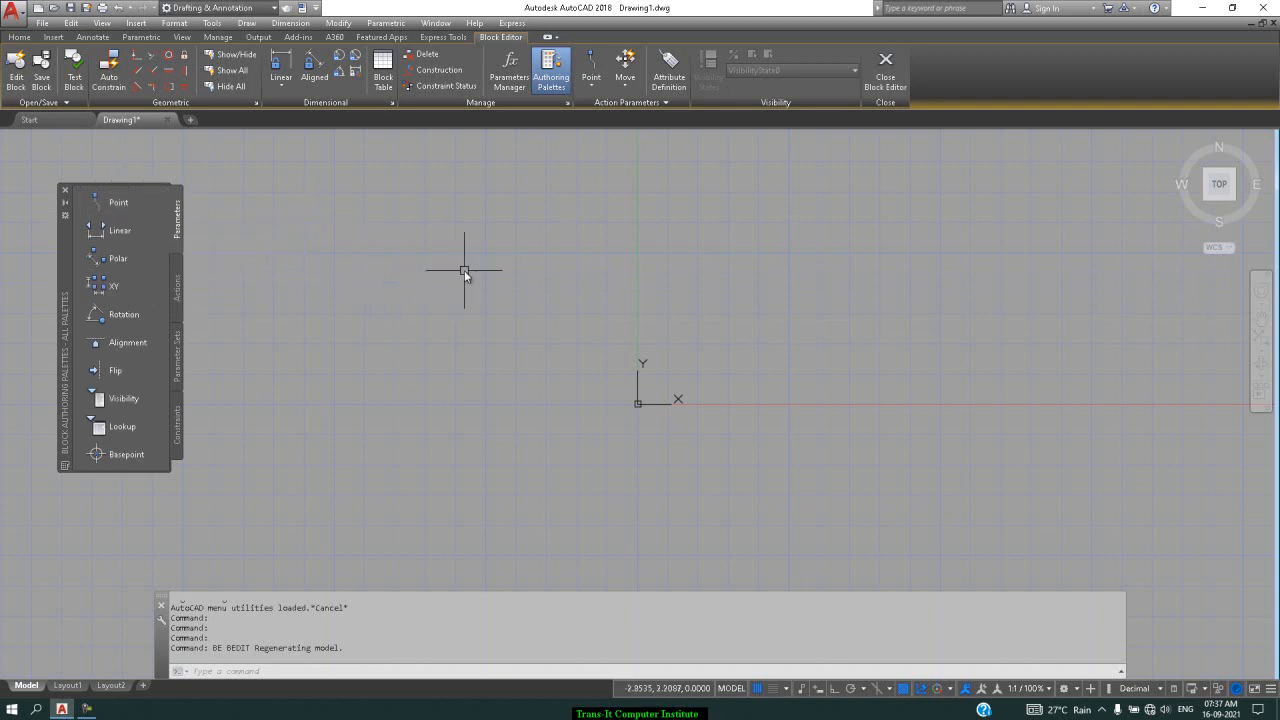
Start single-line text at height 3 and rotation 0, then cancel the oversized entry
type("dt")
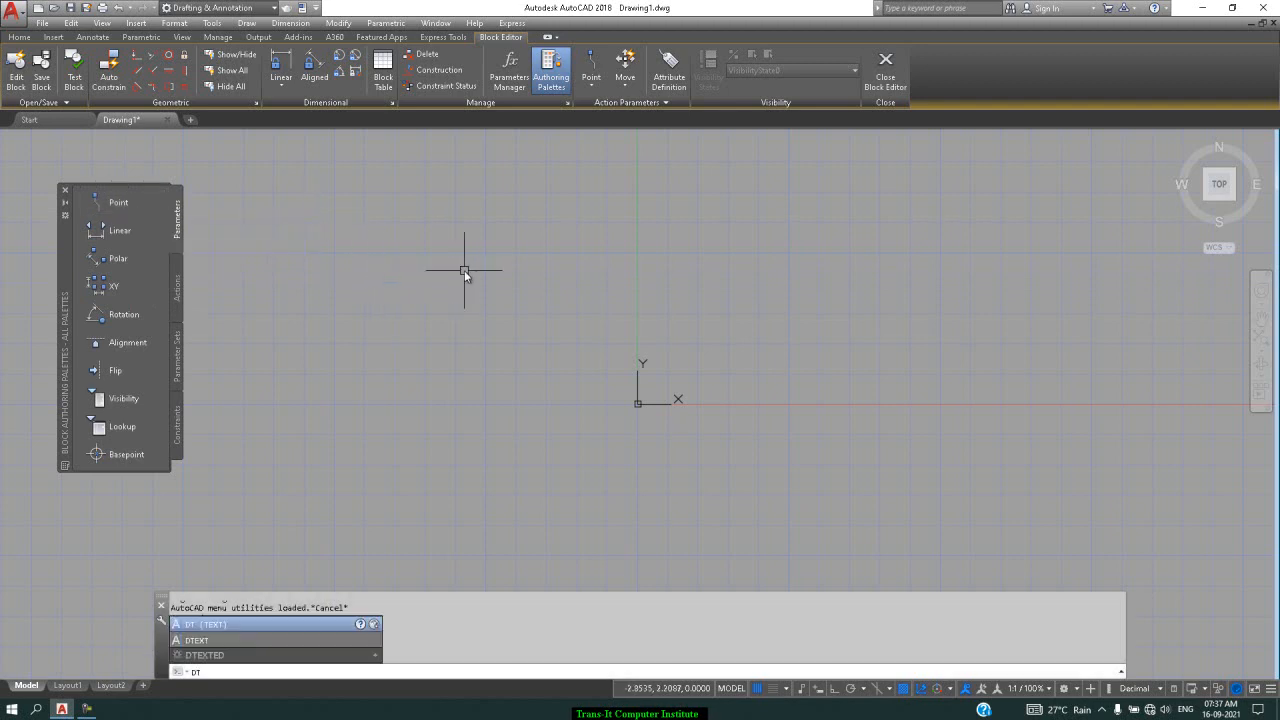
key("Return")
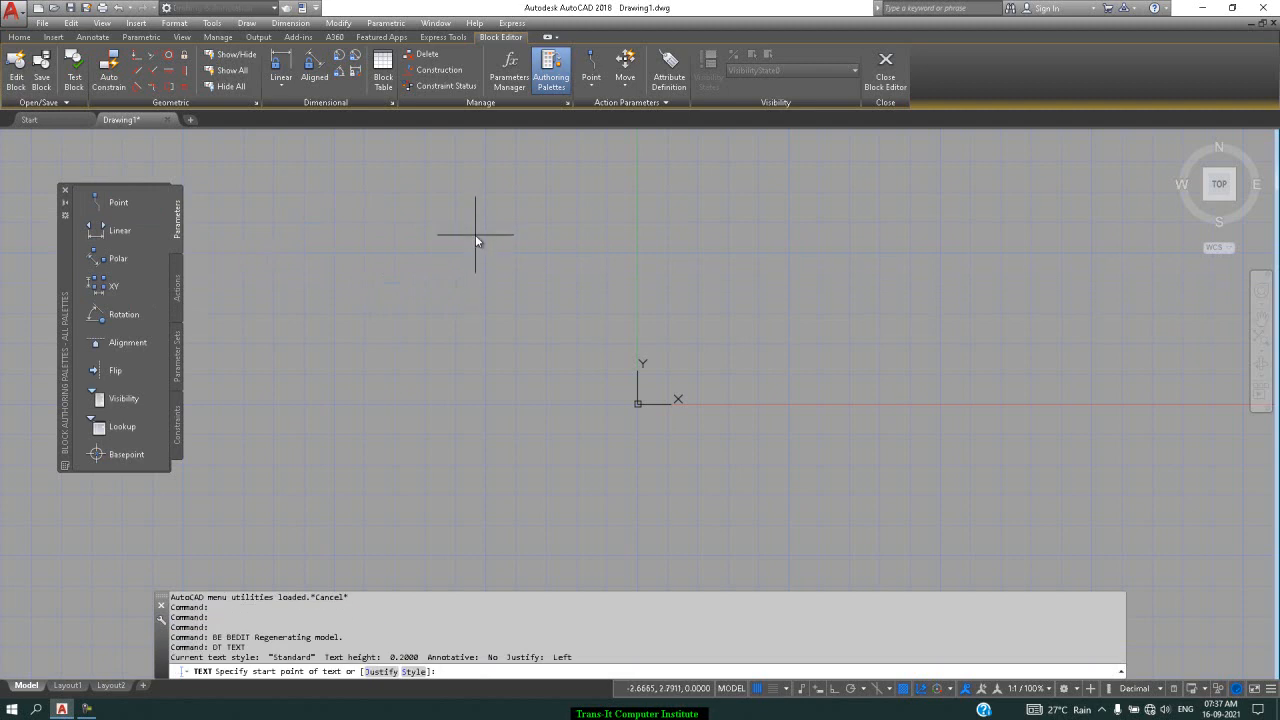
left_click(472, 258)
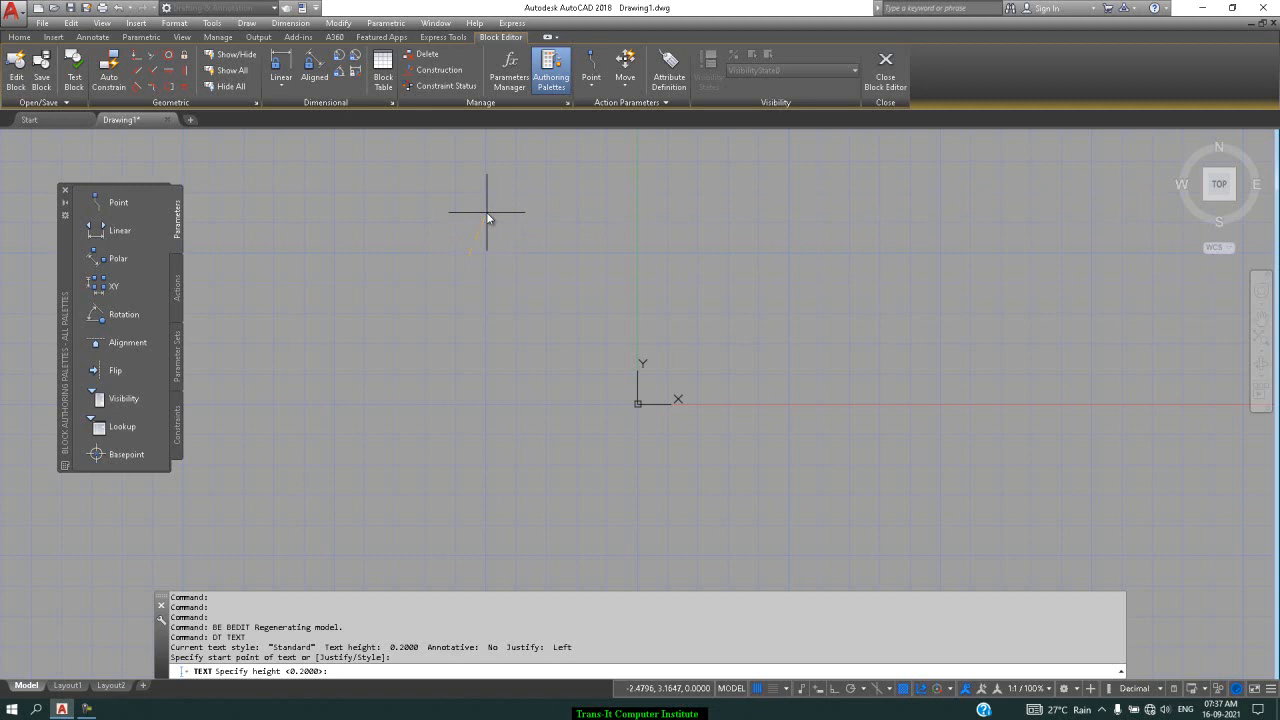
left_click(833, 688)
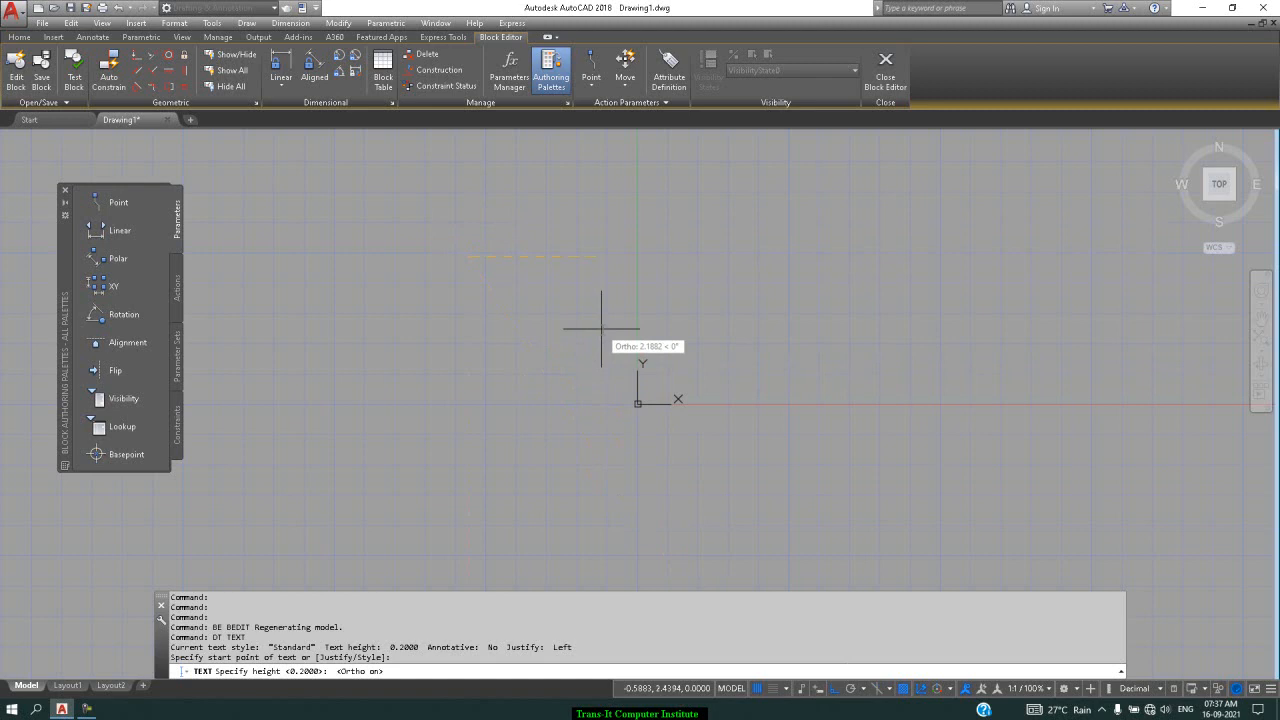
type("3")
key("Return")
type("0")
key("Return")
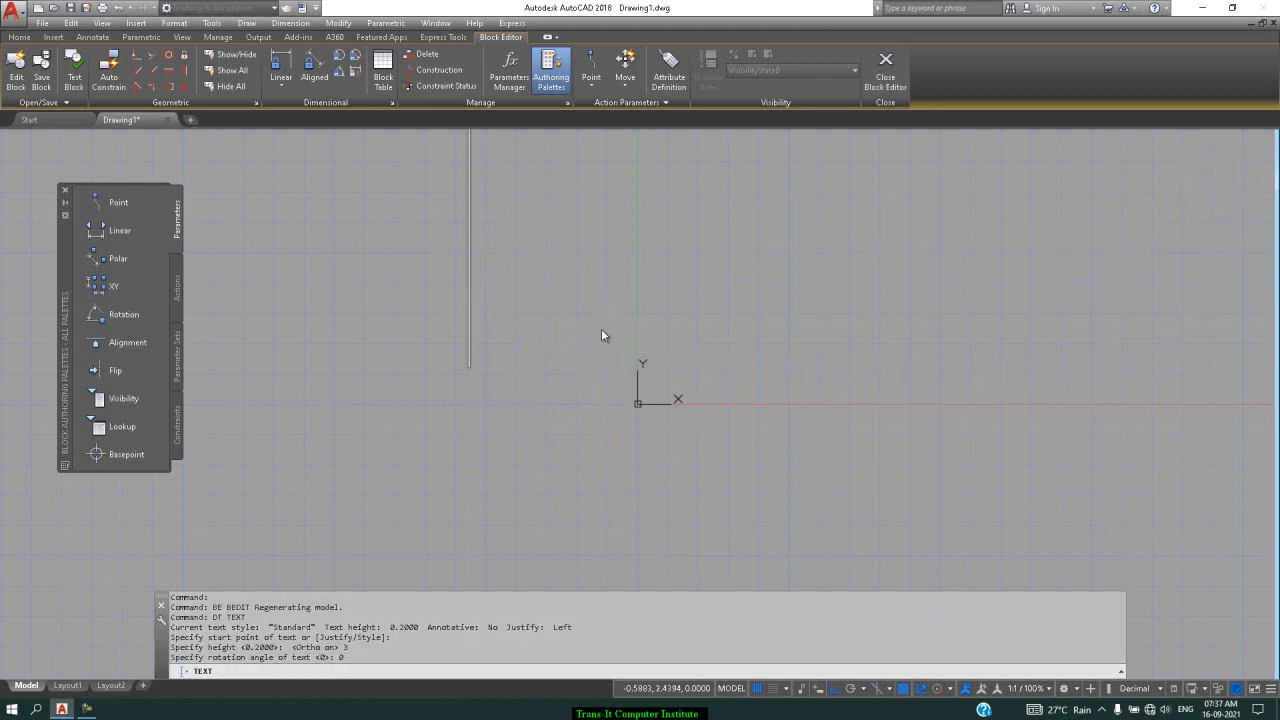
type("d")
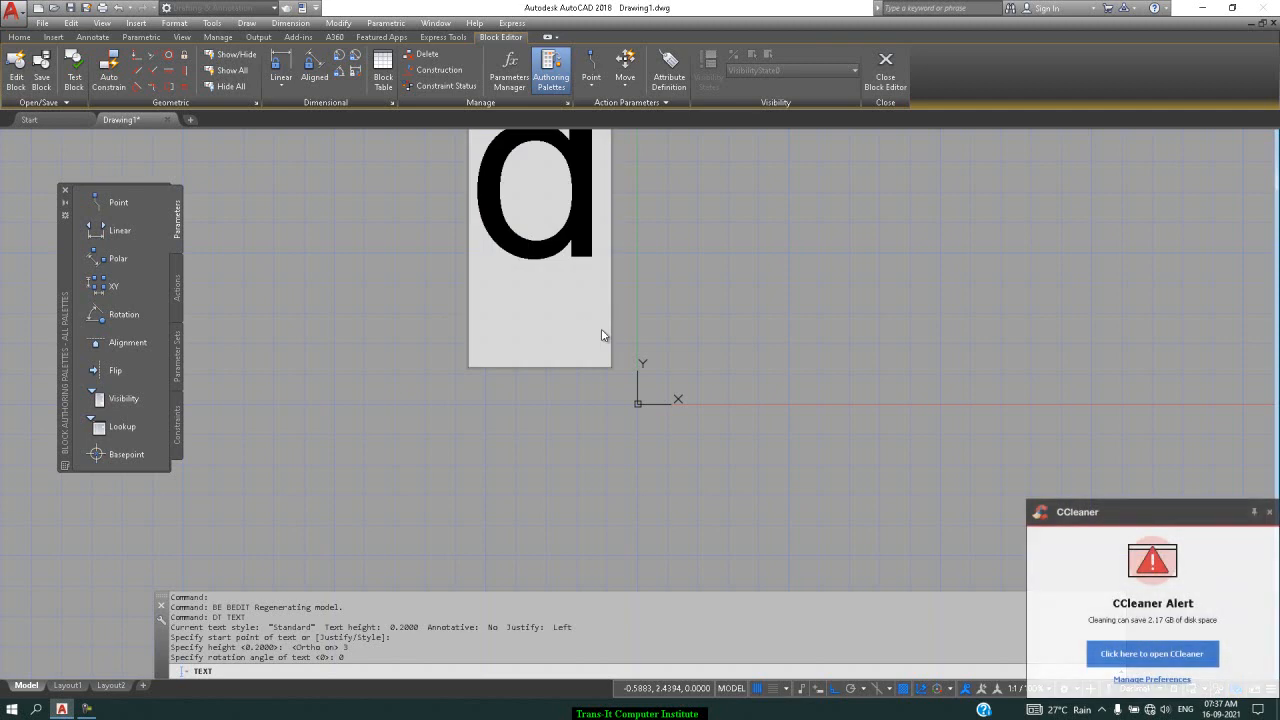
key("Escape")
key("Escape")
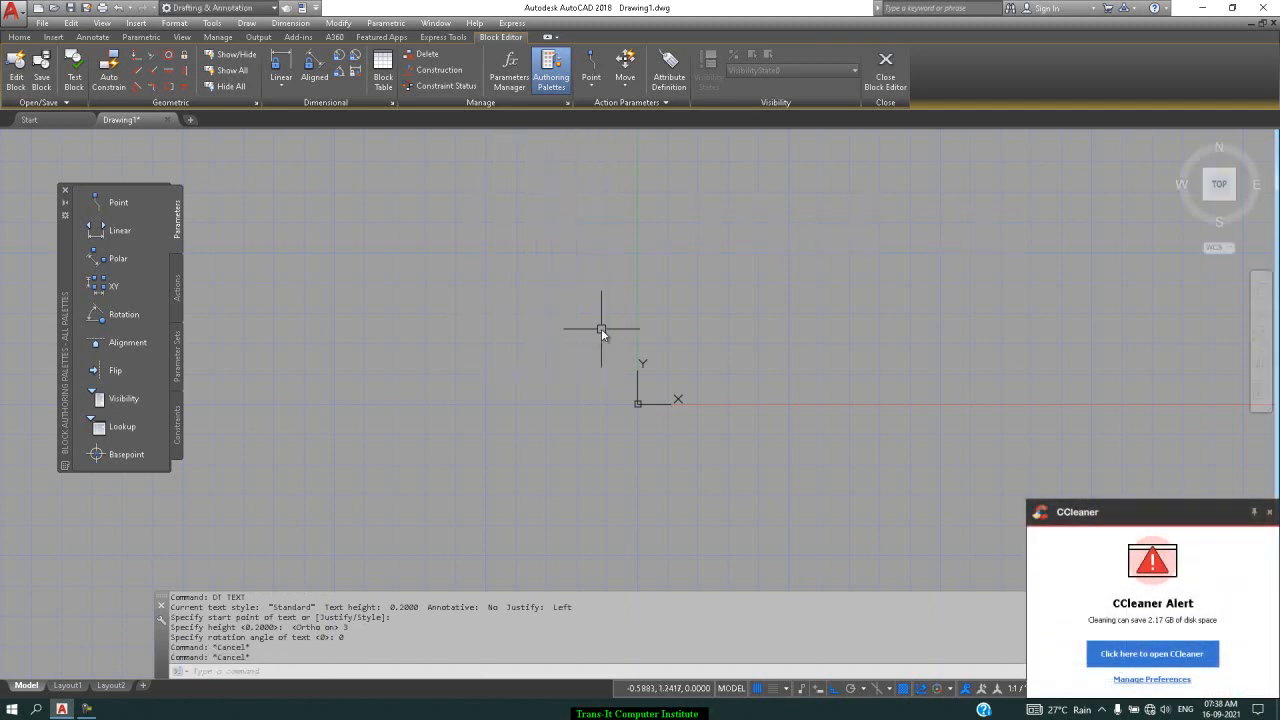
Dismiss the CCleaner alert and restart DT at the upper left with height 0.5
type("d")
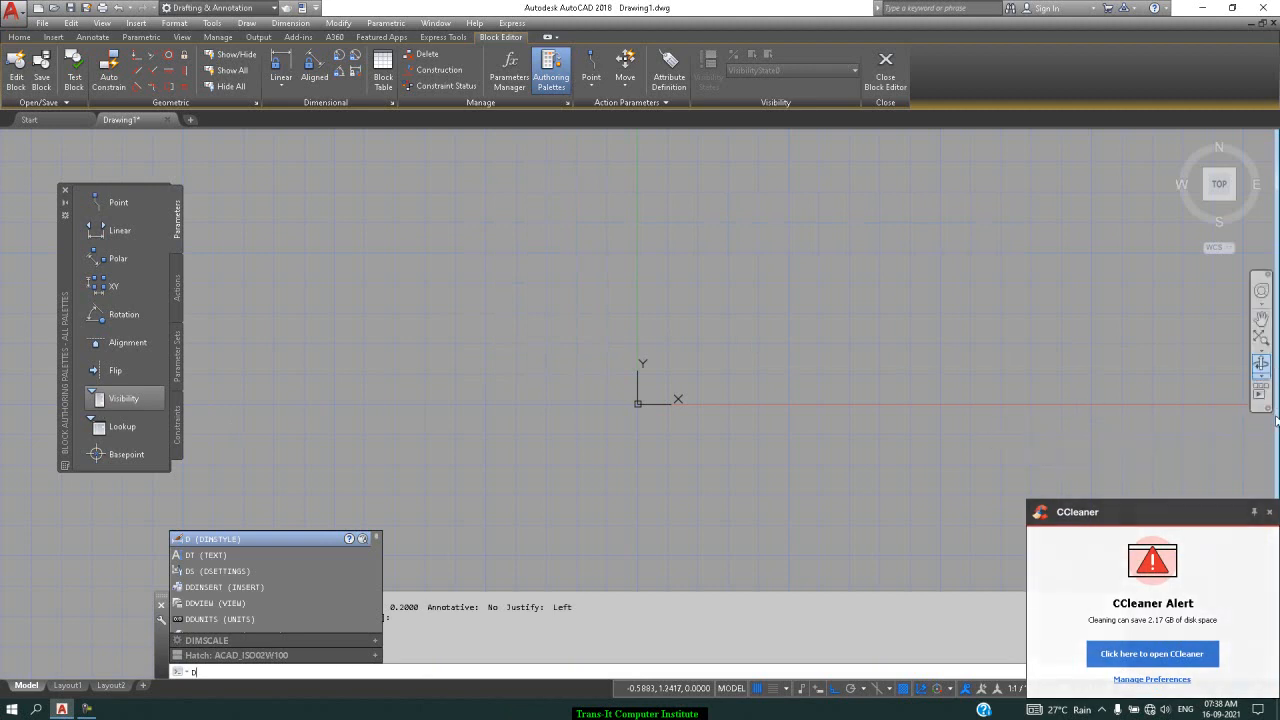
left_click(1271, 513)
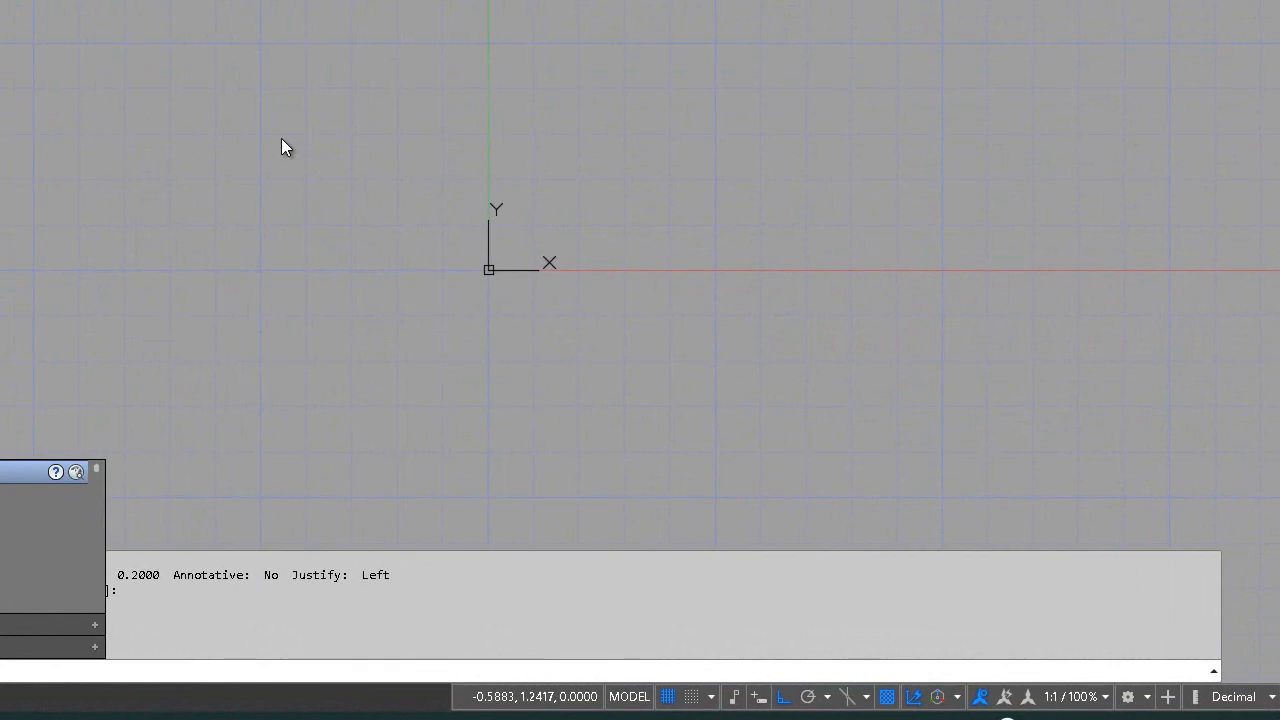
left_click(154, 19)
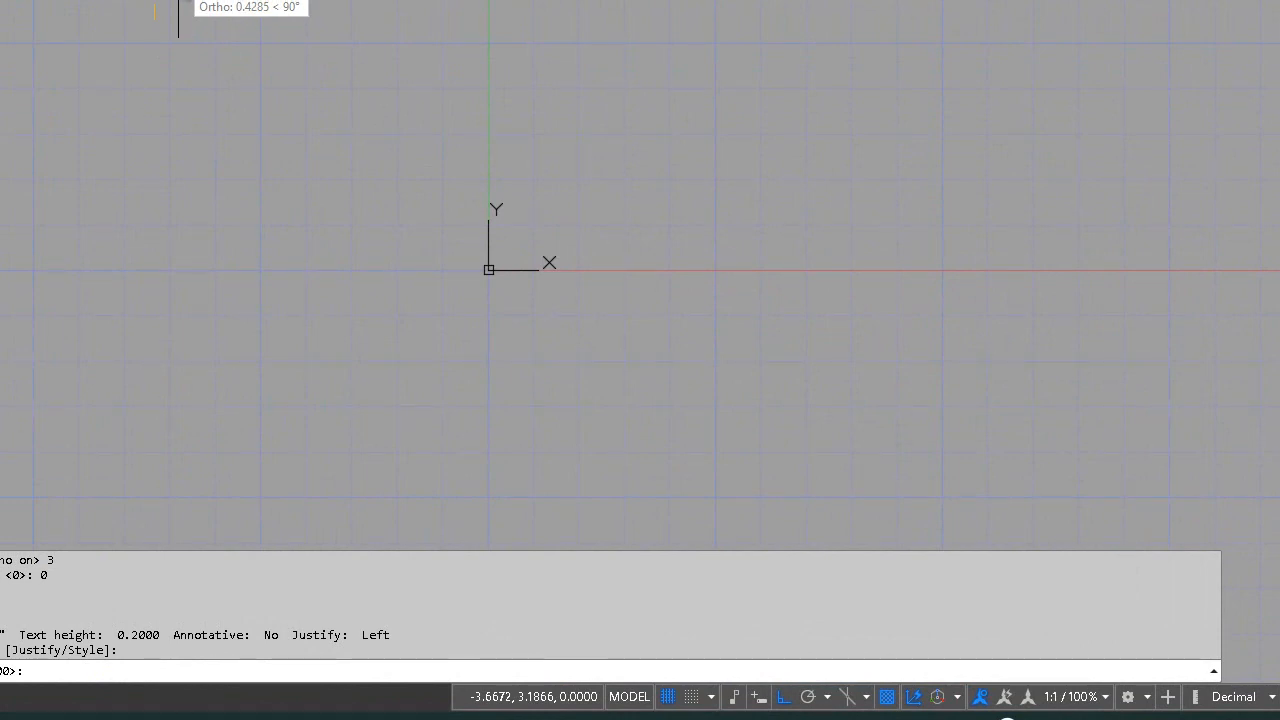
type("5")
key("BackSpace")
type(".5")
key("Return")
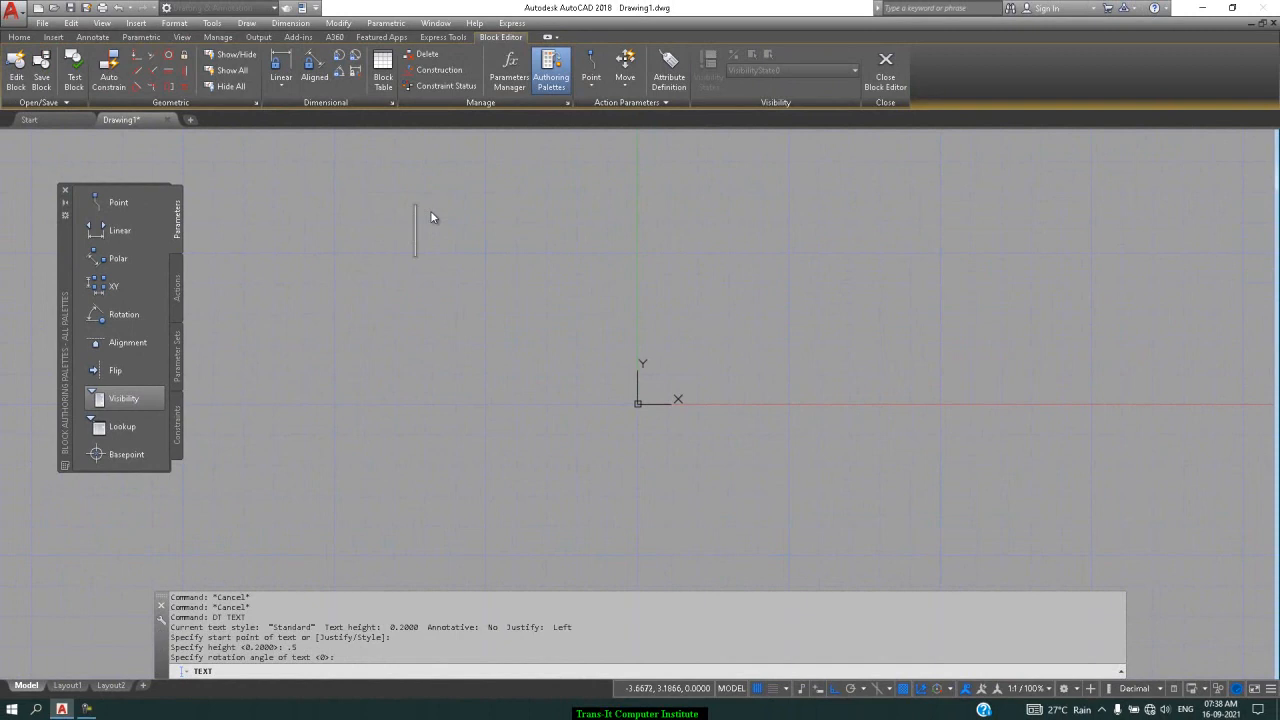
Write the column headings 'parameter' and 'action' with entries 'point' and 'move, stretch'
type("parameter")
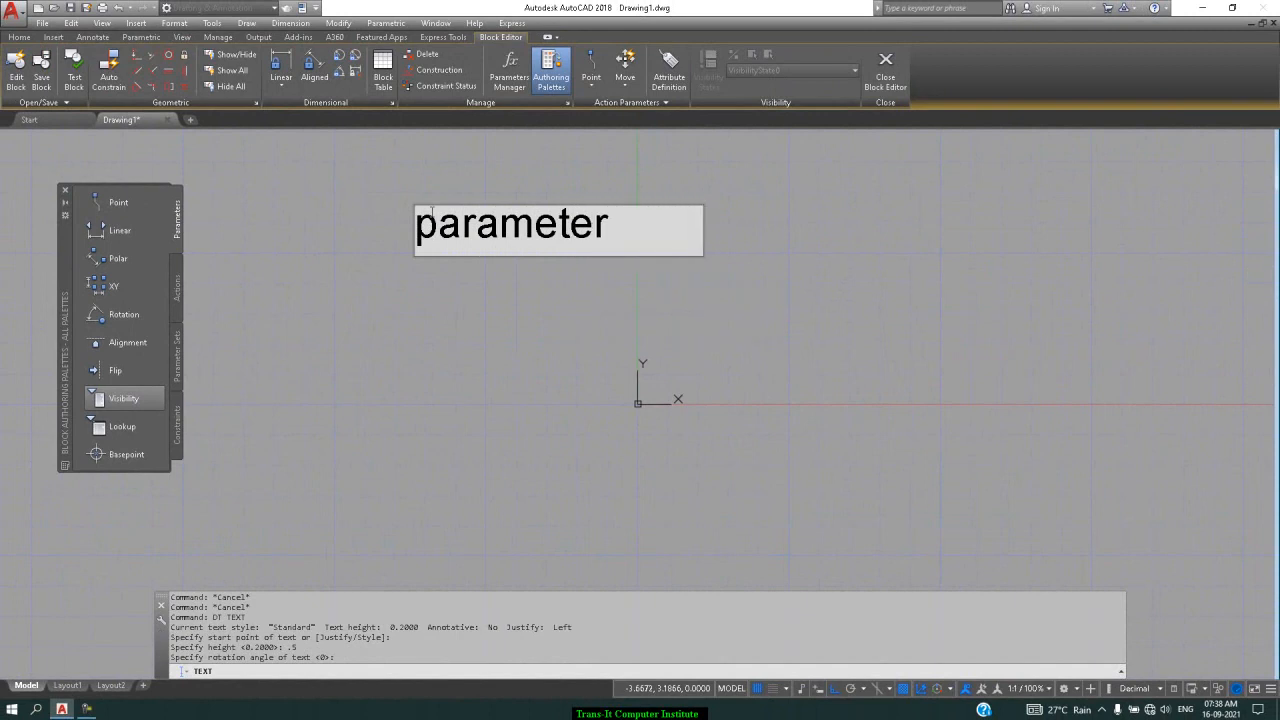
key("BackSpace")
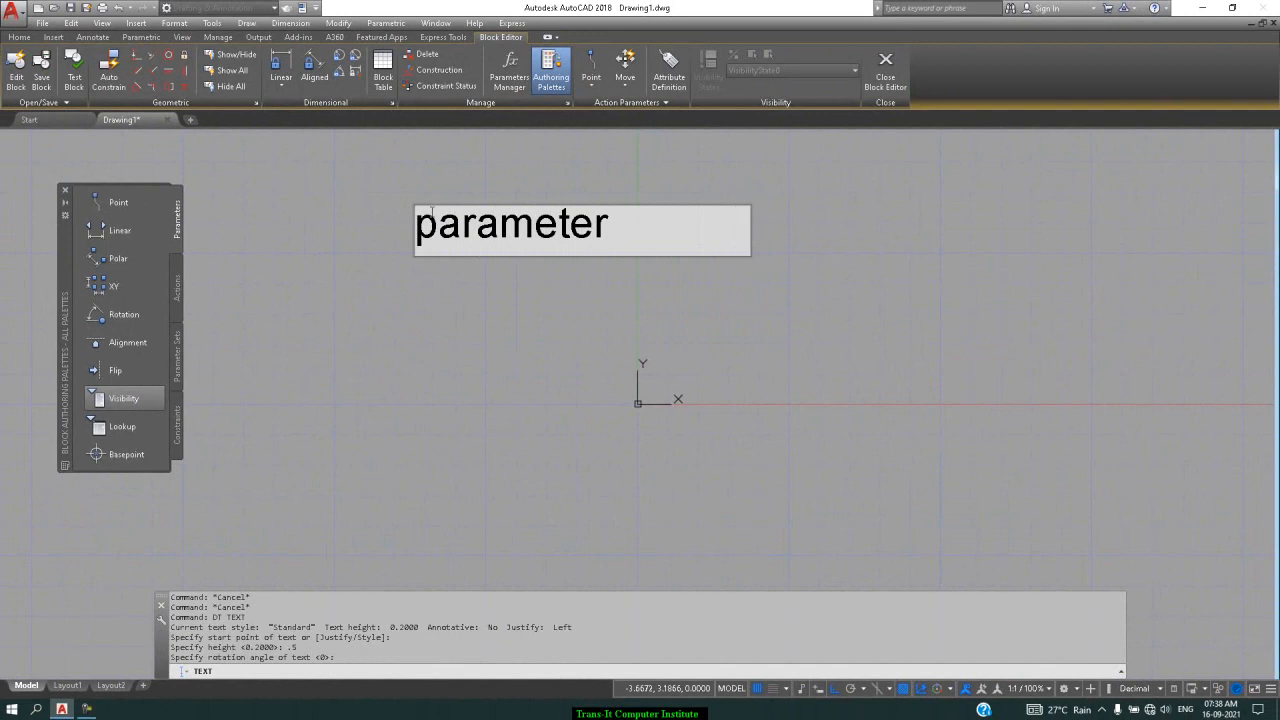
key("BackSpace")
key("BackSpace")
key("BackSpace")
key("BackSpace")
key("BackSpace")
key("BackSpace")
key("BackSpace")
key("BackSpace")
key("BackSpace")
key("BackSpace")
key("BackSpace")
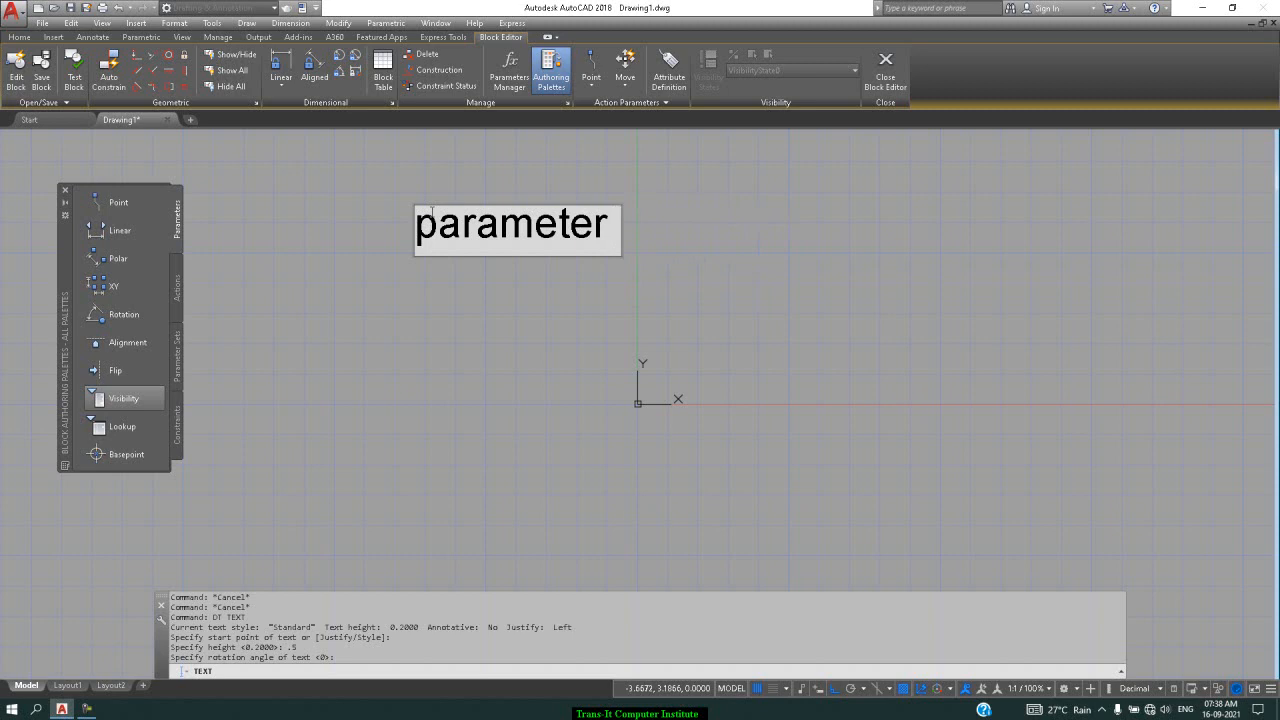
left_click(769, 237)
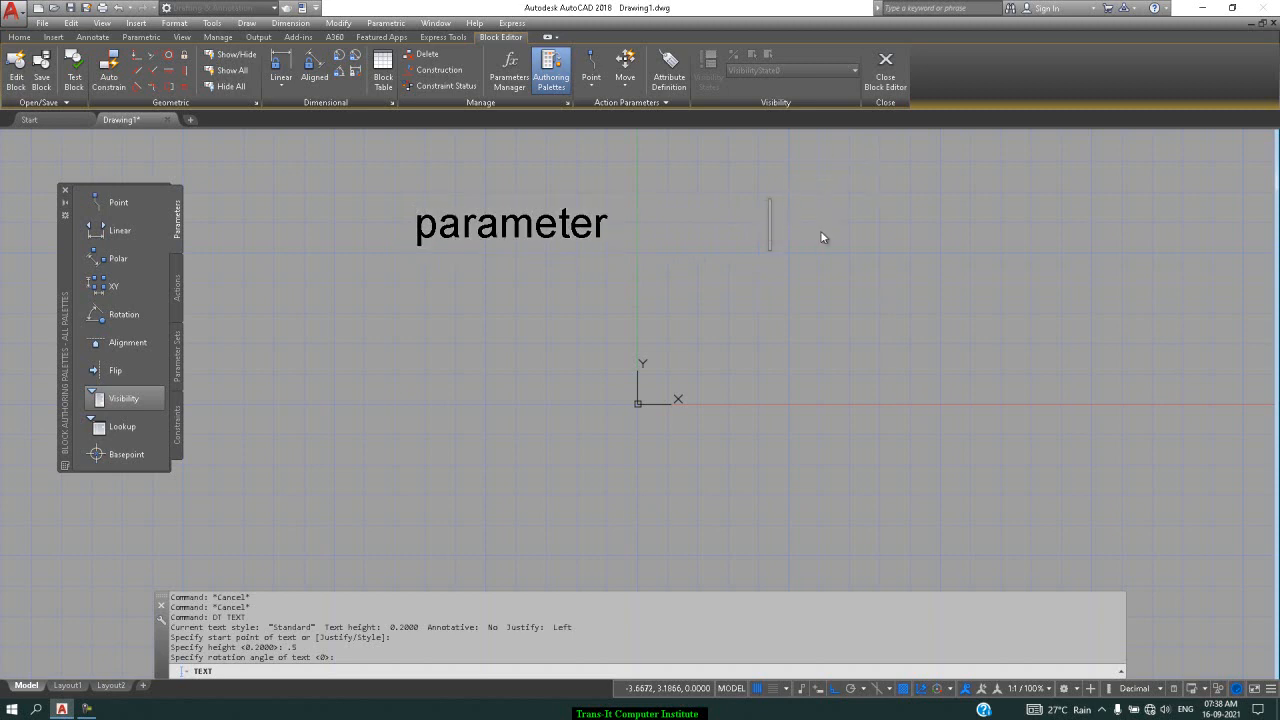
type("action")
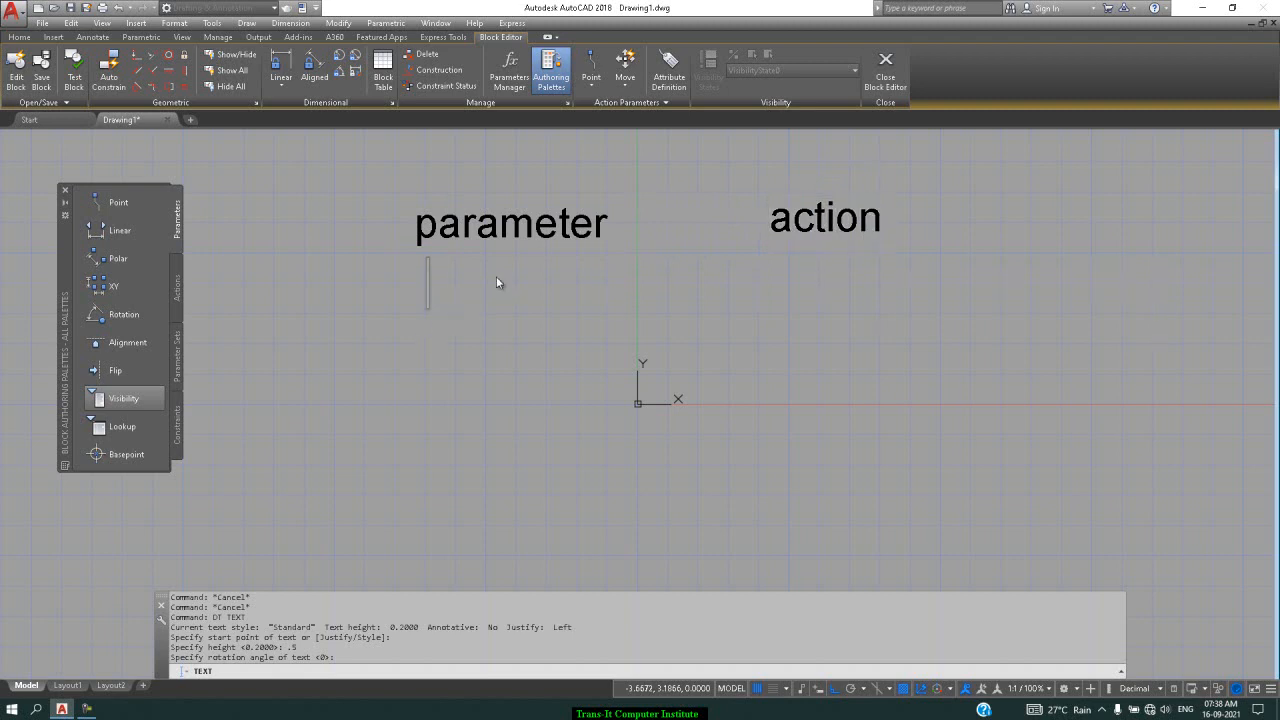
type("point")
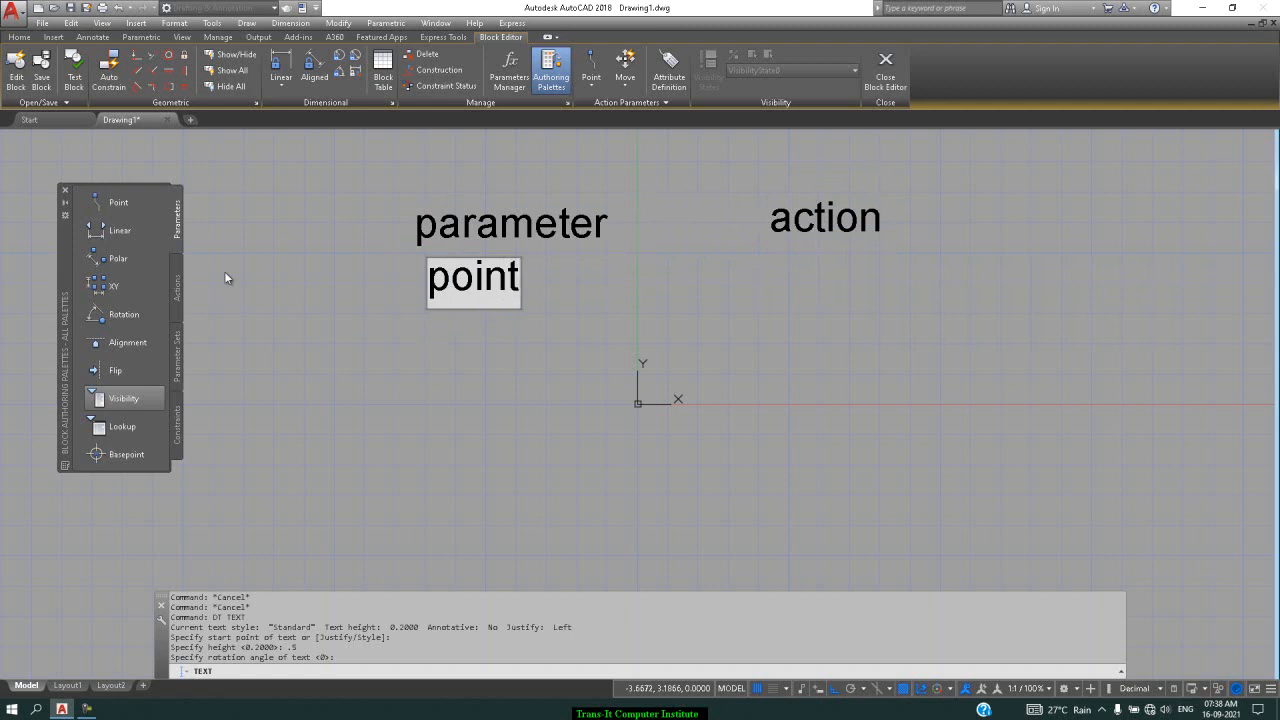
left_click(790, 274)
type("move")
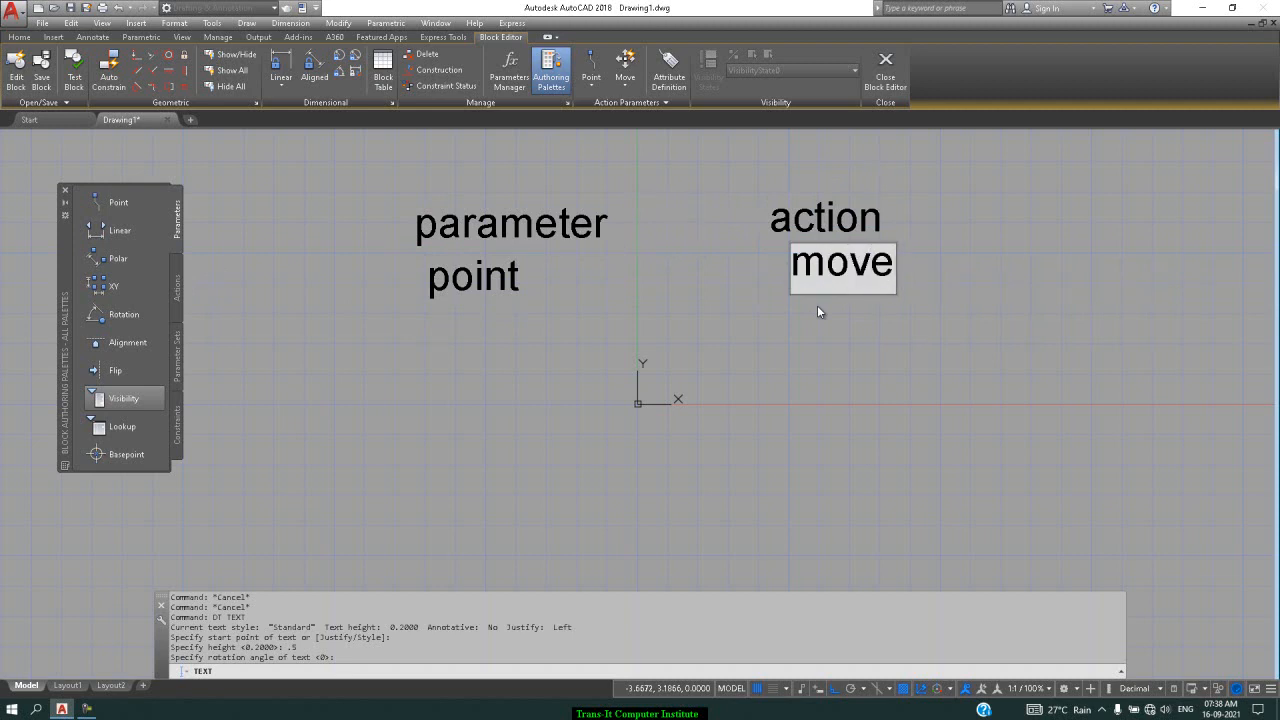
type(",")
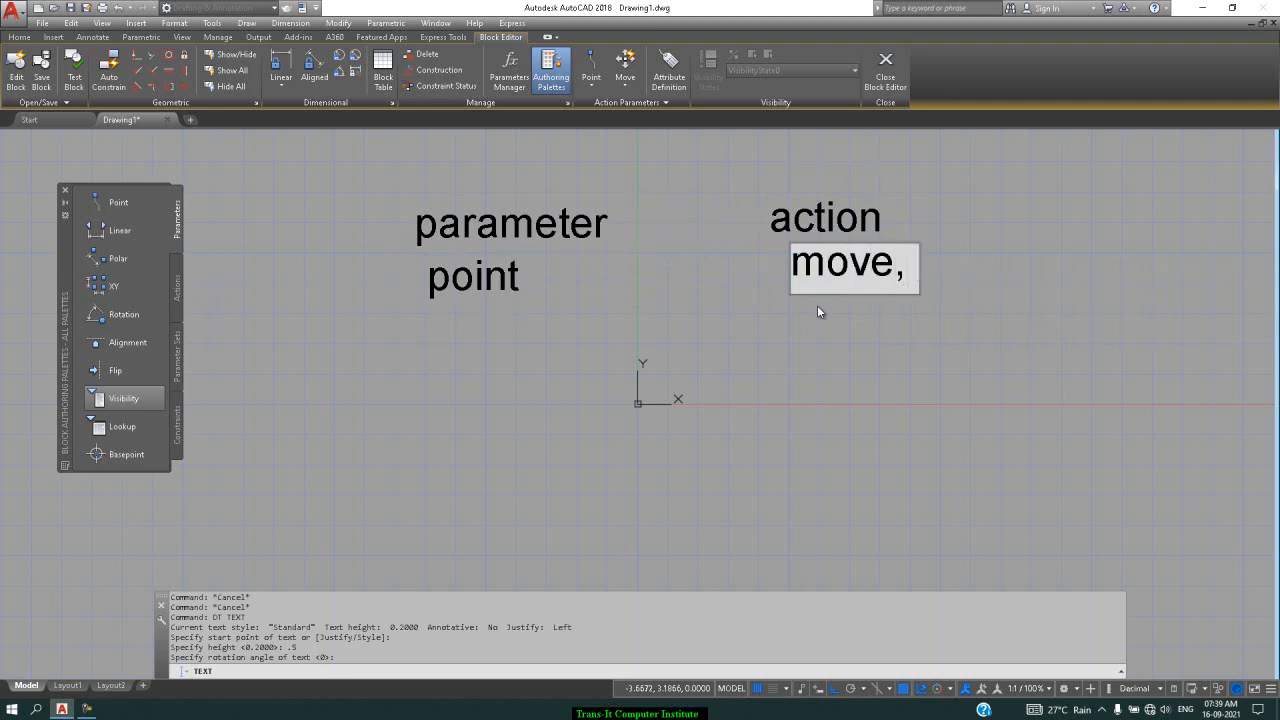
type(" stre")
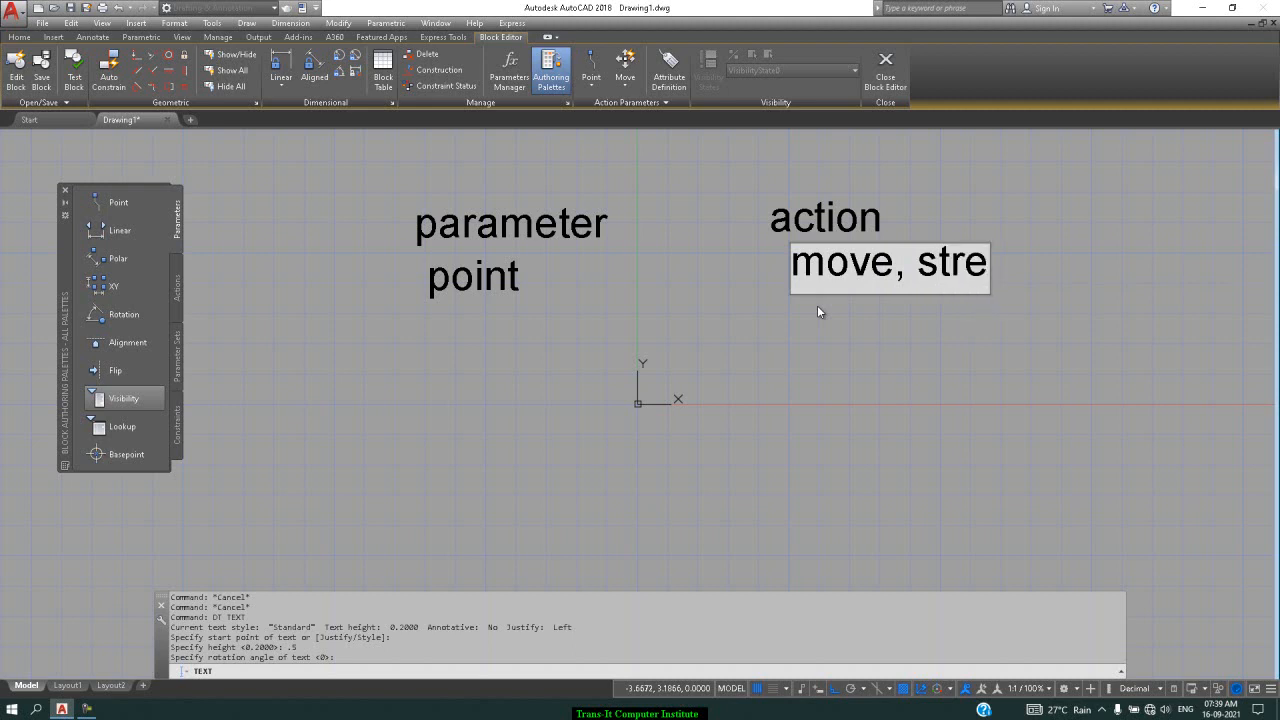
type("tch")
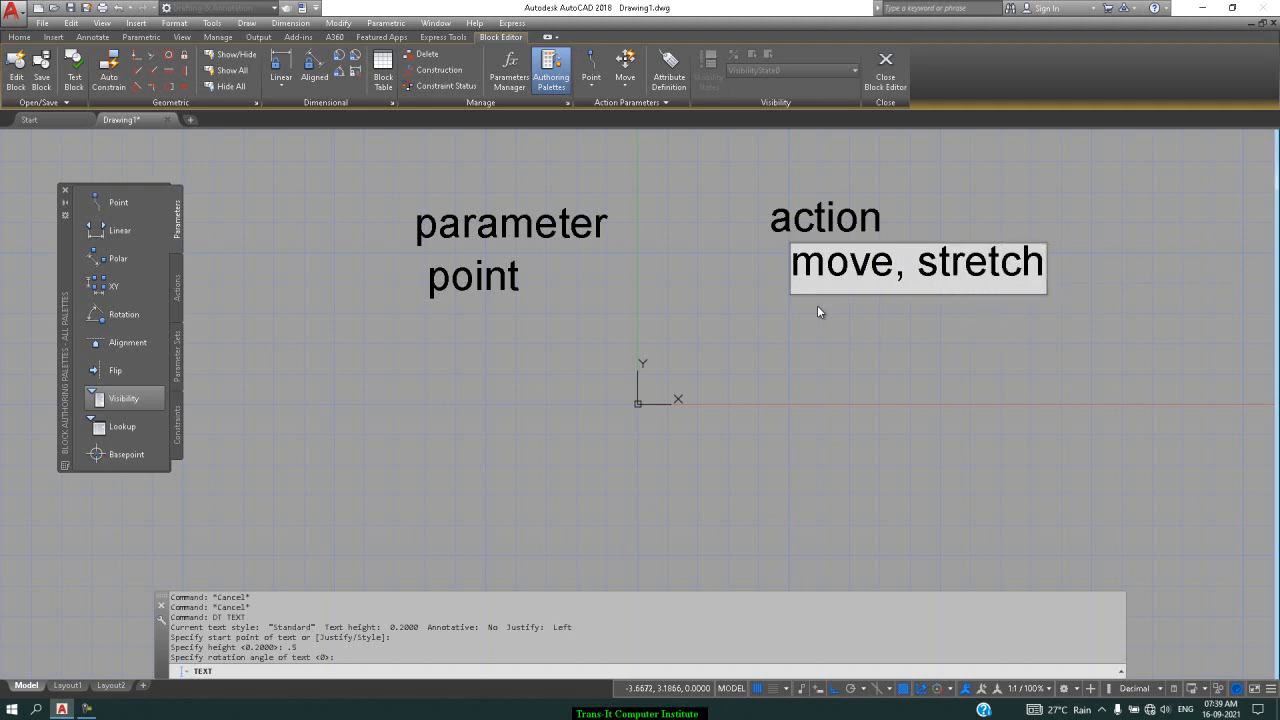
left_click(424, 344)
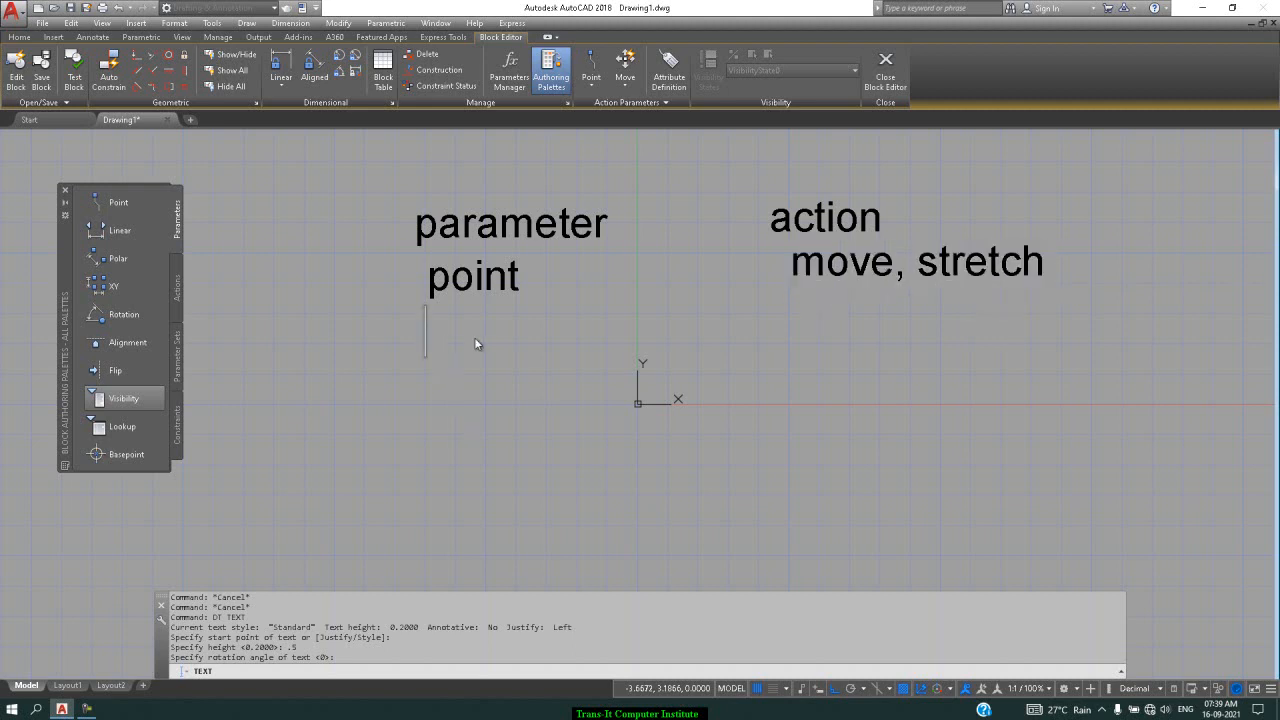
Add the rows linear / scale, strtch, polar / polar stretch, and xy / array
type("linear")
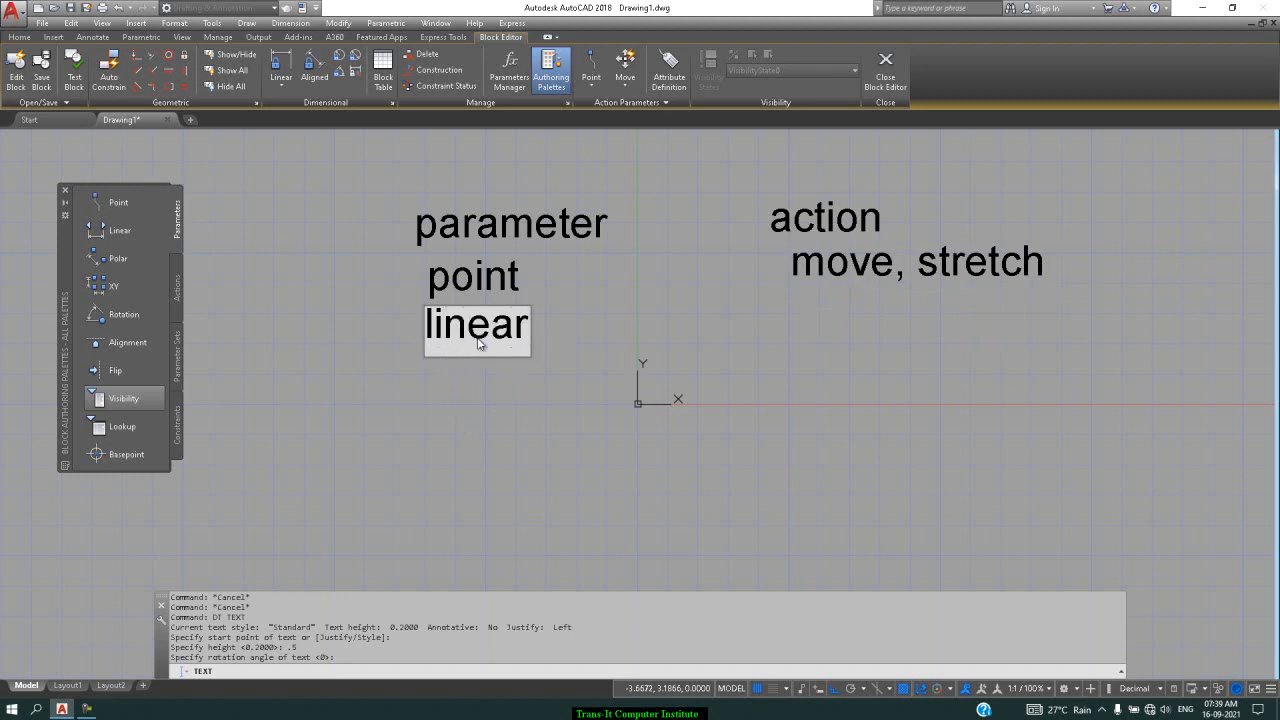
left_click(796, 330)
type("sc")
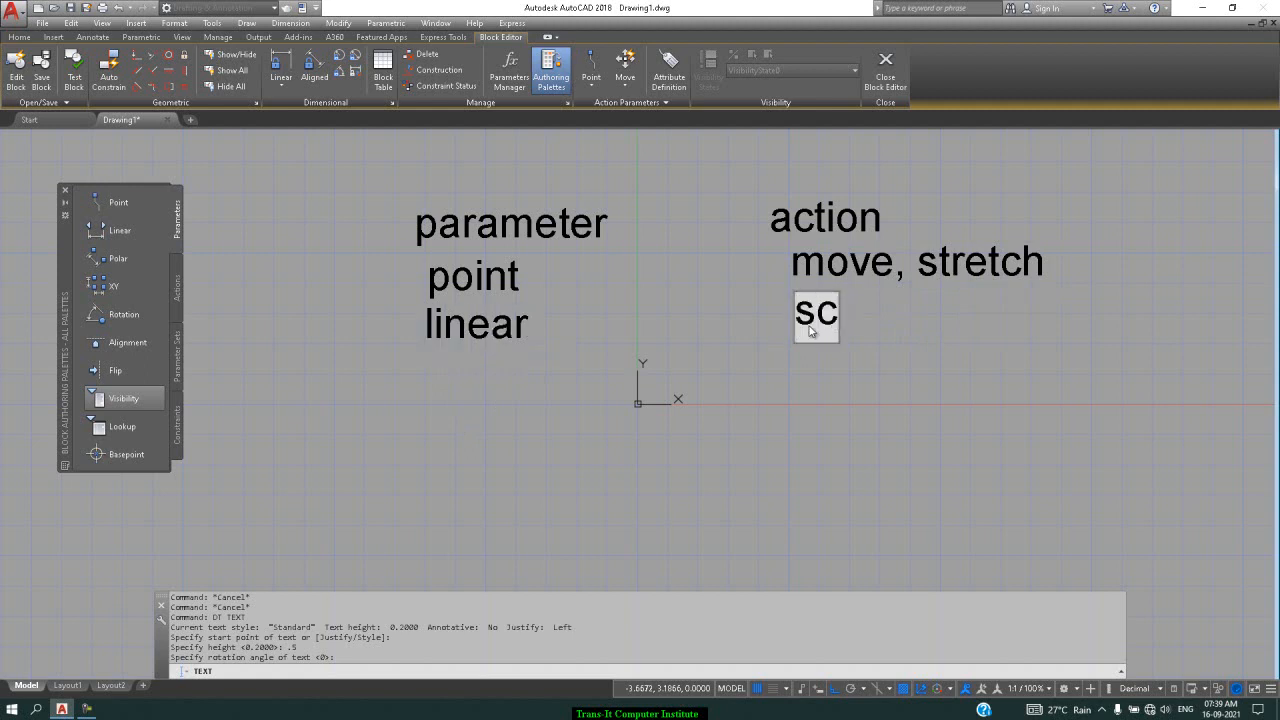
type("ale")
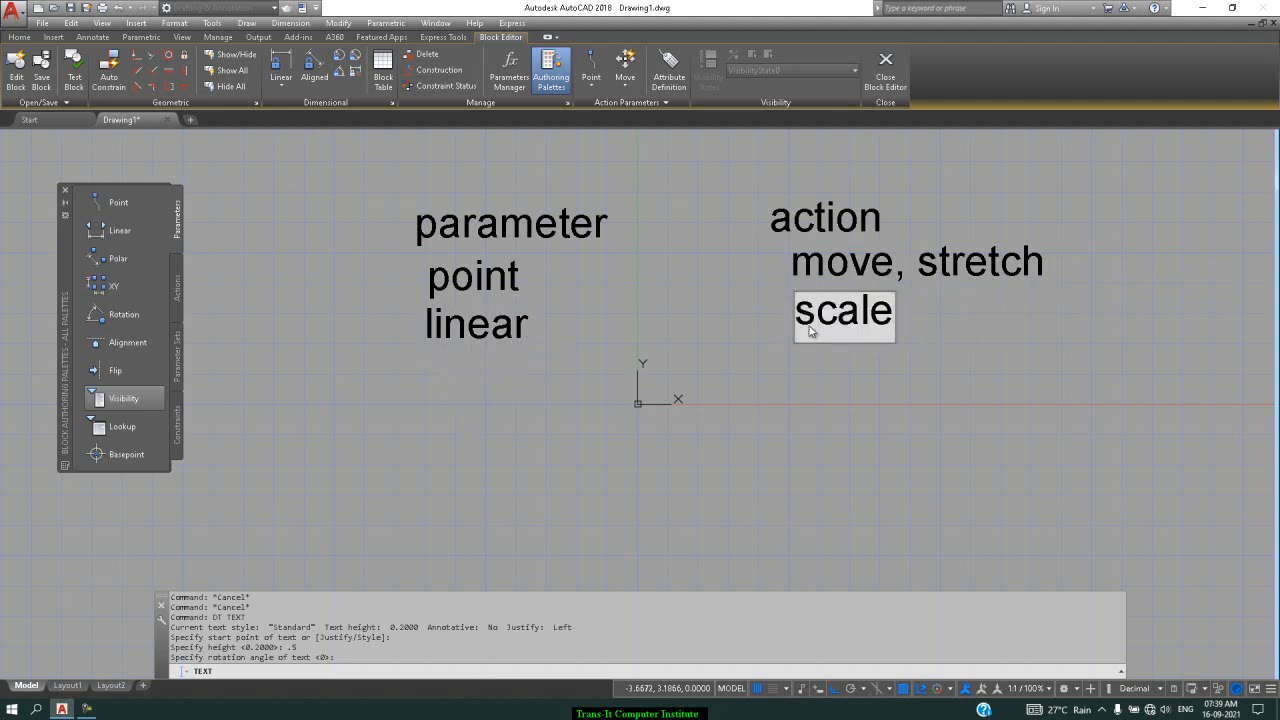
type(", s")
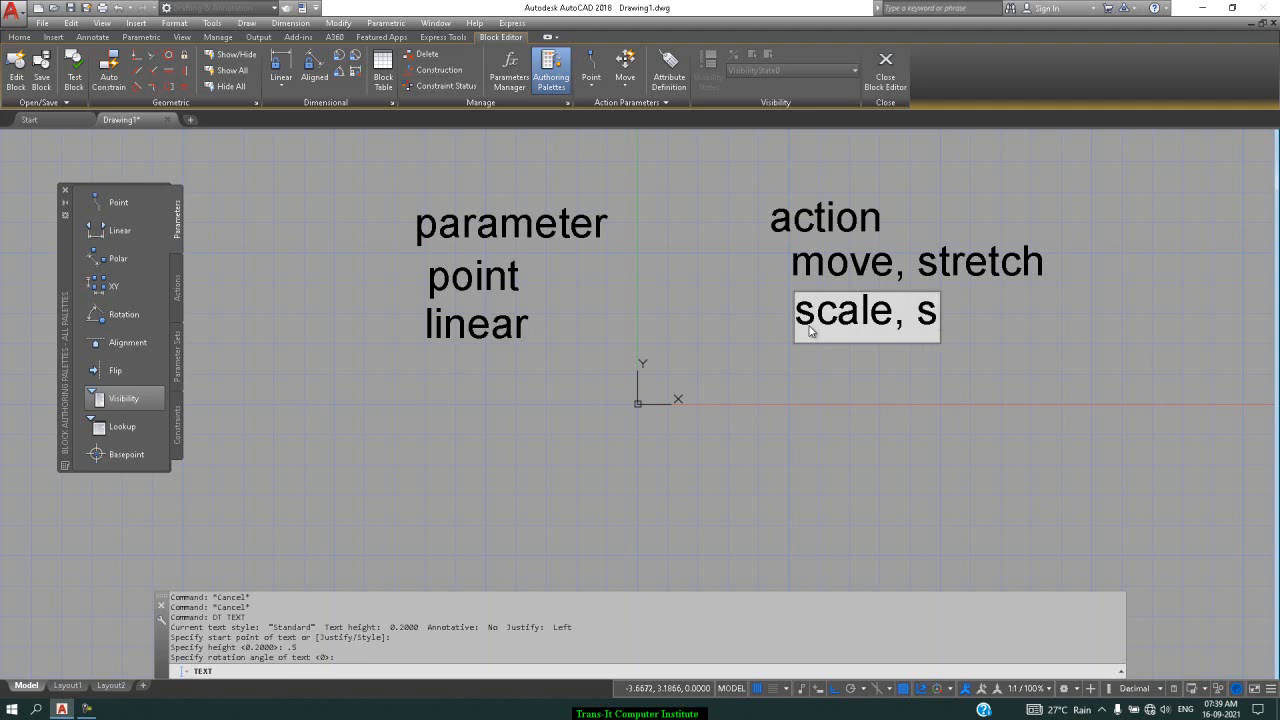
type("trtch")
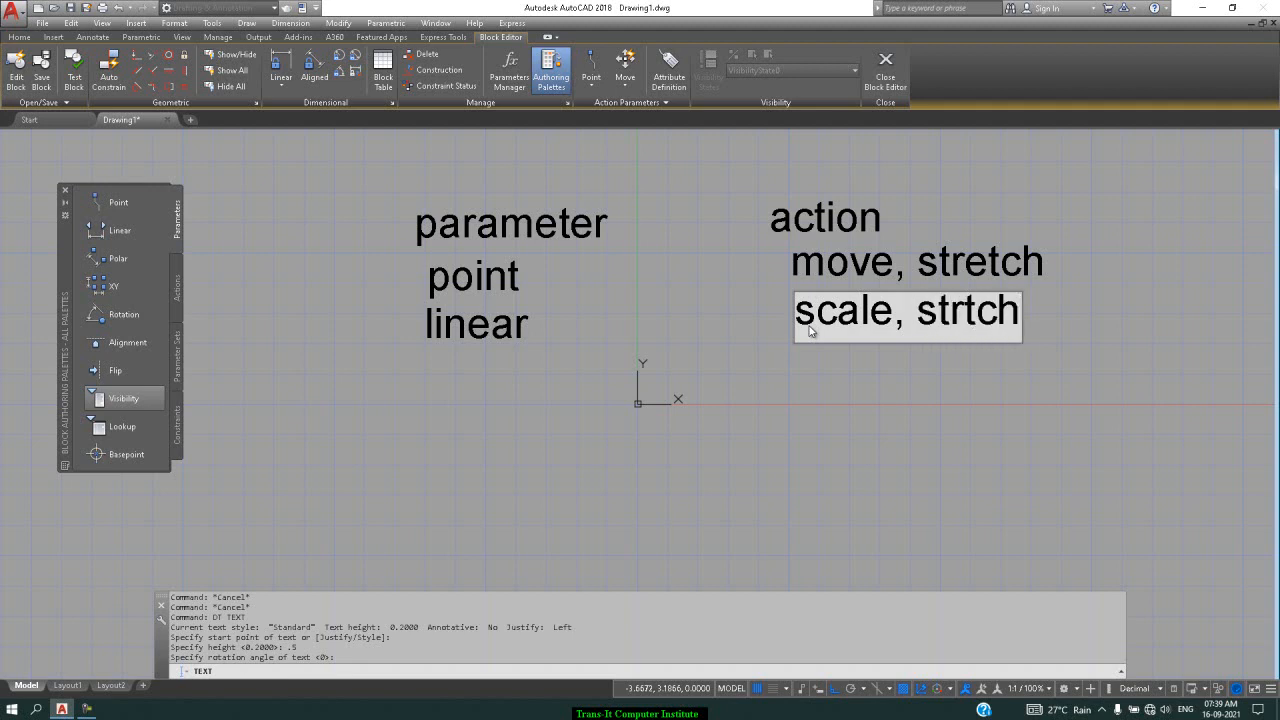
left_click(427, 374)
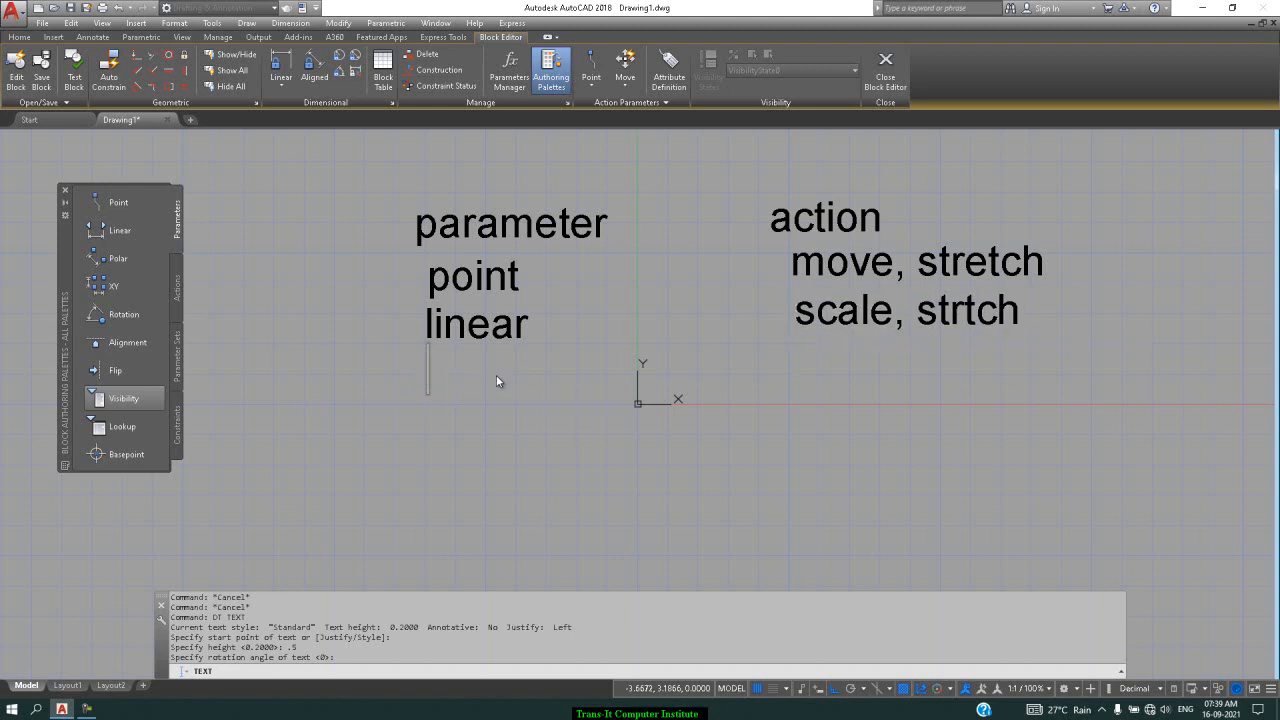
type("polar")
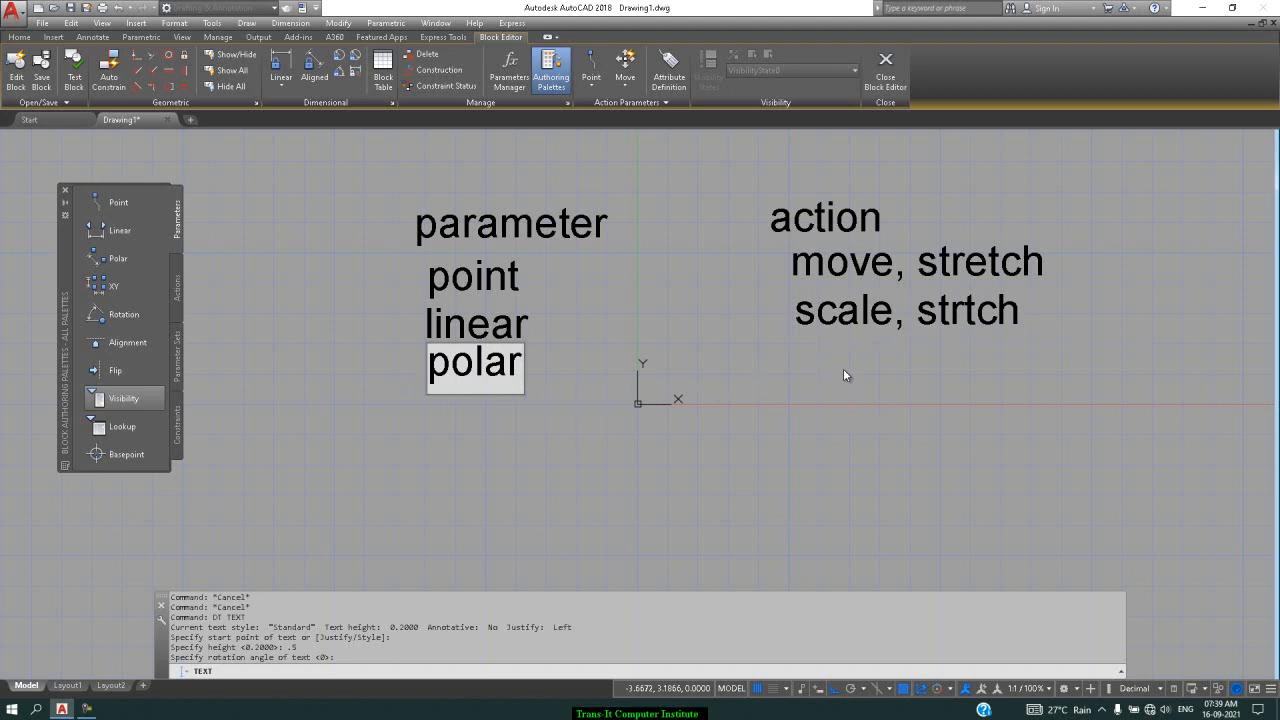
left_click(806, 381)
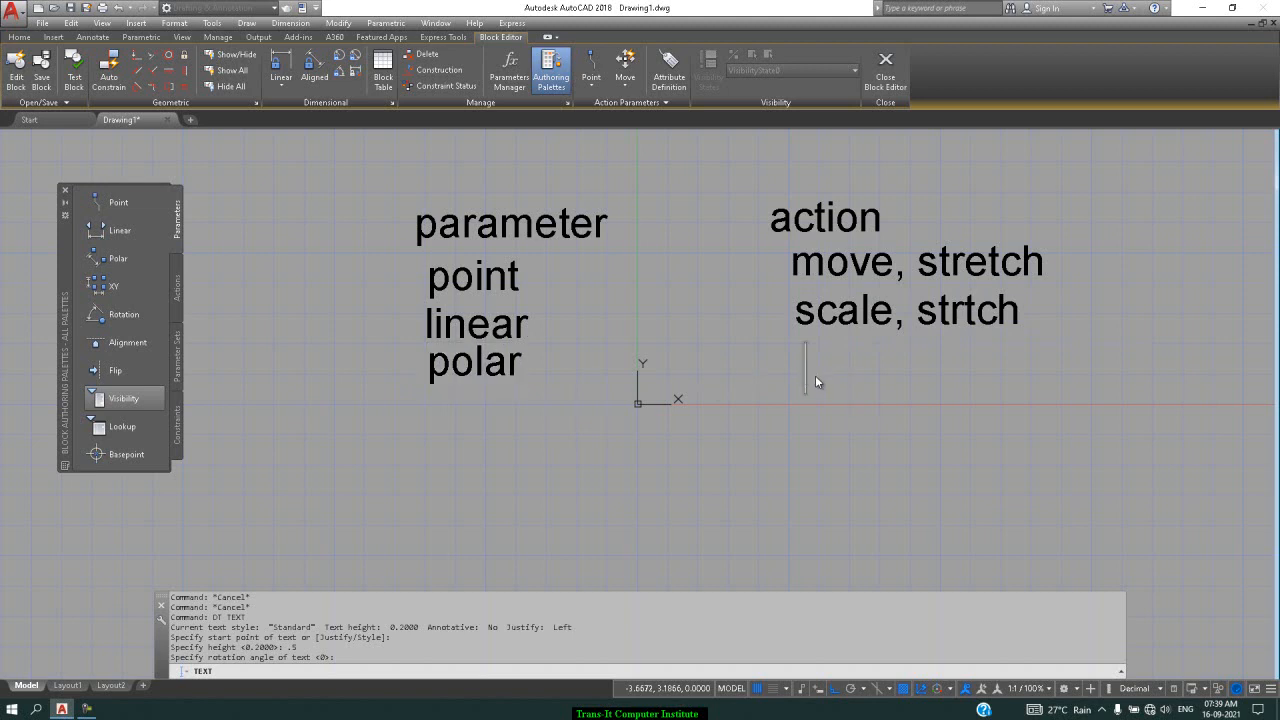
type("polar st")
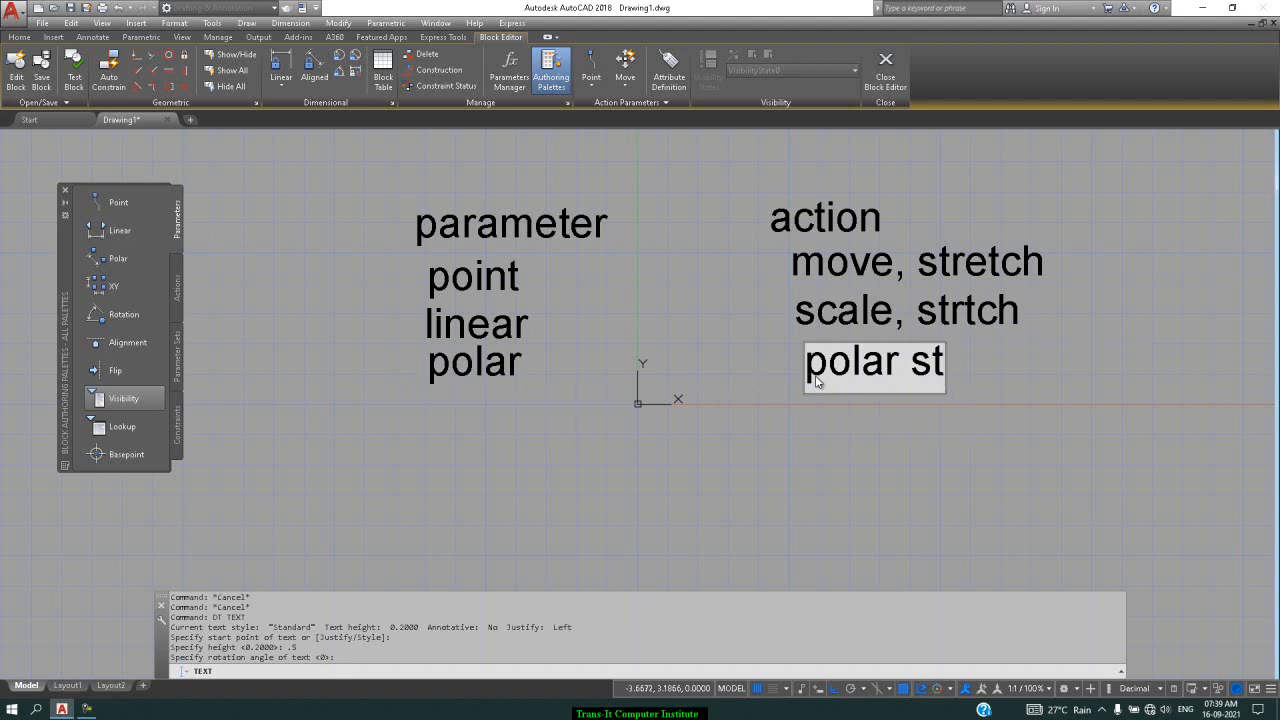
type("retch")
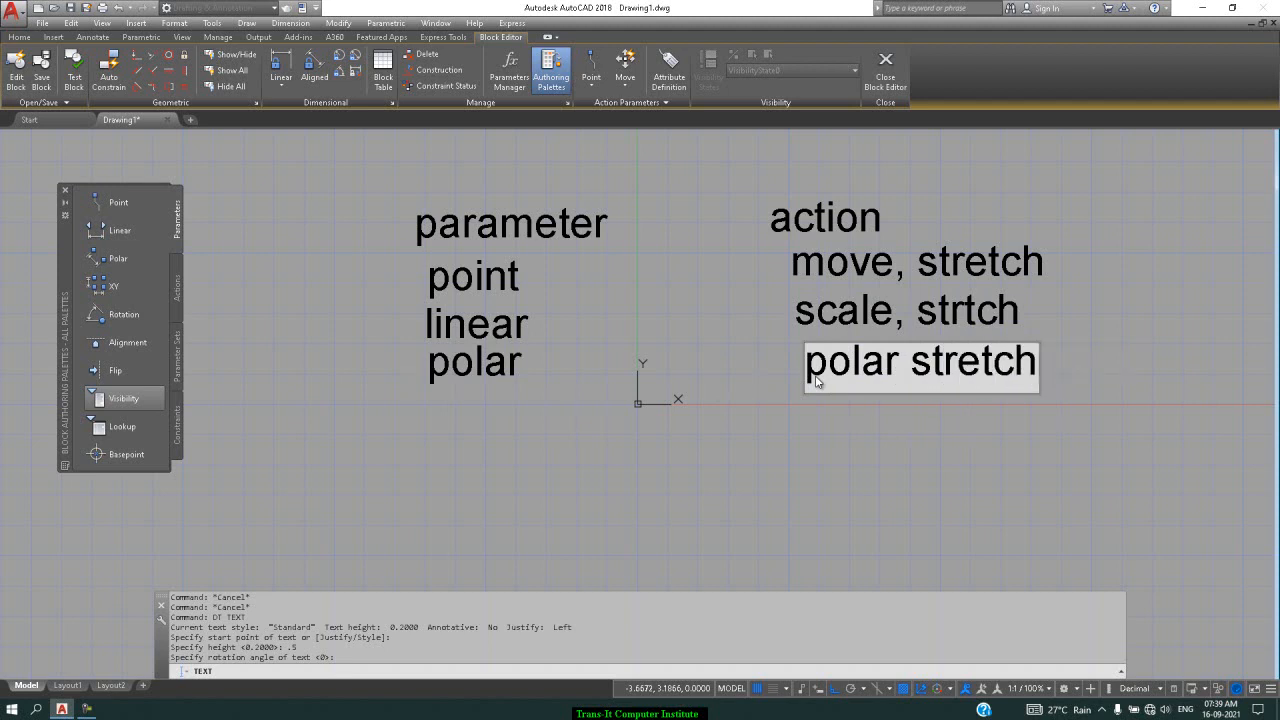
left_click(435, 437)
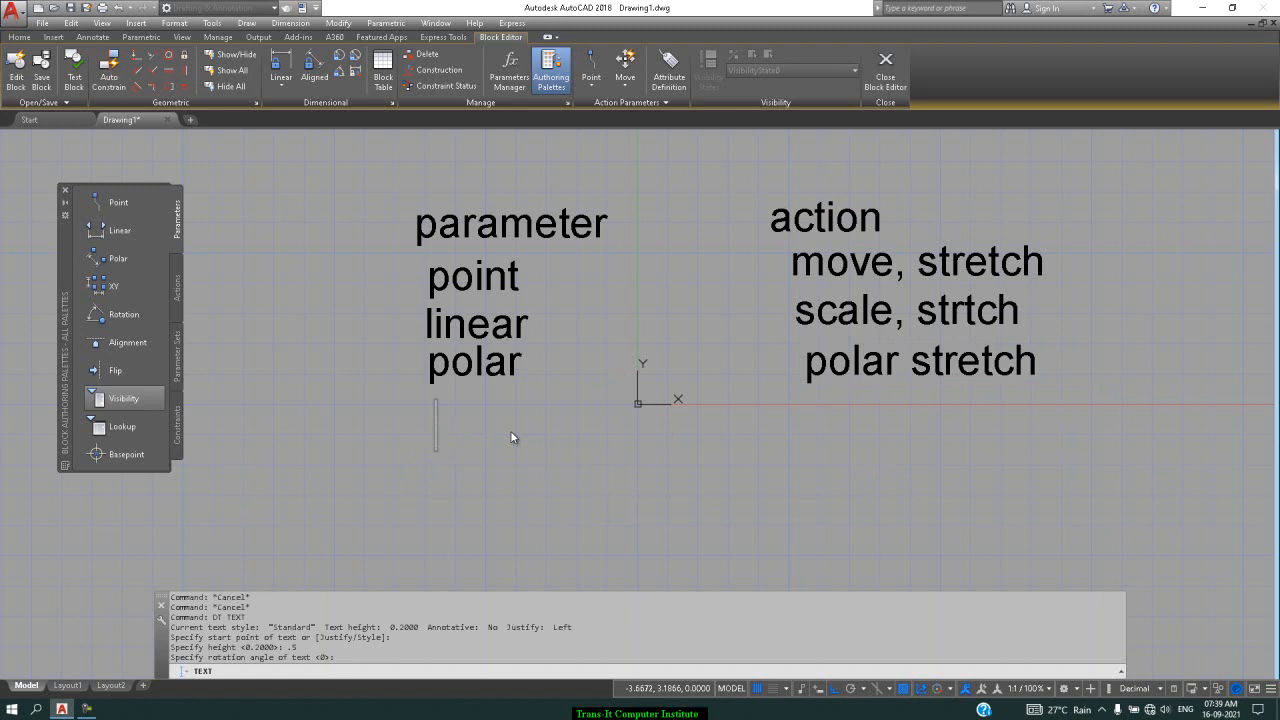
type("xy")
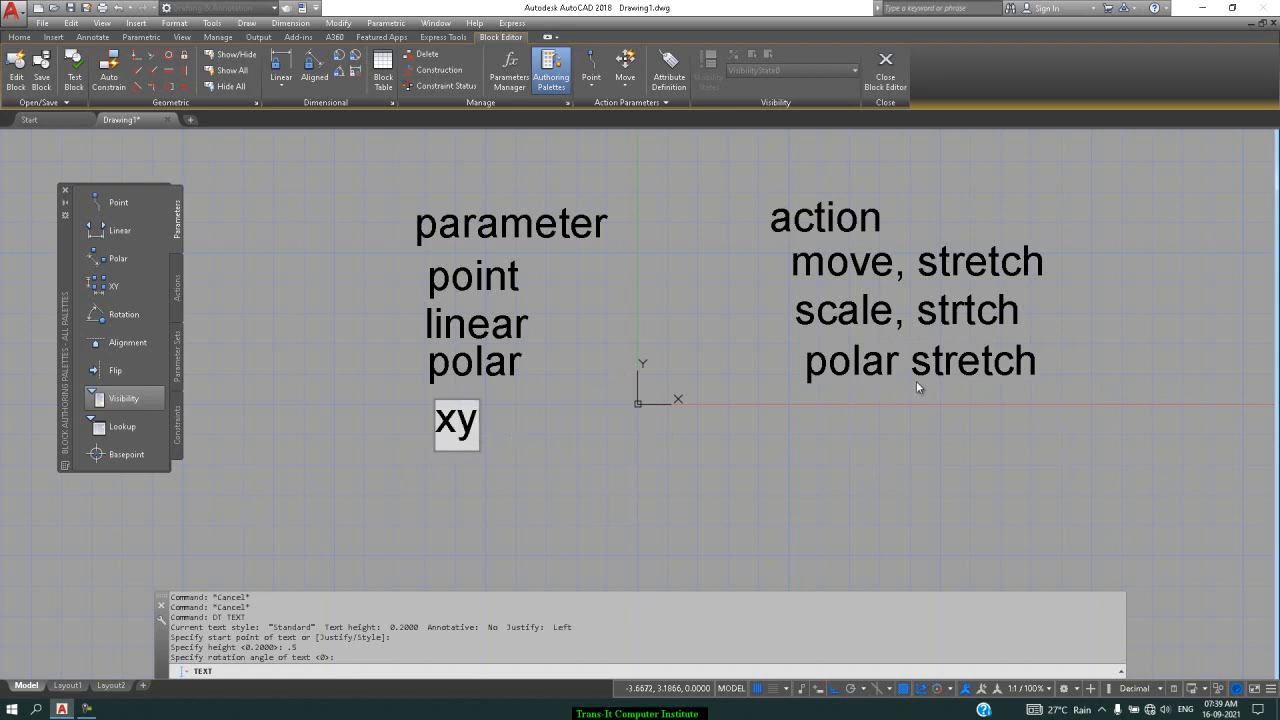
left_click(829, 418)
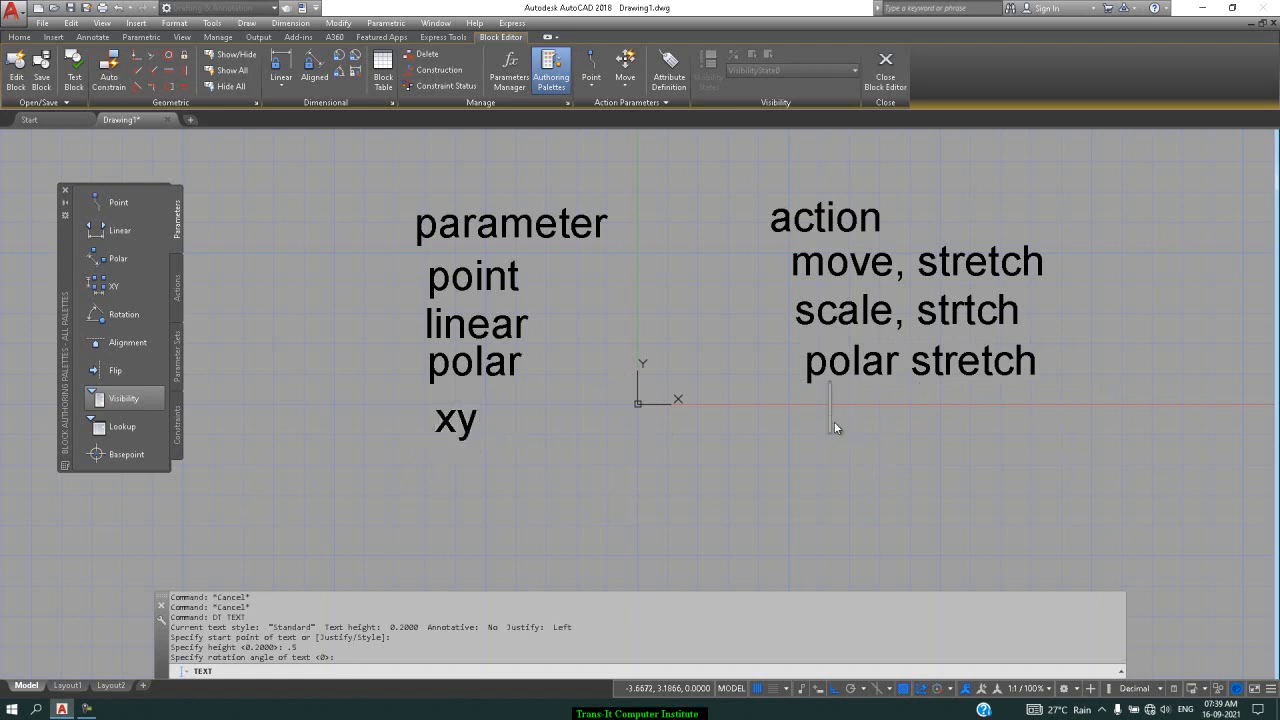
type("arra")
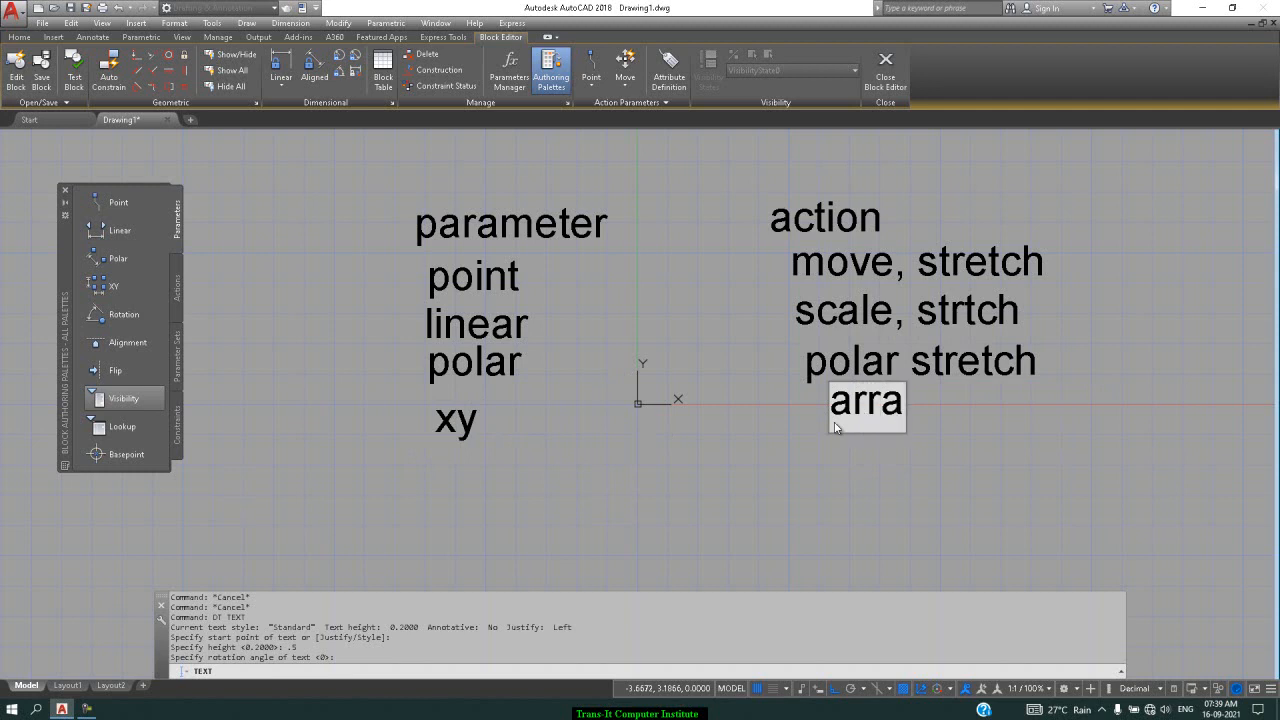
type("y")
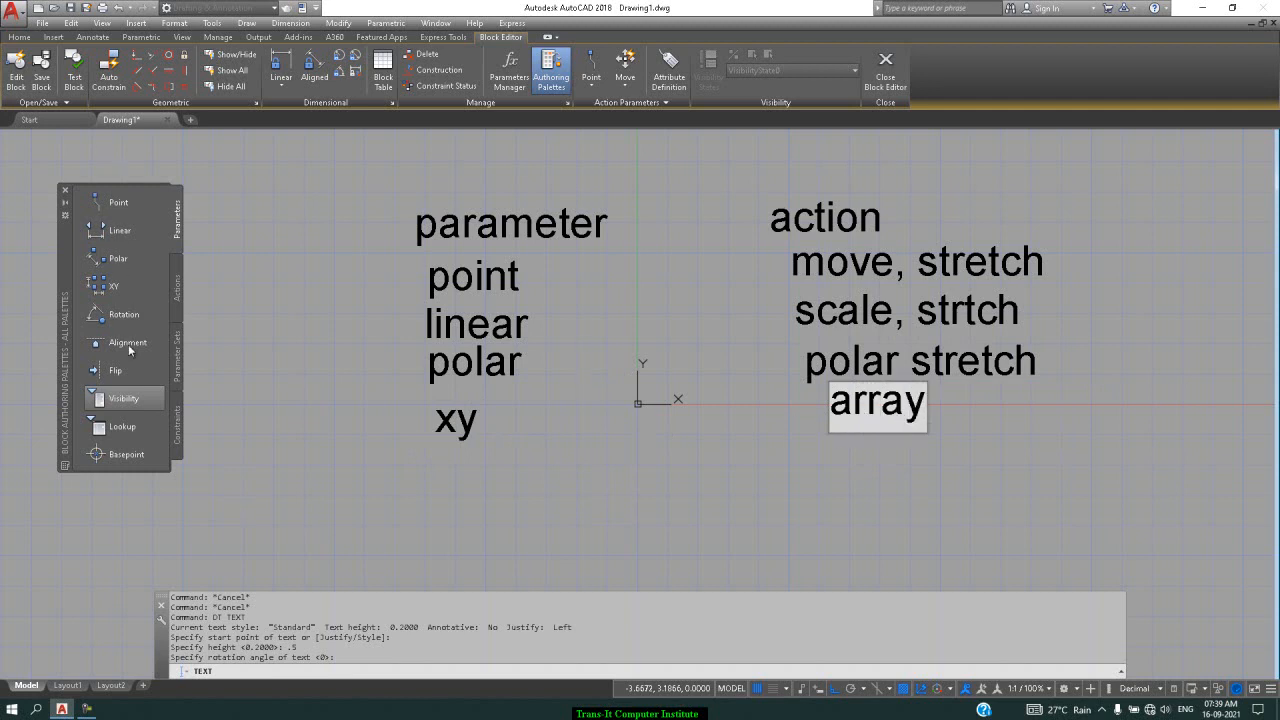
Add rotation / rotate, alignment, flip / flip, and visiblity, then end the text command
left_click(413, 462)
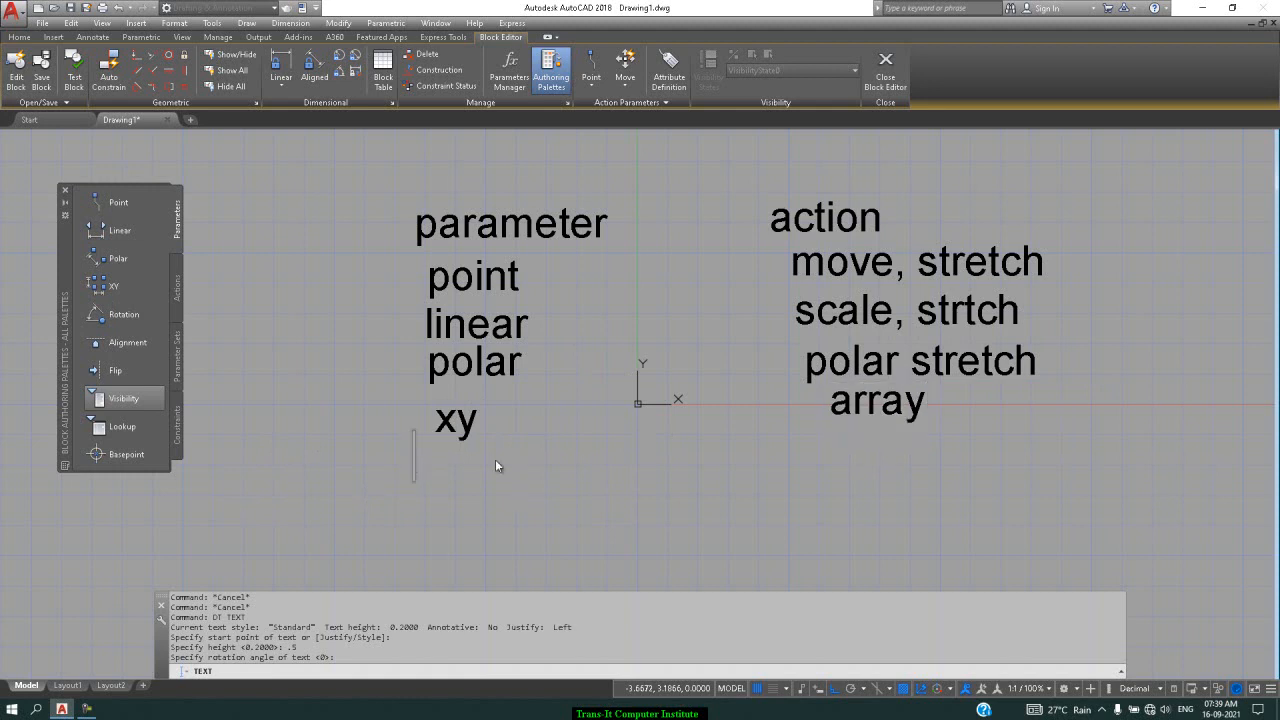
type("rota")
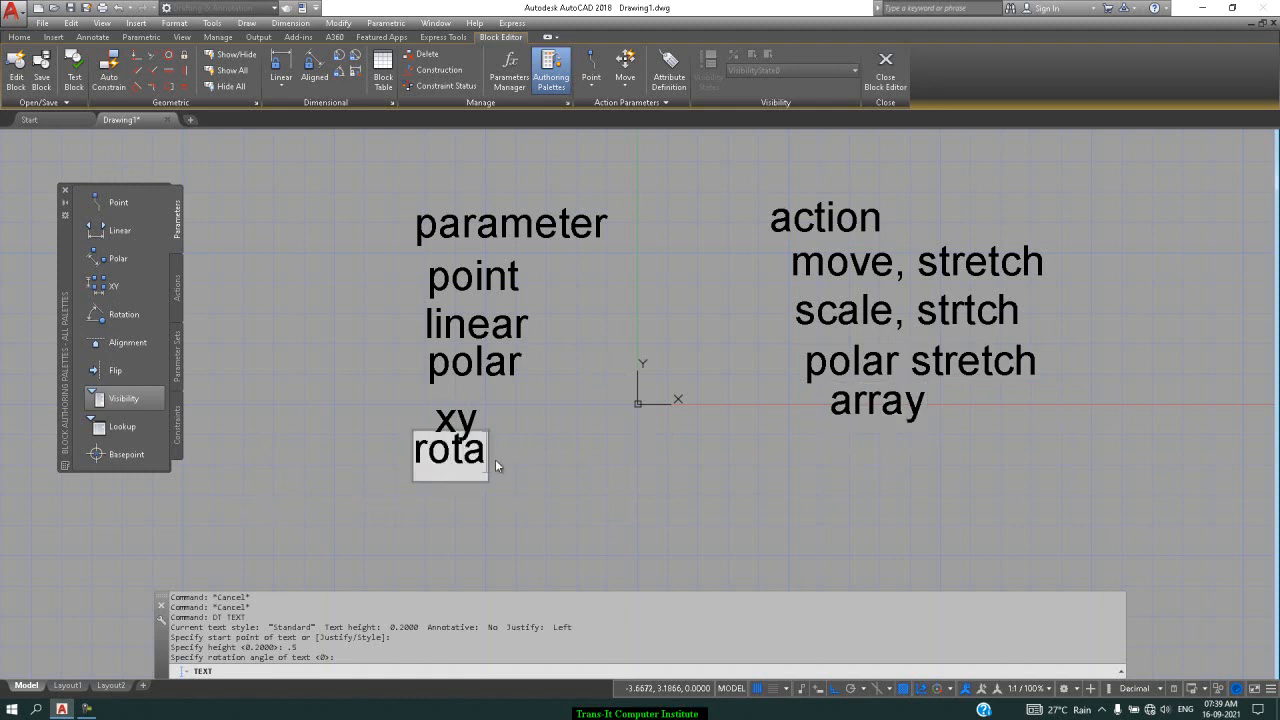
type("tion")
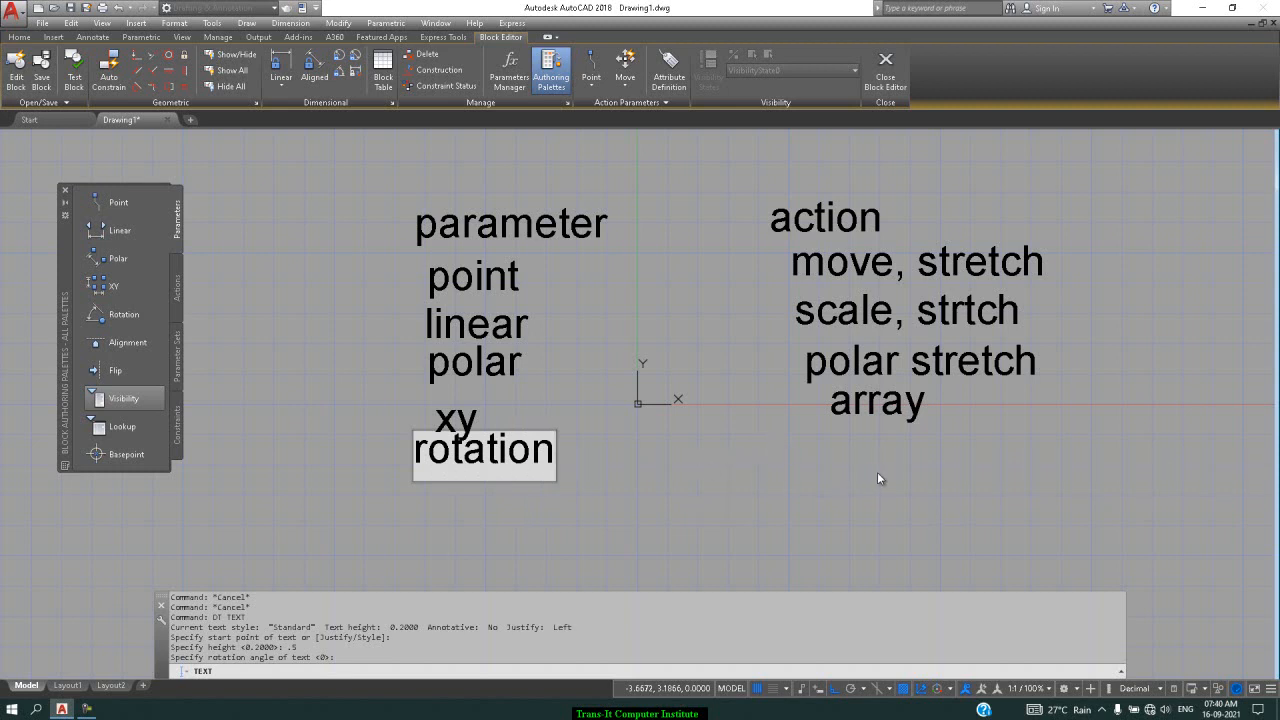
left_click(824, 457)
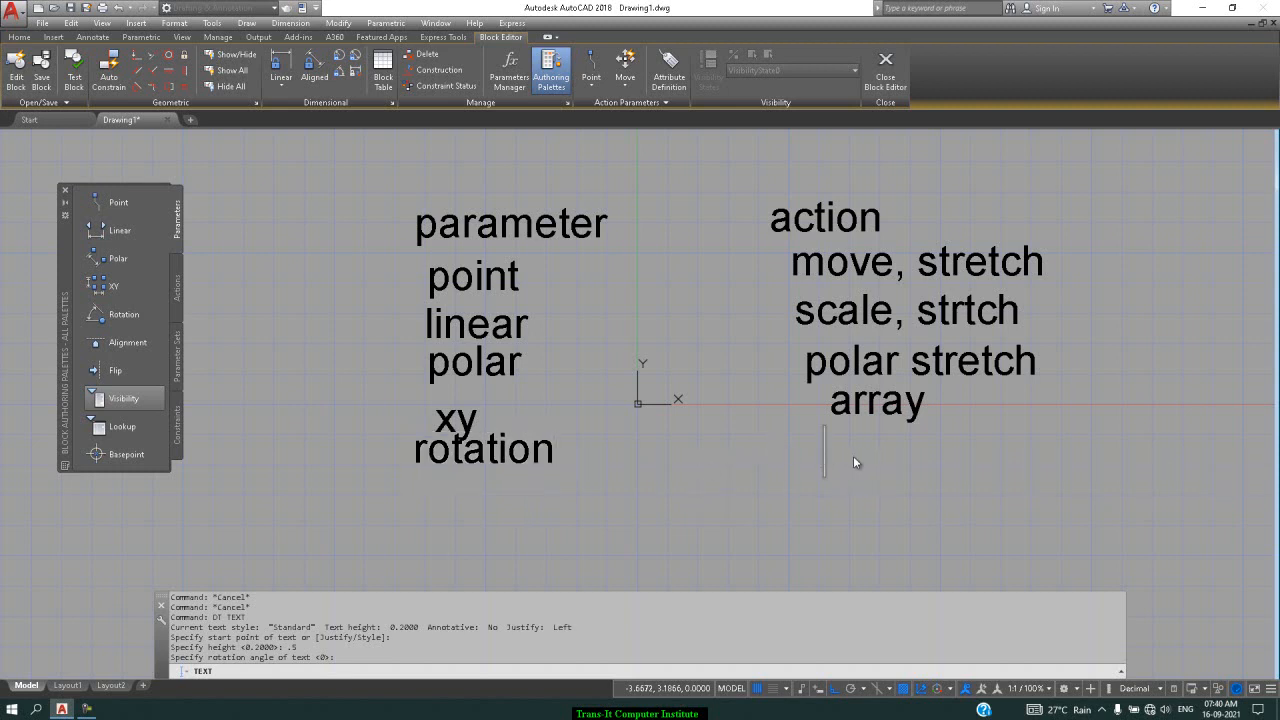
type("rotate")
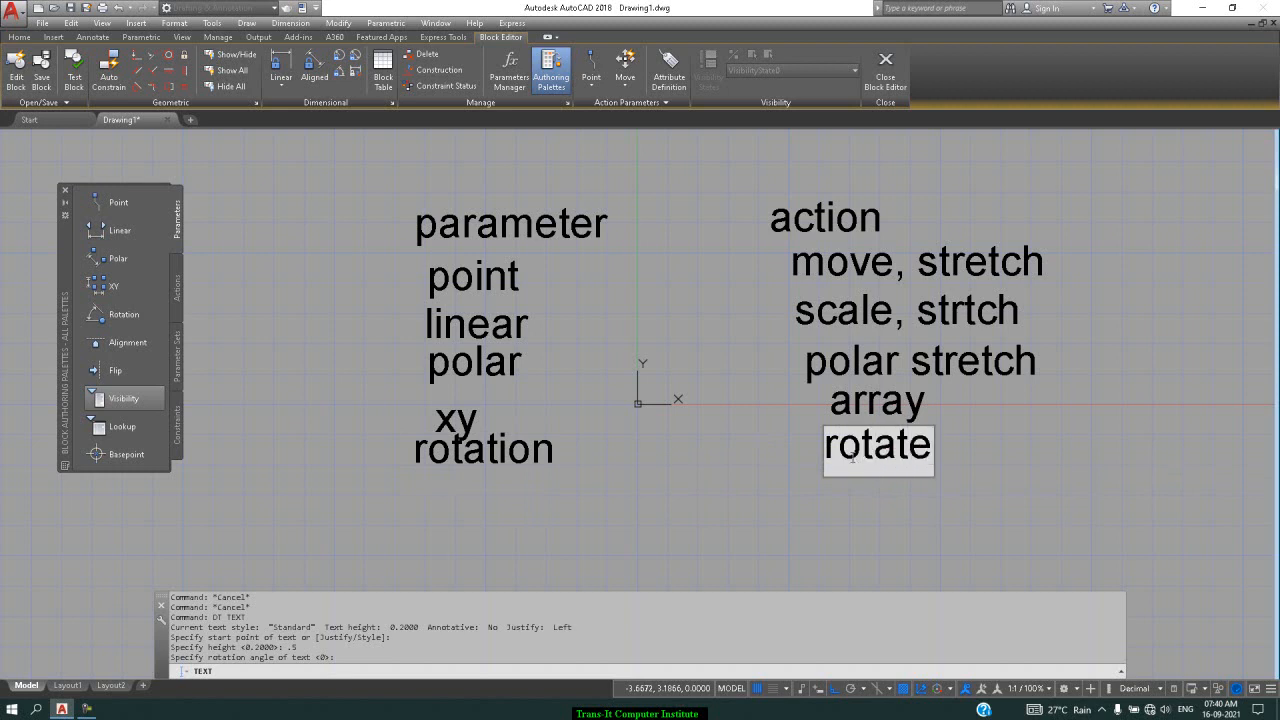
left_click(412, 507)
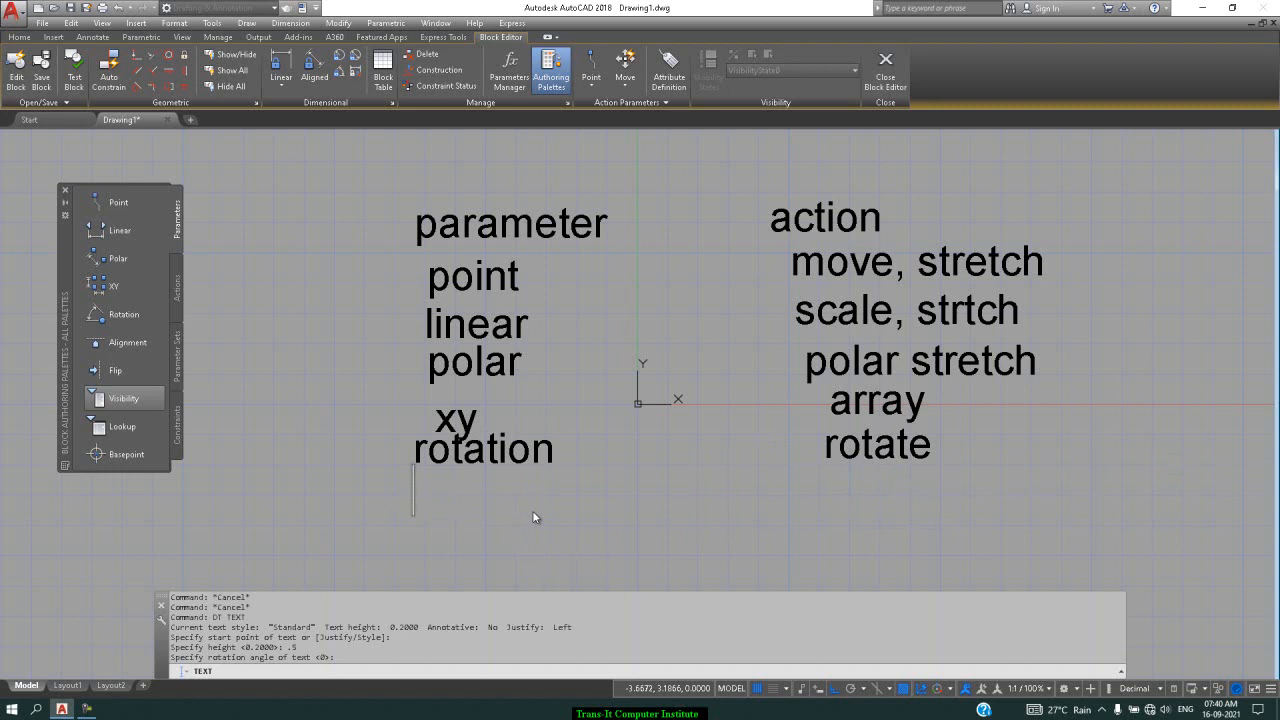
type("alig")
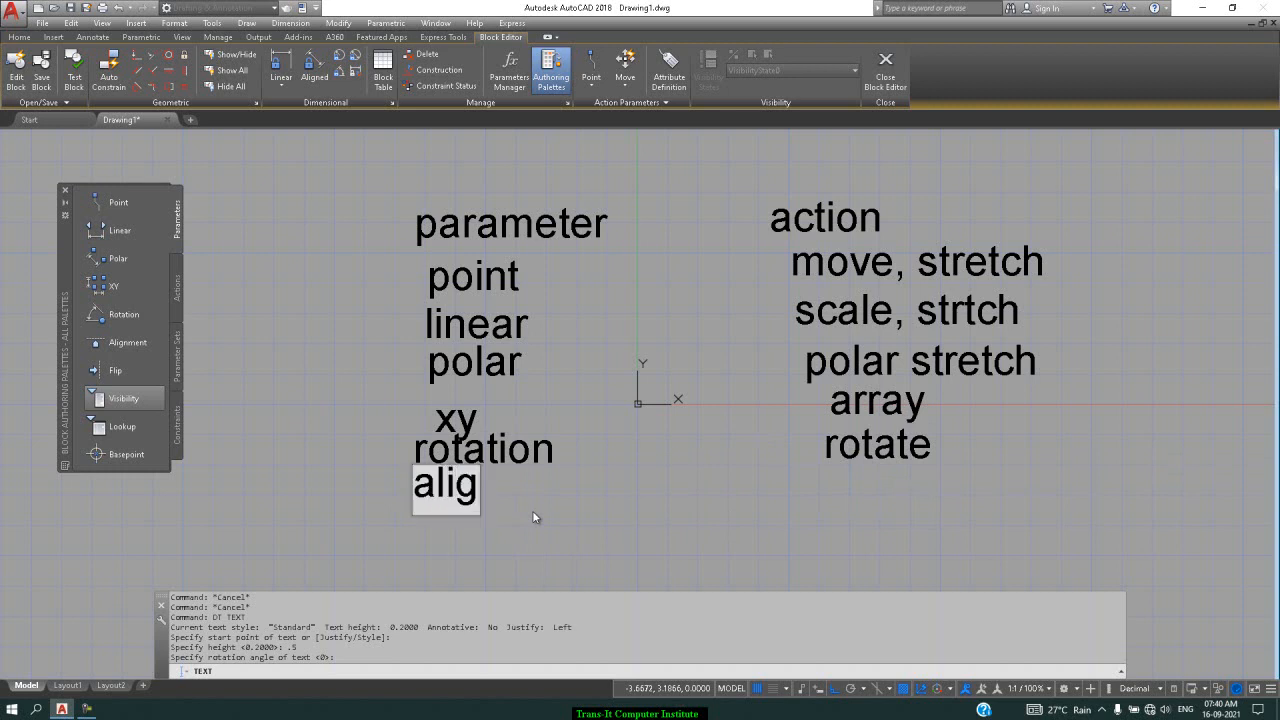
type("nment")
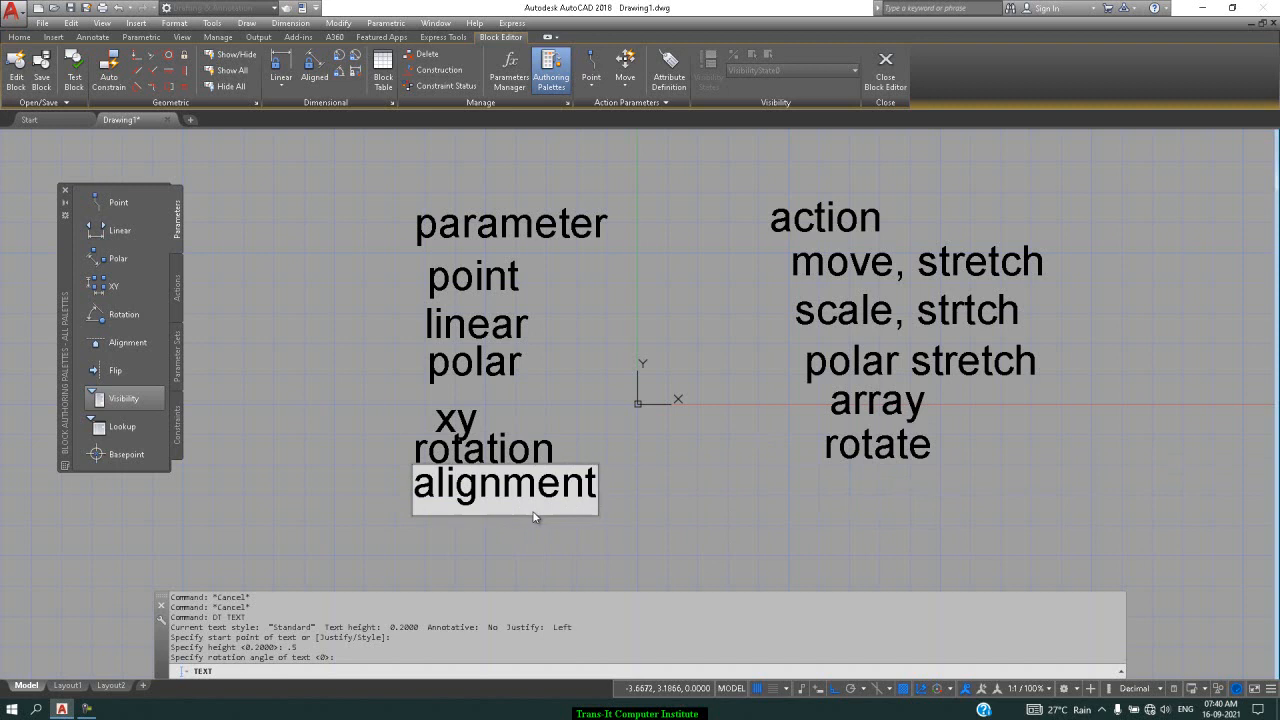
left_click(824, 494)
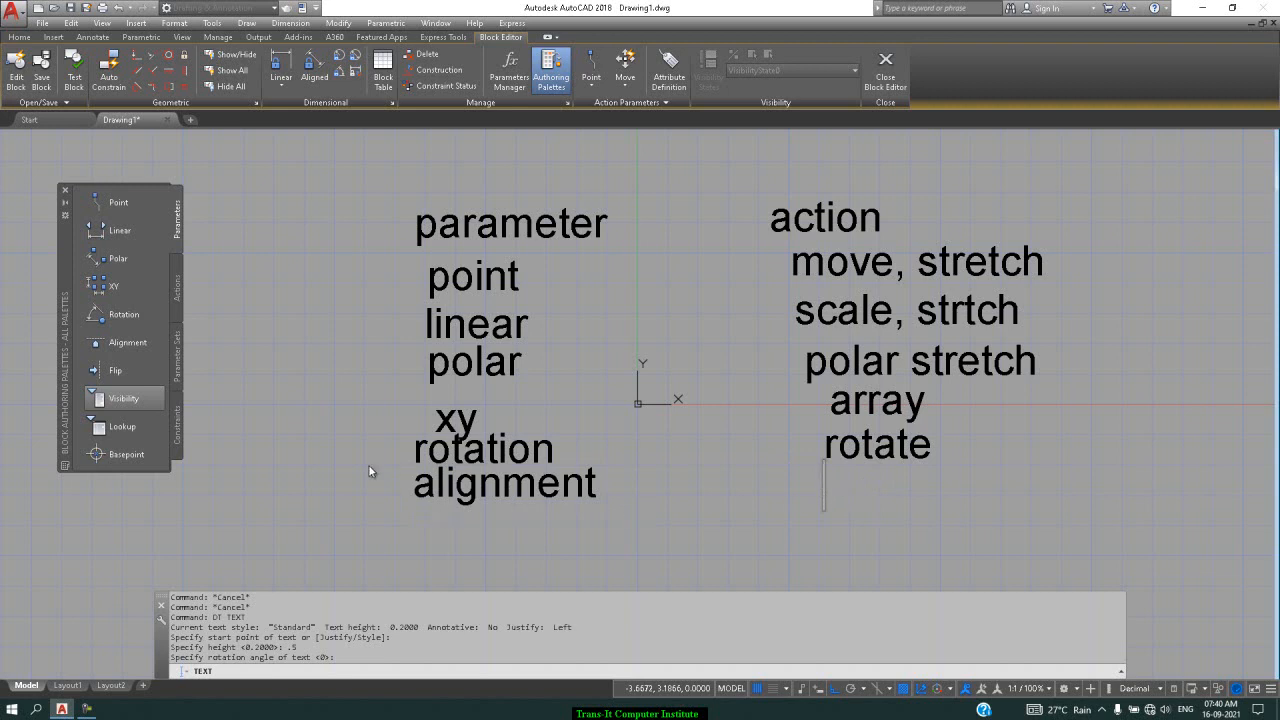
left_click(432, 533)
type("flip")
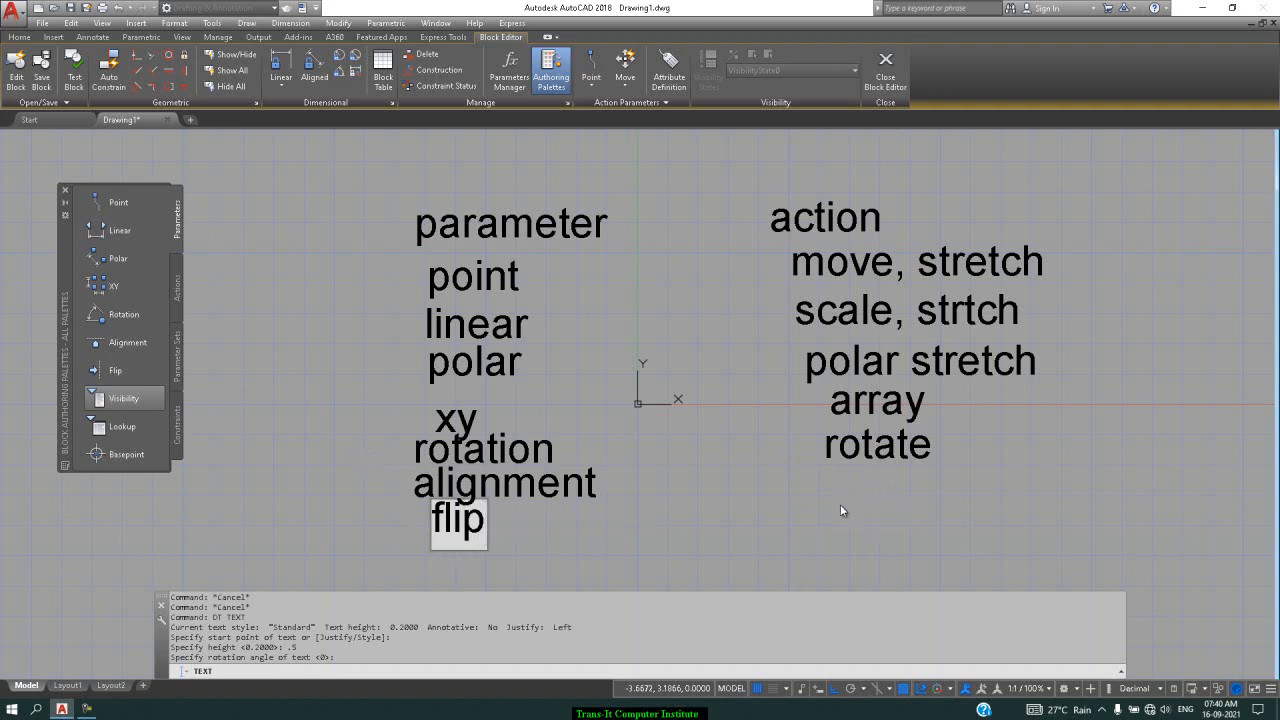
left_click(835, 505)
type("f")
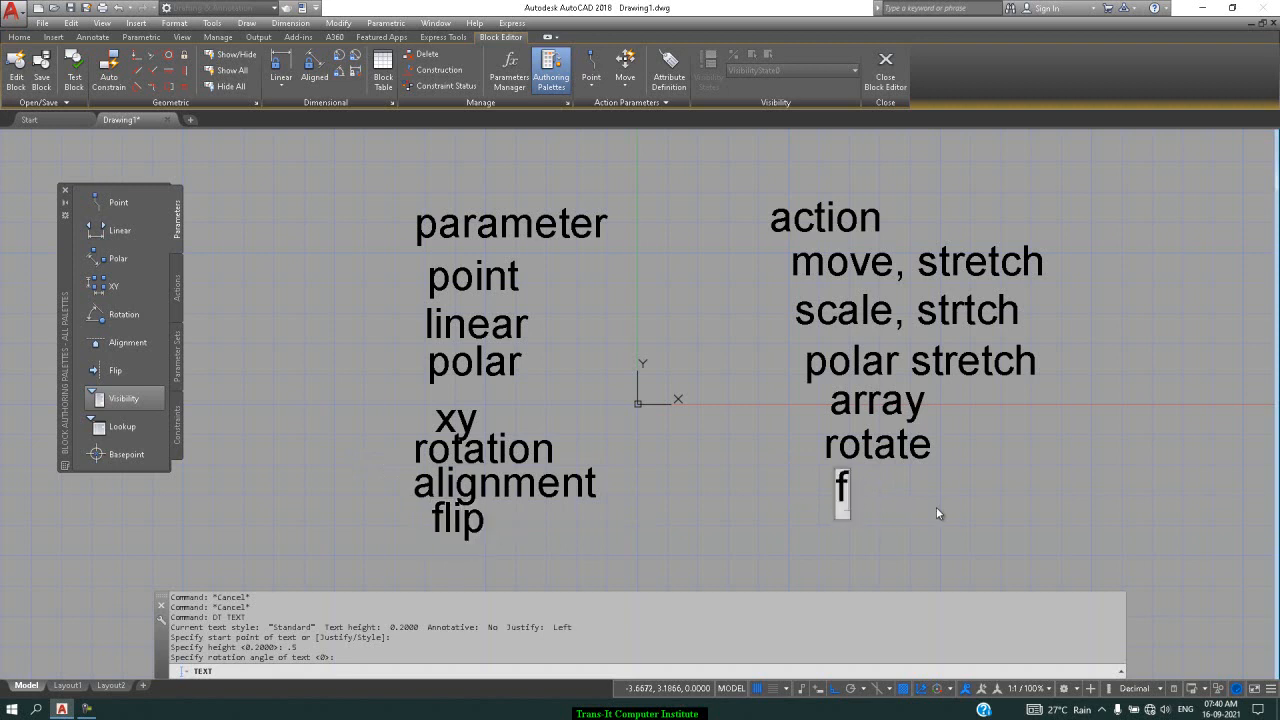
type("lip")
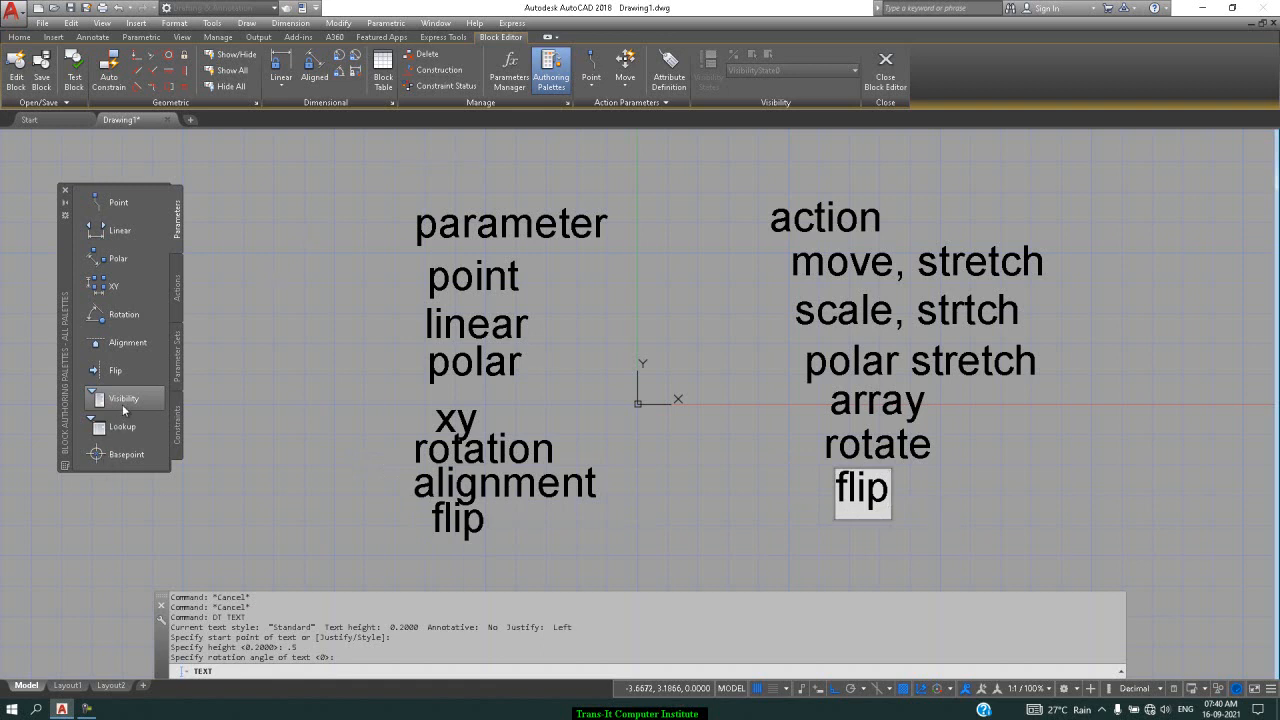
left_click(420, 564)
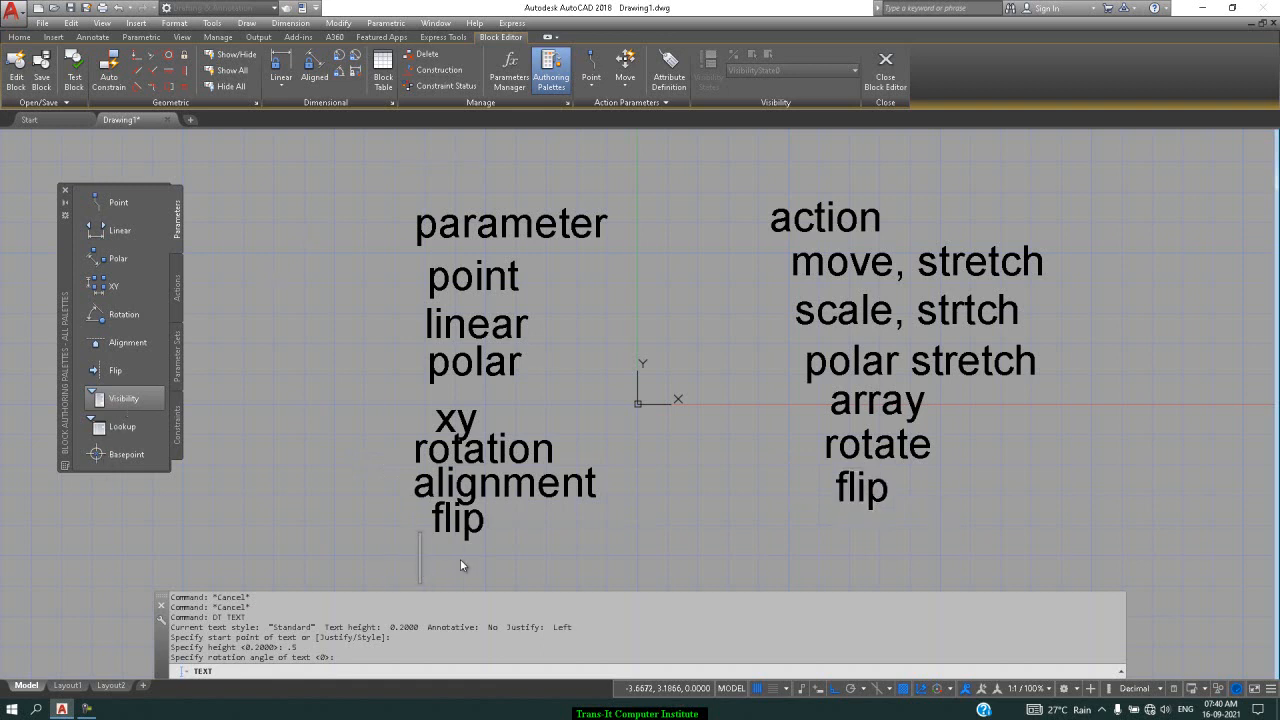
type("vi")
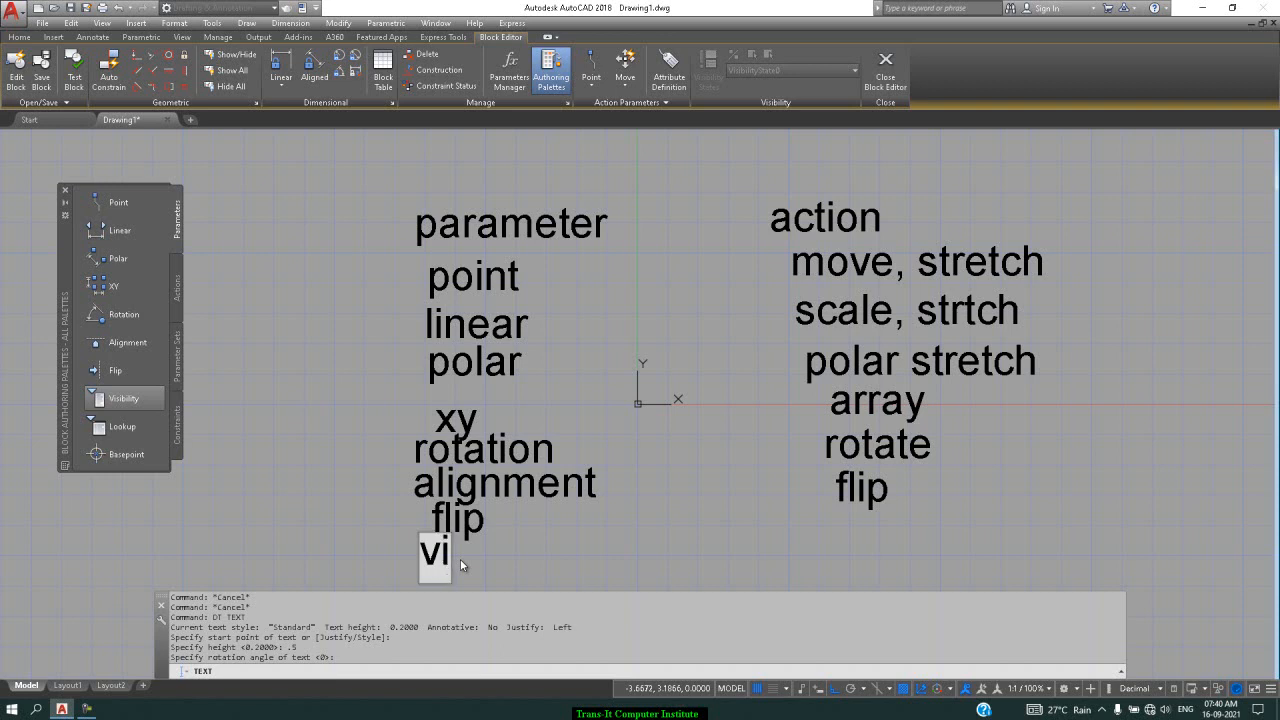
type("sib")
type("lity")
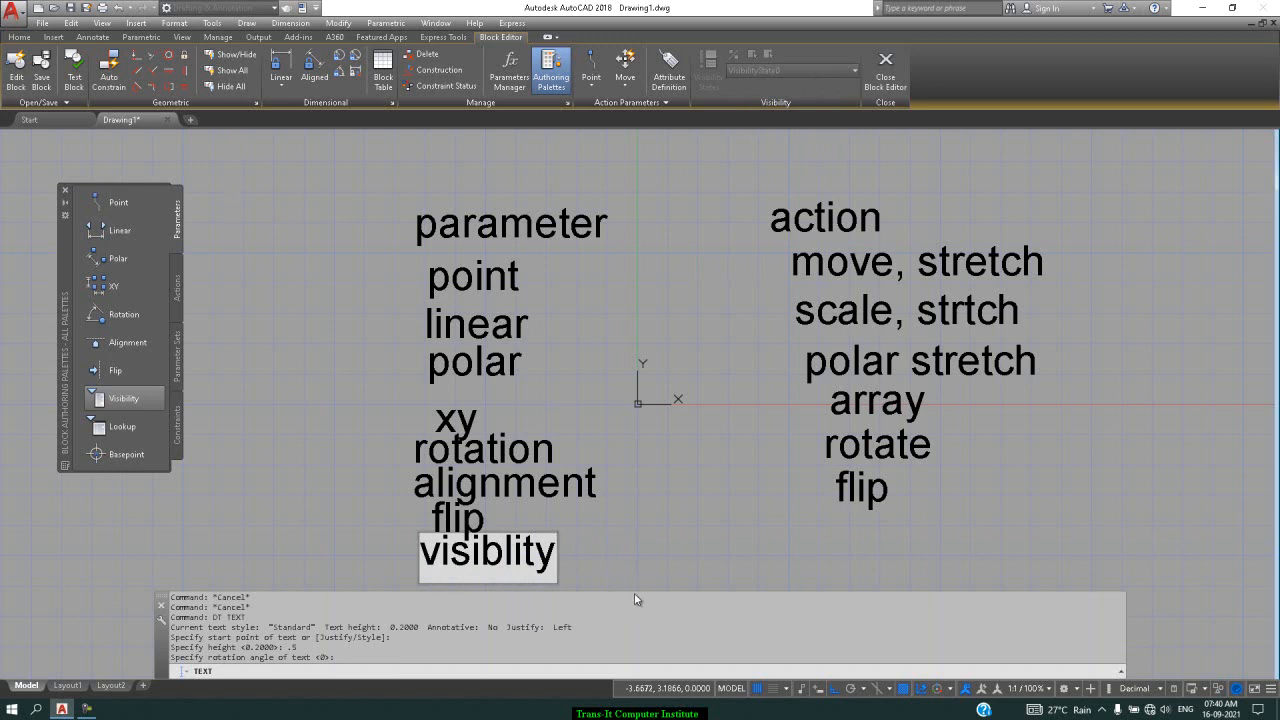
key("Return")
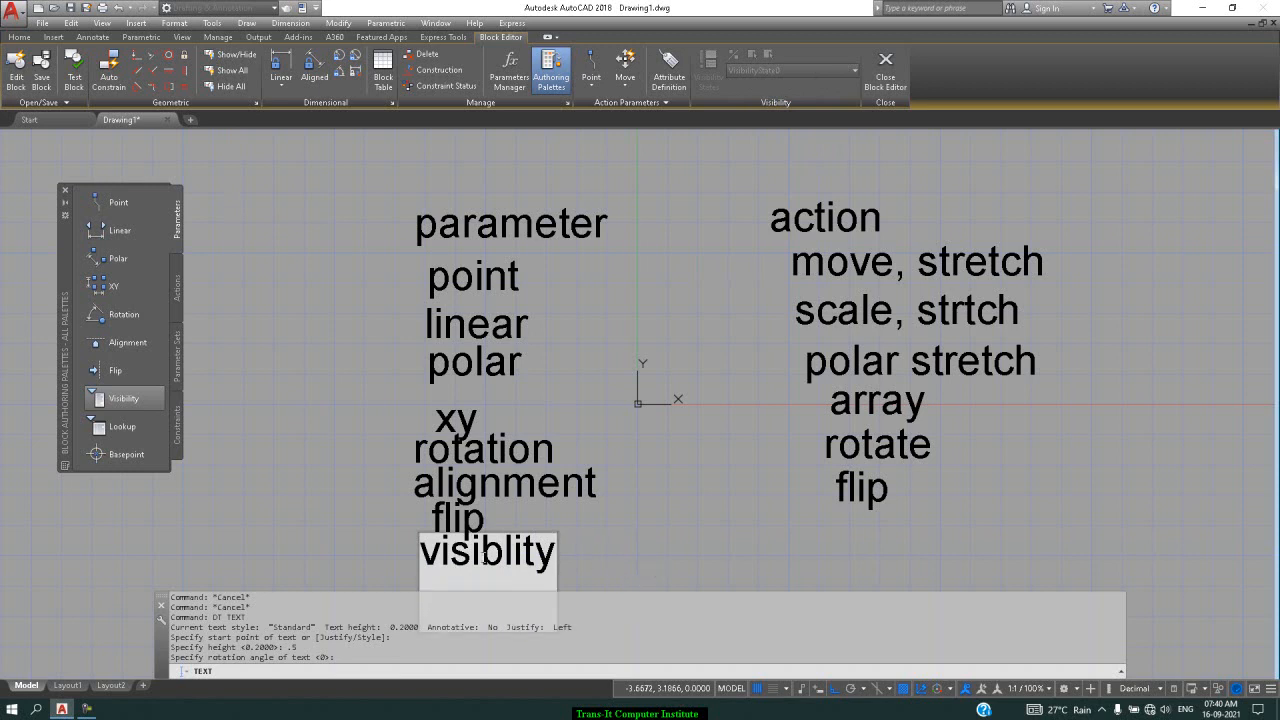
key("Return")
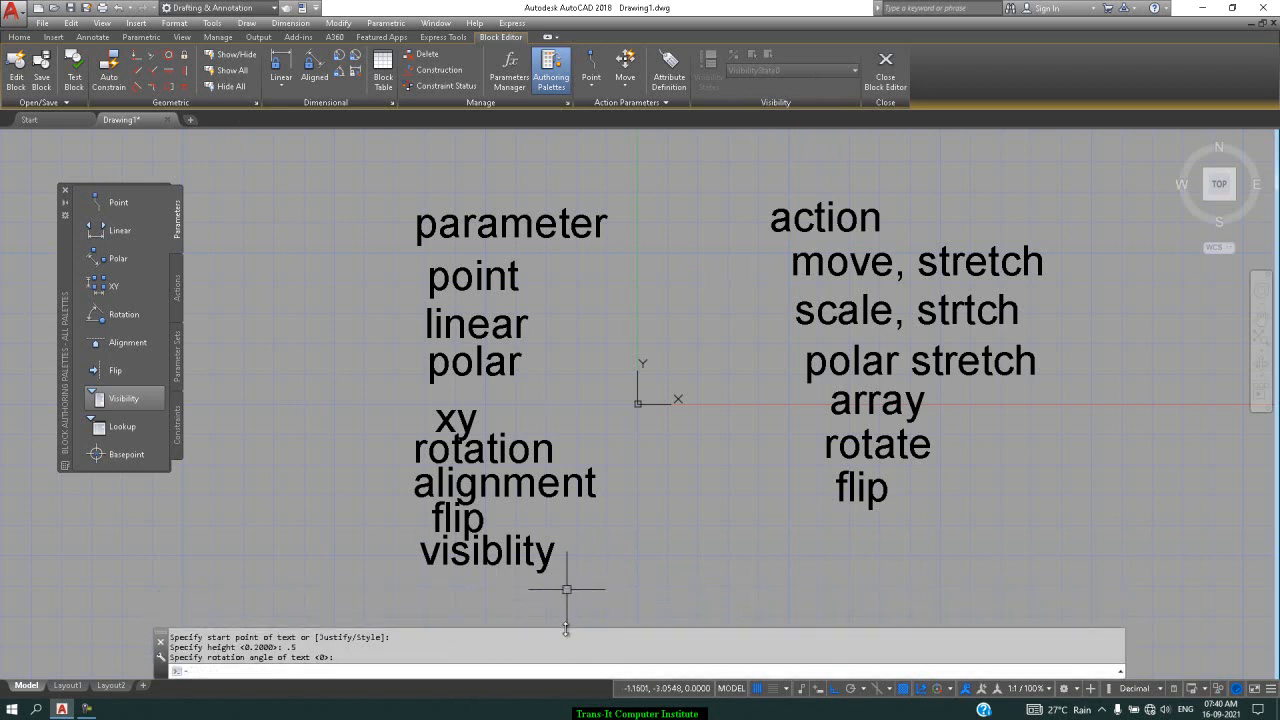
Add the label 'basepoint' beneath 'visiblity' in the parameter column
key("Return")
key("Return")
key("Return")
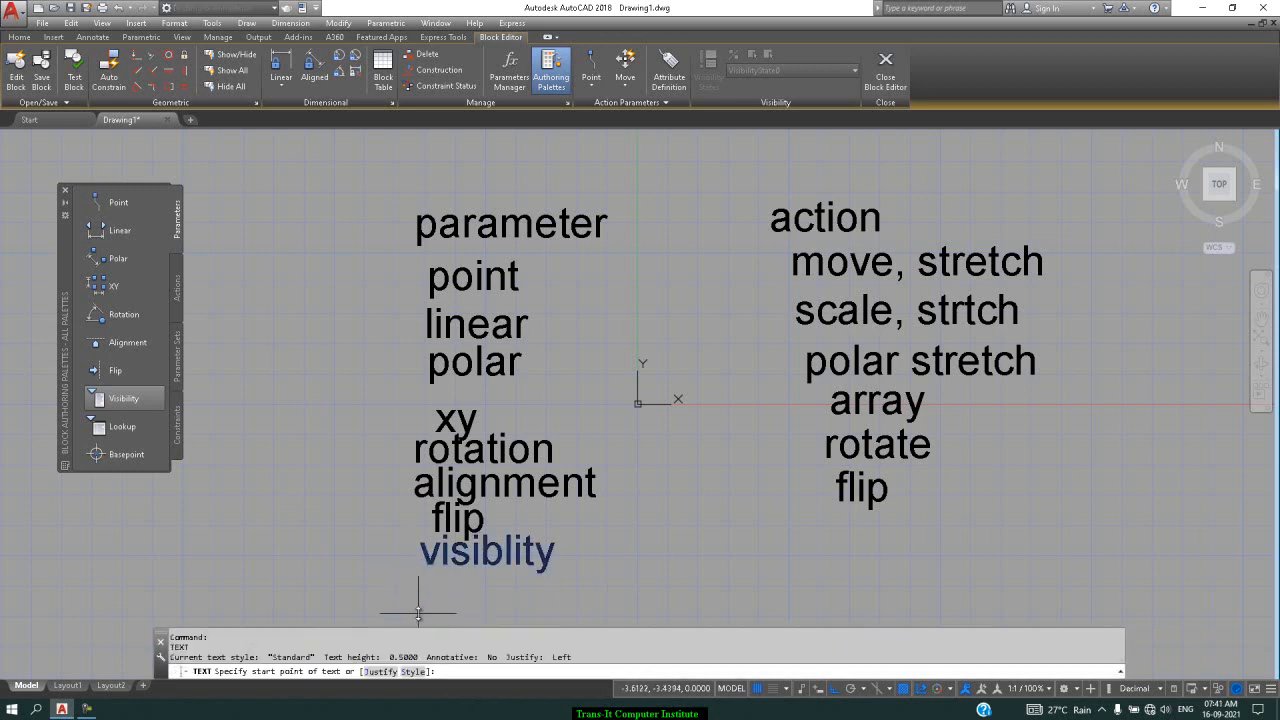
left_click(419, 612)
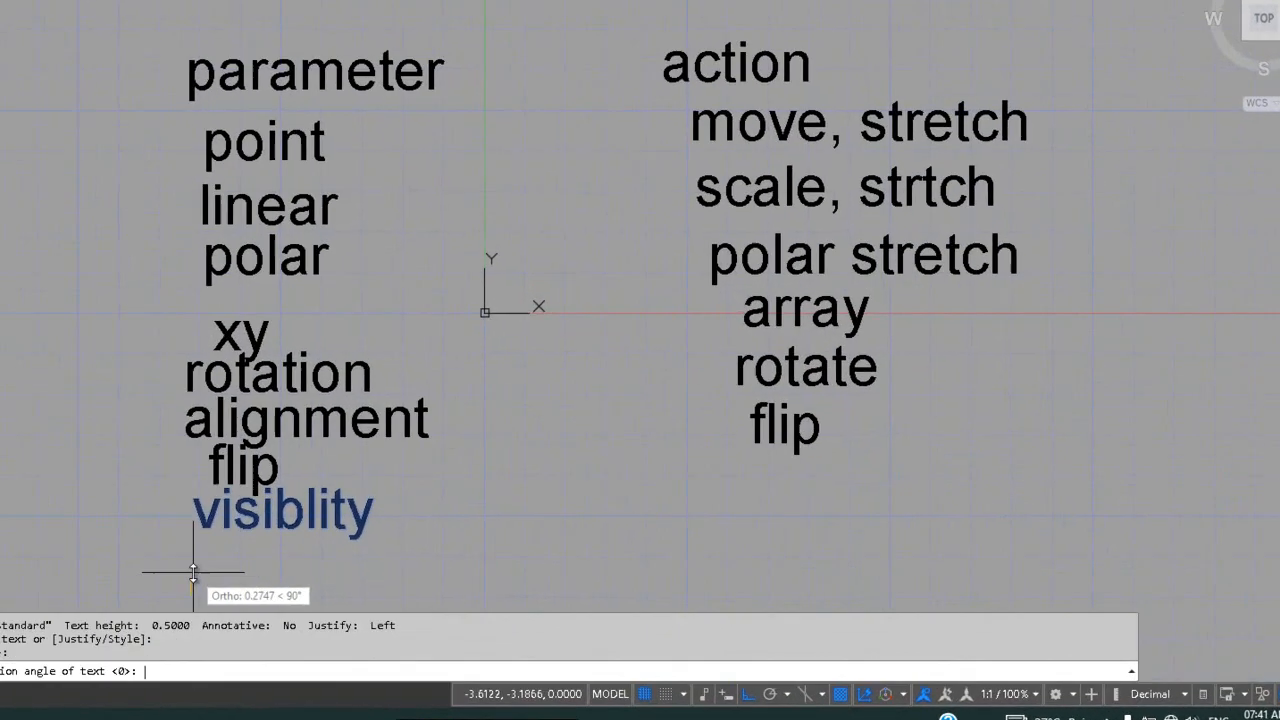
key("Escape")
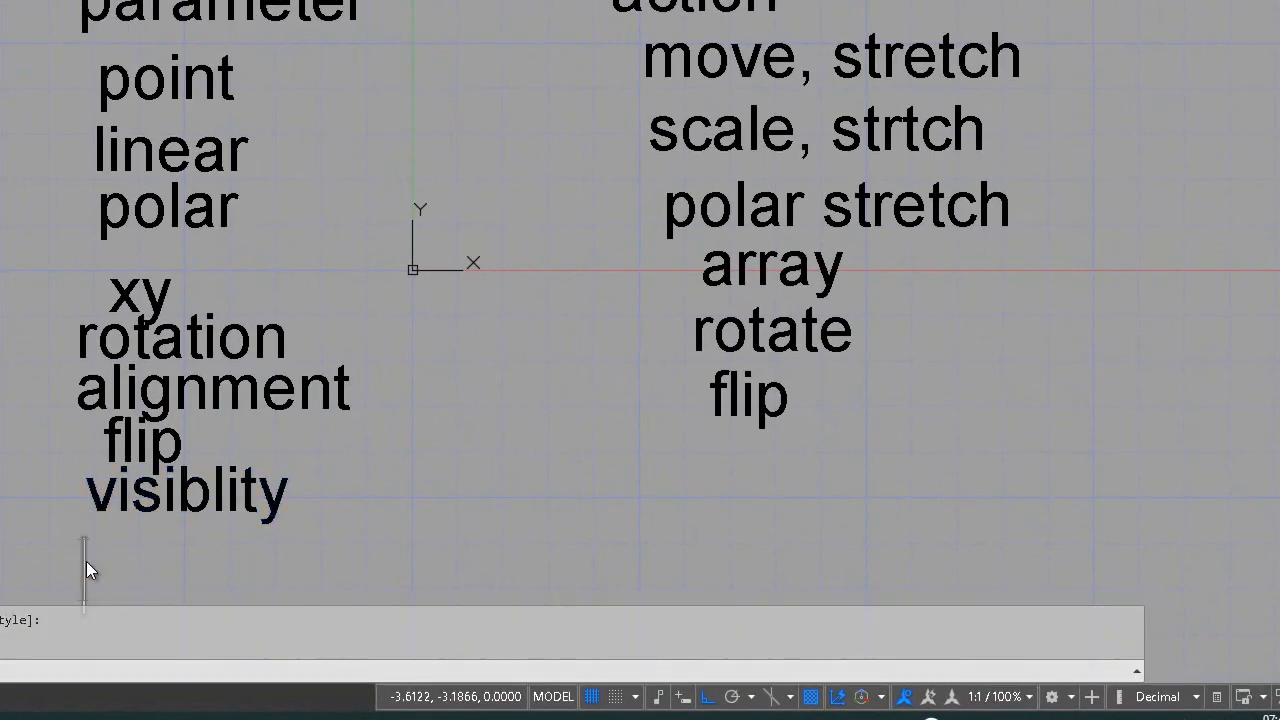
type("base")
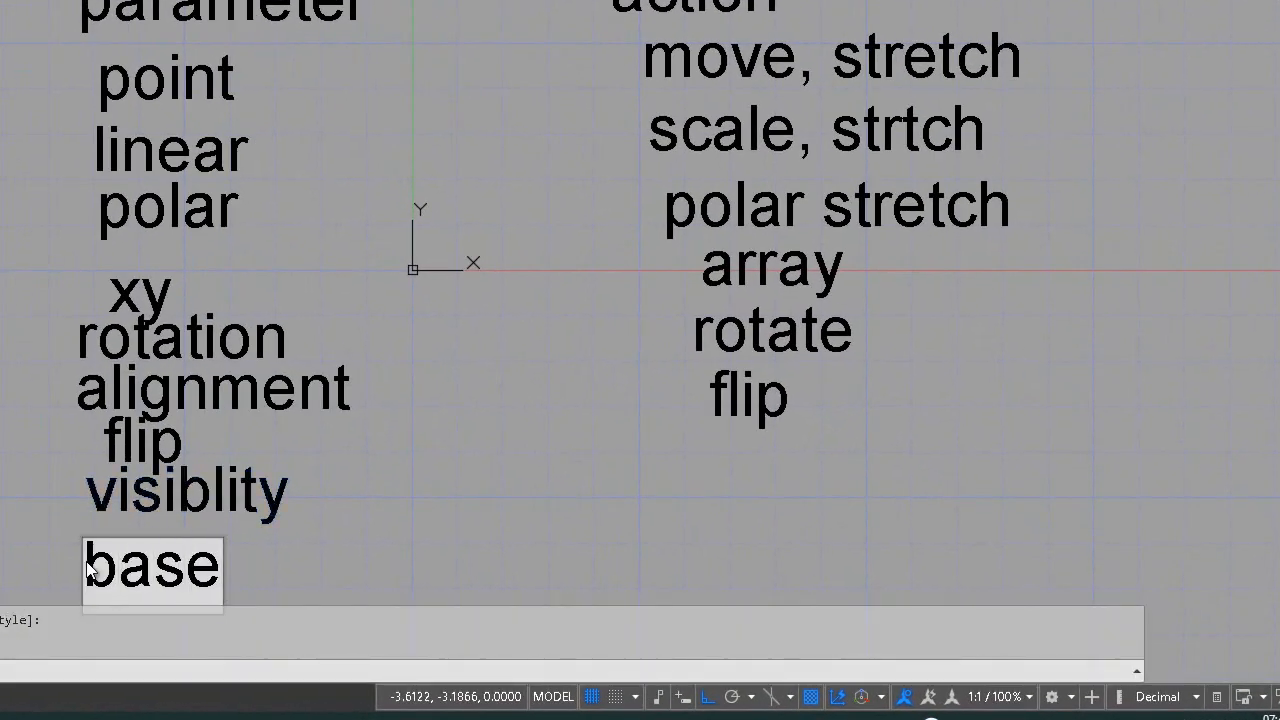
type("point")
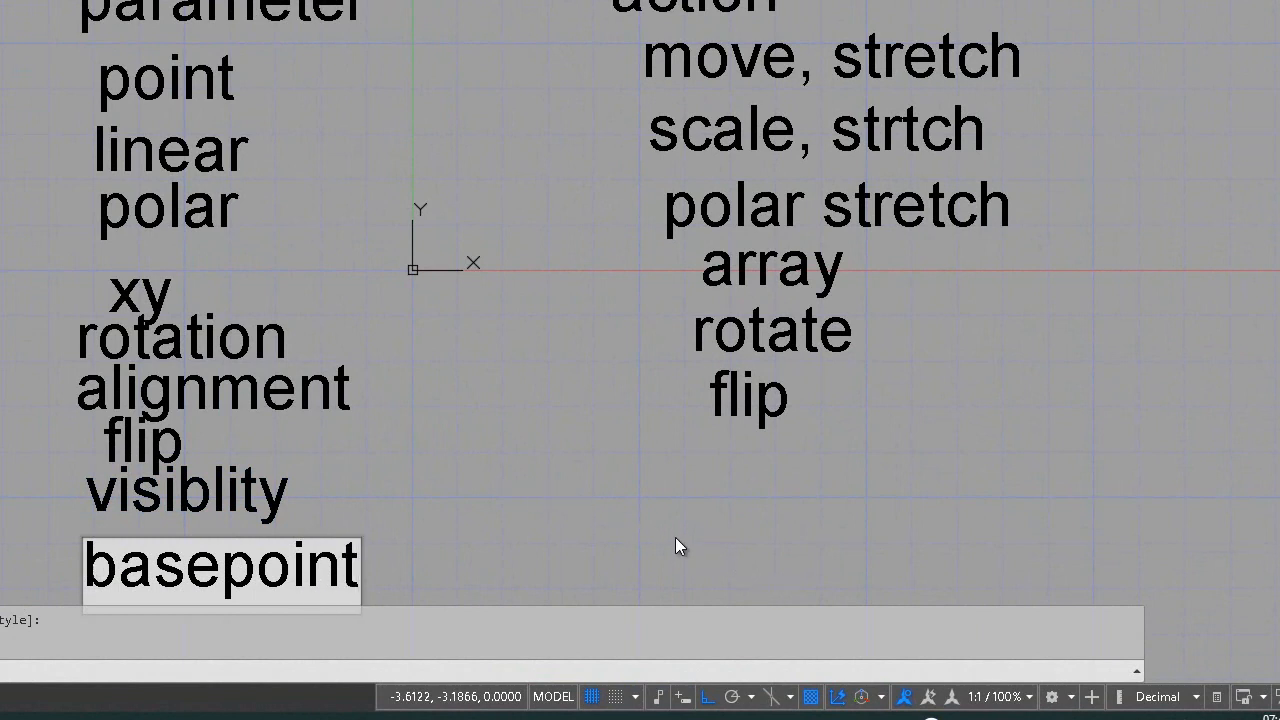
left_click(698, 570)
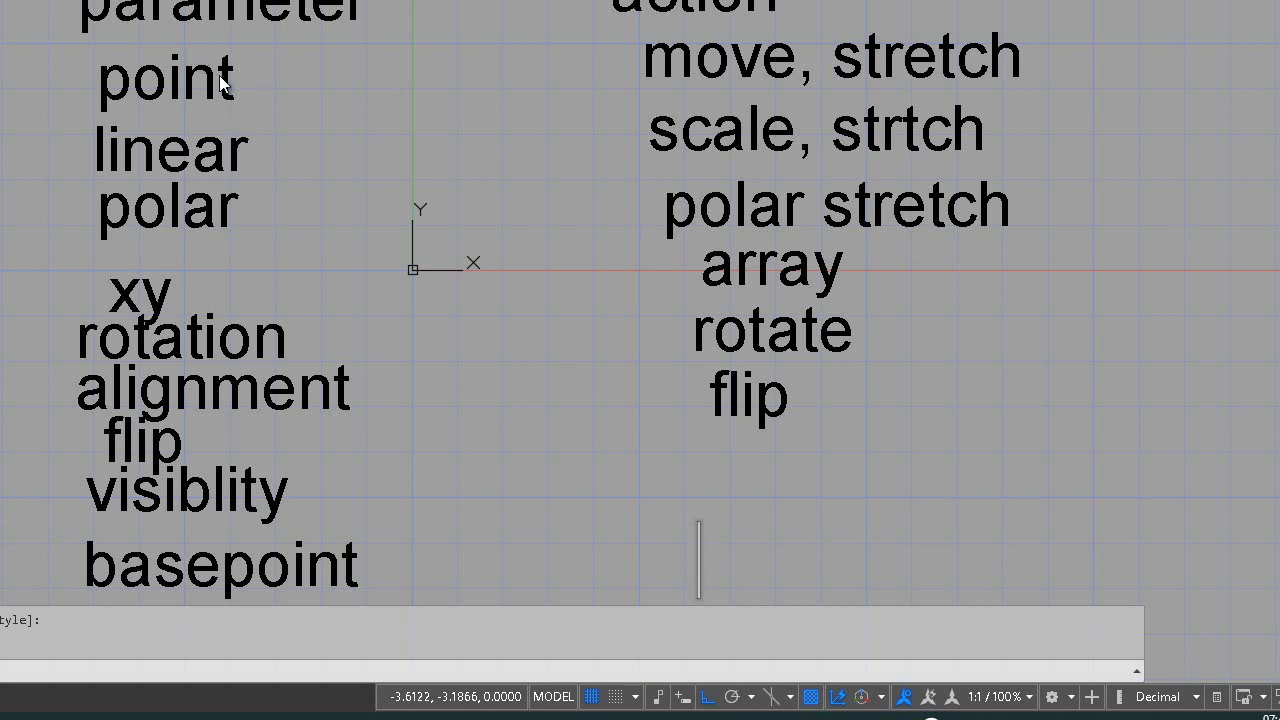
key("Escape")
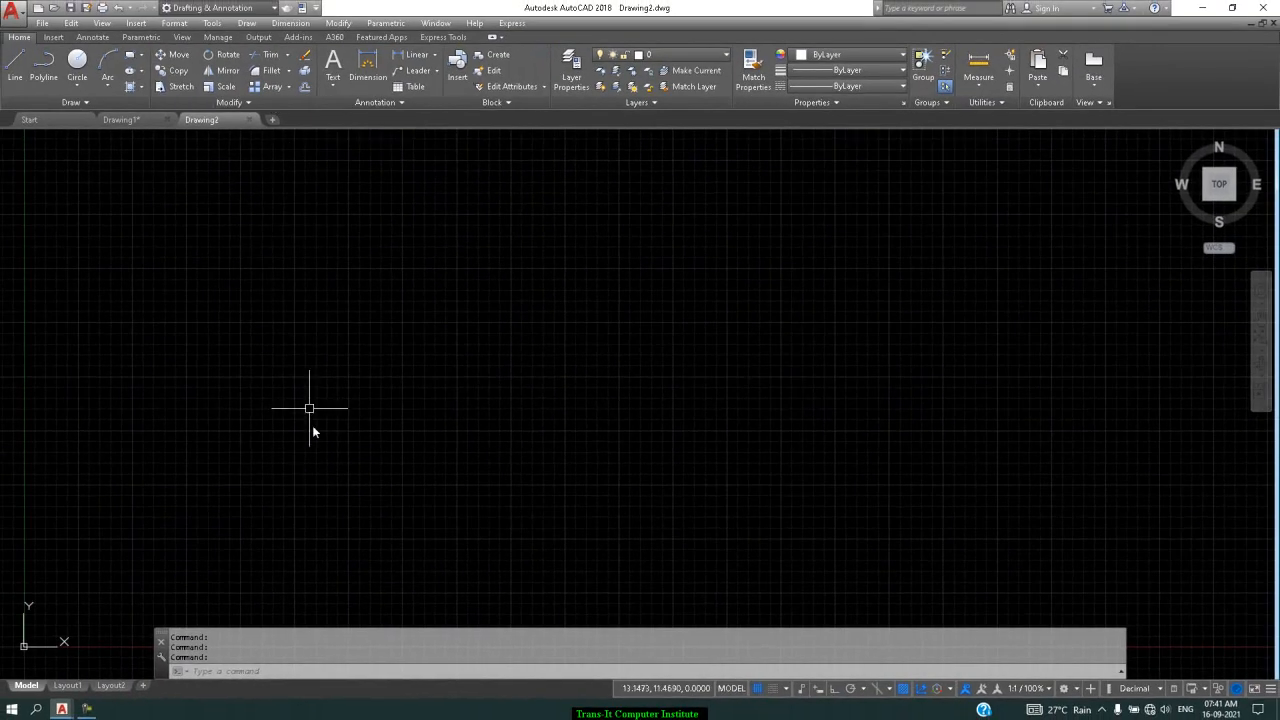
scroll(325, 437, "down", 3)
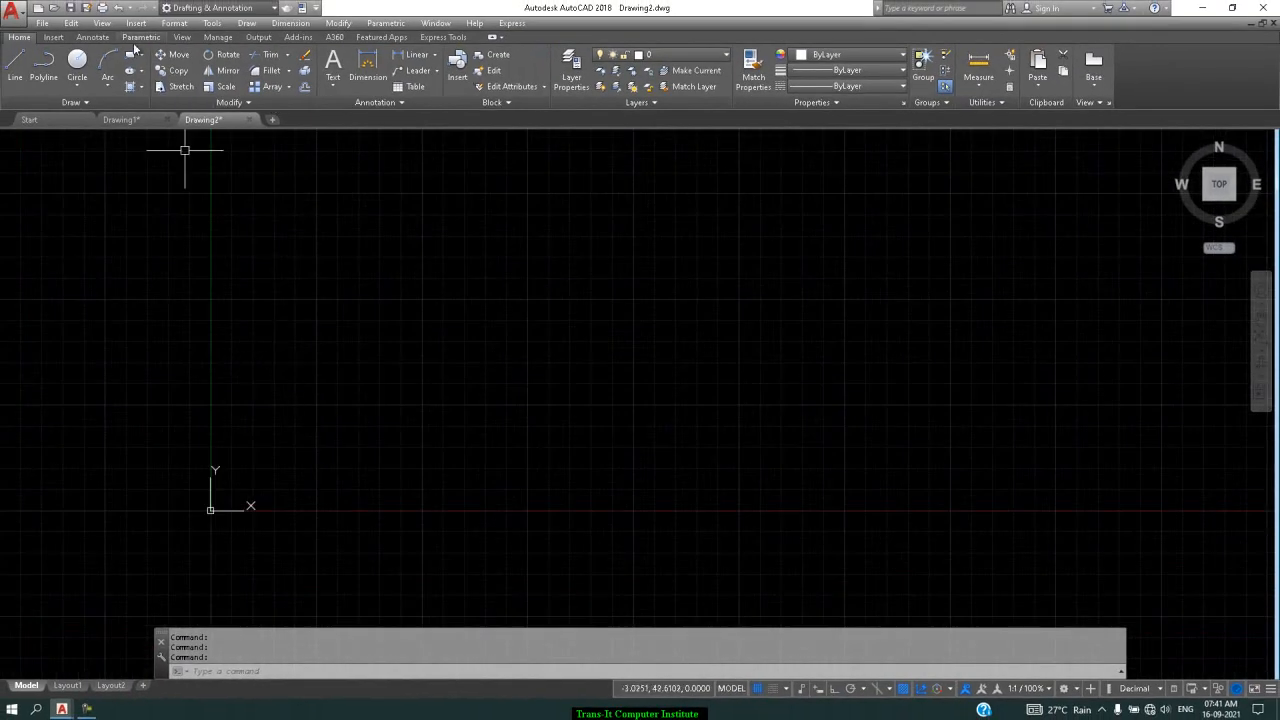
left_click(137, 121)
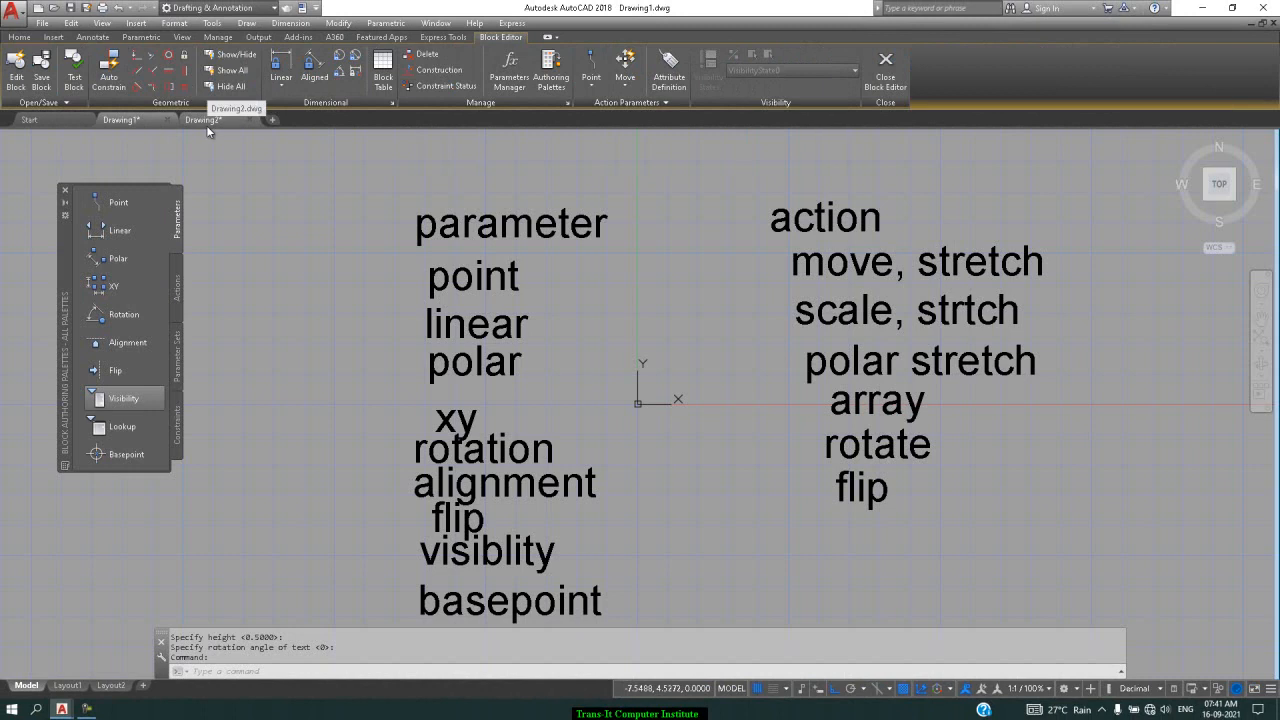
left_click(206, 125)
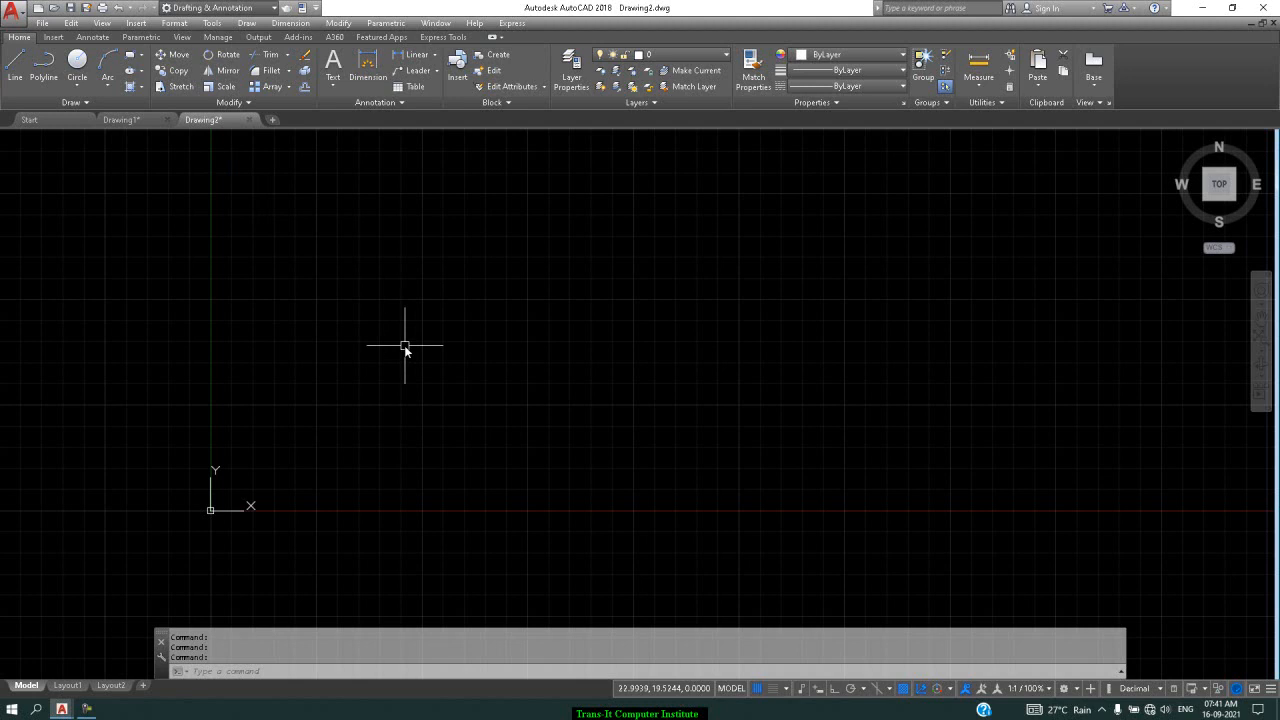
type("rec")
key("Return")
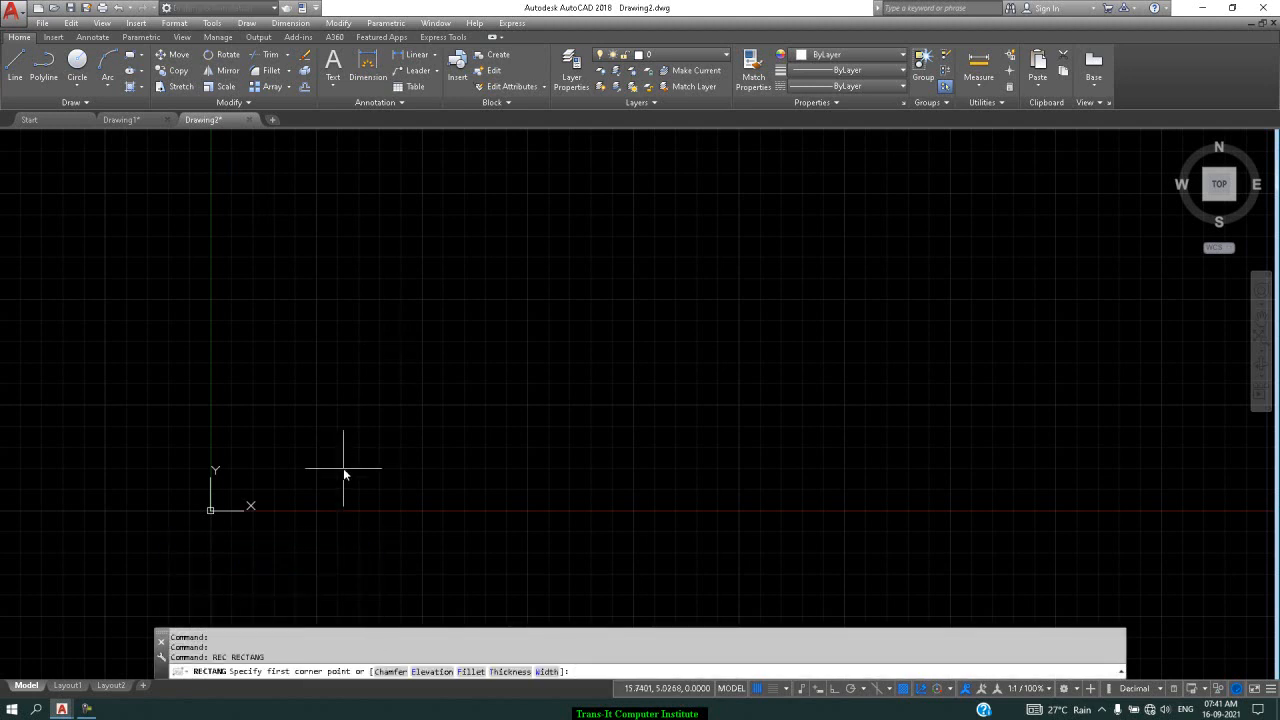
type("0,0")
key("Return")
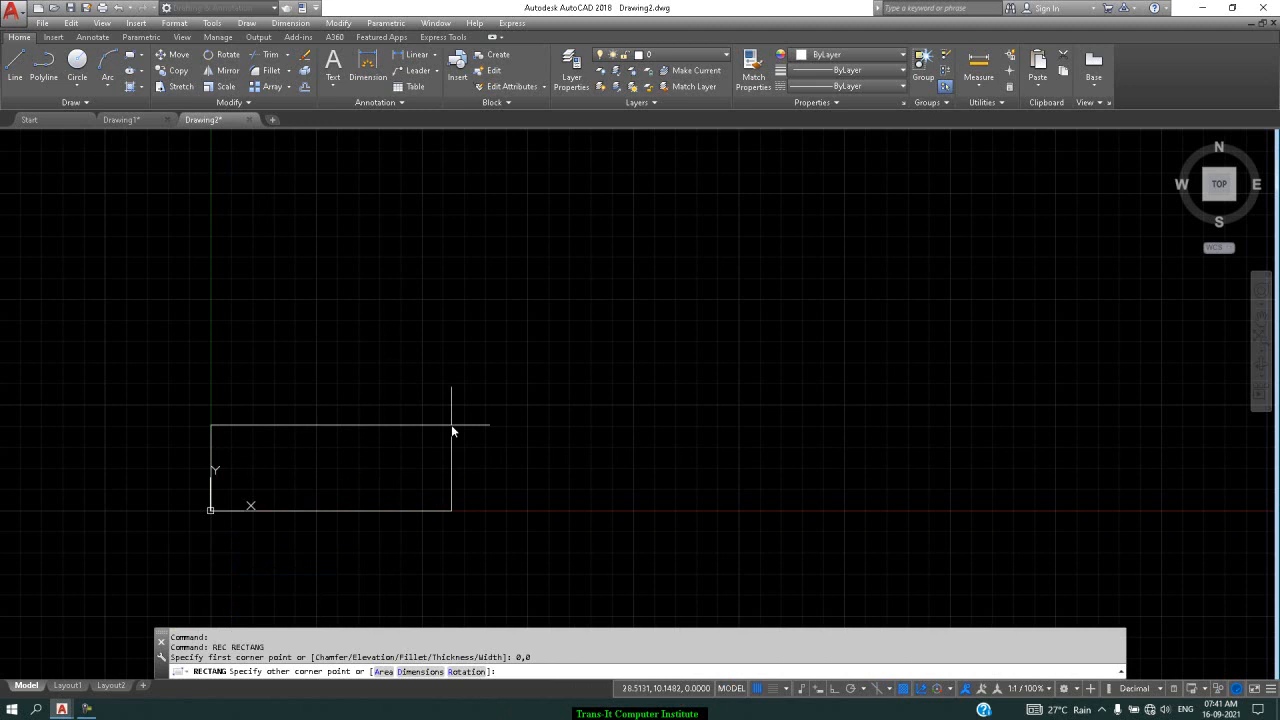
type("@30,10")
key("Return")
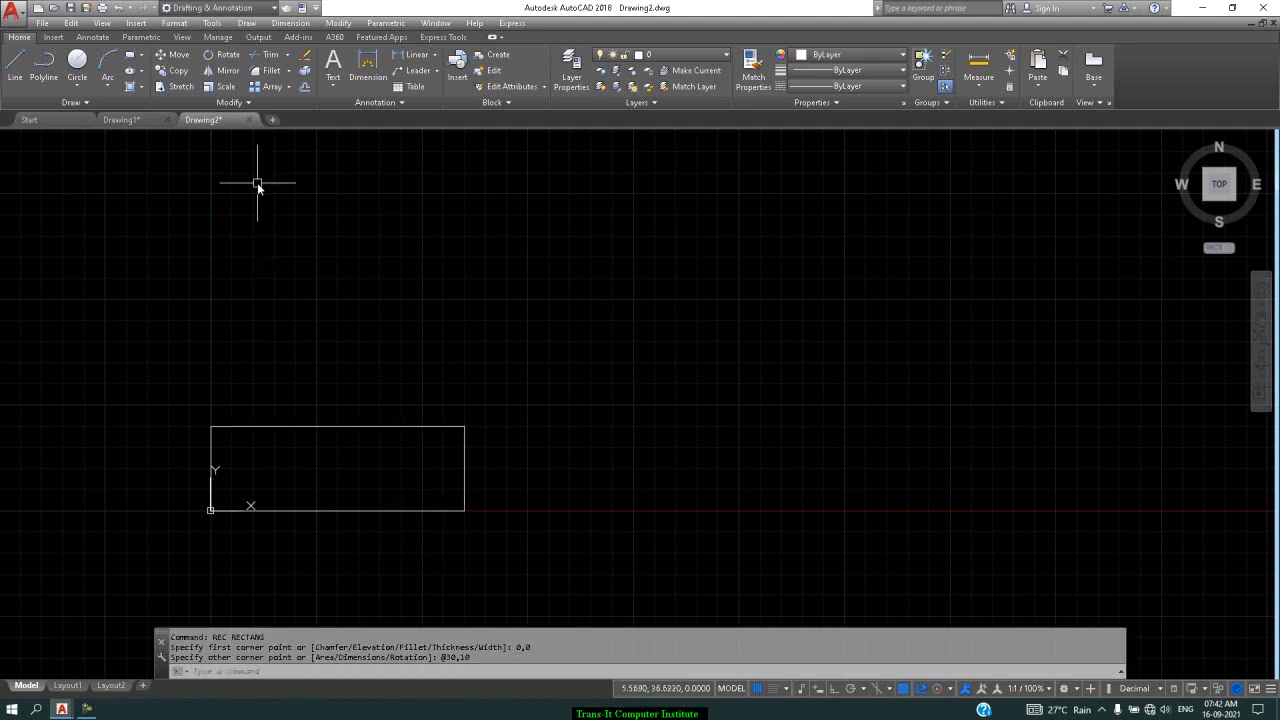
Draw a small rectangle straddling the large rectangle's right edge
left_click(133, 58)
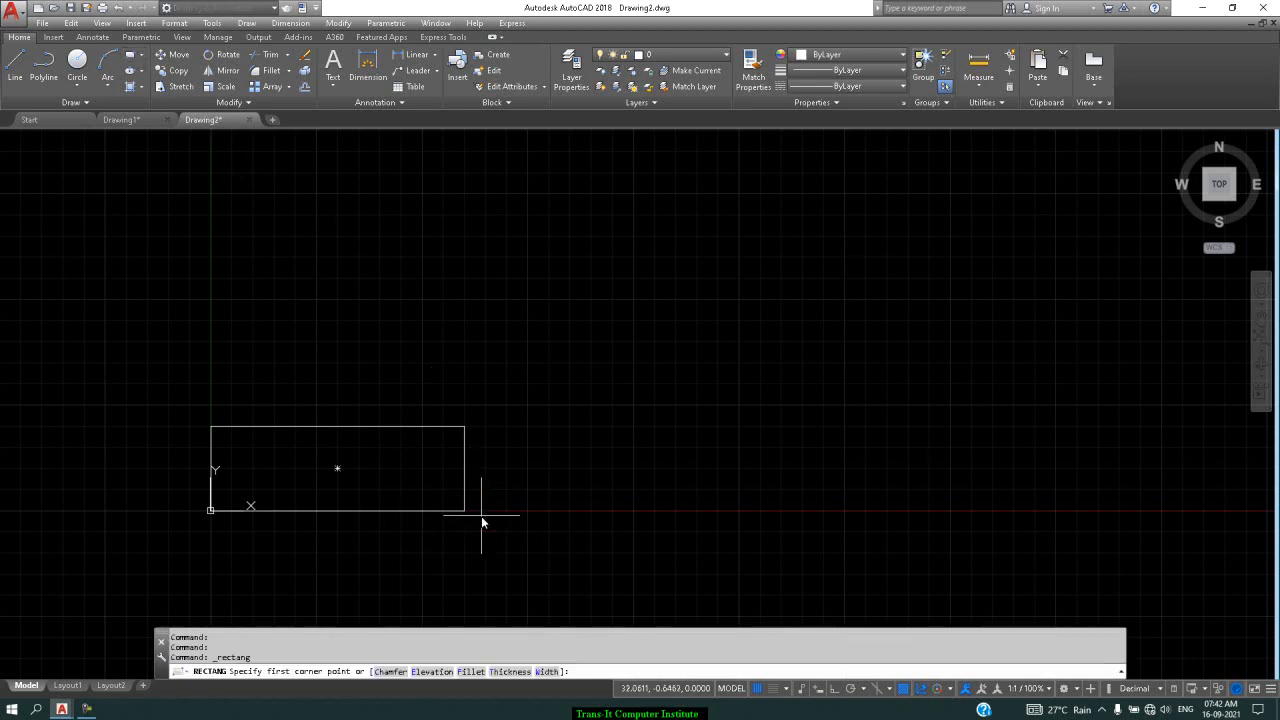
left_click(429, 457)
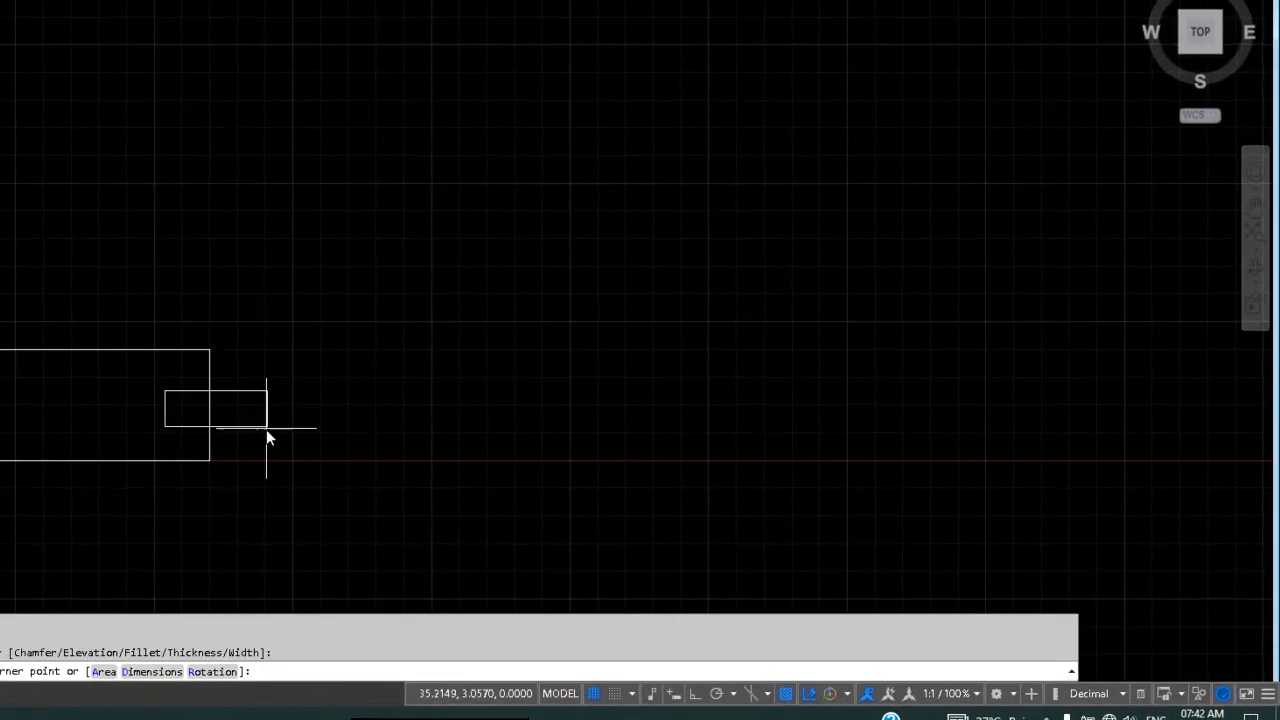
left_click(505, 488)
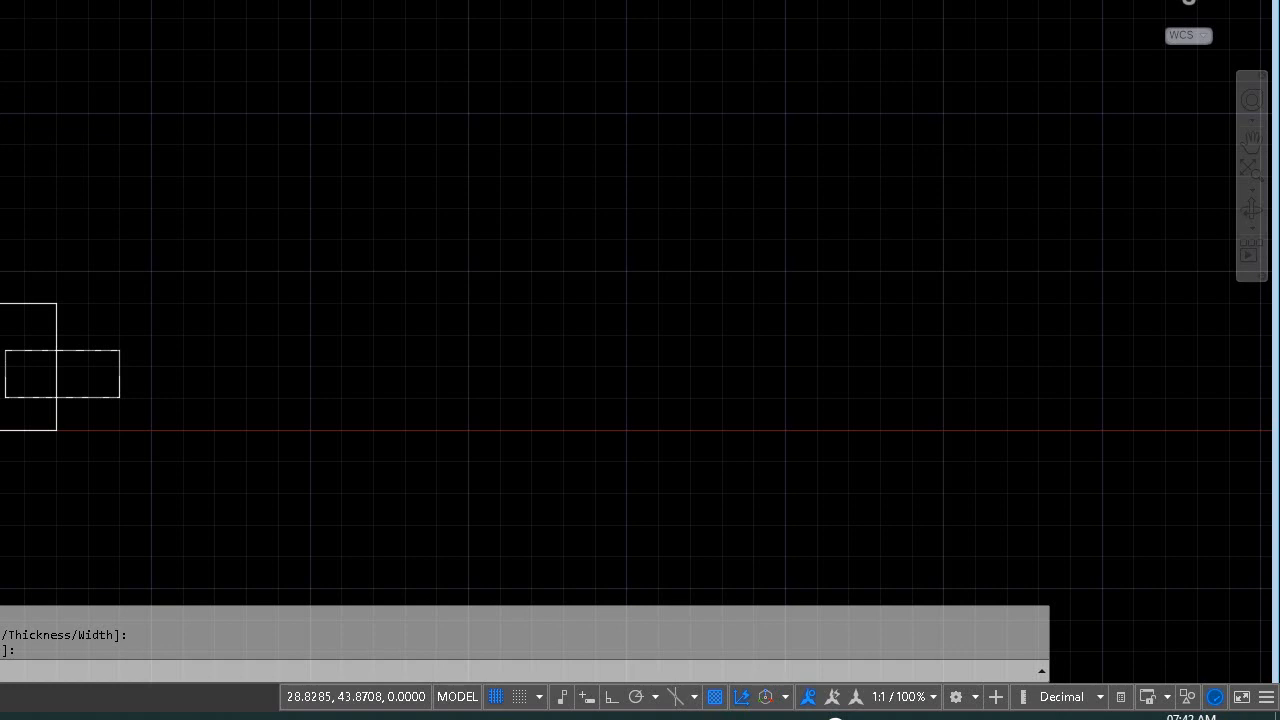
Make both rectangles a block named 'point' with base point 0,5 and Millimeters units
left_click(506, 62)
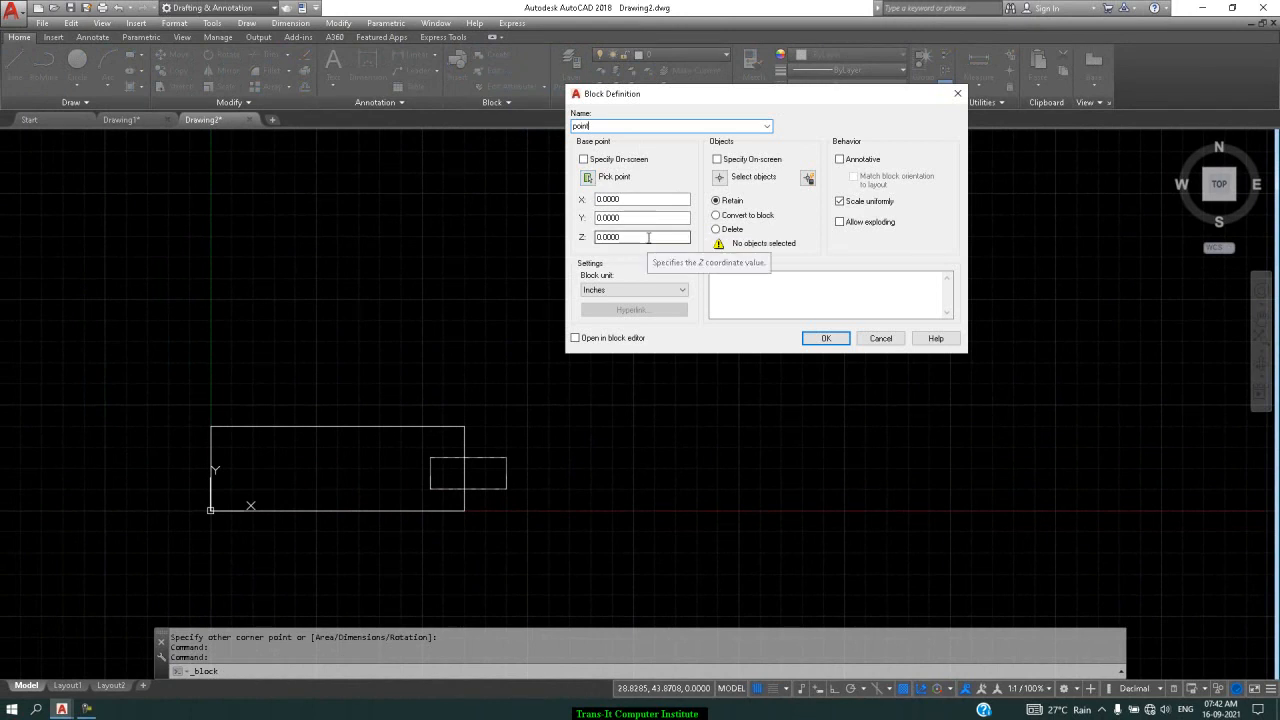
left_click(826, 338)
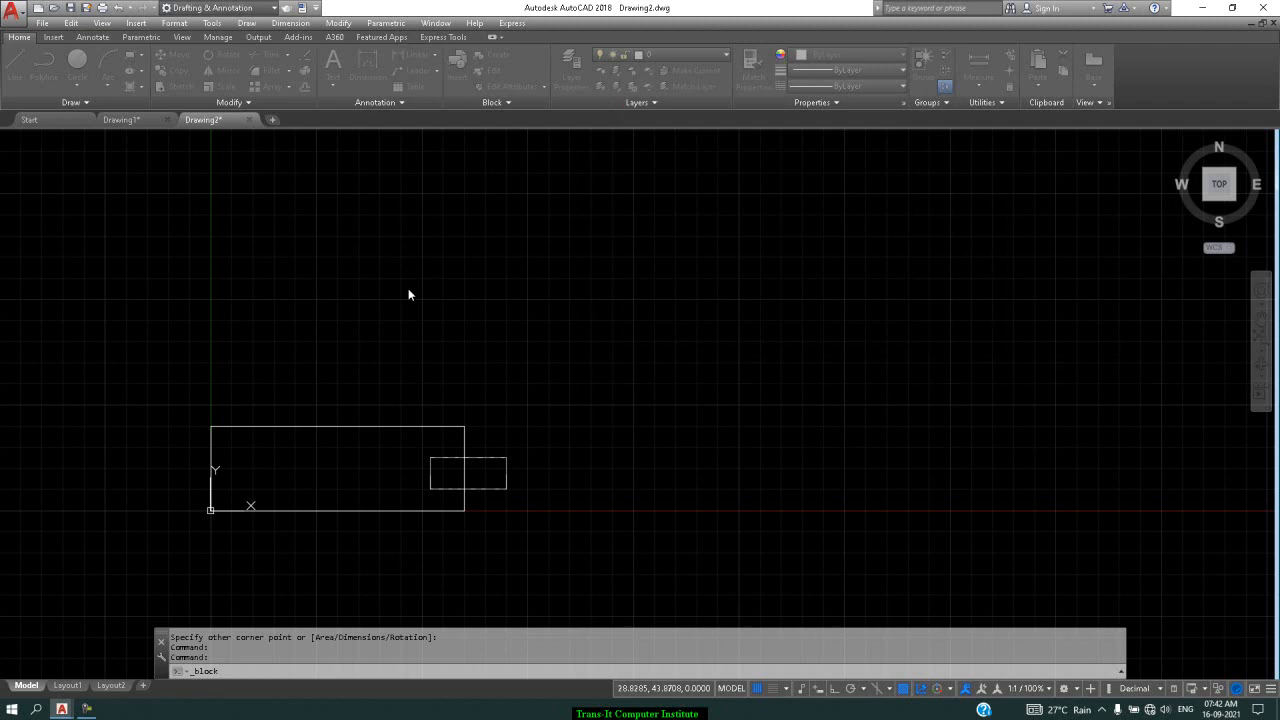
left_click(210, 469)
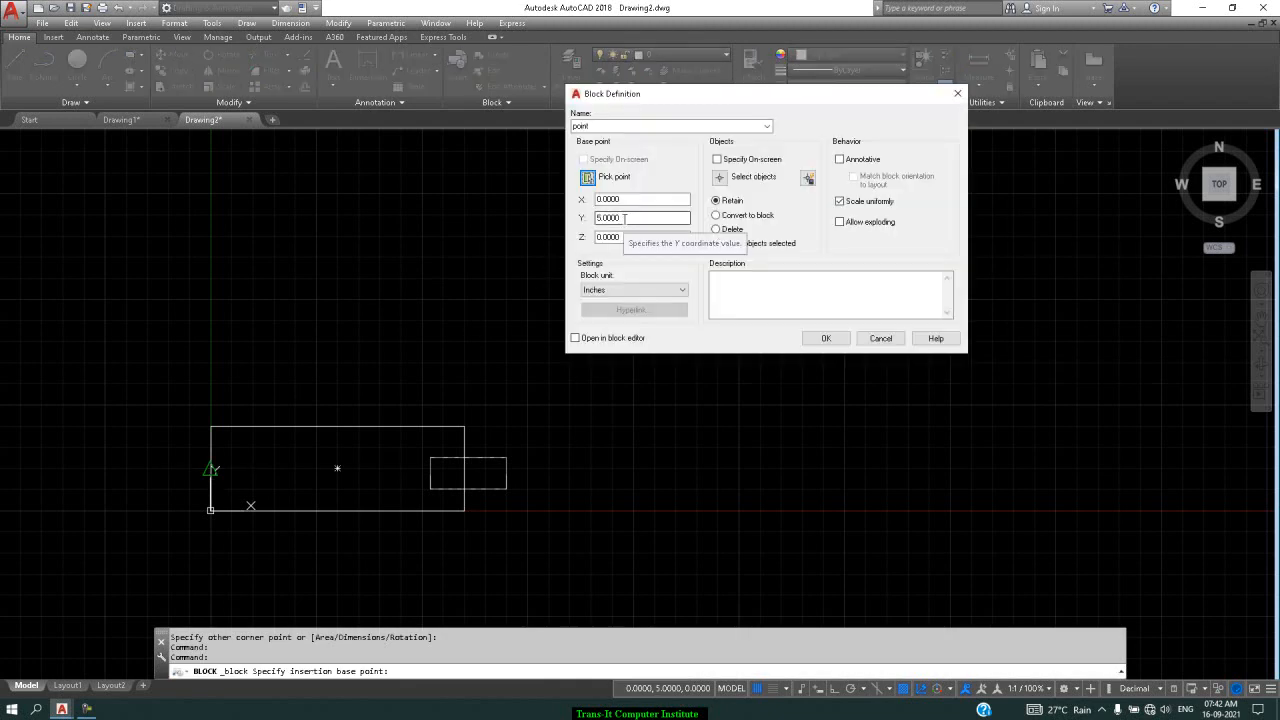
left_click(719, 177)
left_click(665, 286)
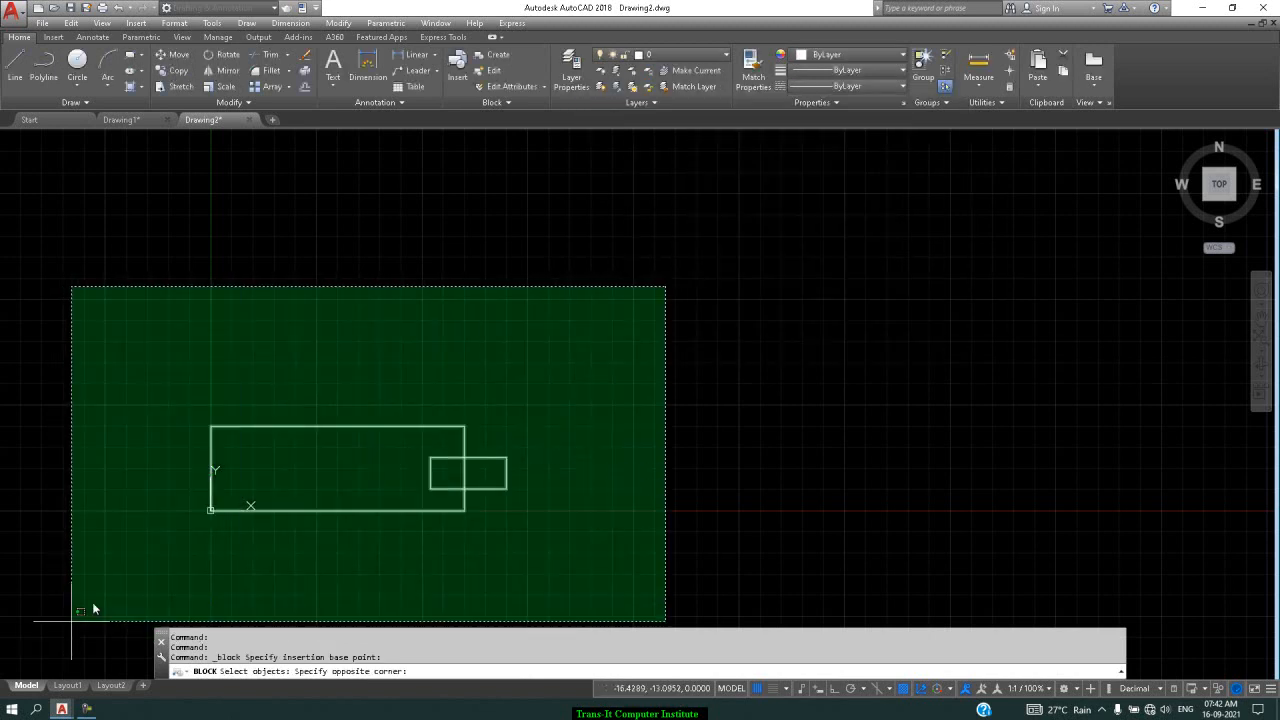
left_click(64, 633)
key("Return")
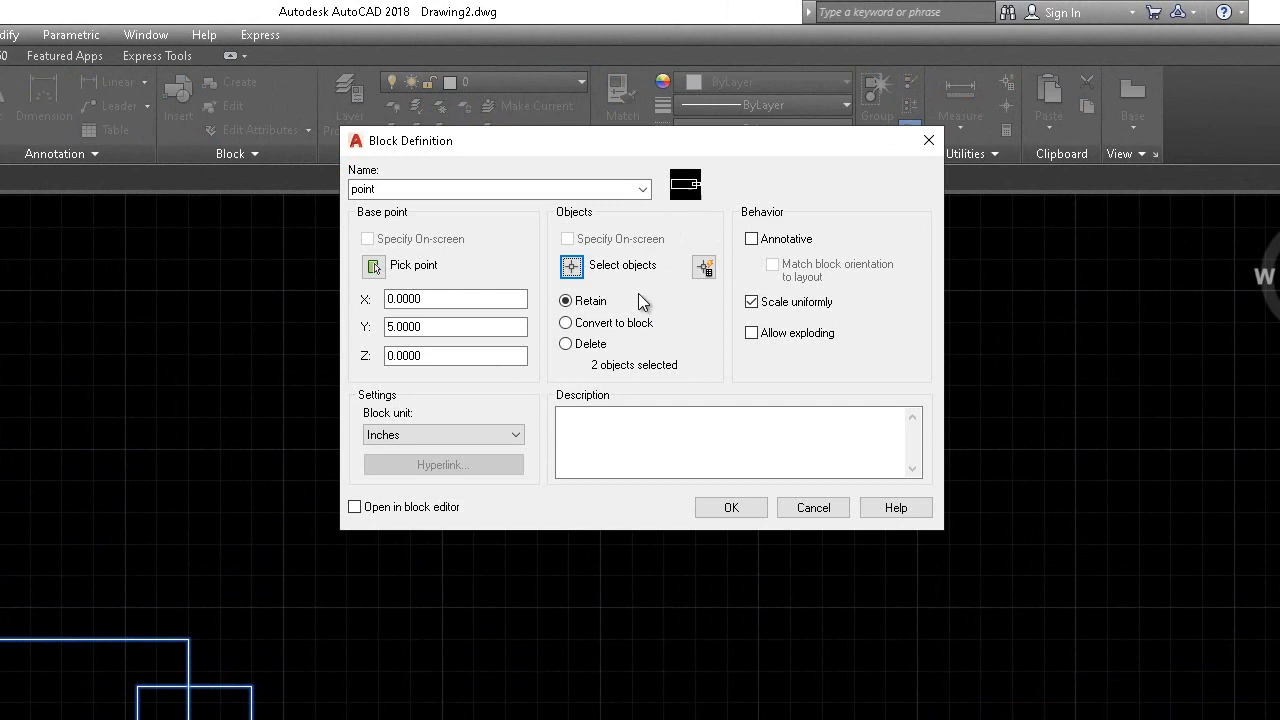
left_click(515, 435)
left_click(515, 435)
left_click(515, 435)
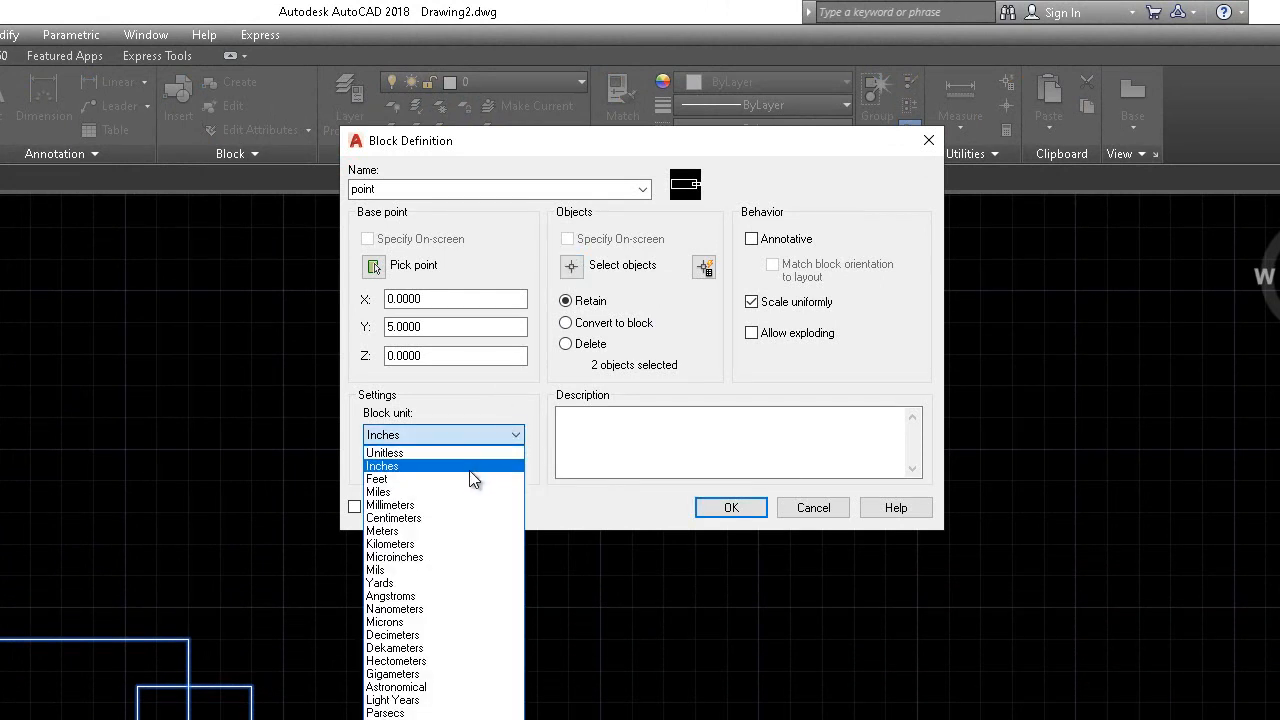
left_click(463, 505)
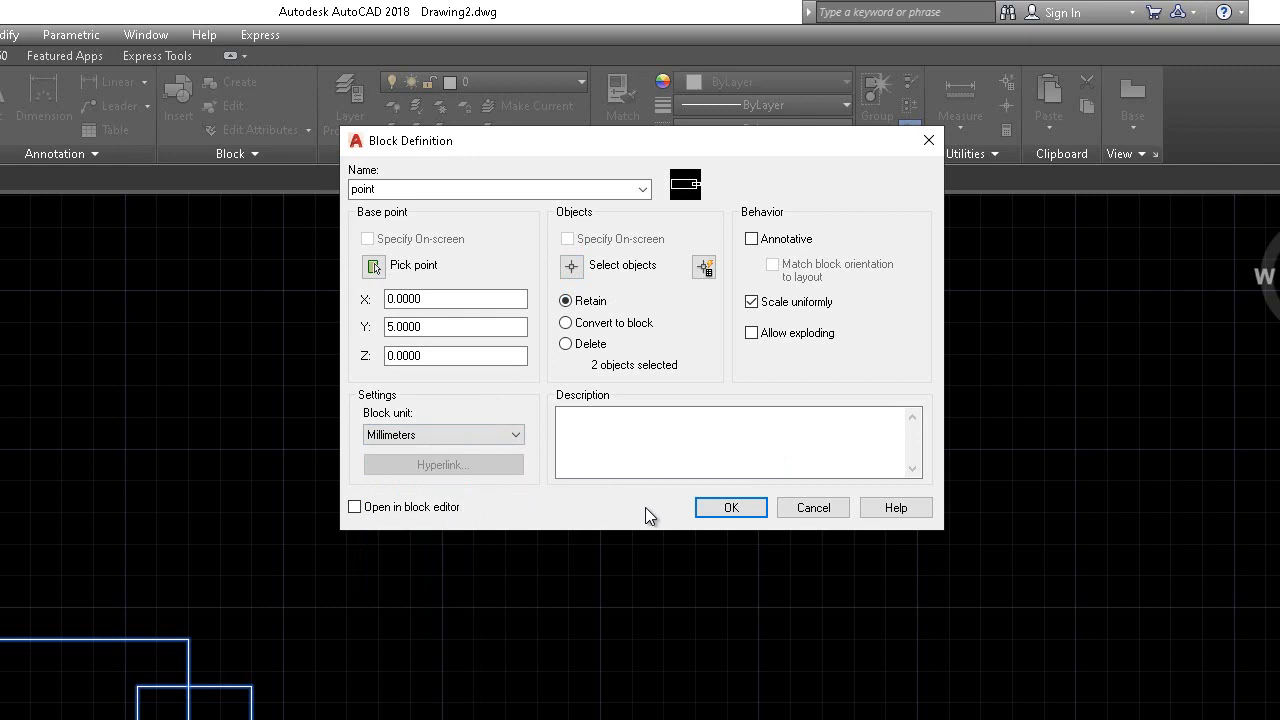
left_click(731, 508)
Set the drawing's insertion scale units to Millimeters via UN
left_click(736, 507)
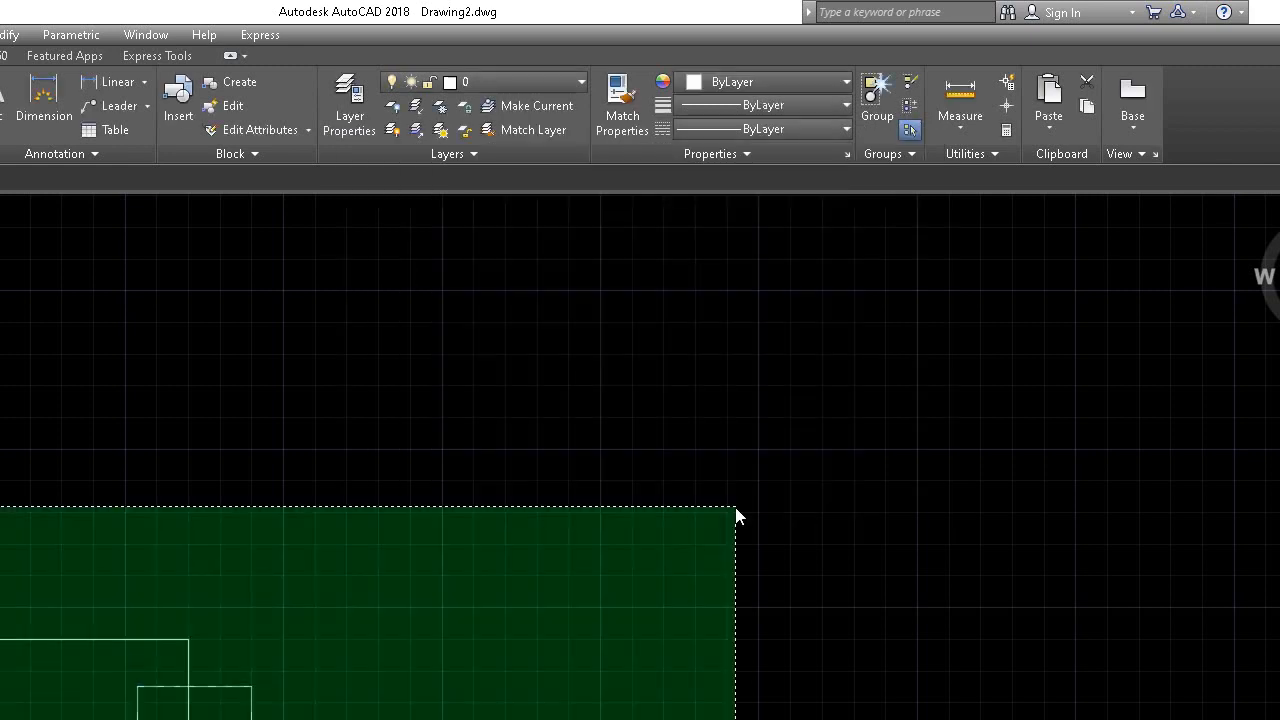
left_click(363, 666)
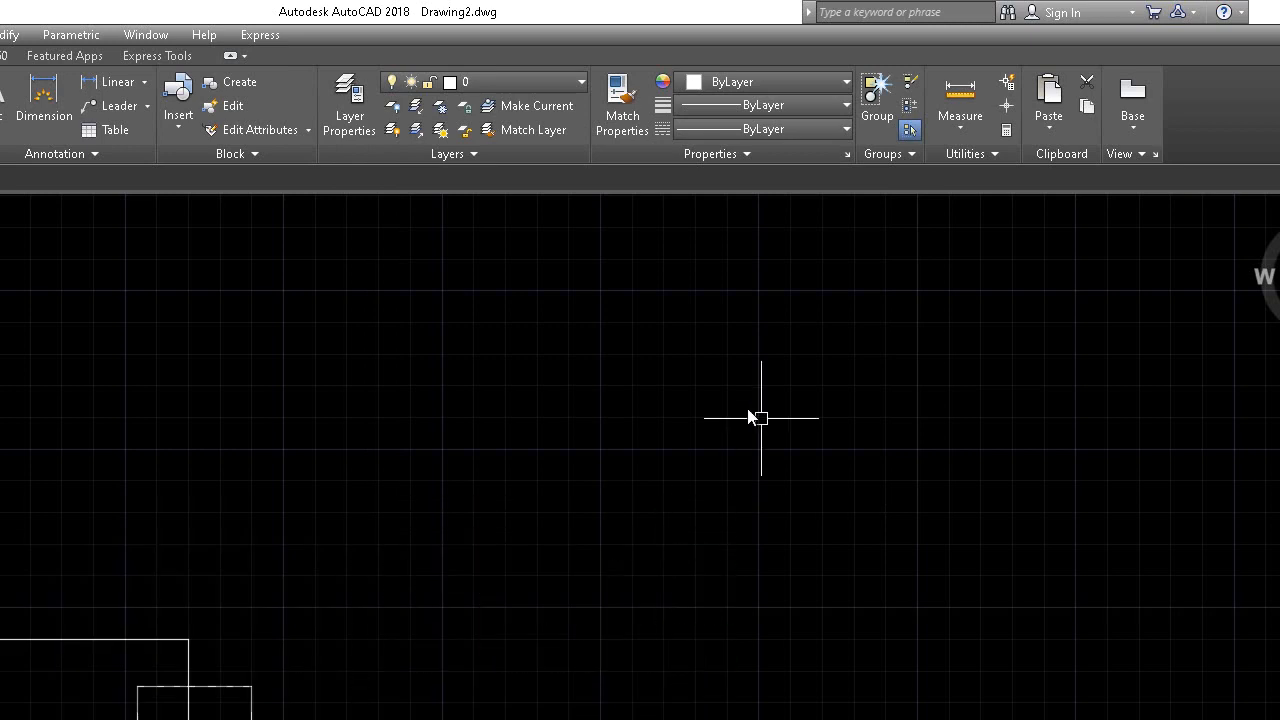
type("un")
key("Return")
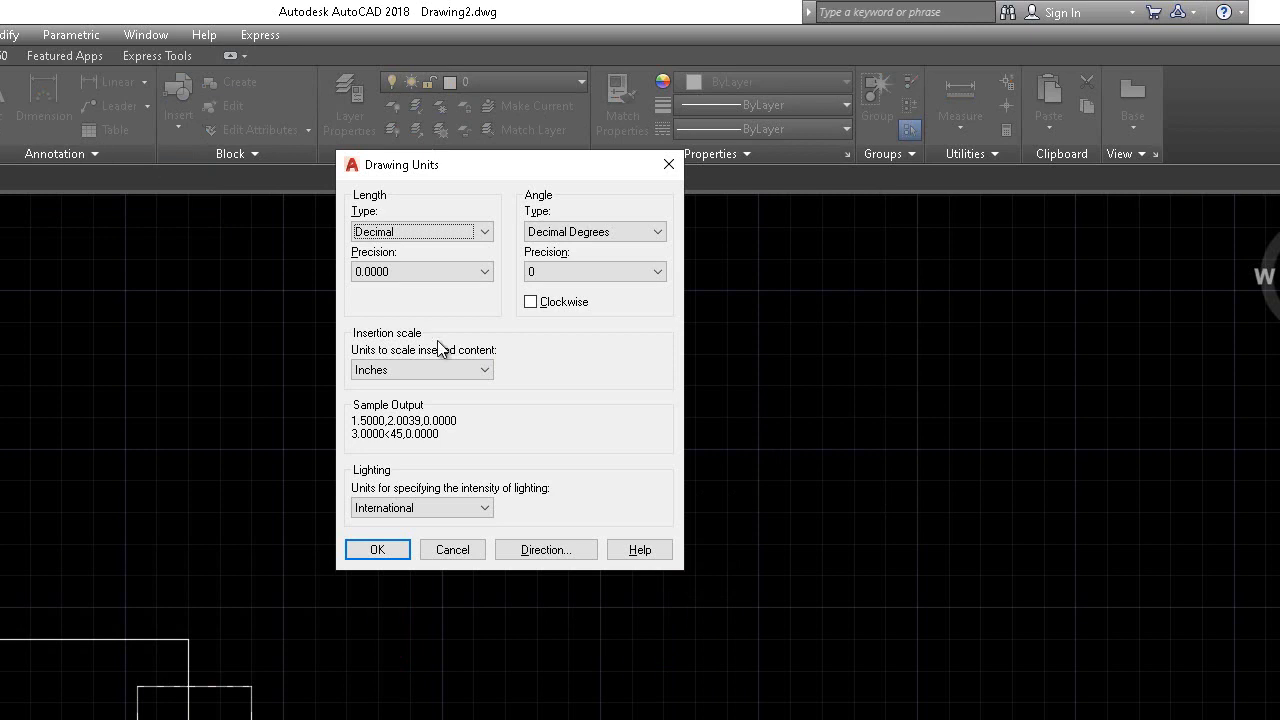
left_click(453, 371)
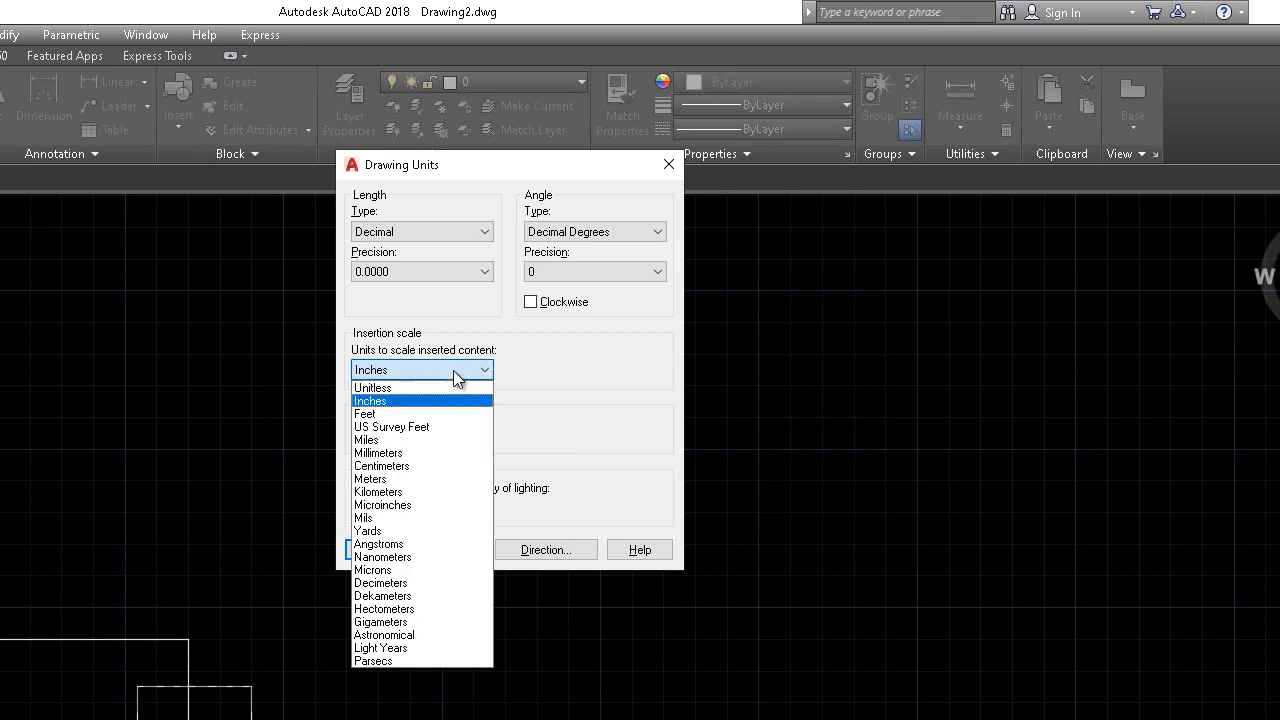
left_click(443, 453)
left_click(398, 549)
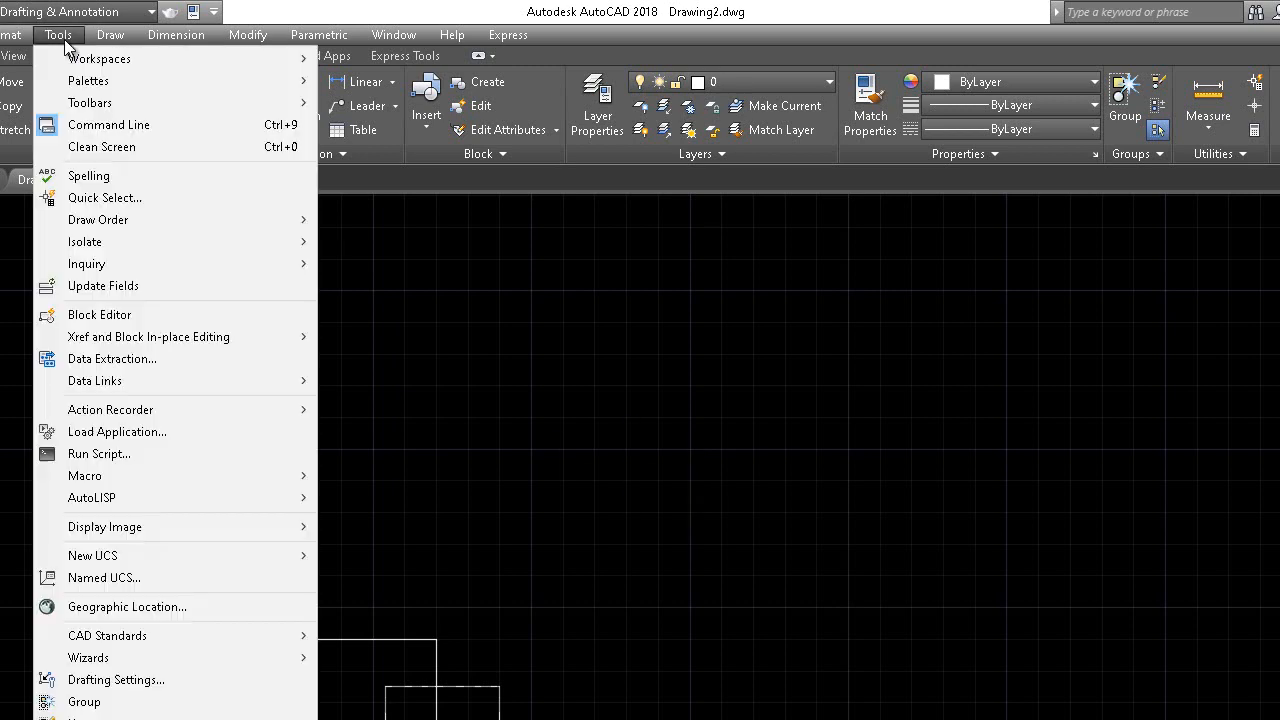
left_click(59, 35)
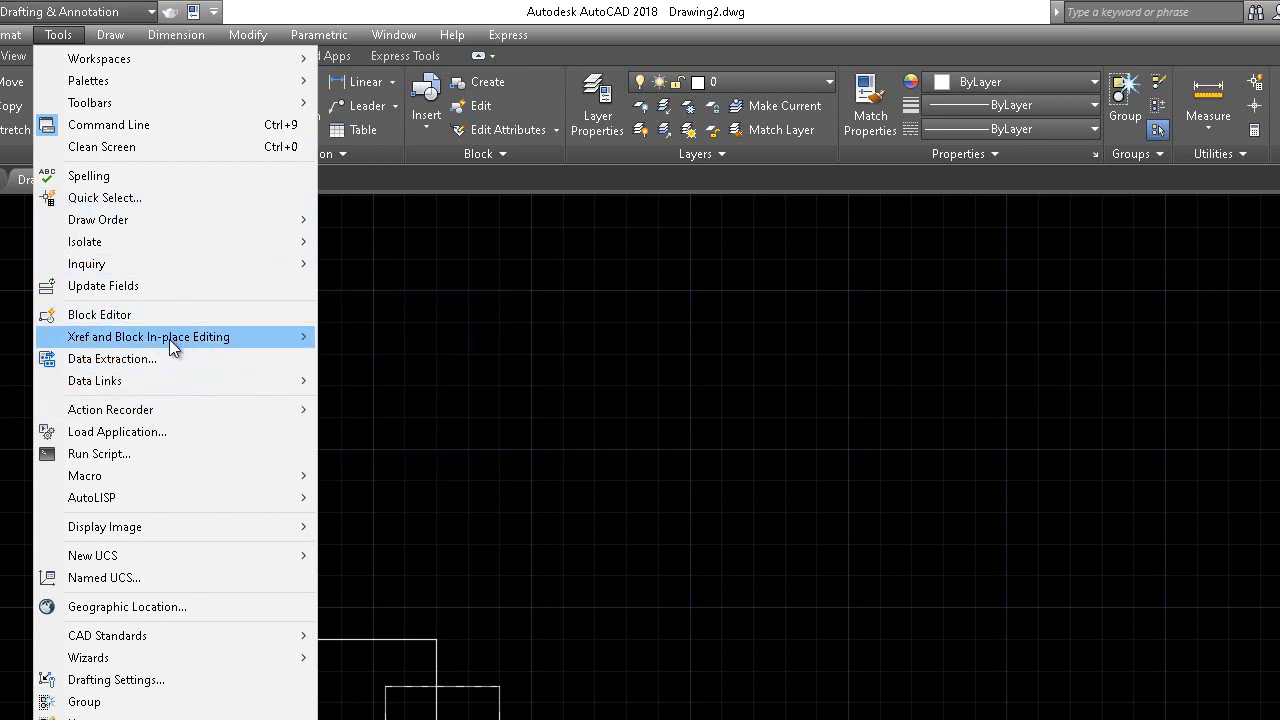
Open the 'point' block in the Block Editor from the Edit Block Definition list
left_click(573, 302)
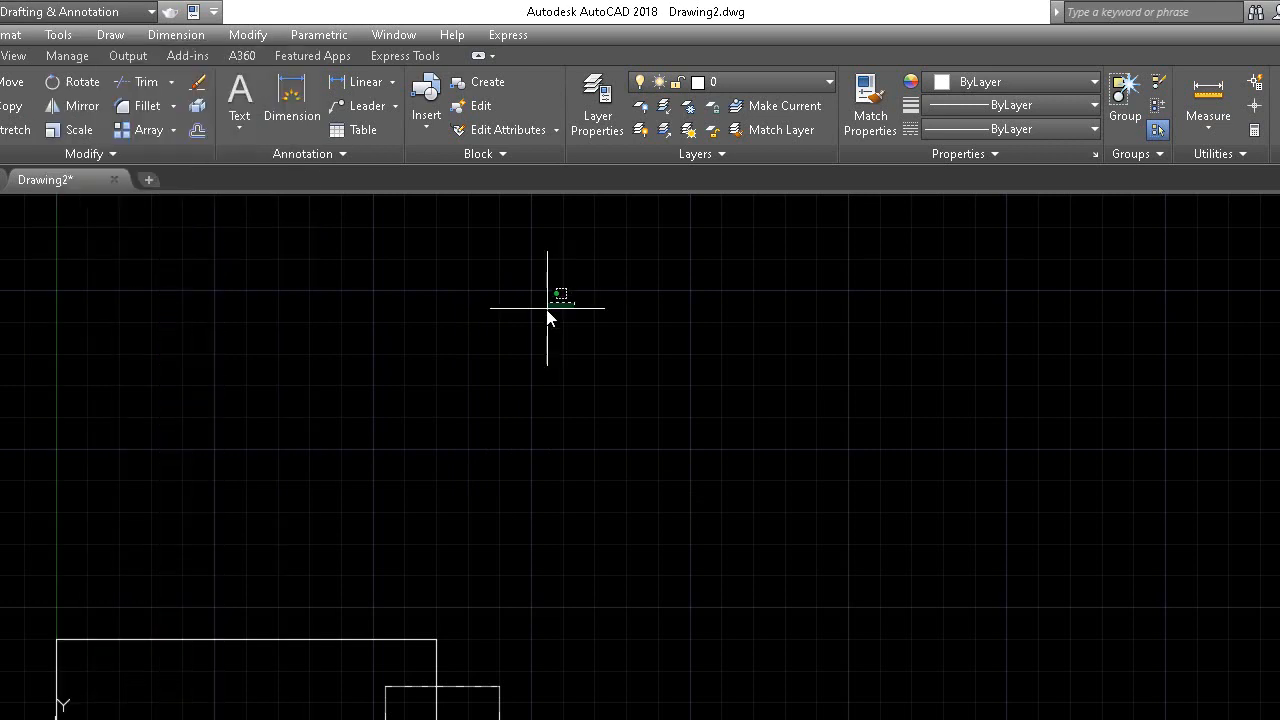
left_click(484, 108)
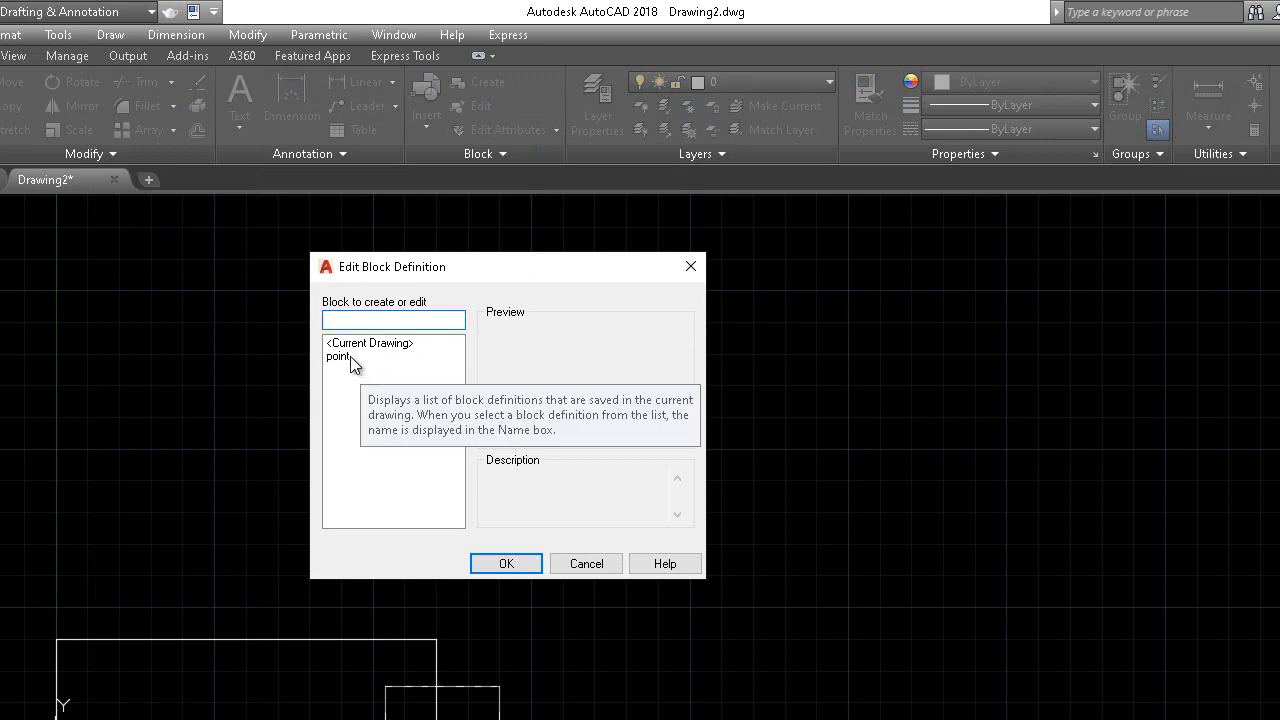
double_click(345, 357)
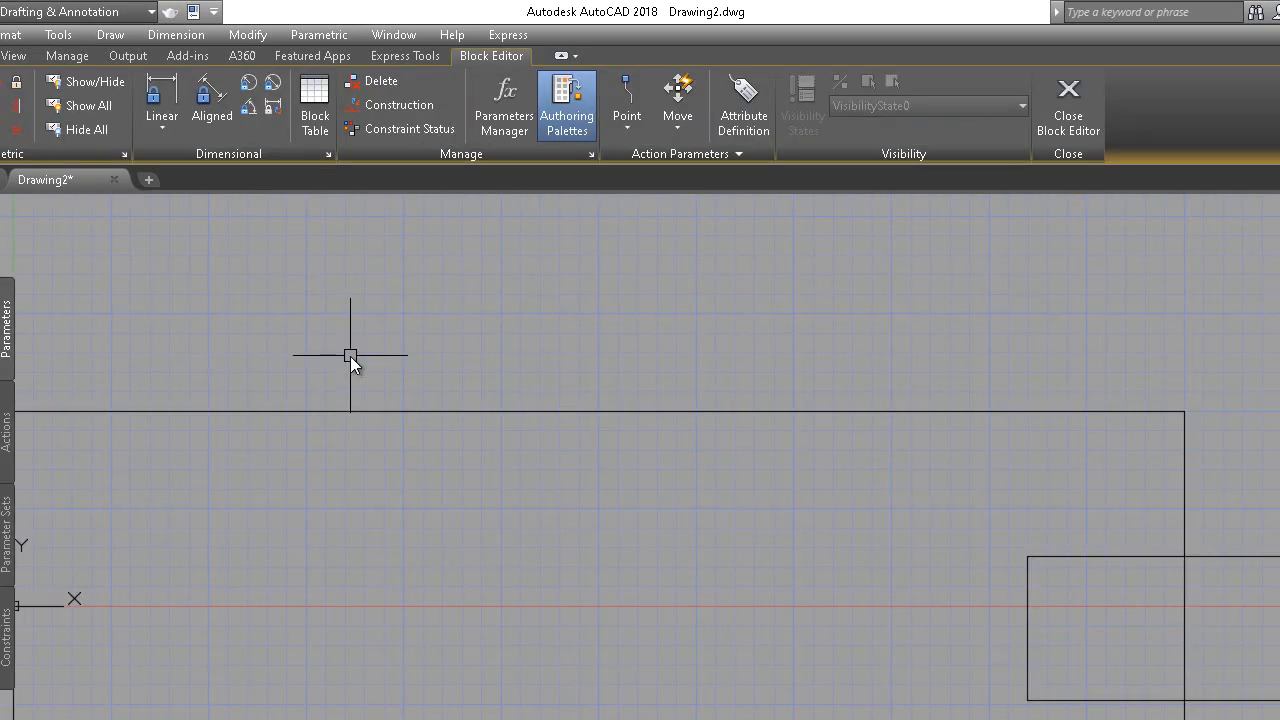
scroll(386, 342, "down", 2)
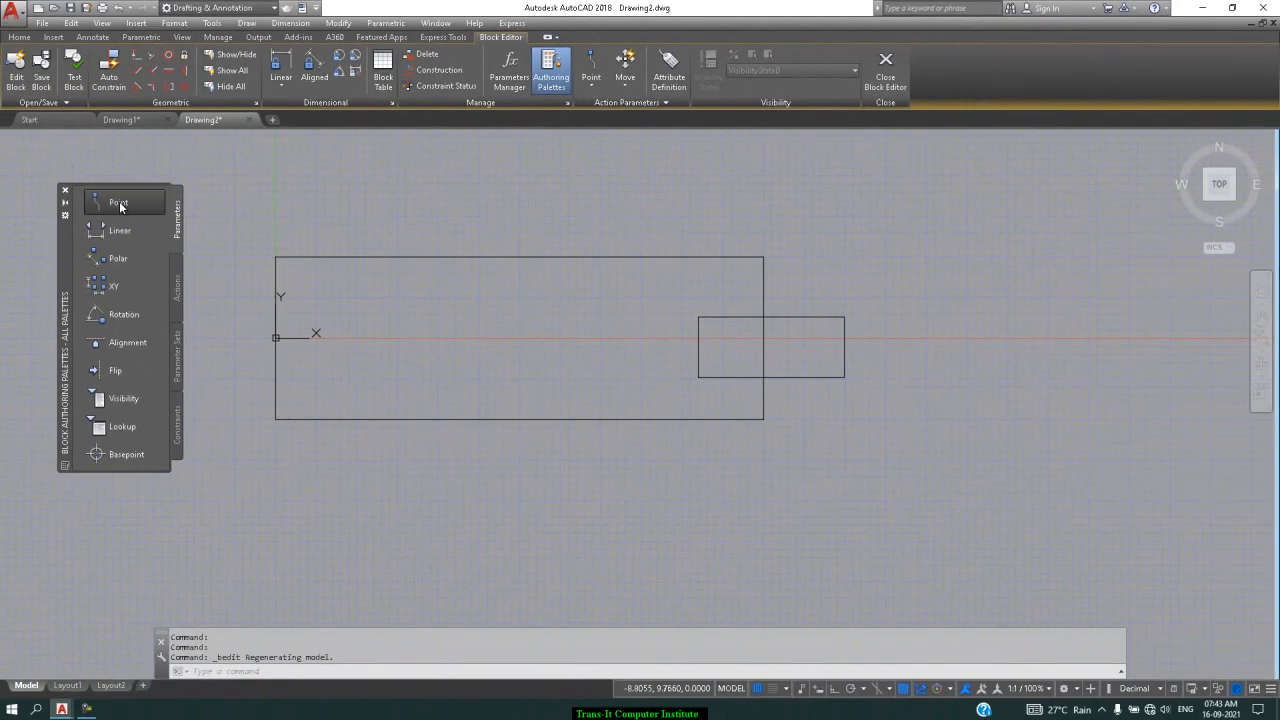
Place a Position1 point parameter at the small box's right-edge midpoint, with its label beside it
left_click(118, 203)
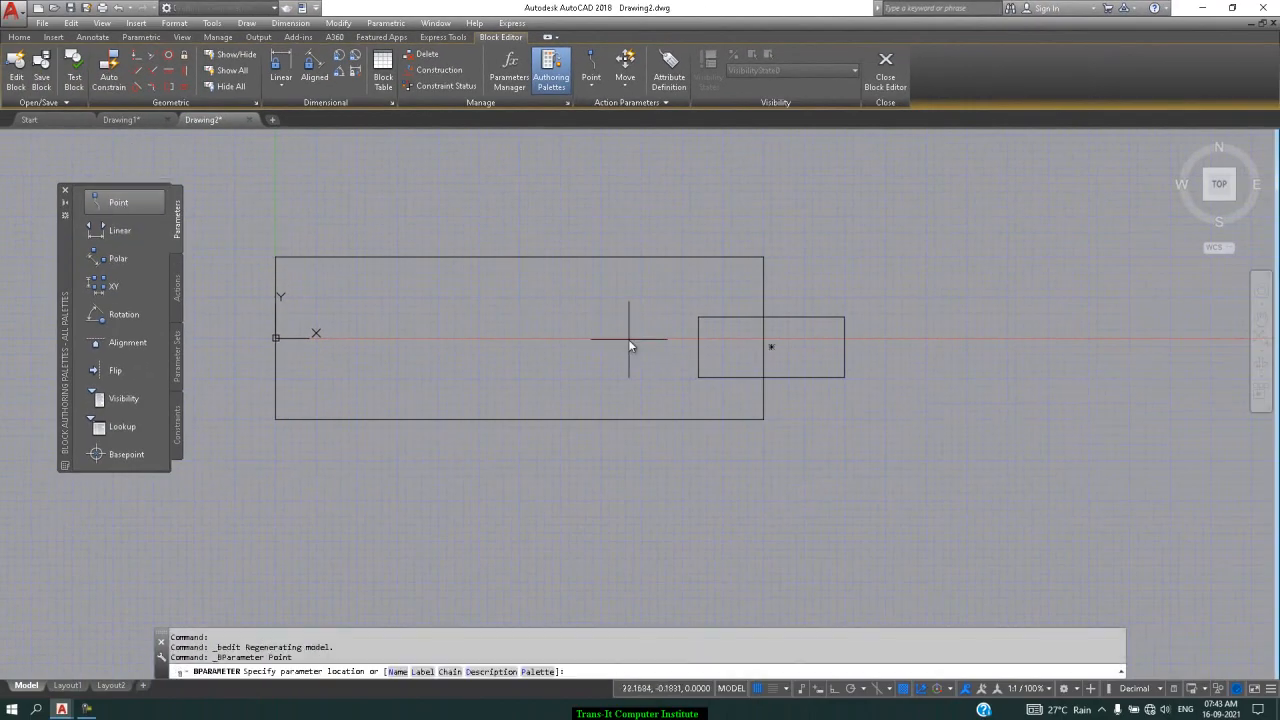
left_click(844, 347)
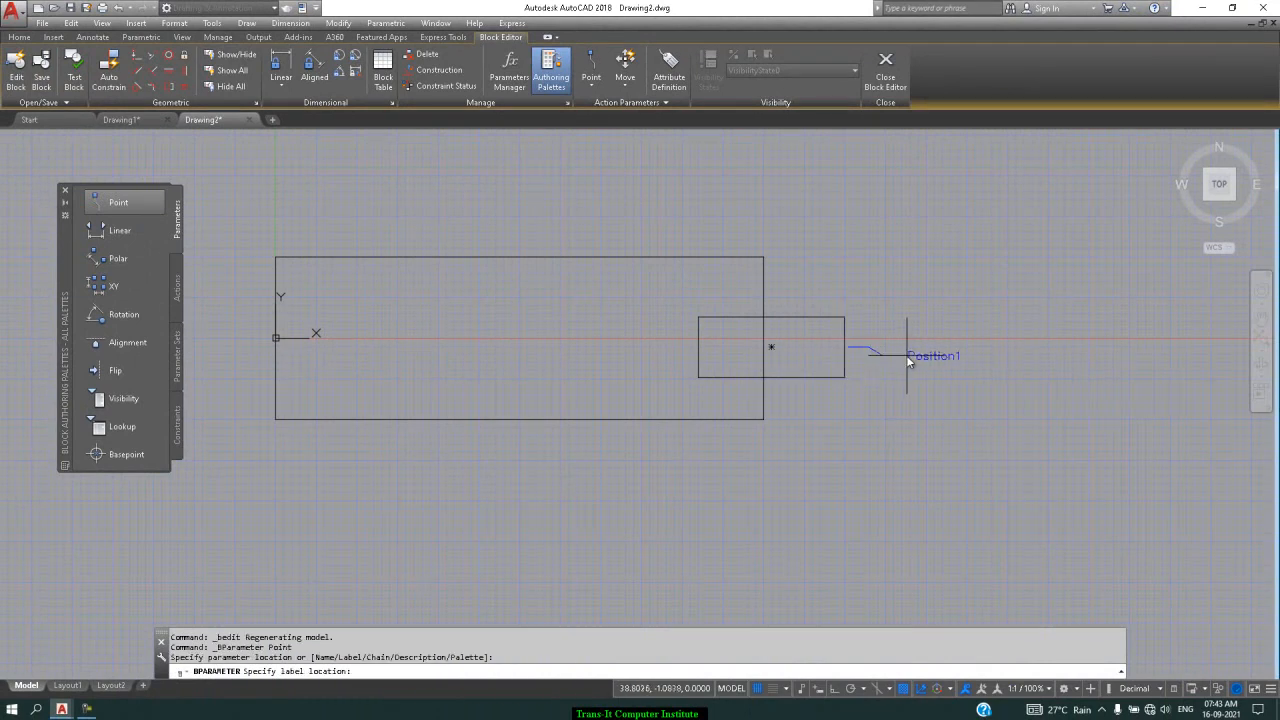
left_click(907, 355)
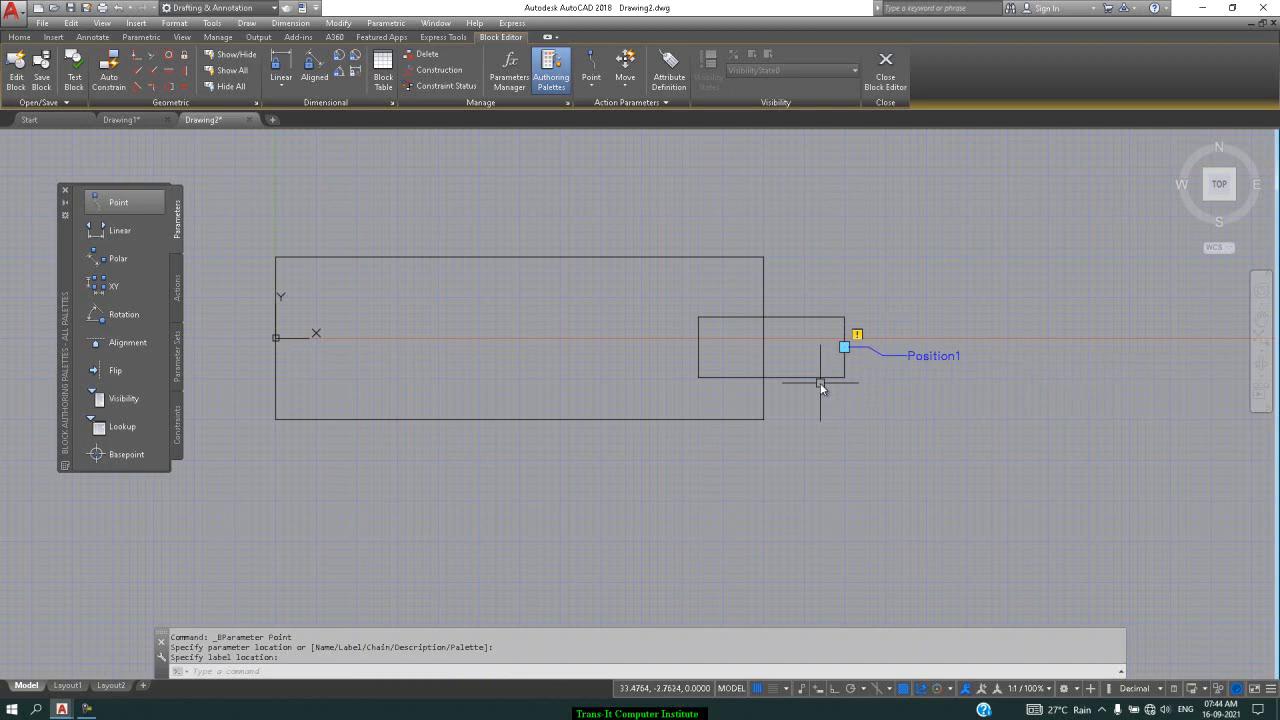
left_click(178, 288)
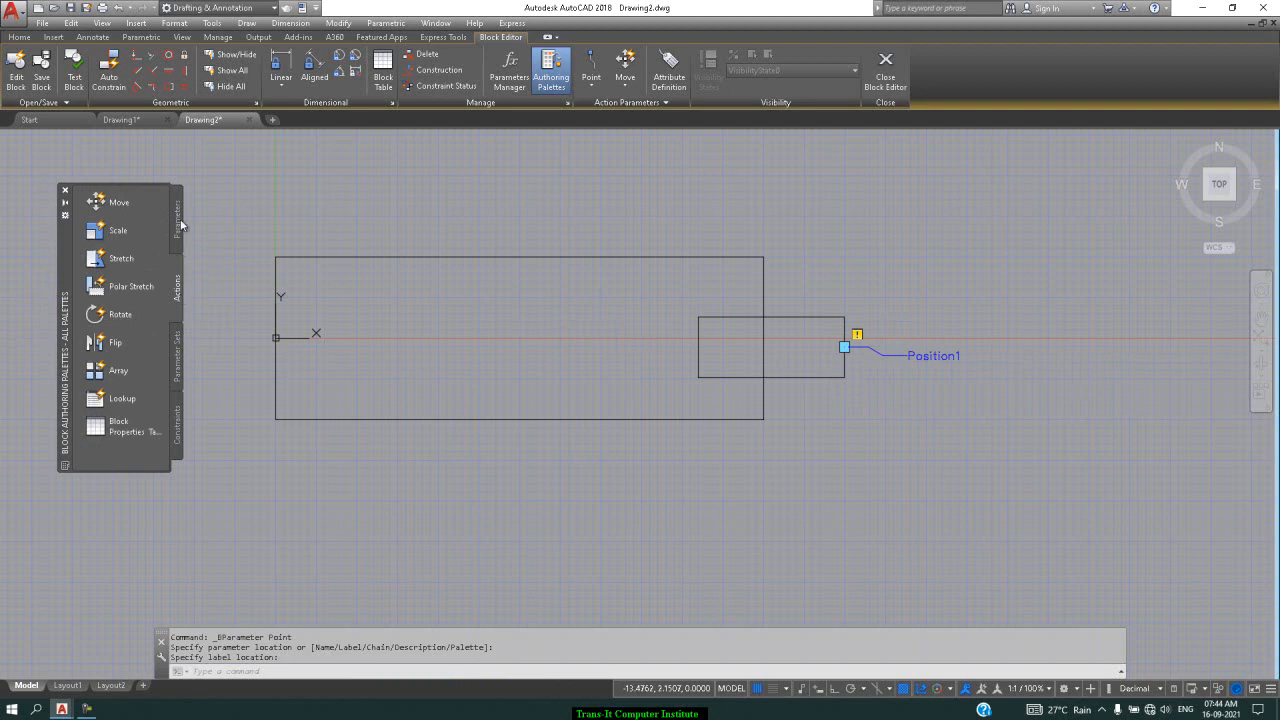
Attach a Stretch action to Position1 framing the small box's five objects, then save the block
left_click(120, 258)
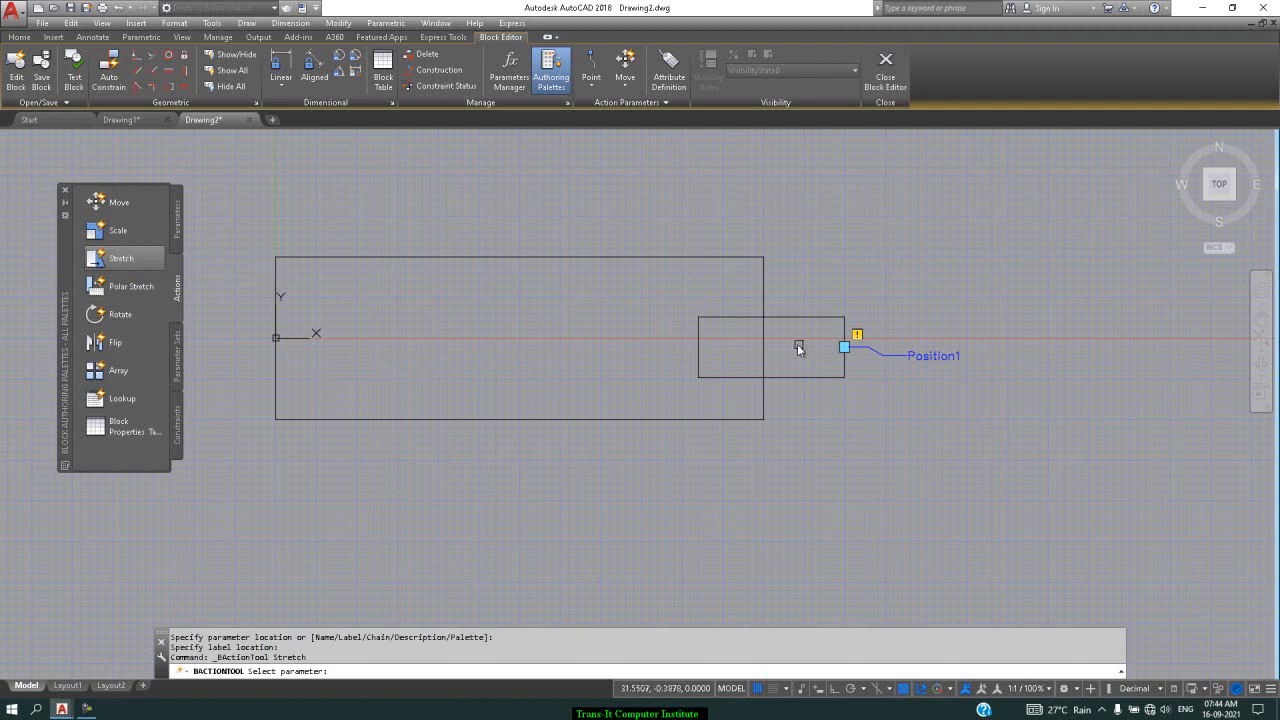
left_click(936, 358)
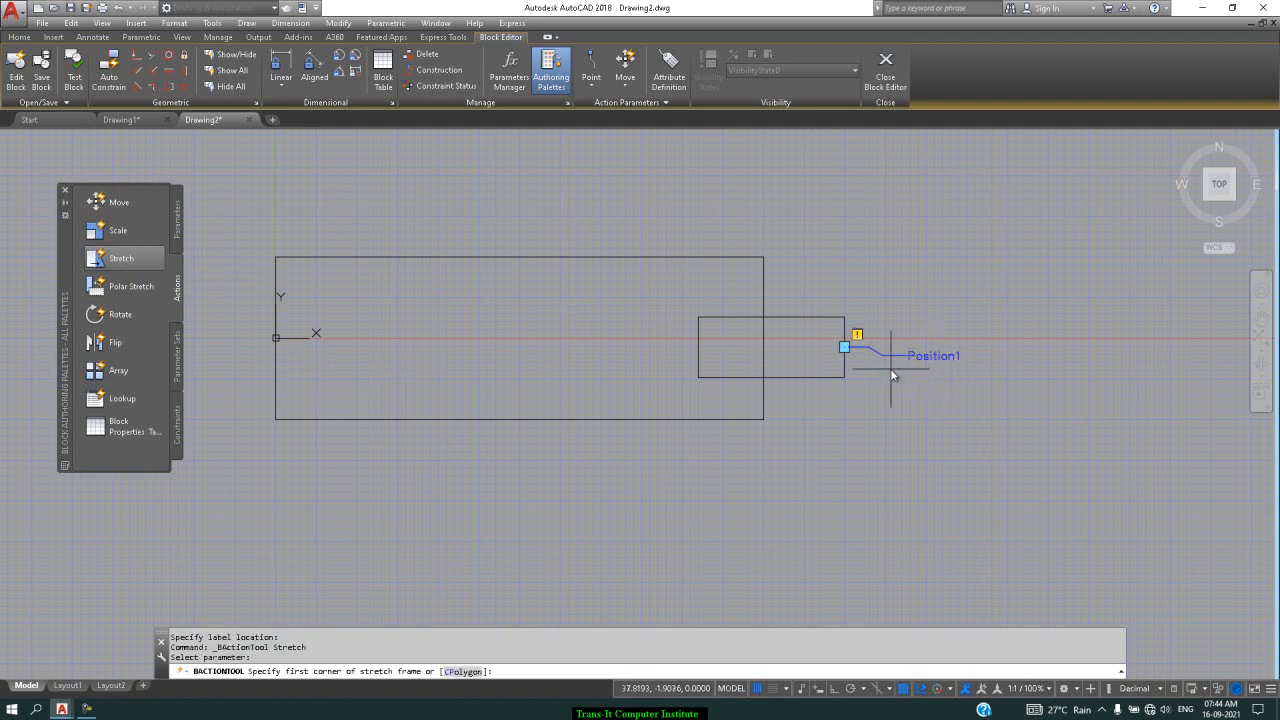
left_click(879, 186)
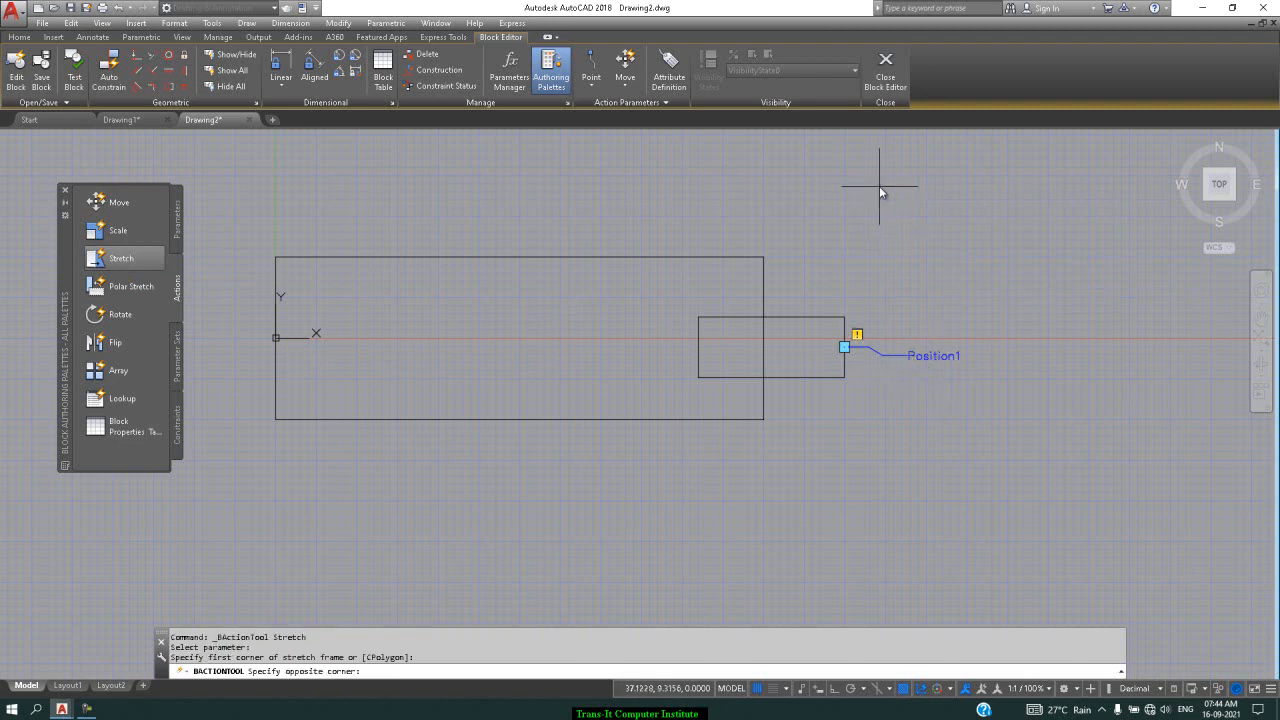
left_click(620, 478)
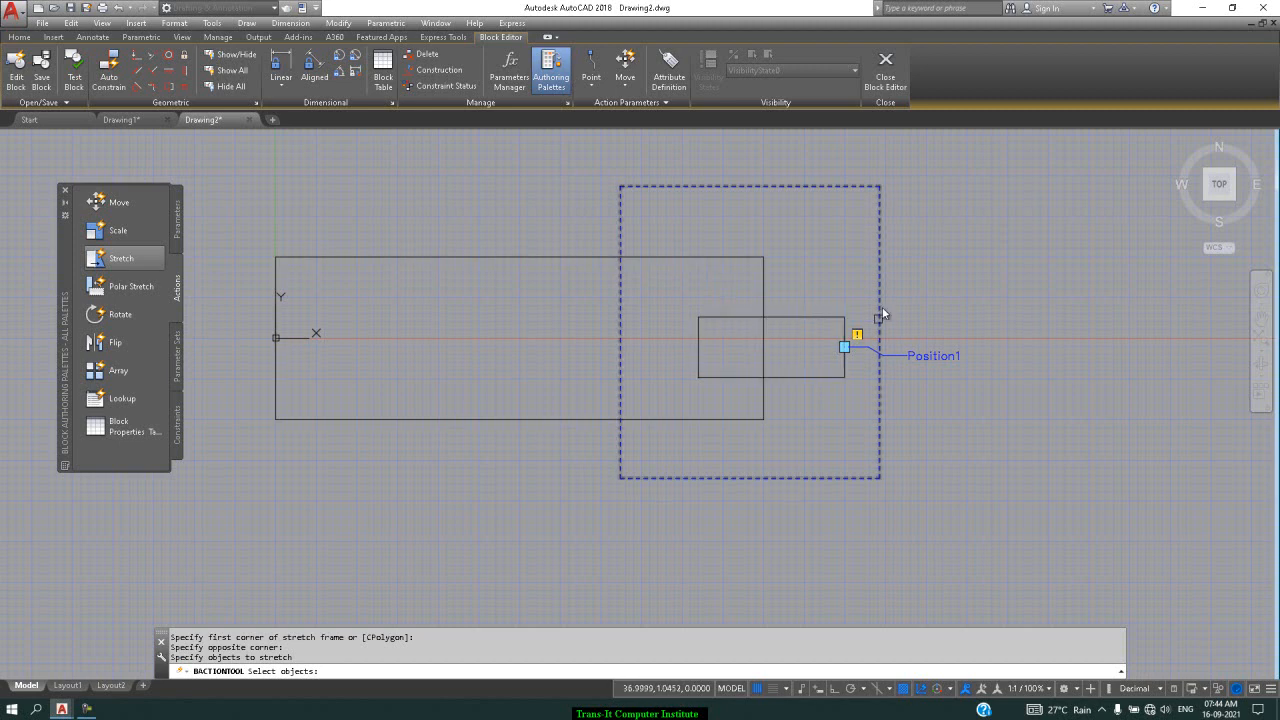
left_click(968, 157)
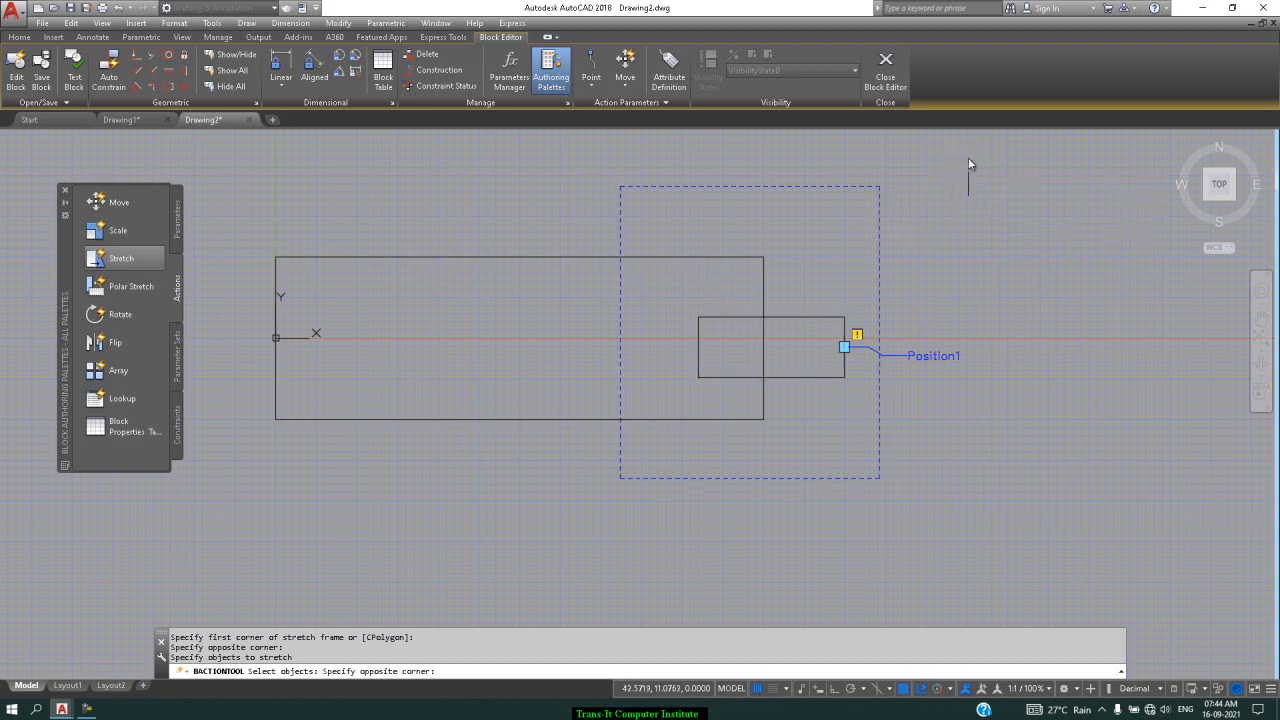
left_click(268, 532)
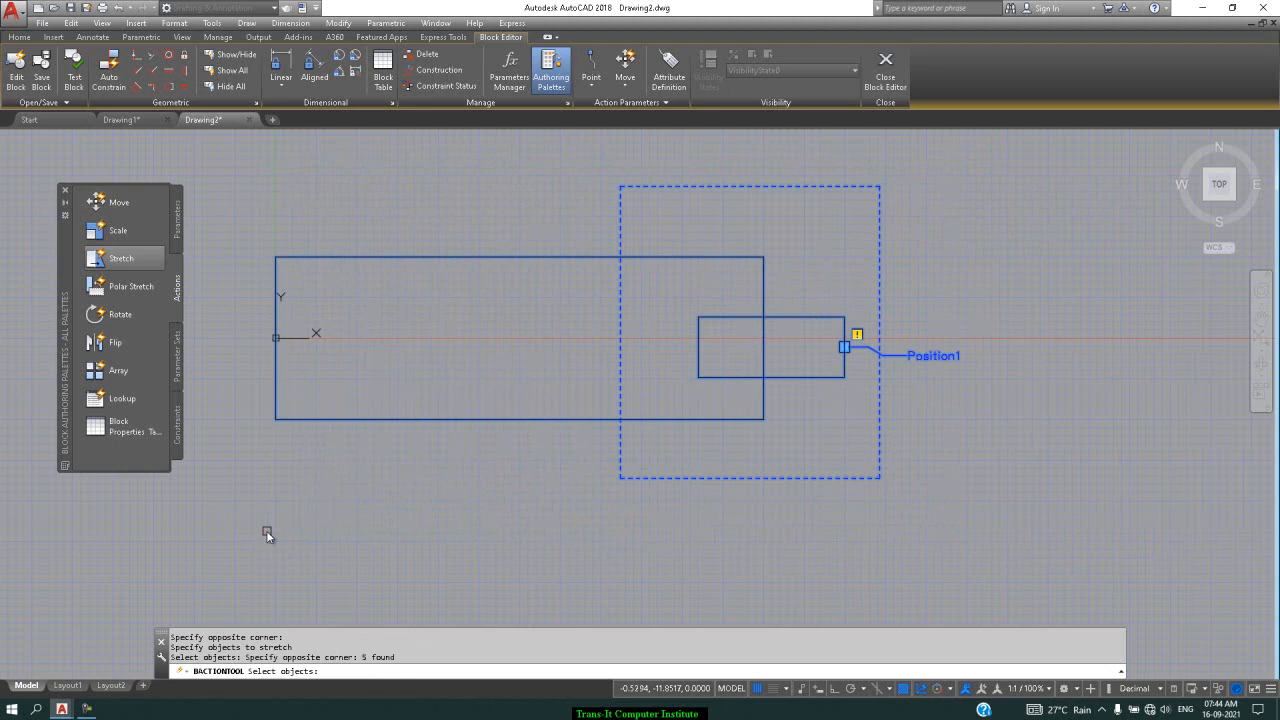
key("Return")
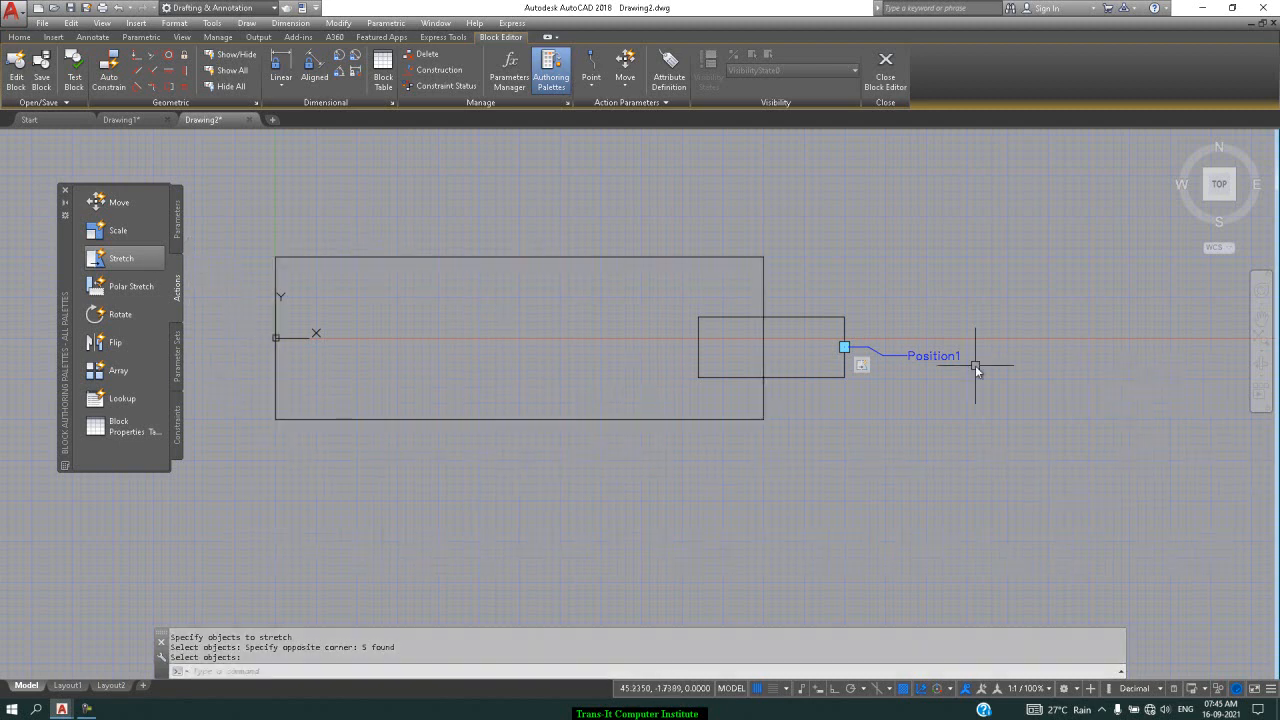
left_click(52, 75)
Close the Block Editor and begin inserting the point block, then cancel that attempt
left_click(885, 70)
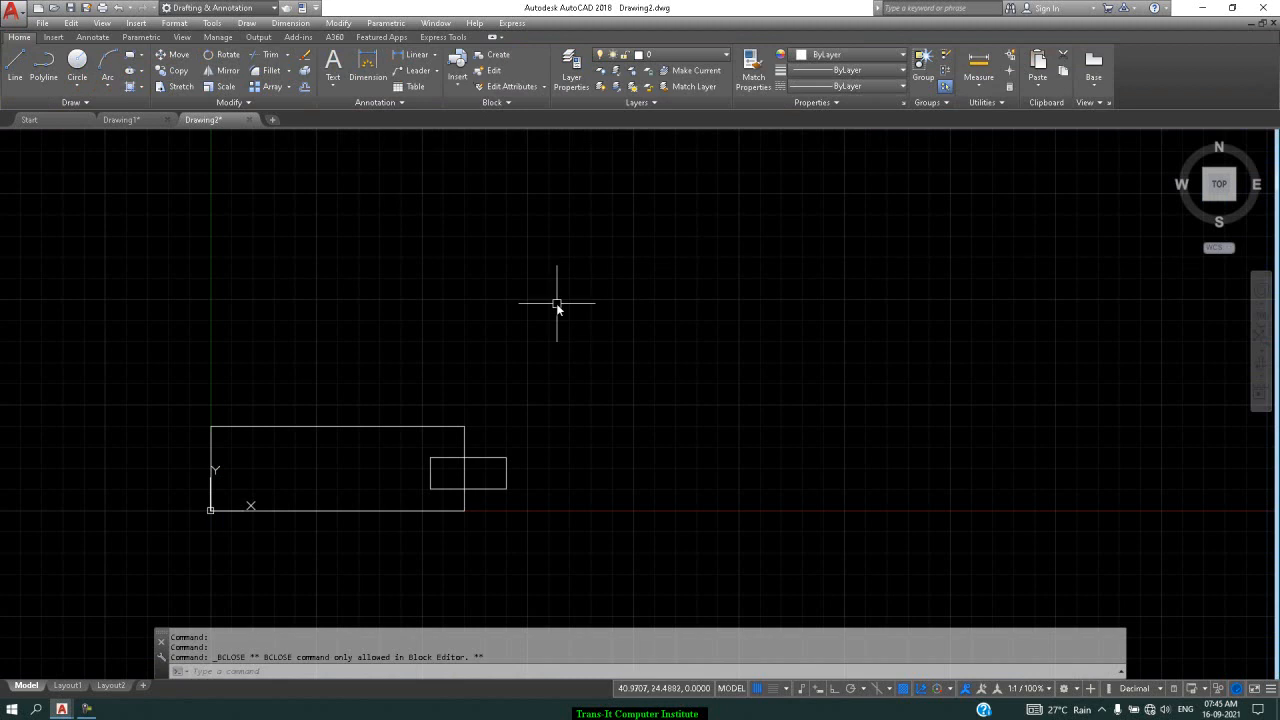
scroll(557, 302, "down", 1)
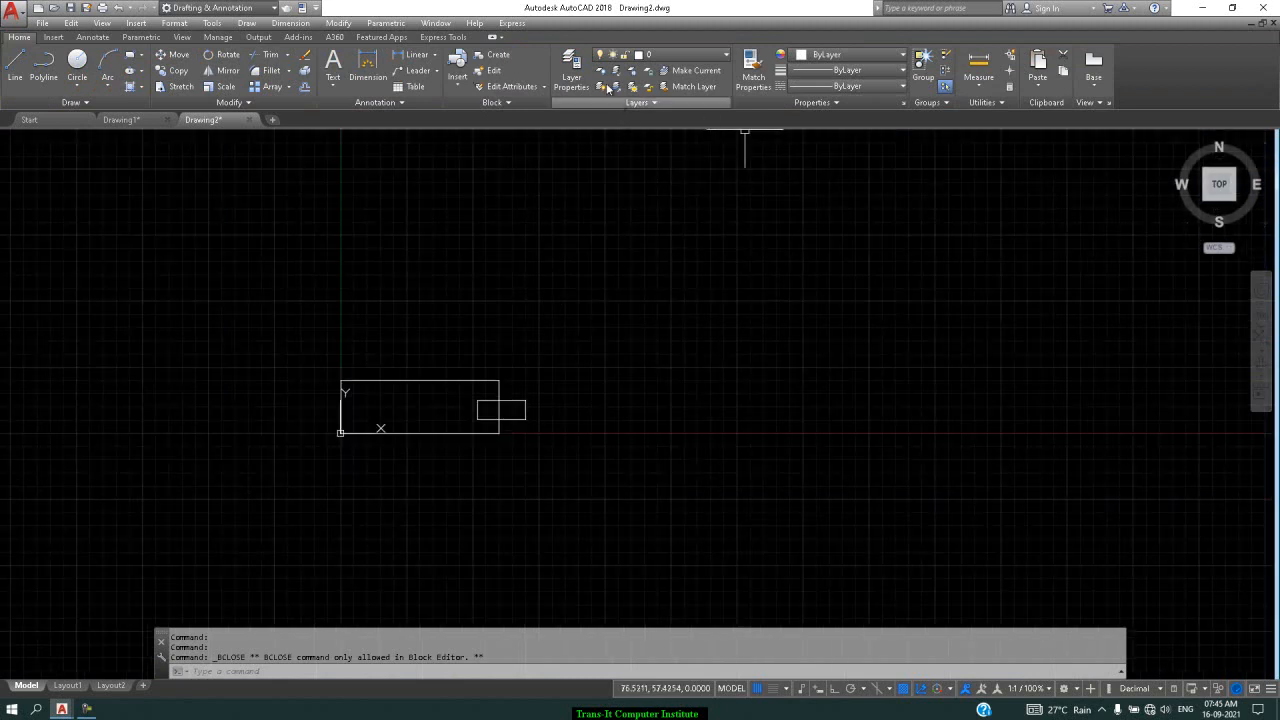
left_click(455, 88)
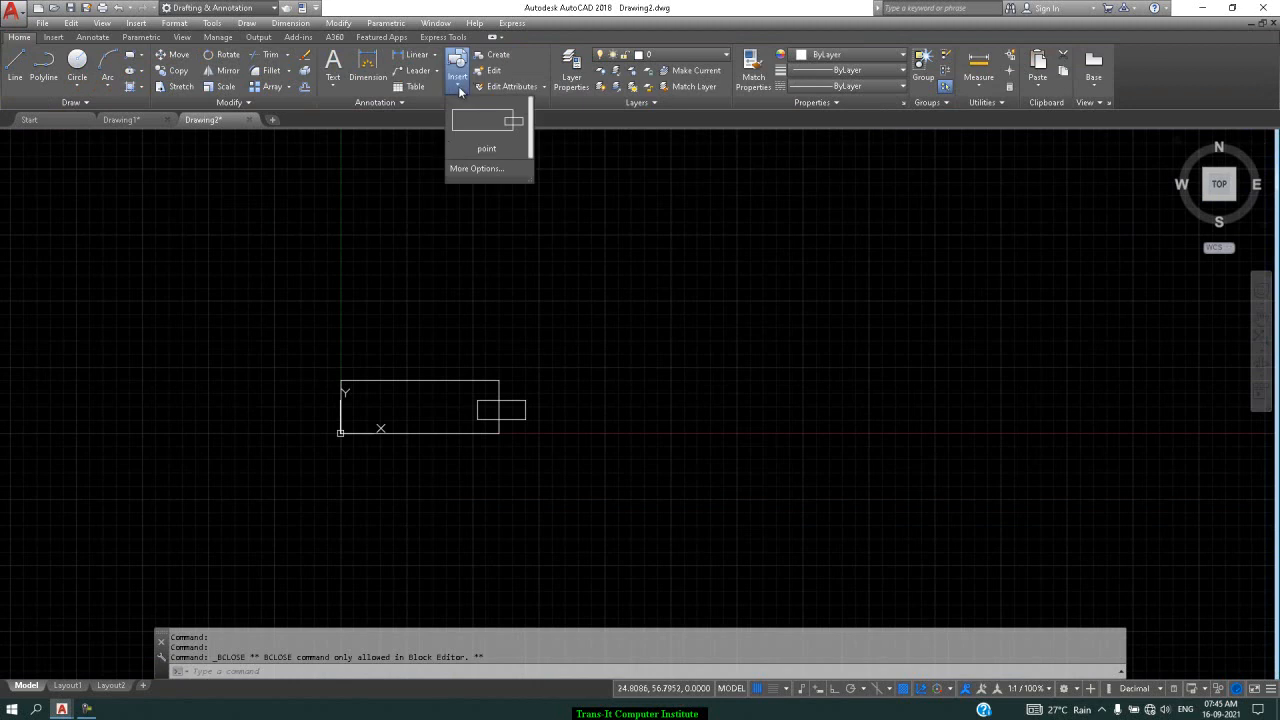
left_click(477, 169)
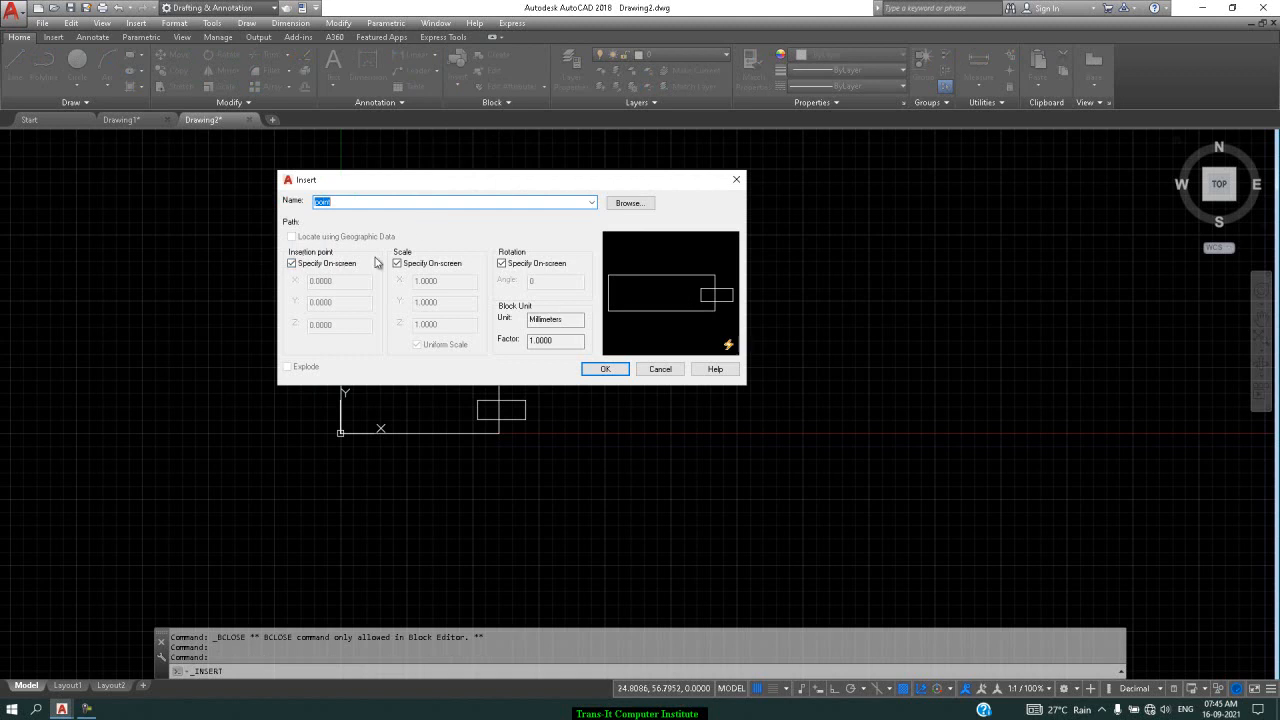
left_click(605, 373)
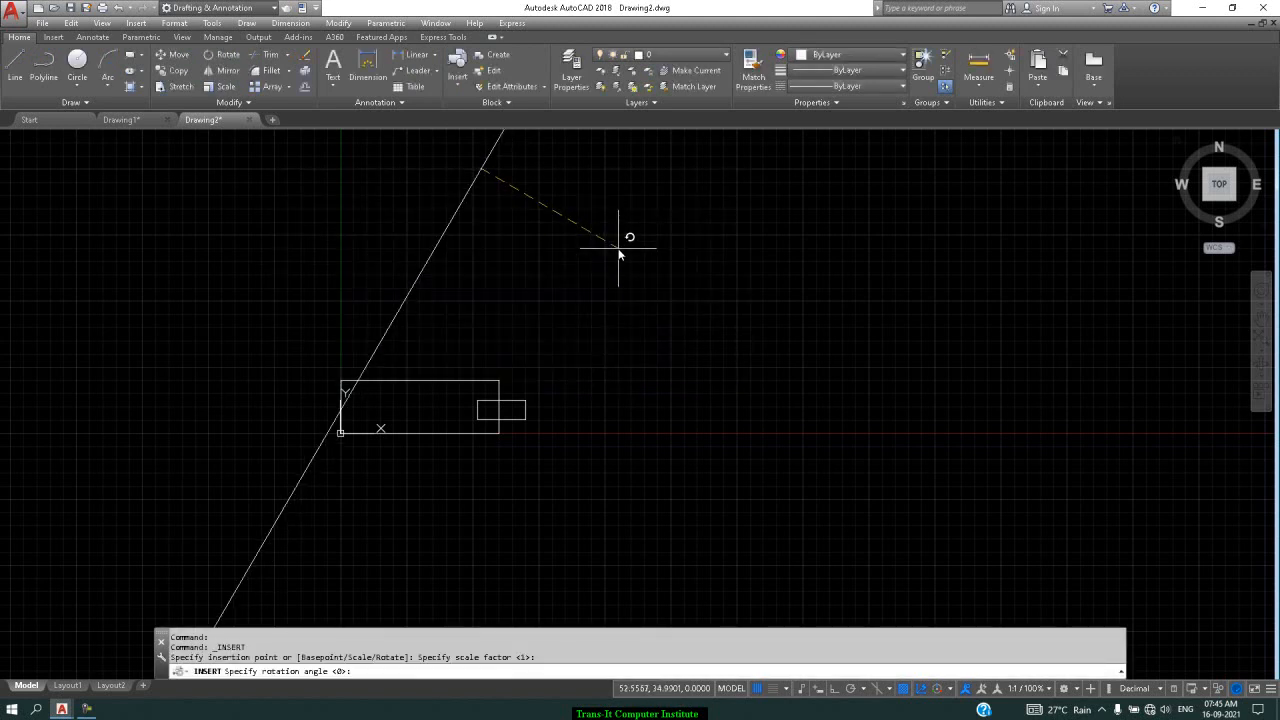
key("Escape")
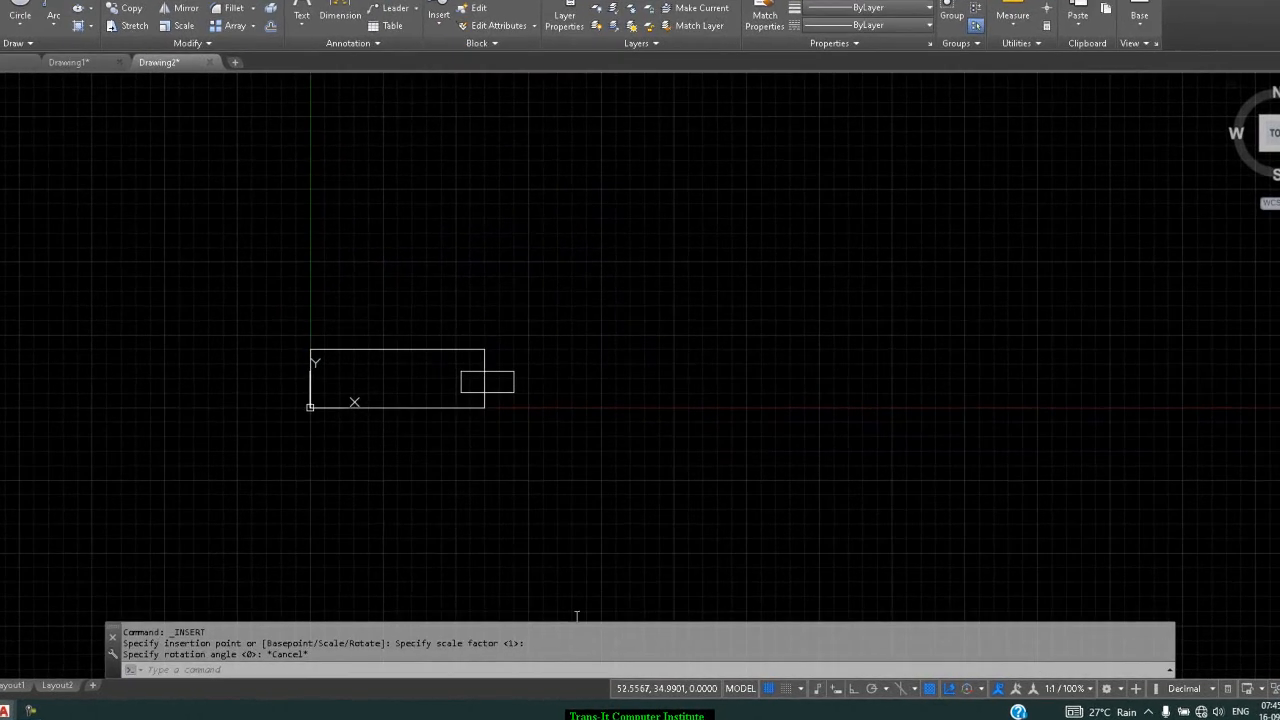
Insert the point block with I above and right of the original at default scale
type("i")
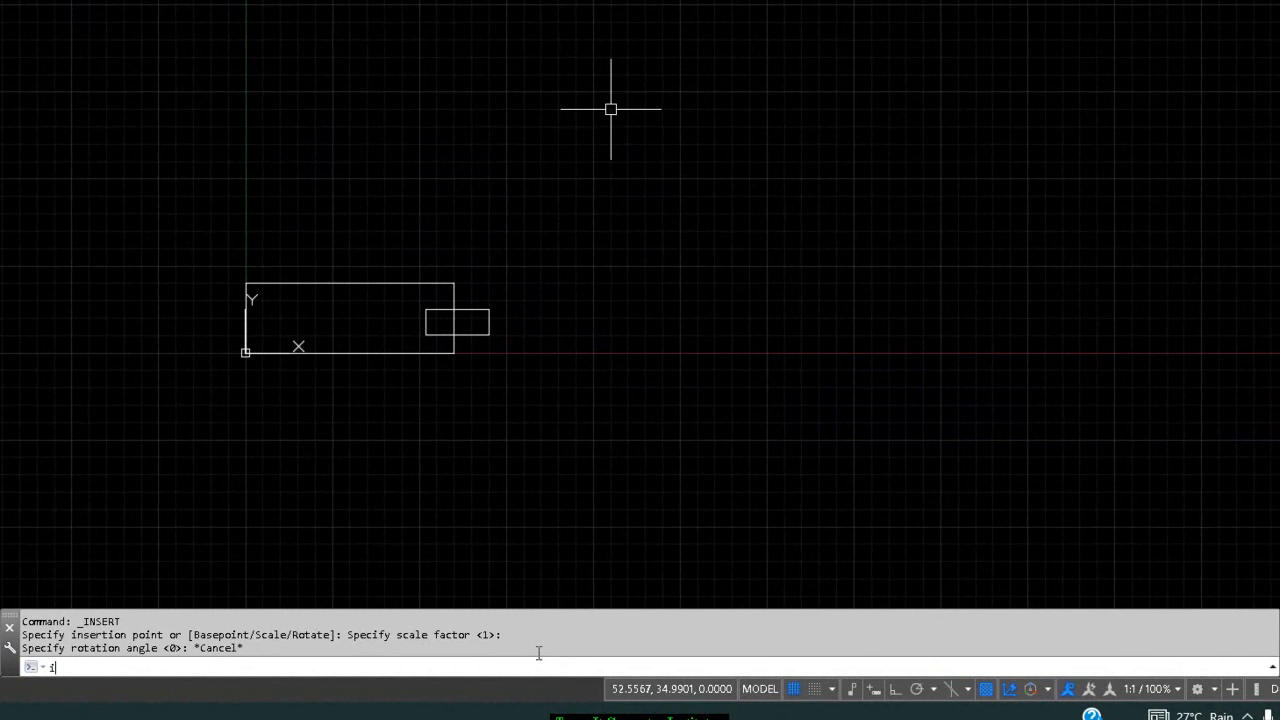
key("Return")
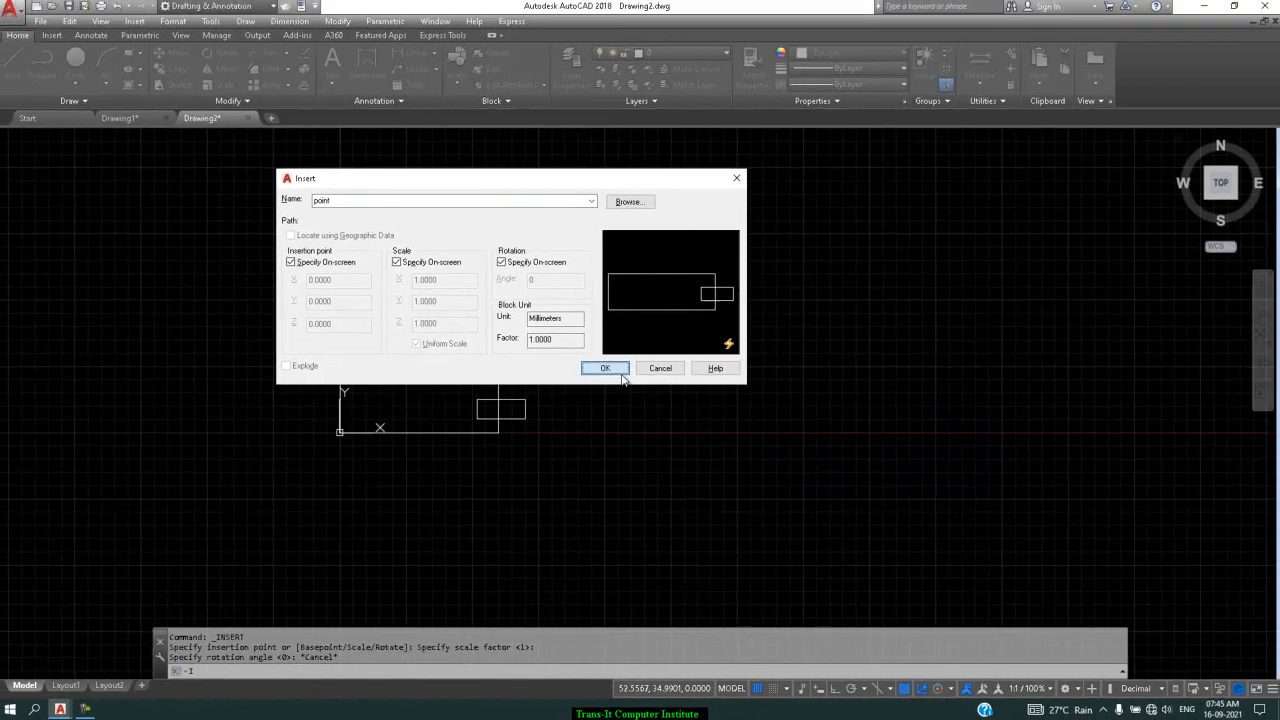
left_click(594, 268)
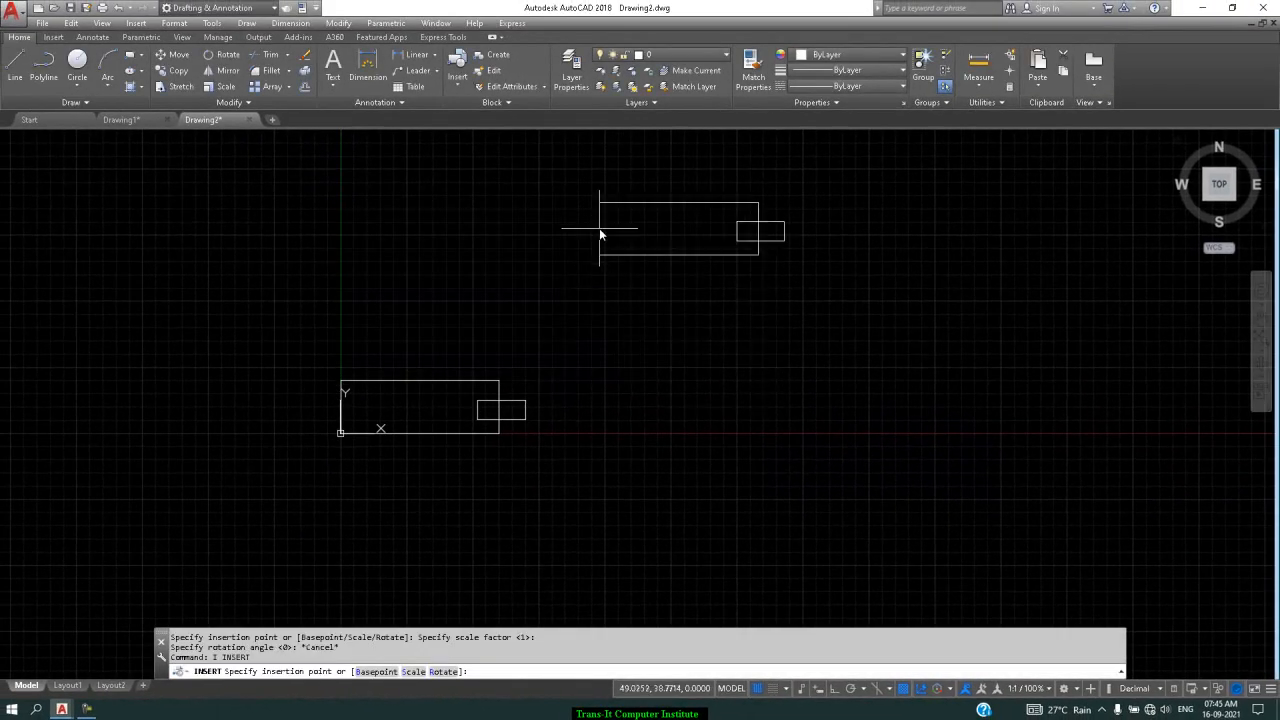
left_click(600, 230)
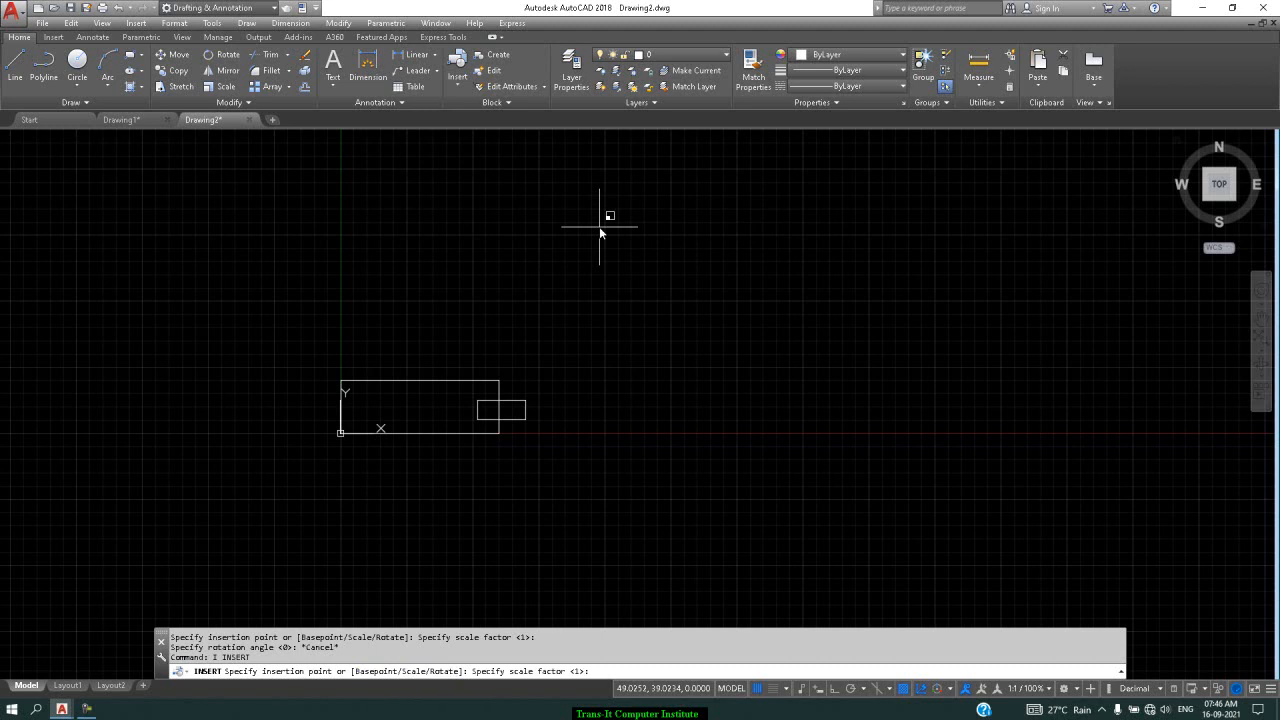
key("Return")
key("Return")
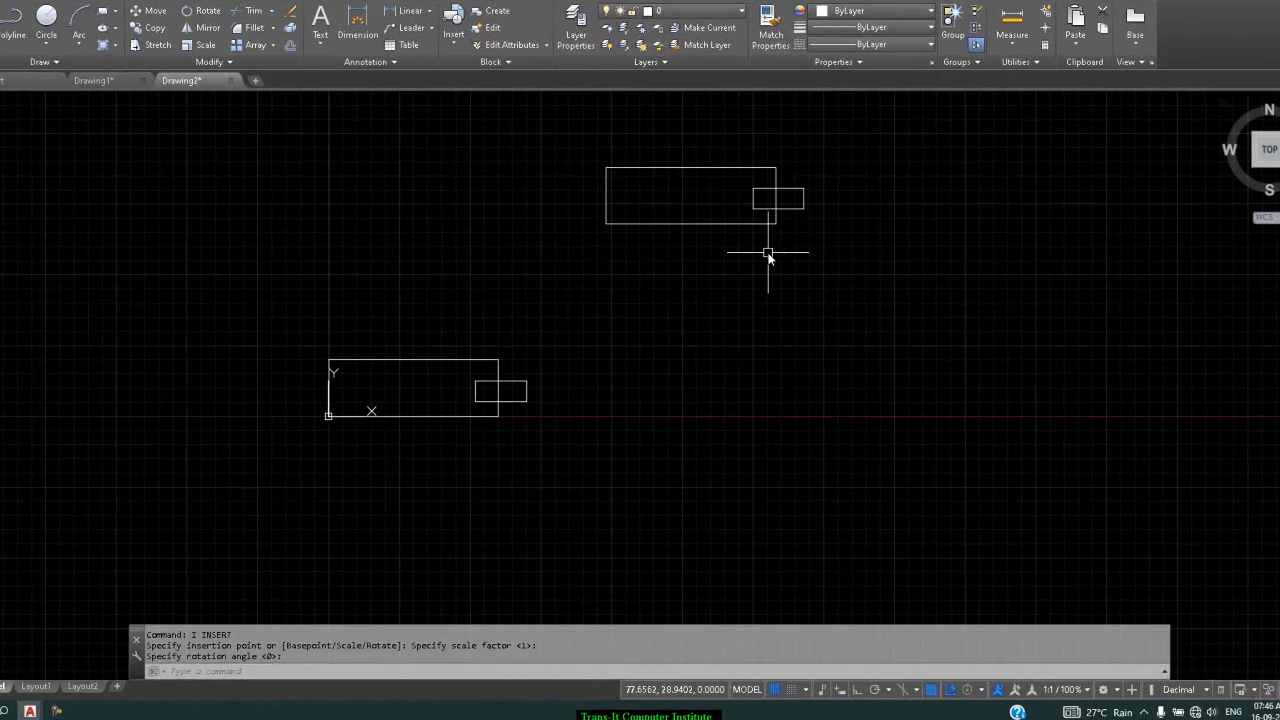
Stretch the upper point block 30 units horizontally via its grip with Ortho on
left_click(855, 74)
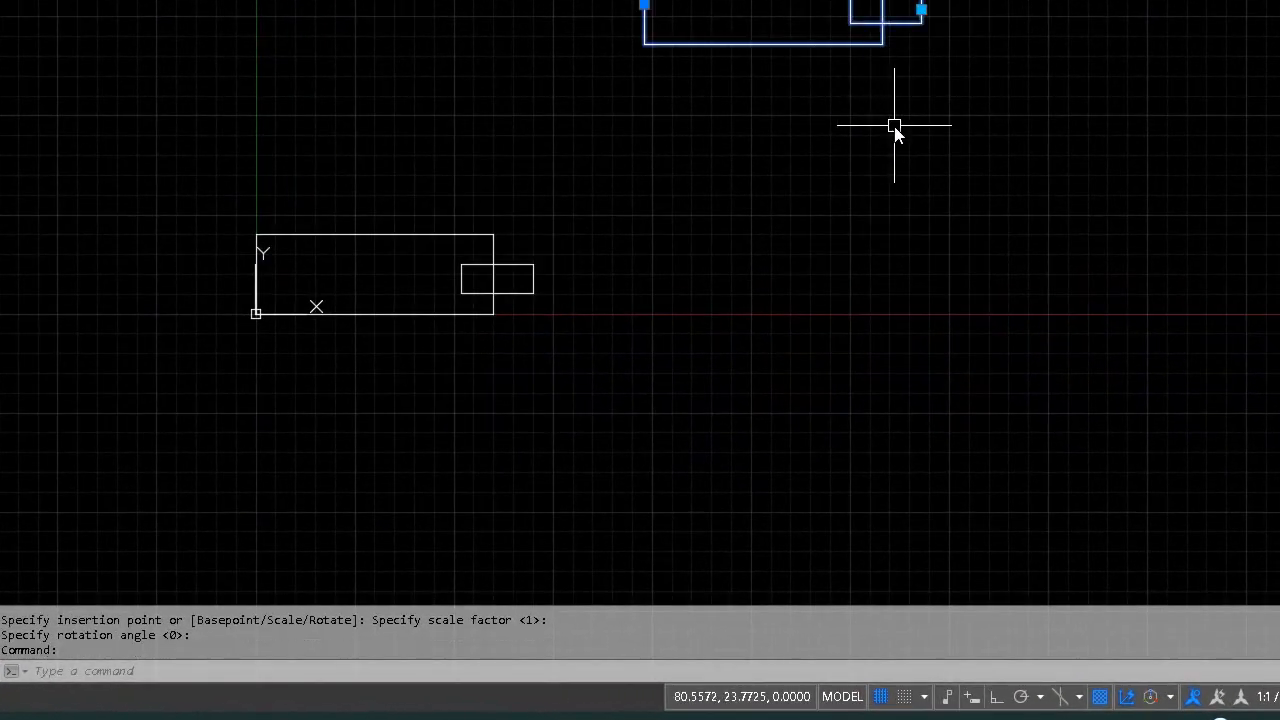
left_click(921, 10)
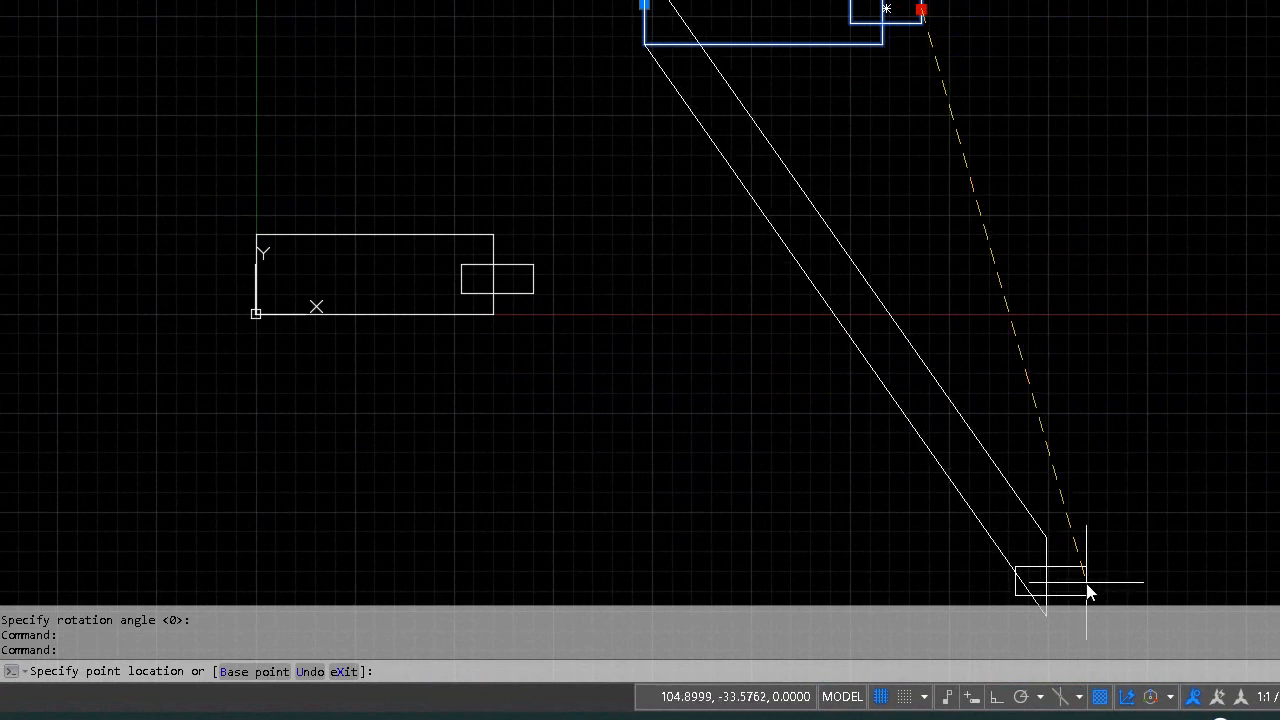
left_click(995, 697)
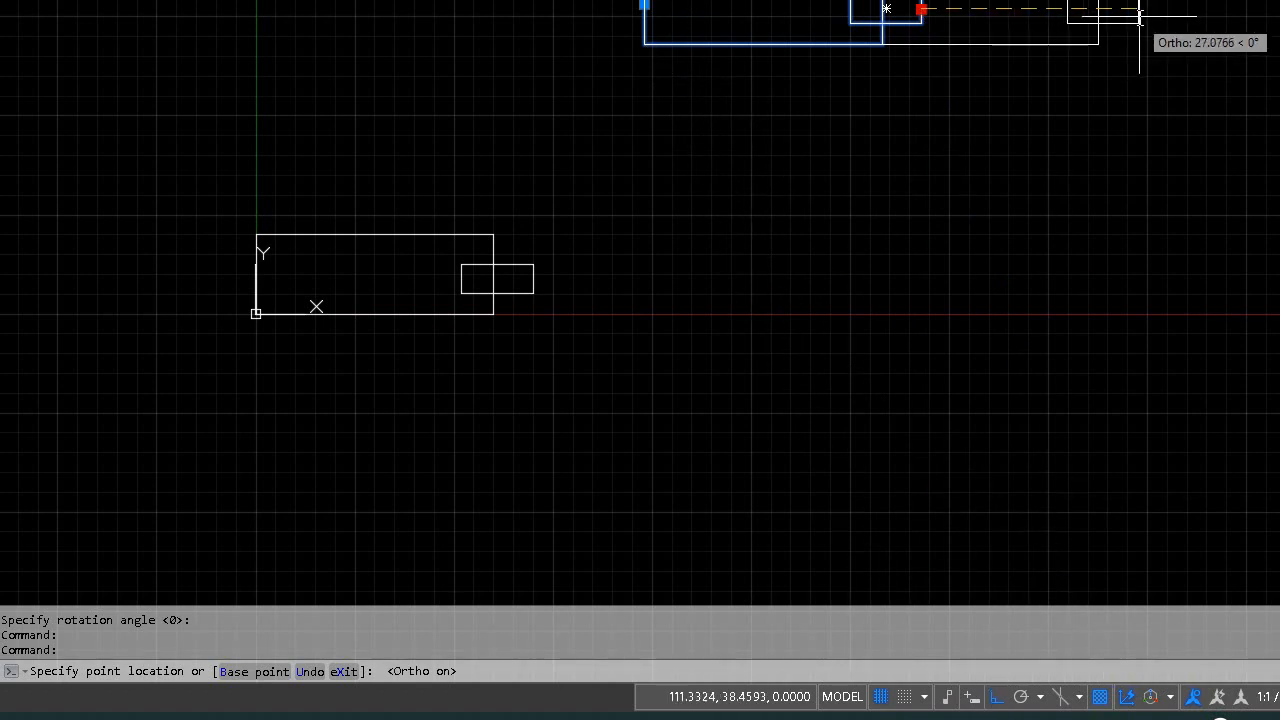
type("30")
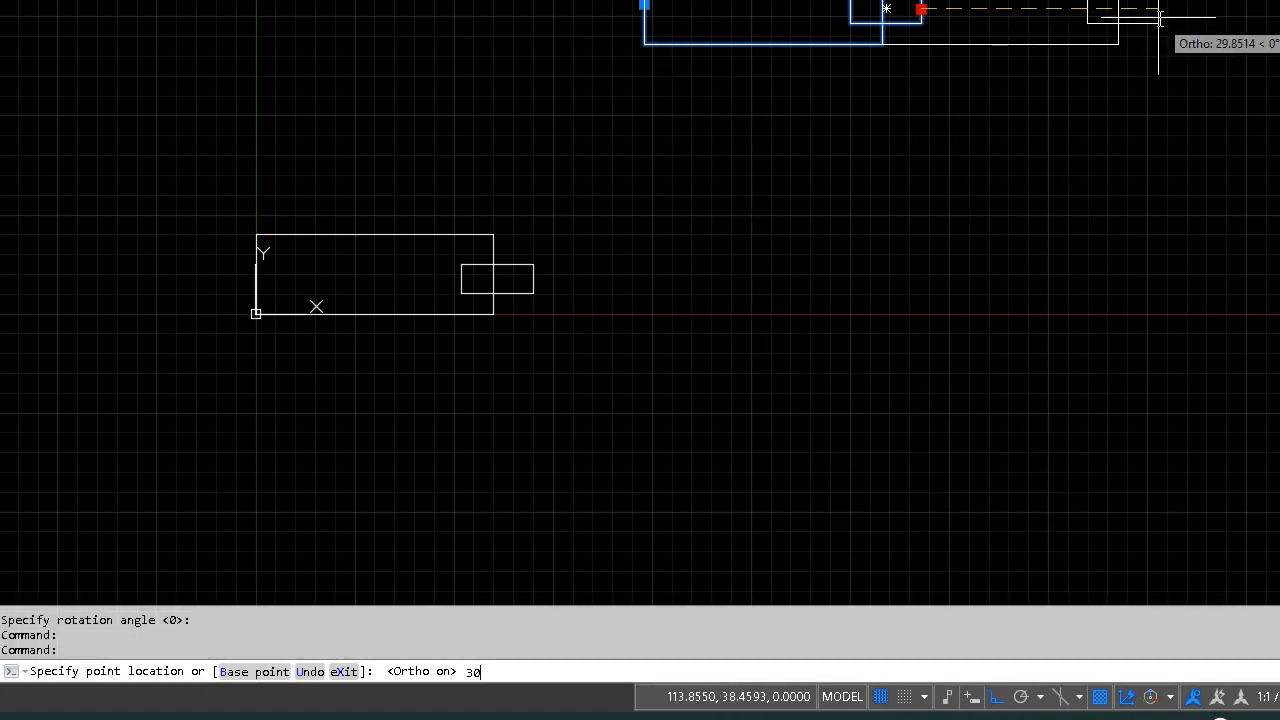
key("Return")
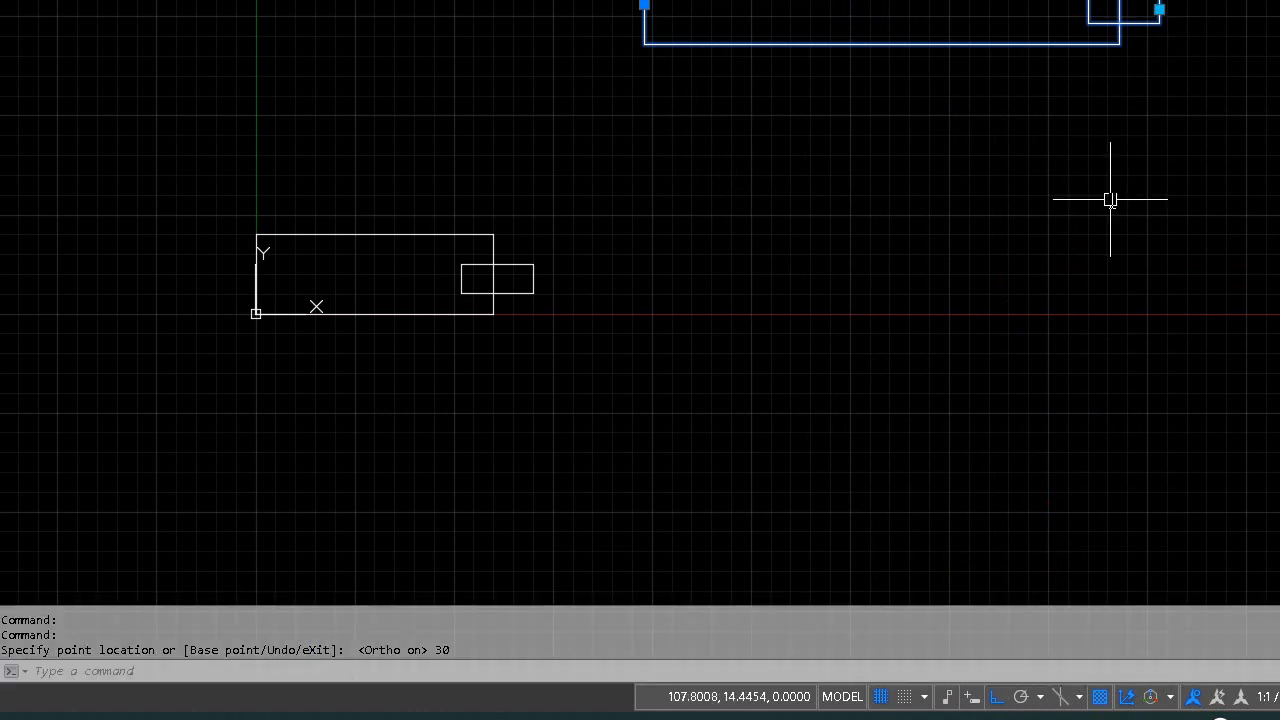
key("Escape")
left_click(1040, 43)
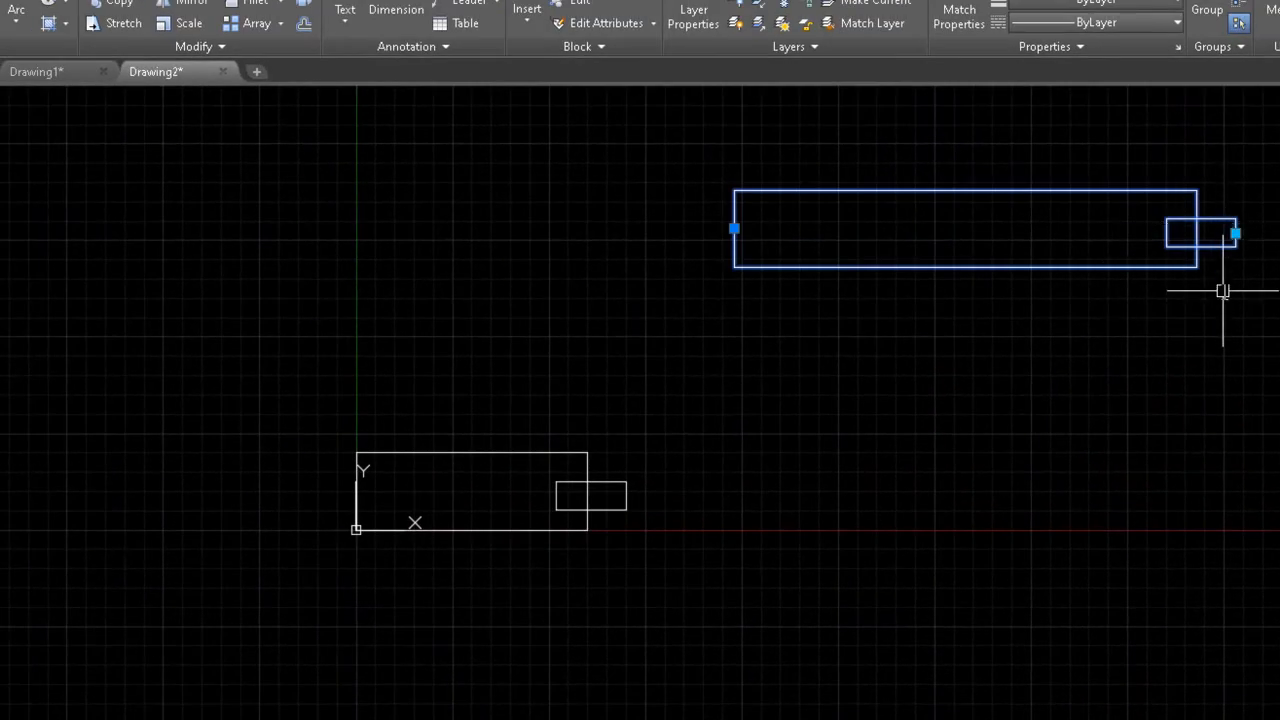
key("Escape")
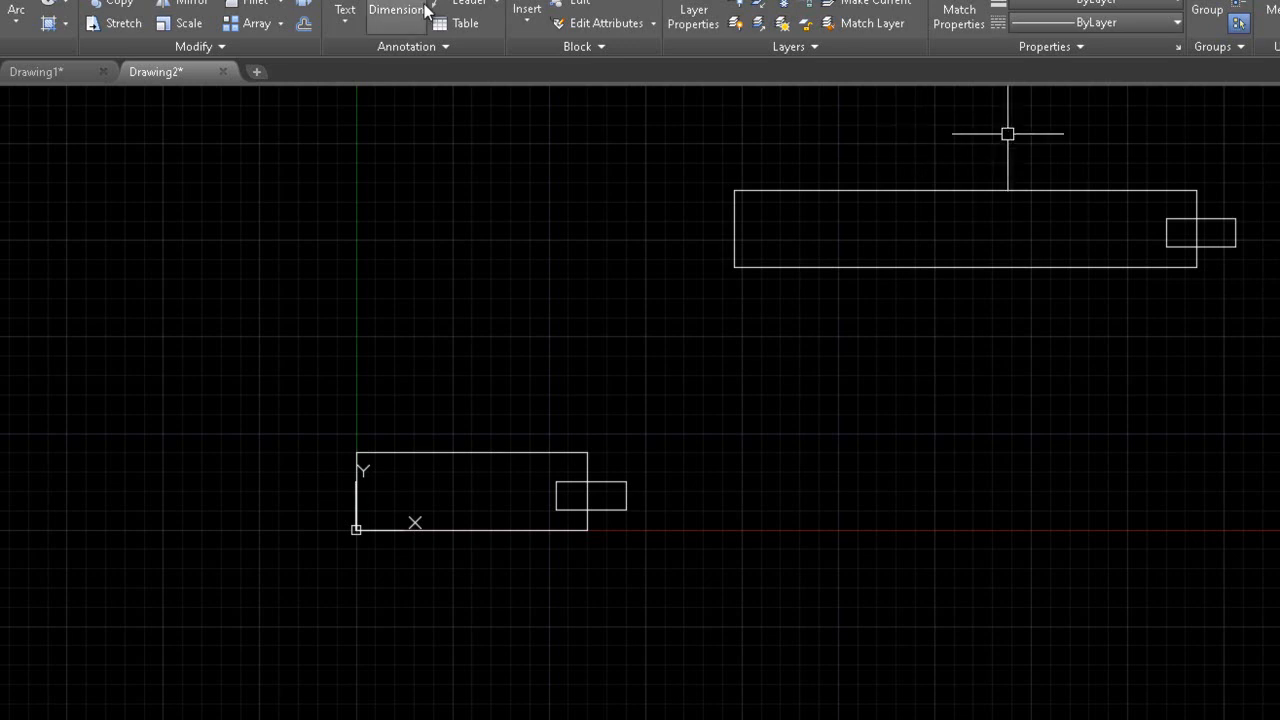
left_click(62, 64)
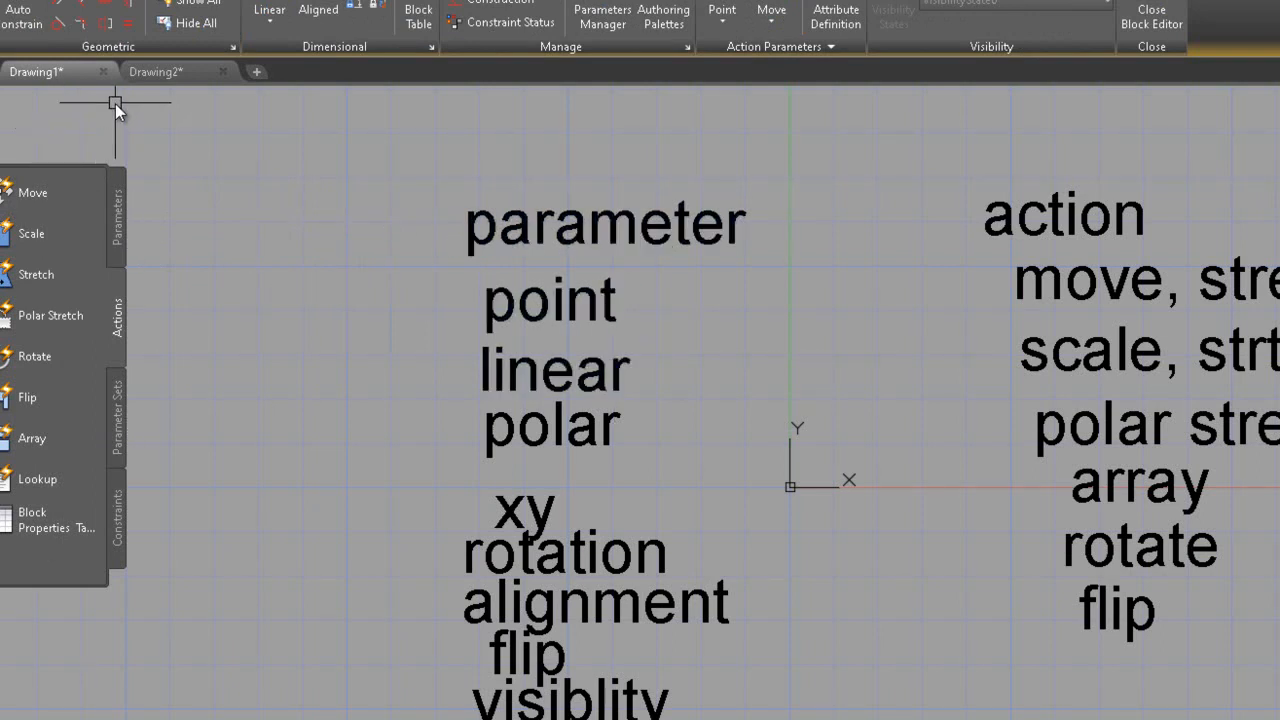
left_click(181, 74)
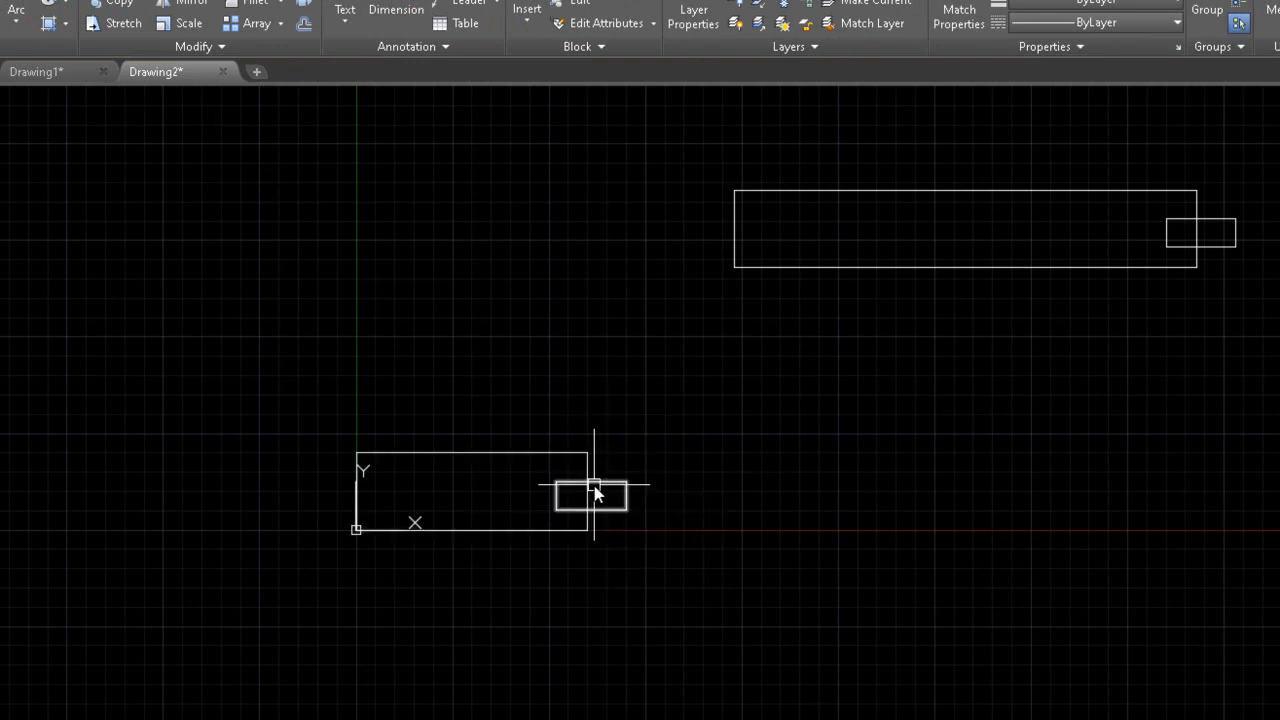
Define block 'linear' from the two lower rectangles, base at the small rectangle's right edge, opening in Block Editor
type("b")
key("Return")
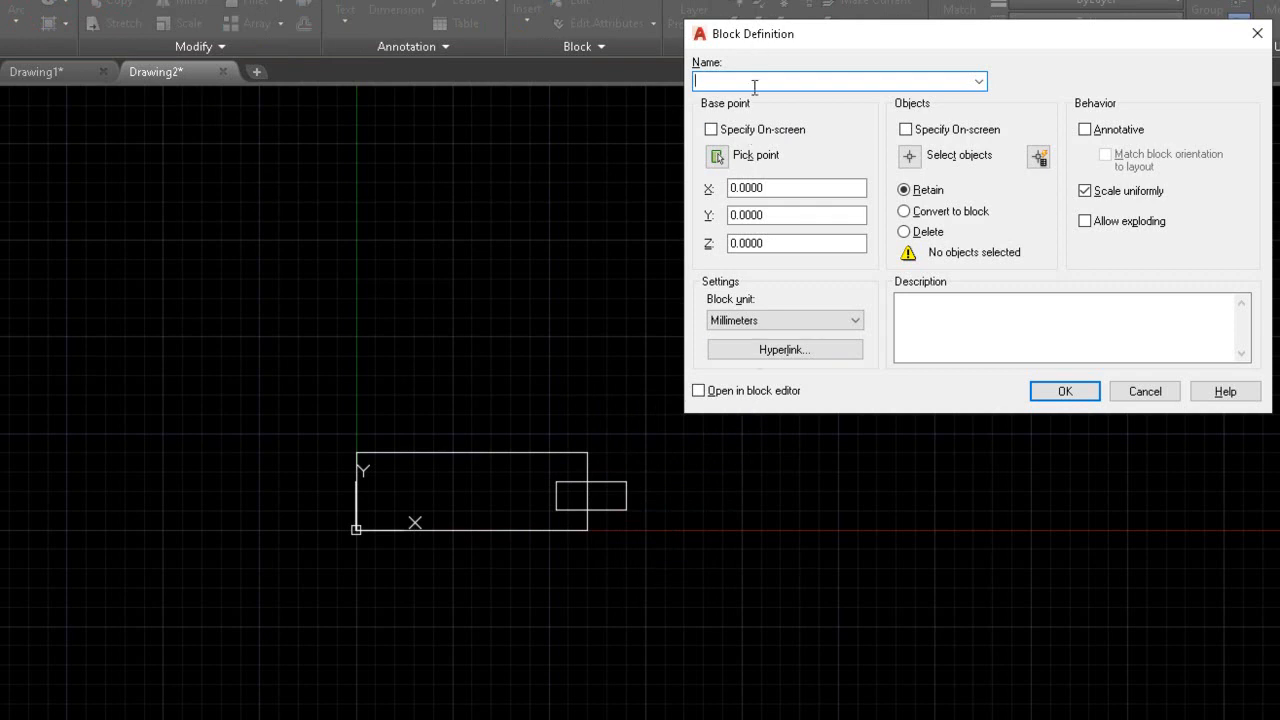
type("linear")
left_click(716, 157)
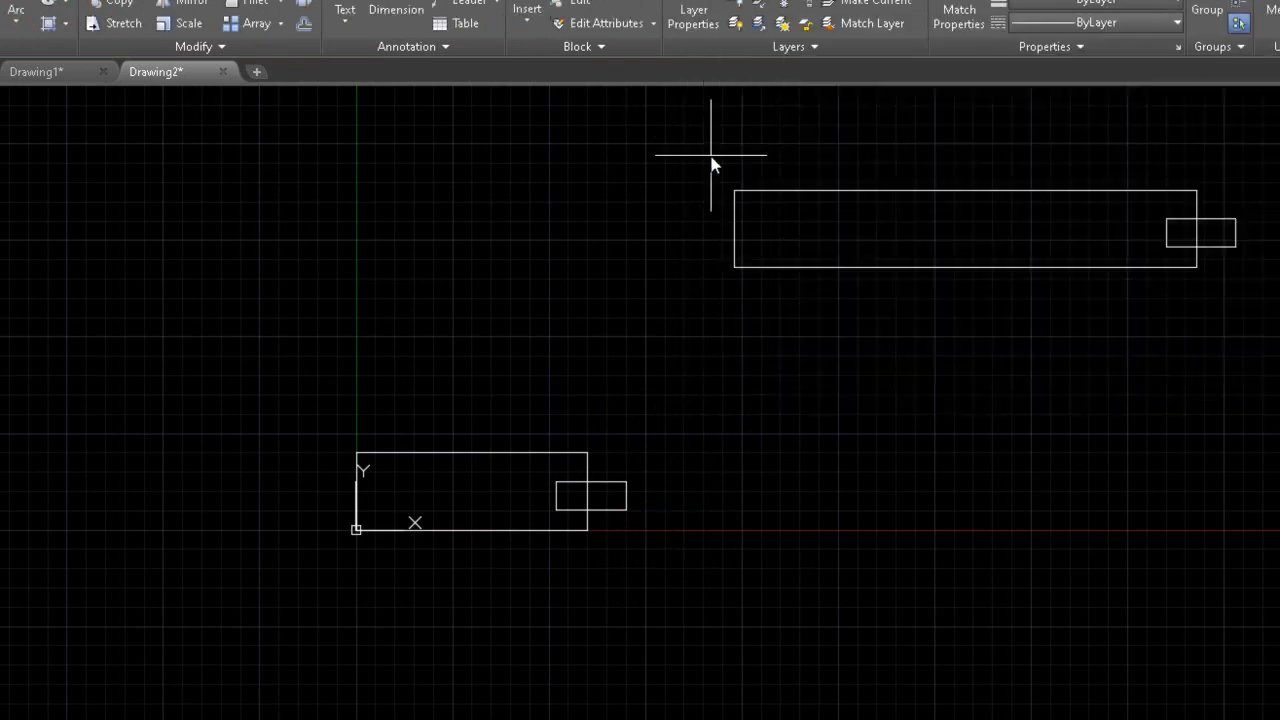
left_click(626, 495)
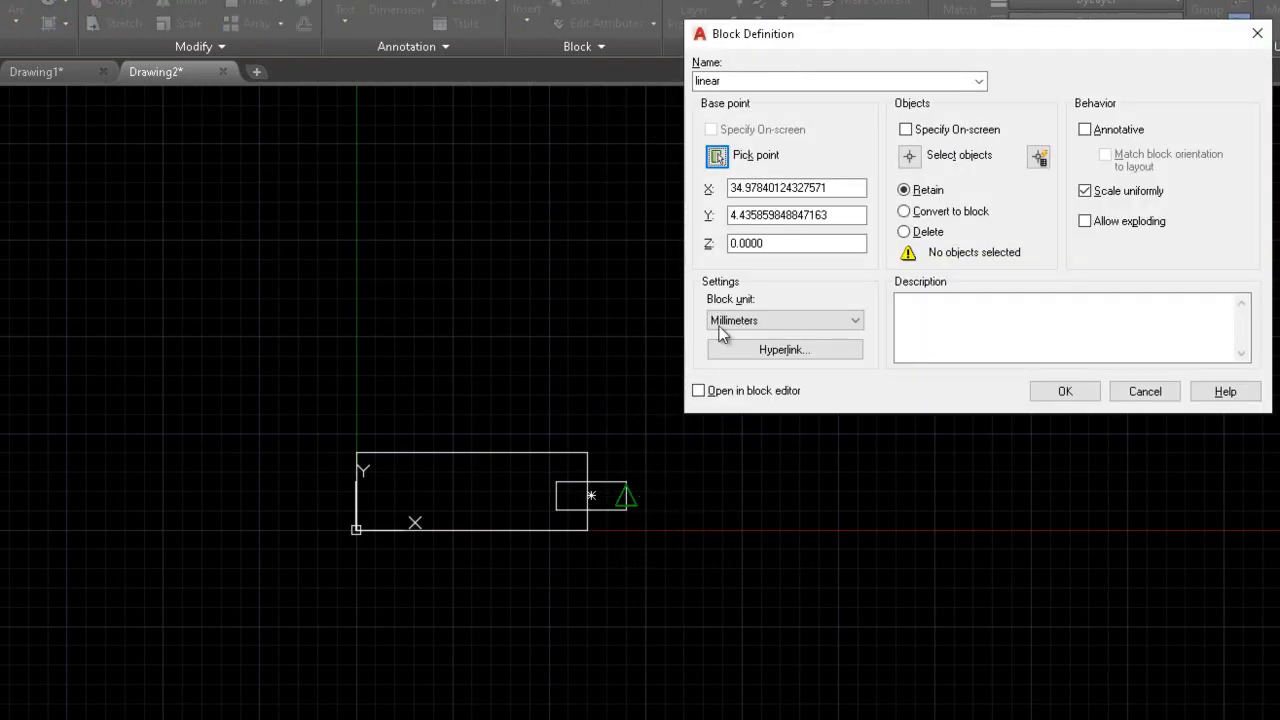
left_click(909, 157)
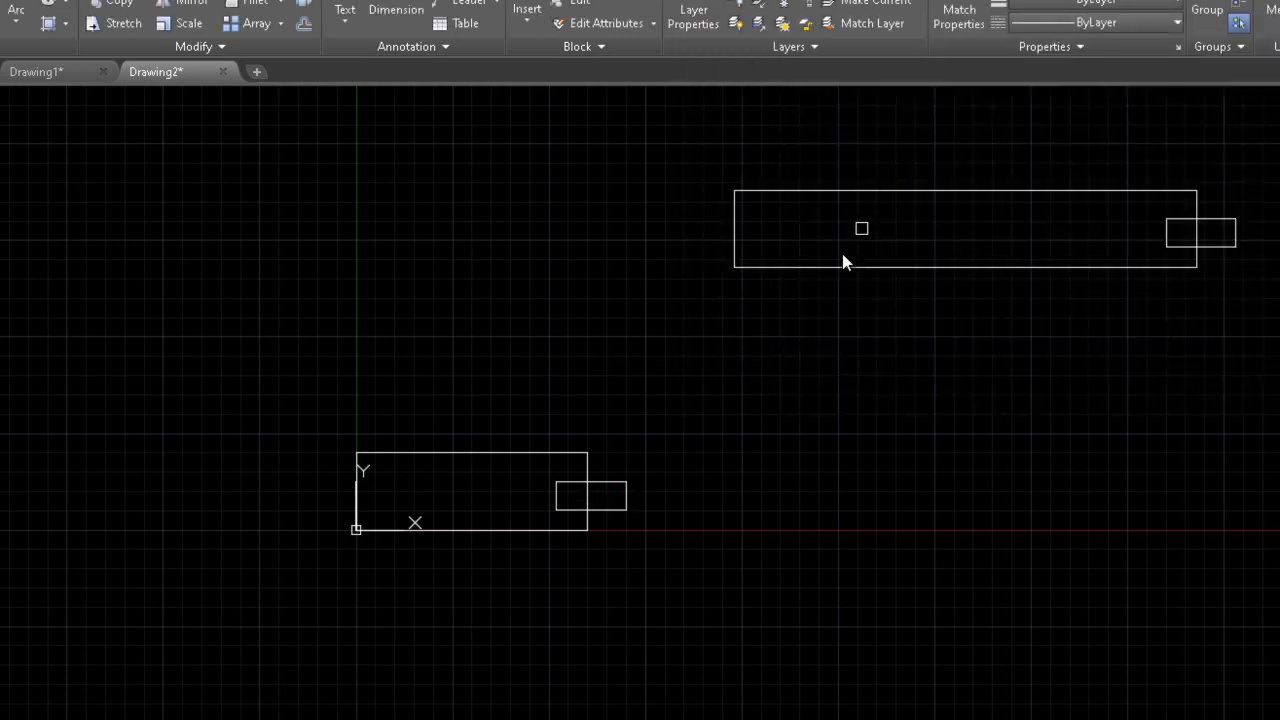
left_click(637, 394)
left_click(314, 654)
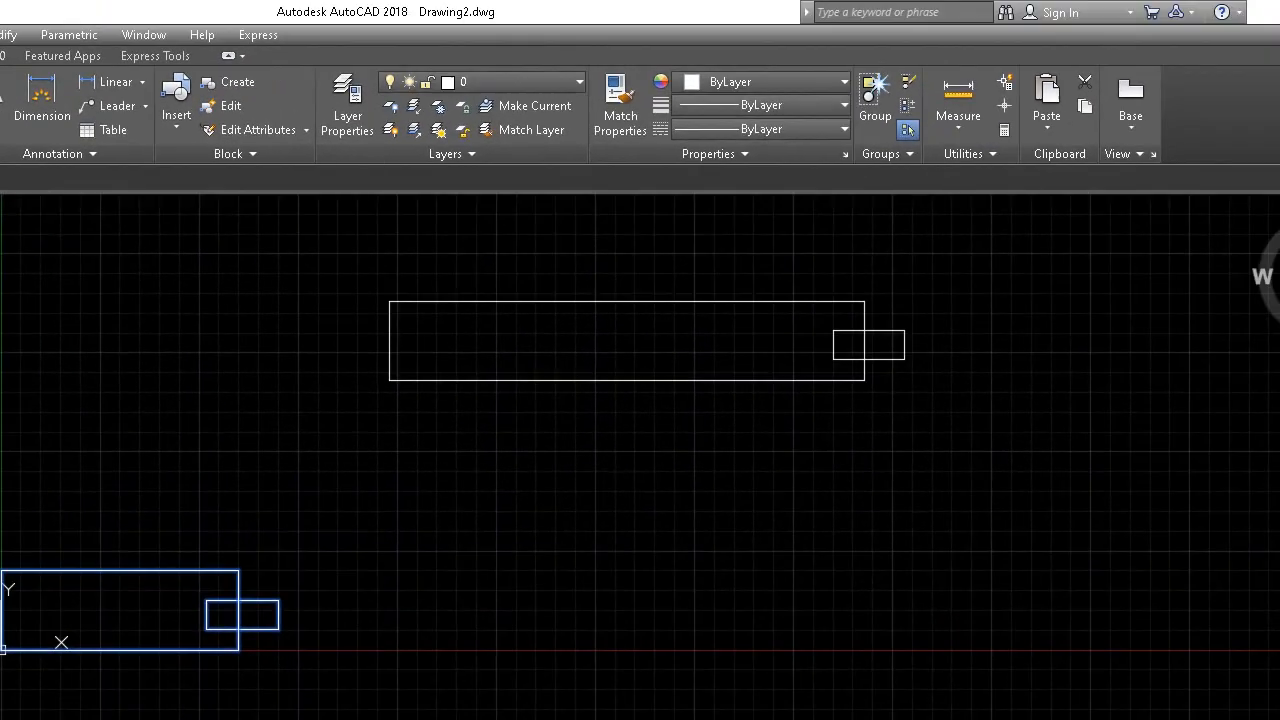
key("Return")
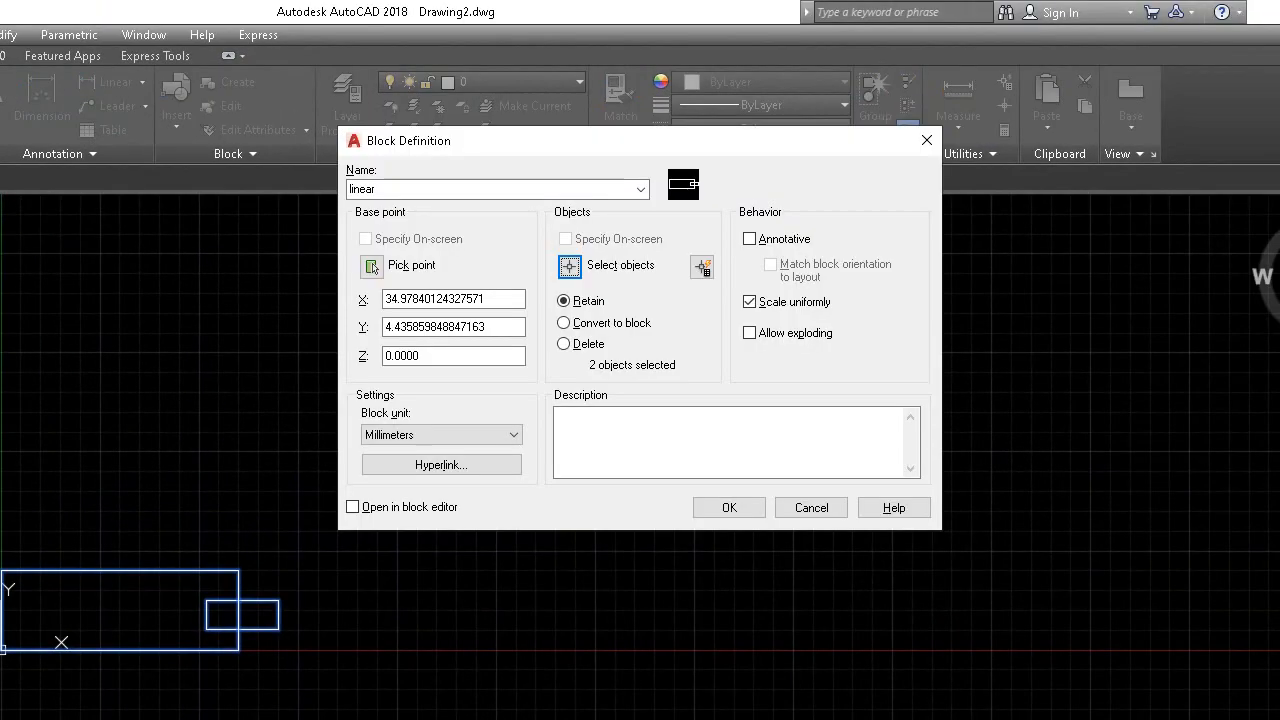
left_click(353, 507)
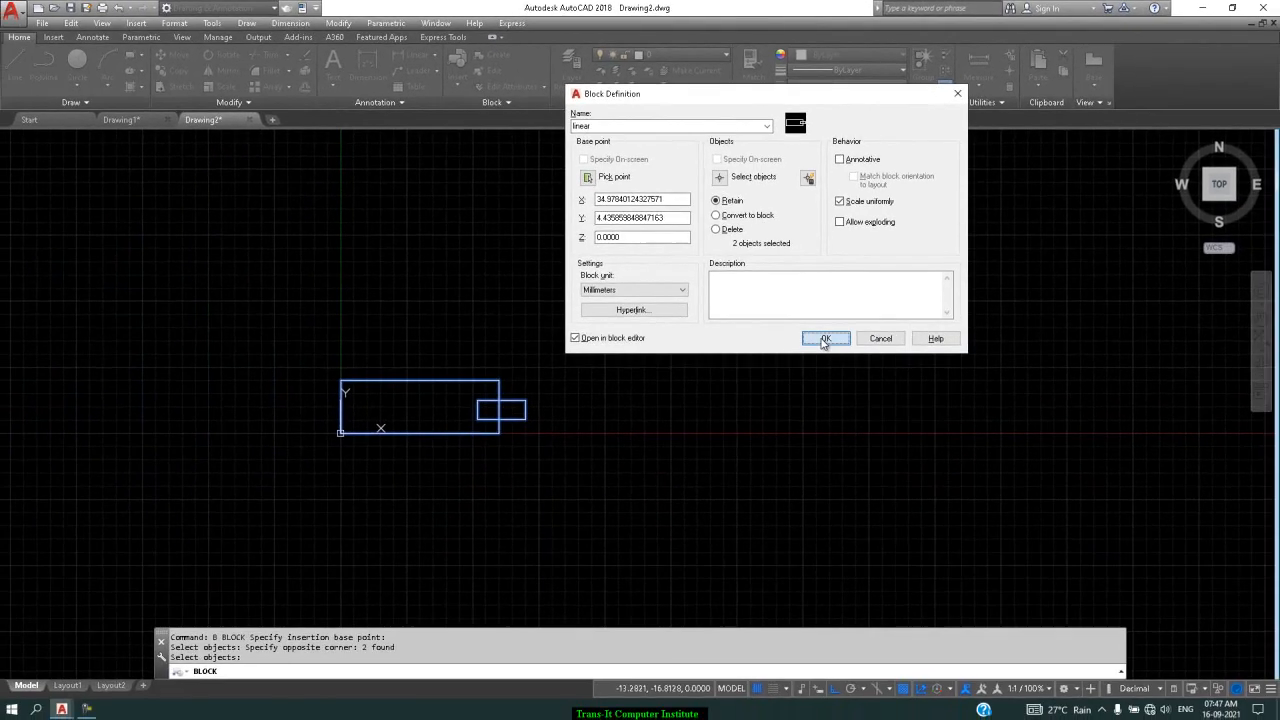
left_click(824, 340)
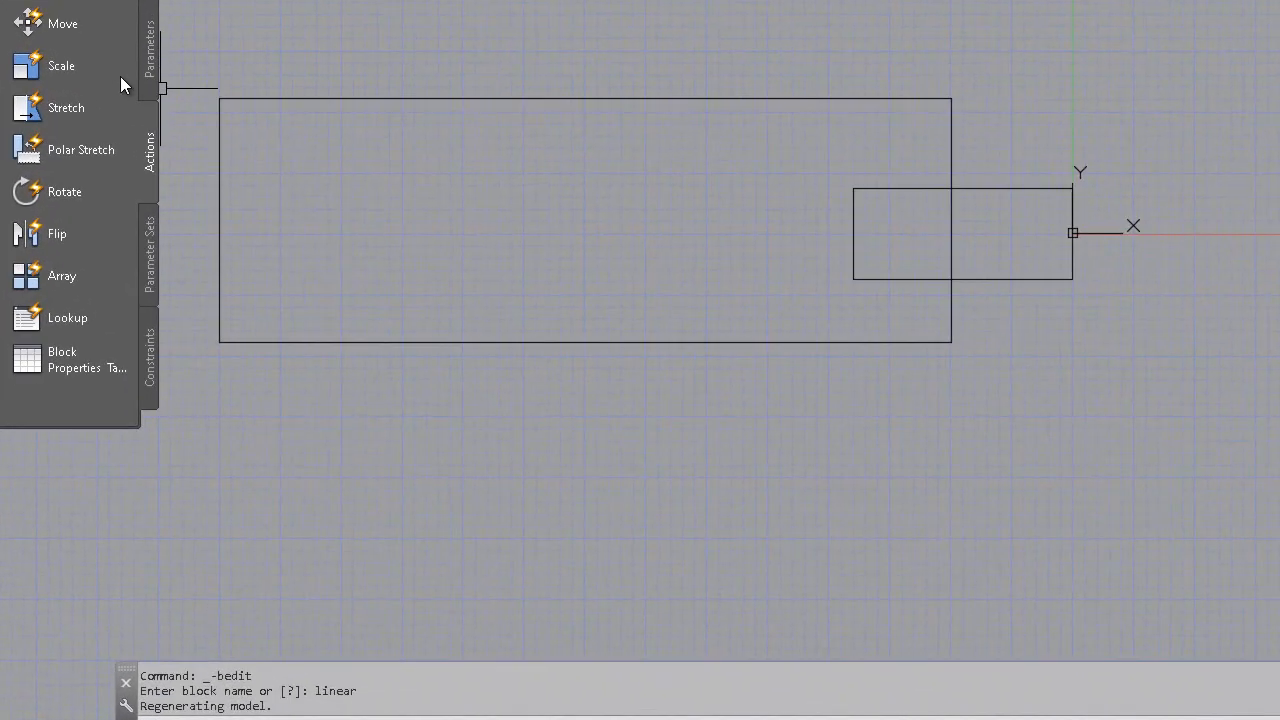
Start a linear parameter limited to increments of 10 between 0 and 150
left_click(150, 50)
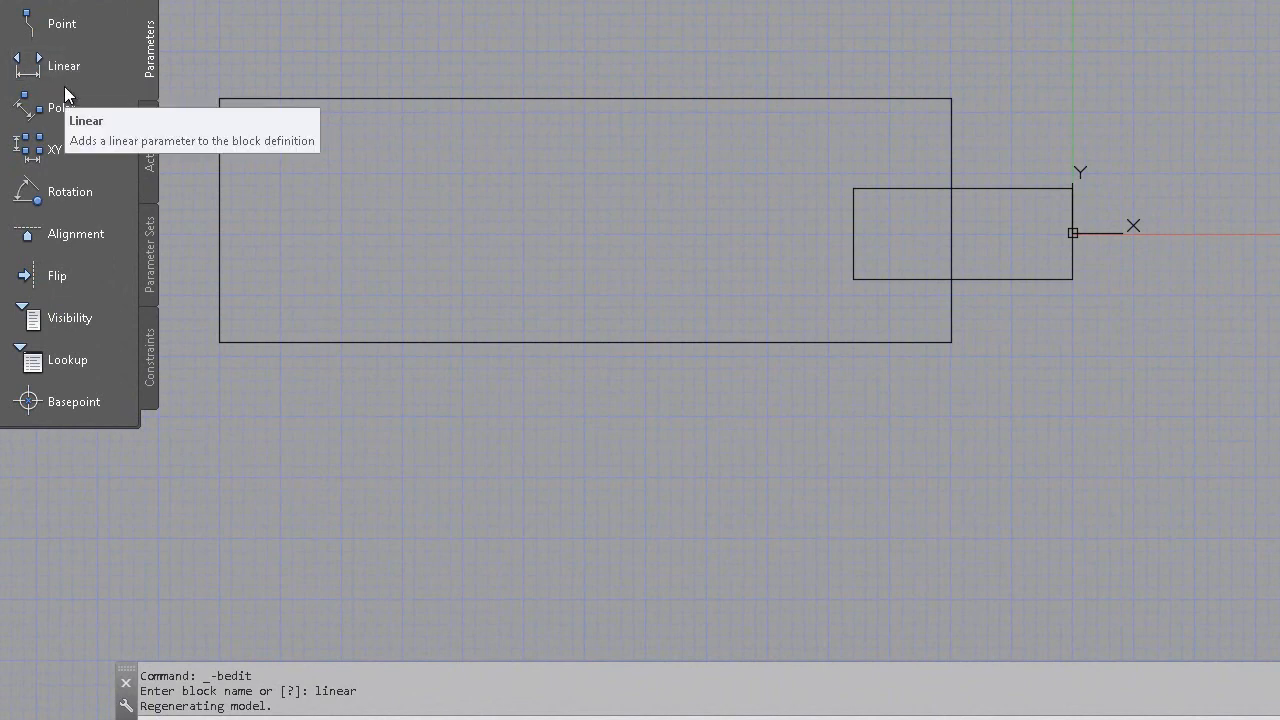
left_click(66, 72)
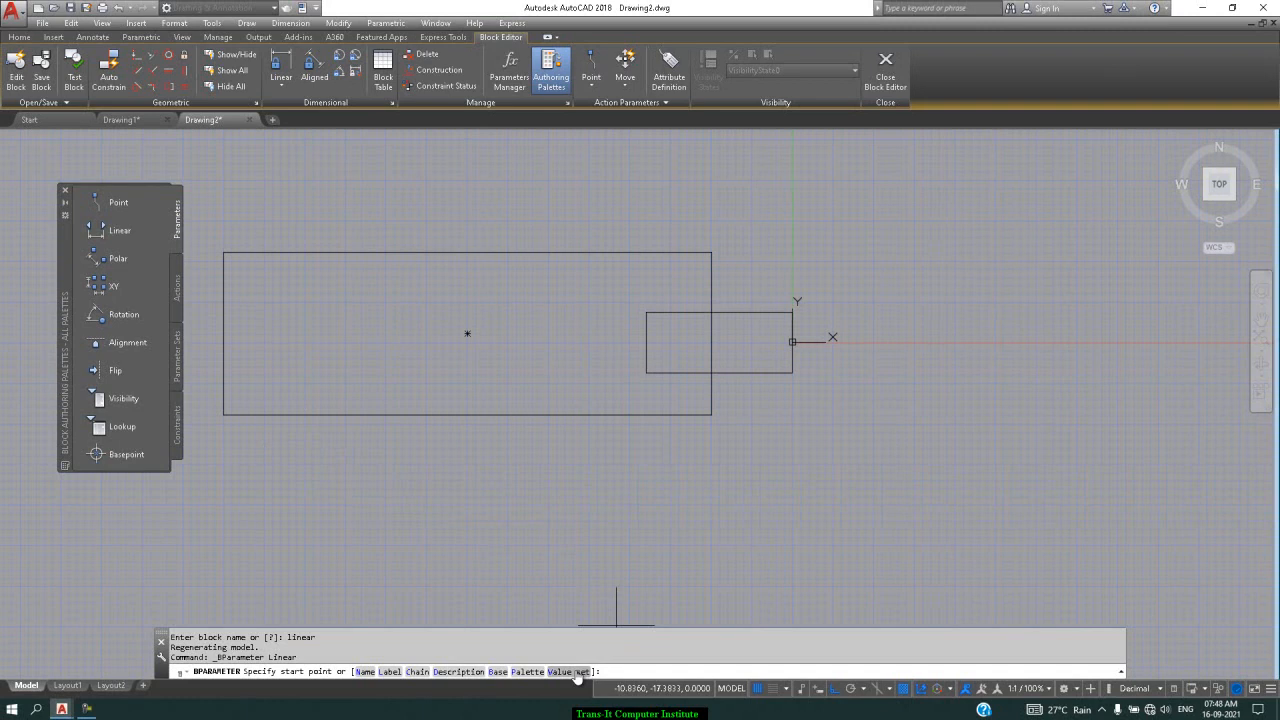
left_click(577, 672)
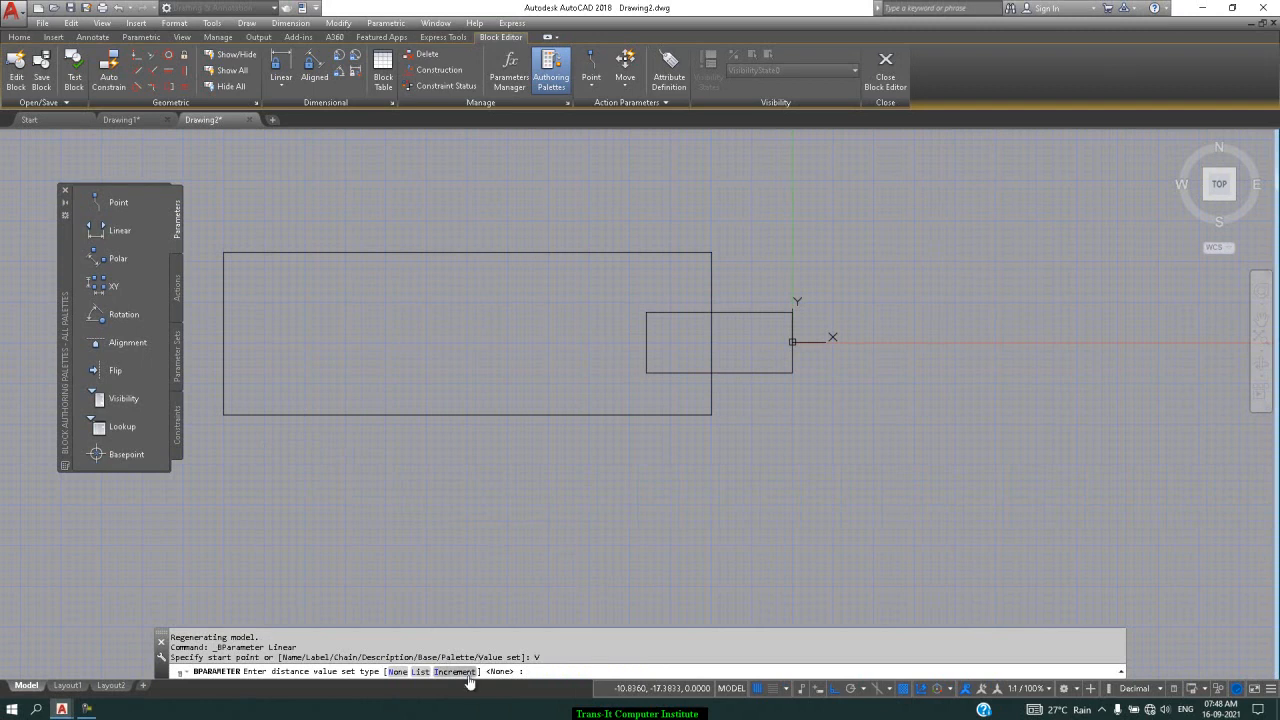
left_click(201, 676)
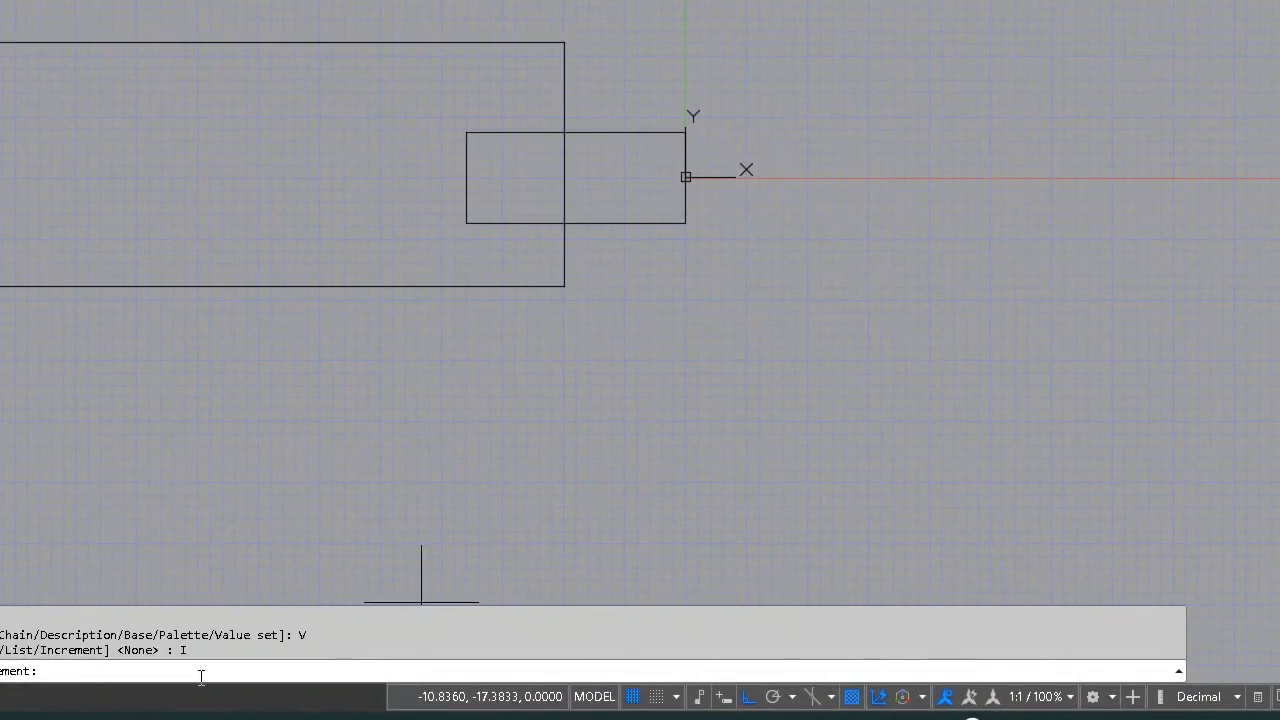
type("10")
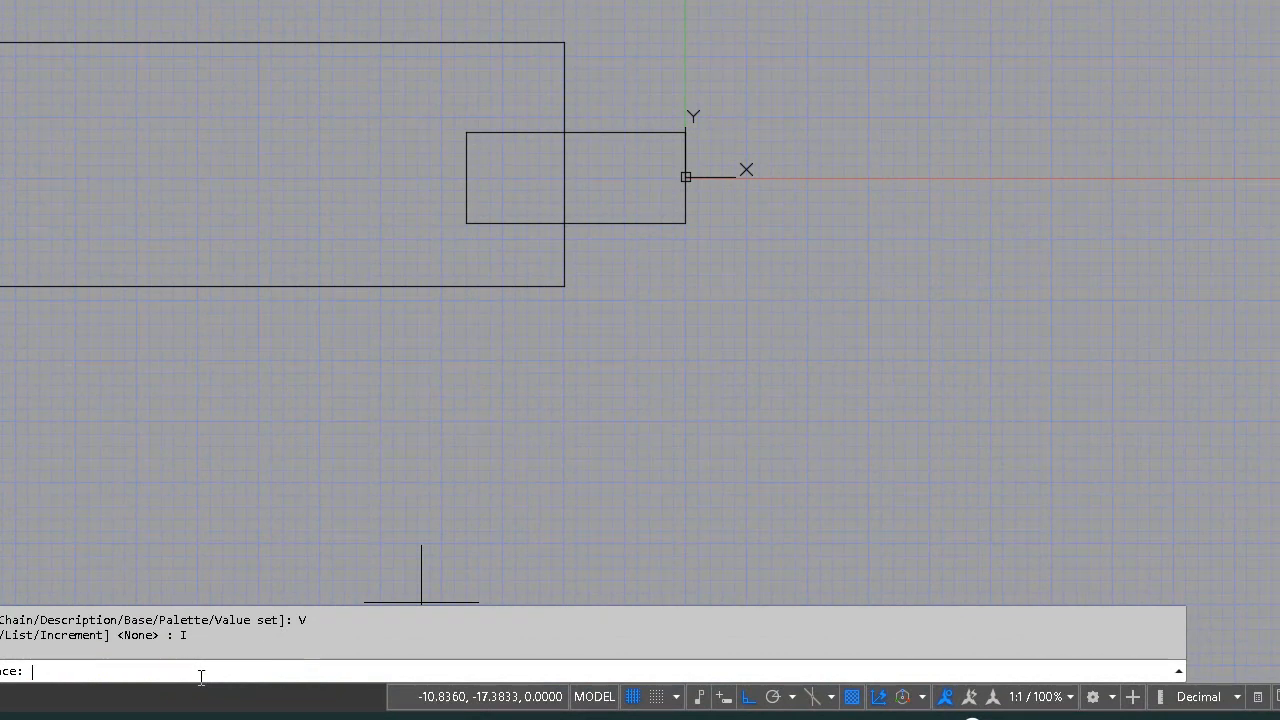
key("Return")
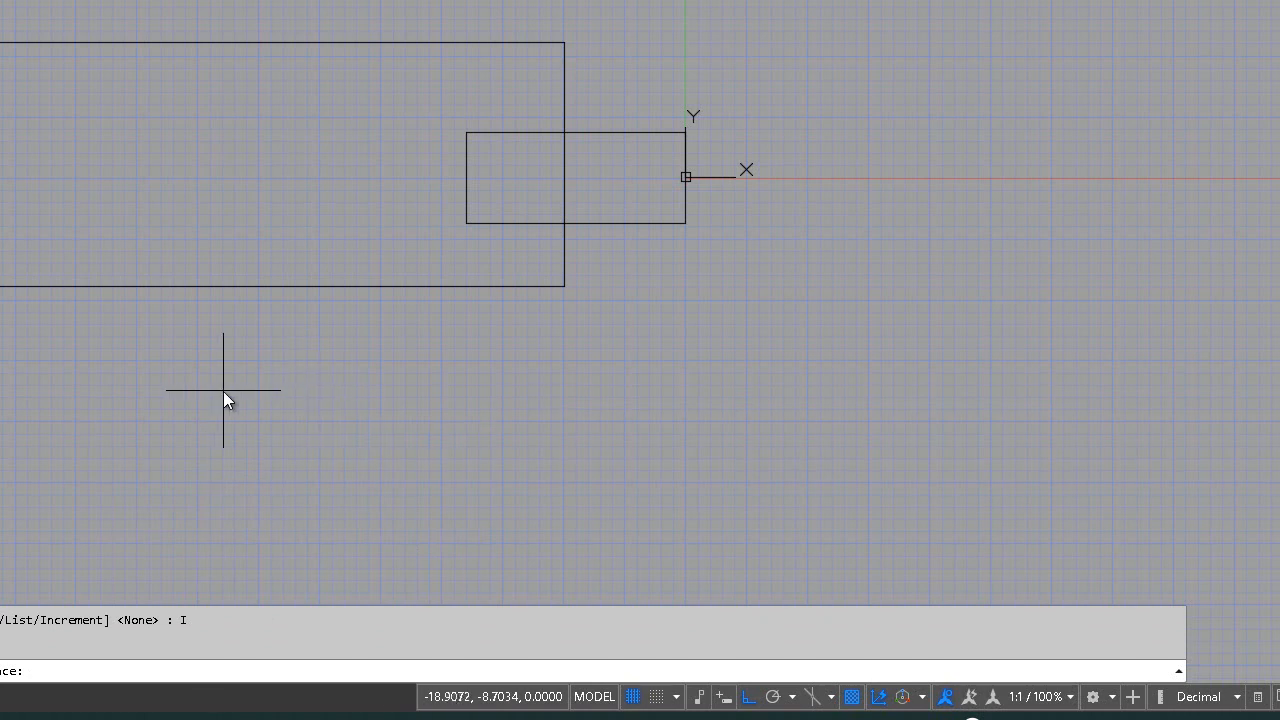
type("0")
key("Return")
type("150")
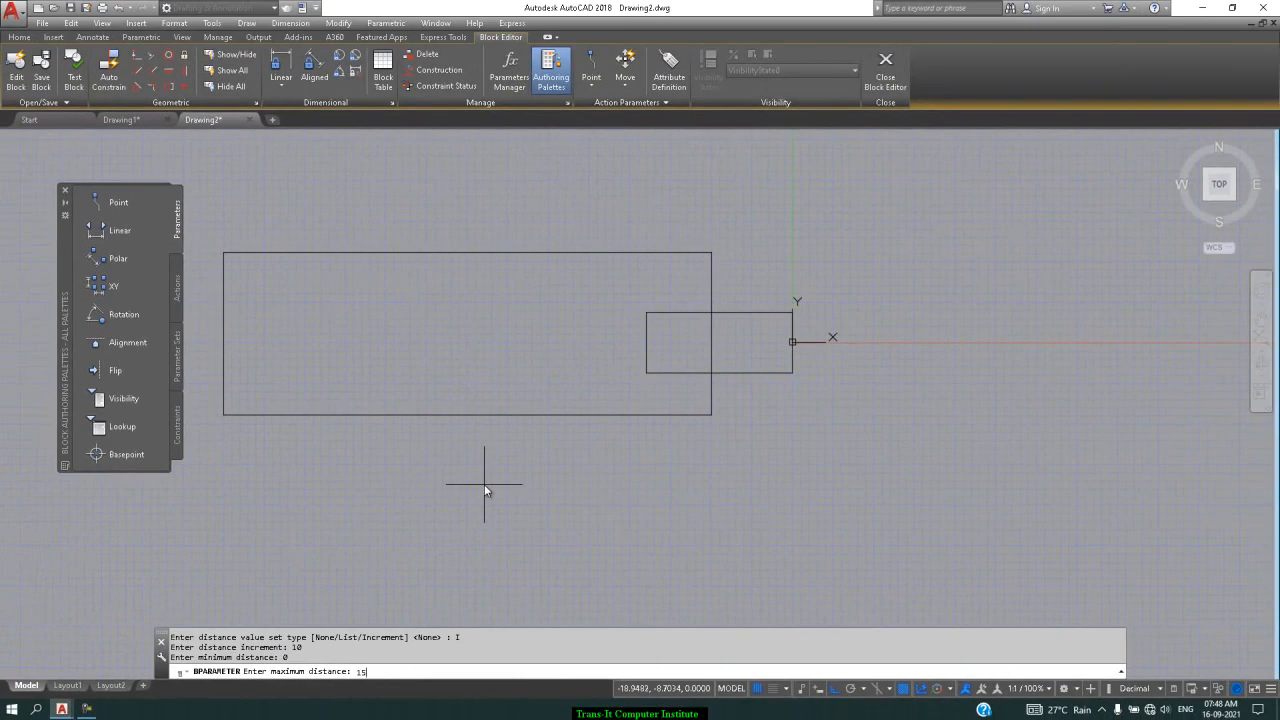
key("Return")
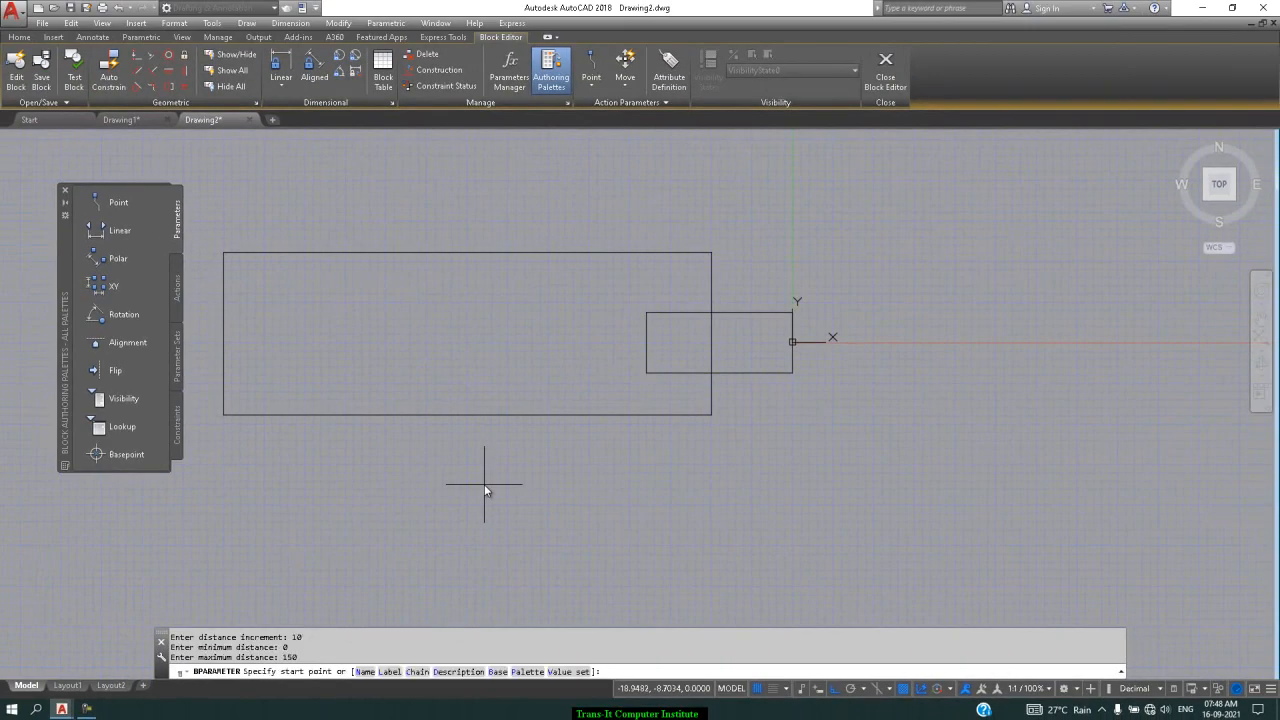
Span Distance1 across the large rectangle's bottom corners with its label below
left_click(223, 414)
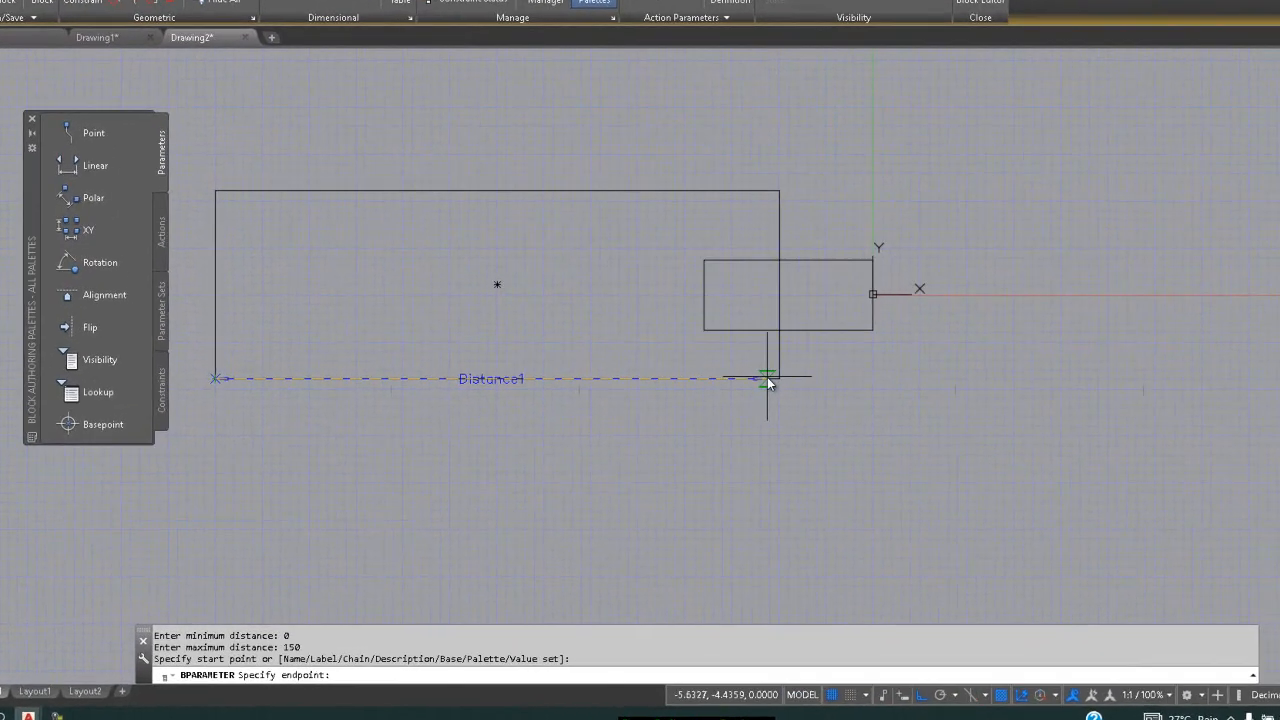
left_click(888, 320)
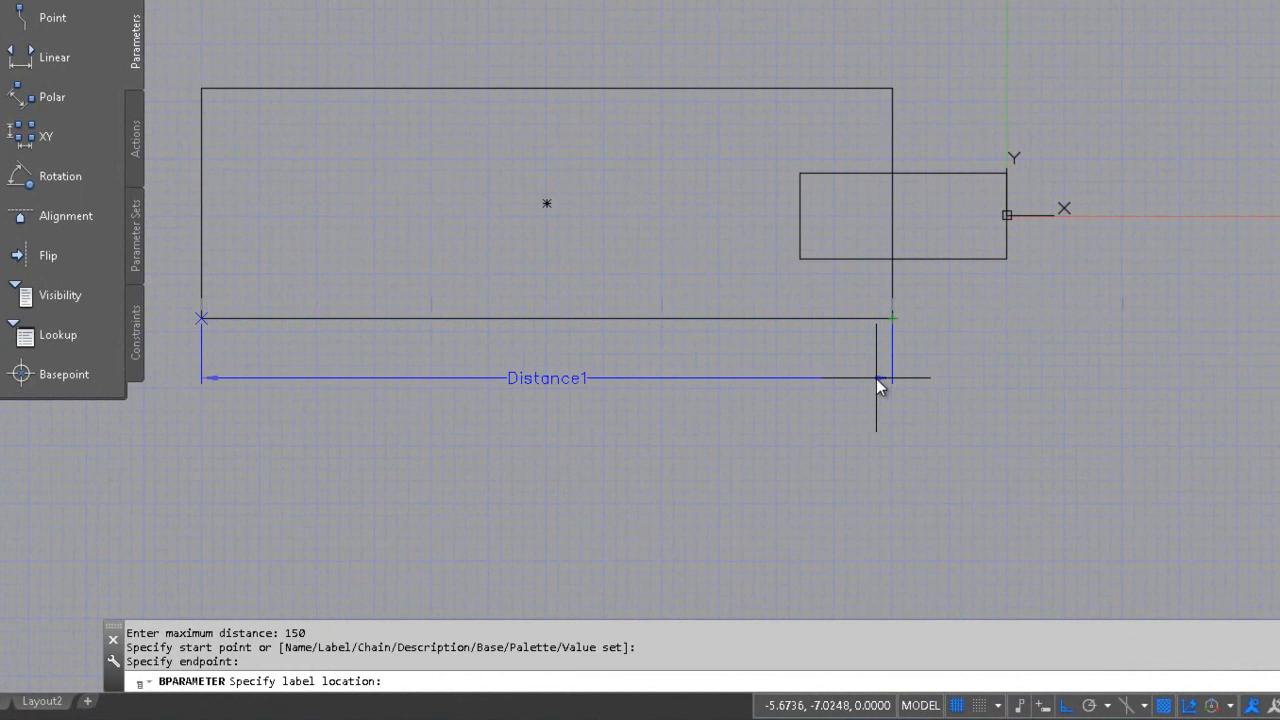
left_click(876, 378)
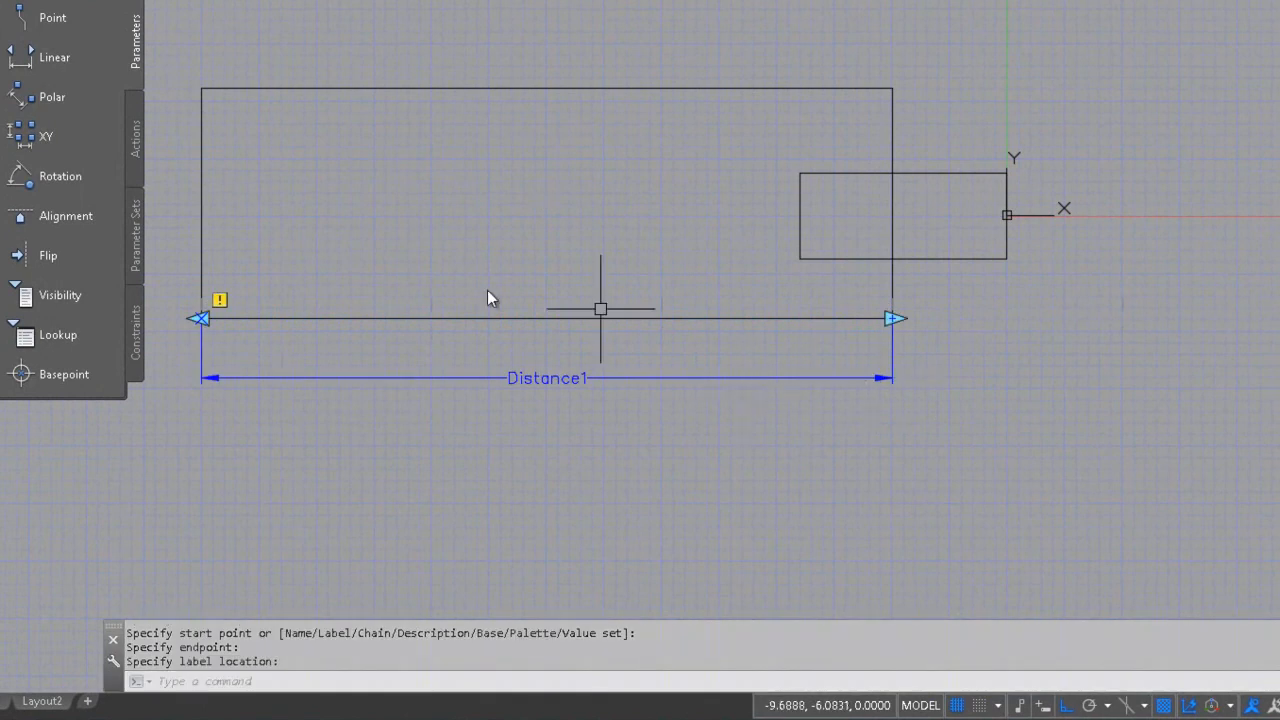
left_click(140, 125)
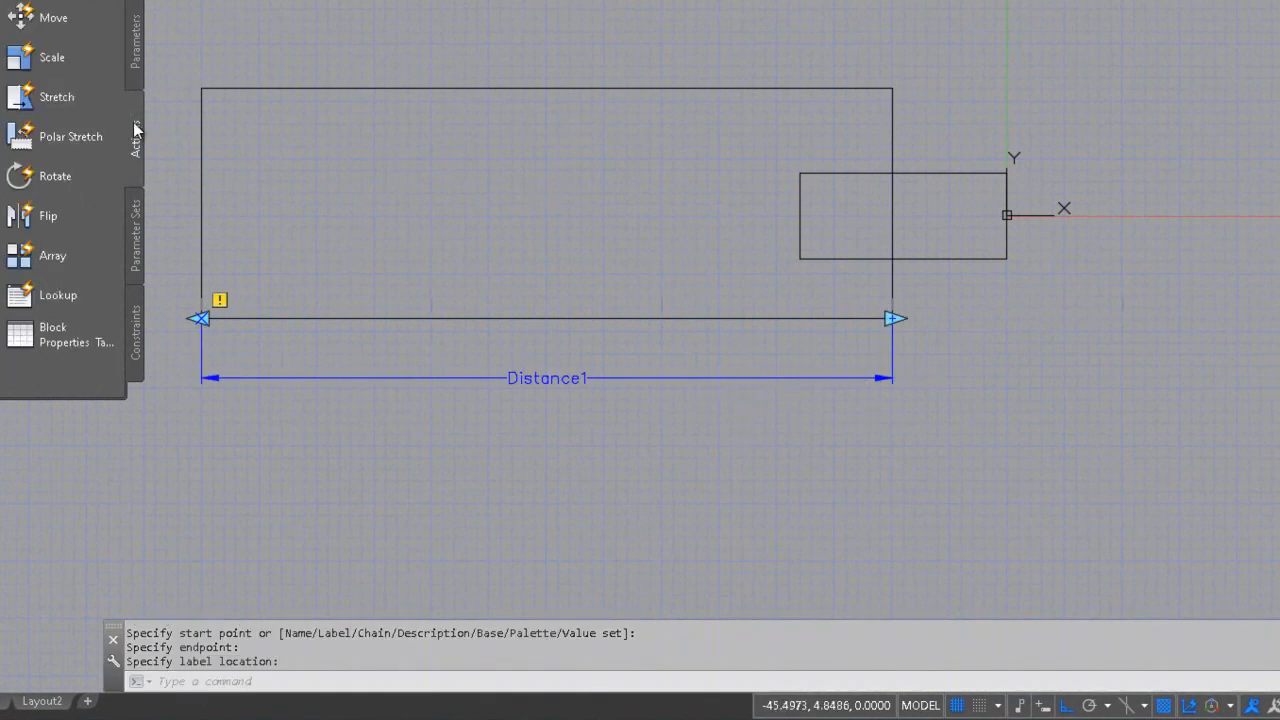
Attach a Scale action to Distance1, acting on the five crossing-selected rectangle objects
left_click(60, 60)
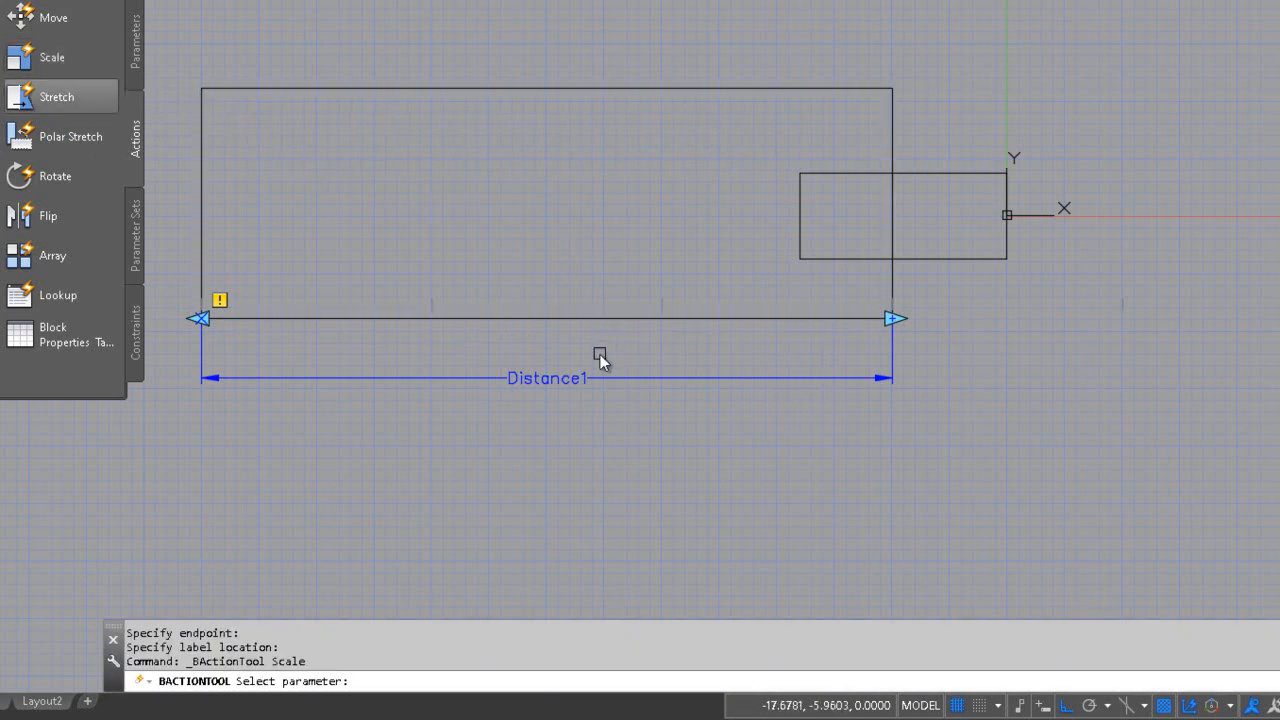
left_click(887, 381)
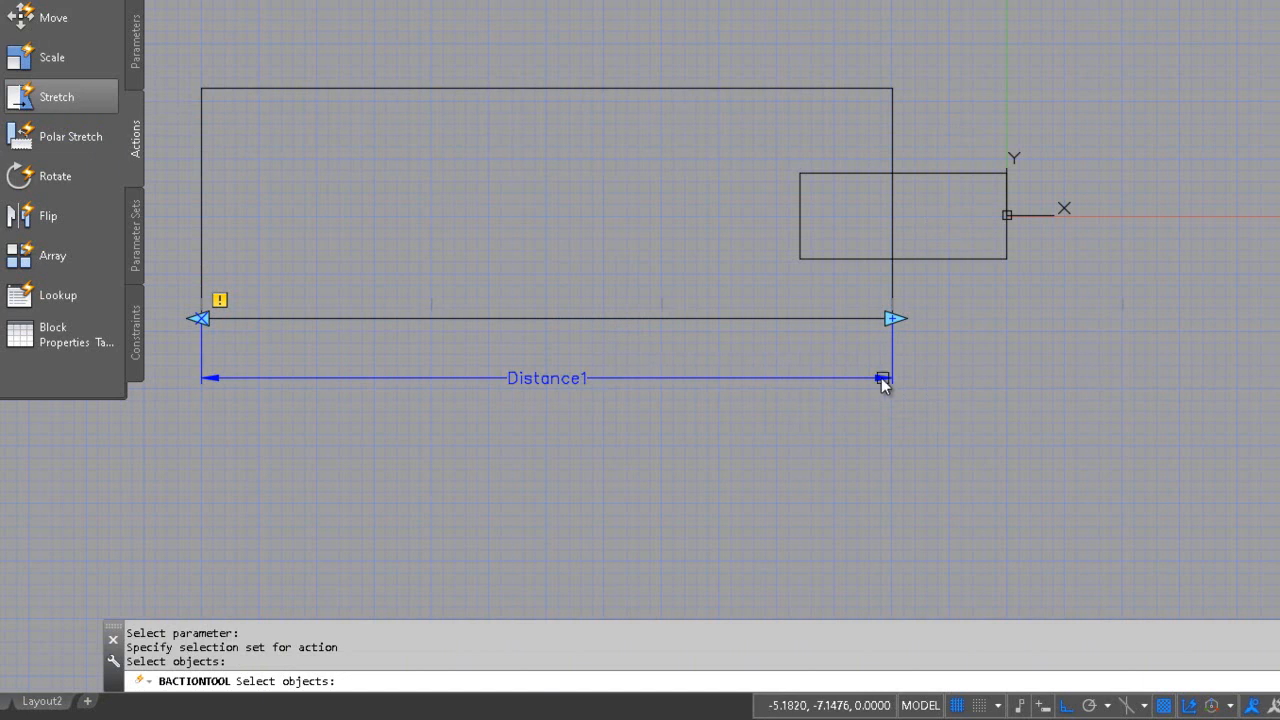
left_click(1156, 3)
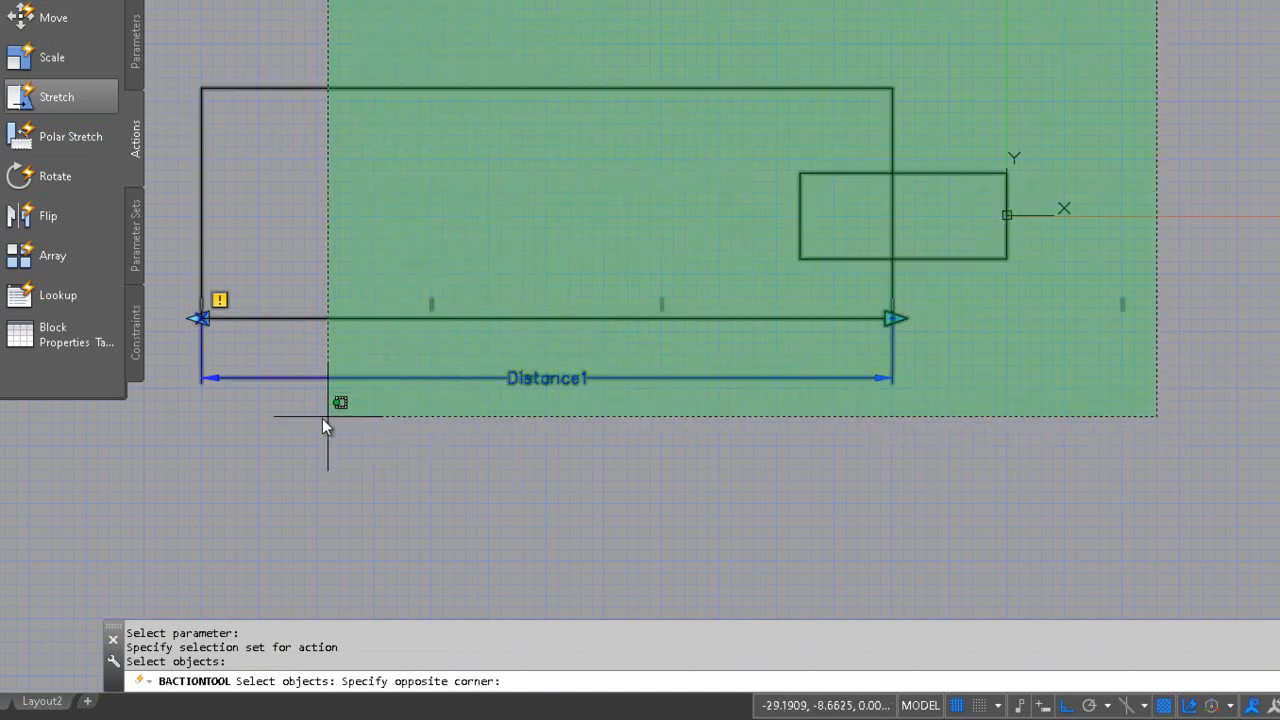
left_click(178, 428)
key("Return")
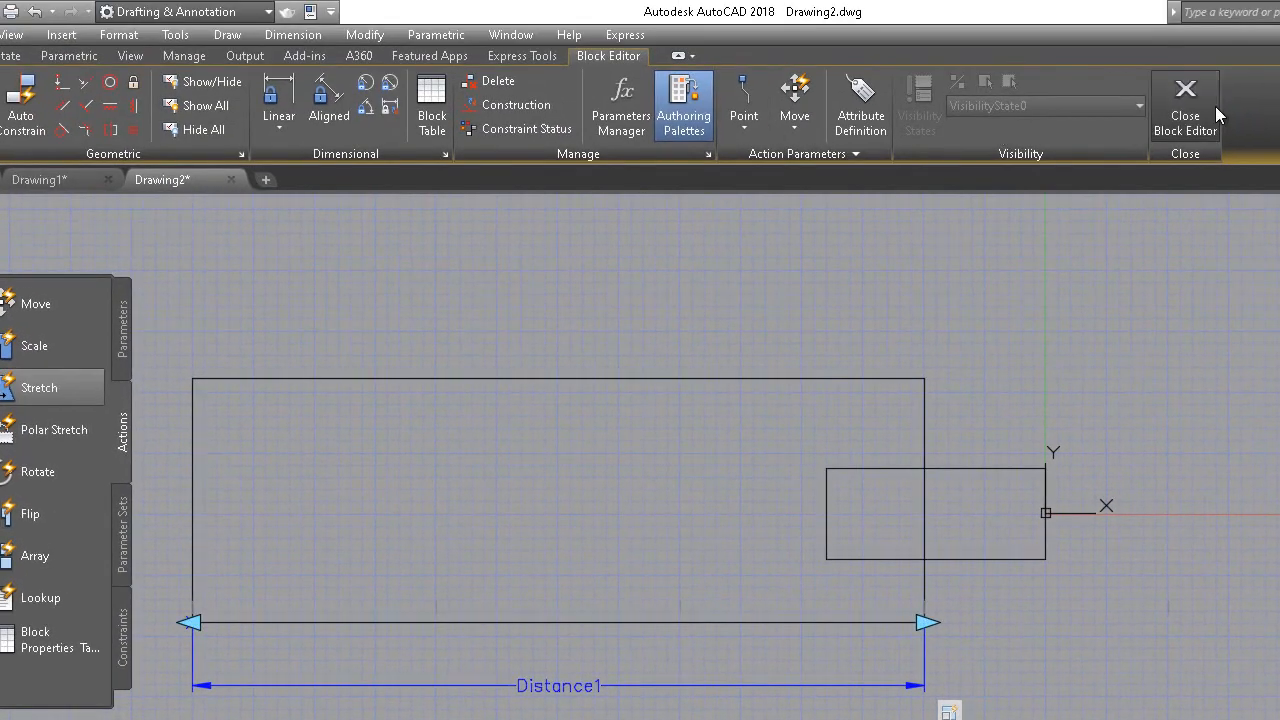
Close the Block Editor, turn the grid off, and insert the linear block below the others at scale 1, rotation 0
left_click(1186, 100)
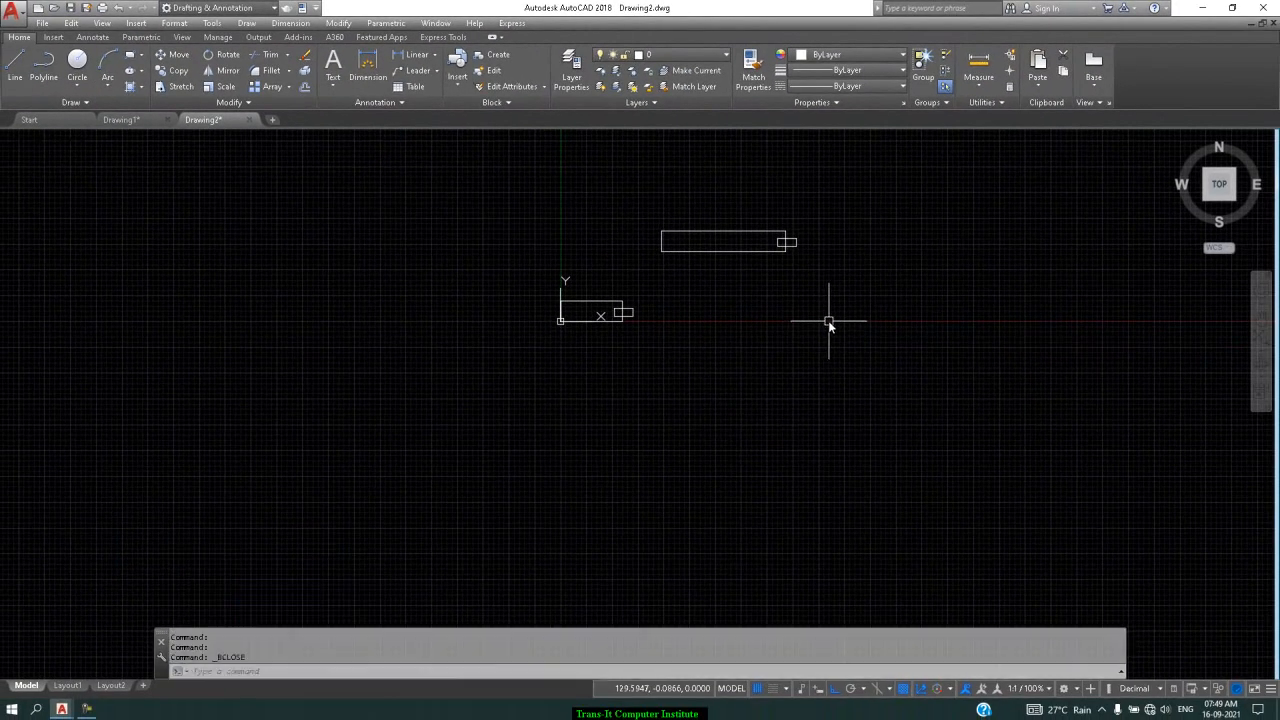
left_click(757, 688)
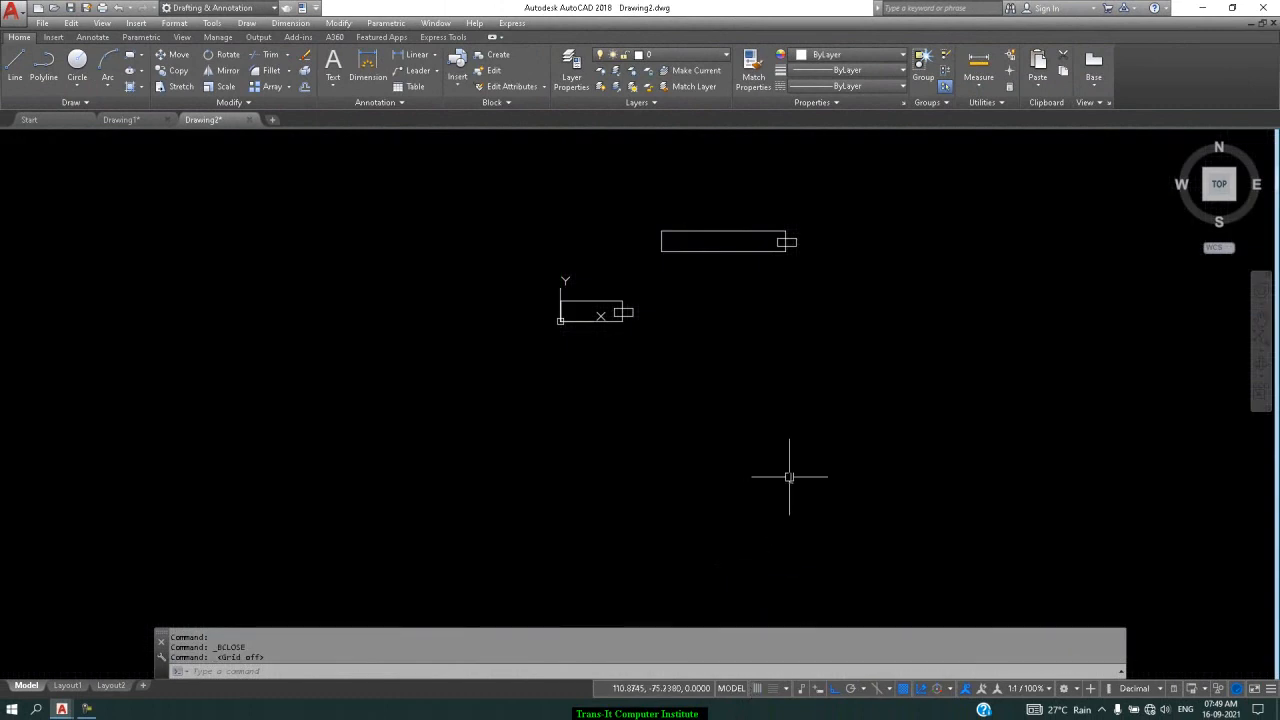
type("i")
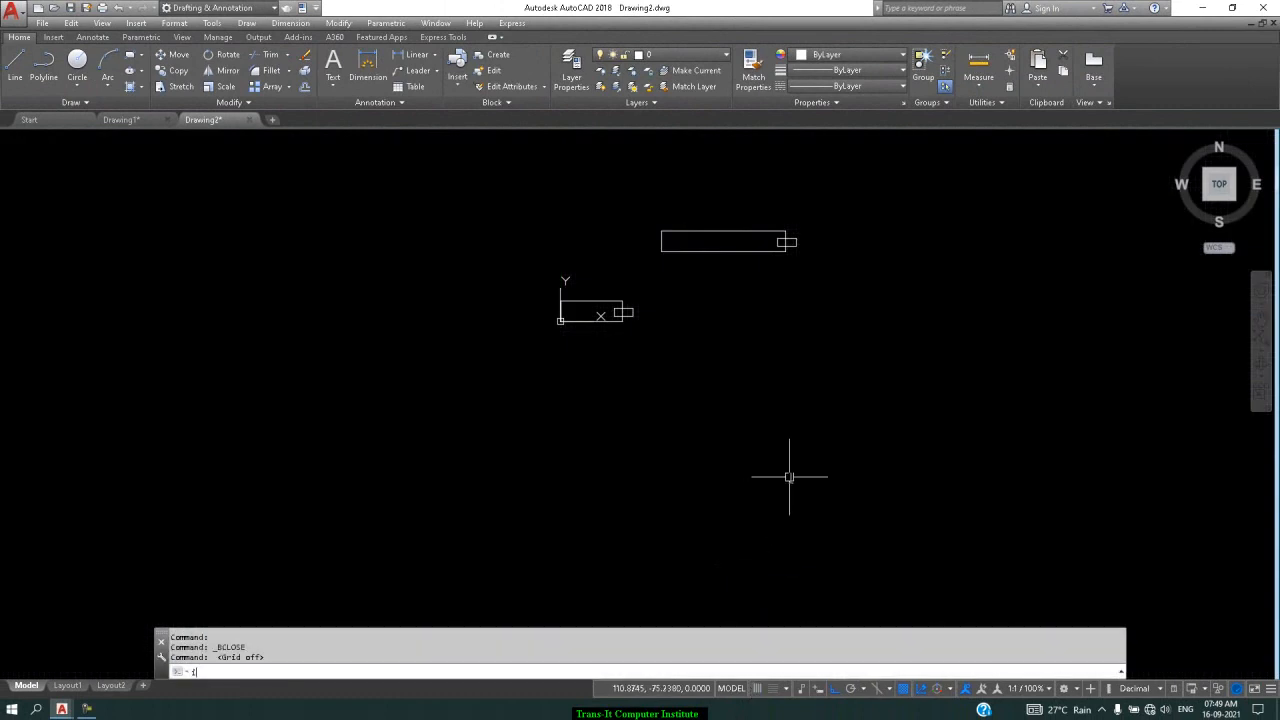
key("Return")
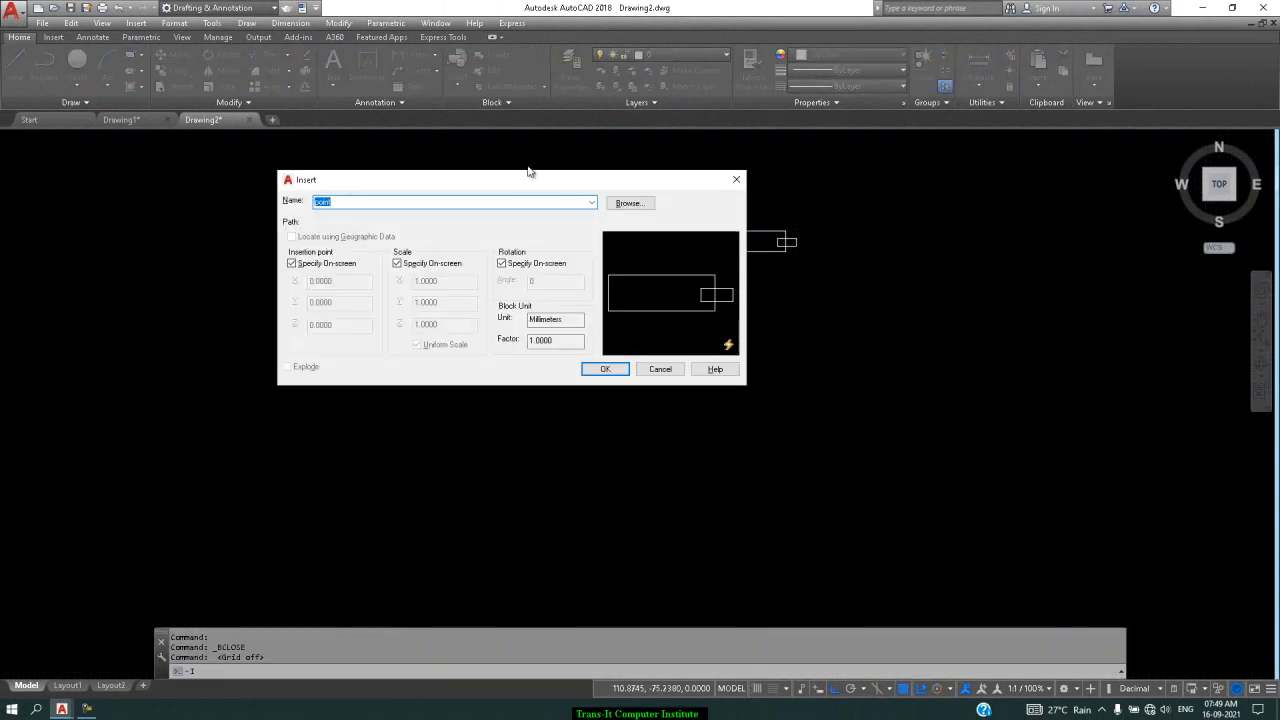
left_click(591, 203)
left_click(540, 215)
left_click(600, 372)
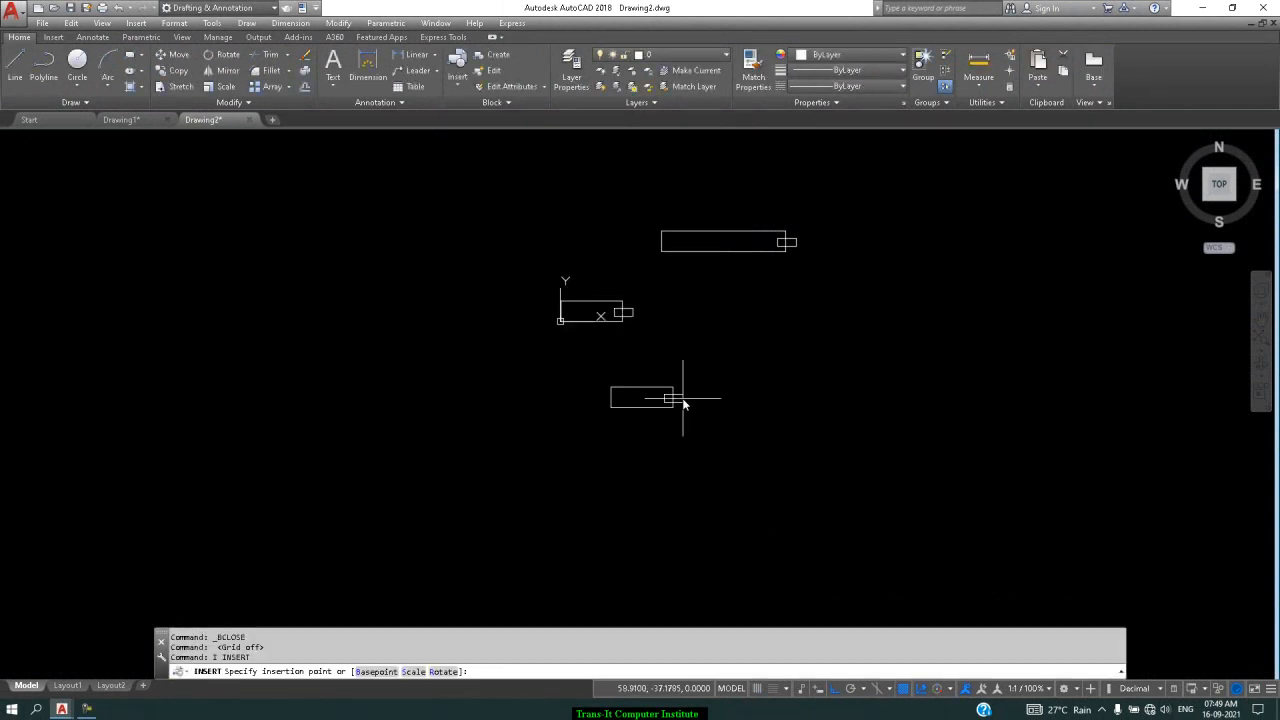
left_click(797, 381)
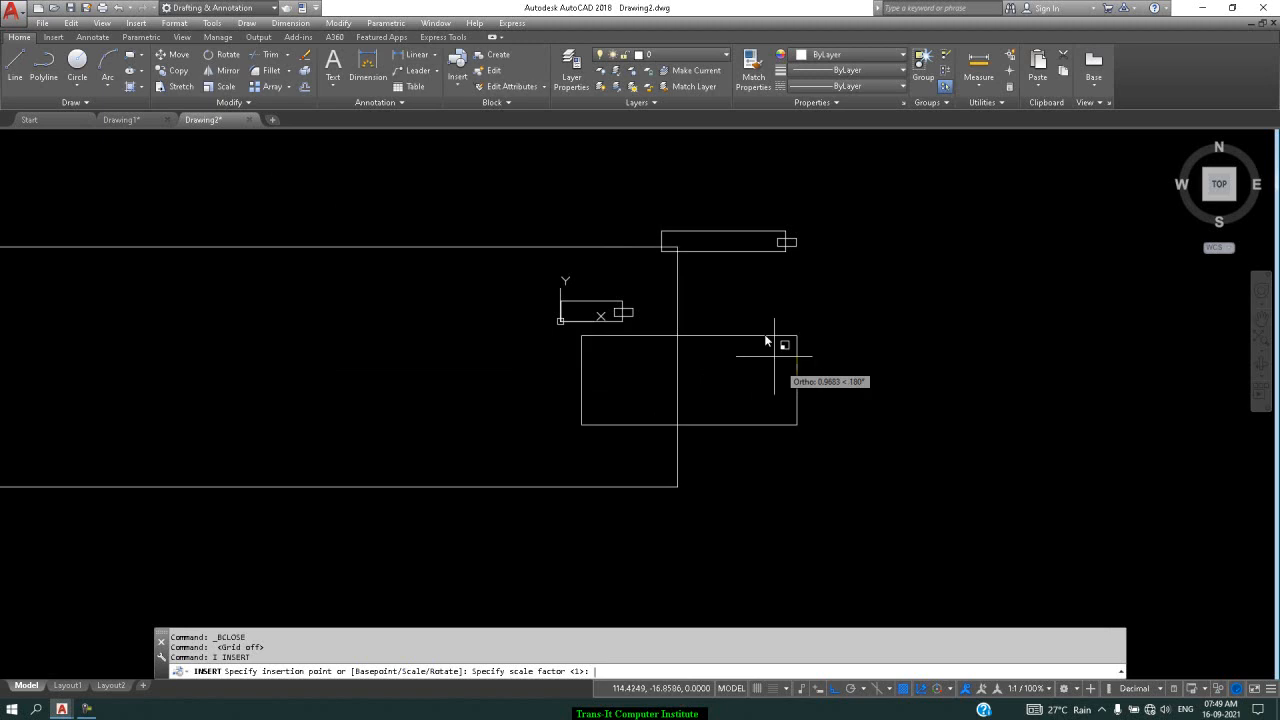
key("Return")
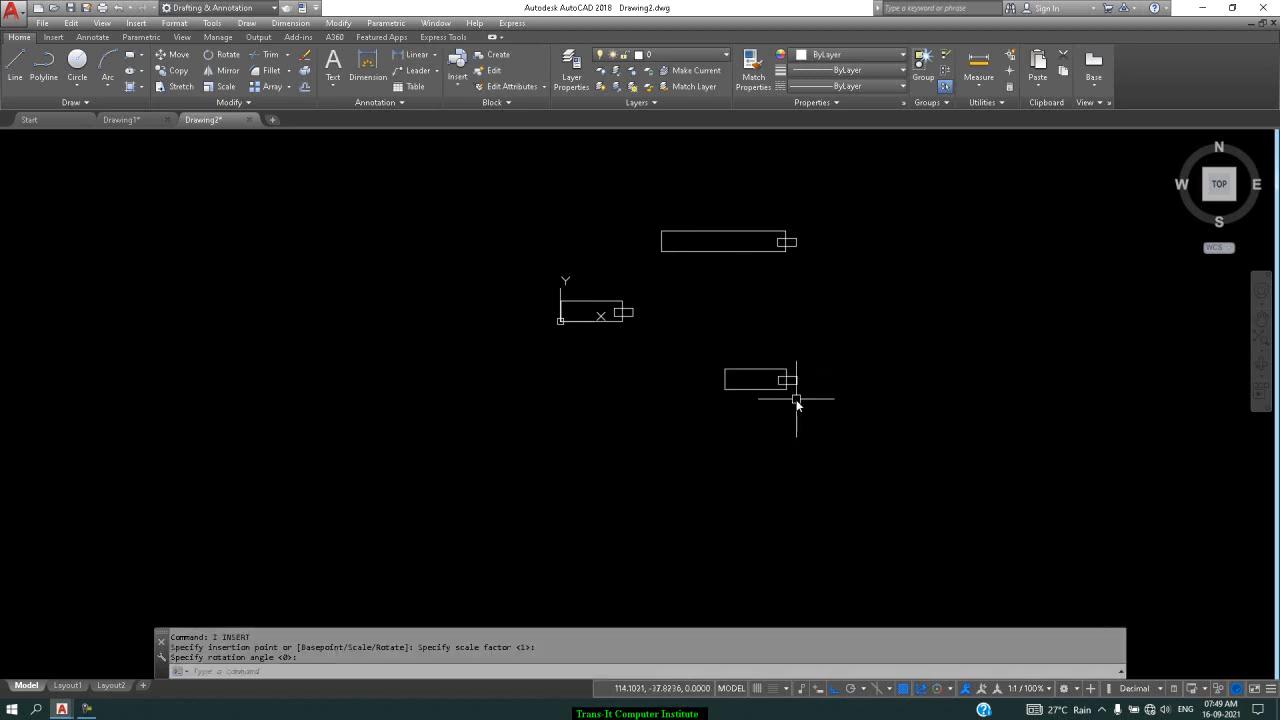
key("Return")
left_click(792, 389)
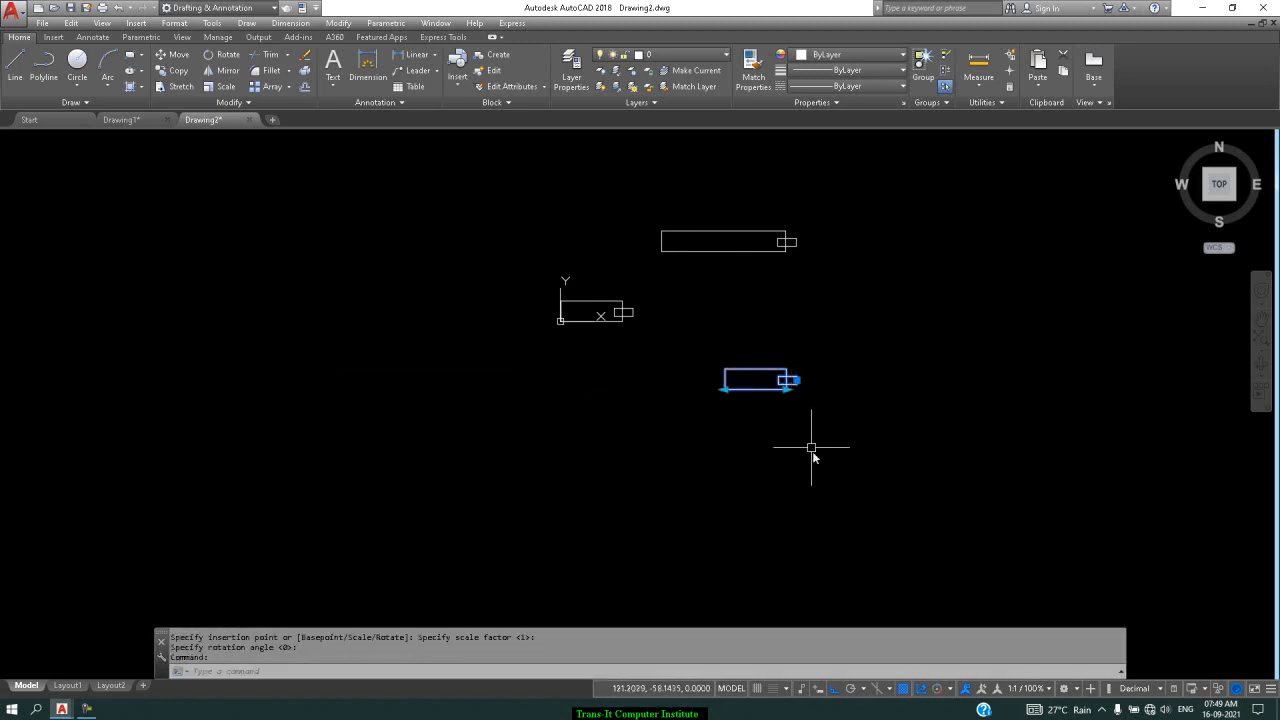
scroll(795, 396, "up", 2)
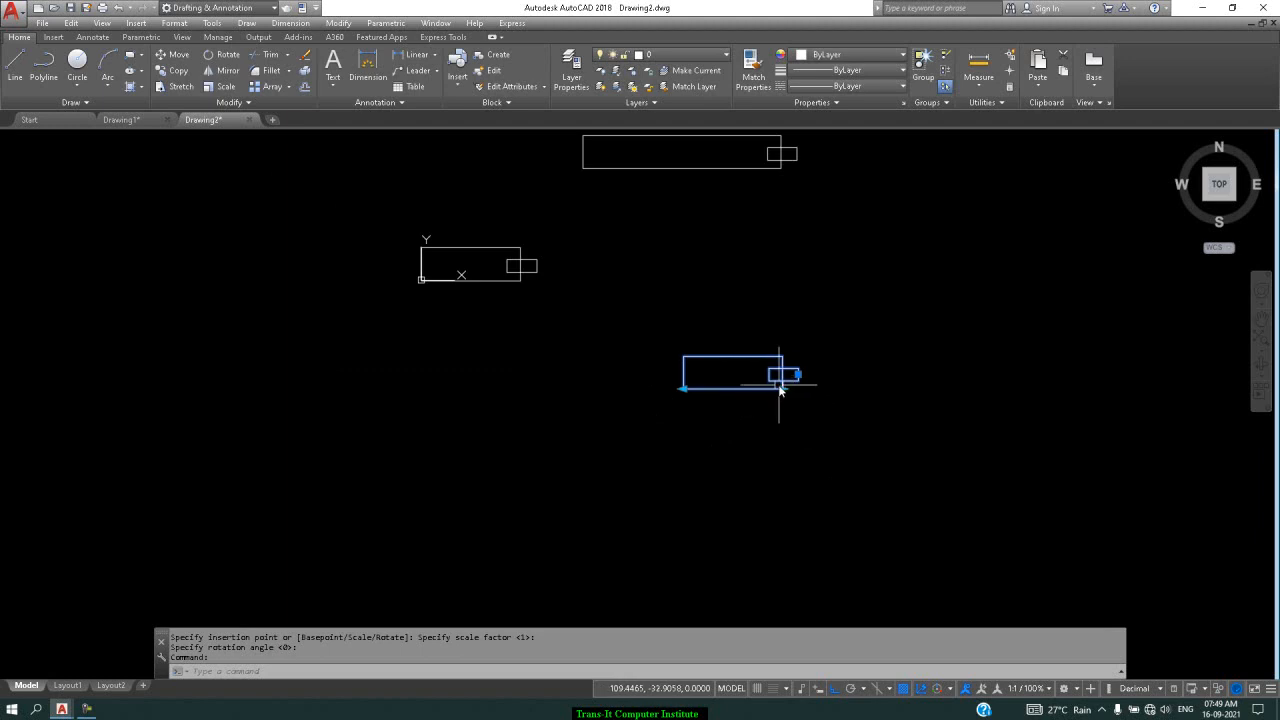
Drag the lower linear block's right grip rightward twice, enlarging it several times
left_click(781, 389)
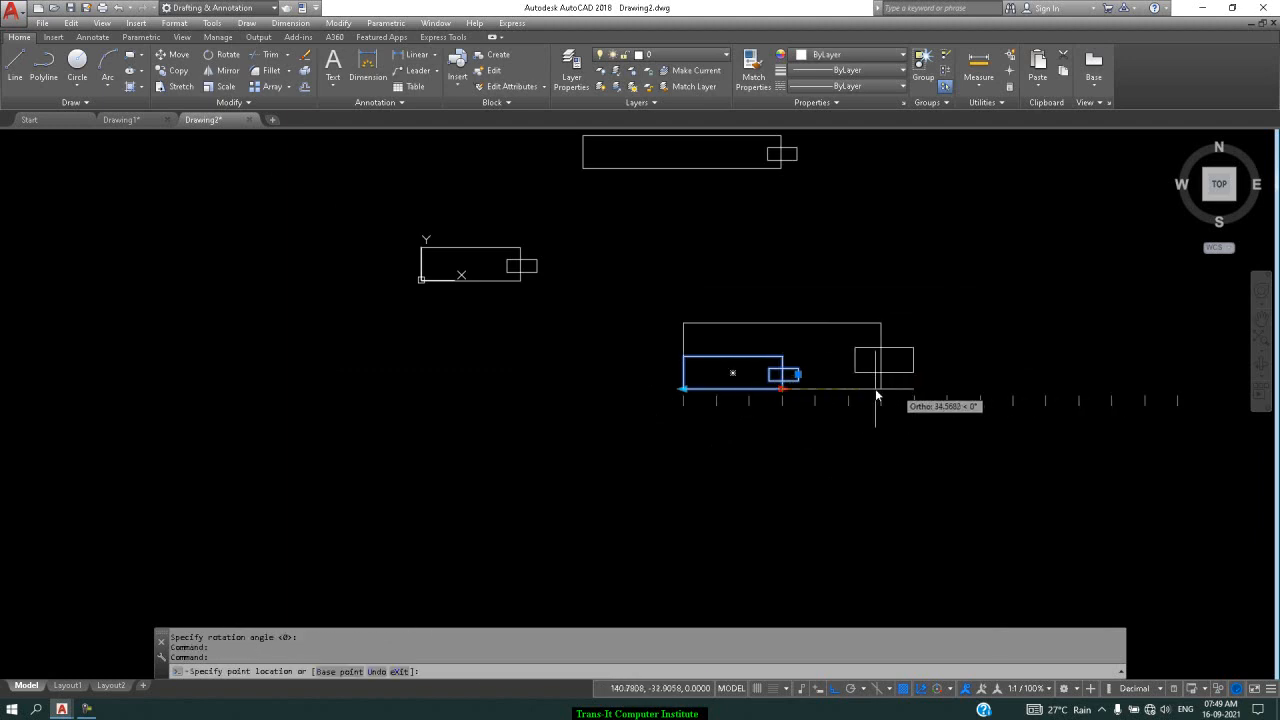
left_click(948, 388)
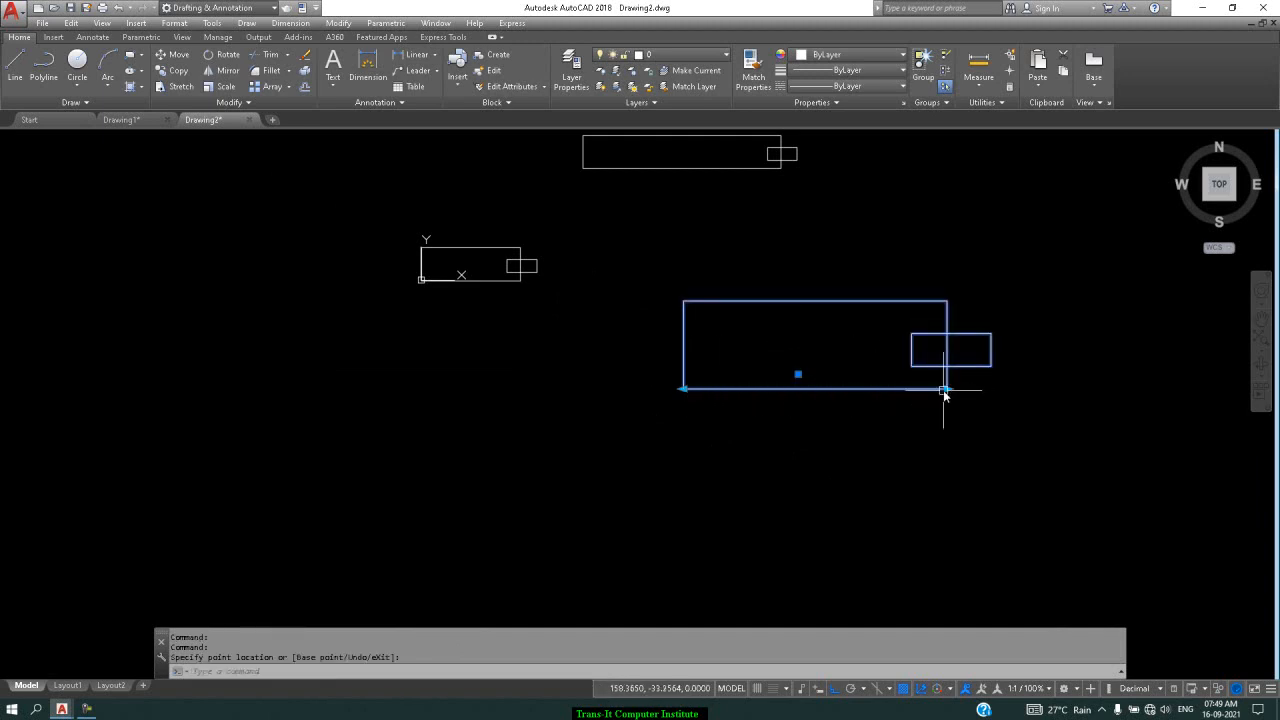
left_click(947, 389)
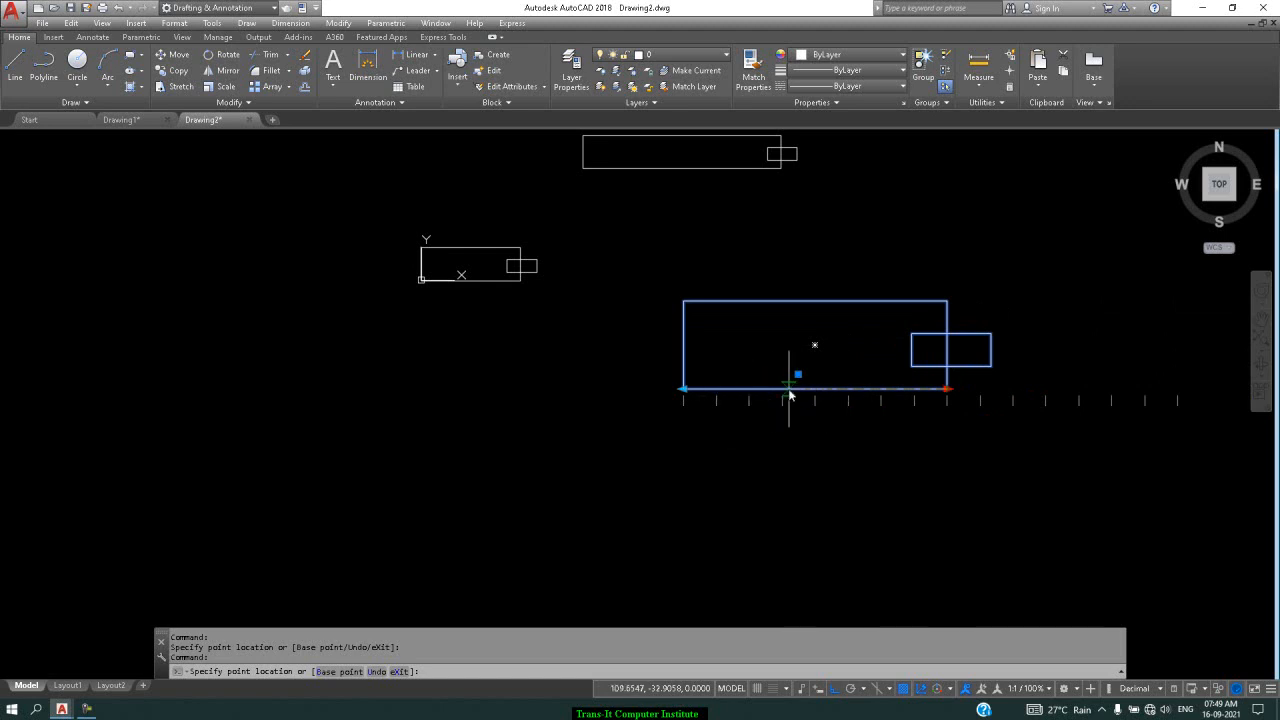
left_click(1037, 398)
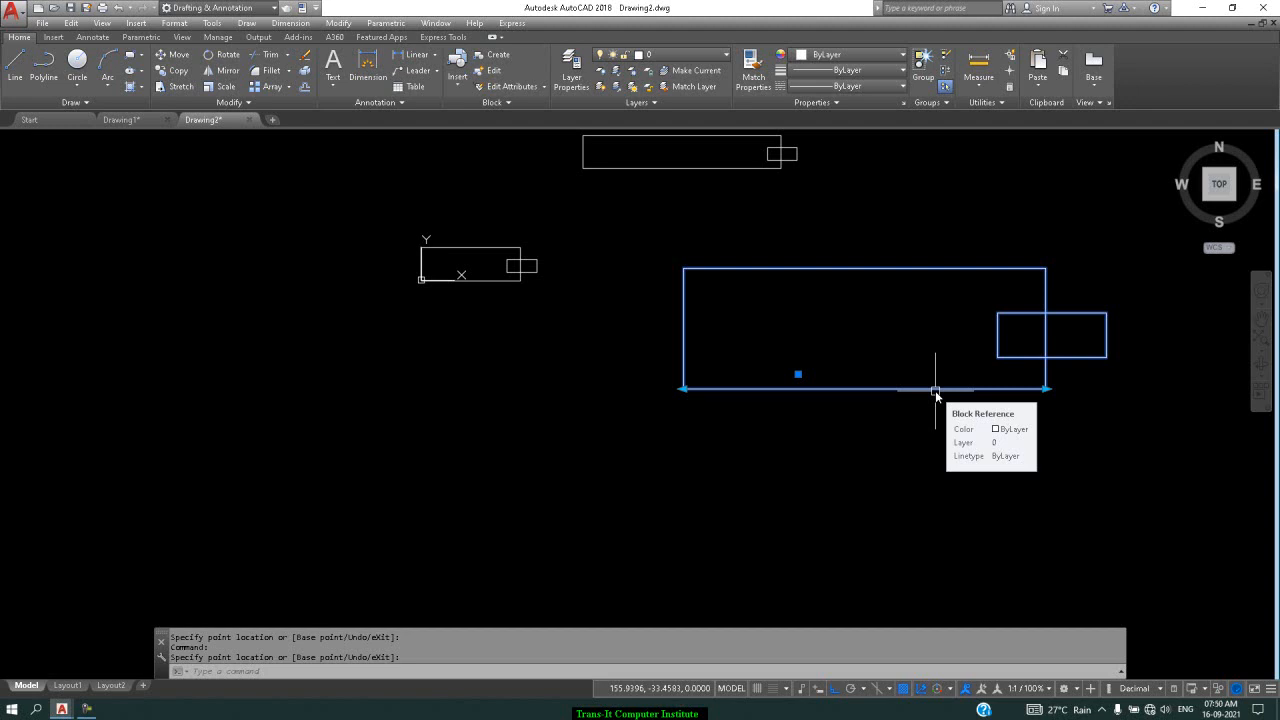
key("Escape")
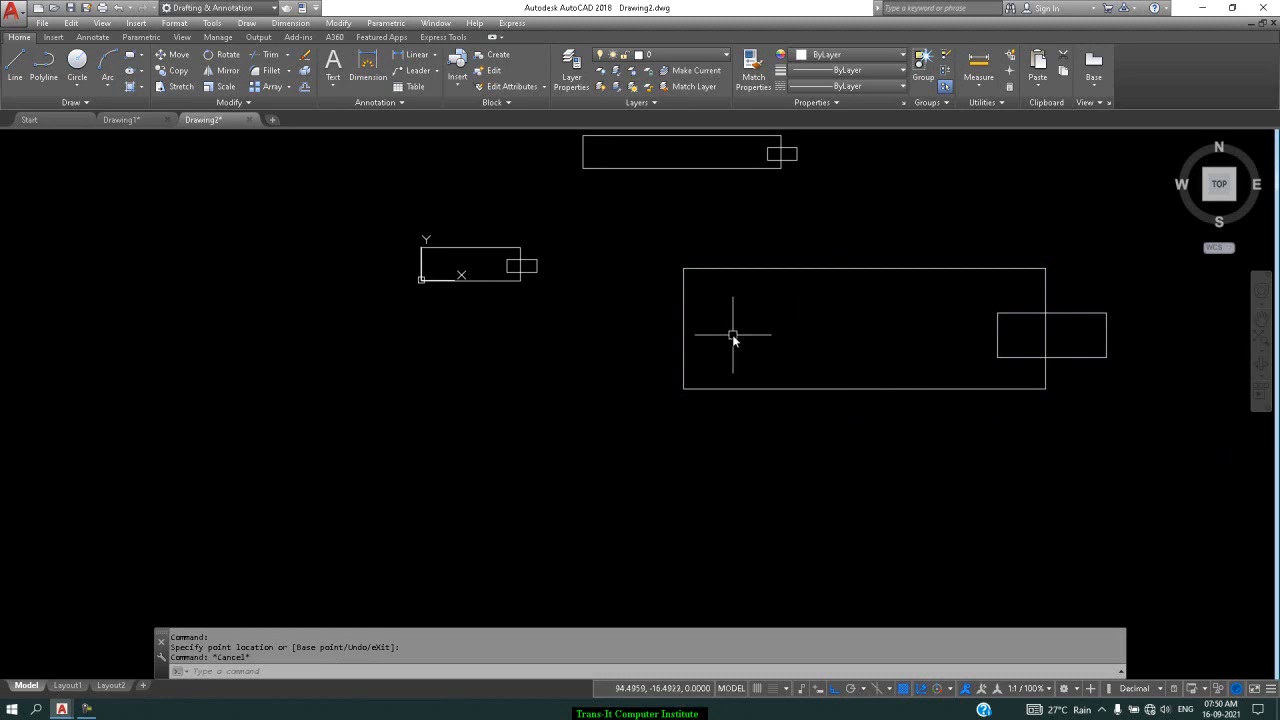
type("b")
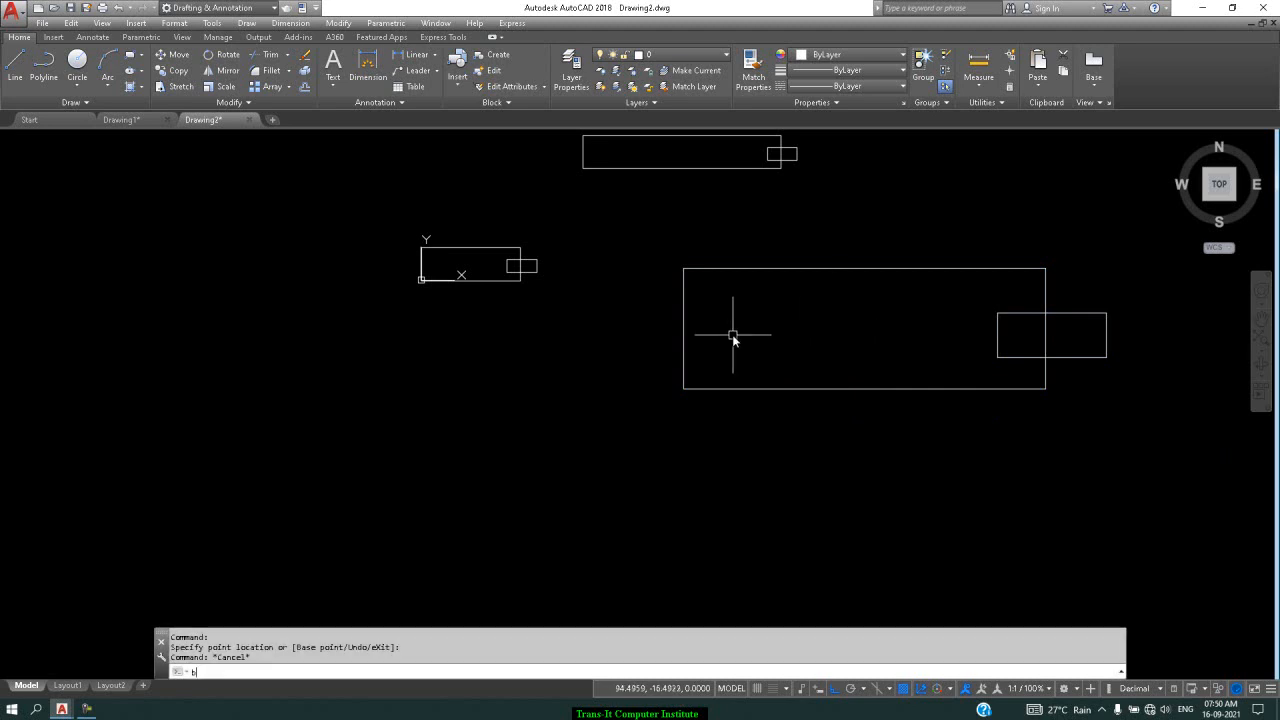
key("BackSpace")
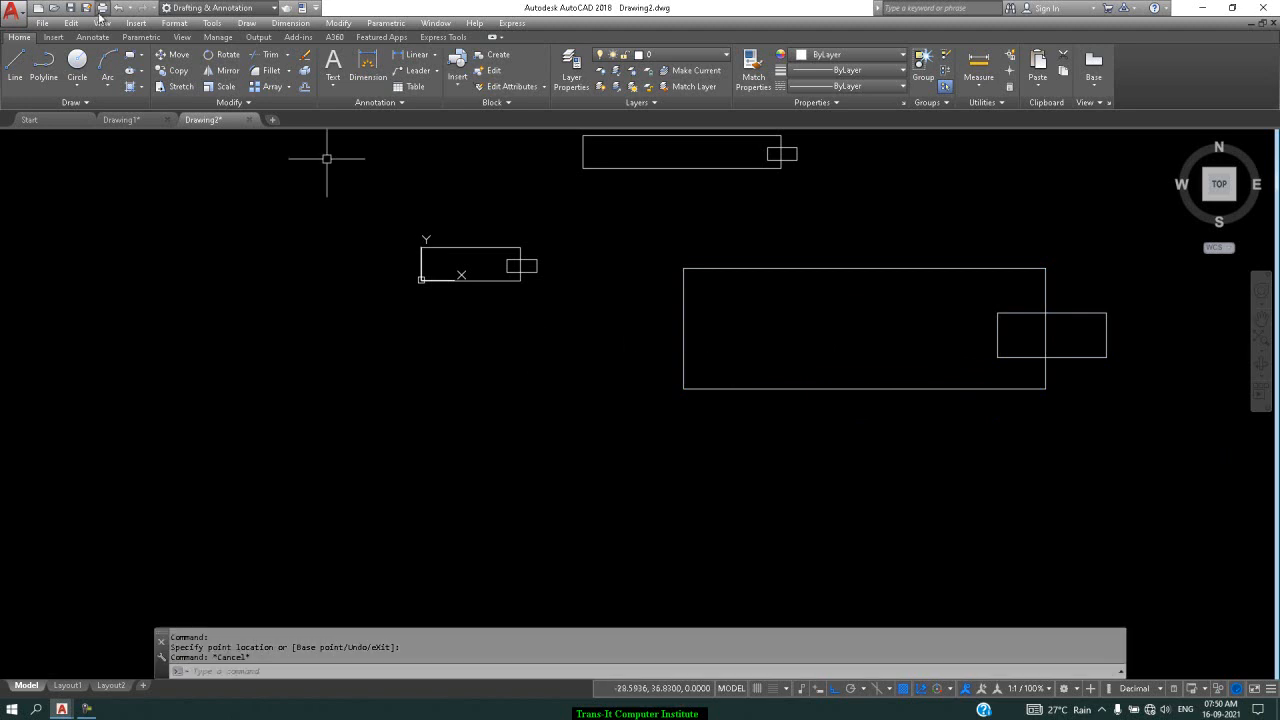
left_click(129, 122)
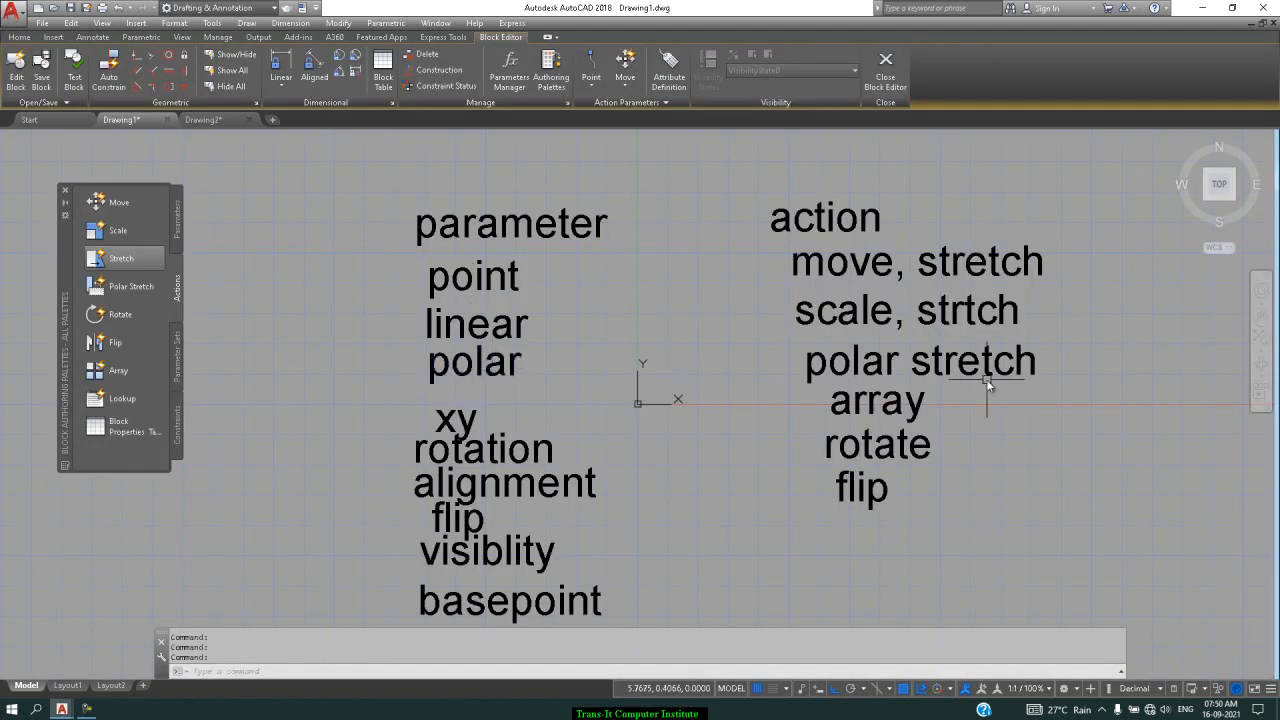
left_click(238, 126)
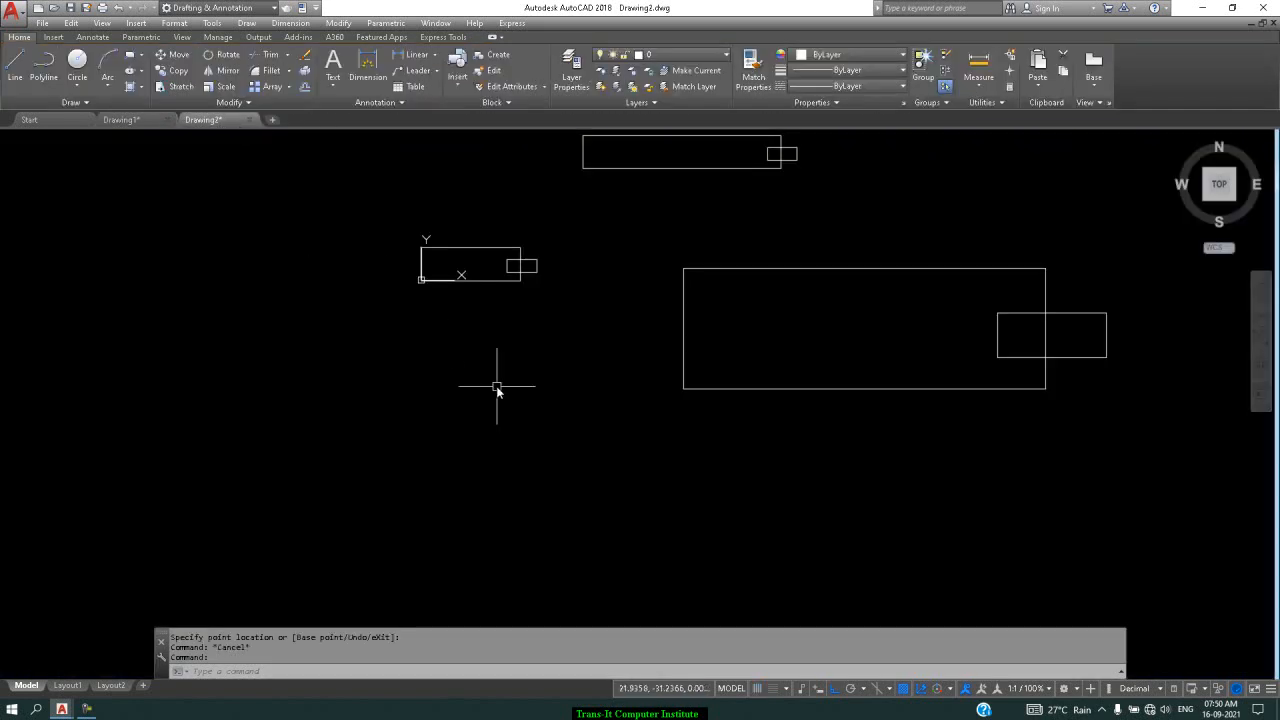
Define block 'polar' from the small rectangle pair, base at its left-edge midpoint, opening in Block Editor
type("b")
key("Return")
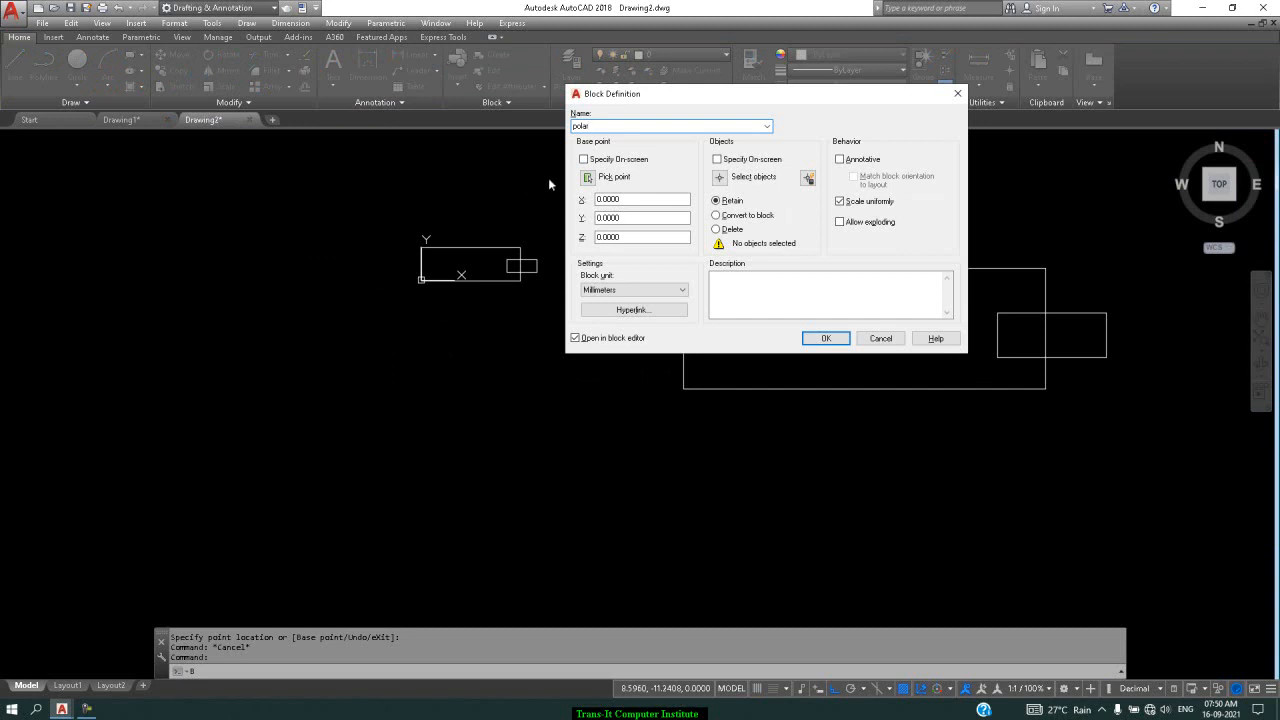
left_click(588, 177)
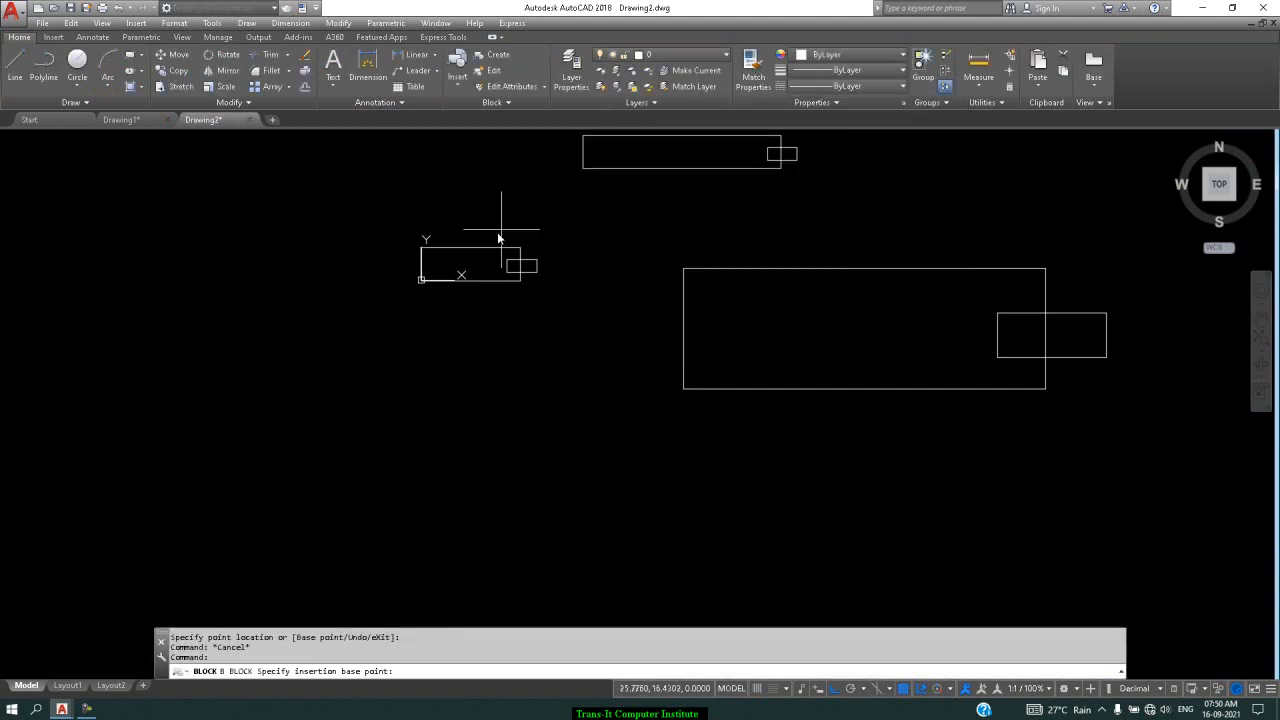
left_click(422, 266)
left_click(710, 177)
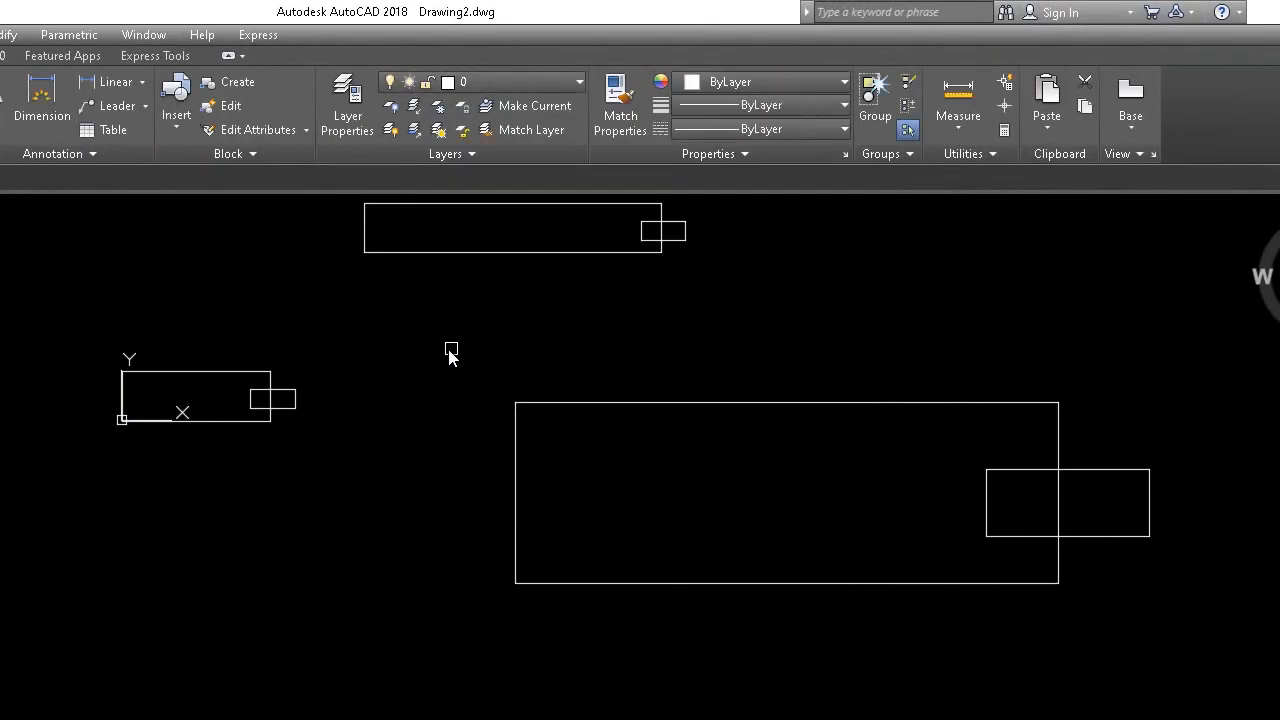
left_click(369, 337)
left_click(1, 543)
key("Return")
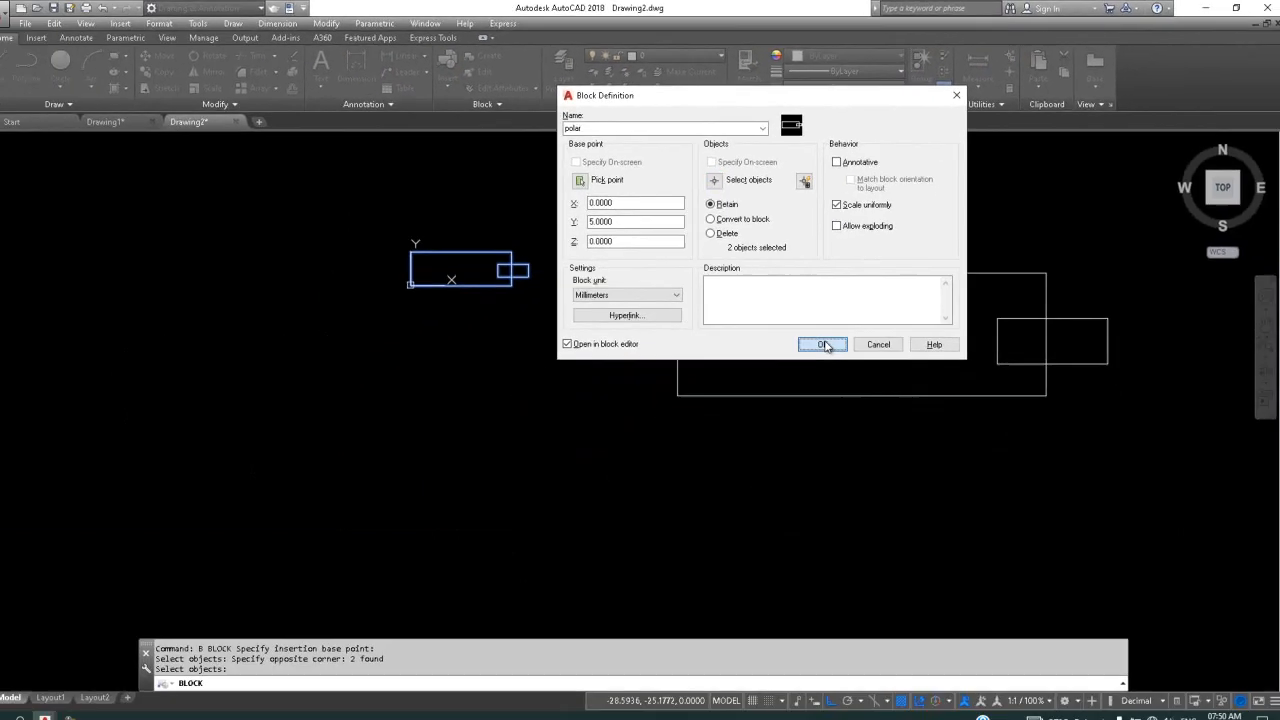
left_click(729, 507)
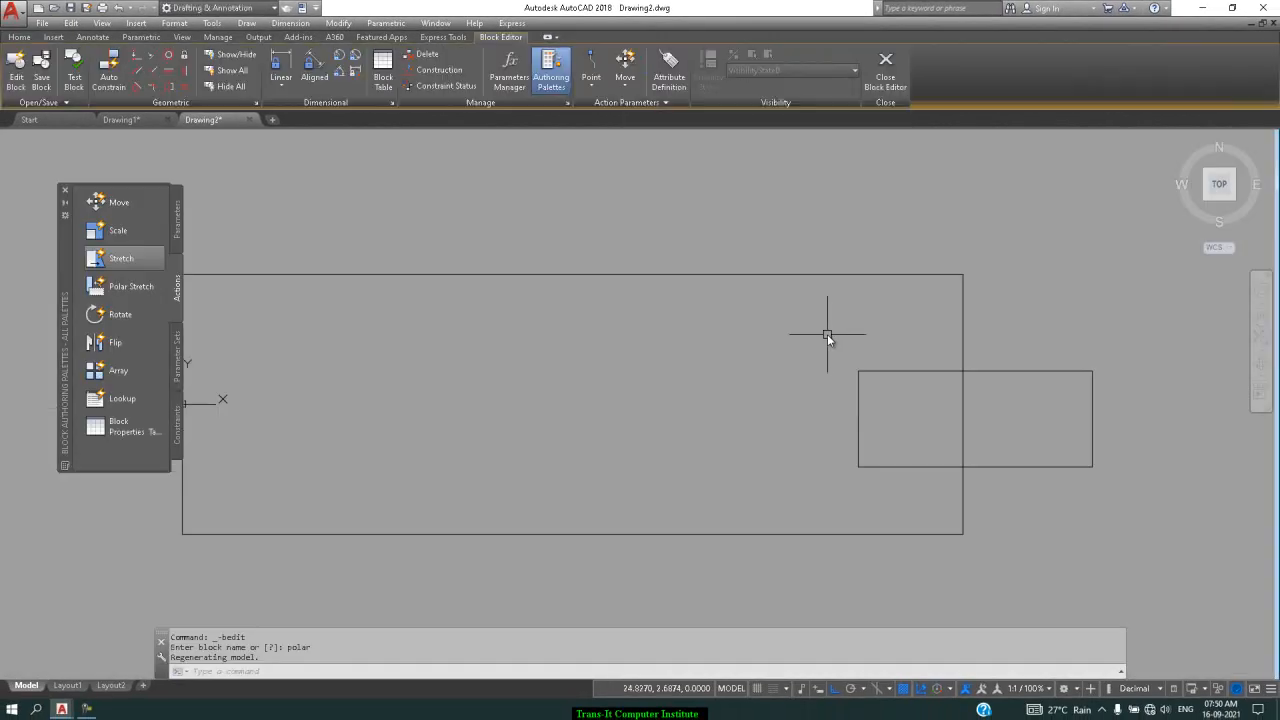
Start a polar parameter whose distance steps in increments of 10 from 0 to 150
scroll(723, 287, "down", 4)
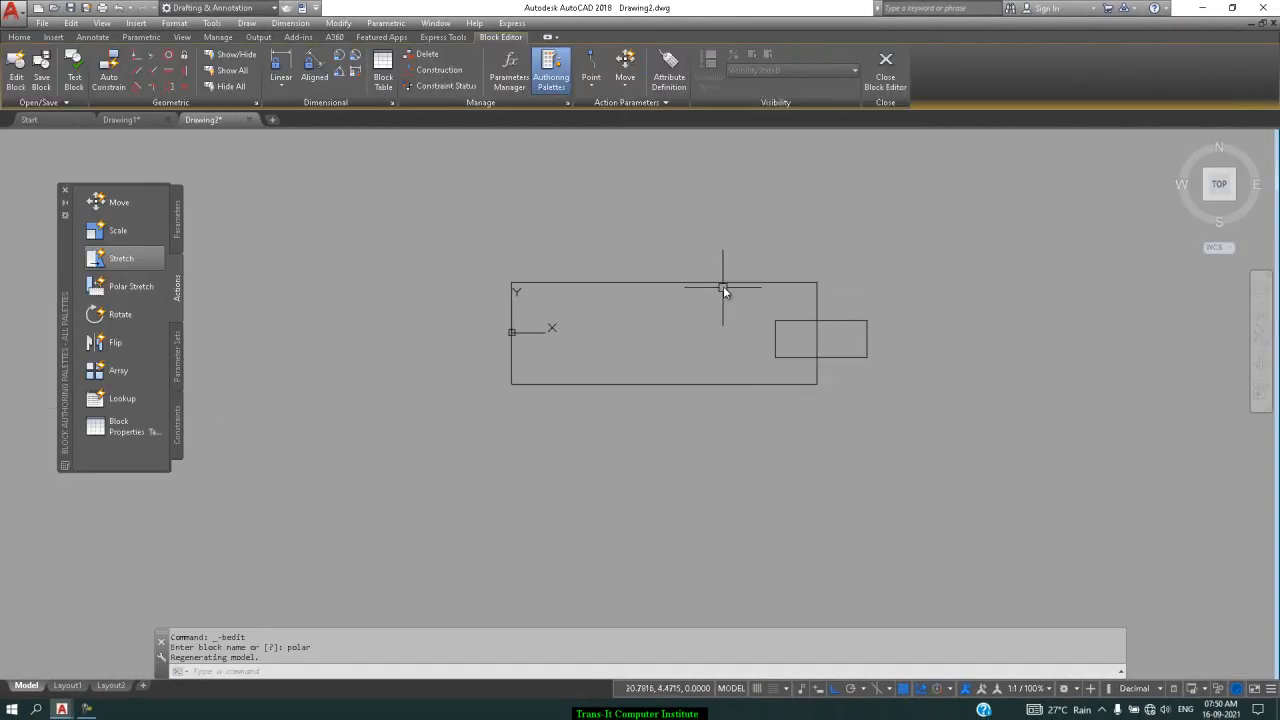
left_click(178, 215)
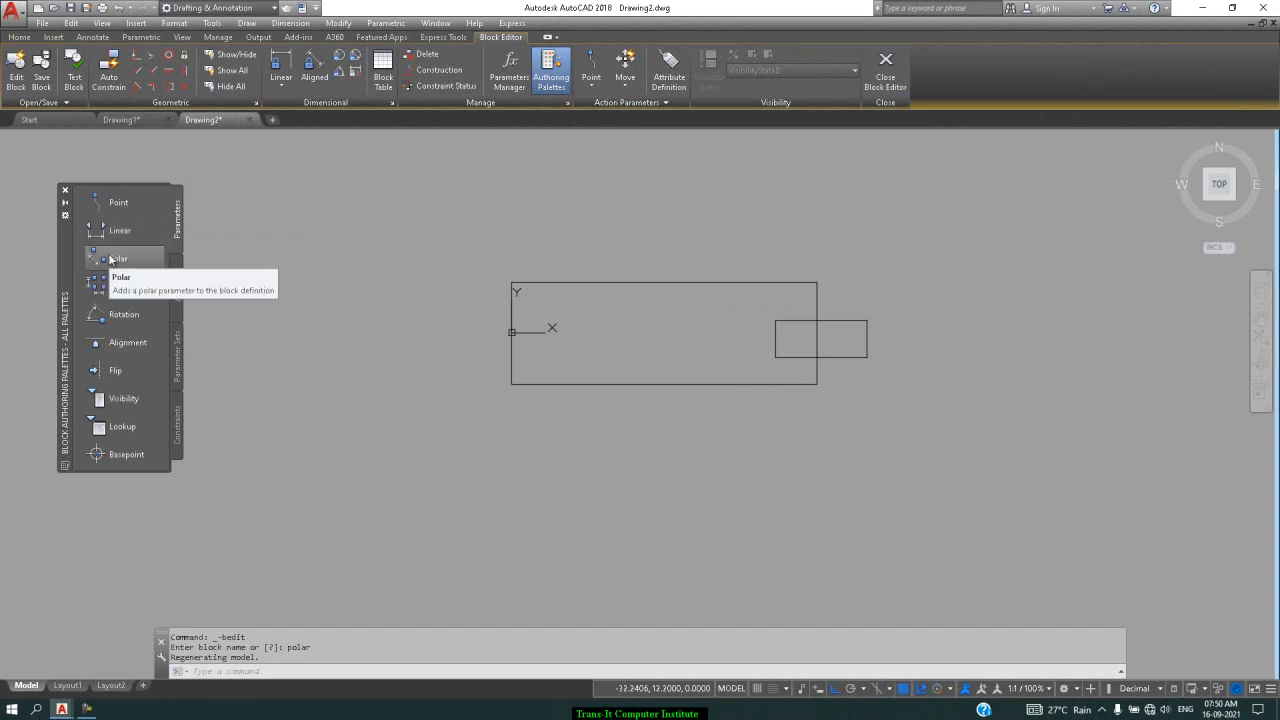
left_click(111, 259)
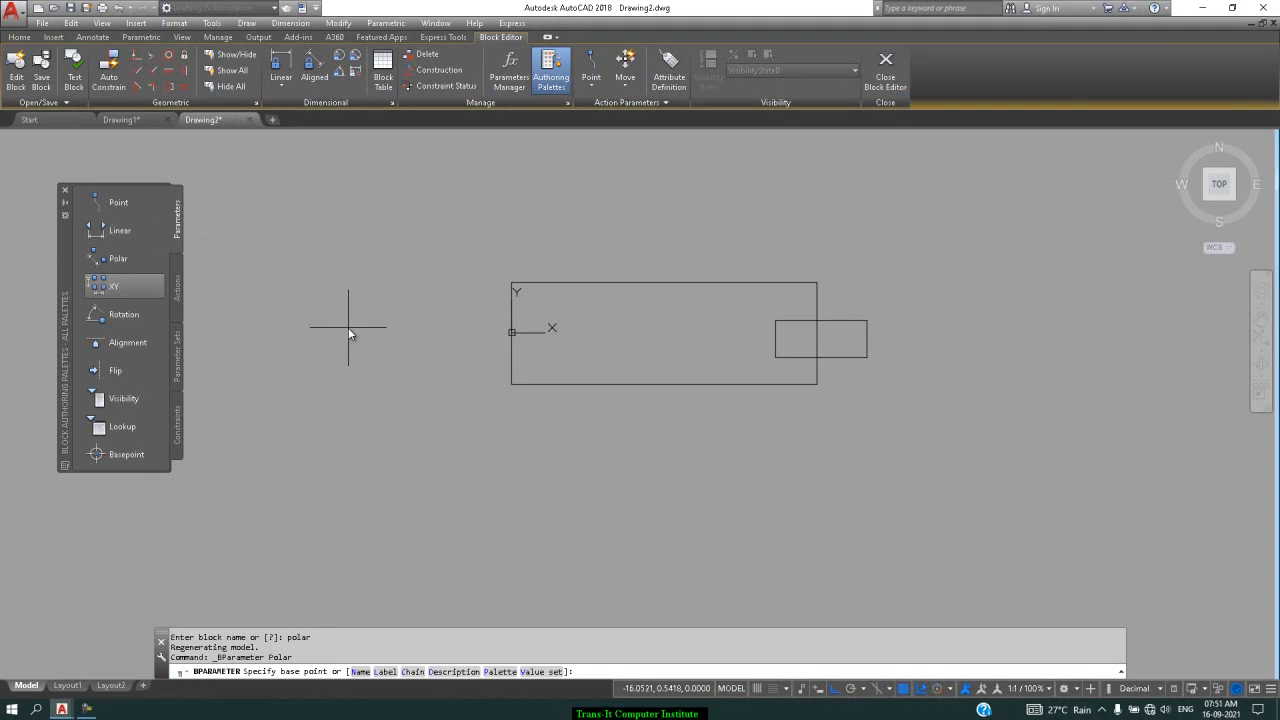
left_click(538, 672)
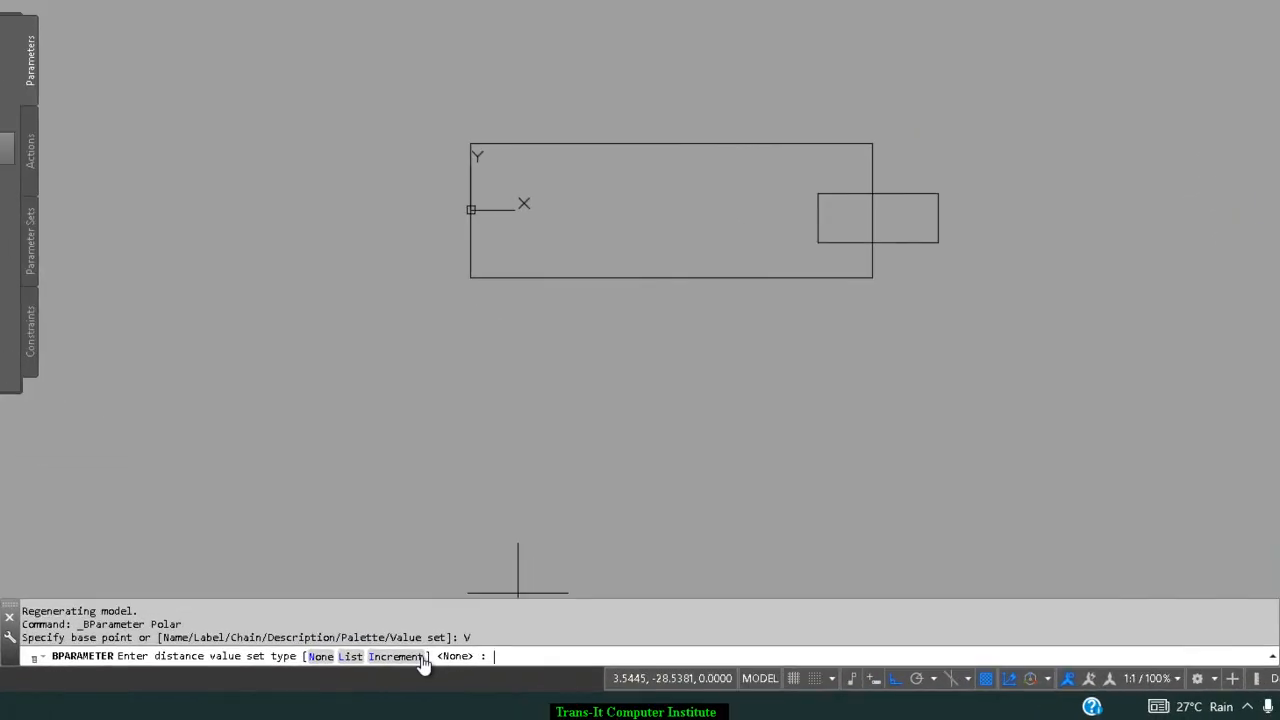
left_click(418, 657)
type("10")
key("Return")
type("0")
key("Return")
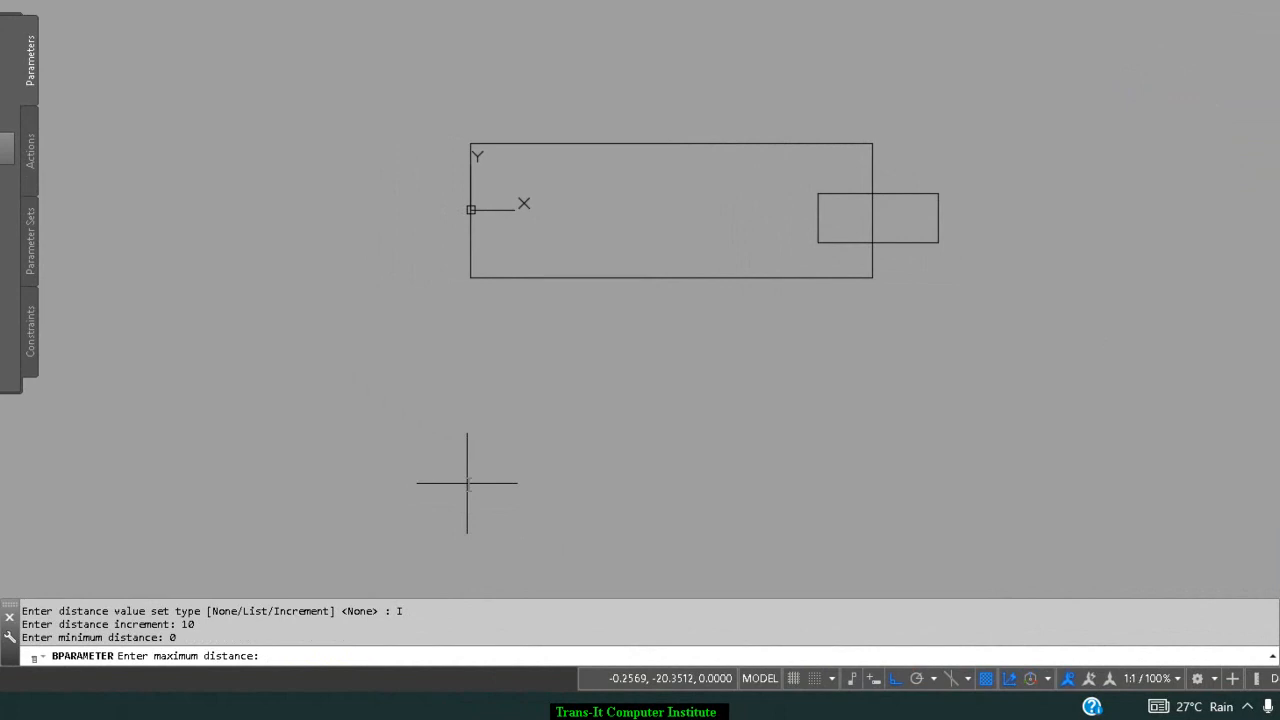
type("150")
key("Return")
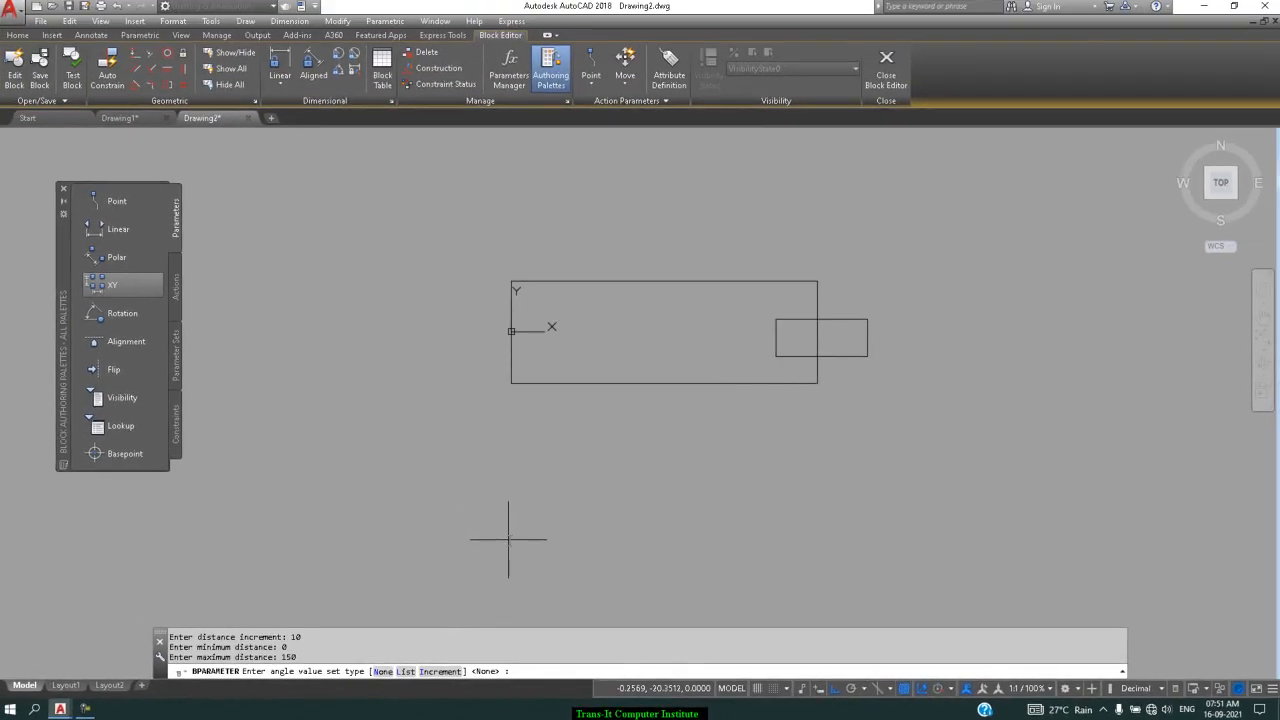
Limit the angle to 10° steps up to 180°, span the bottom edge, and place the Distance1 label
left_click(438, 672)
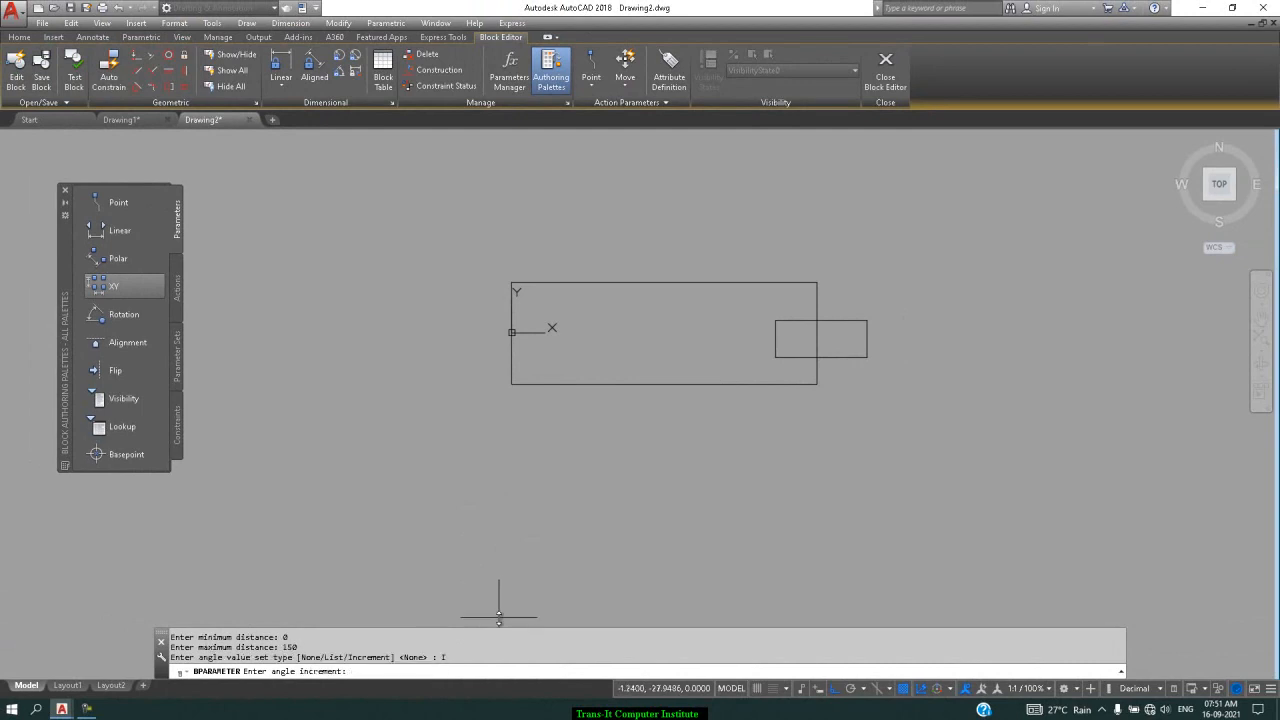
key("Return")
key("Return")
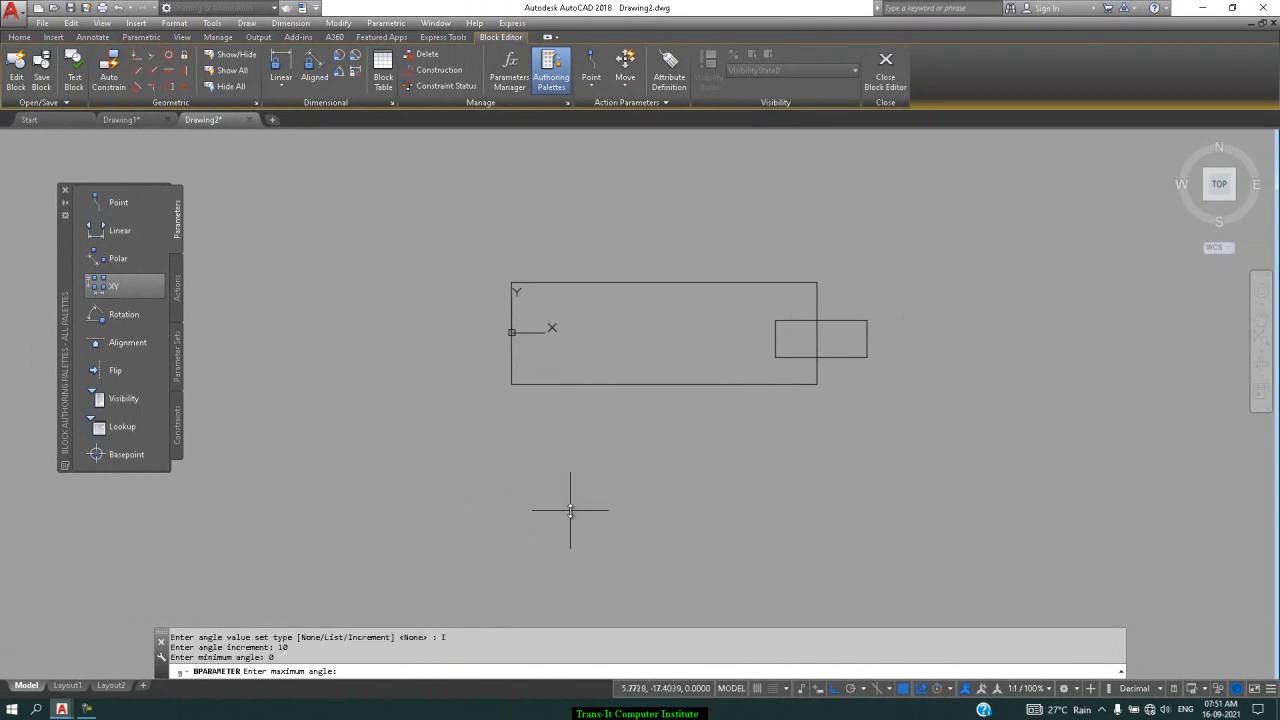
type("180")
key("Return")
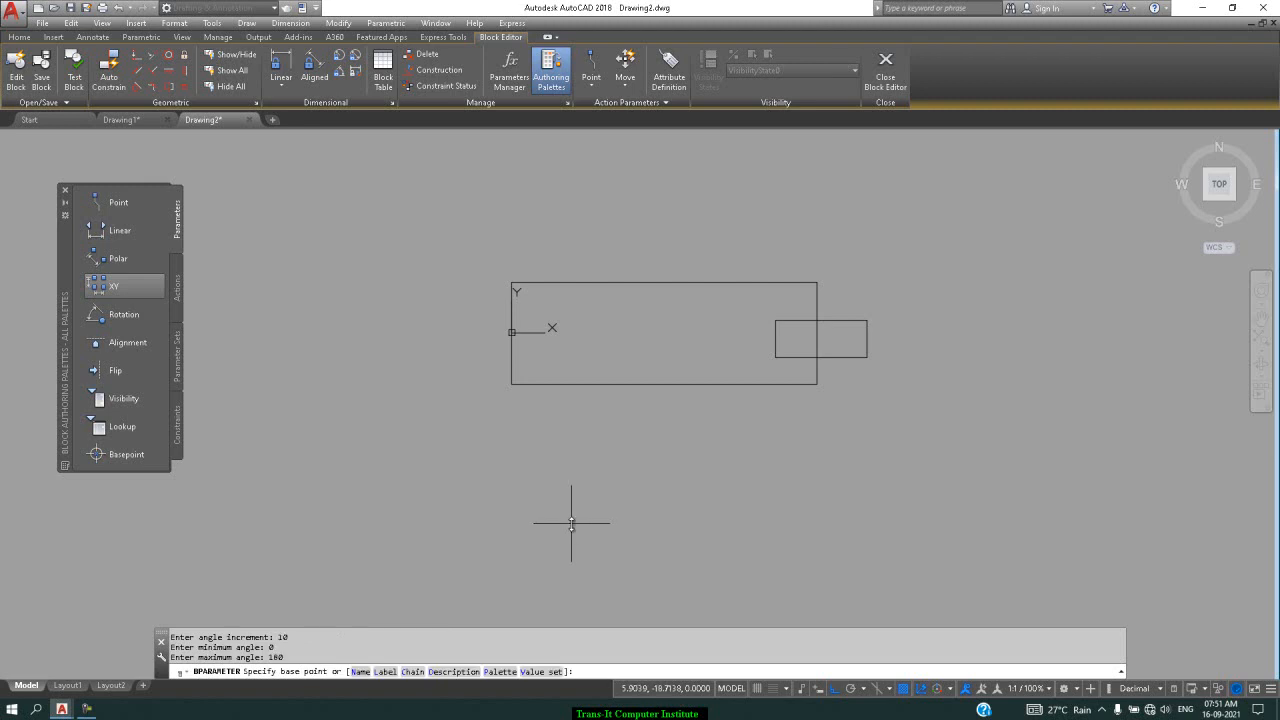
left_click(510, 382)
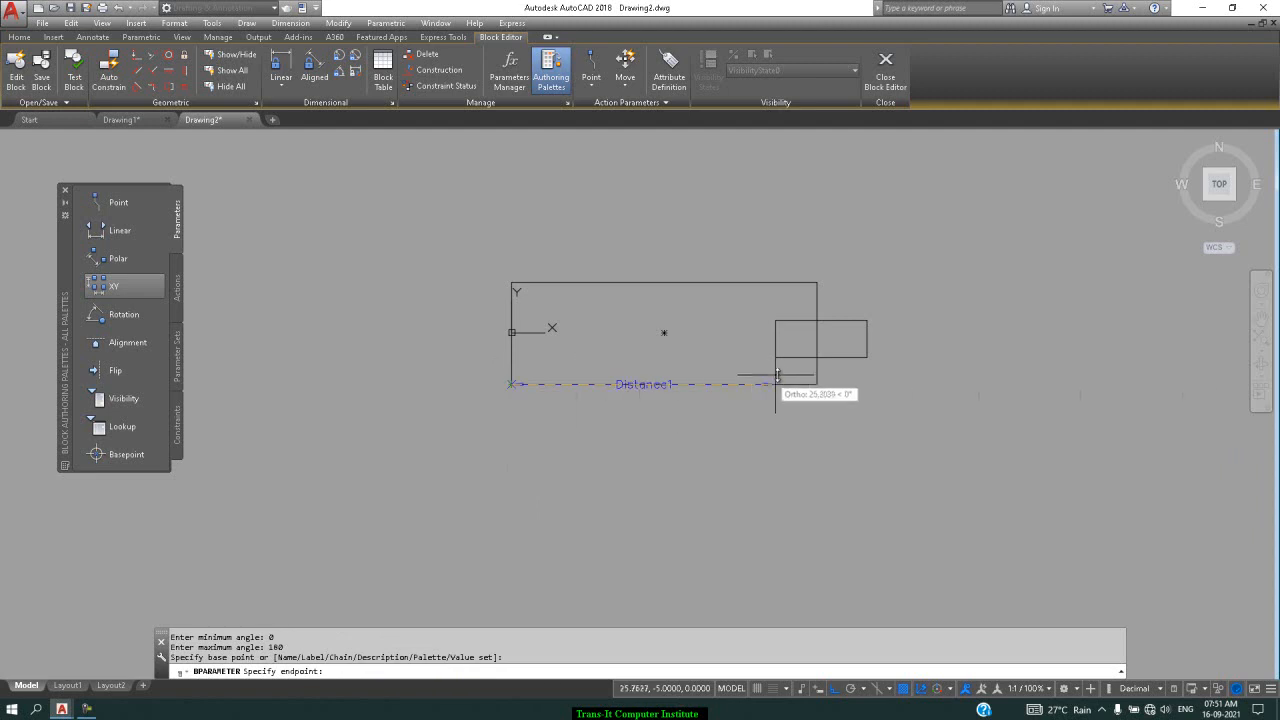
left_click(815, 385)
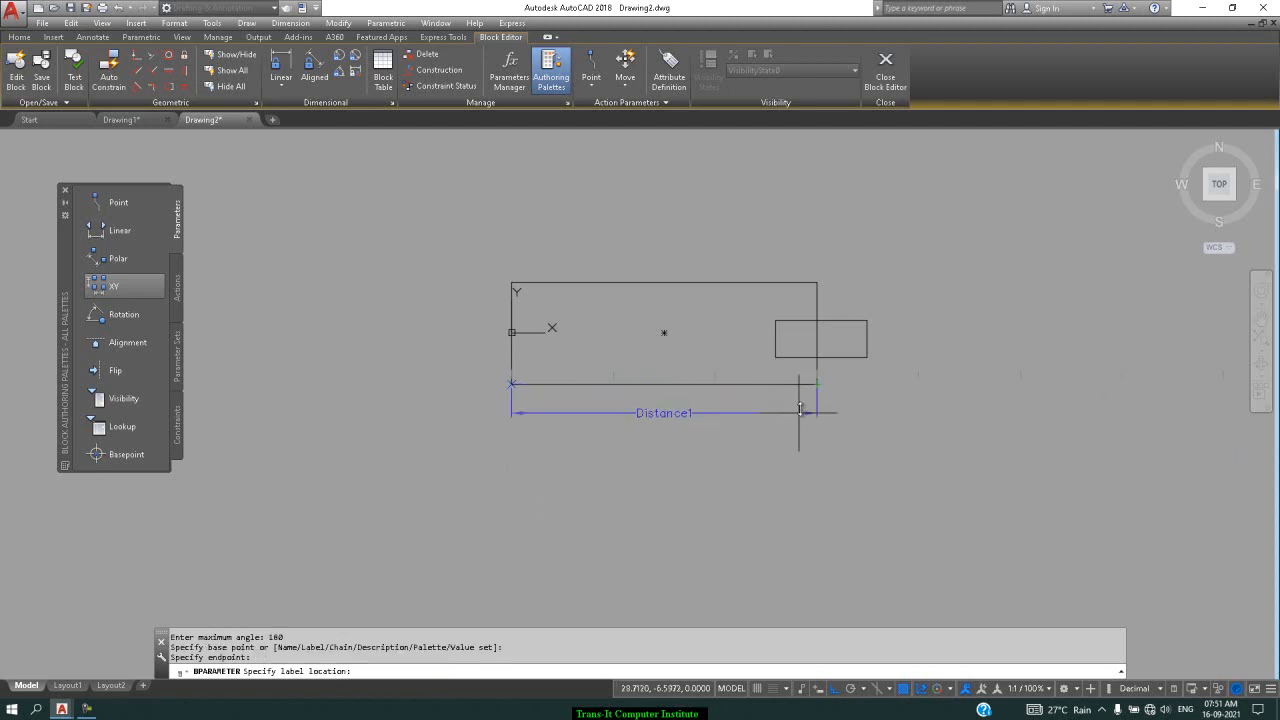
left_click(812, 419)
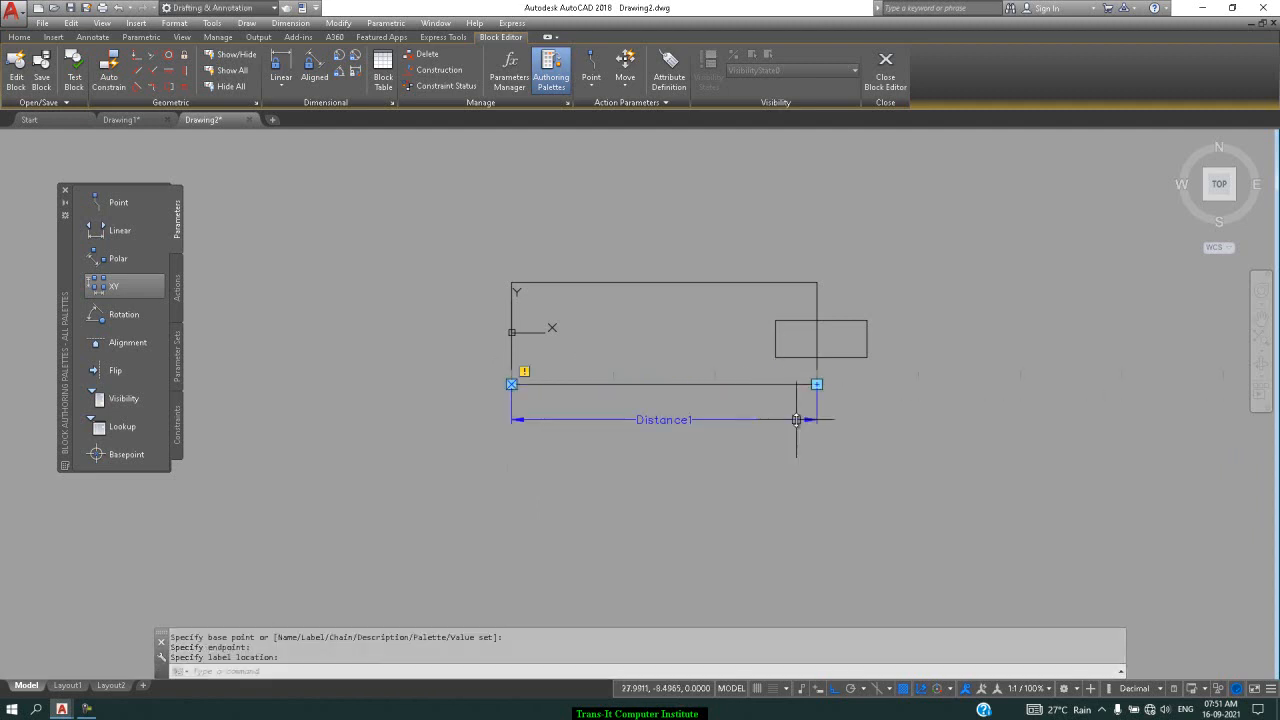
Add a Polar Stretch action on Distance1, framing its right end and choosing stretch and rotate-only objects
left_click(177, 295)
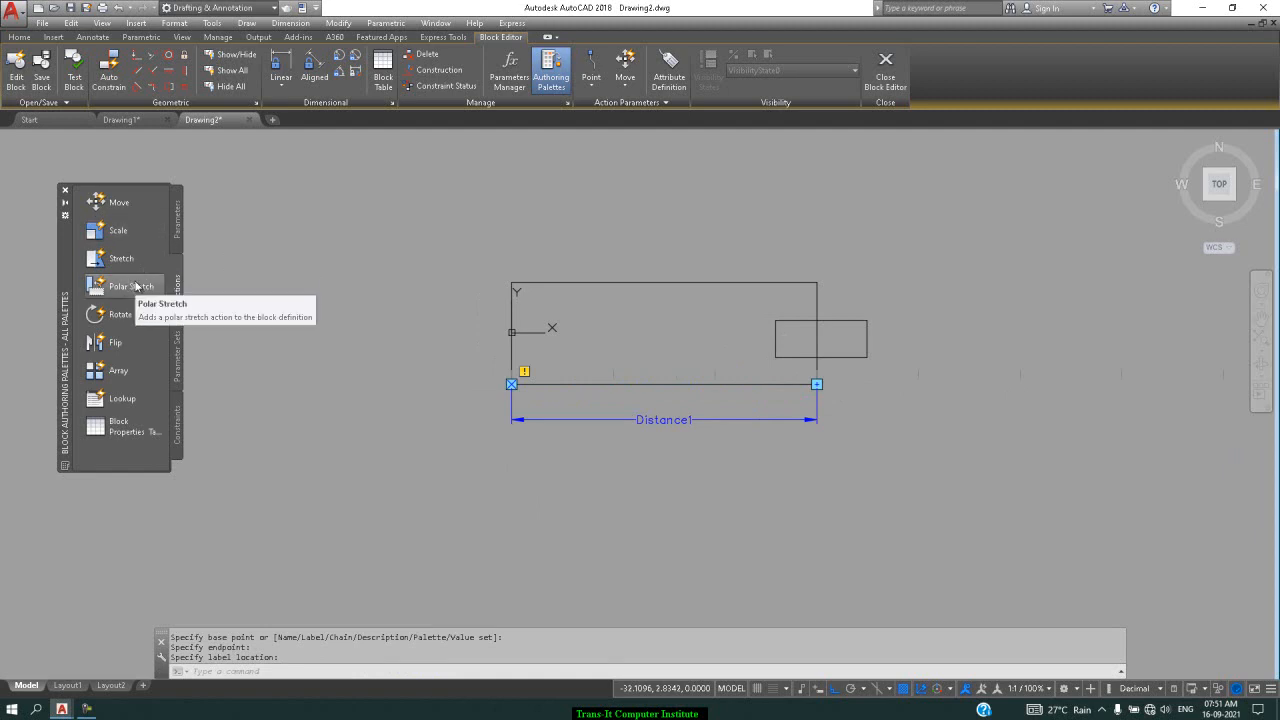
left_click(131, 287)
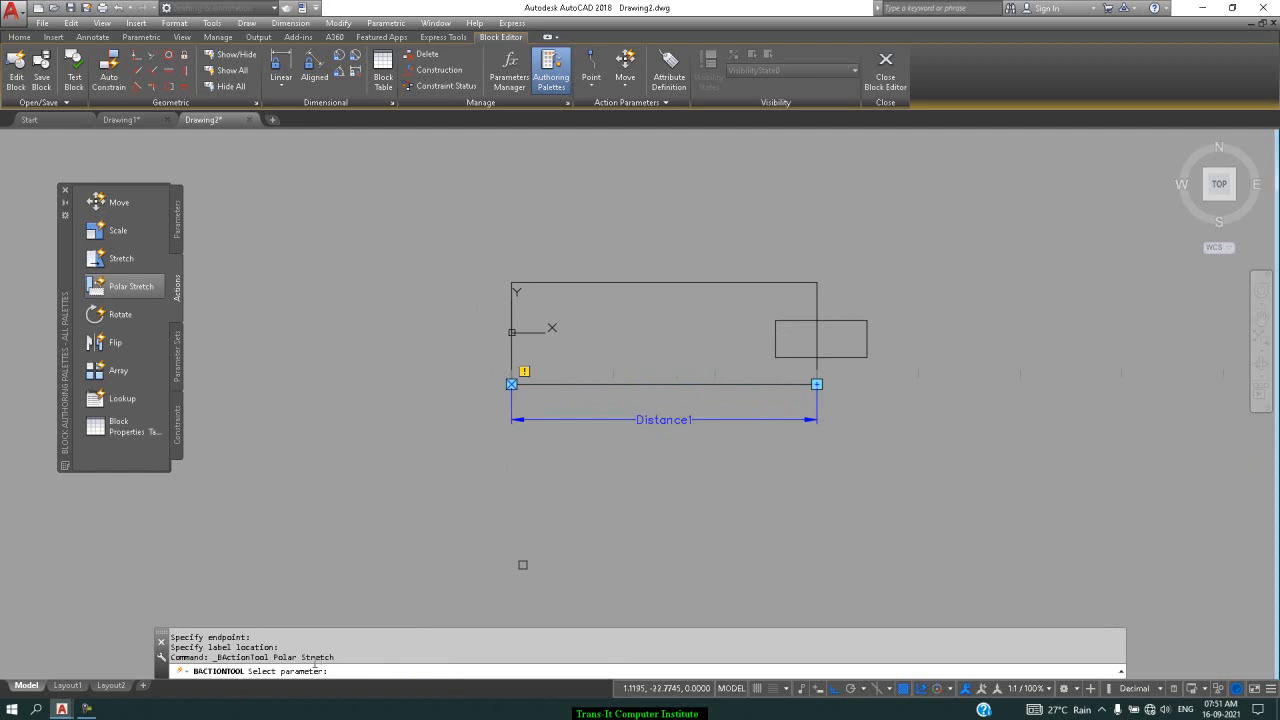
left_click(669, 418)
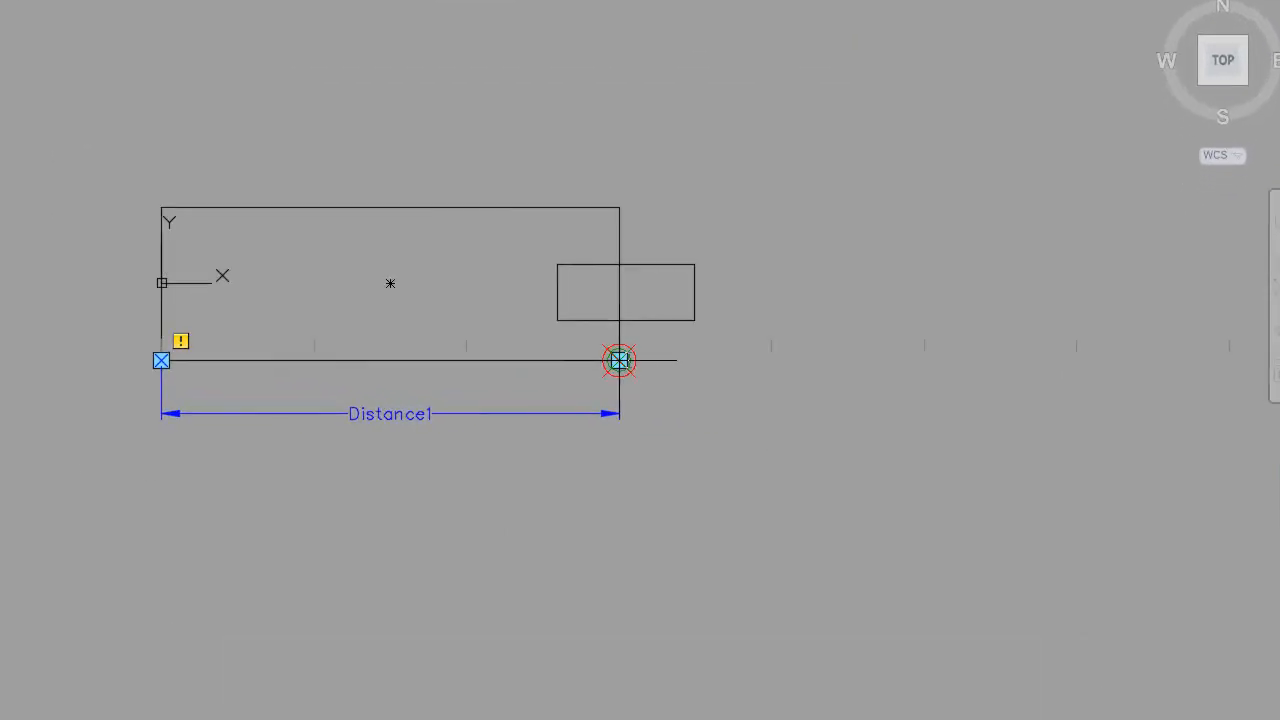
left_click(788, 102)
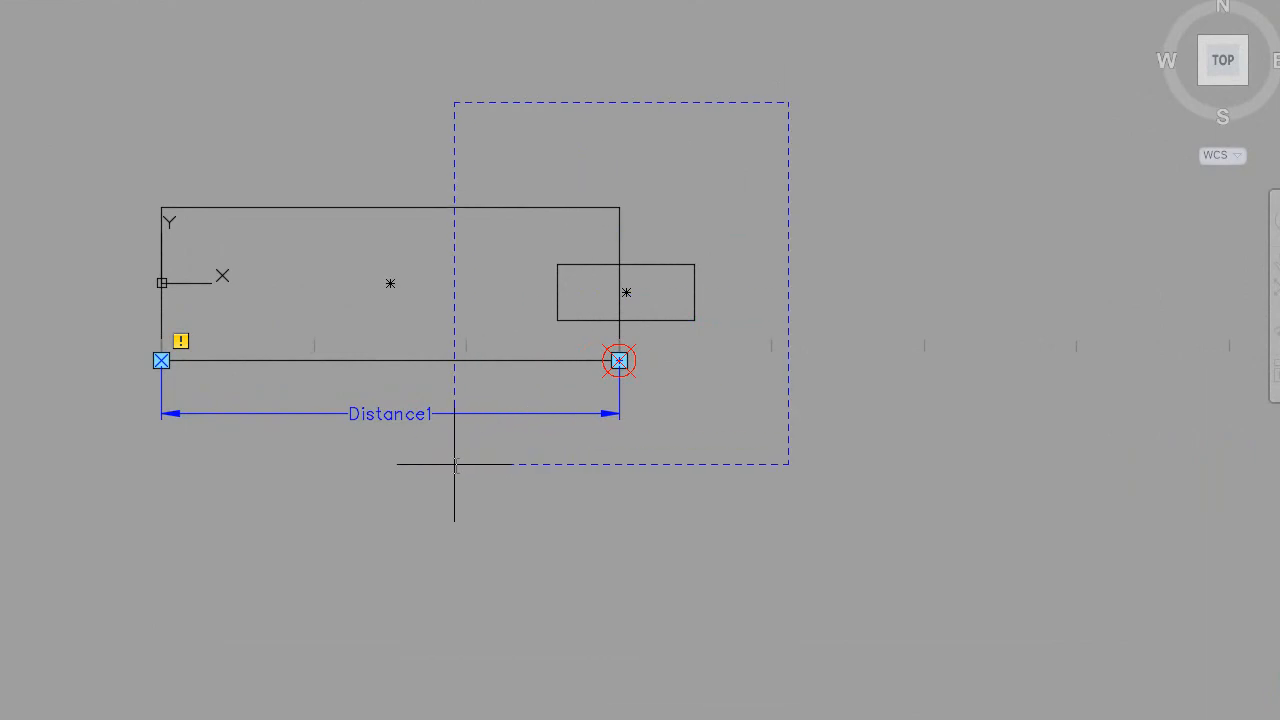
left_click(454, 464)
left_click(953, 3)
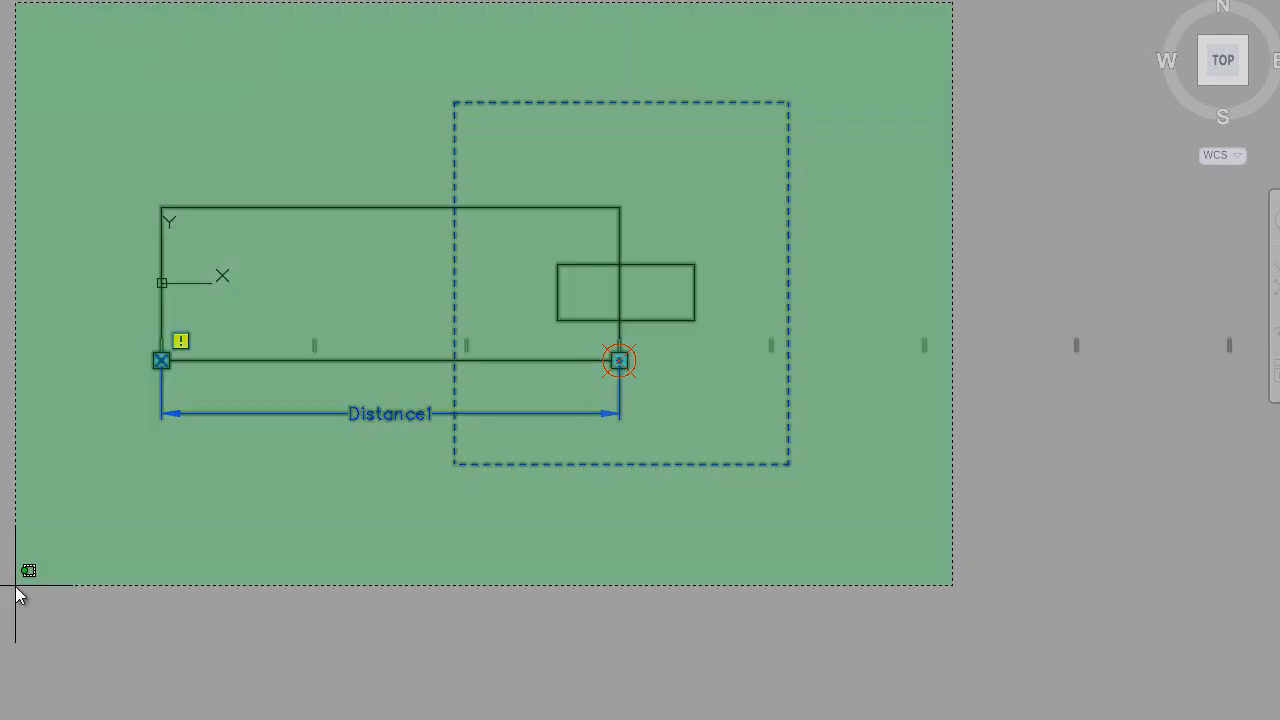
left_click(16, 588)
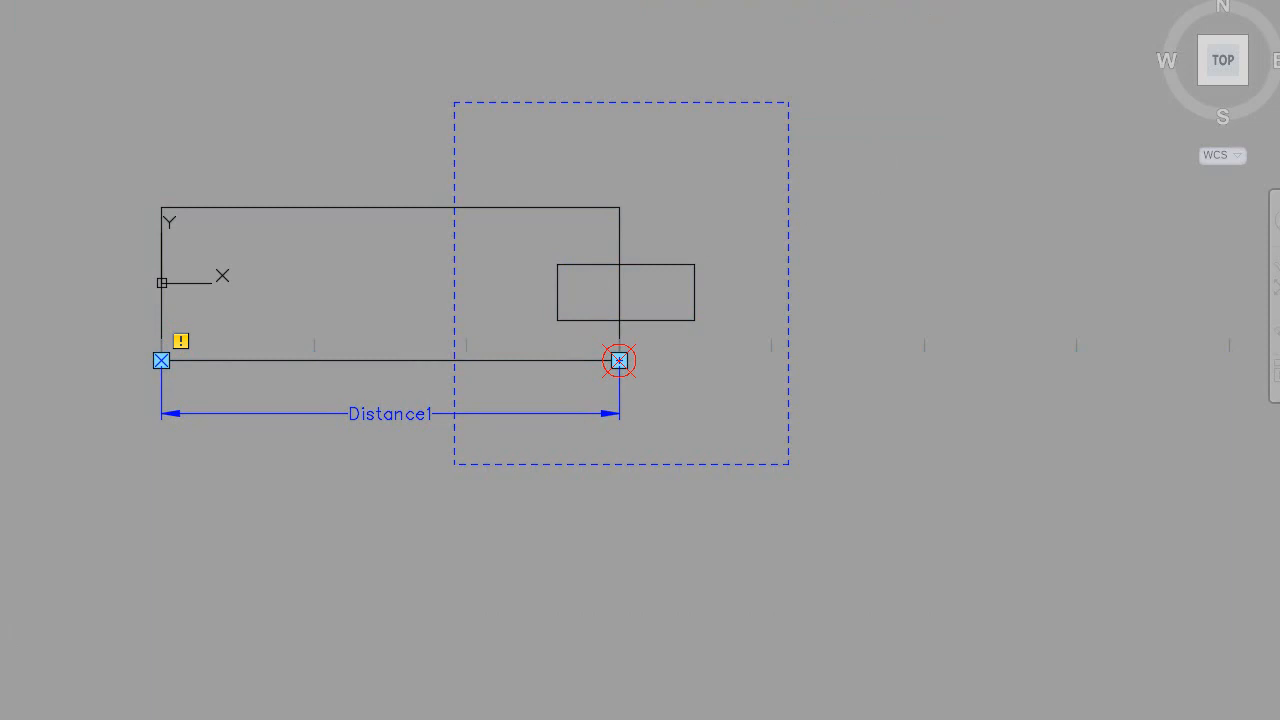
left_click(914, 9)
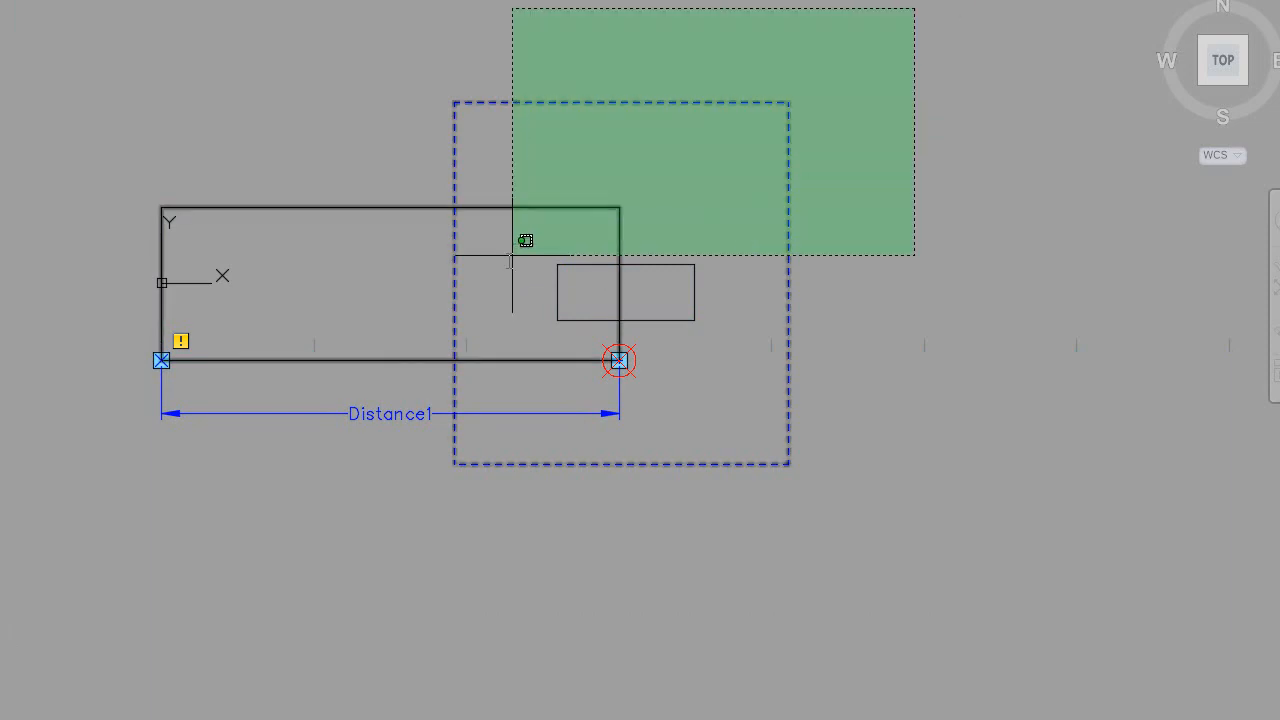
left_click(127, 476)
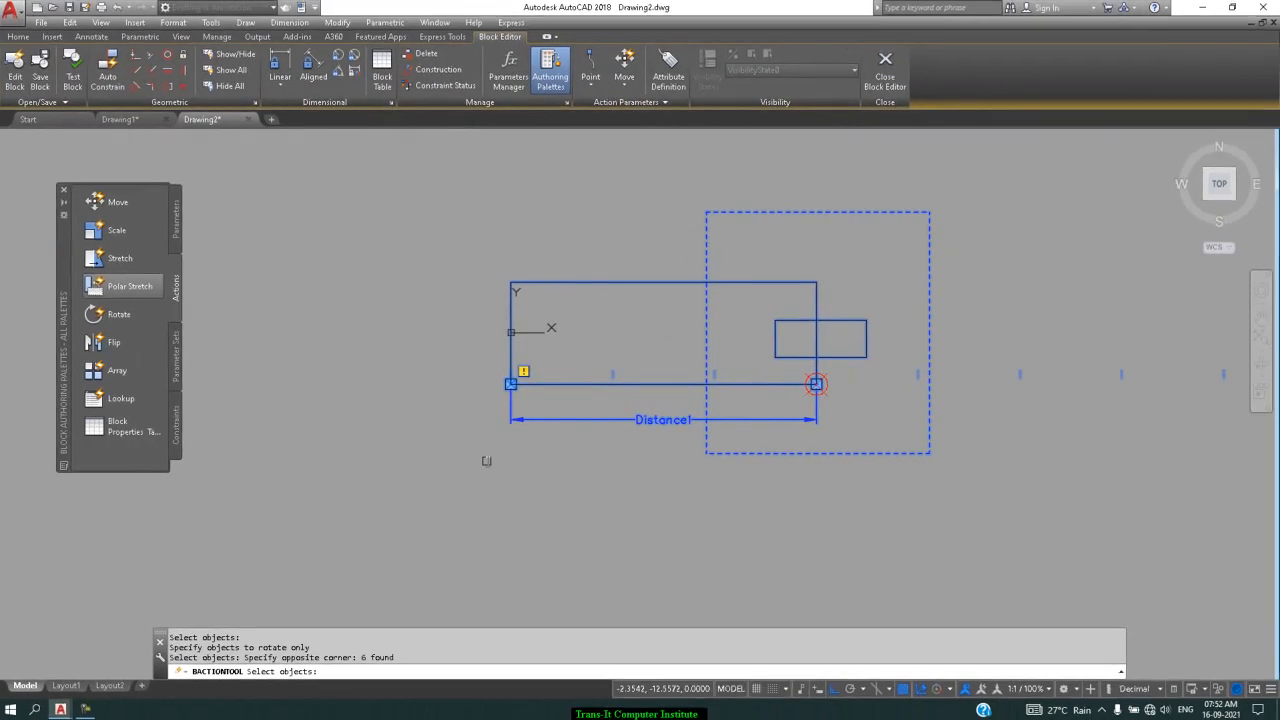
key("Return")
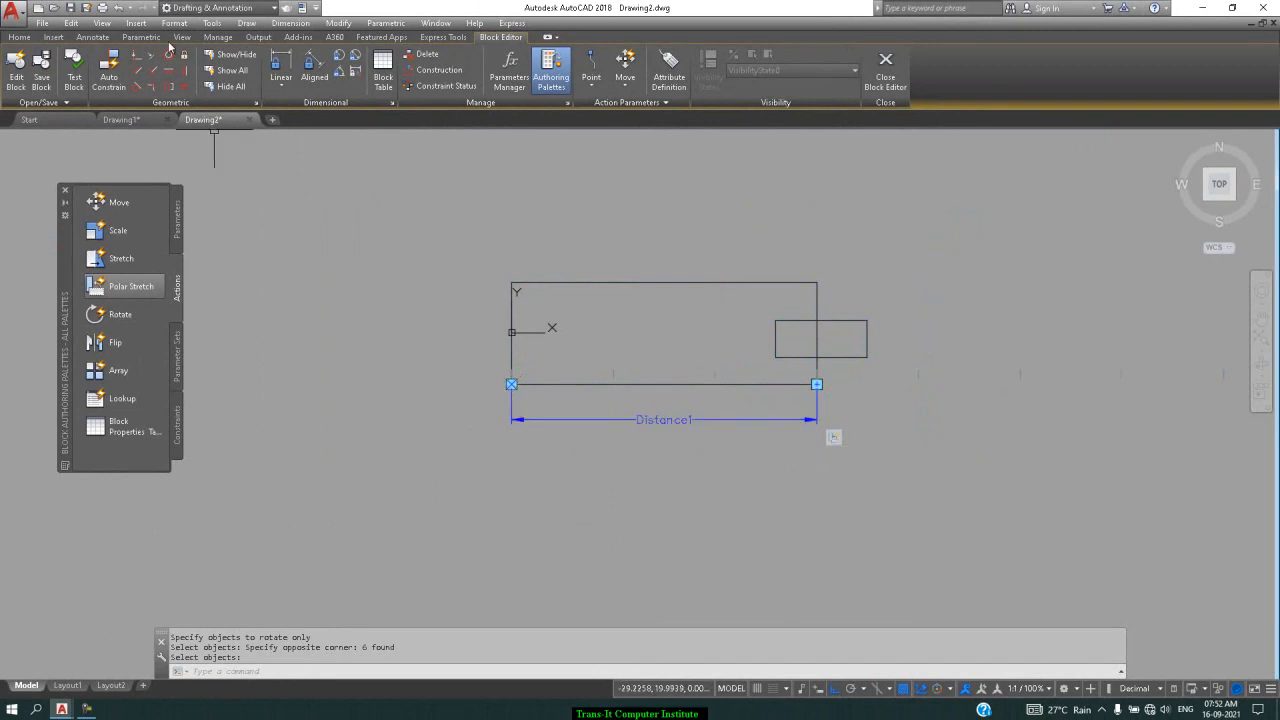
Save the polar block definition and close the Block Editor
left_click(43, 86)
left_click(885, 70)
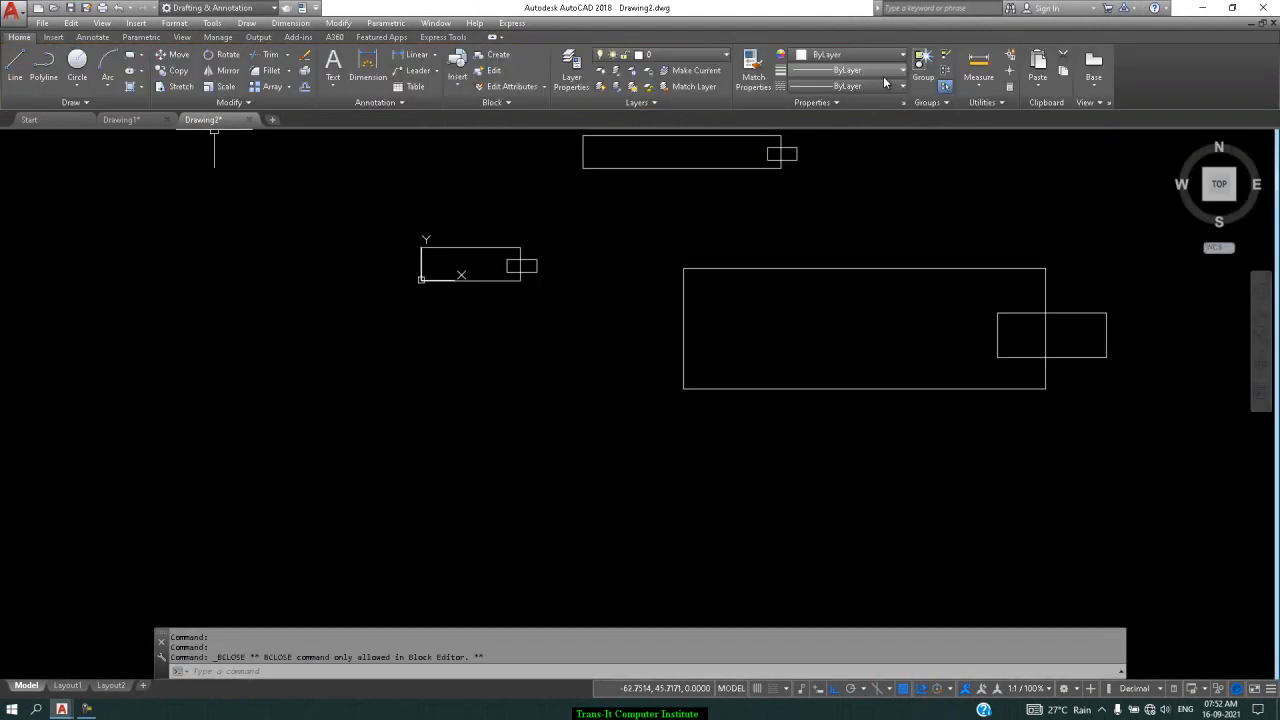
scroll(561, 270, "down", 4)
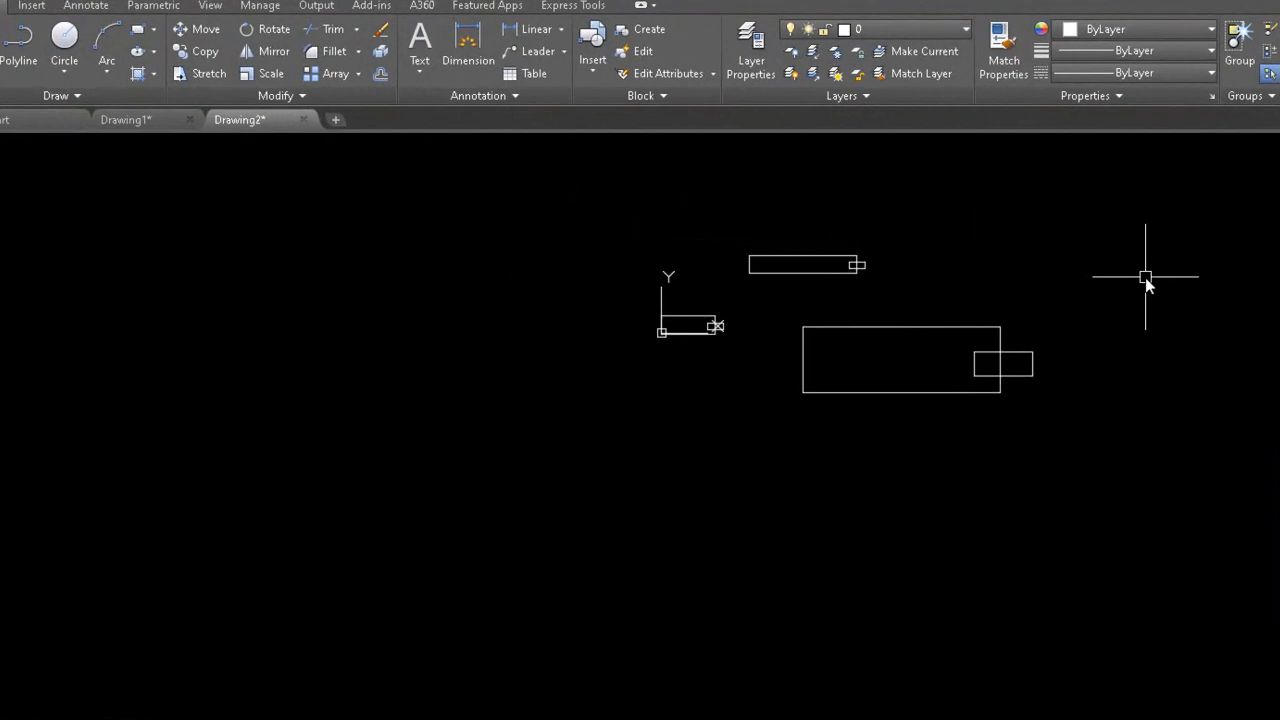
Insert the polar block at the drawing's upper right with scale factor 1
type("i")
key("Return")
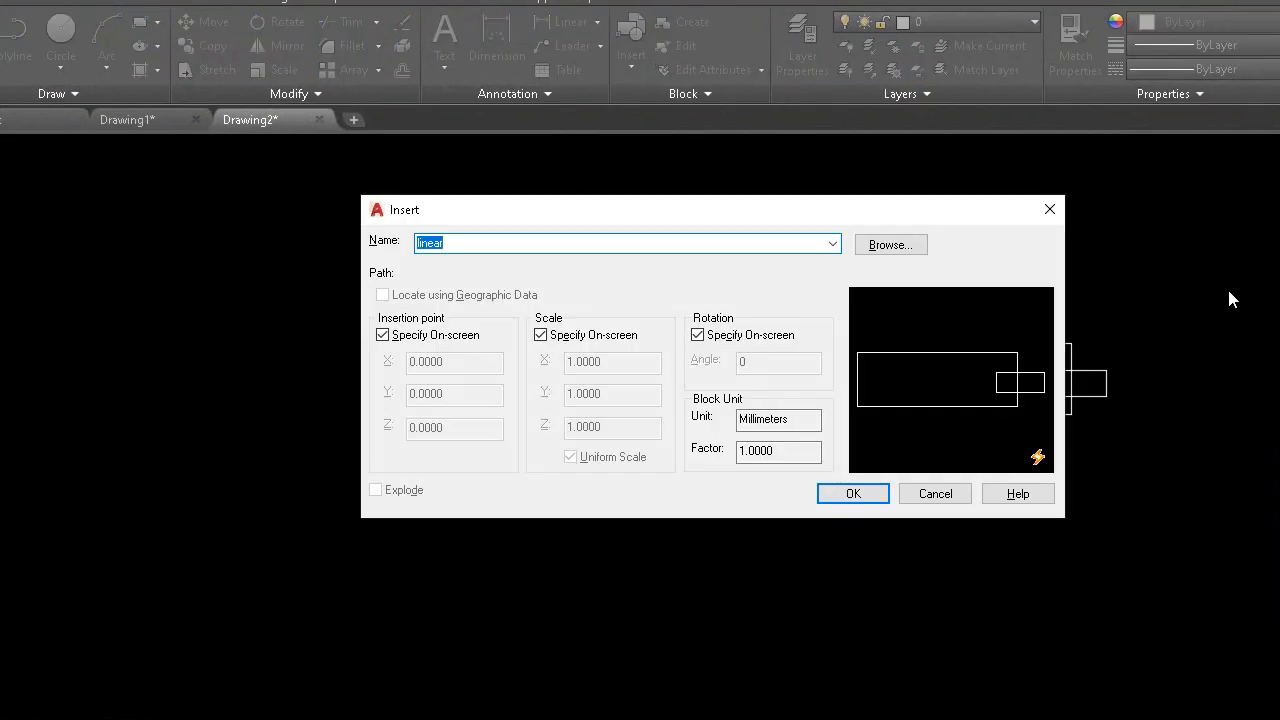
left_click(832, 243)
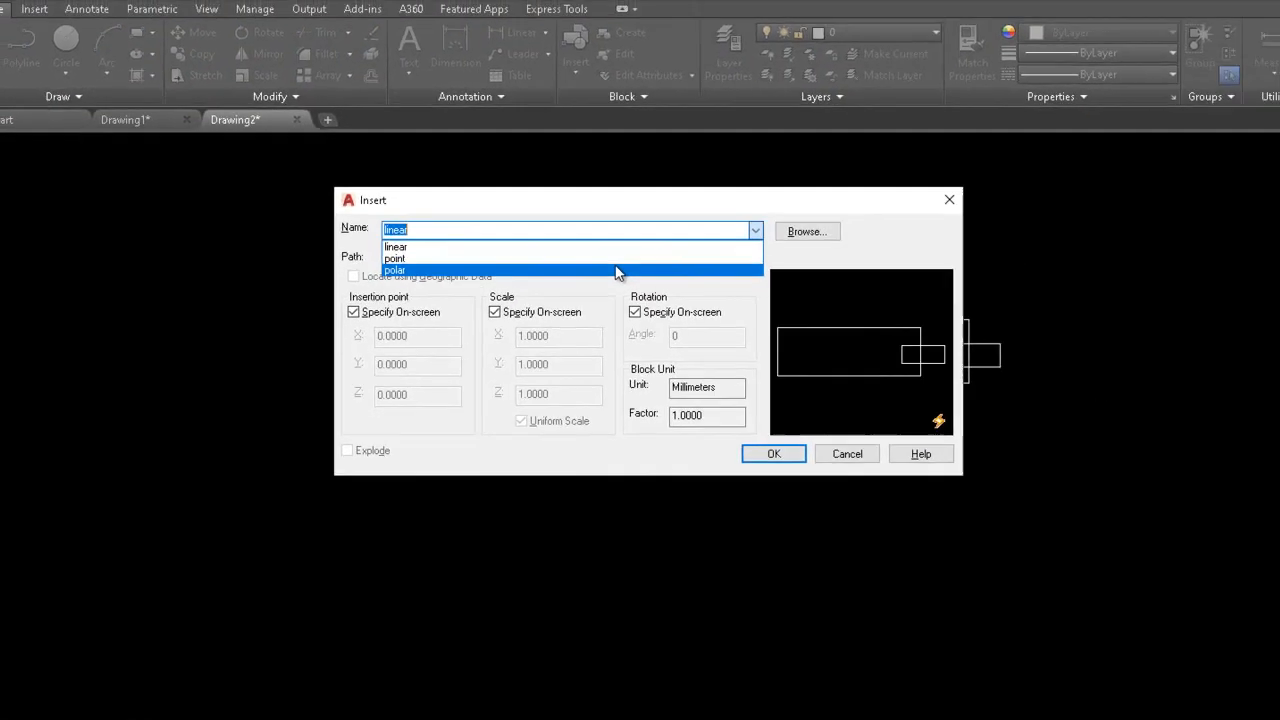
left_click(617, 271)
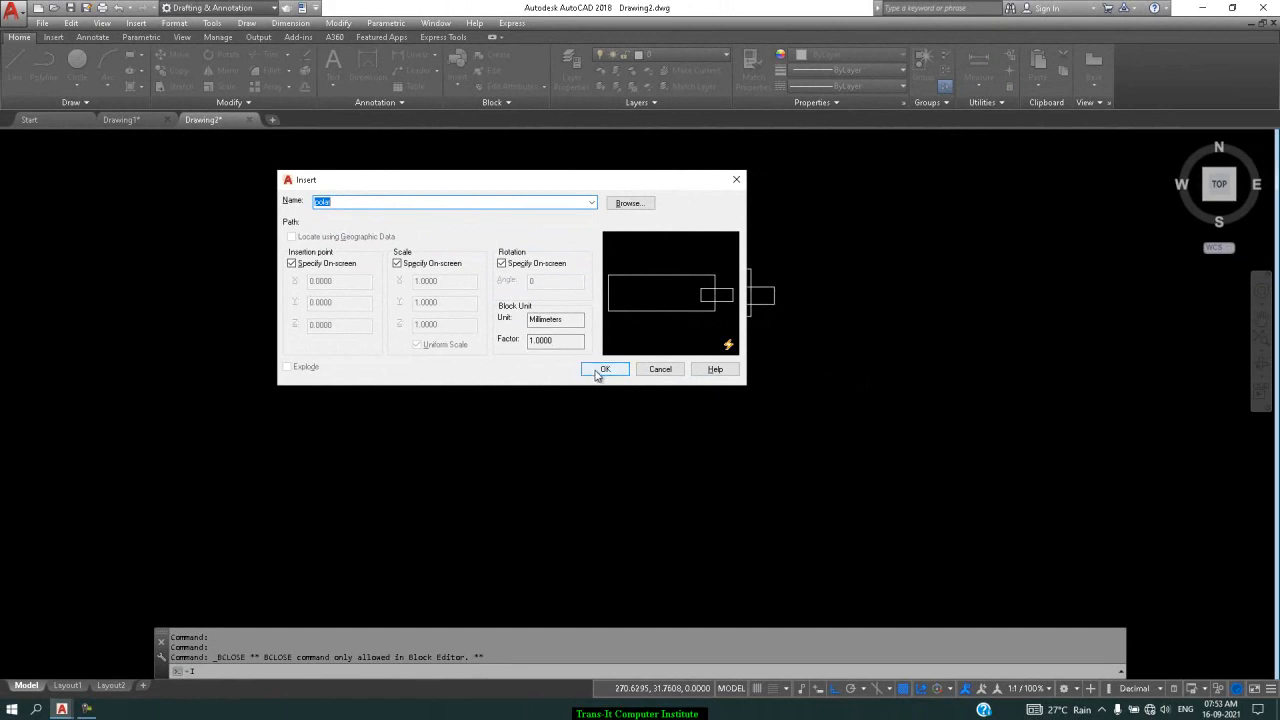
left_click(603, 370)
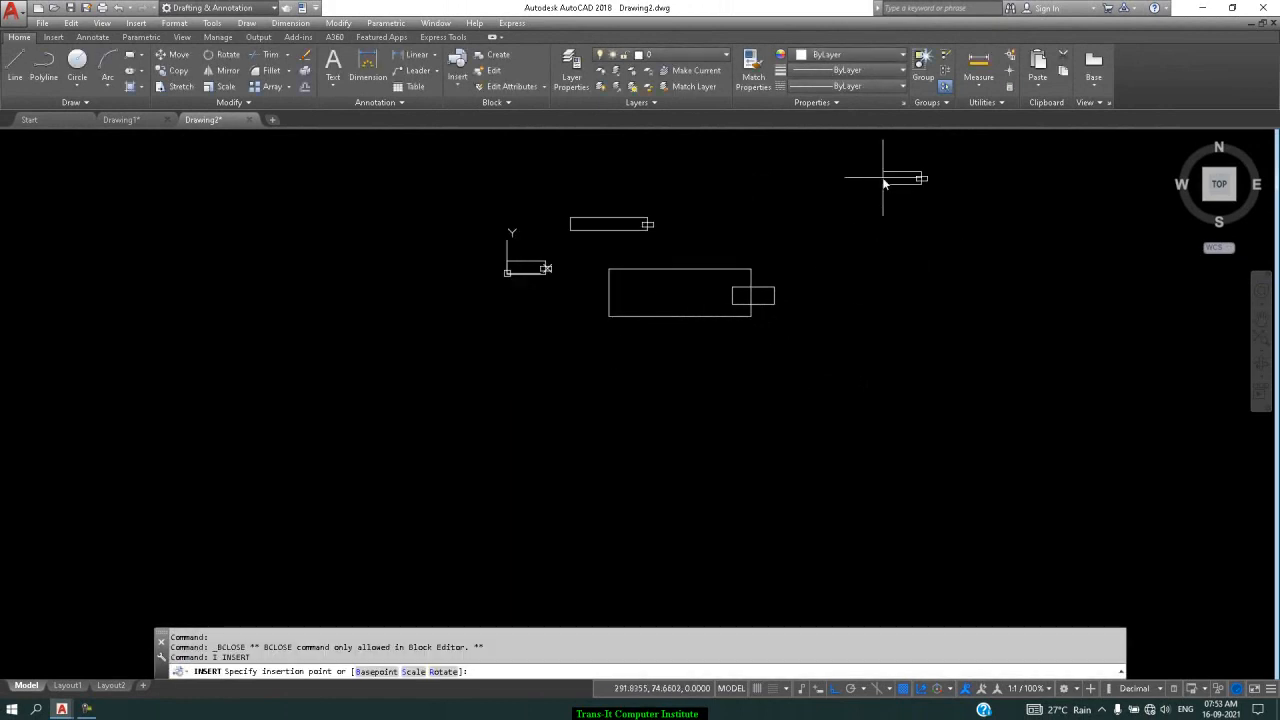
left_click(883, 178)
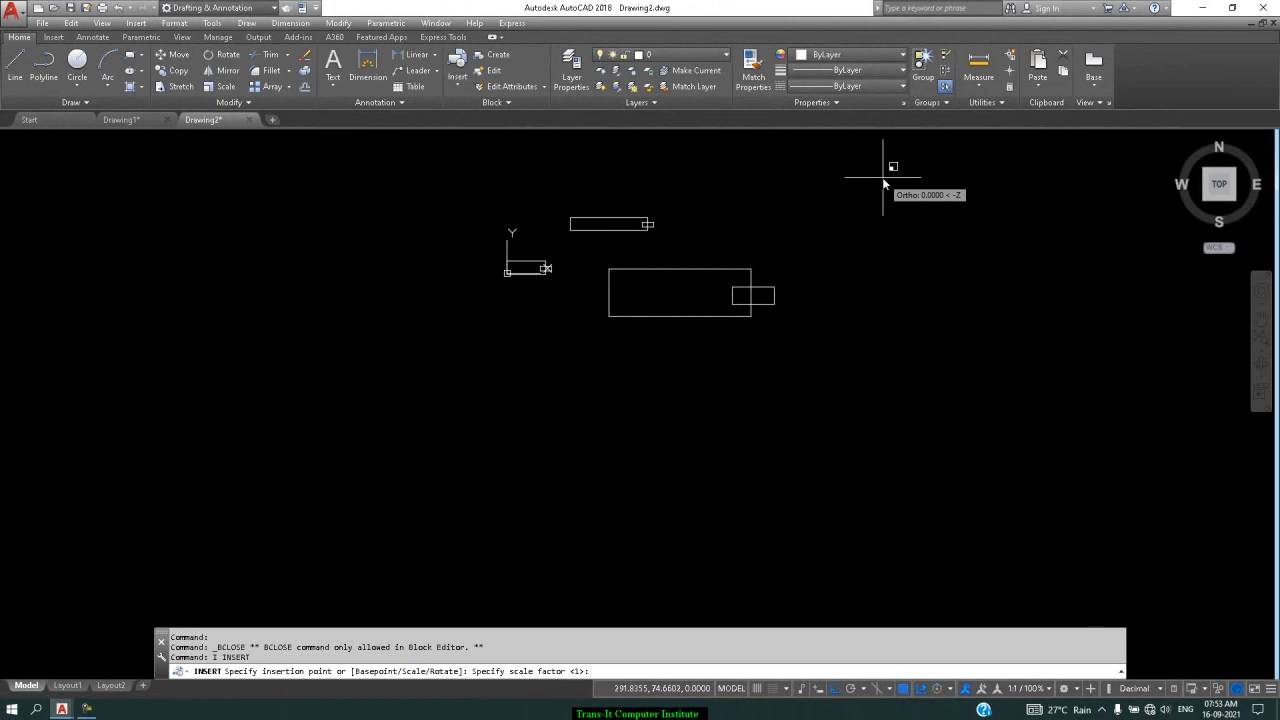
key("Return")
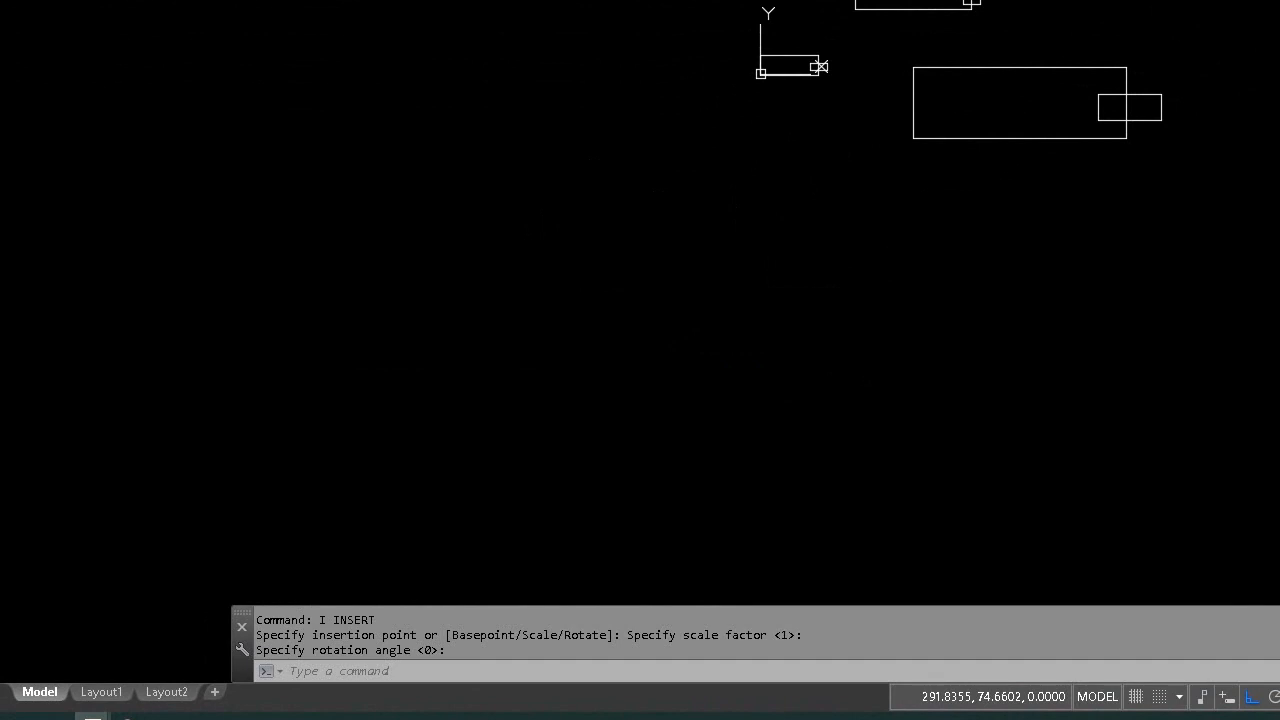
scroll(1029, 132, "up", 2)
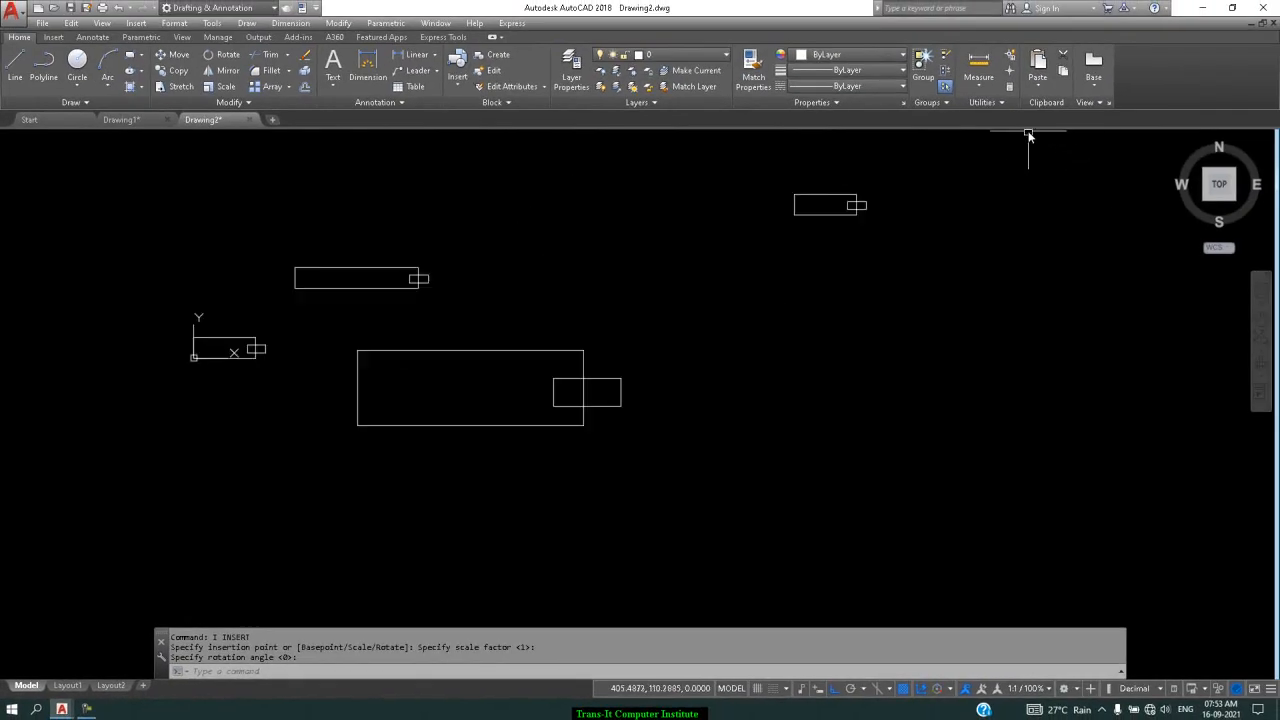
scroll(1029, 132, "up", 2)
Finish the insertion at 0° rotation, then grip-stretch the block's right end further right
key("Return")
left_click(753, 240)
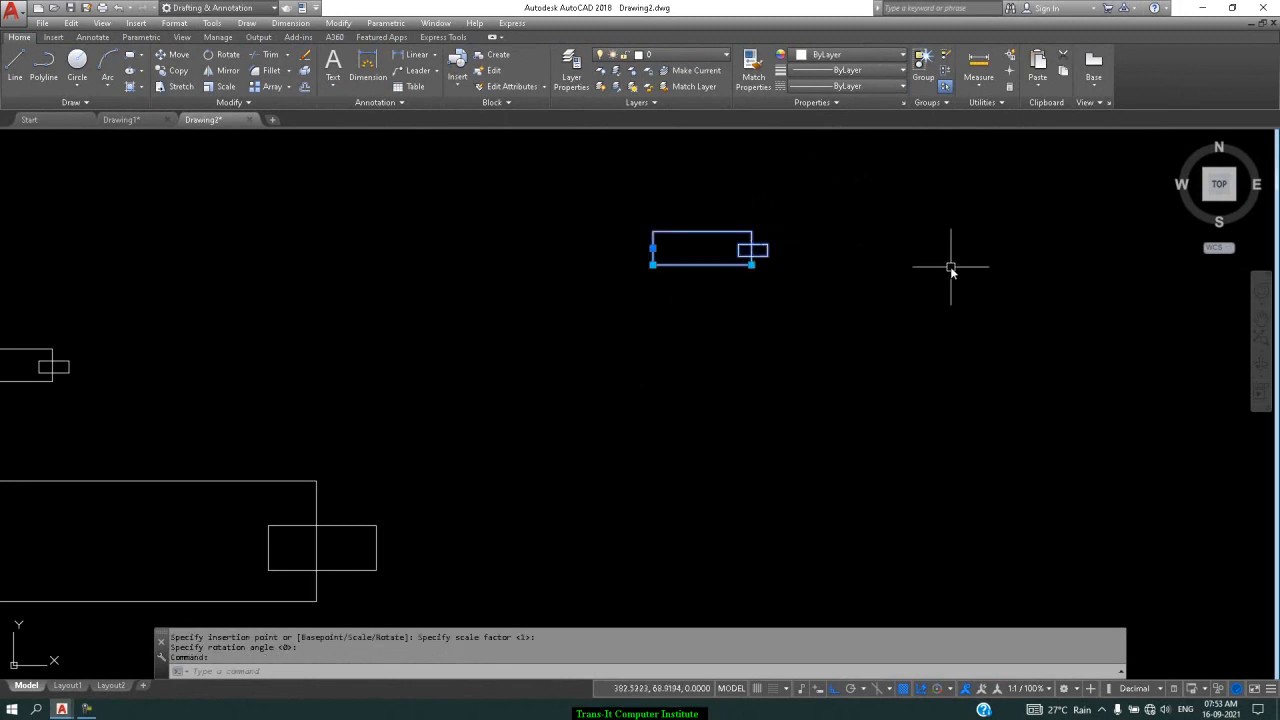
left_click(751, 265)
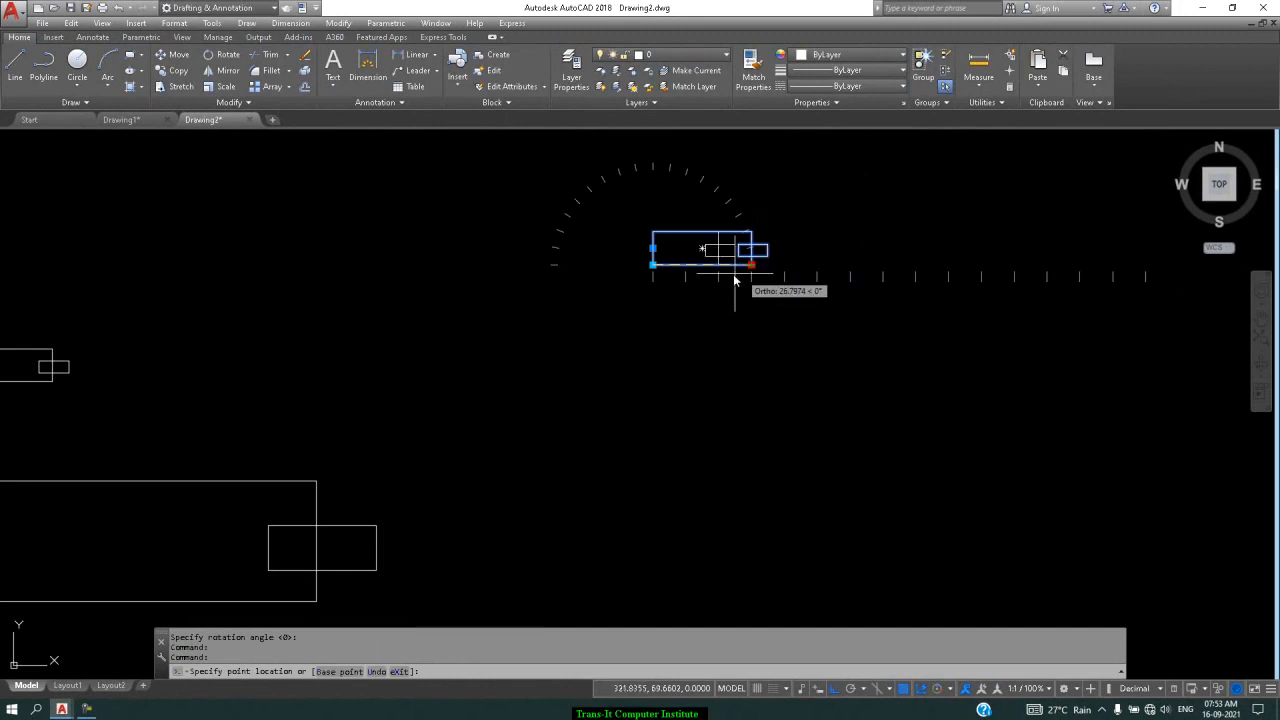
left_click(918, 274)
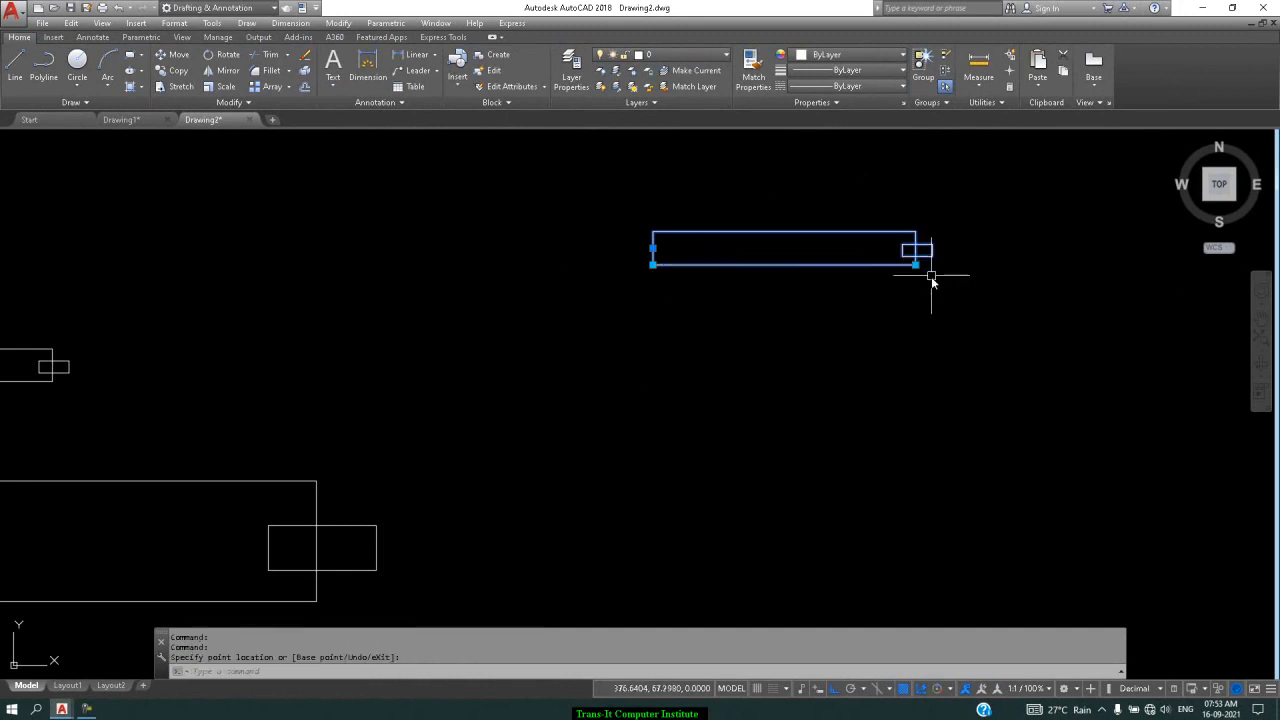
With Ortho off, stretch the lower-right corner diagonally so the block swings upward
left_click(917, 266)
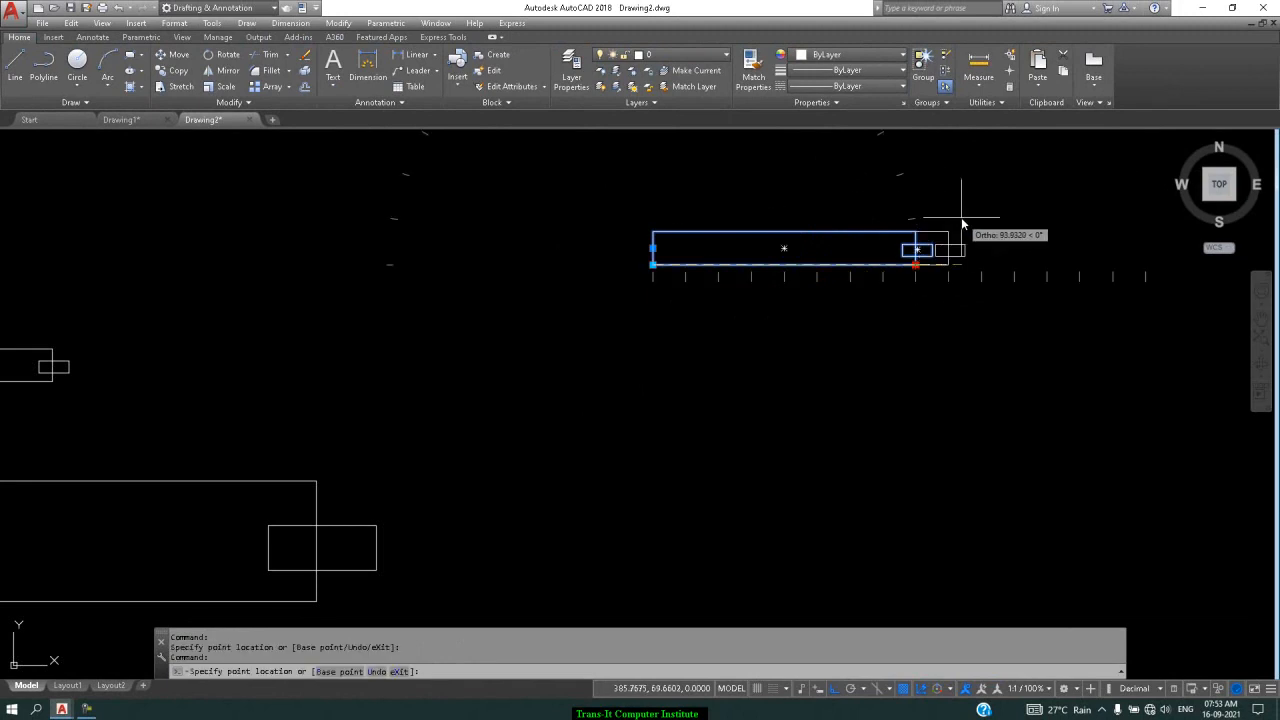
left_click(834, 688)
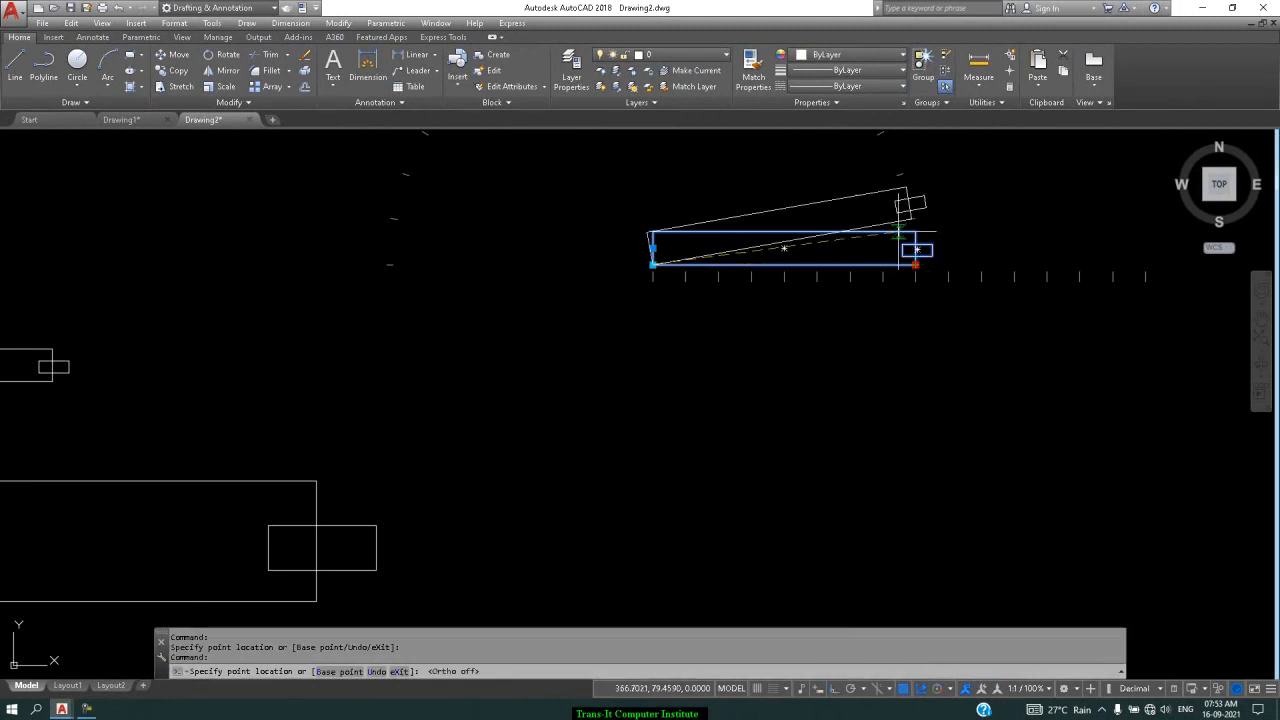
scroll(889, 165, "down", 3)
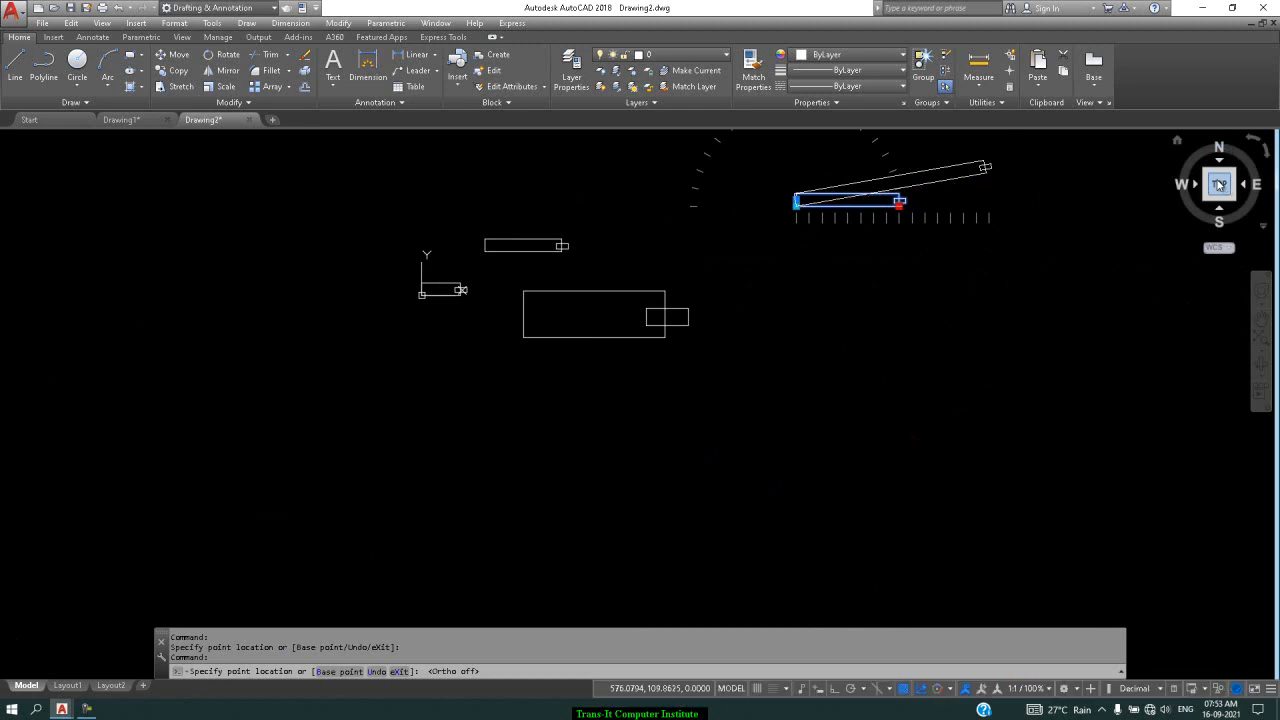
left_click(1219, 183)
scroll(1049, 220, "down", 5)
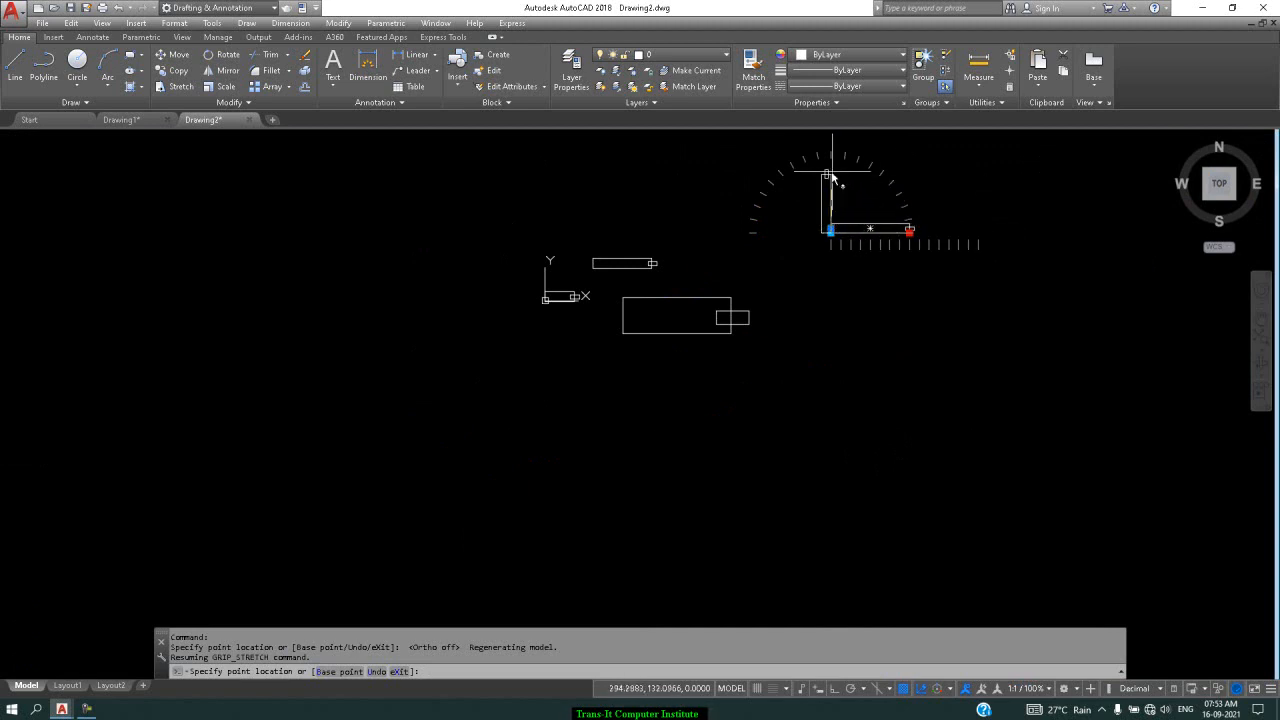
left_click(967, 205)
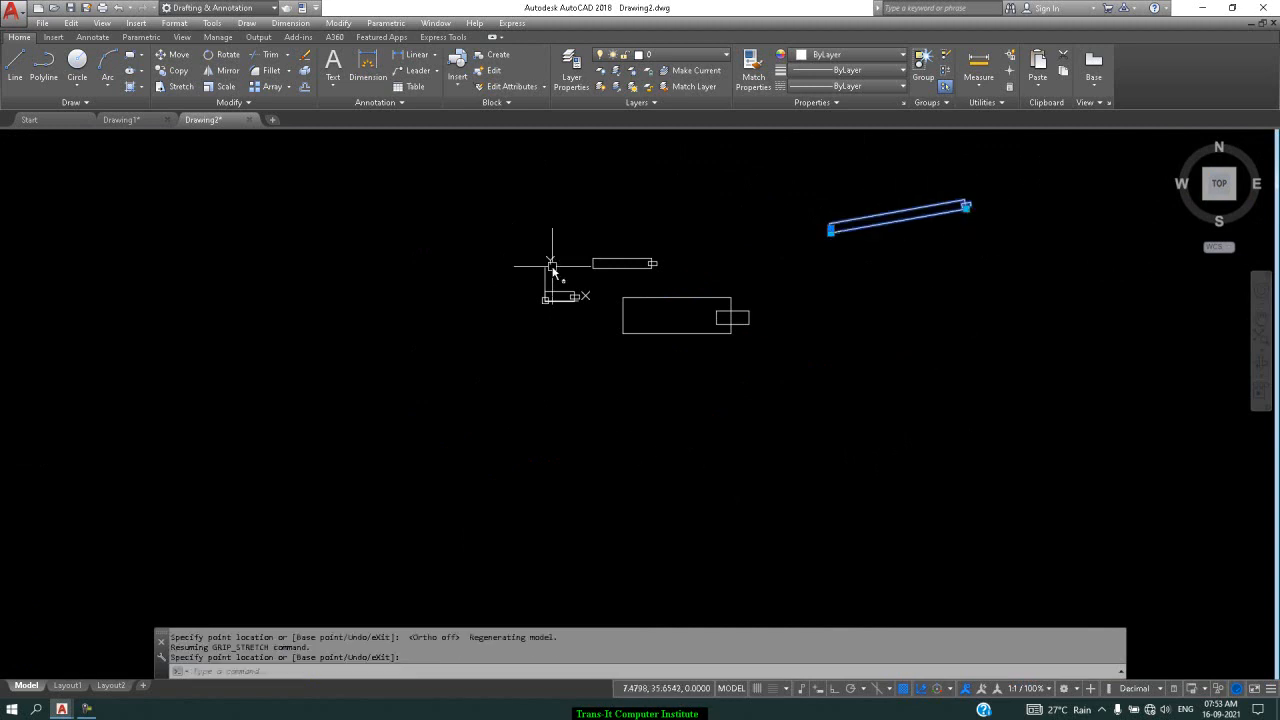
key("Escape")
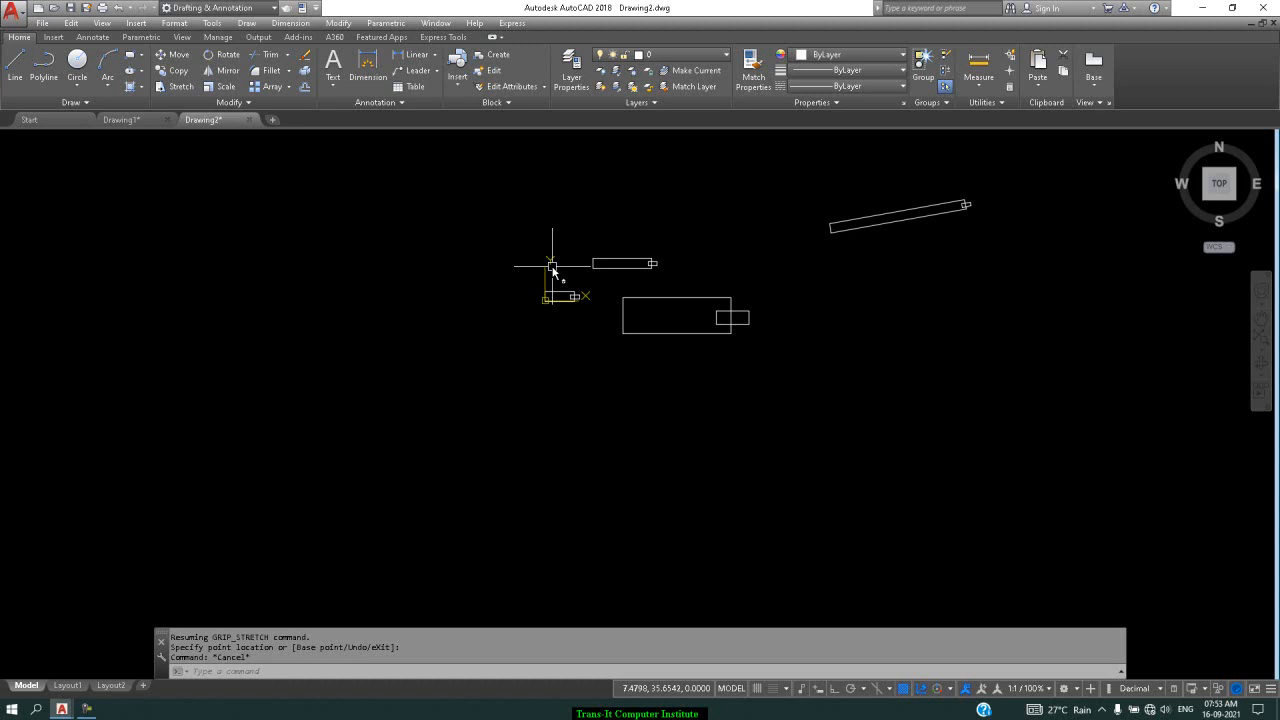
In Drawing2, define block 'xy' from both rectangles with base point 0,5, opening it in the Block Editor
left_click(133, 123)
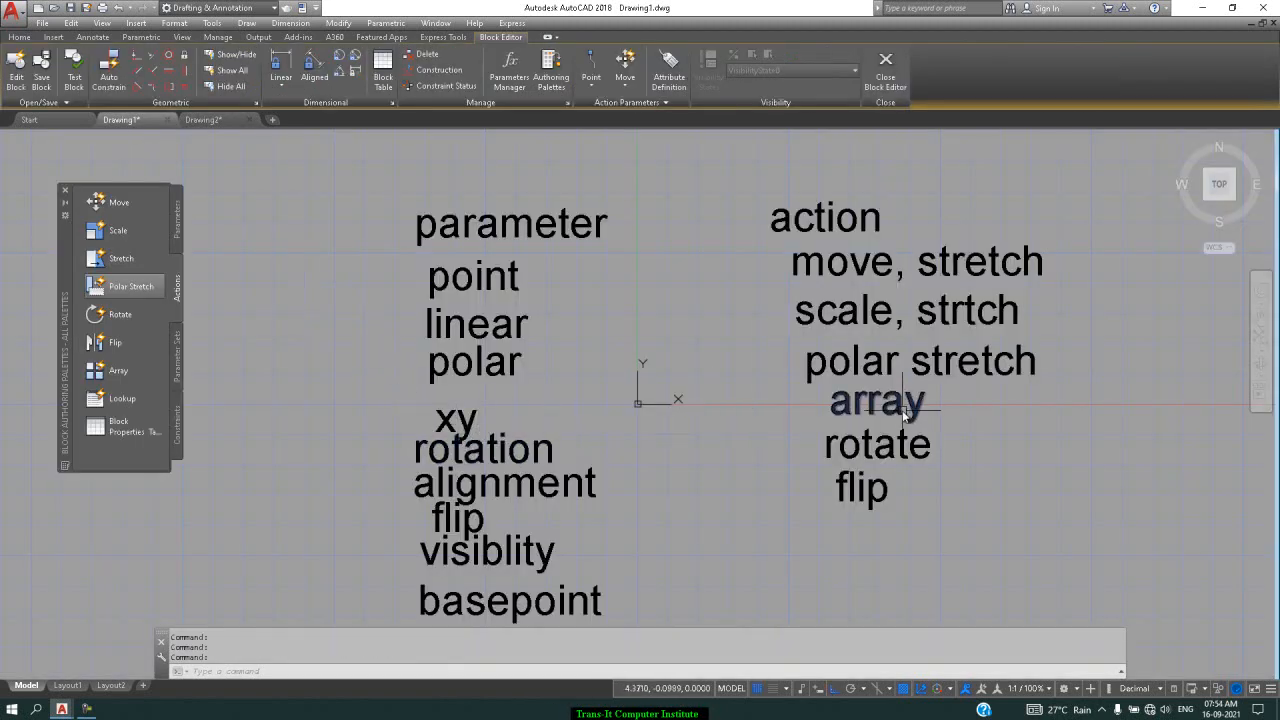
left_click(203, 120)
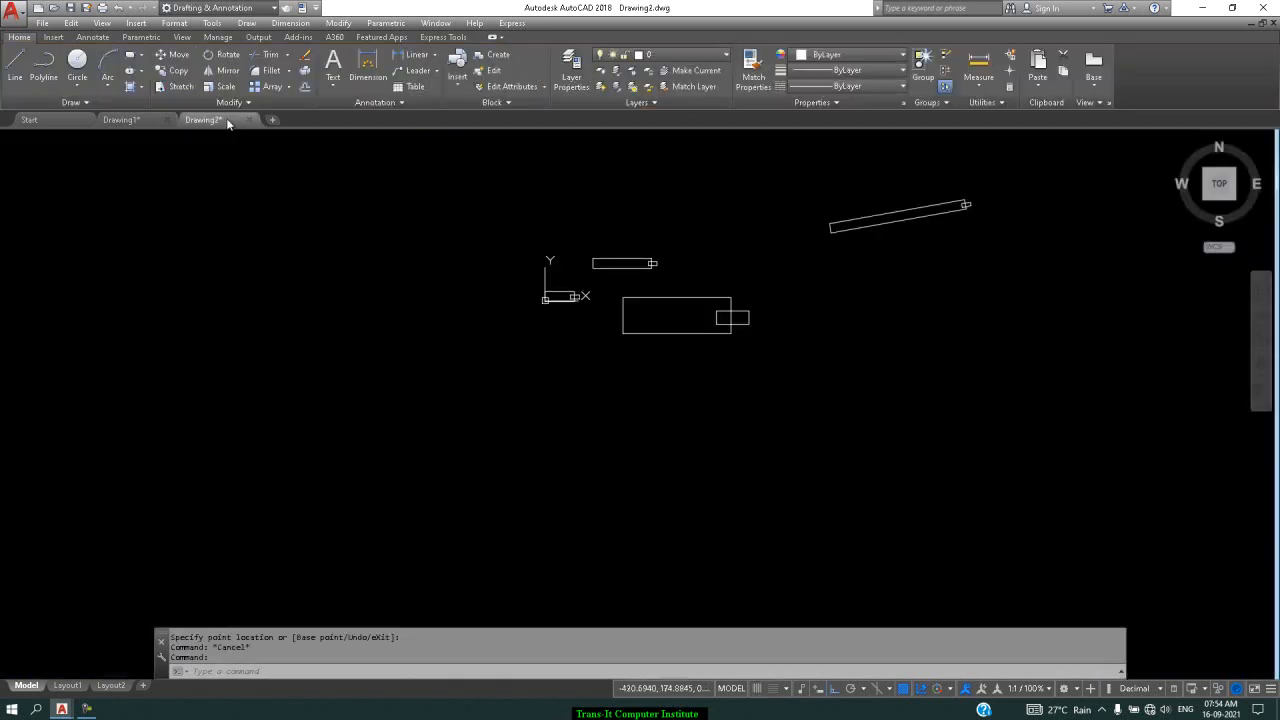
scroll(586, 321, "up", 2)
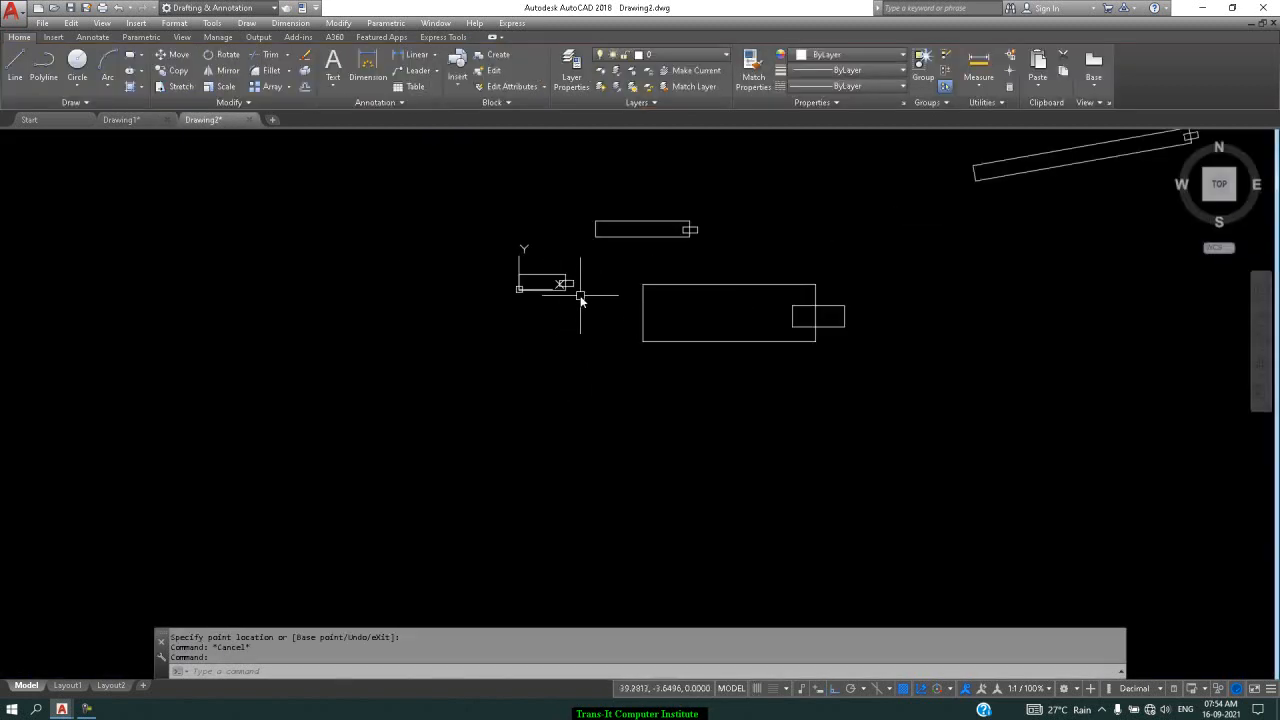
type("b")
key("Return")
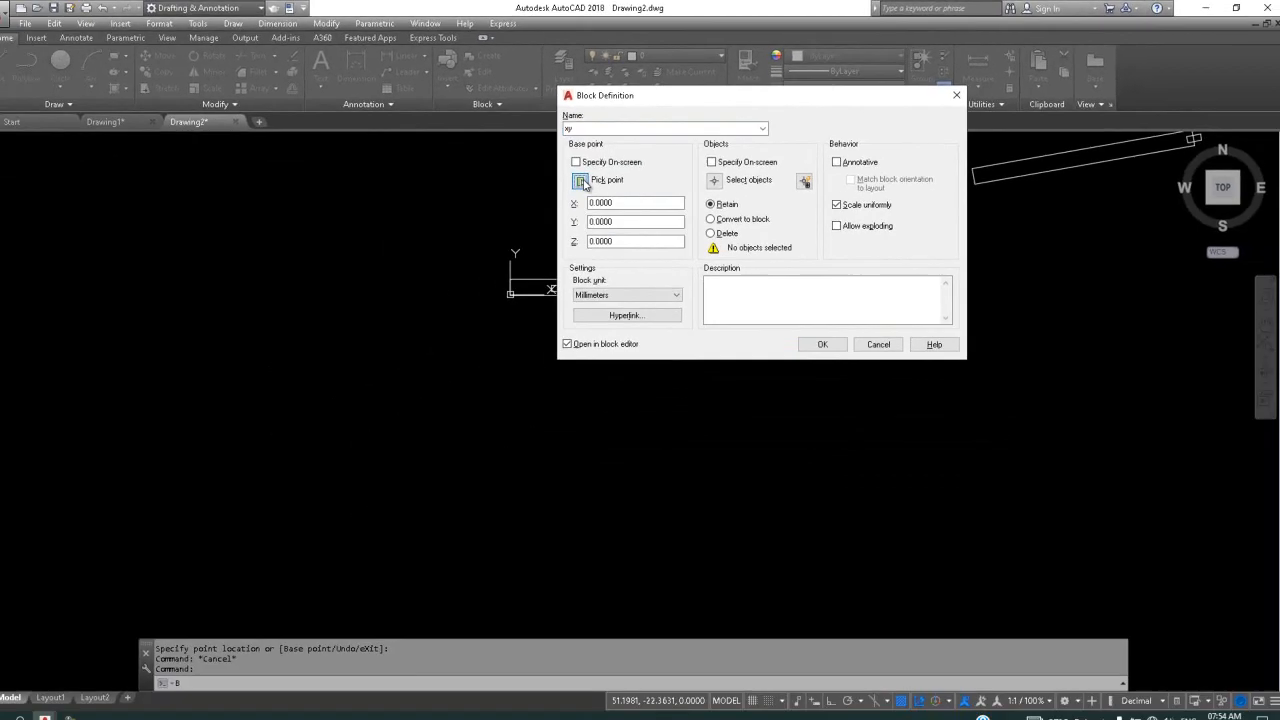
left_click(372, 266)
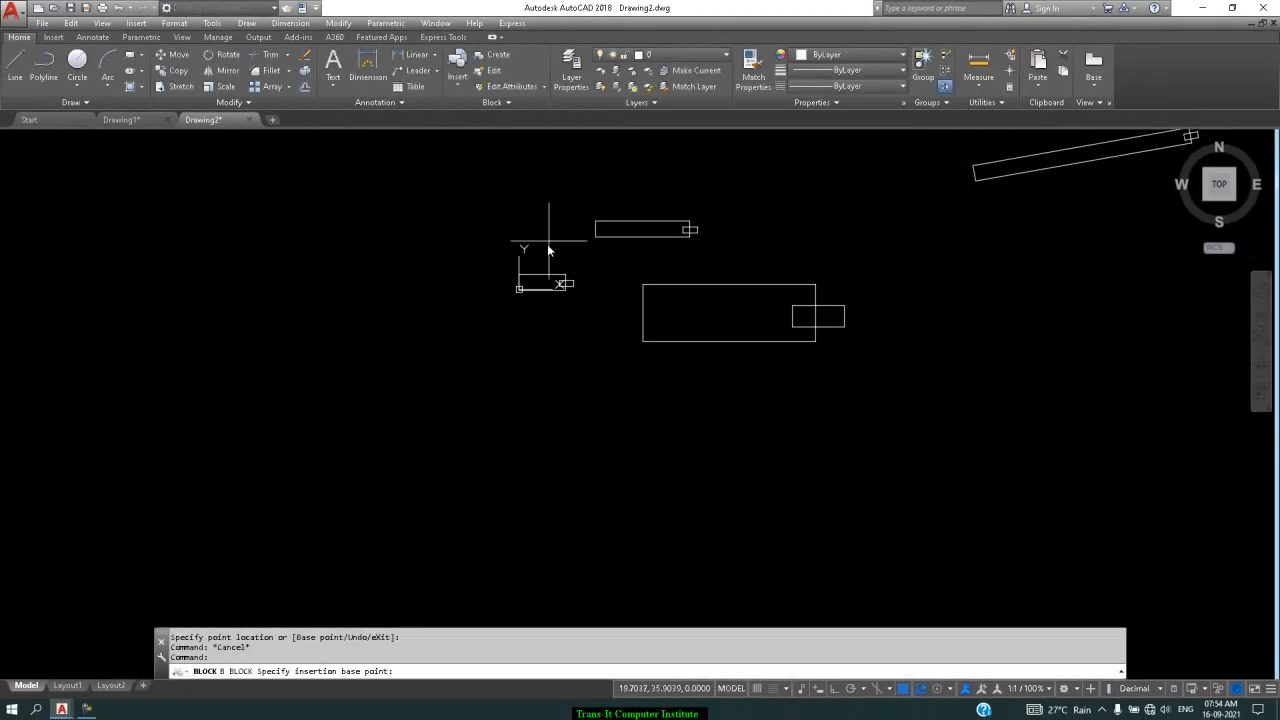
left_click(520, 287)
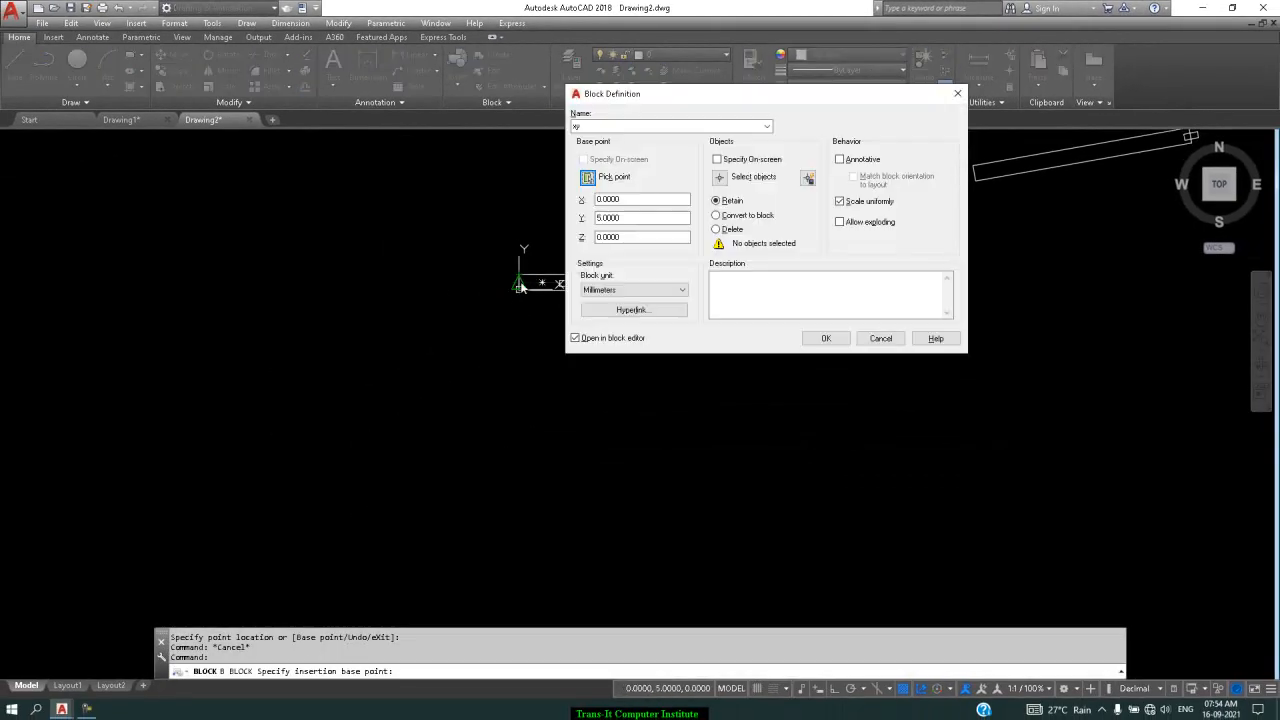
left_click(720, 176)
left_click(595, 255)
left_click(515, 336)
key("Return")
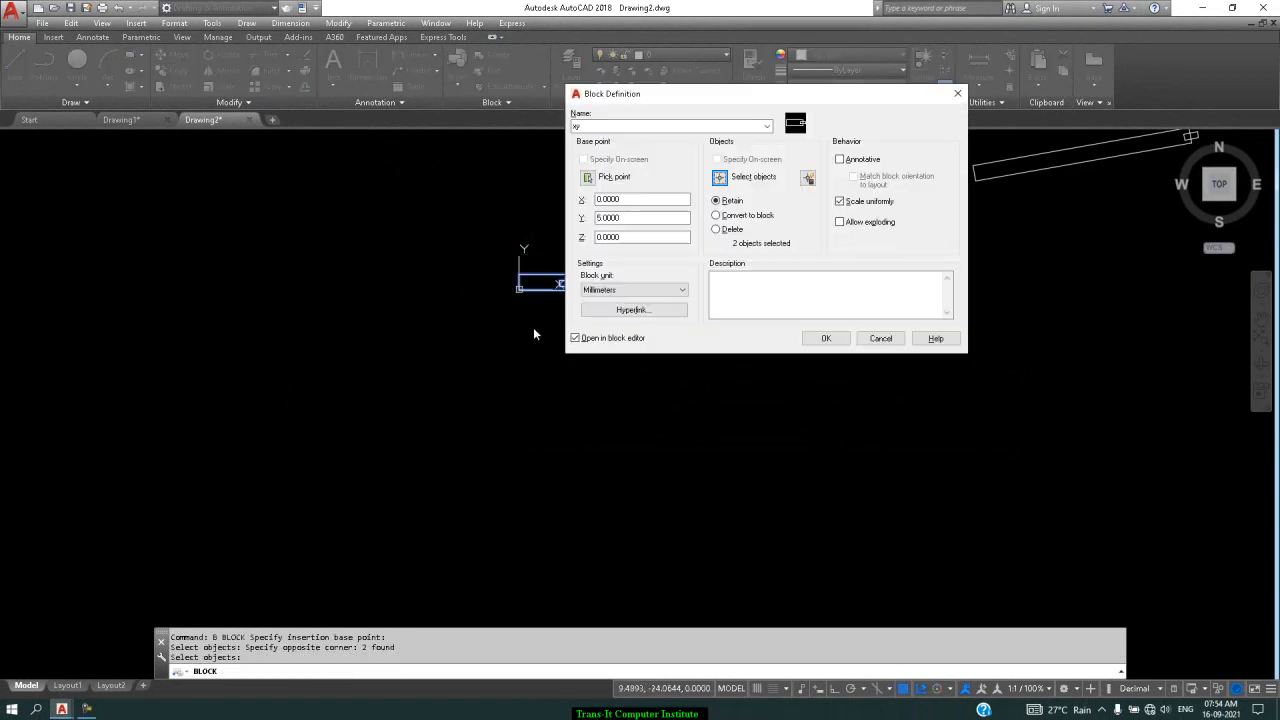
left_click(826, 339)
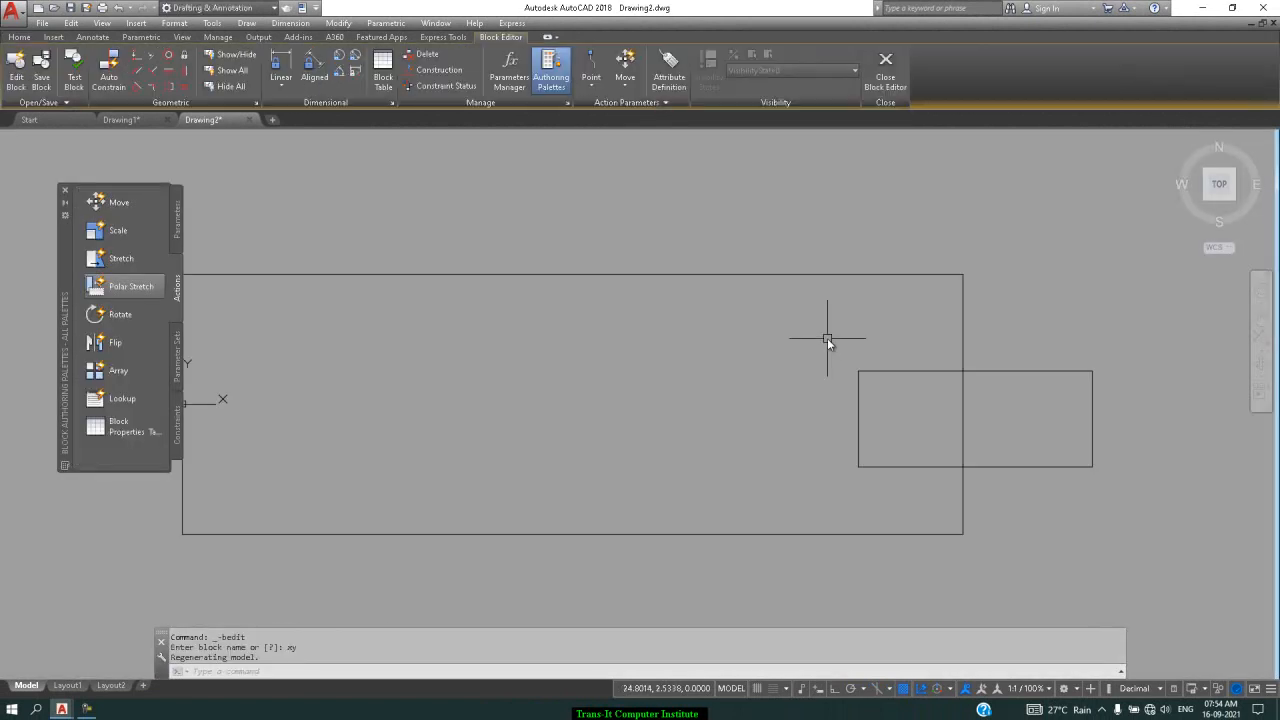
Add an XY parameter from the large rectangle's lower-left corner to its upper-right corner
scroll(781, 320, "down", 2)
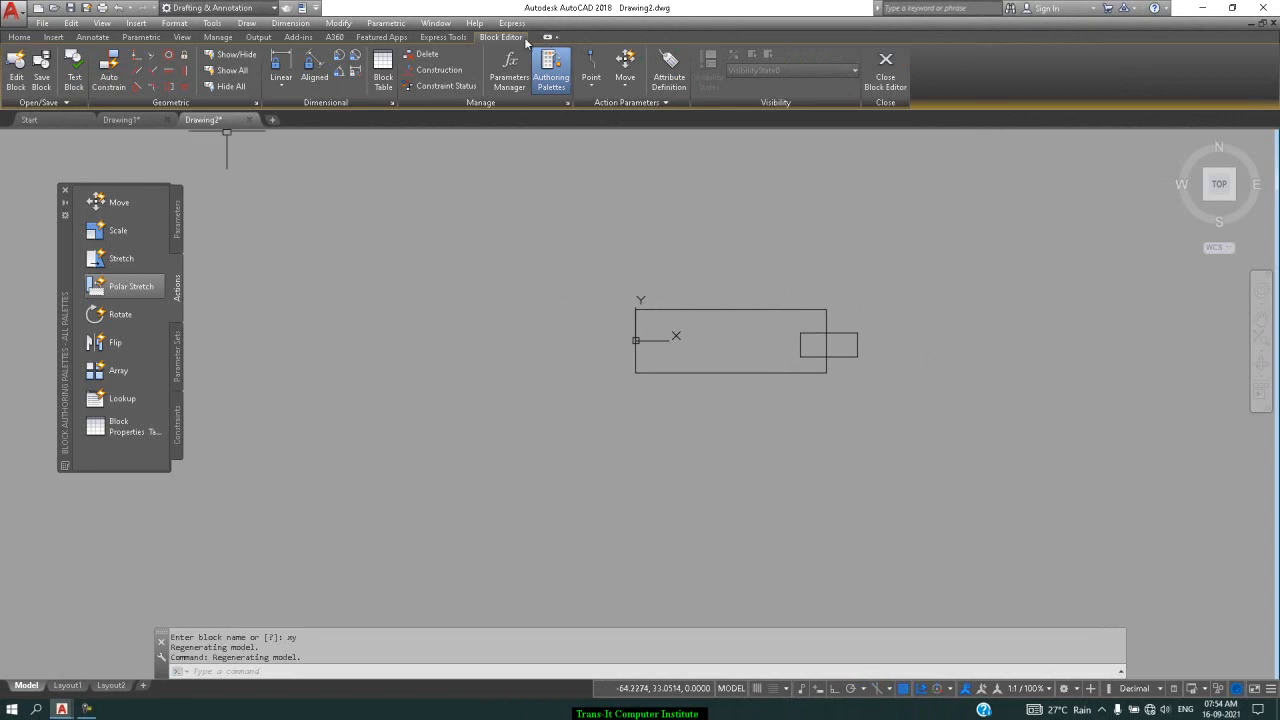
left_click(178, 228)
left_click(108, 287)
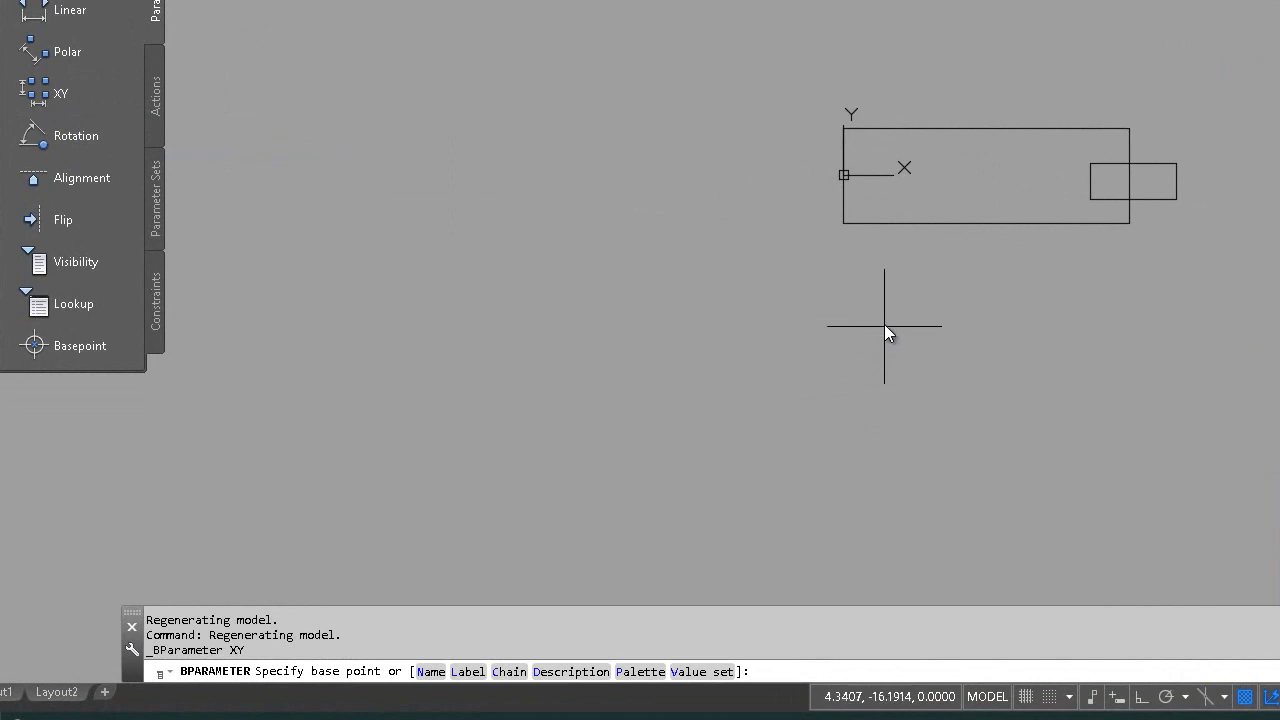
left_click(842, 234)
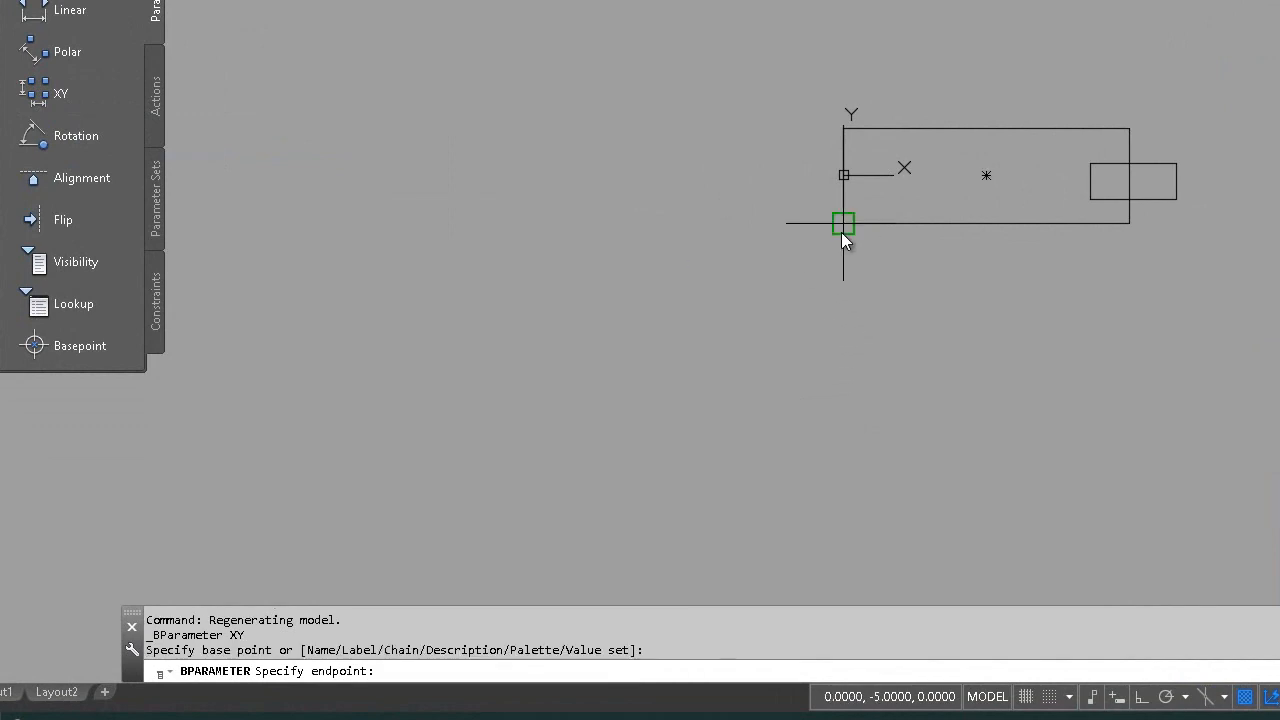
left_click(1124, 121)
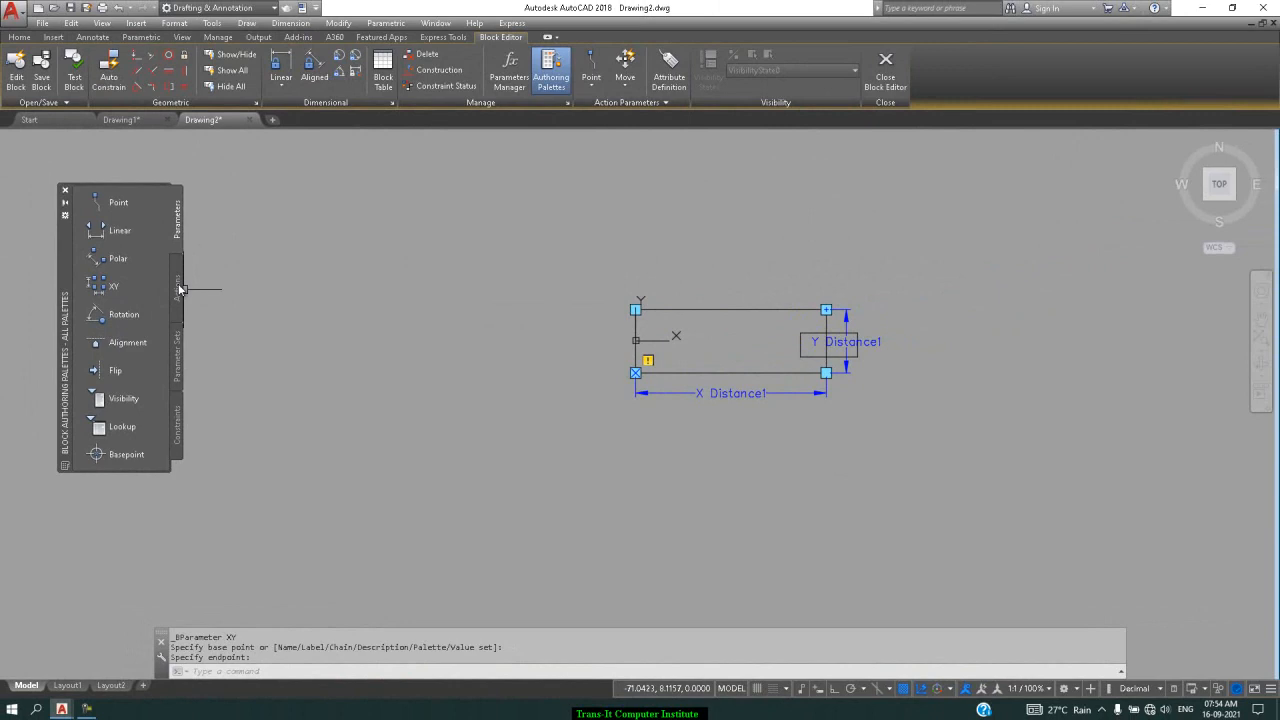
left_click(178, 289)
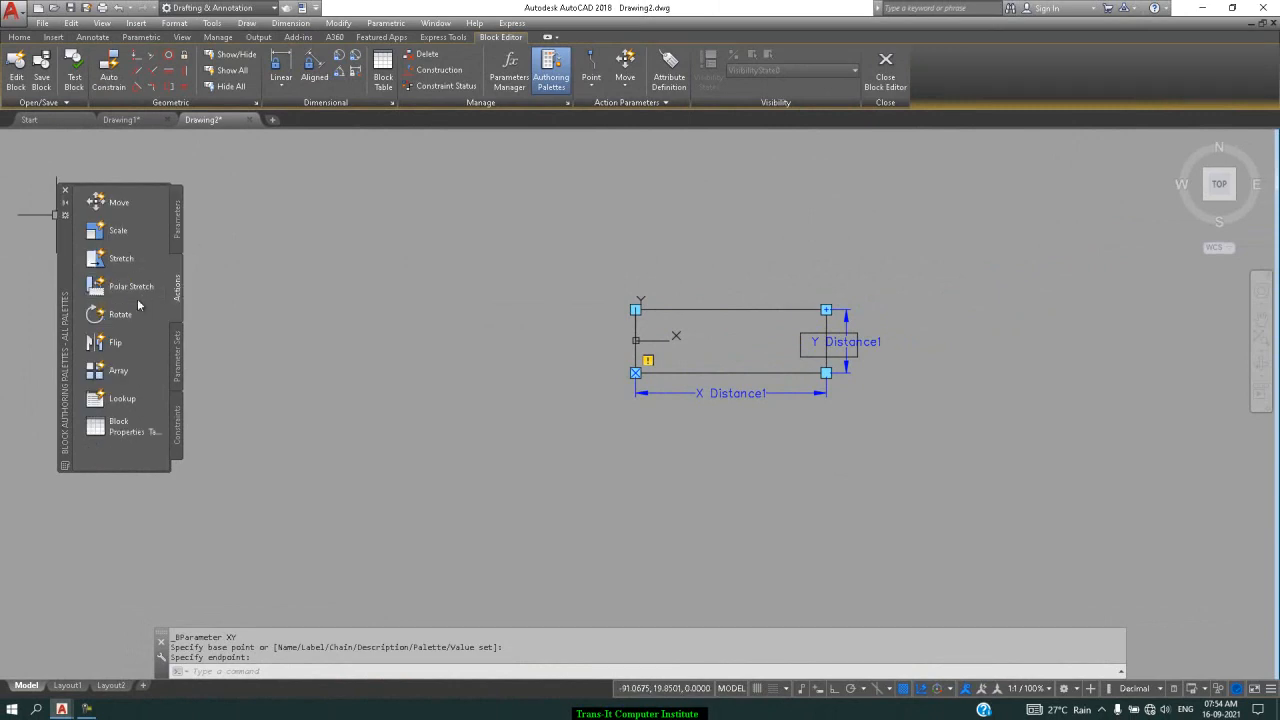
Begin an Array action on the XY parameter, window-selecting all seven block objects
left_click(118, 371)
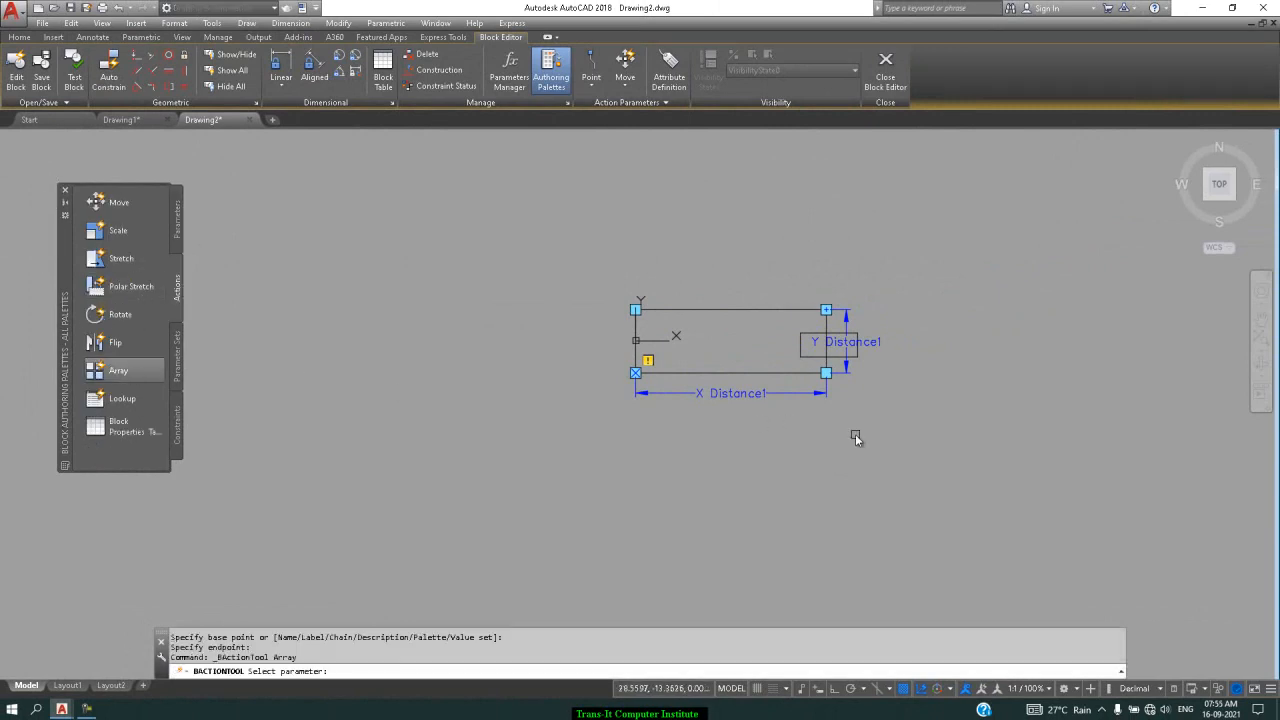
left_click(824, 394)
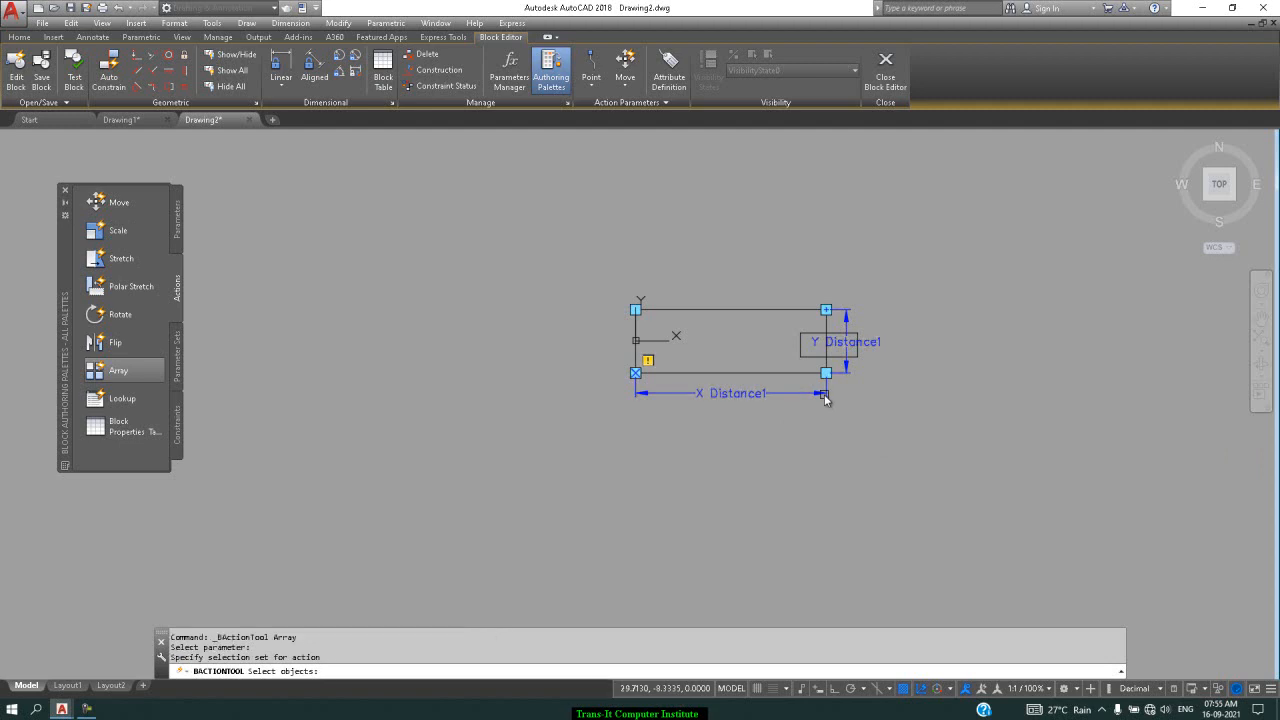
left_click(931, 244)
left_click(558, 467)
key("Return")
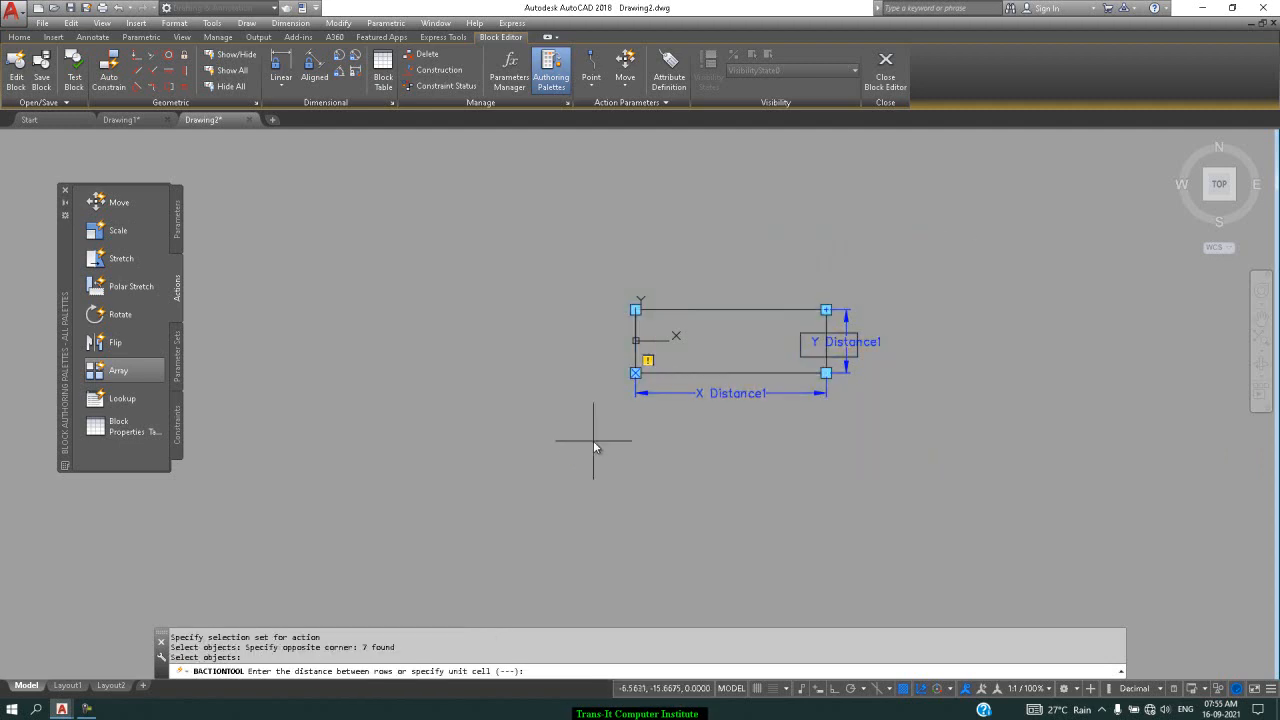
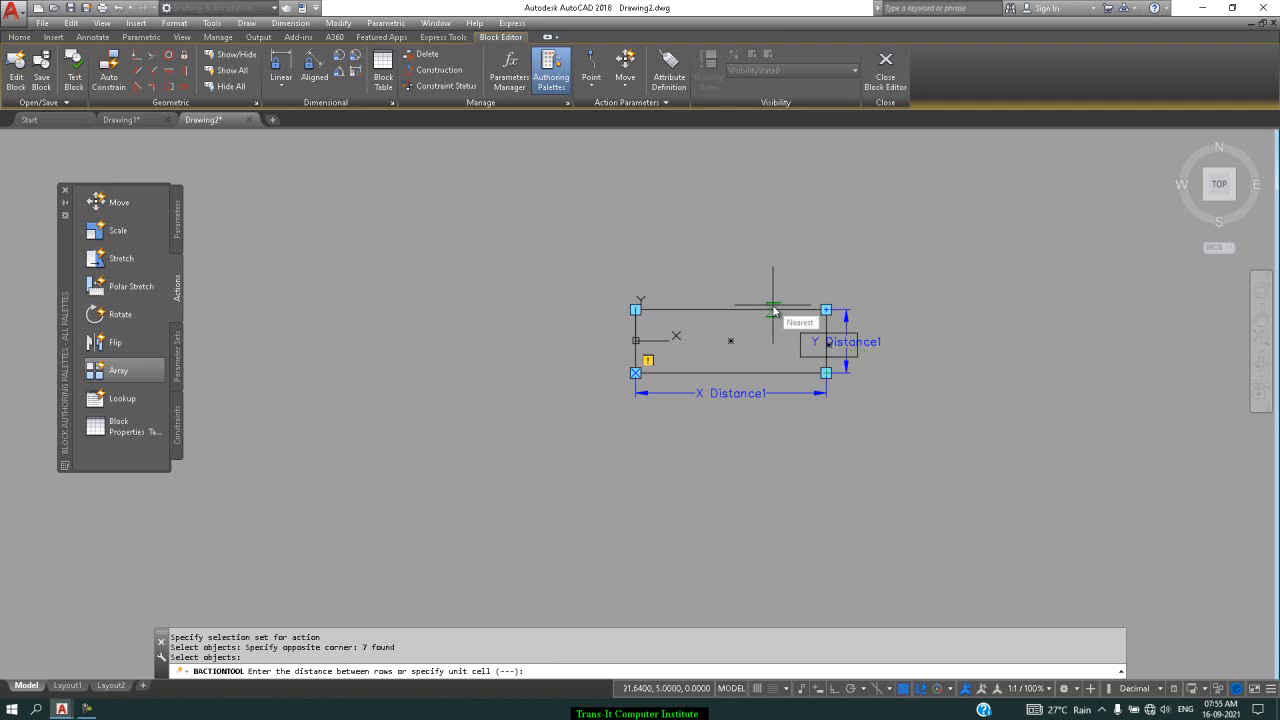
Space the XY parameter's array action 20 between rows and 50 between columns
type("20")
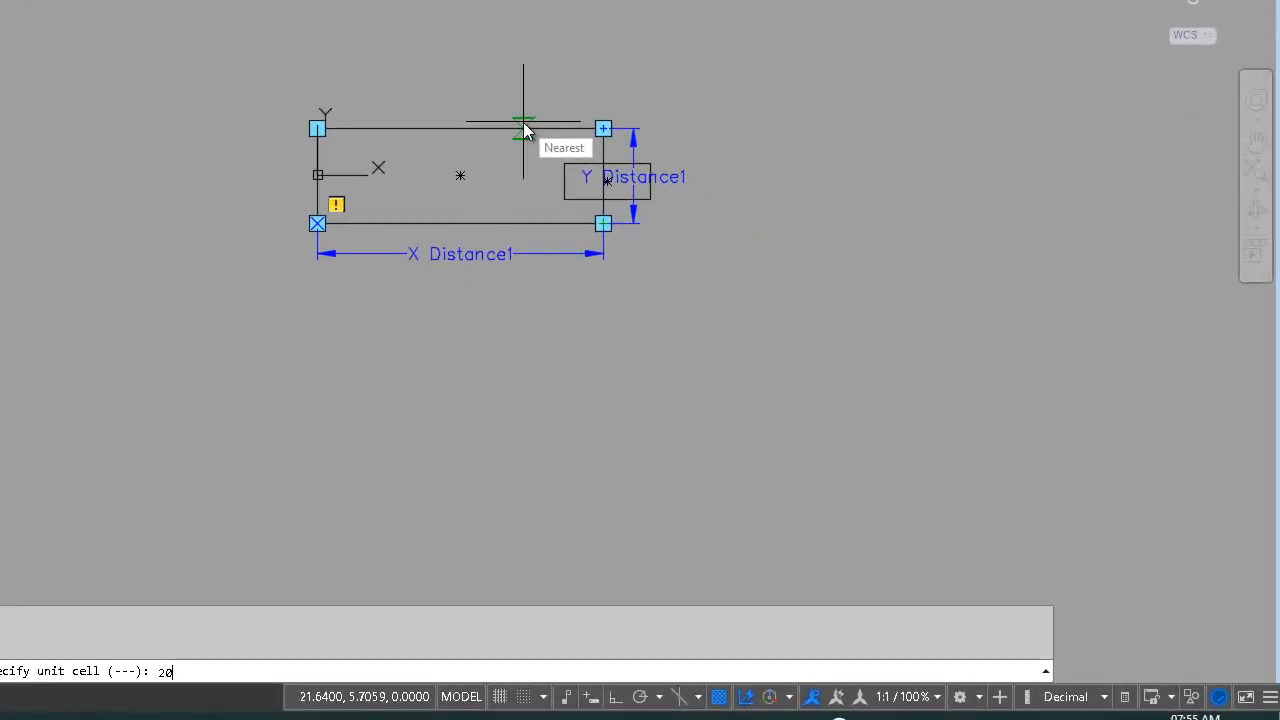
key("Return")
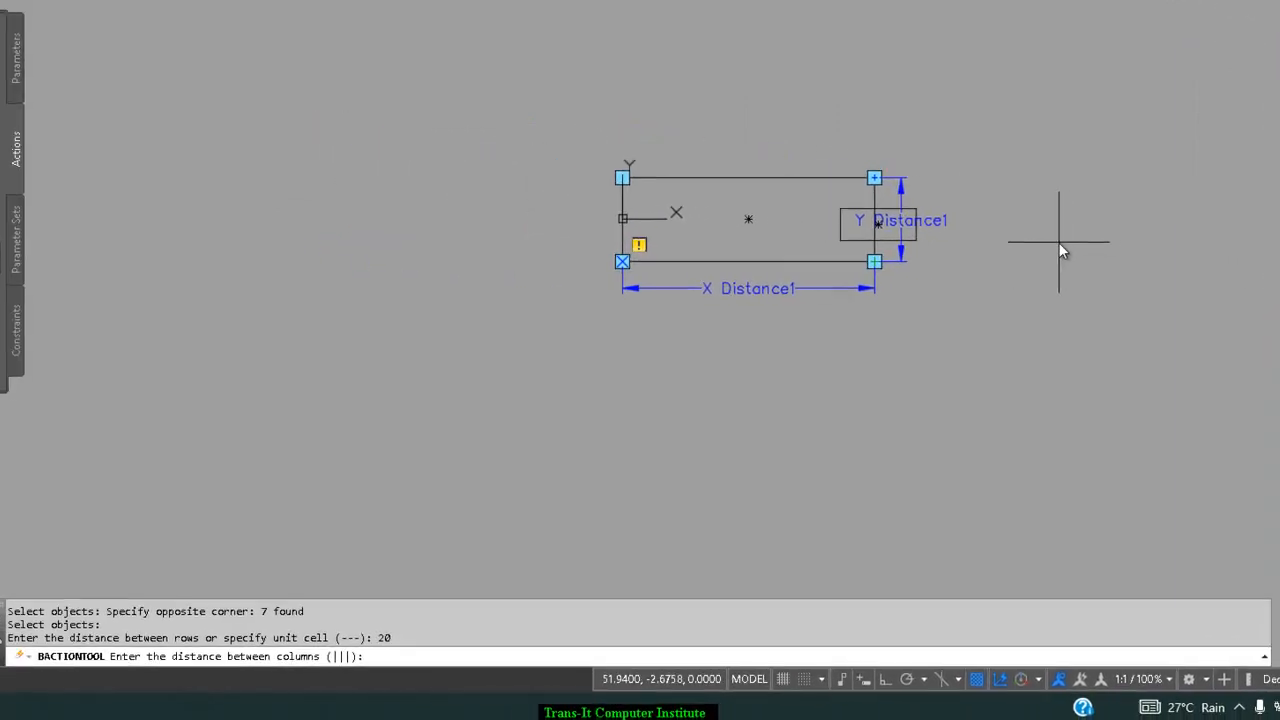
type("50")
key("Return")
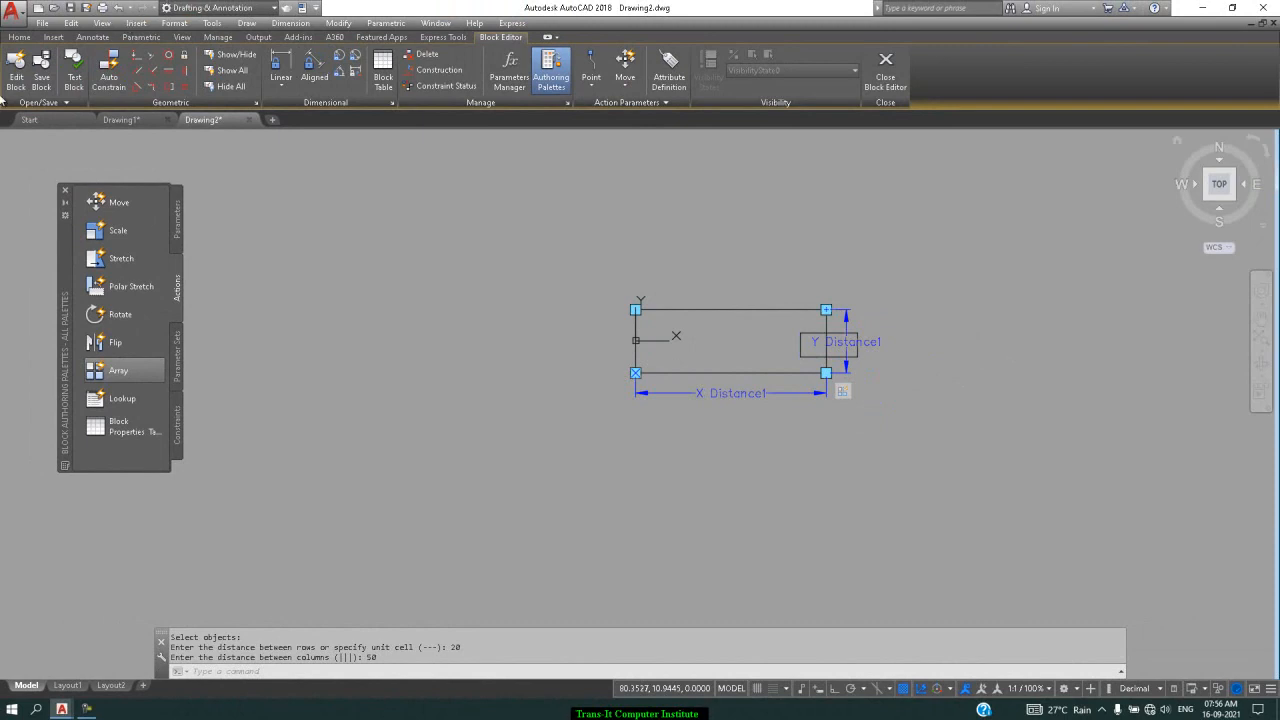
Save the xy block definition and close the Block Editor
left_click(42, 80)
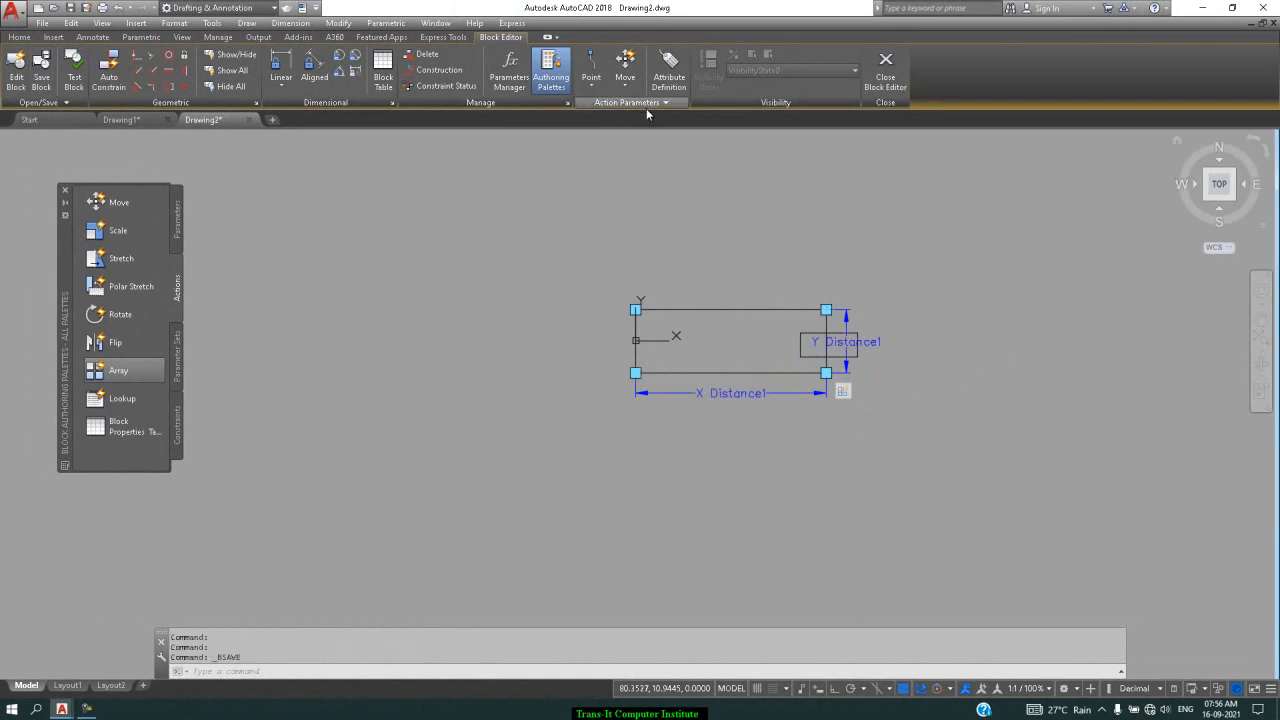
left_click(885, 70)
scroll(622, 285, "down", 3)
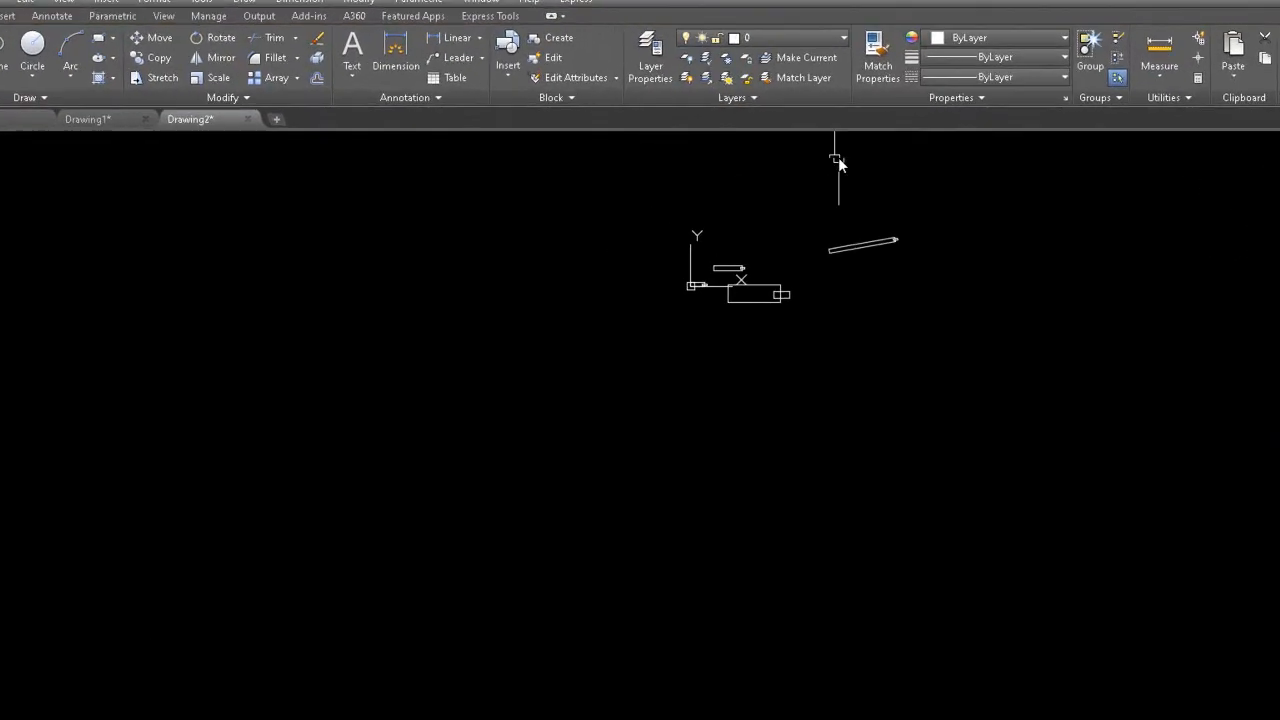
scroll(723, 163, "up", 2)
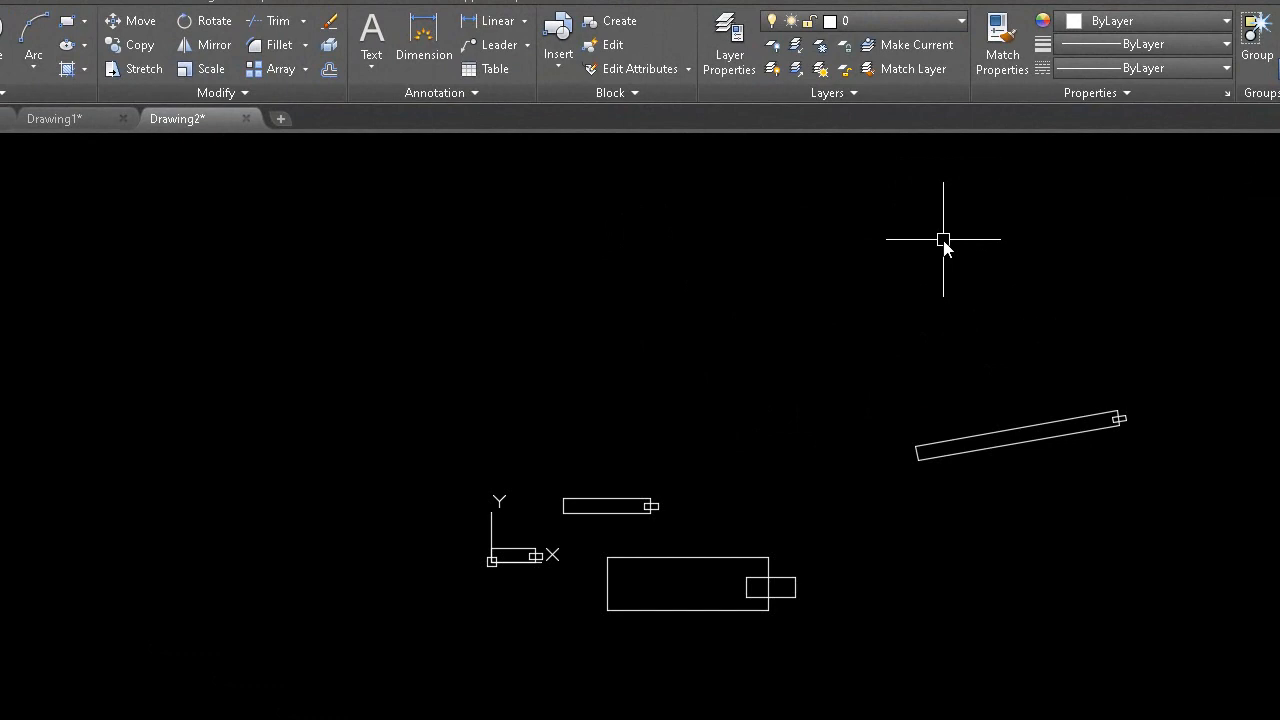
Choose the xy block in the Insert dialog, cancelling the first two placement attempts
type("i")
key("Return")
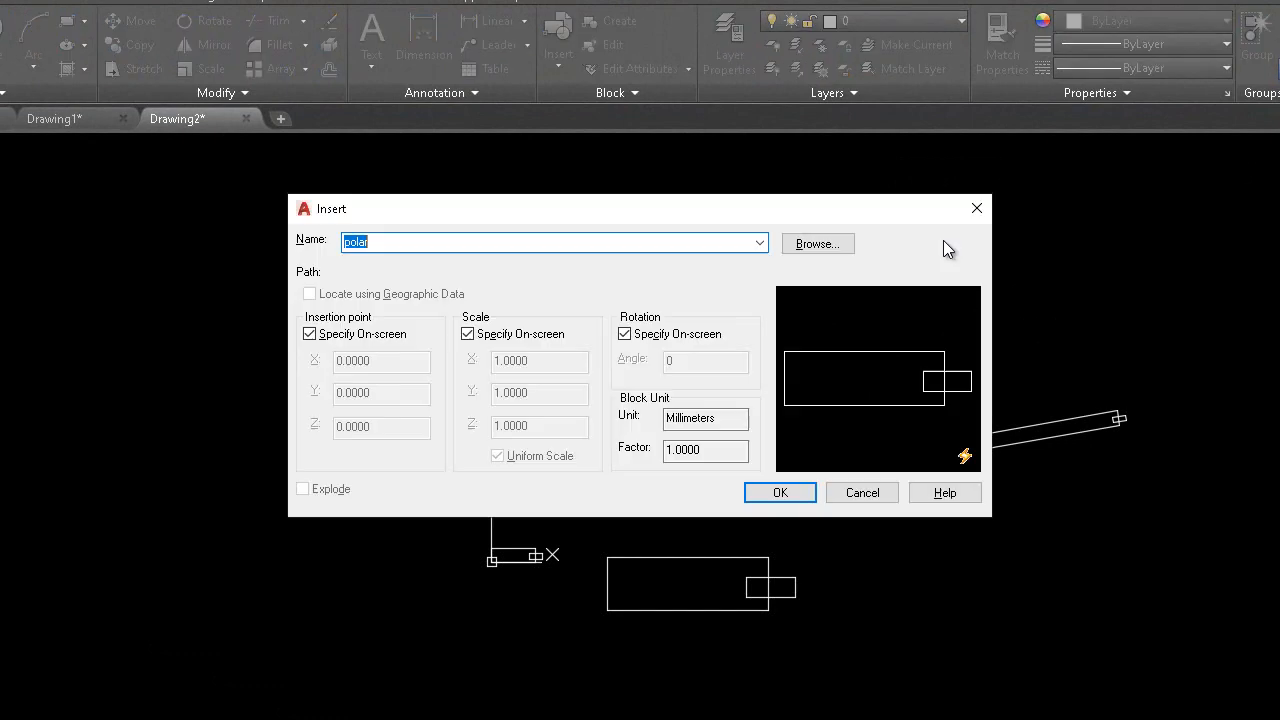
left_click(761, 243)
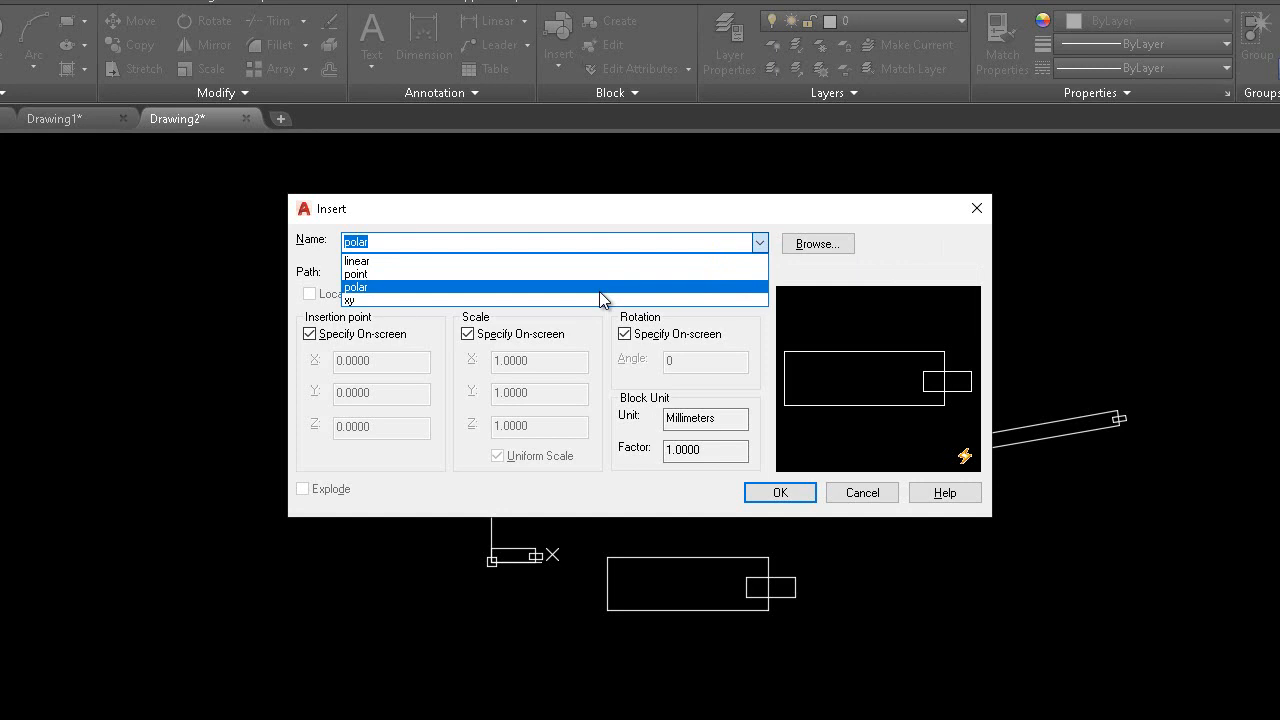
left_click(599, 297)
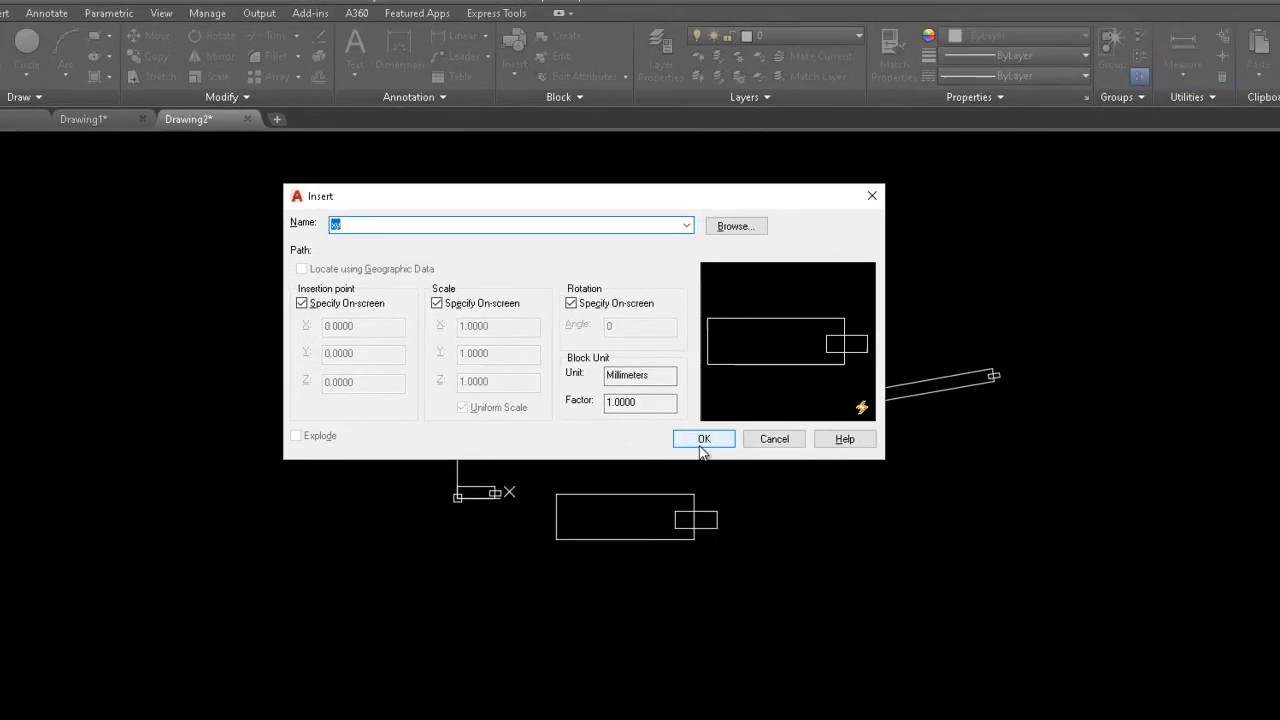
left_click(780, 492)
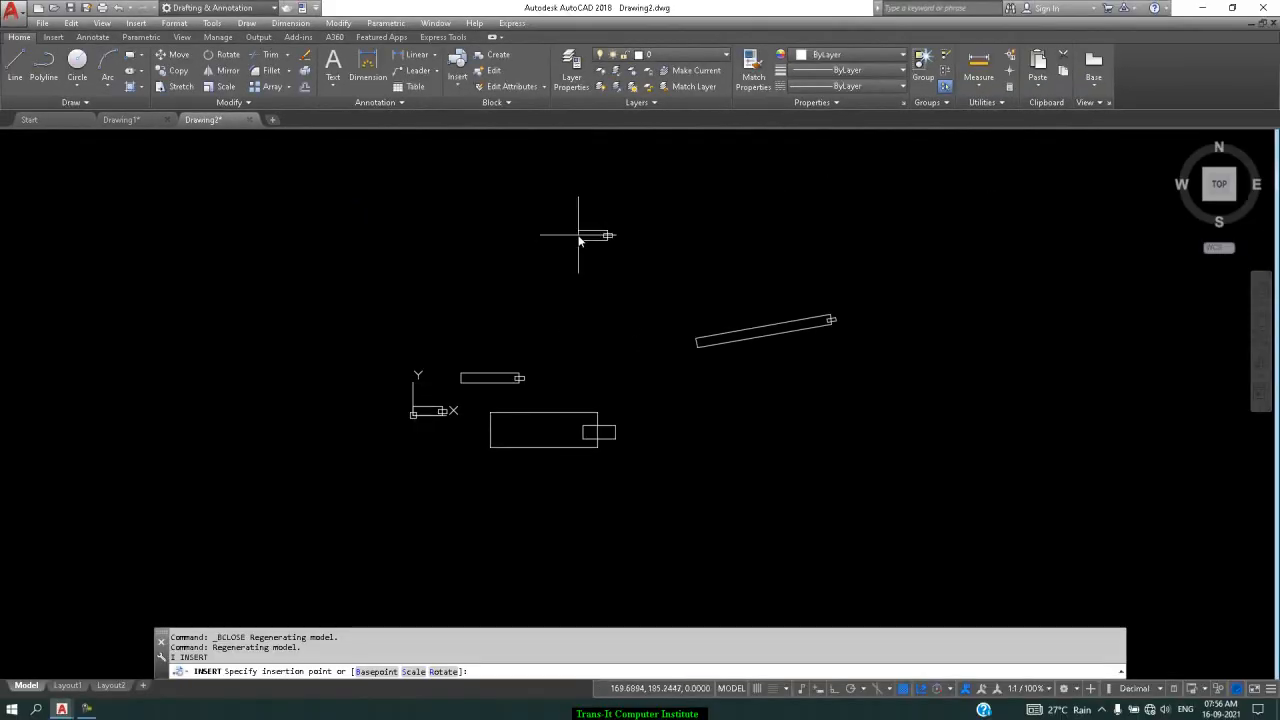
key("Escape")
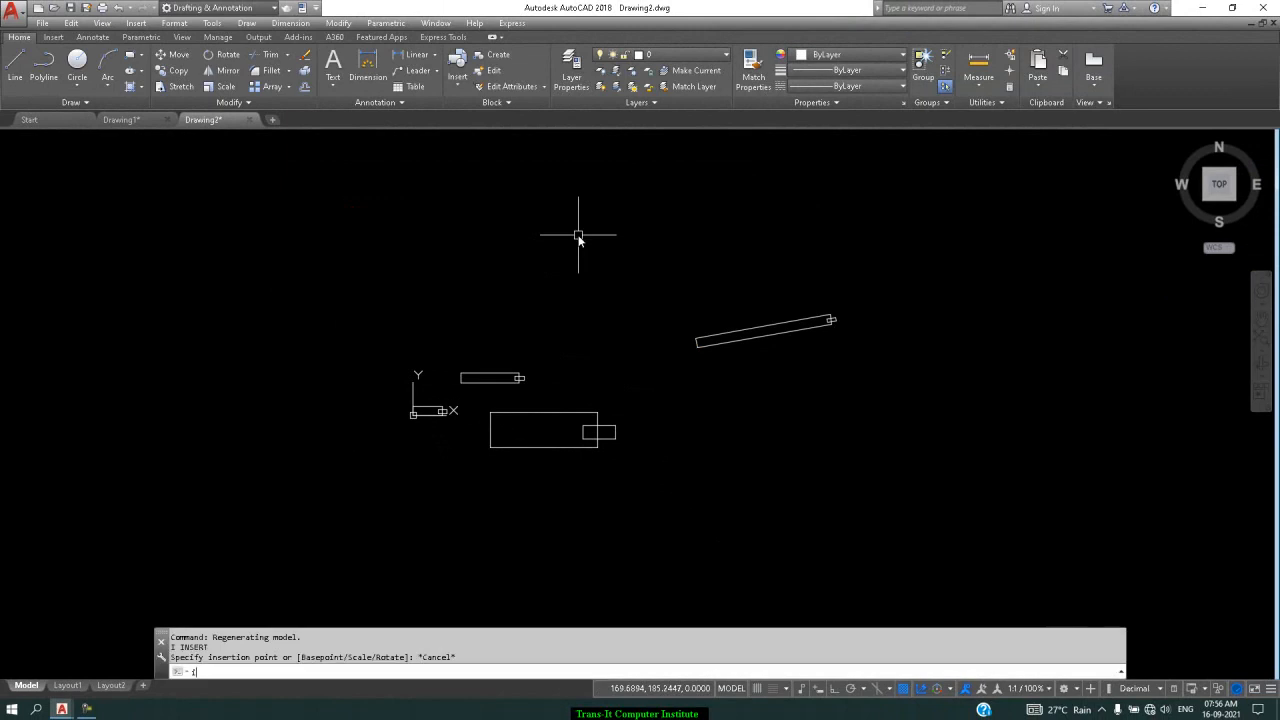
type("i")
key("Return")
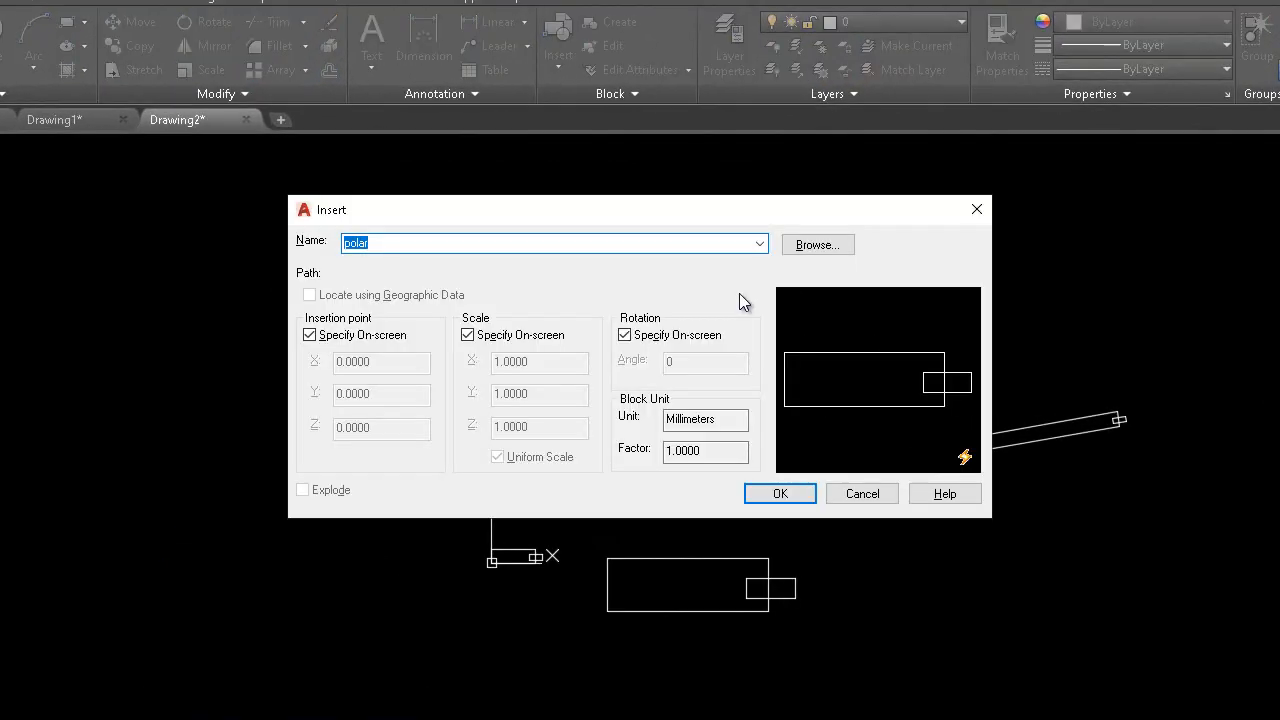
left_click(759, 244)
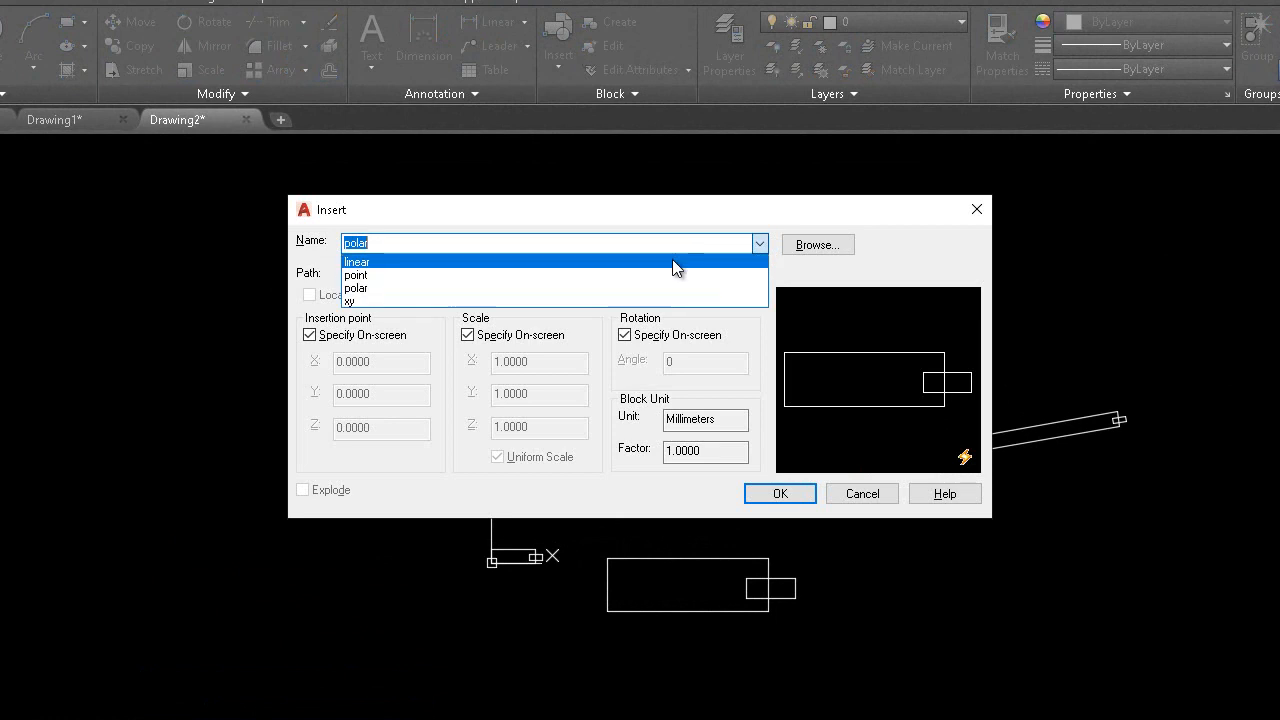
left_click(513, 298)
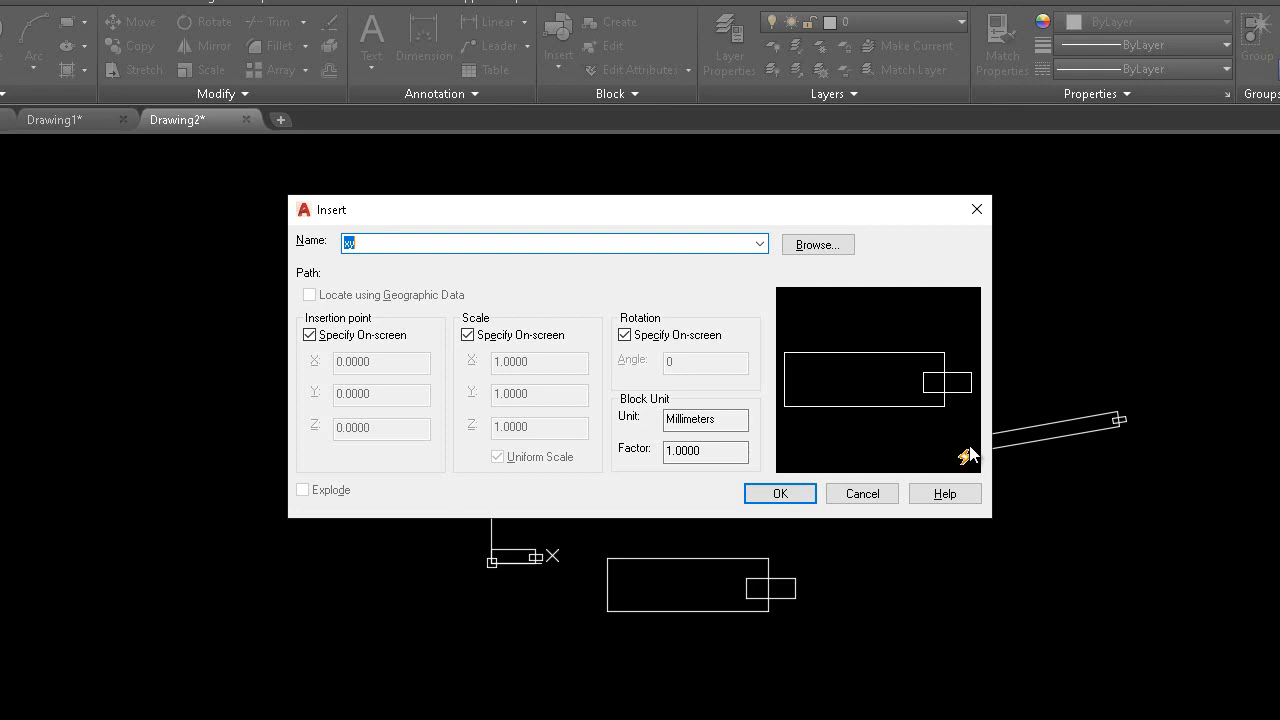
key("Escape")
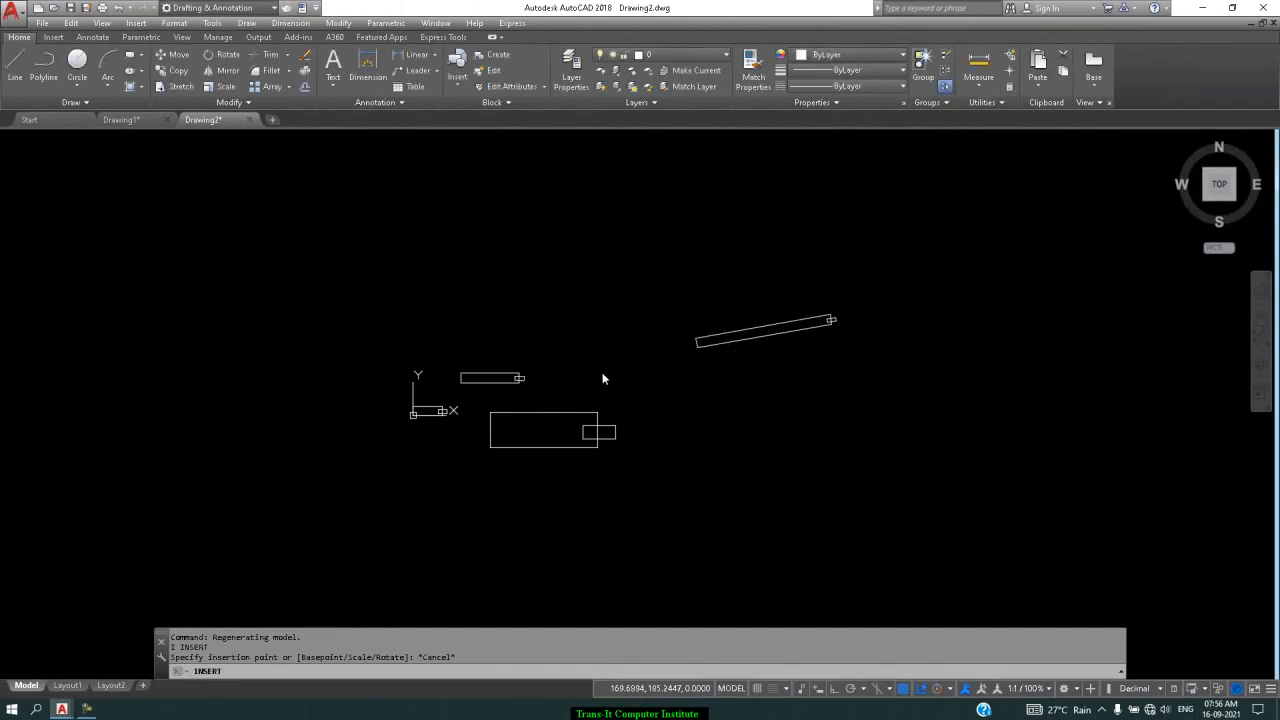
Insert the xy block at scale 1 and select the new instance
type("i")
key("Return")
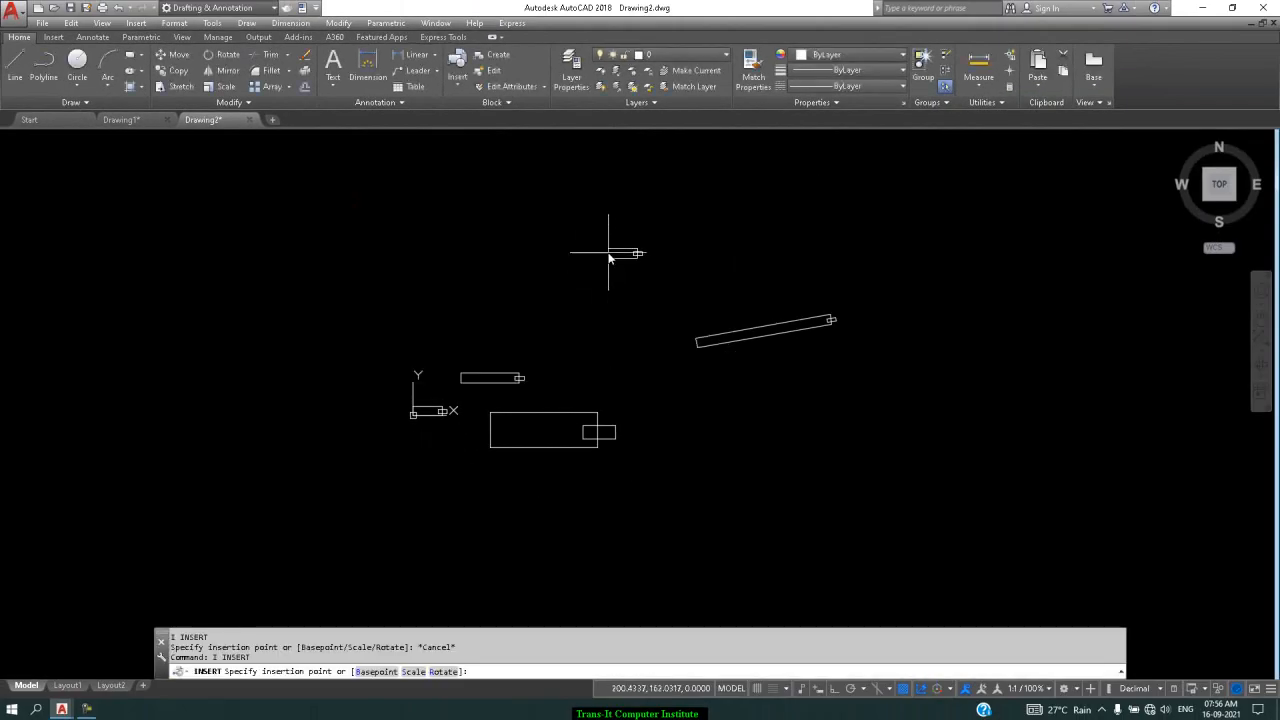
type("s")
key("Return")
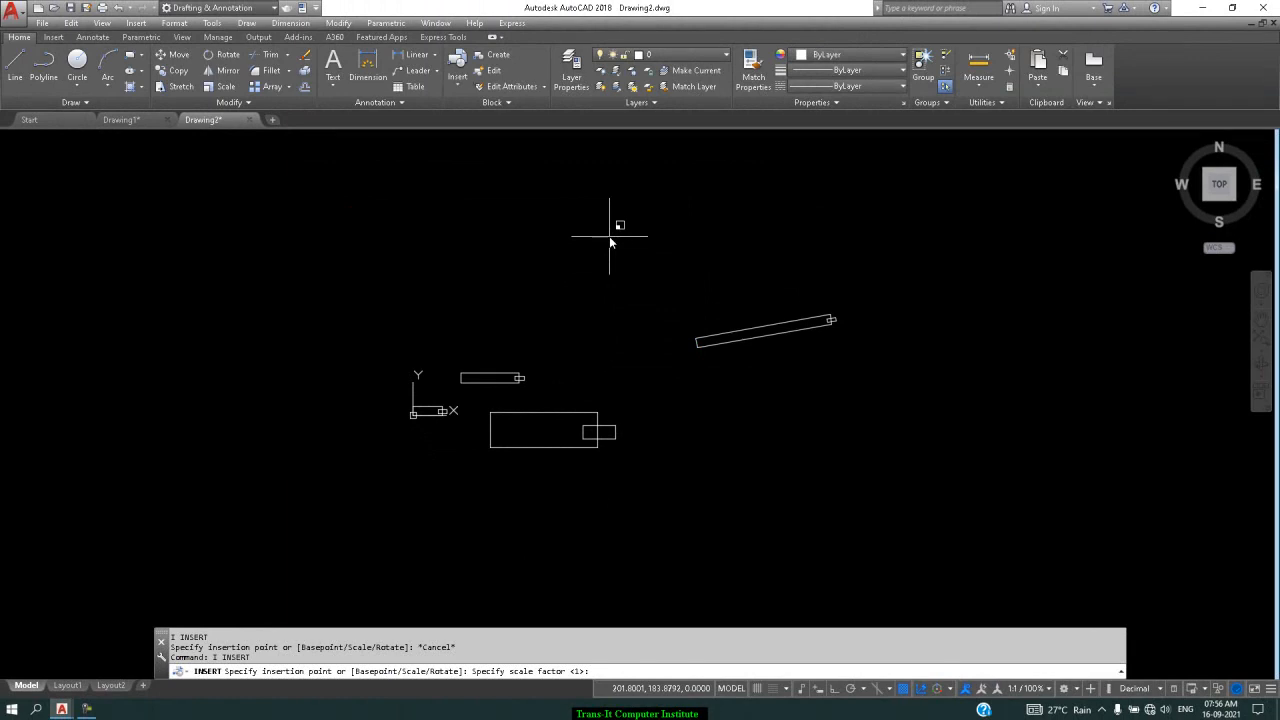
key("Return")
key("Return")
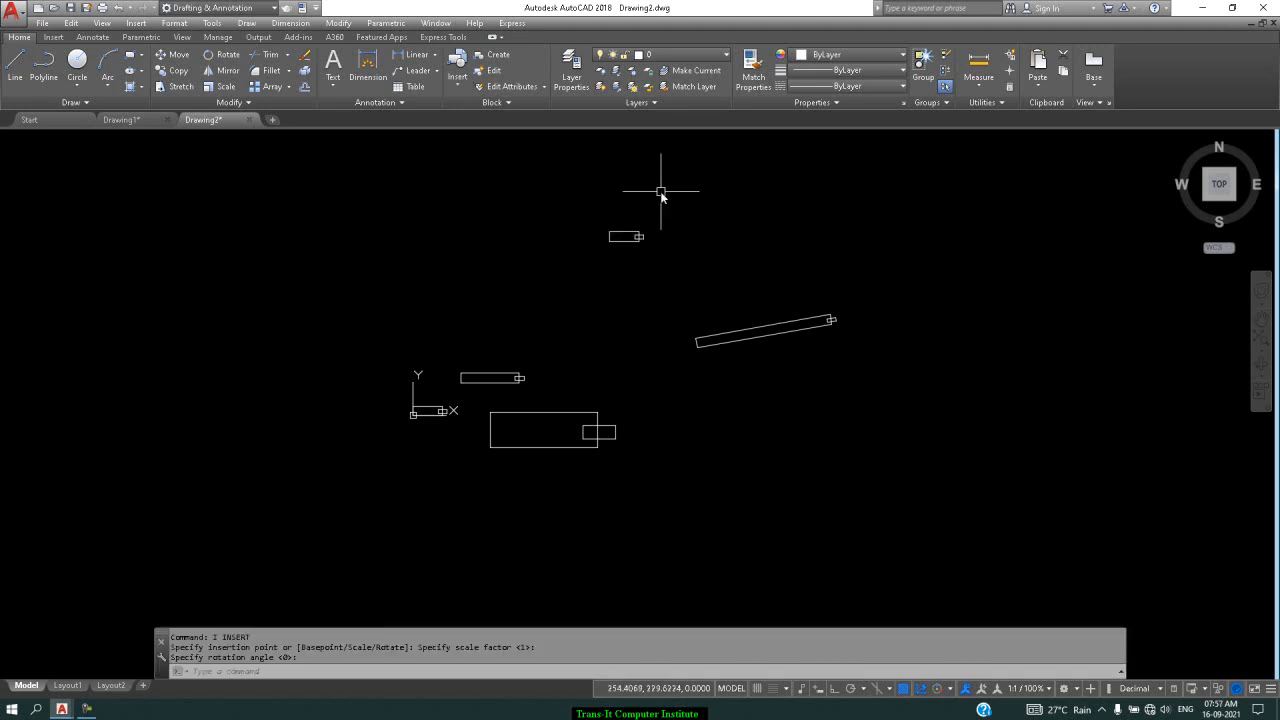
scroll(664, 181, "up", 4)
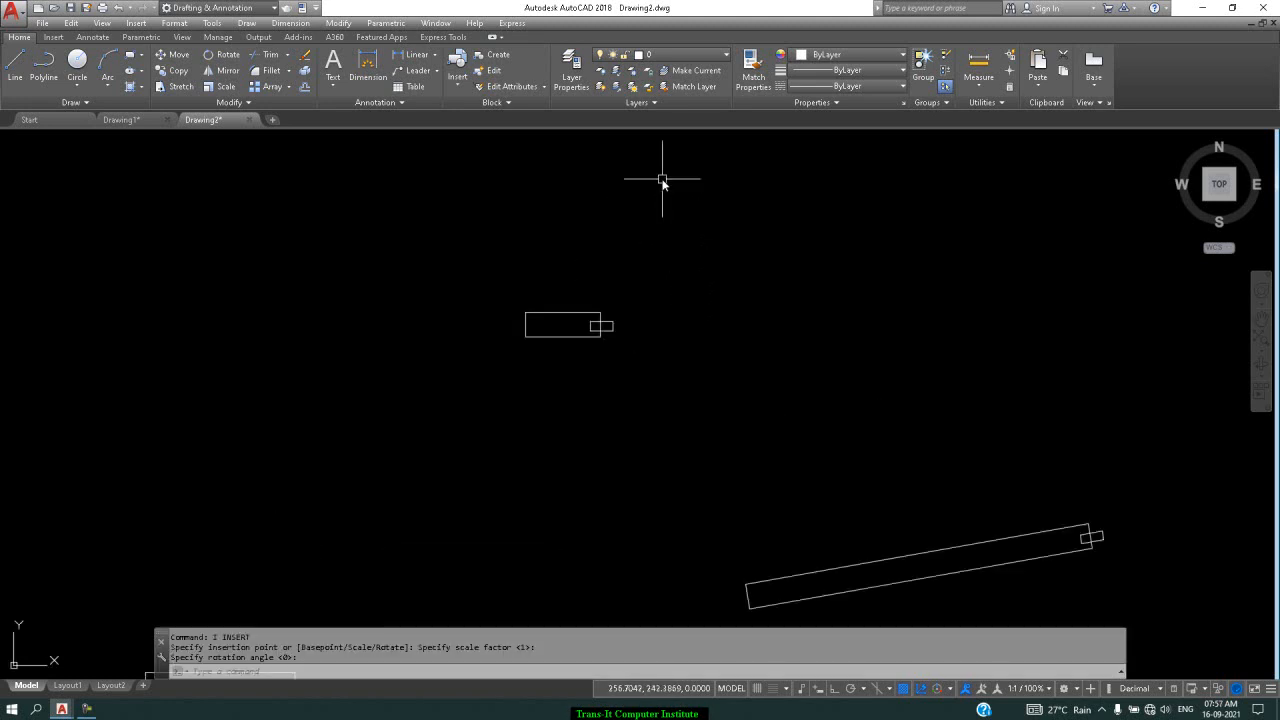
left_click(600, 316)
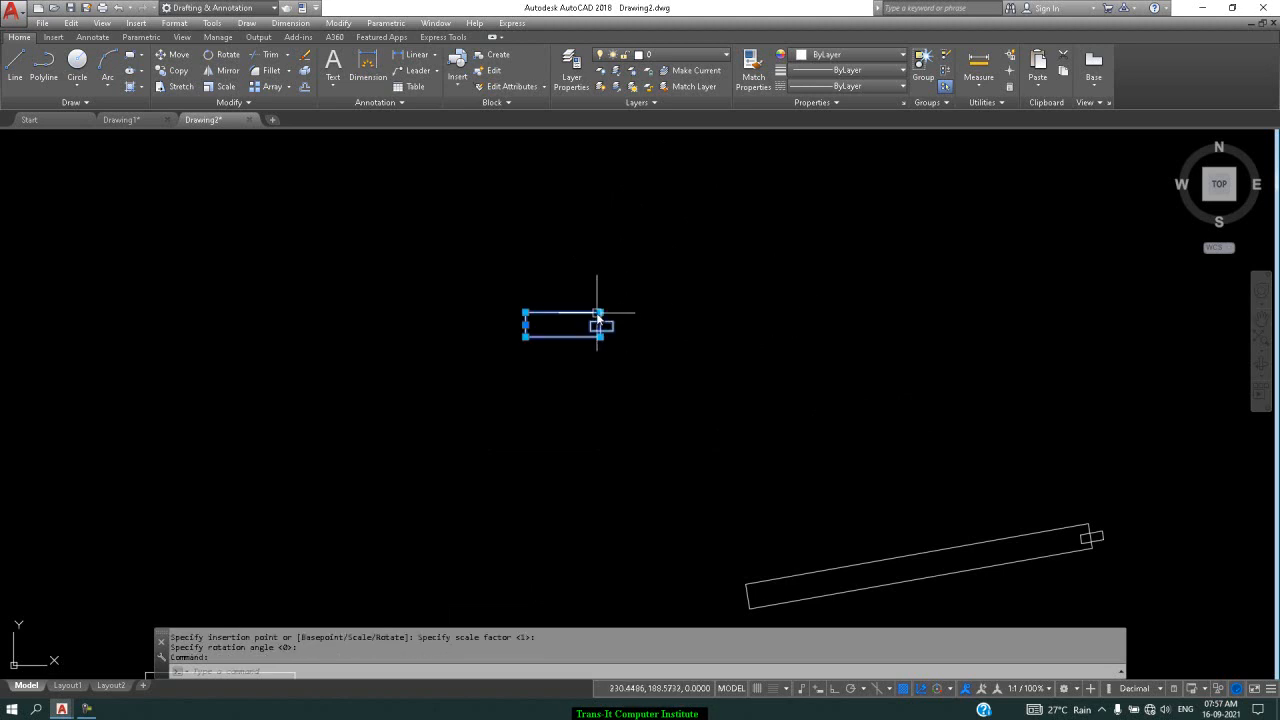
Stretch the xy block's array grip to spread it into a grid of copies
left_click(599, 313)
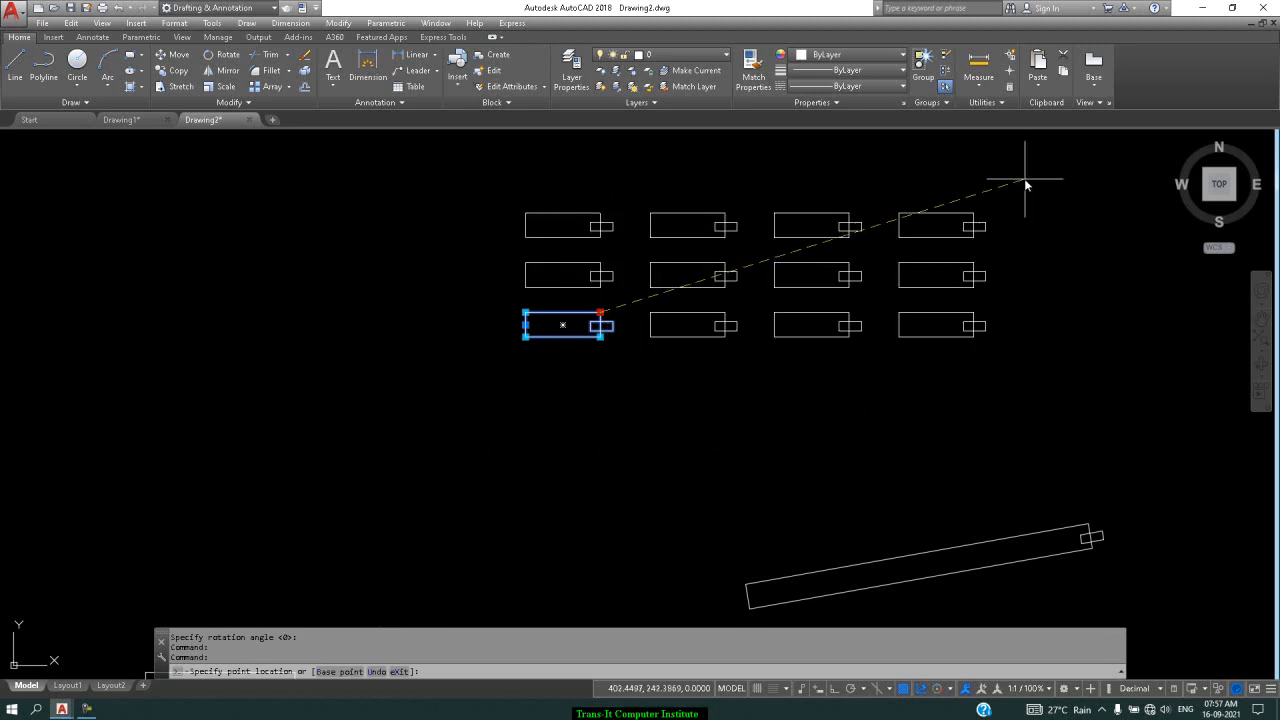
scroll(1024, 180, "down", 3)
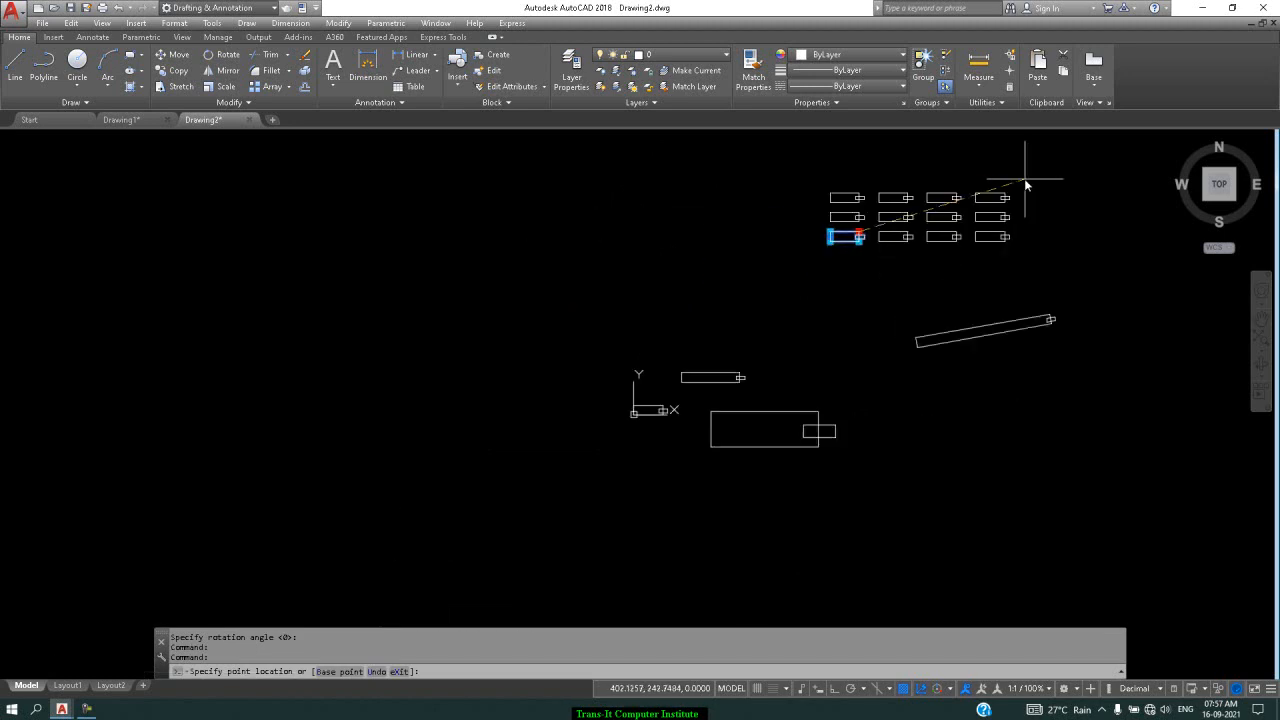
left_click(1134, 140)
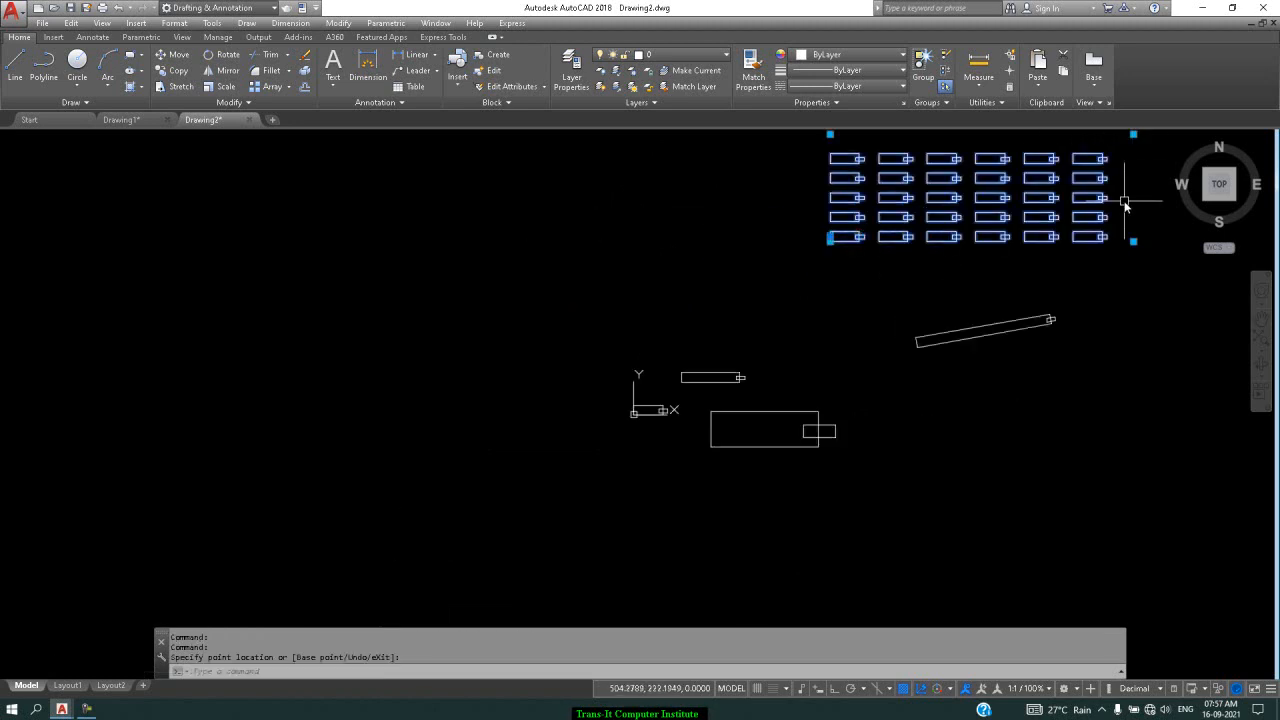
key("Escape")
left_click(1220, 192)
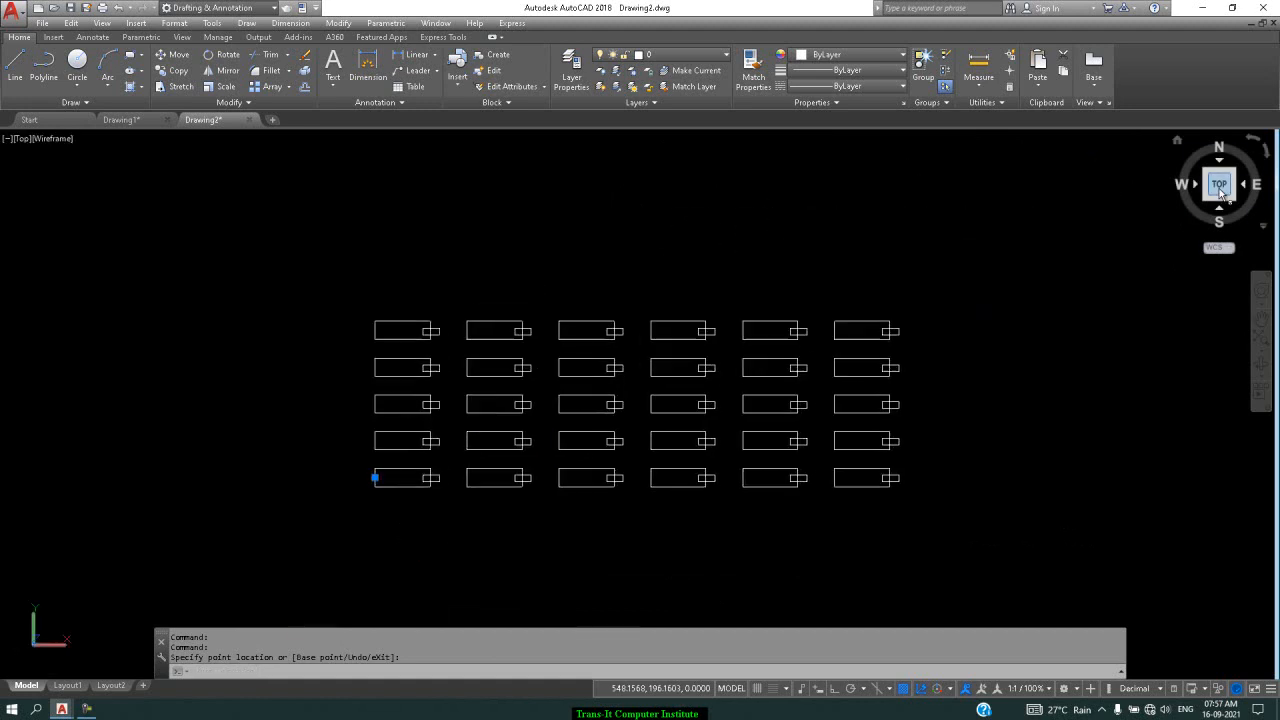
scroll(955, 268, "down", 4)
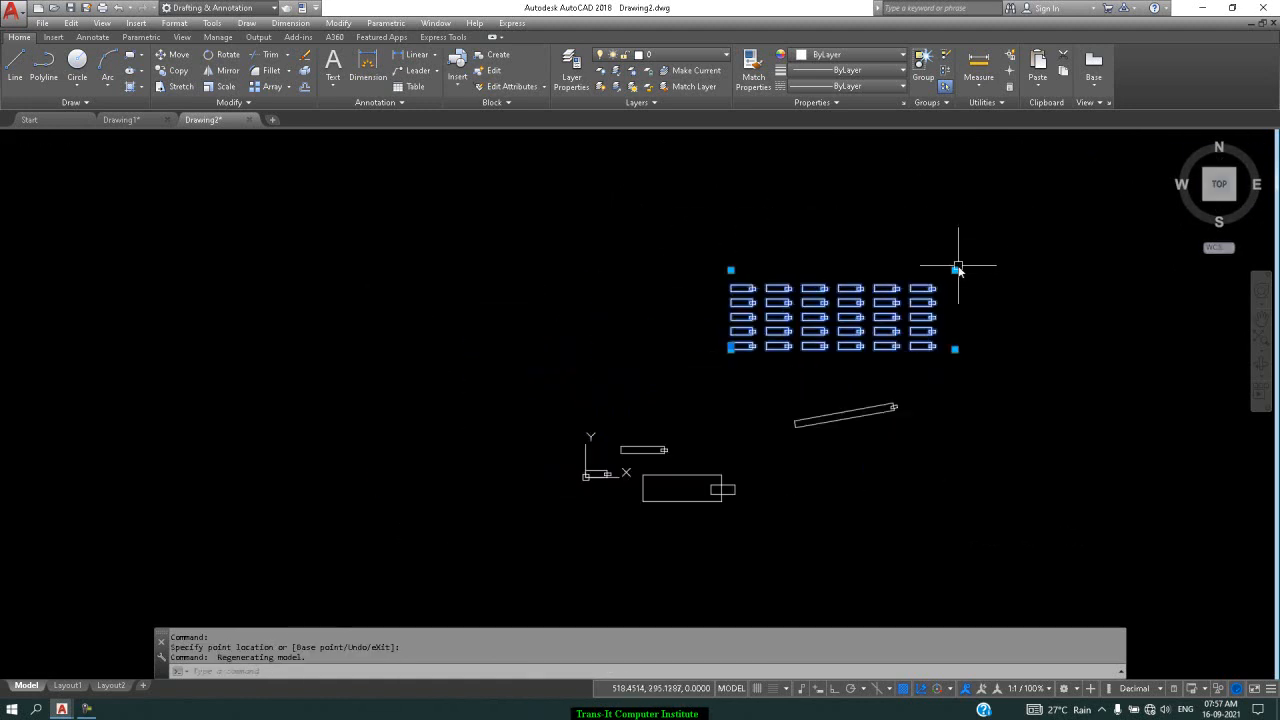
Resize the array grid with its corner grips, ending at six columns by nine rows
left_click(955, 270)
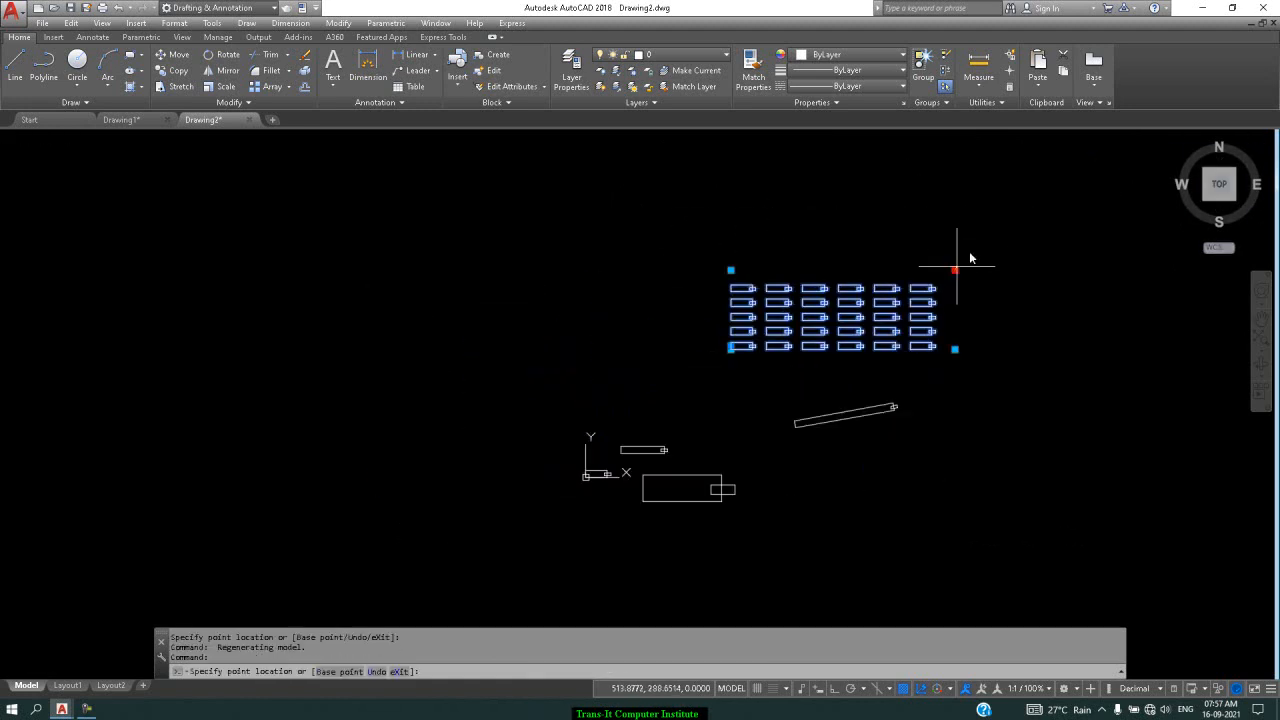
left_click(1099, 138)
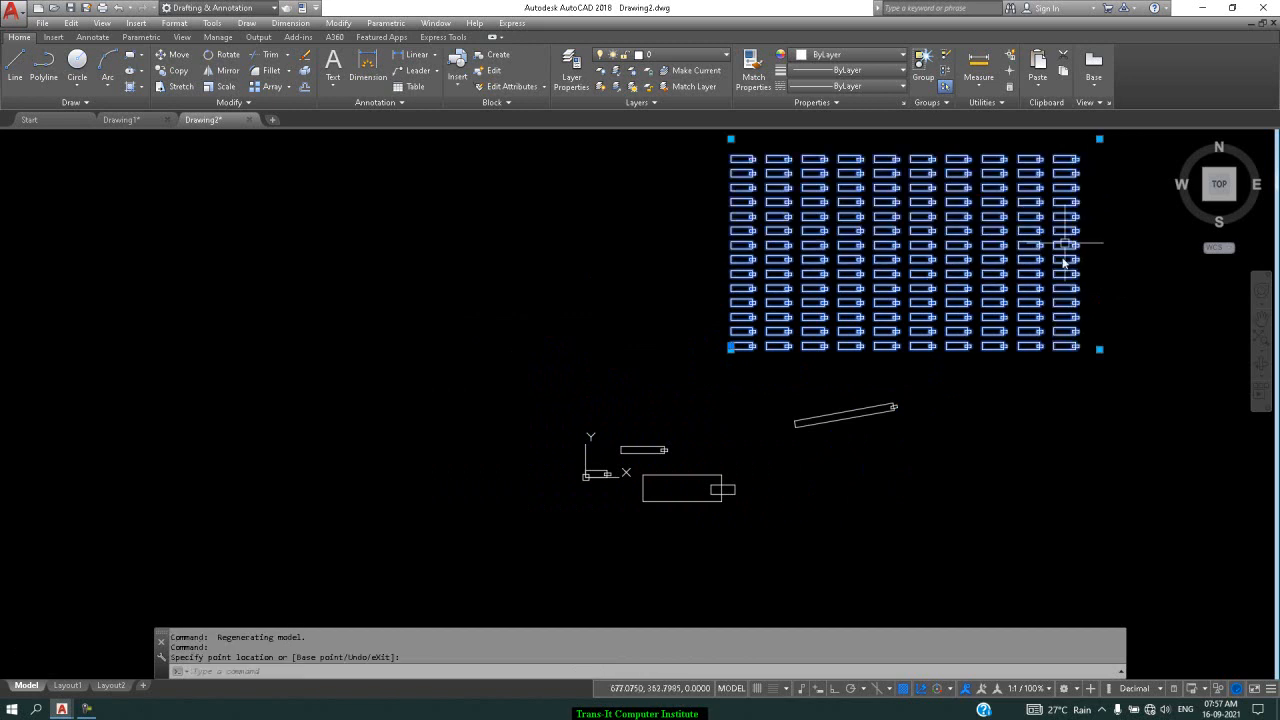
left_click(1099, 350)
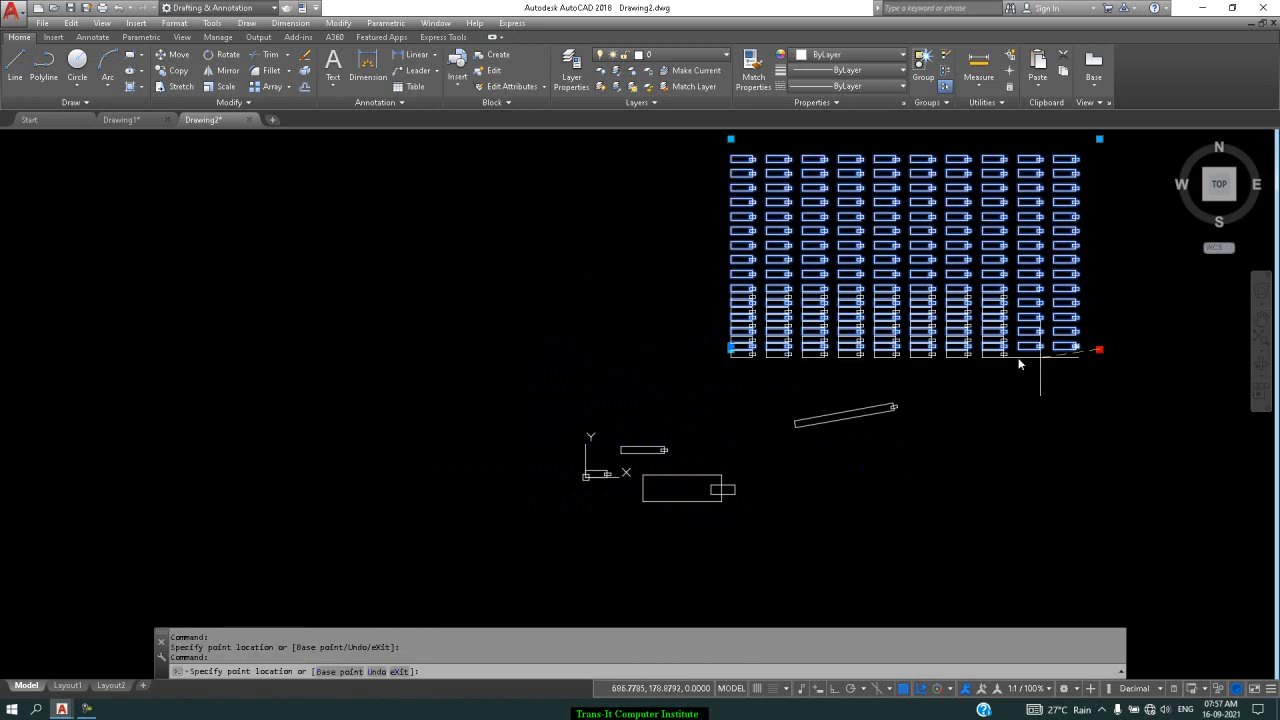
left_click(951, 360)
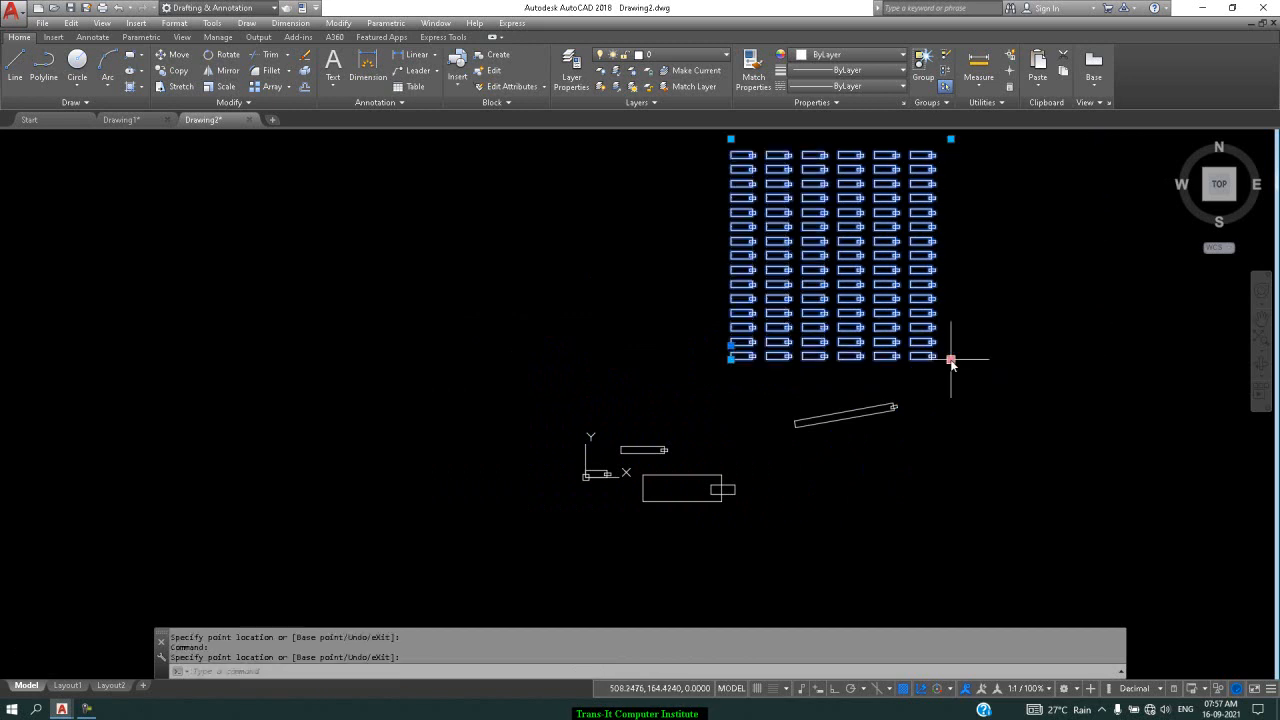
left_click(732, 139)
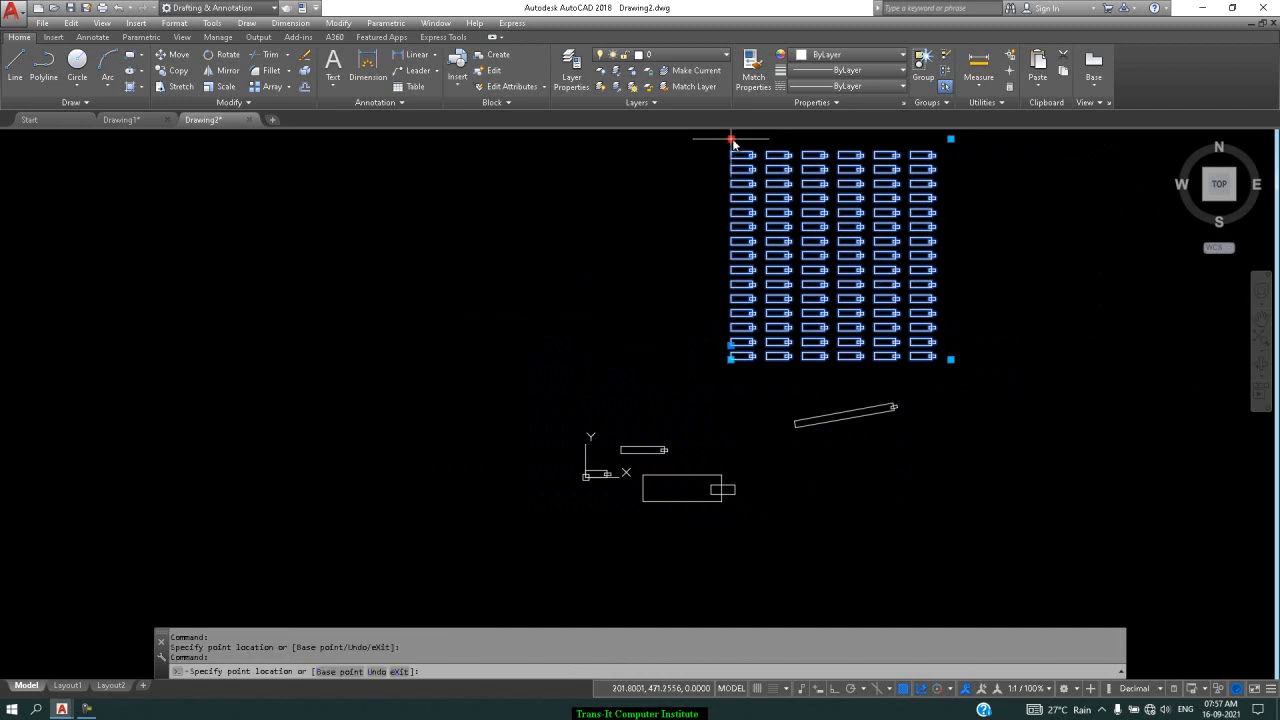
left_click(707, 216)
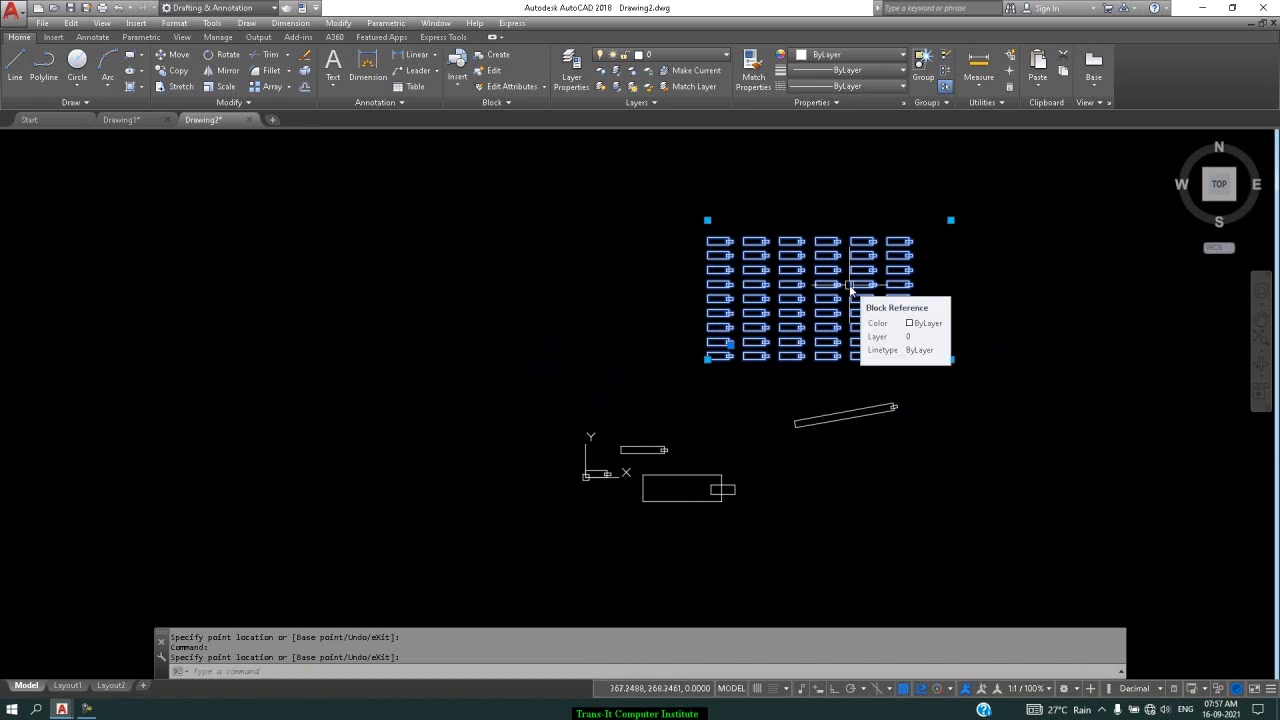
key("Escape")
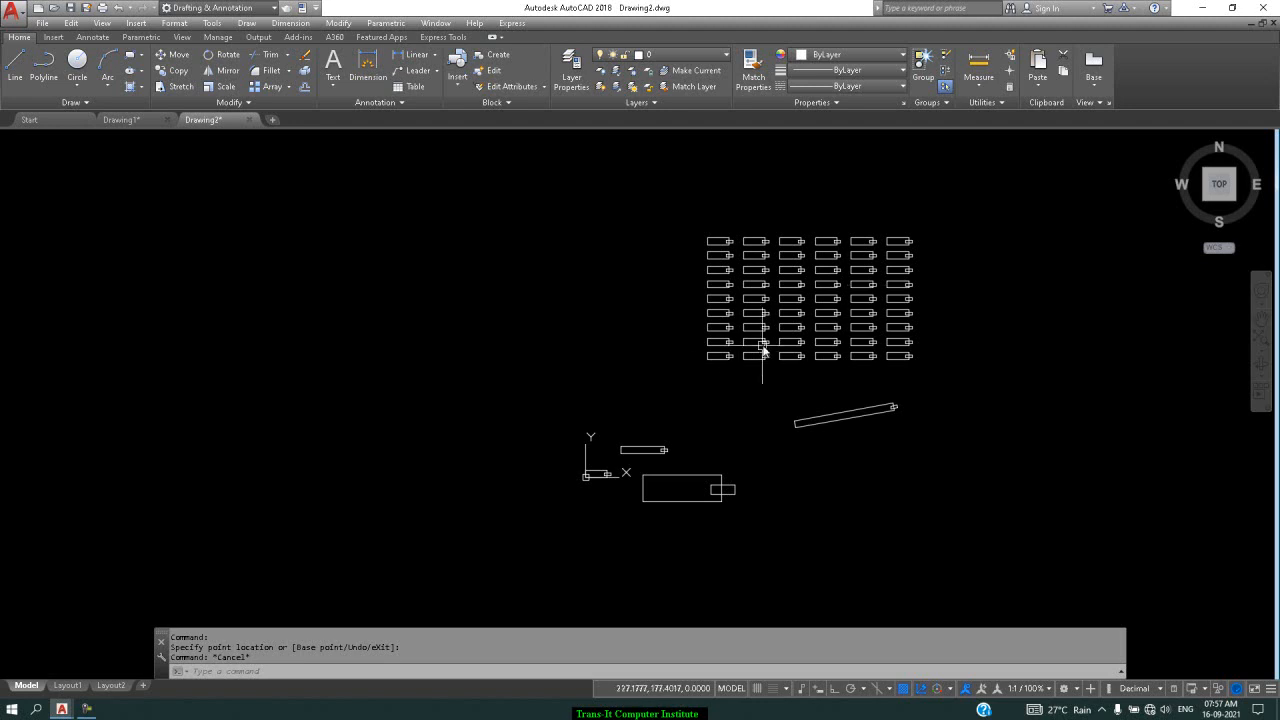
scroll(603, 468, "up", 2)
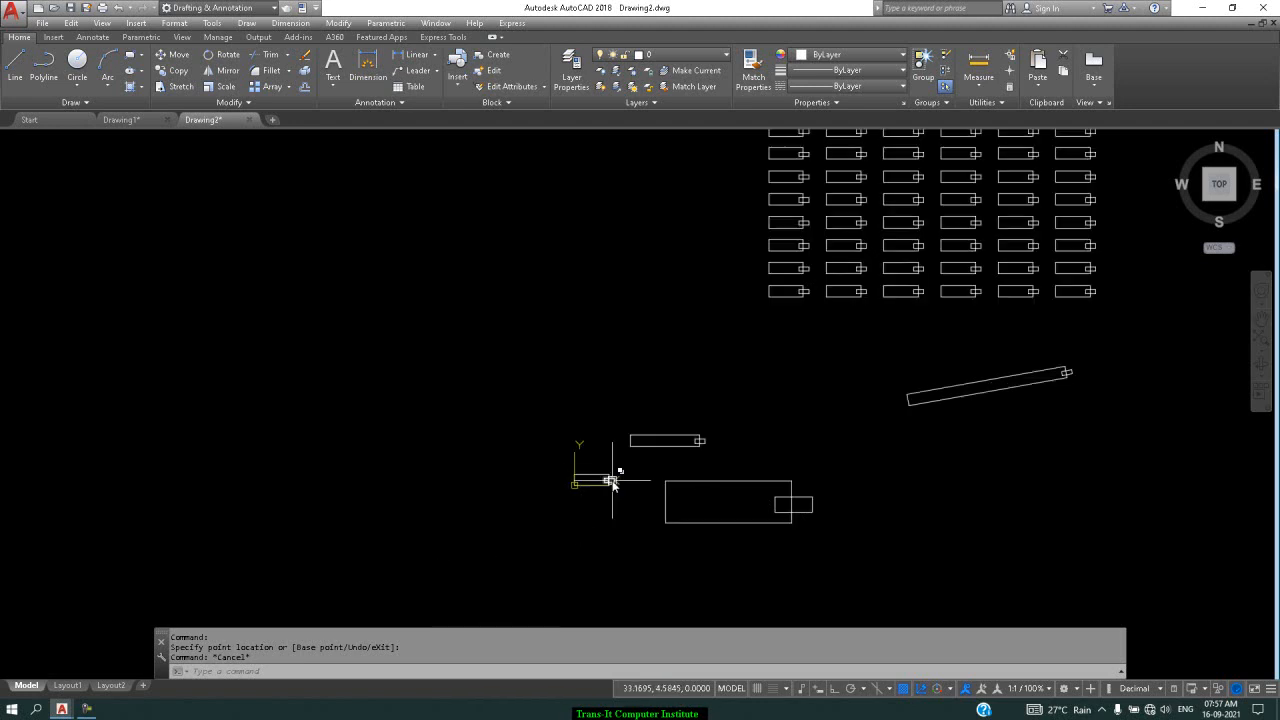
Define block 'rotation' from the small rectangle pair with base point 0,5 and open it for editing
left_click(139, 123)
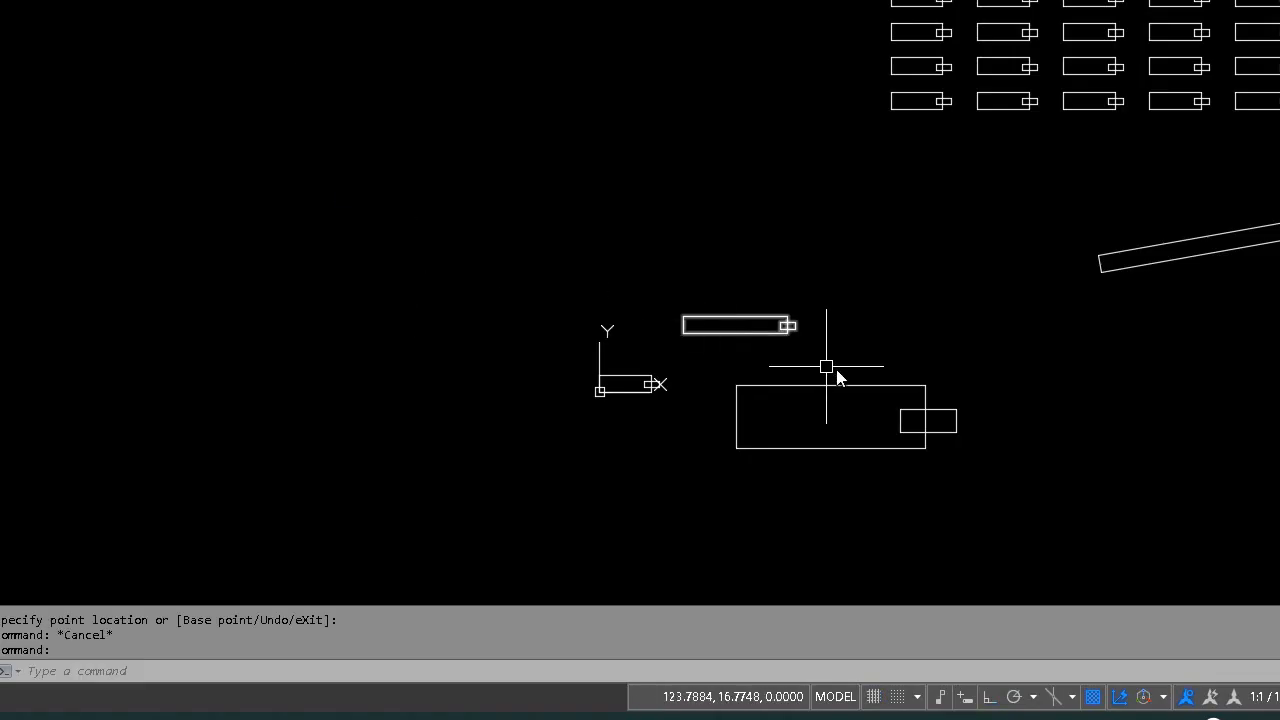
type("b")
key("Return")
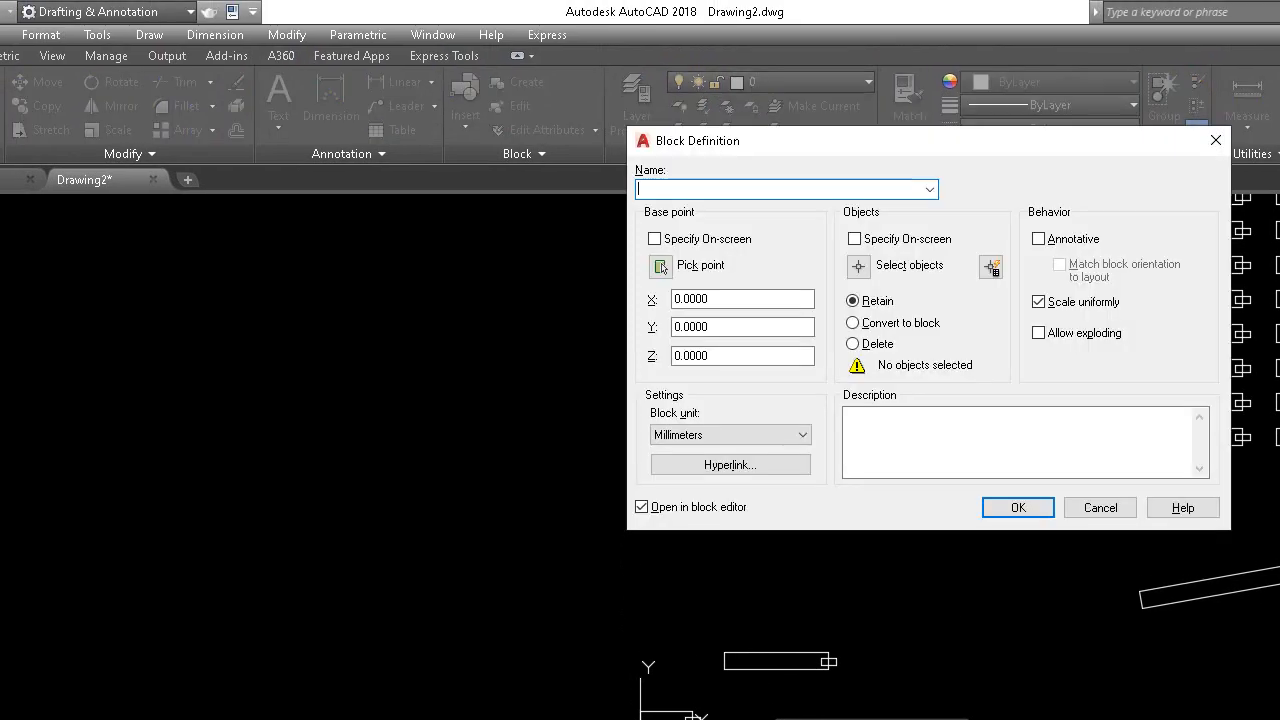
type("rotation")
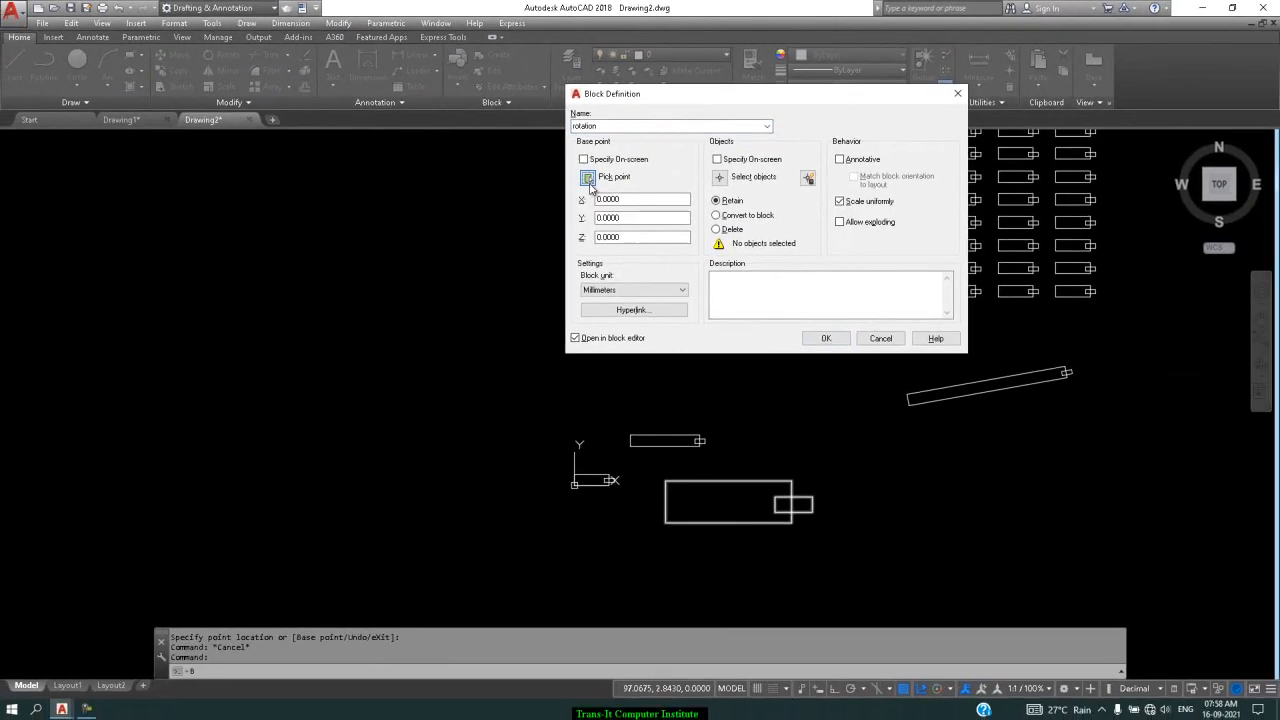
left_click(660, 265)
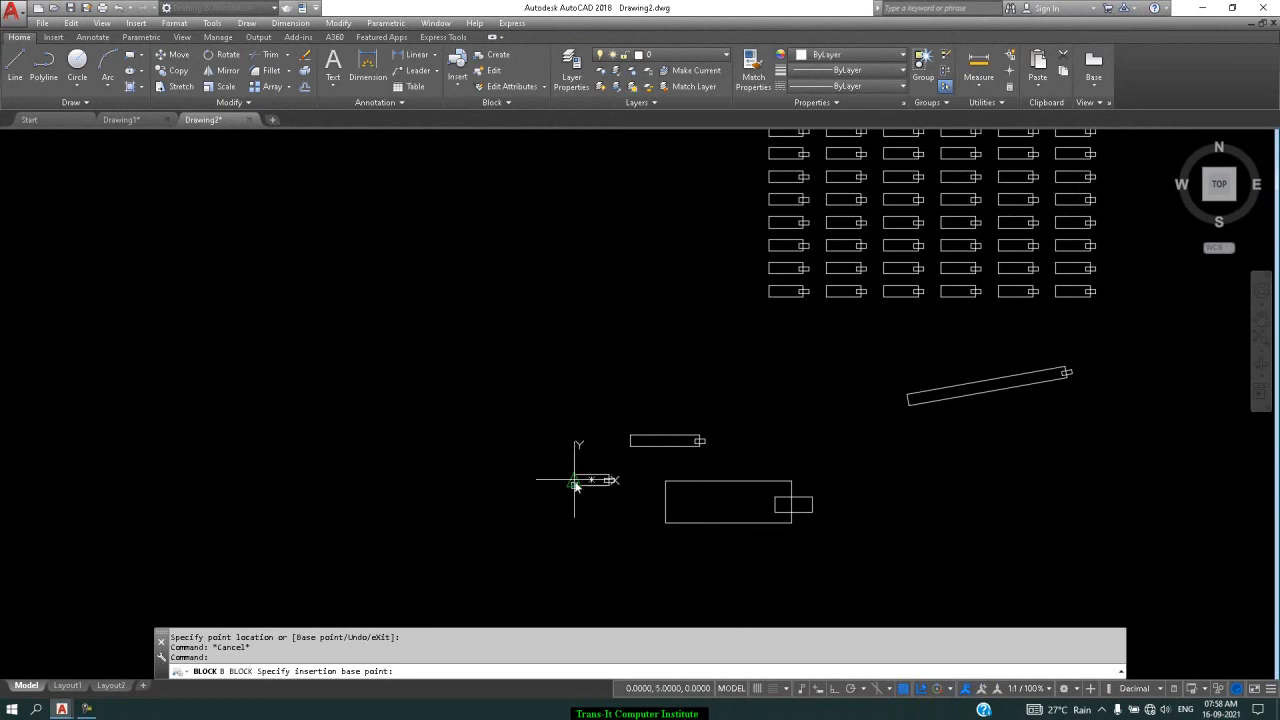
left_click(575, 484)
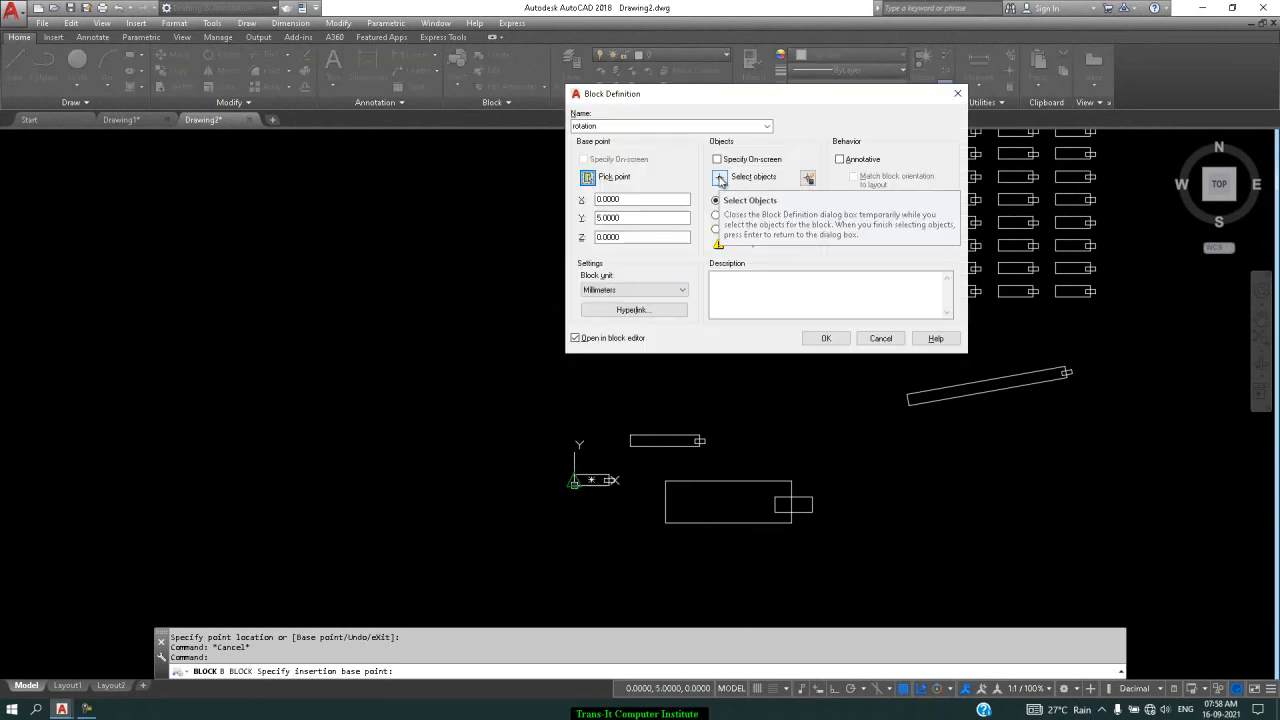
left_click(721, 180)
left_click(623, 457)
left_click(524, 535)
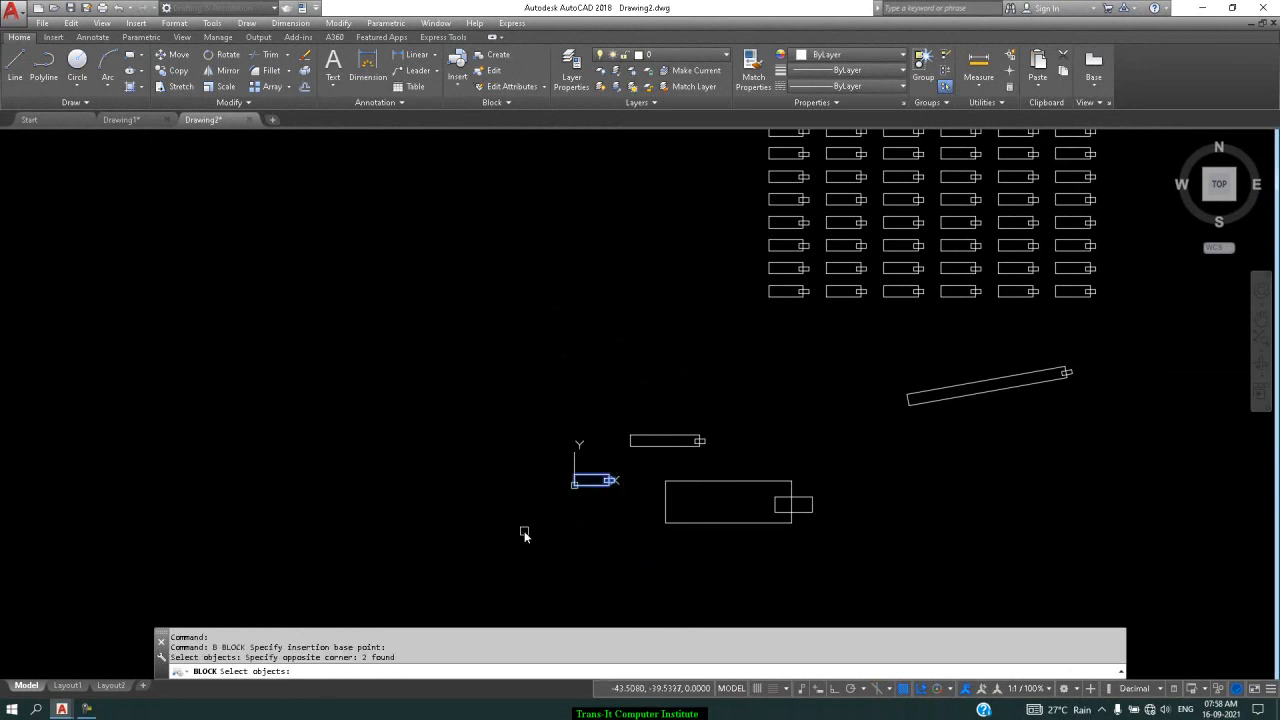
key("Return")
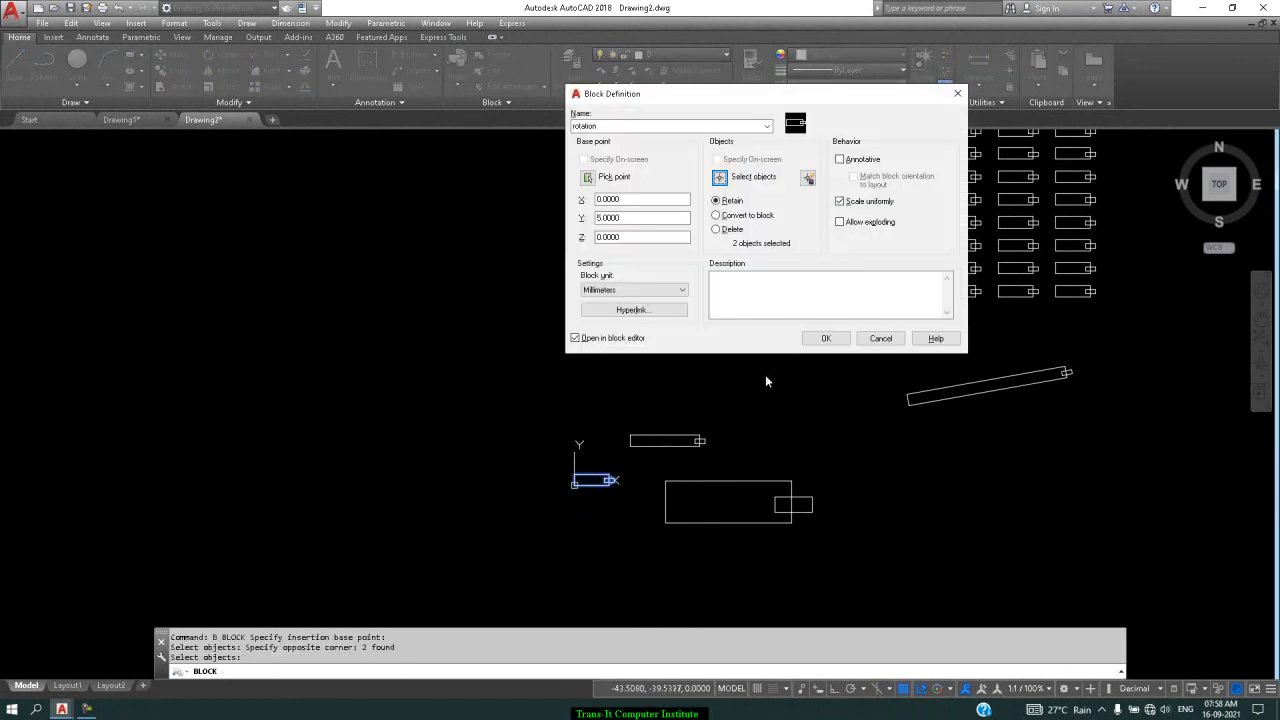
left_click(814, 344)
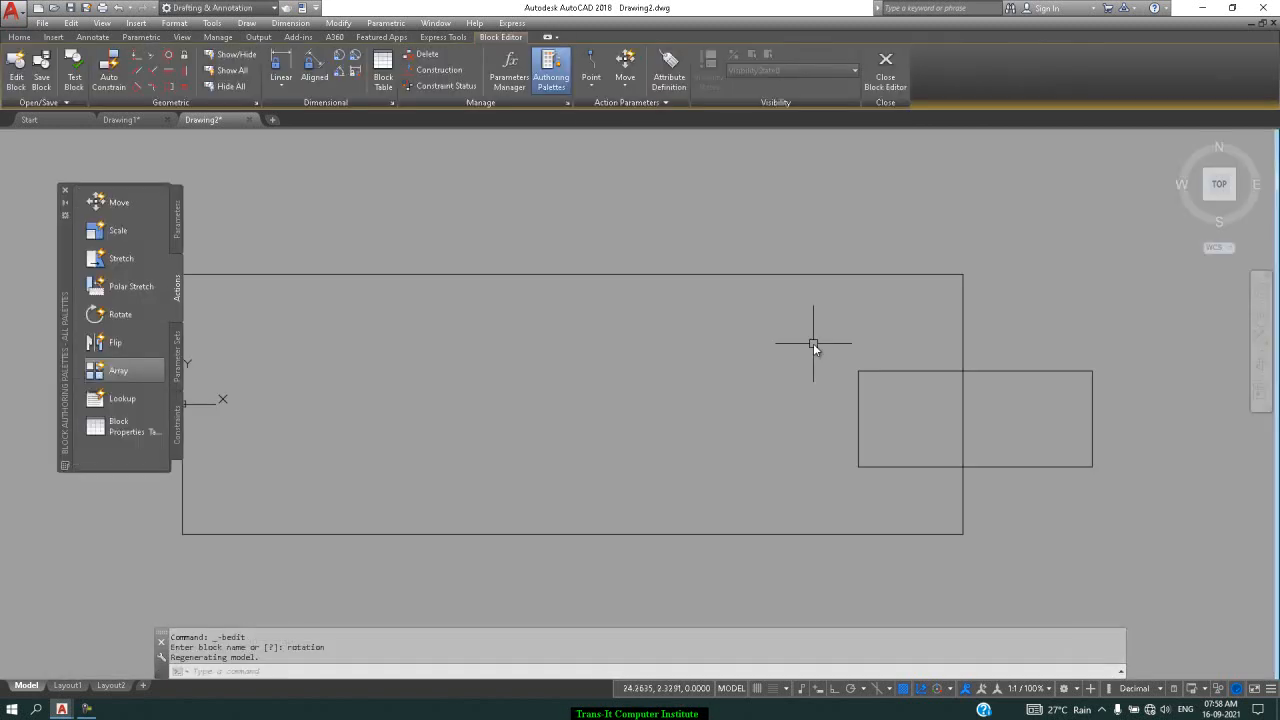
Add a Rotation parameter whose value set increments by 10° from 0 to 180°
left_click(174, 218)
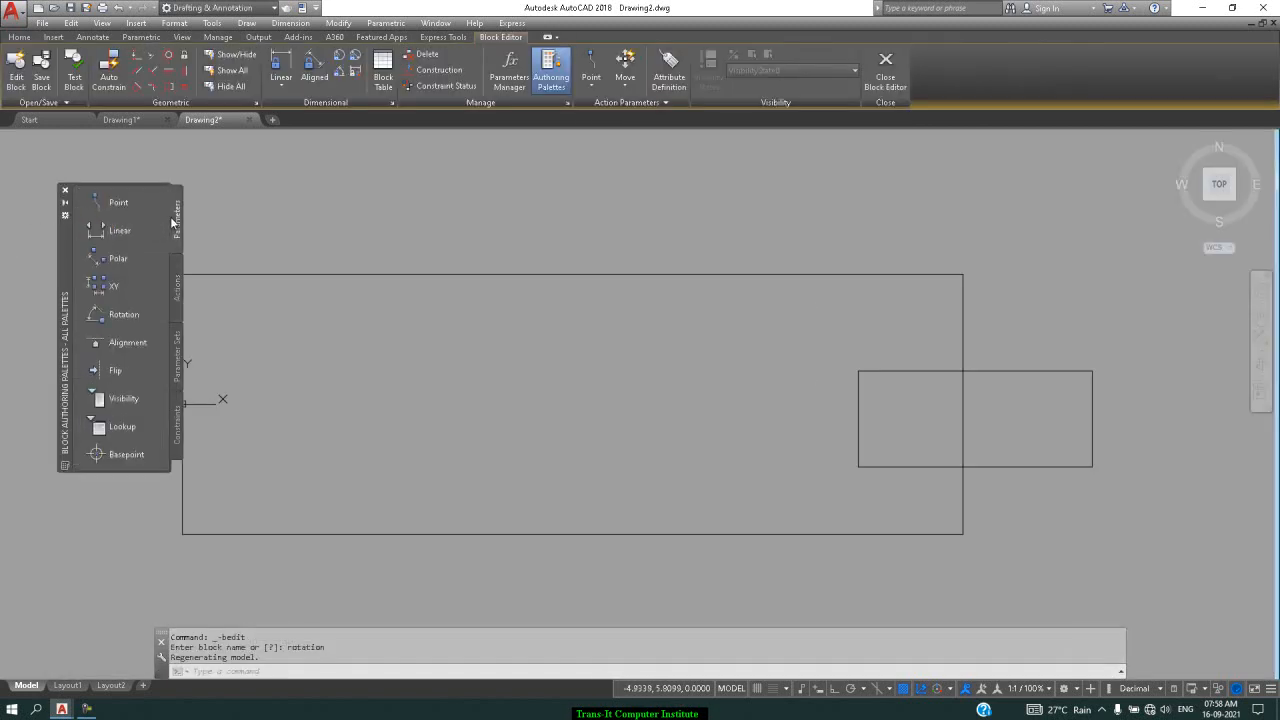
left_click(136, 313)
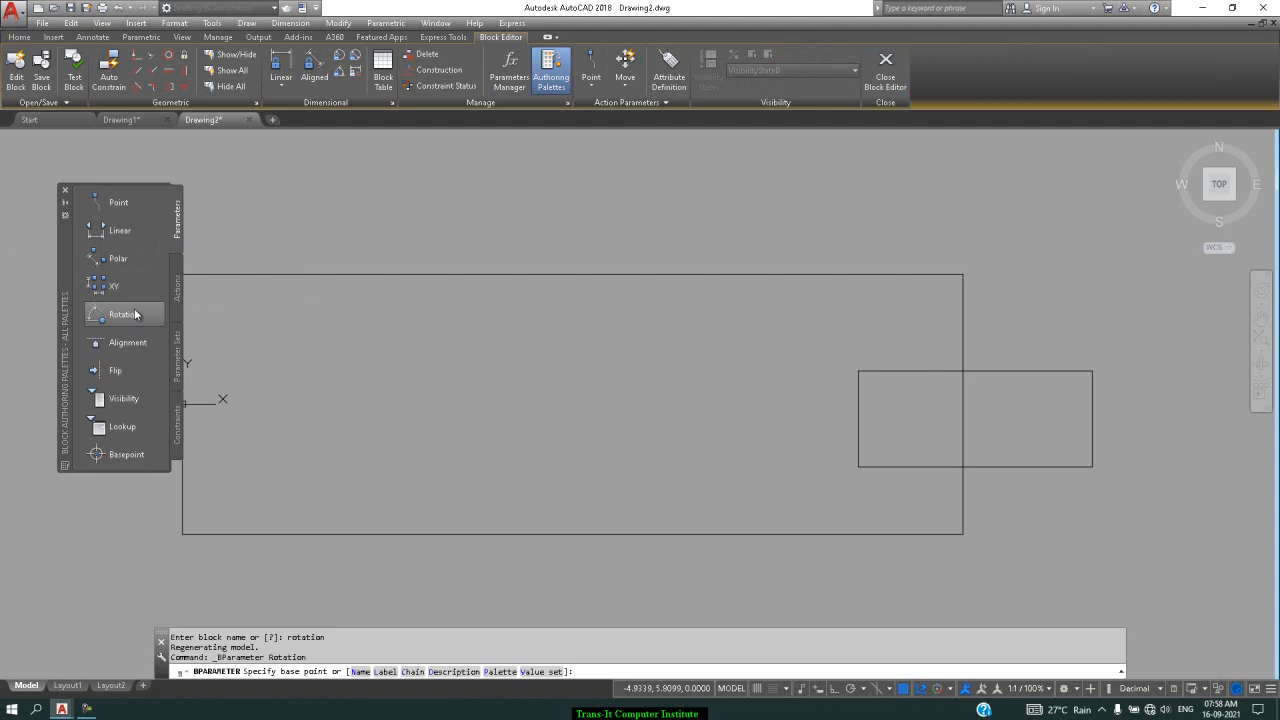
left_click(541, 672)
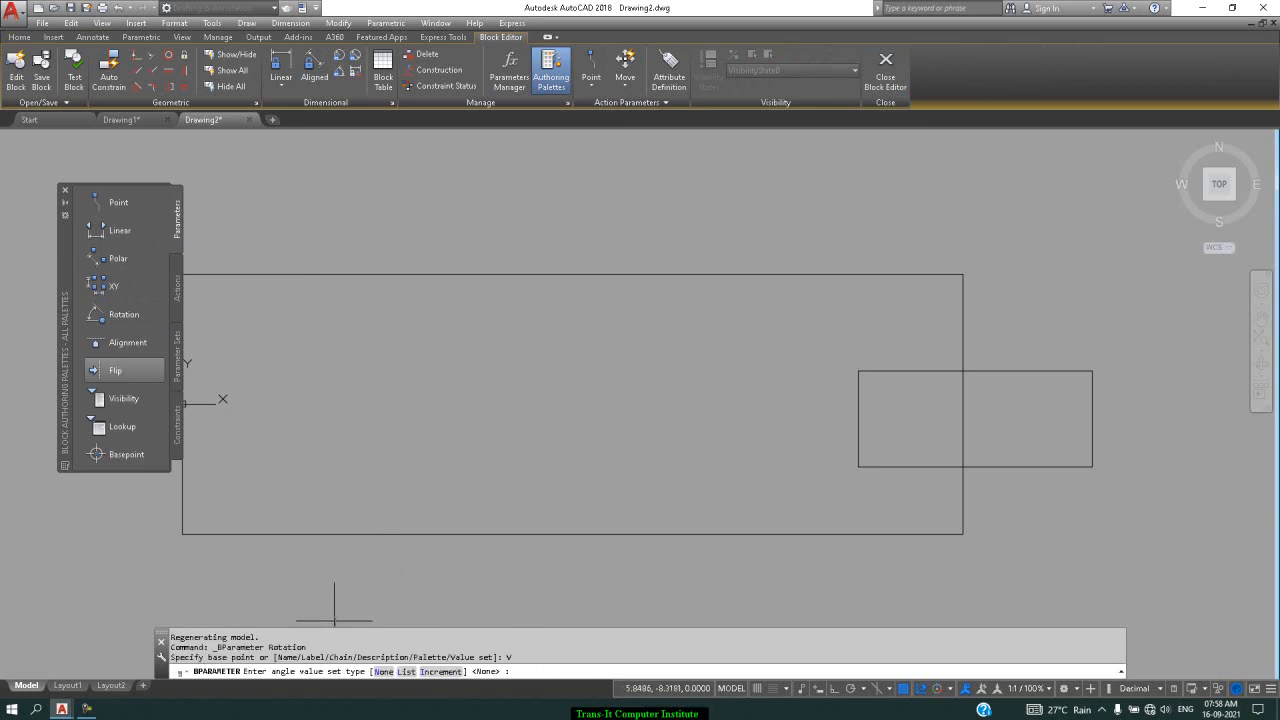
left_click(441, 671)
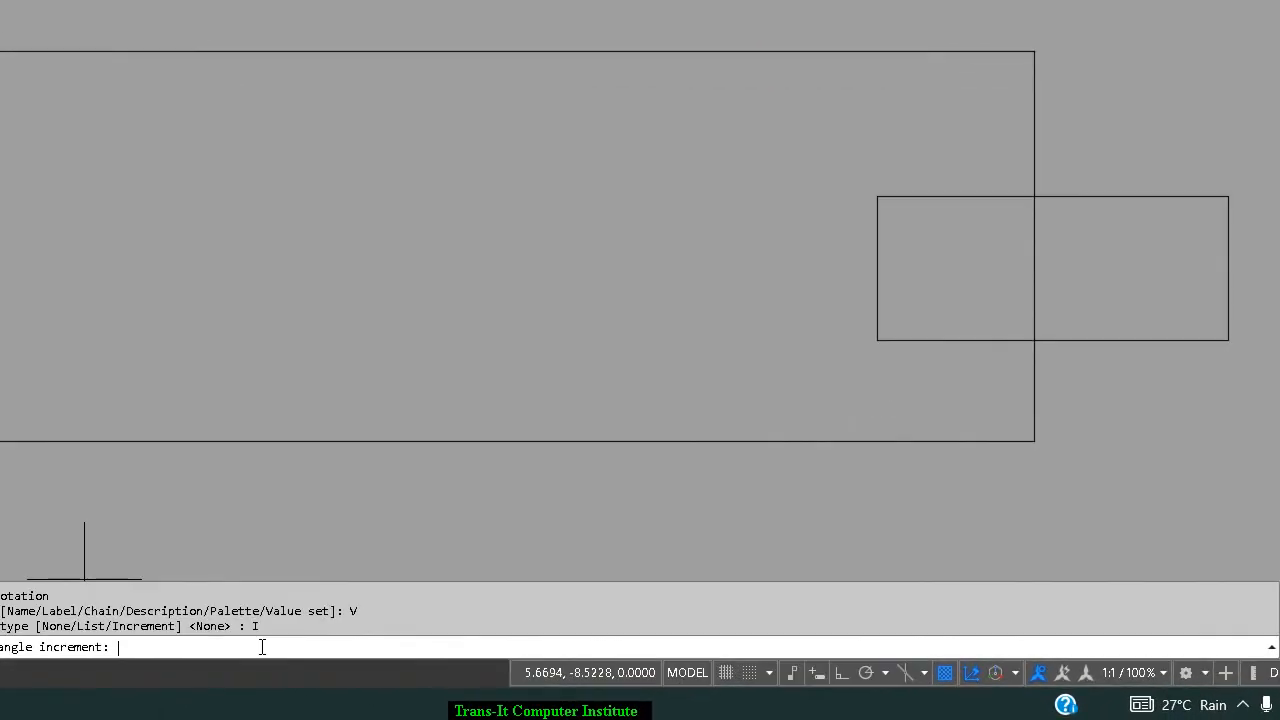
type("10")
key("Return")
type("0")
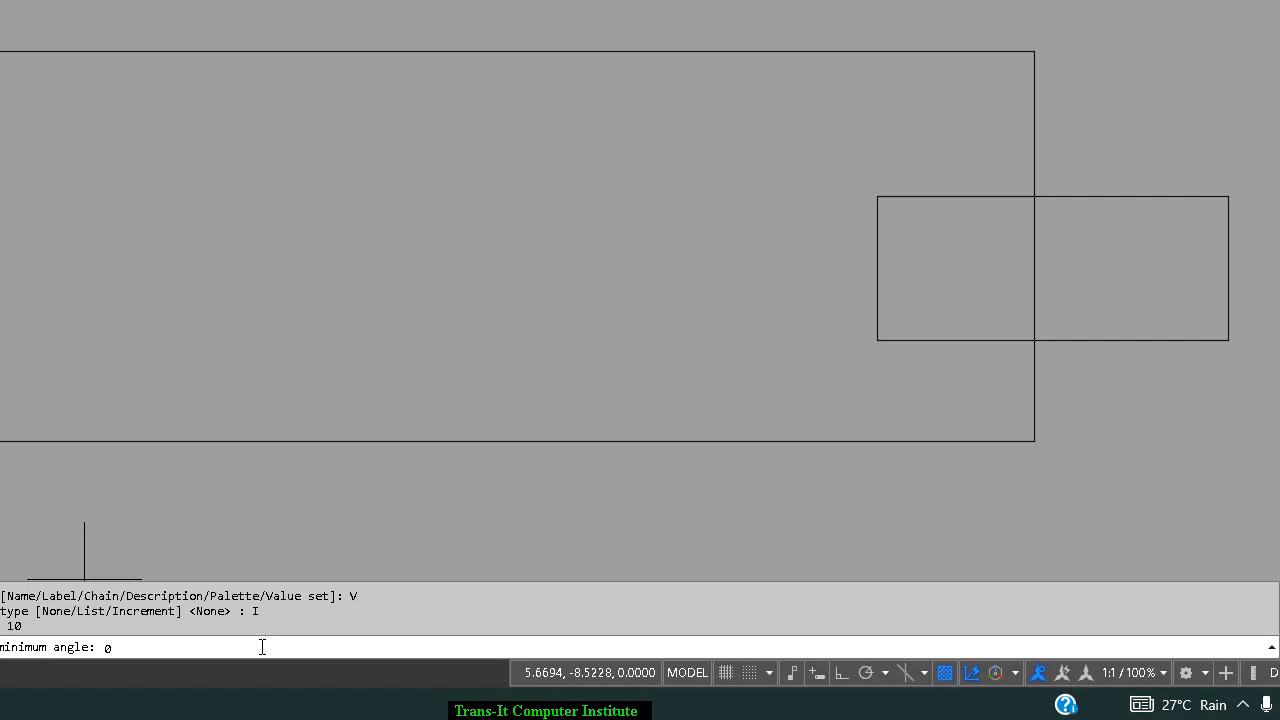
key("Return")
type("1")
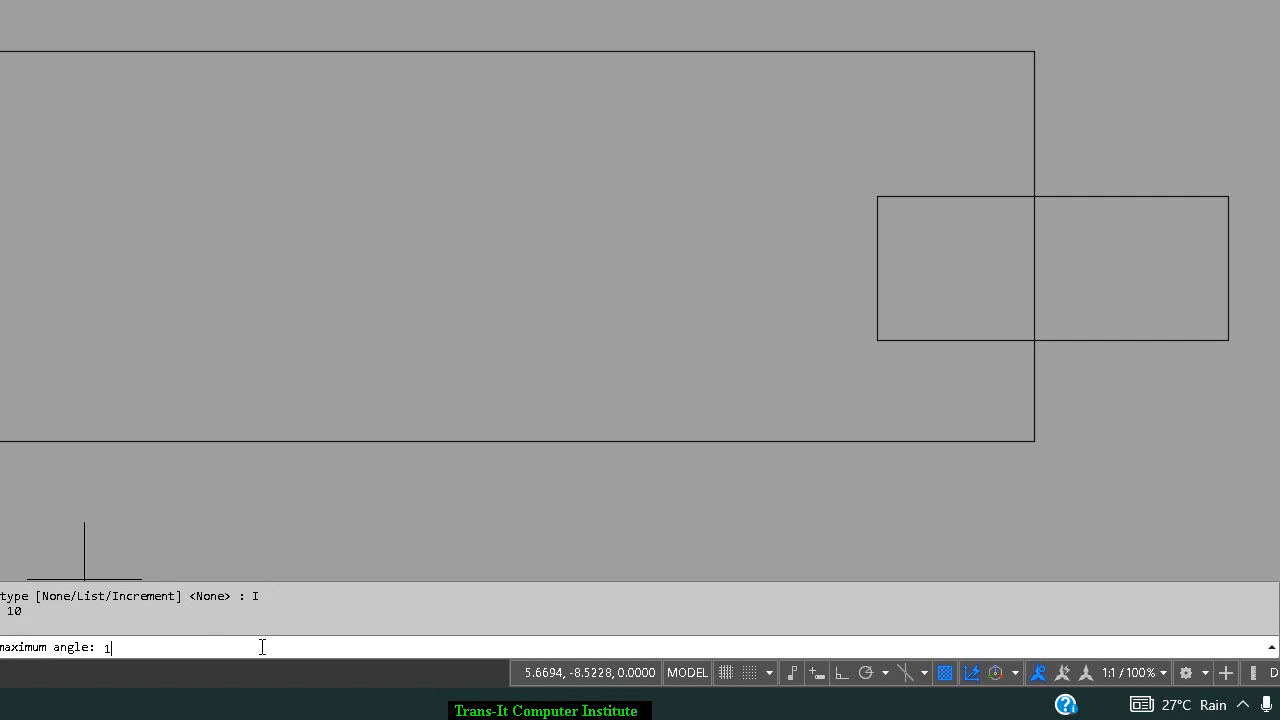
type("80")
key("Return")
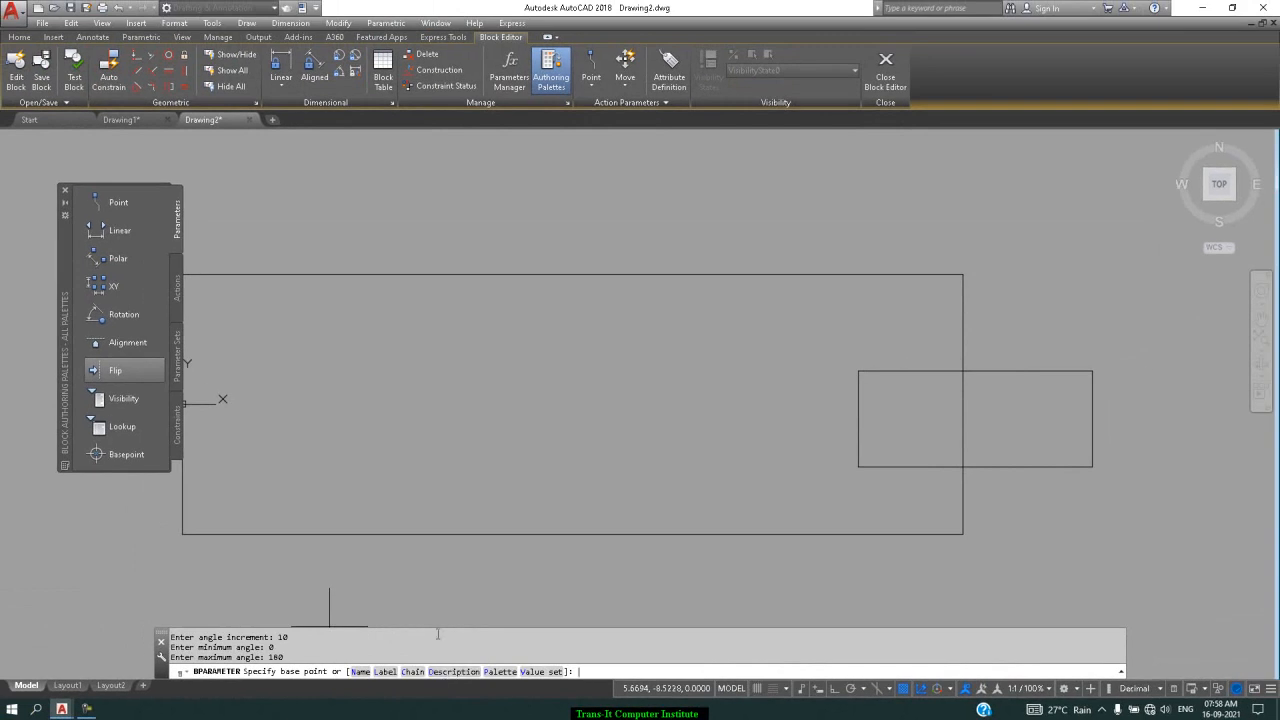
Place Angle1's centre and radius at the block's bottom edge, keeping the default angle
scroll(483, 435, "down", 3)
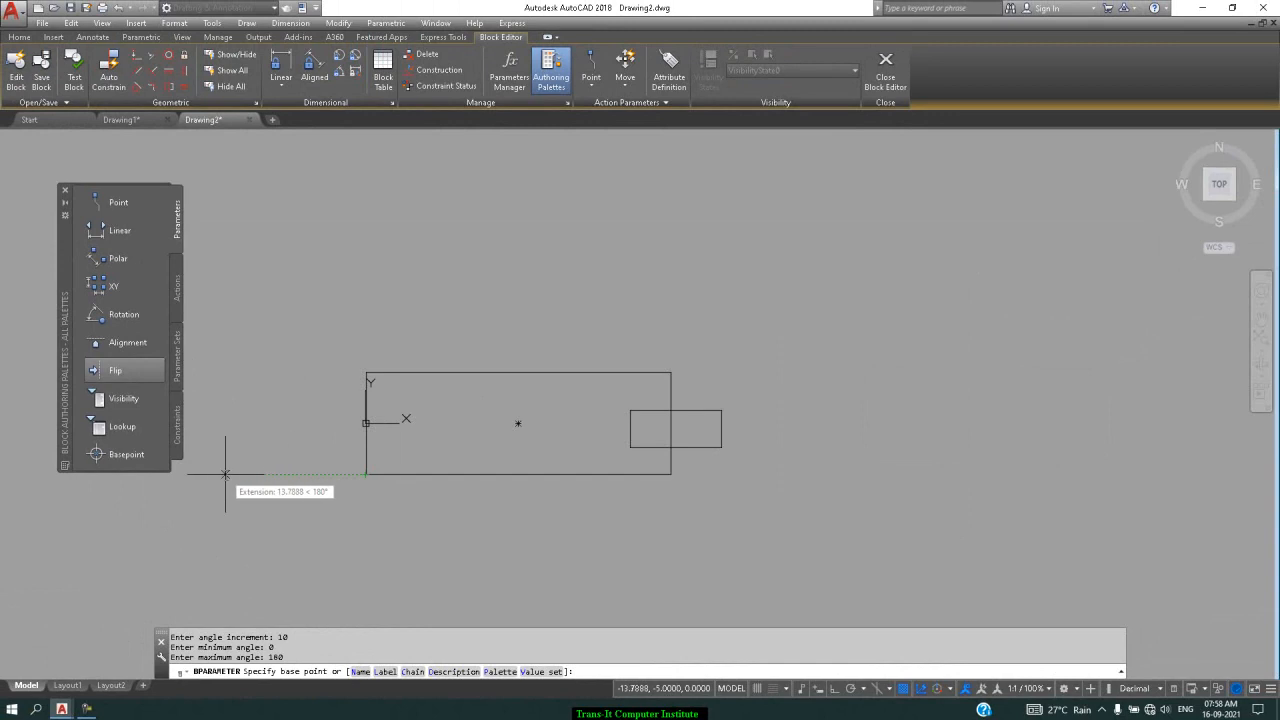
left_click(225, 474)
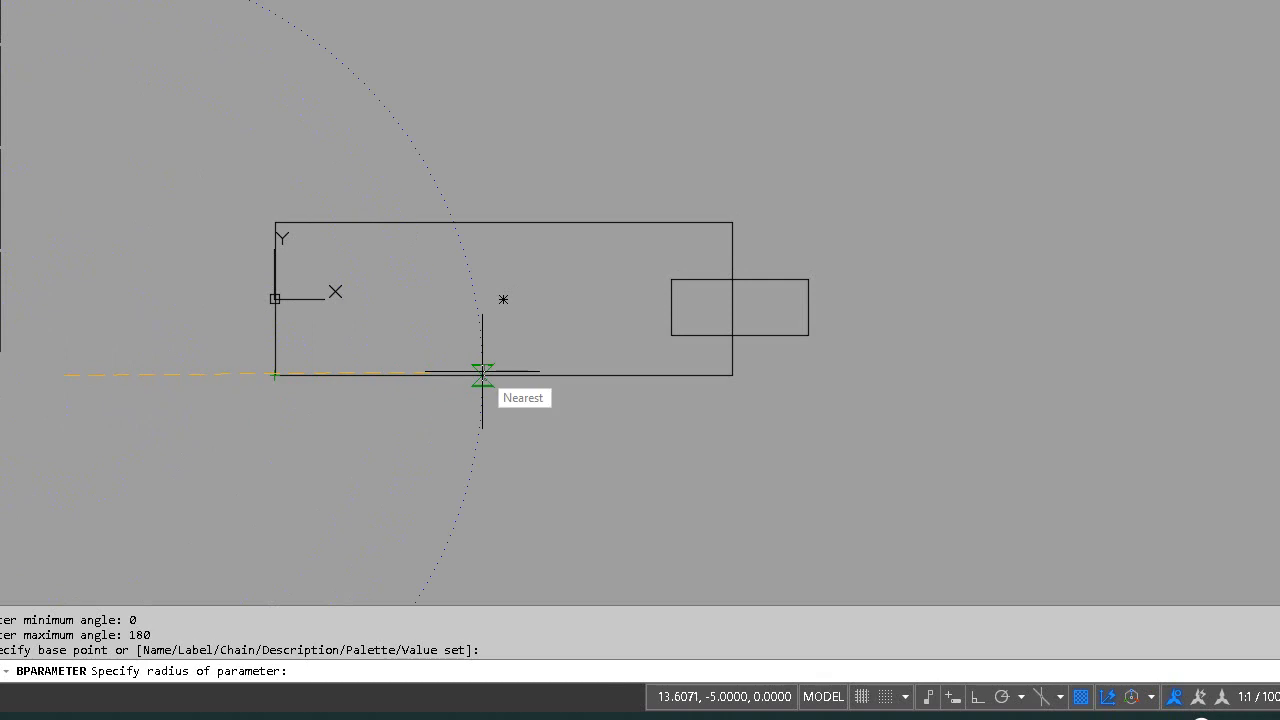
left_click(482, 375)
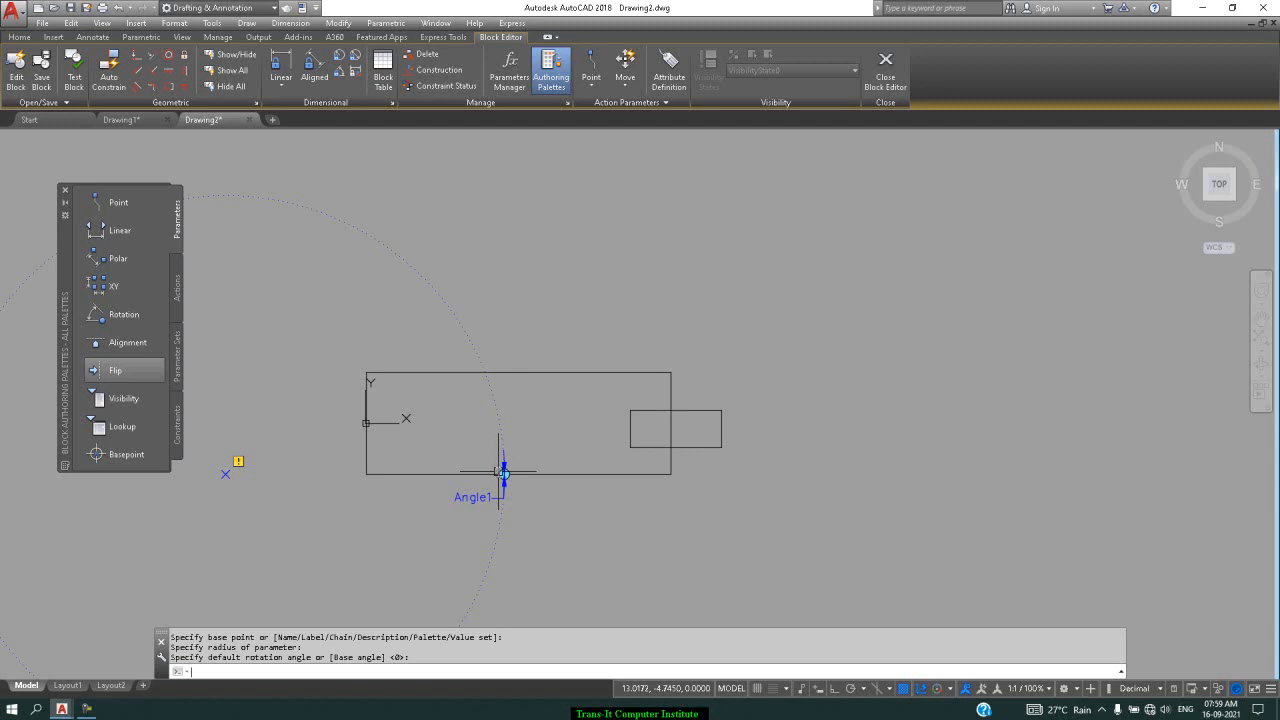
key("Return")
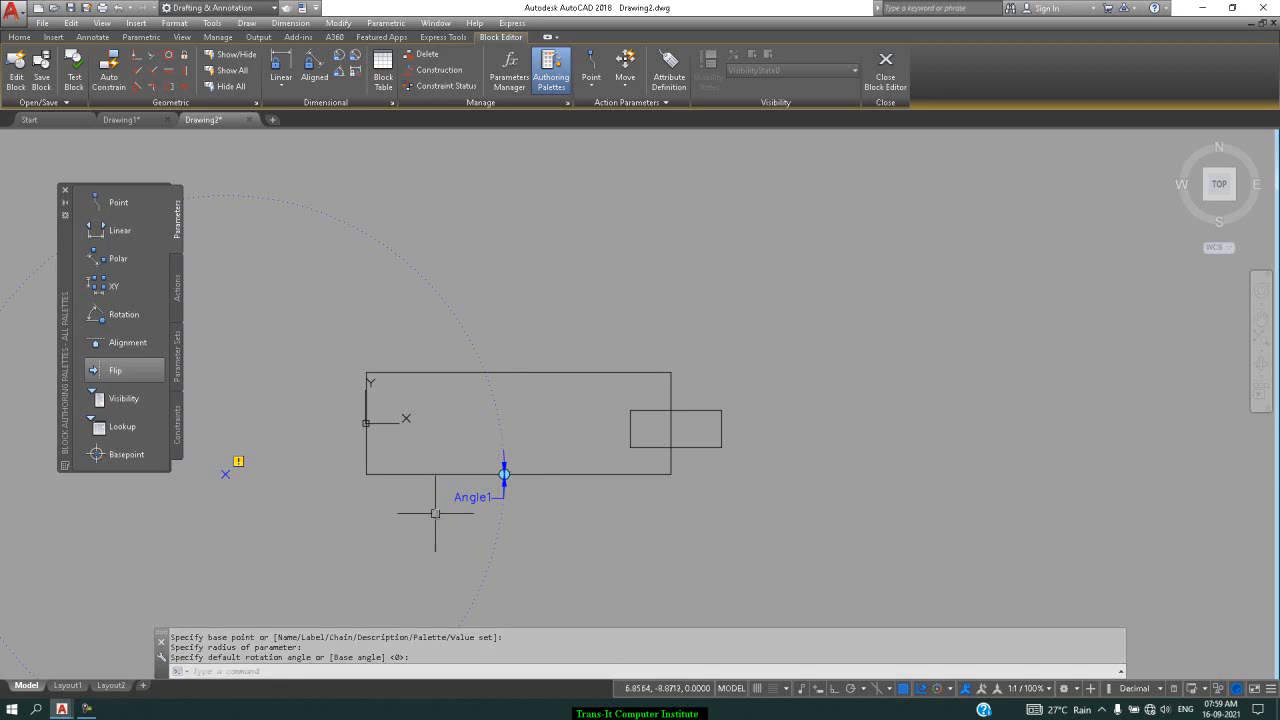
Attach a Rotate action on Angle1 to the block's four objects and save the block
left_click(178, 290)
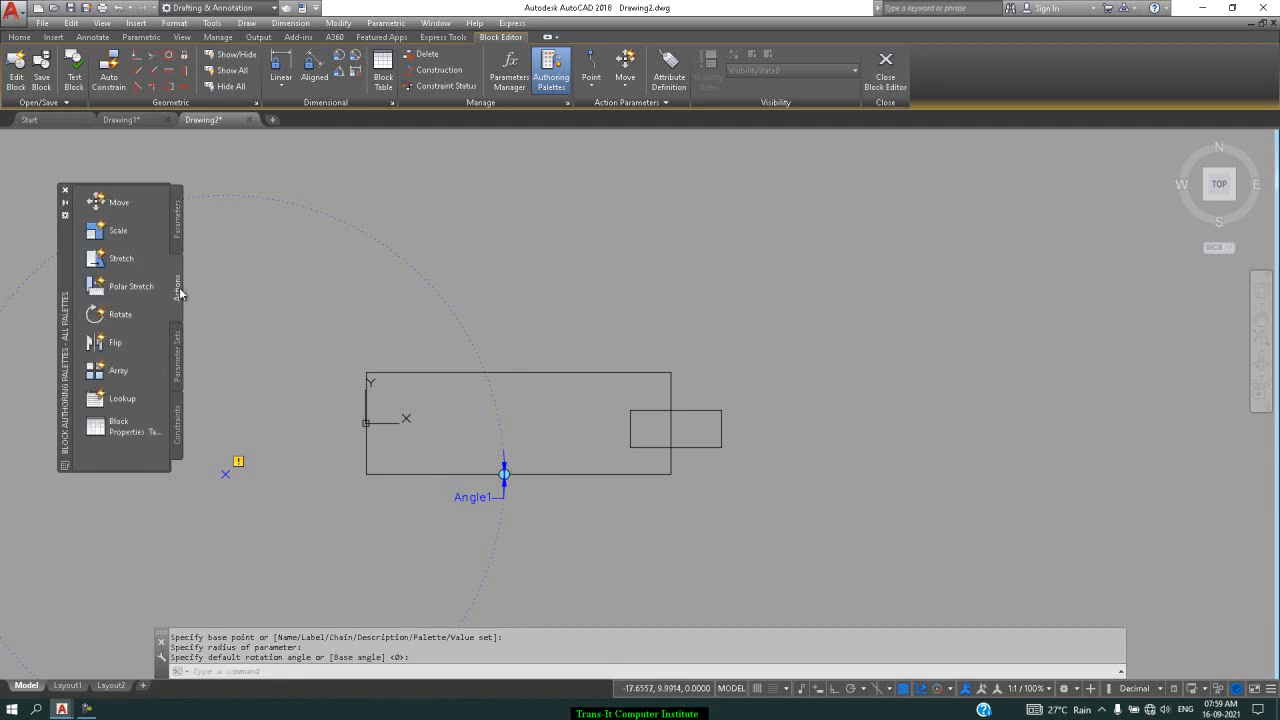
left_click(129, 322)
left_click(470, 505)
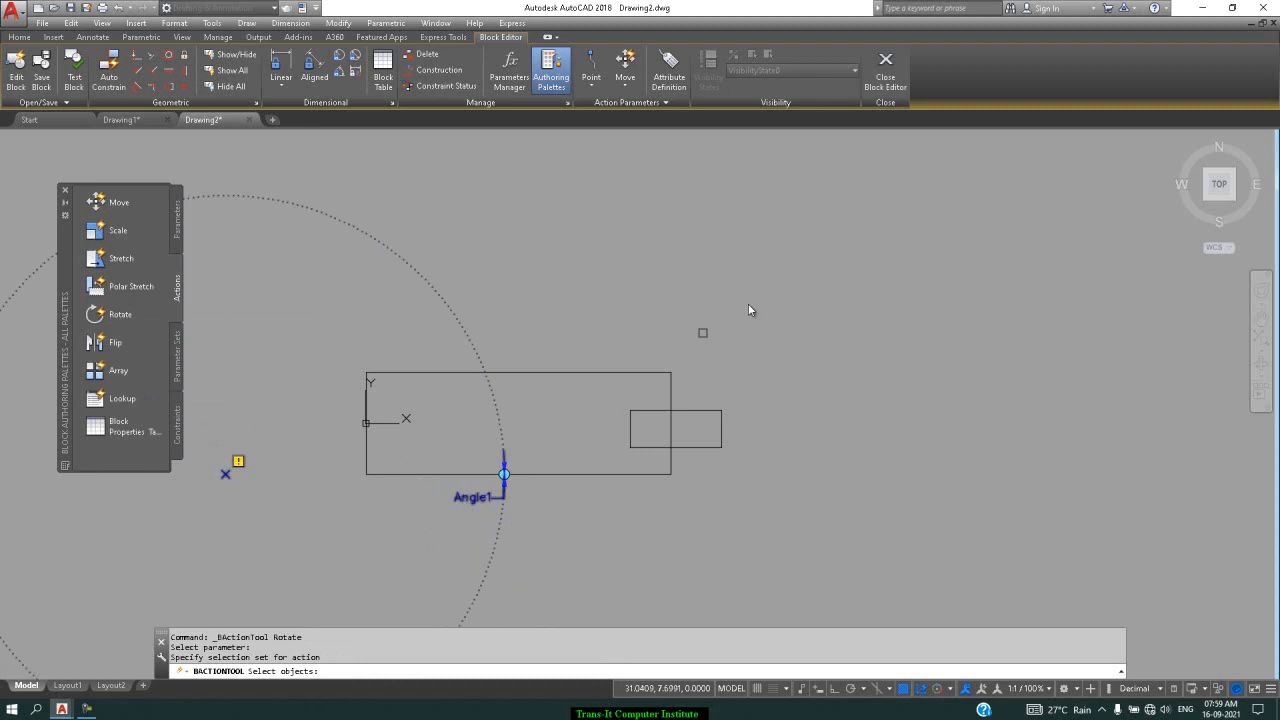
left_click(854, 236)
left_click(168, 574)
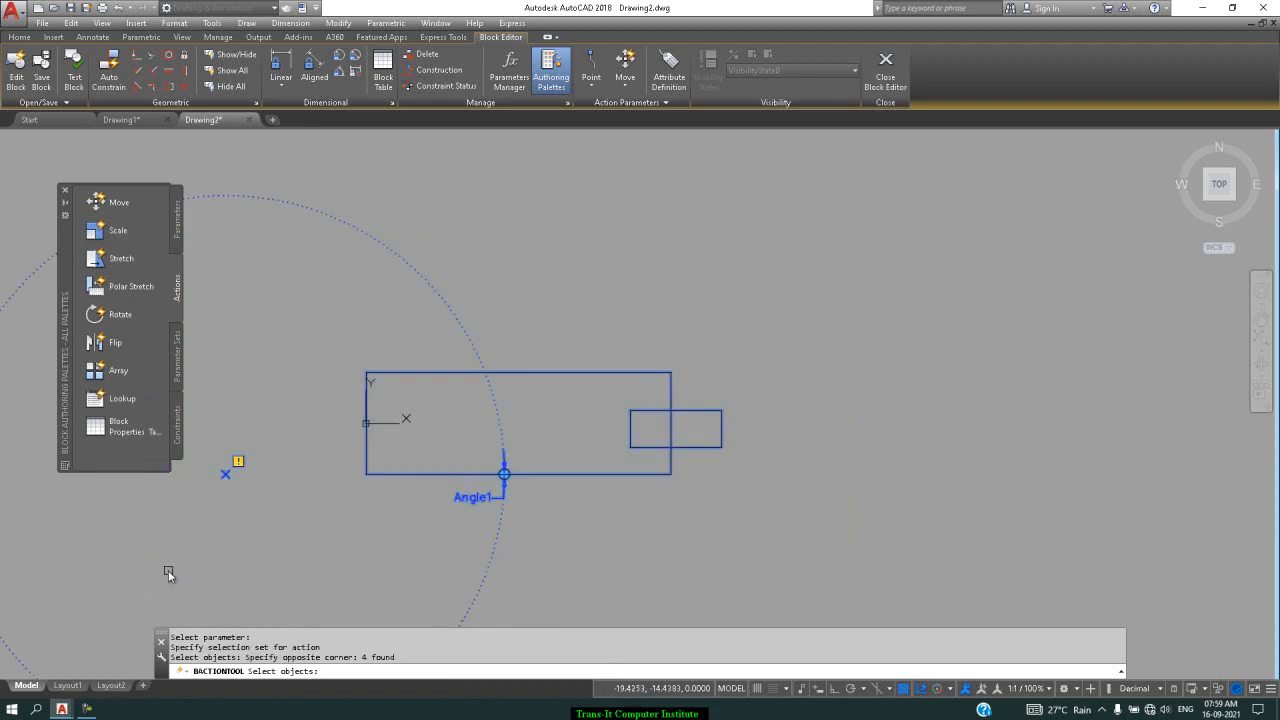
key("Return")
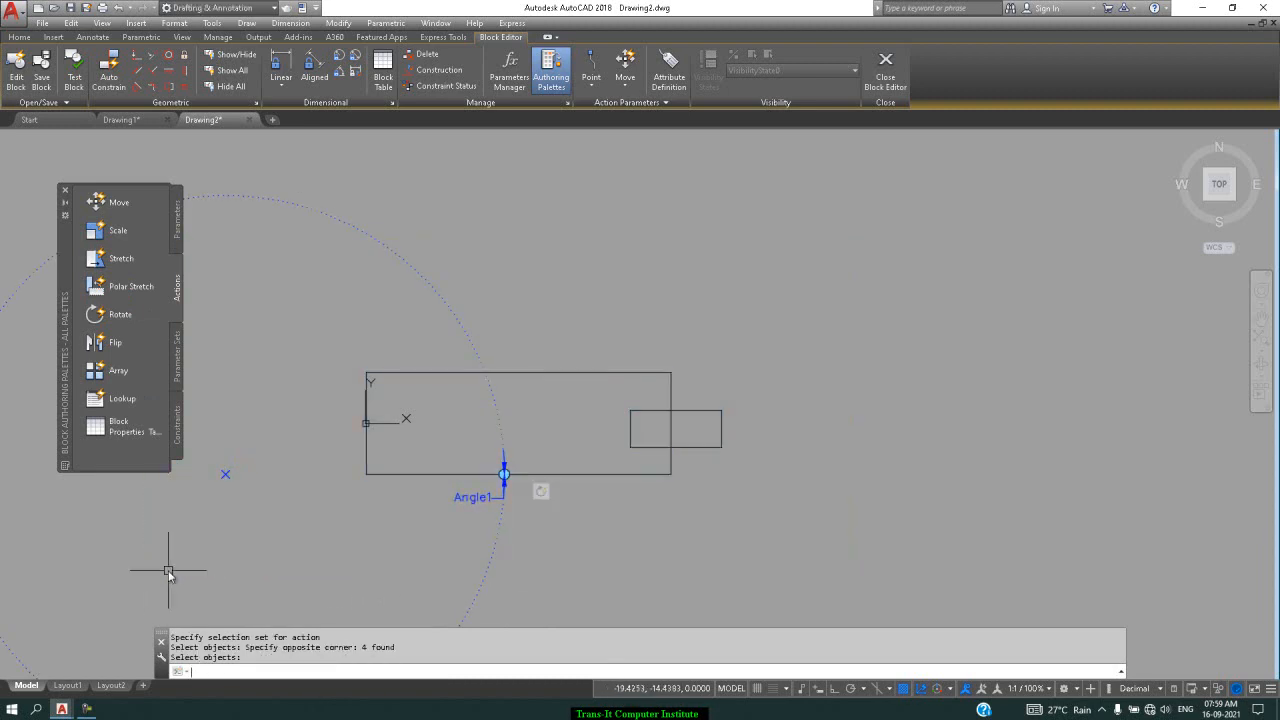
left_click(503, 474)
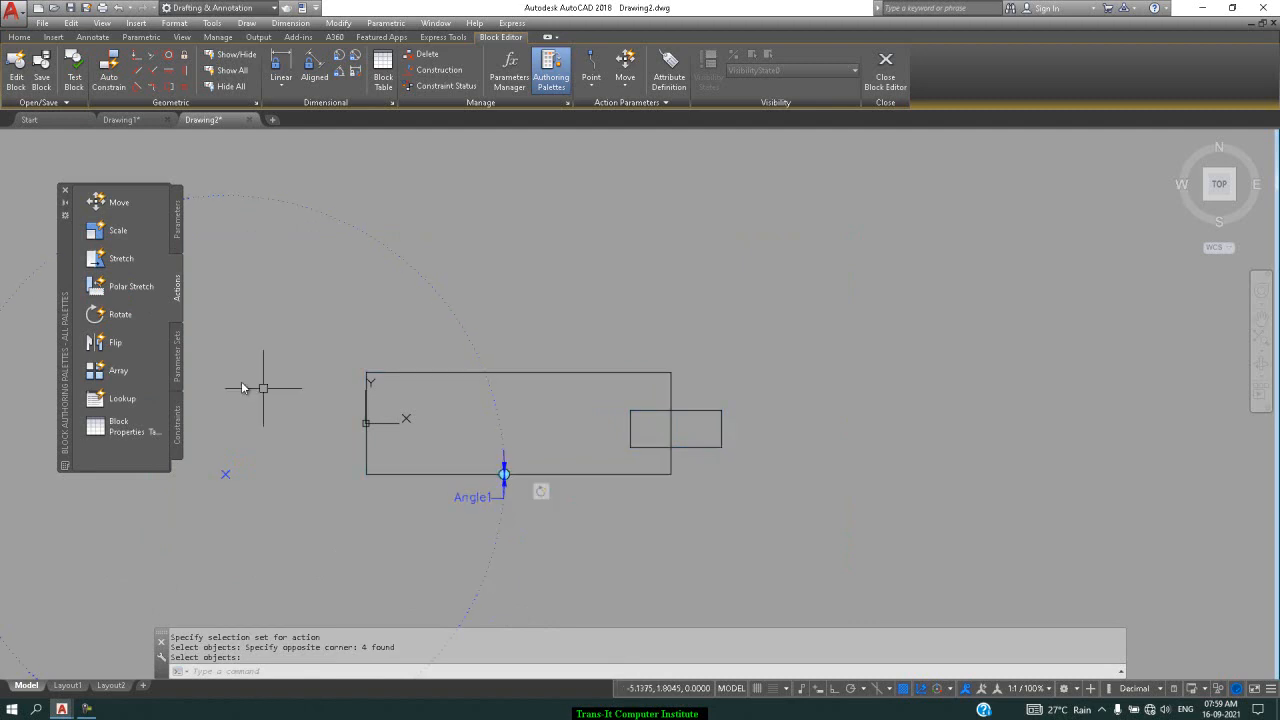
left_click(41, 76)
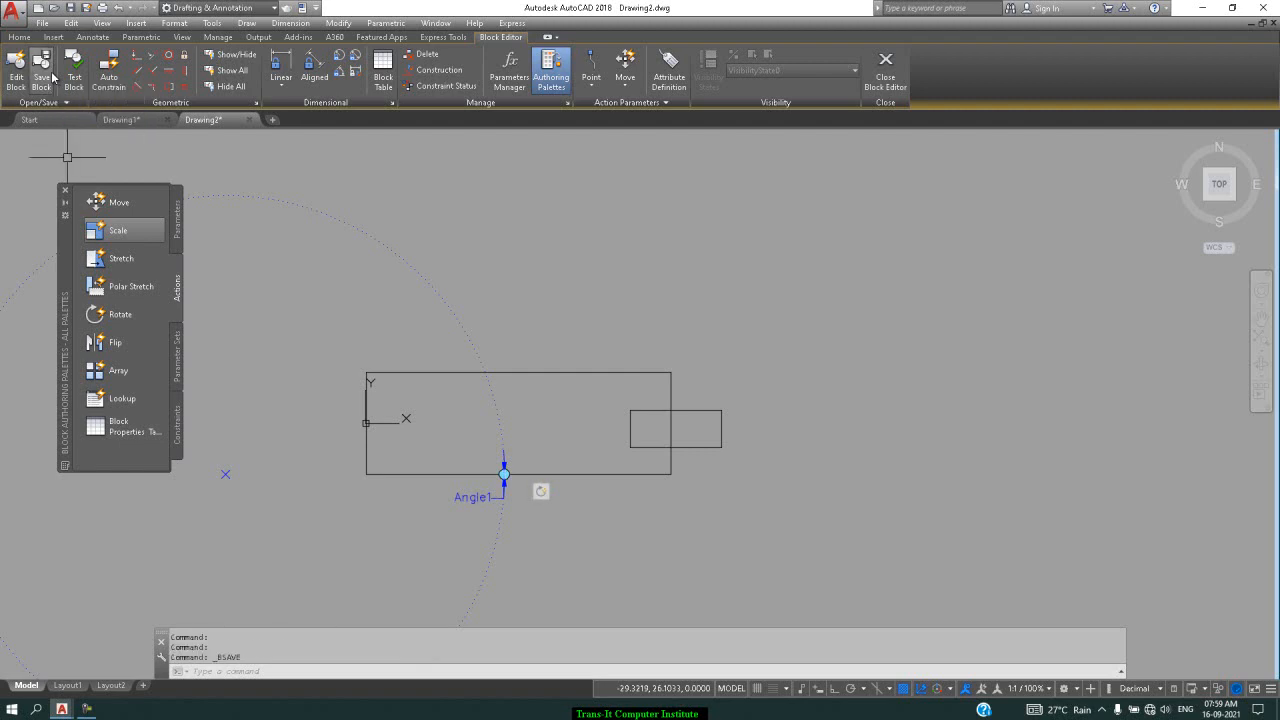
Back in Drawing2, insert the rotation block at scale 1 and 0° rotation
left_click(899, 57)
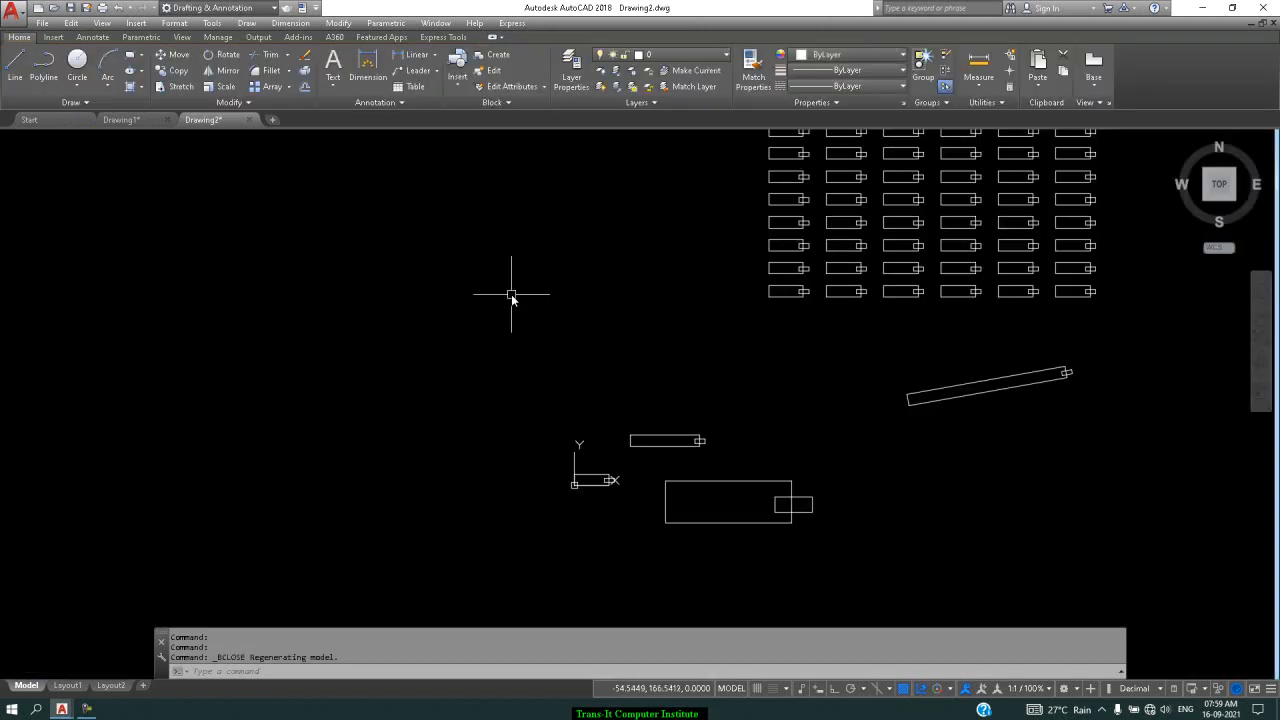
type("i")
key("Return")
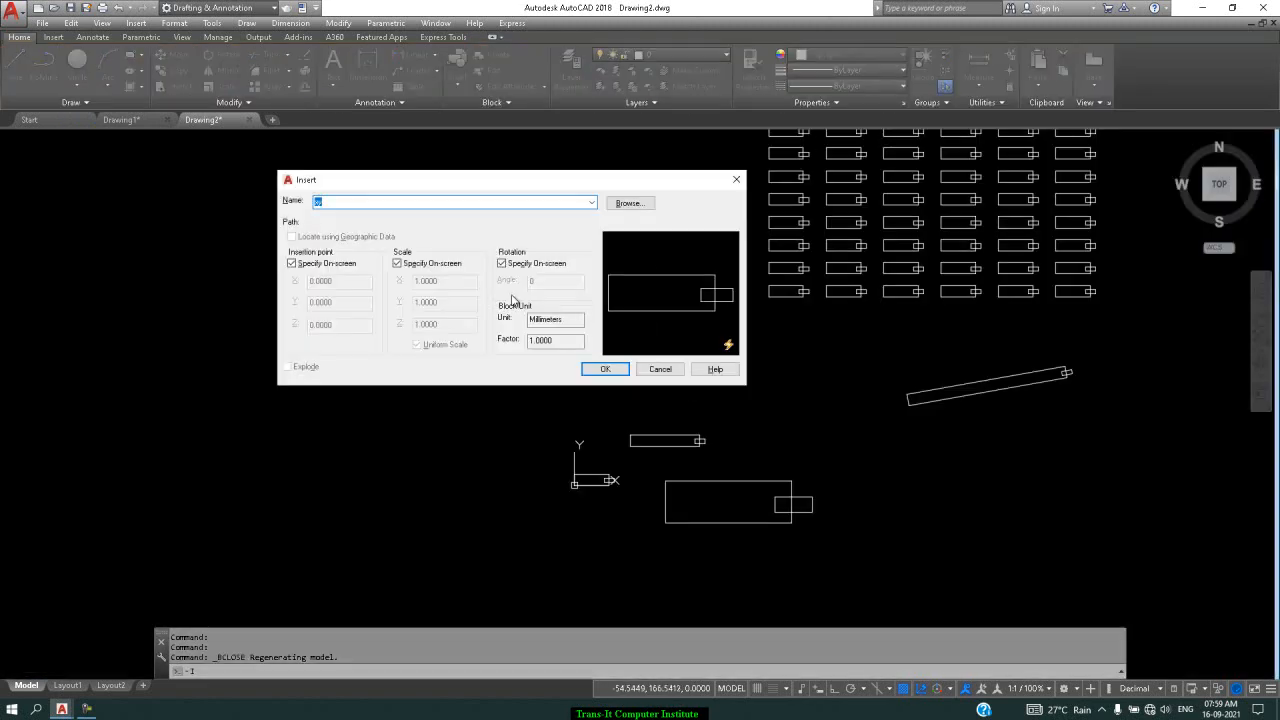
left_click(591, 202)
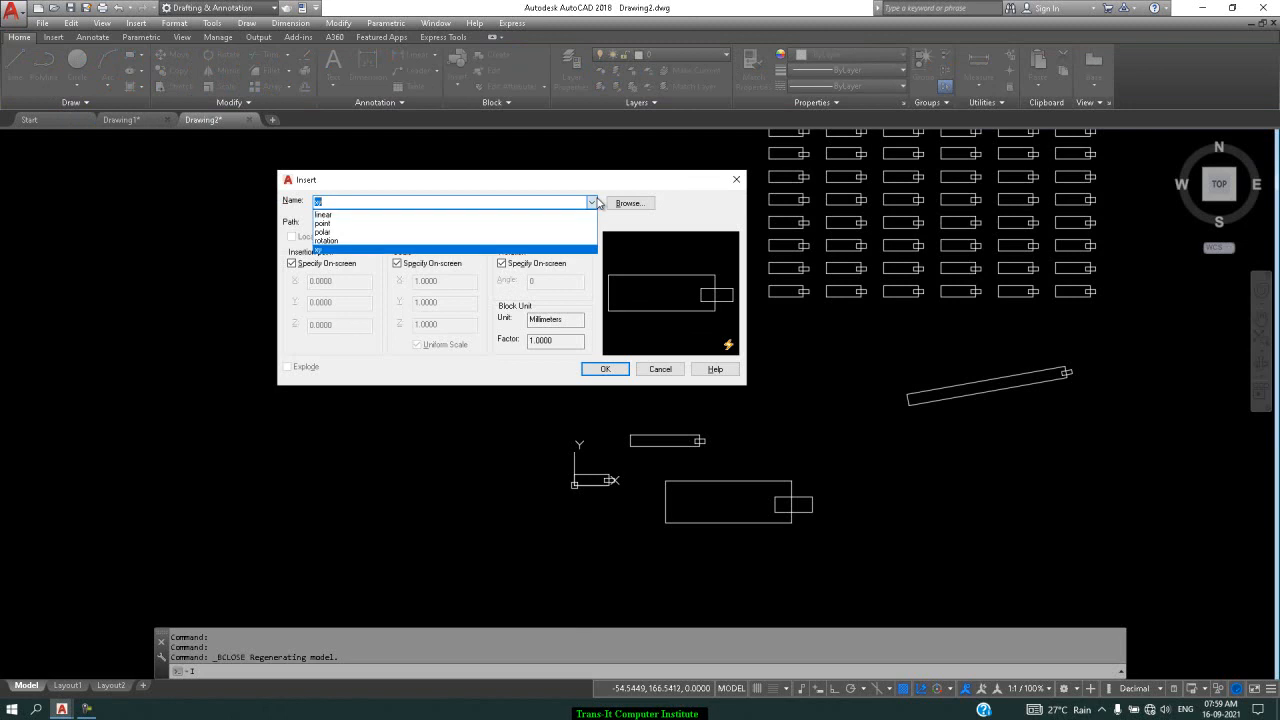
left_click(415, 240)
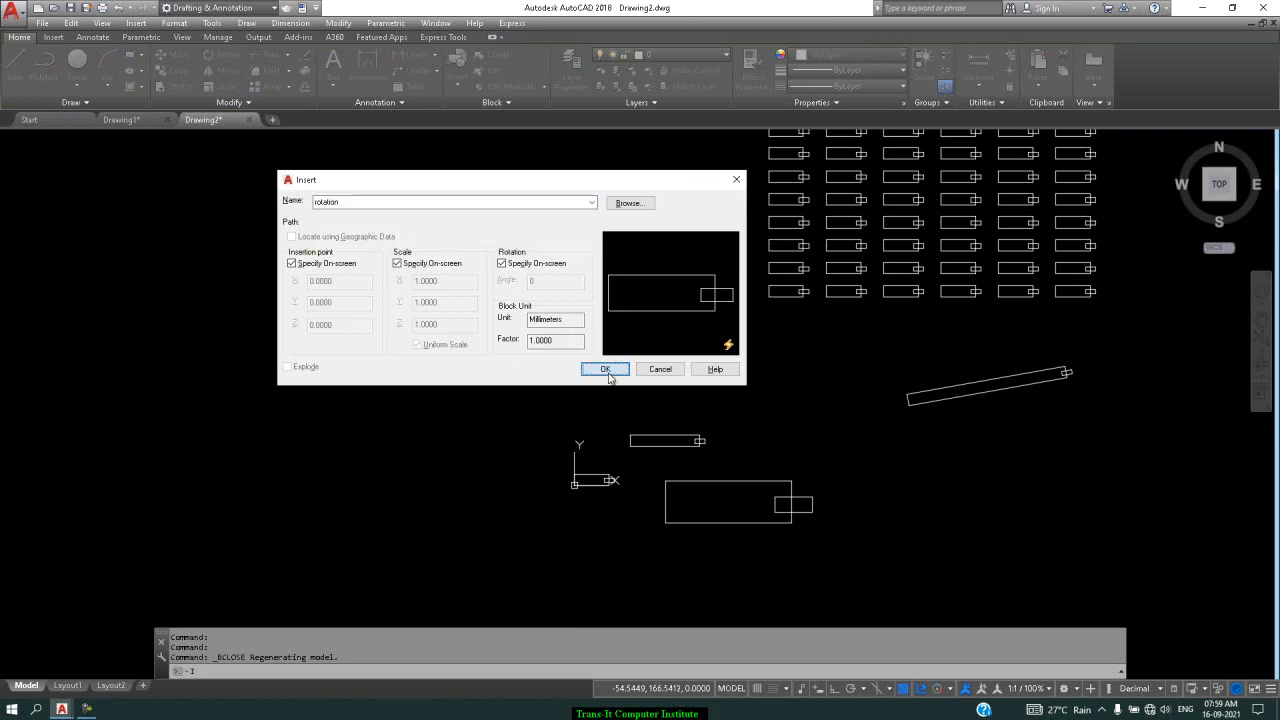
left_click(606, 370)
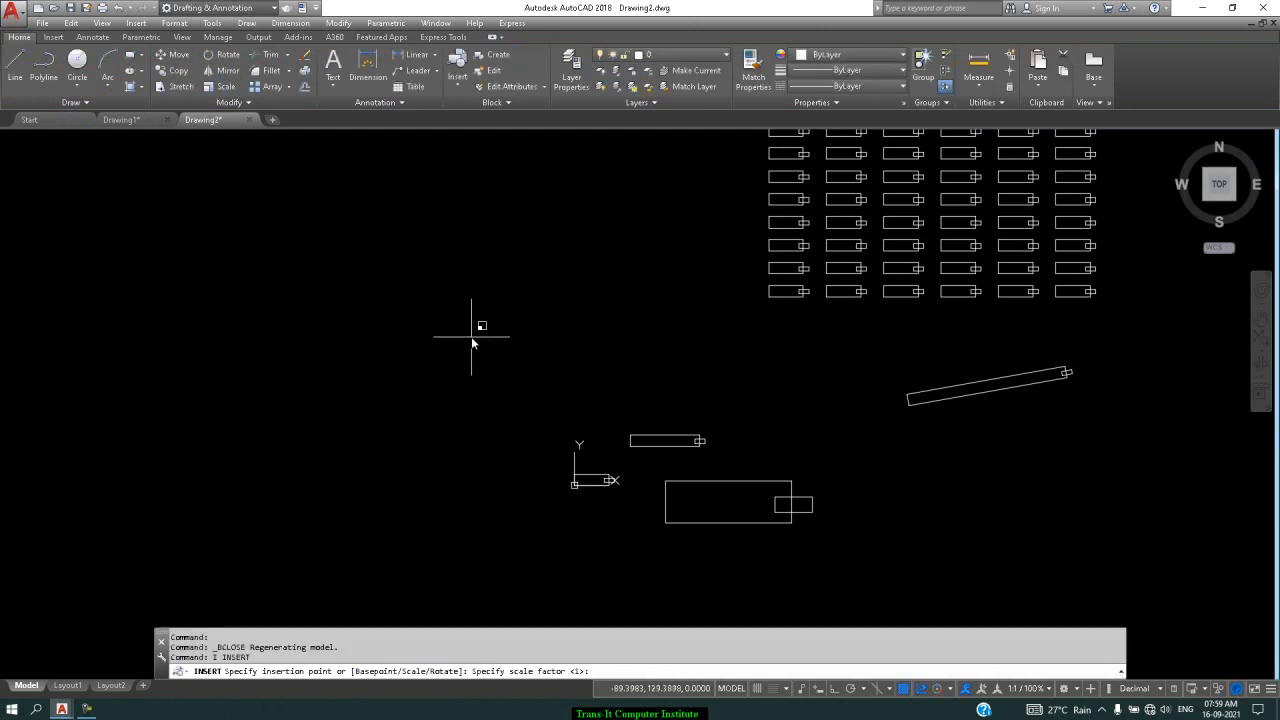
key("Return")
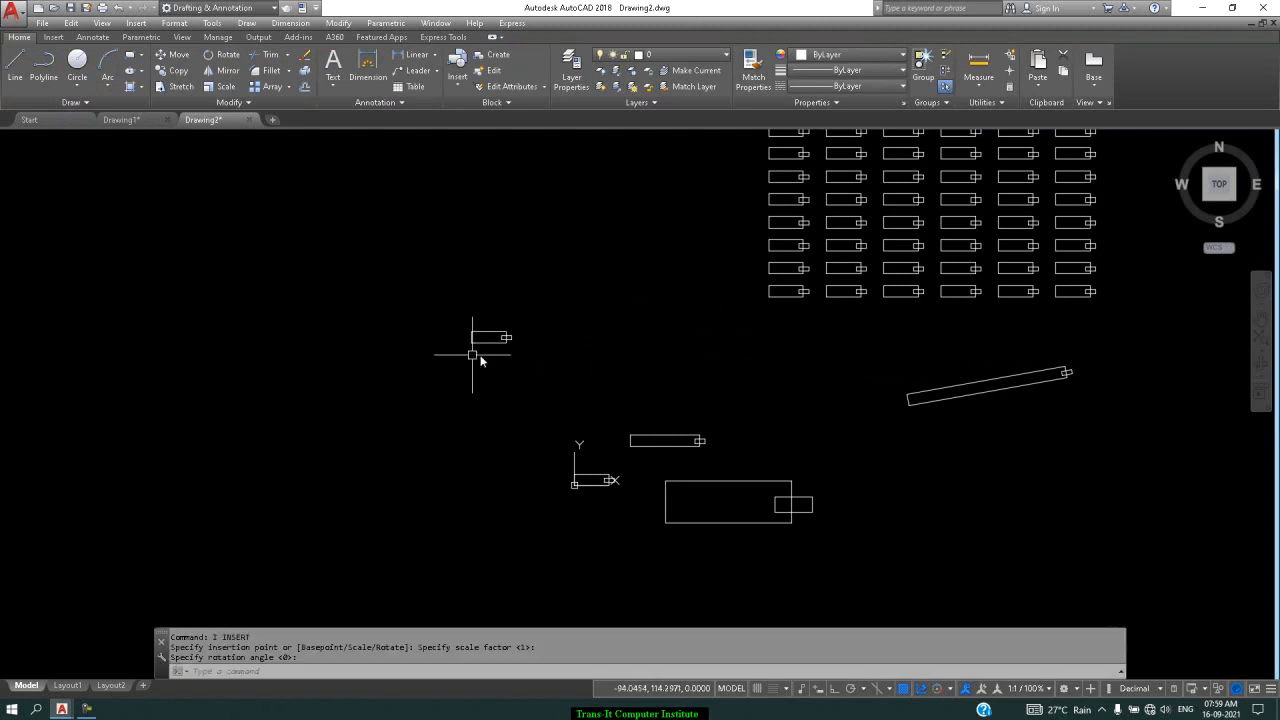
key("Return")
Test the new block's rotation grip, then cancel, leaving it unrotated
left_click(486, 337)
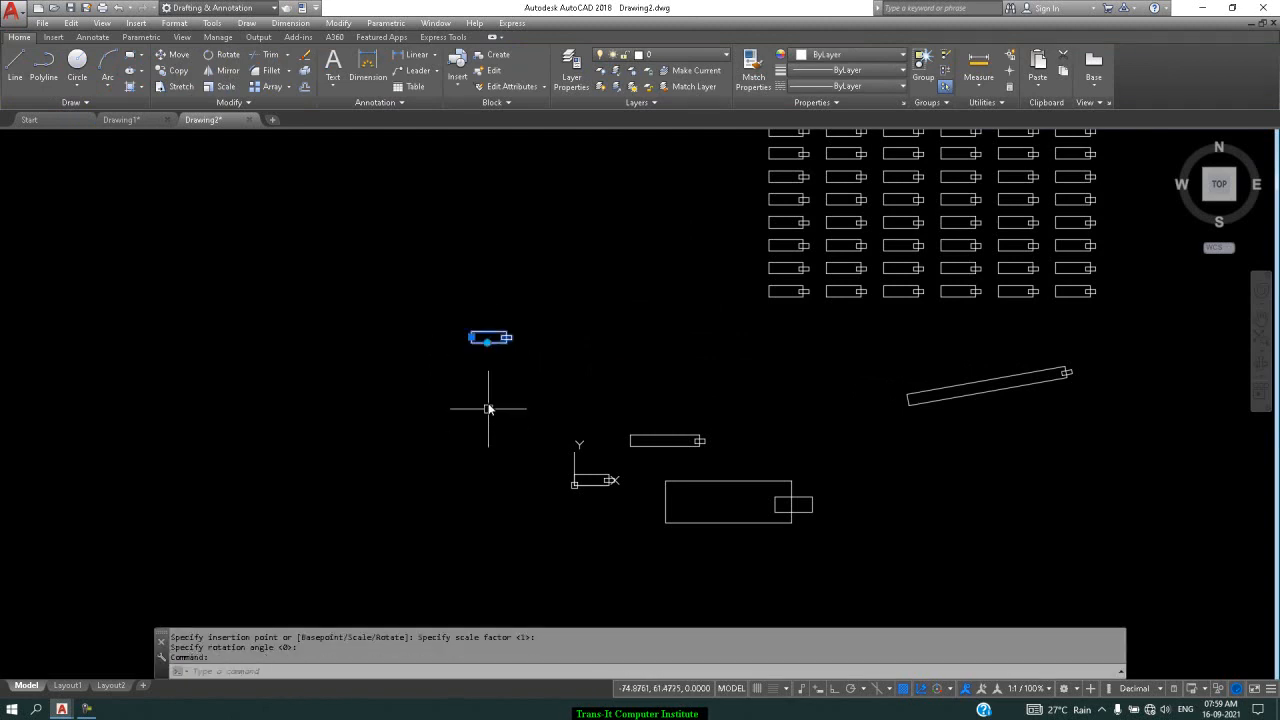
left_click(487, 343)
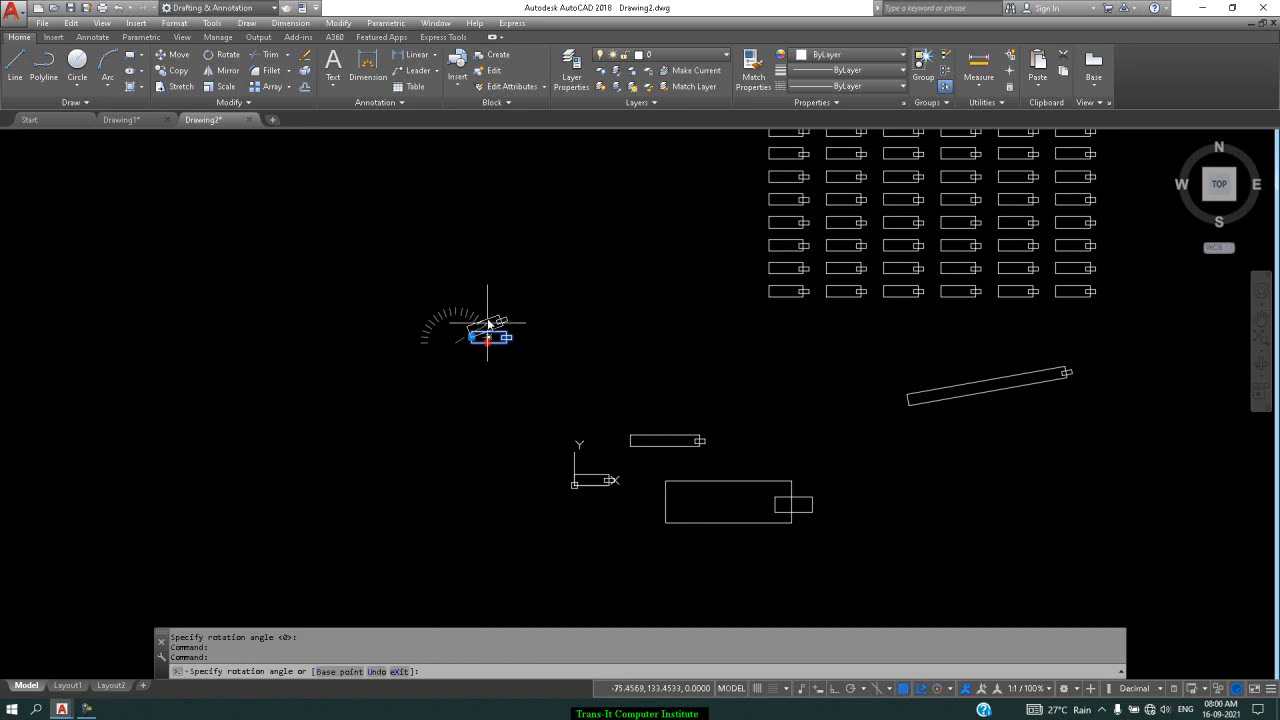
scroll(467, 325, "up", 5)
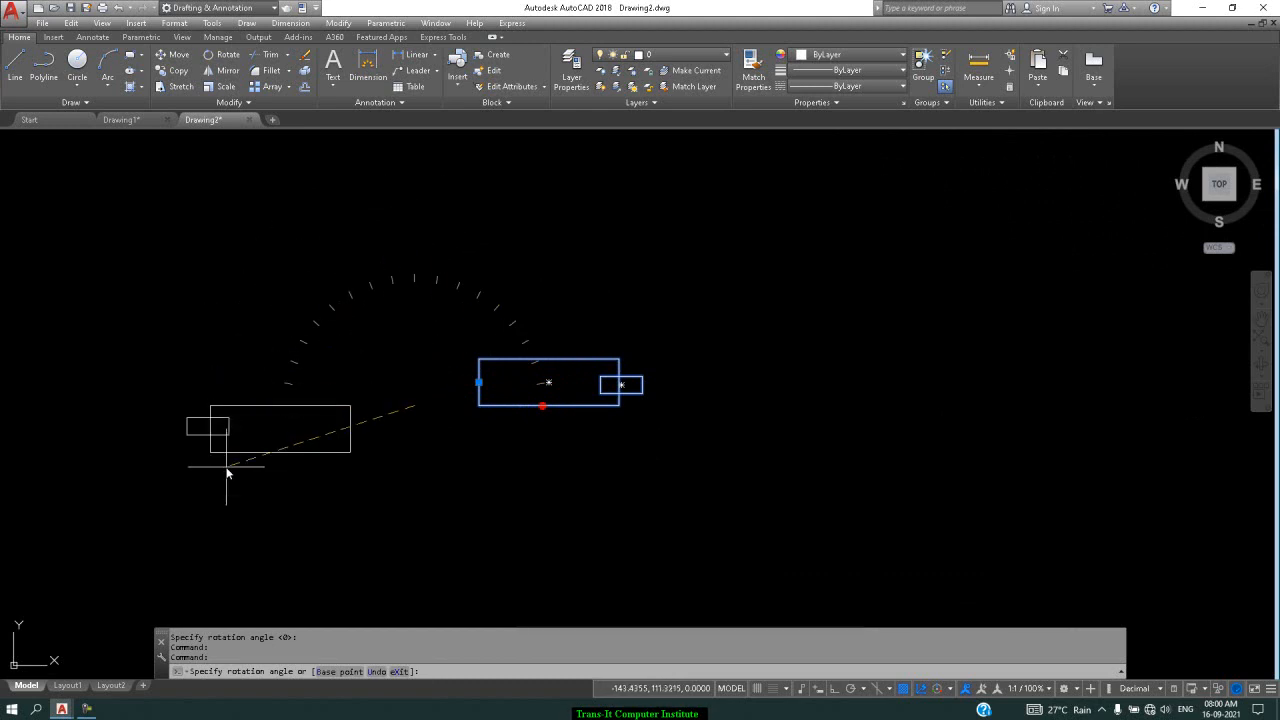
left_click(731, 440)
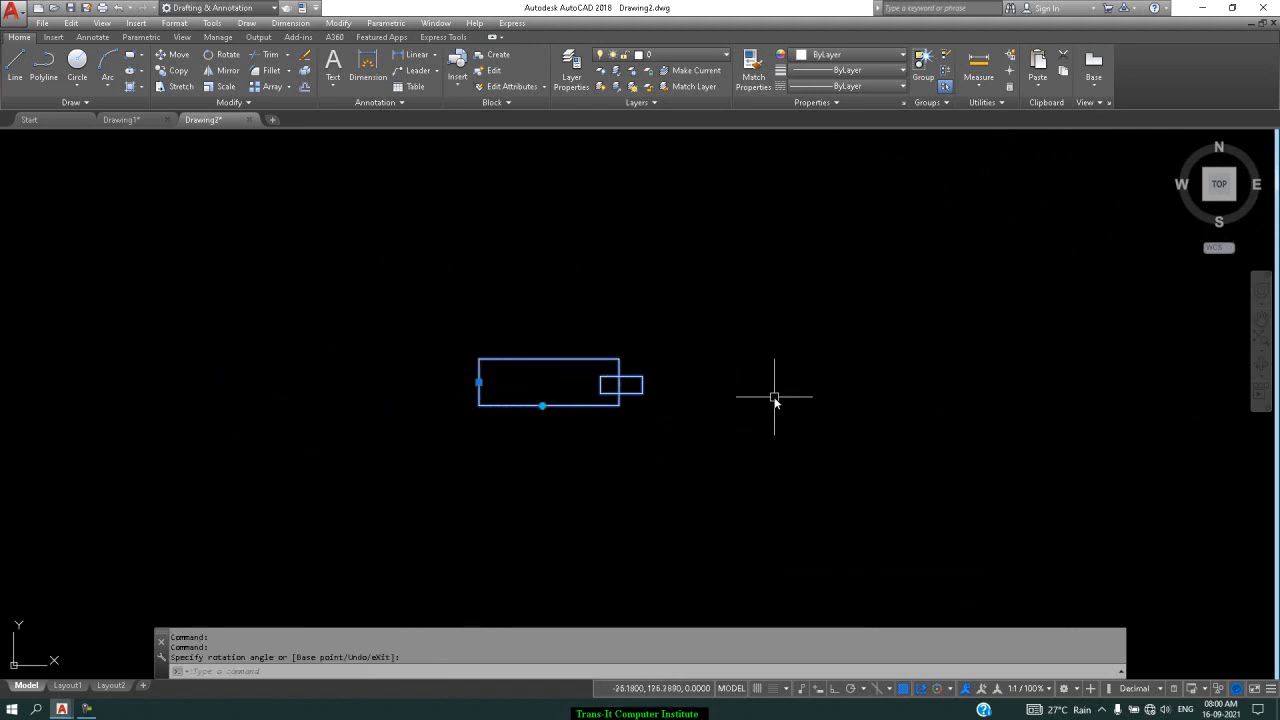
key("Escape")
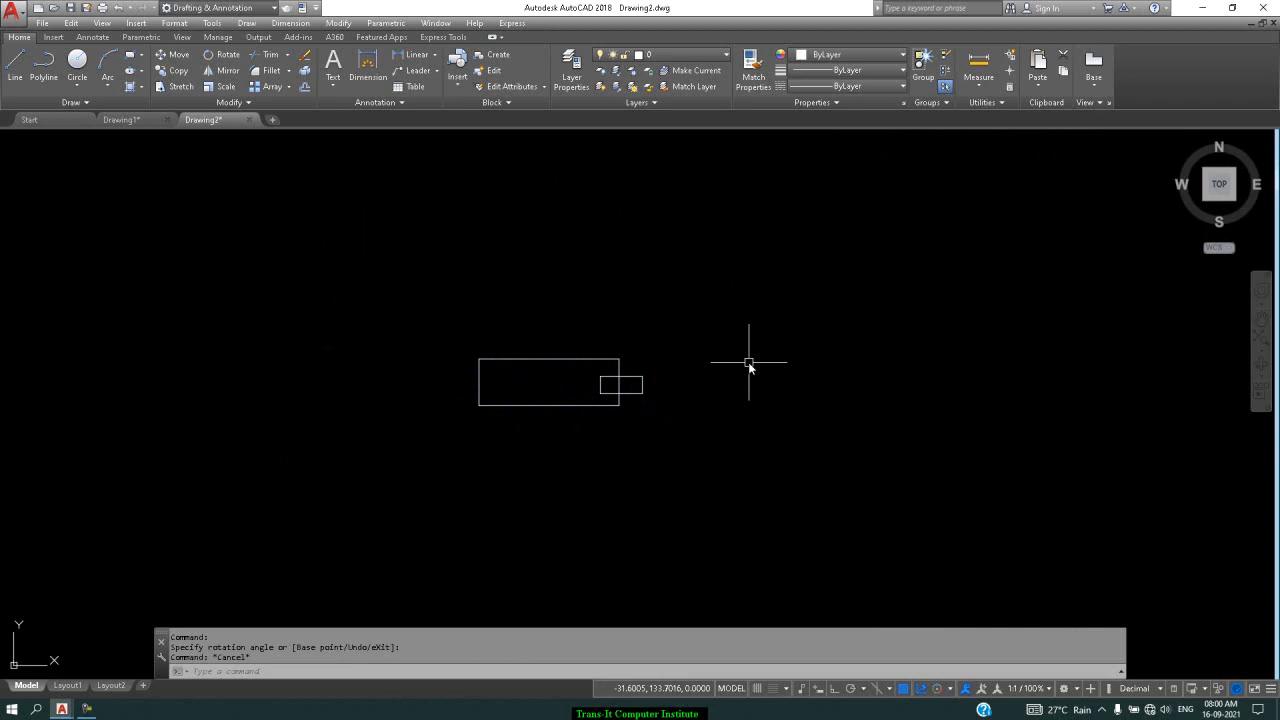
scroll(679, 400, "down", 2)
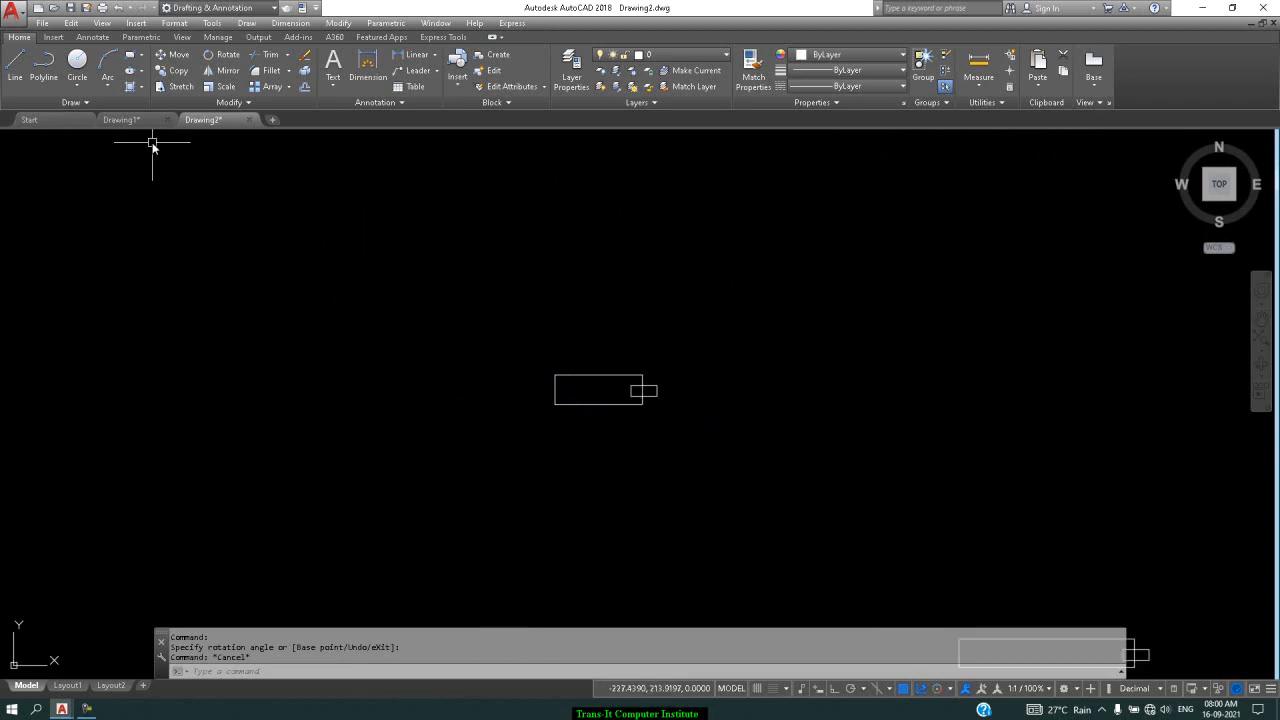
left_click(130, 120)
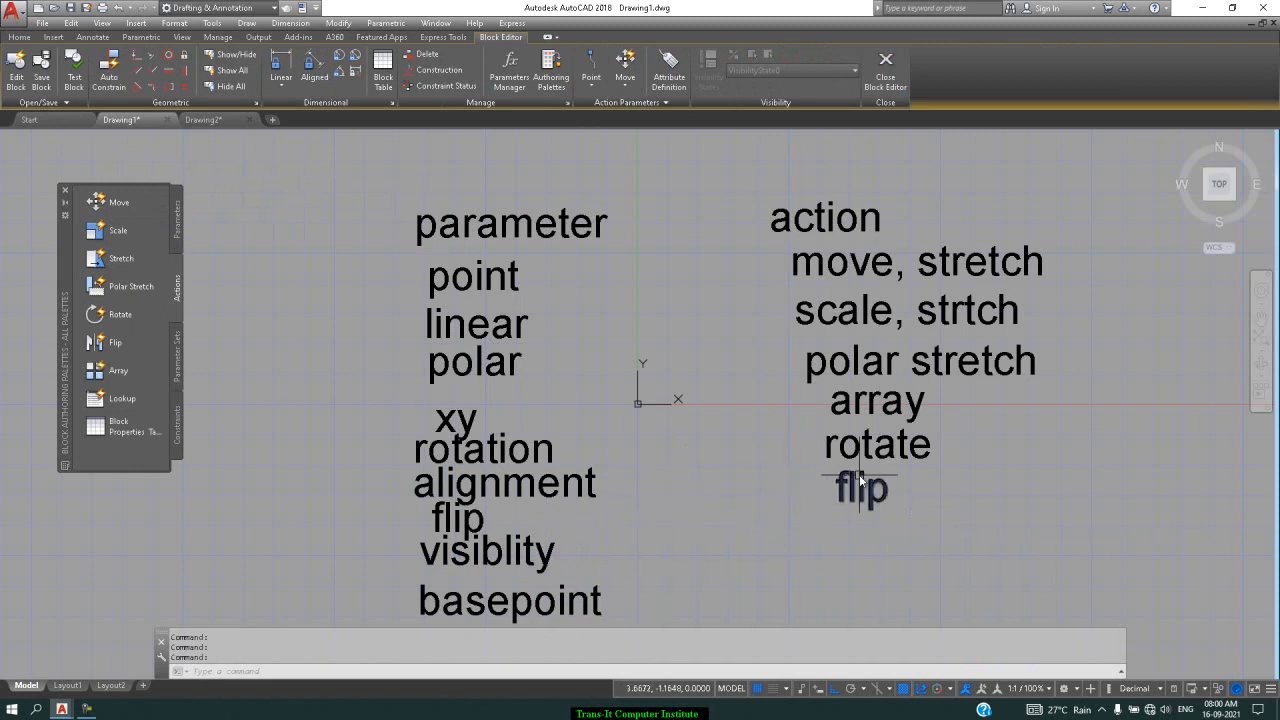
left_click(225, 122)
scroll(616, 432, "down", 2)
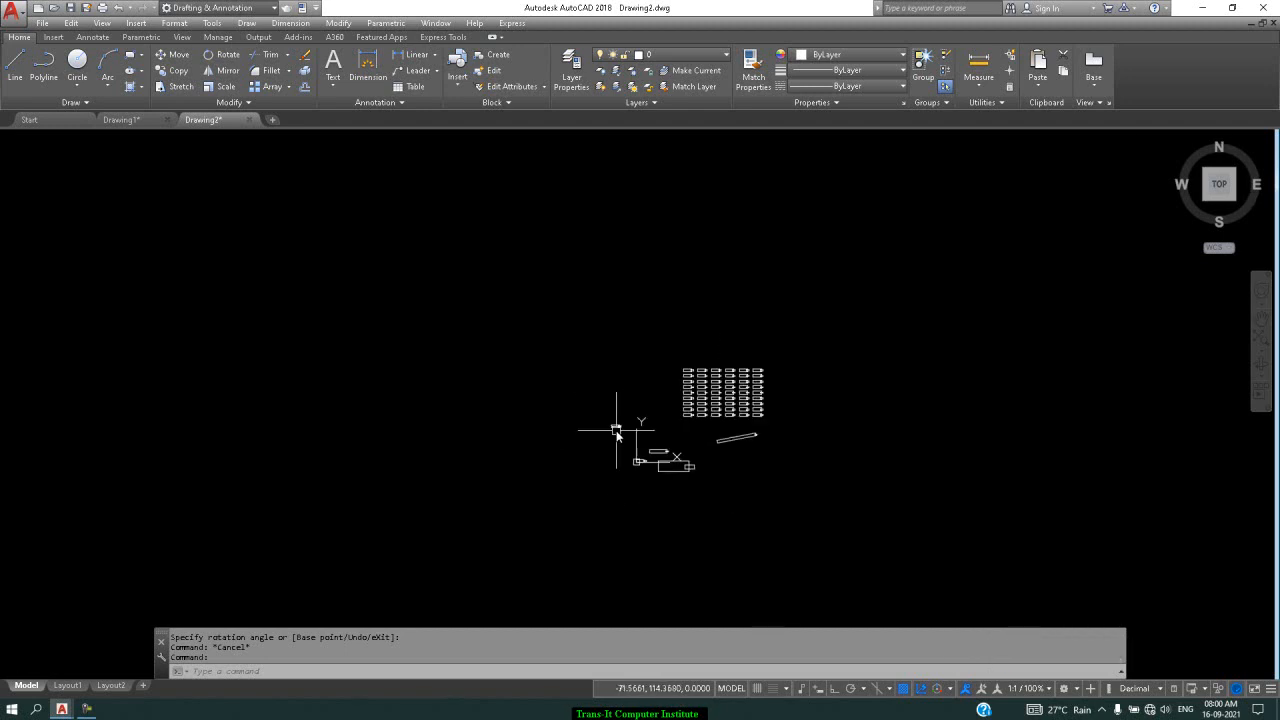
scroll(663, 461, "up", 6)
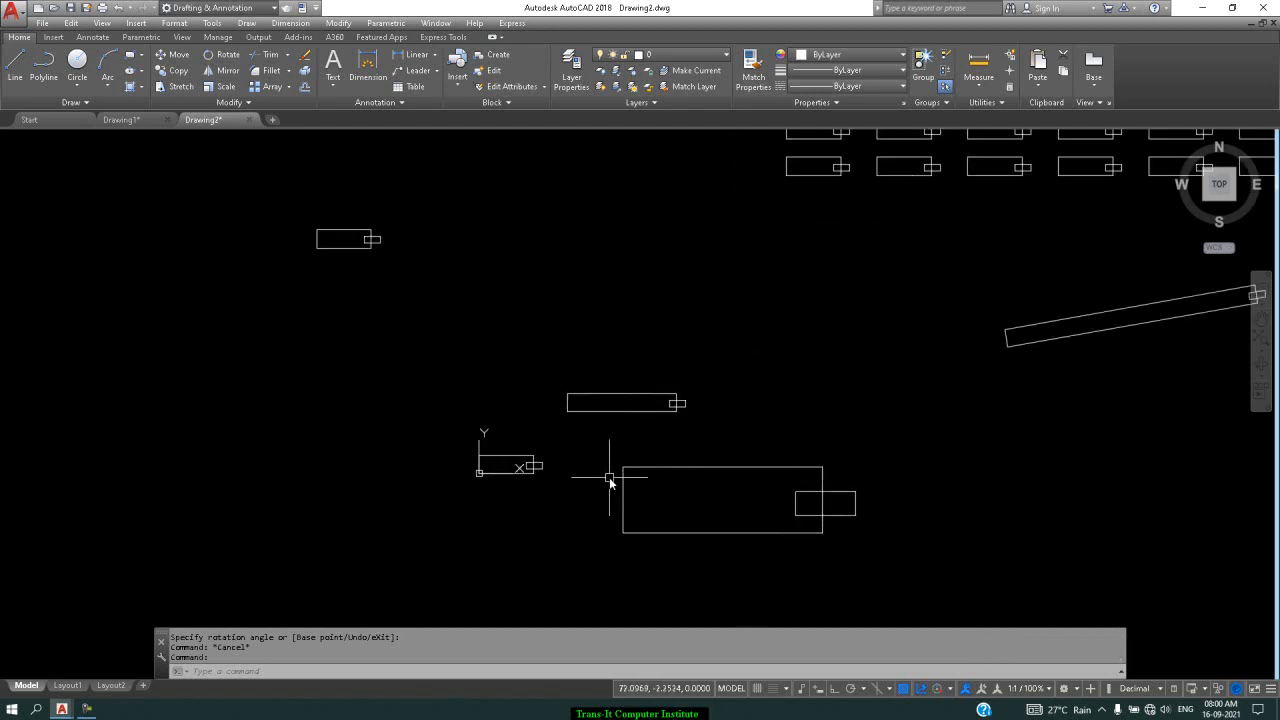
Define block 'alignment' from the small two-rectangle shape, base point 0,5 at its left end
type("b")
key("Return")
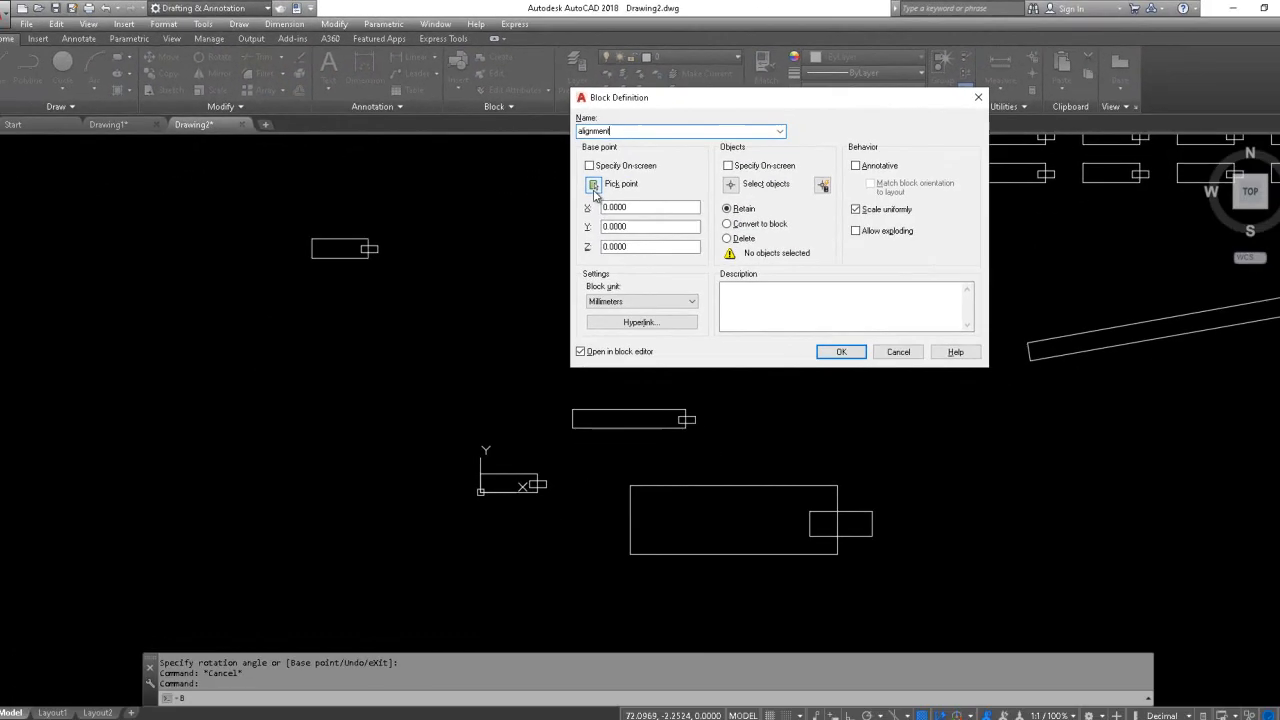
key("Escape")
left_click(588, 188)
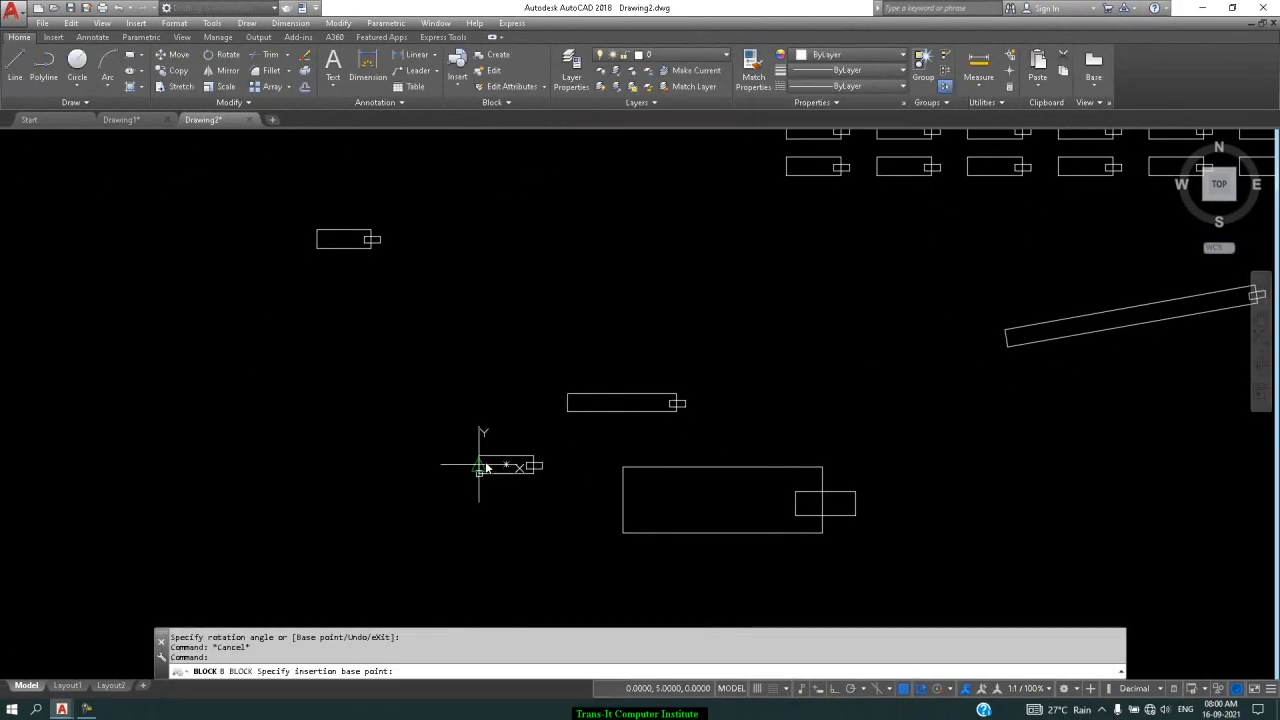
left_click(486, 466)
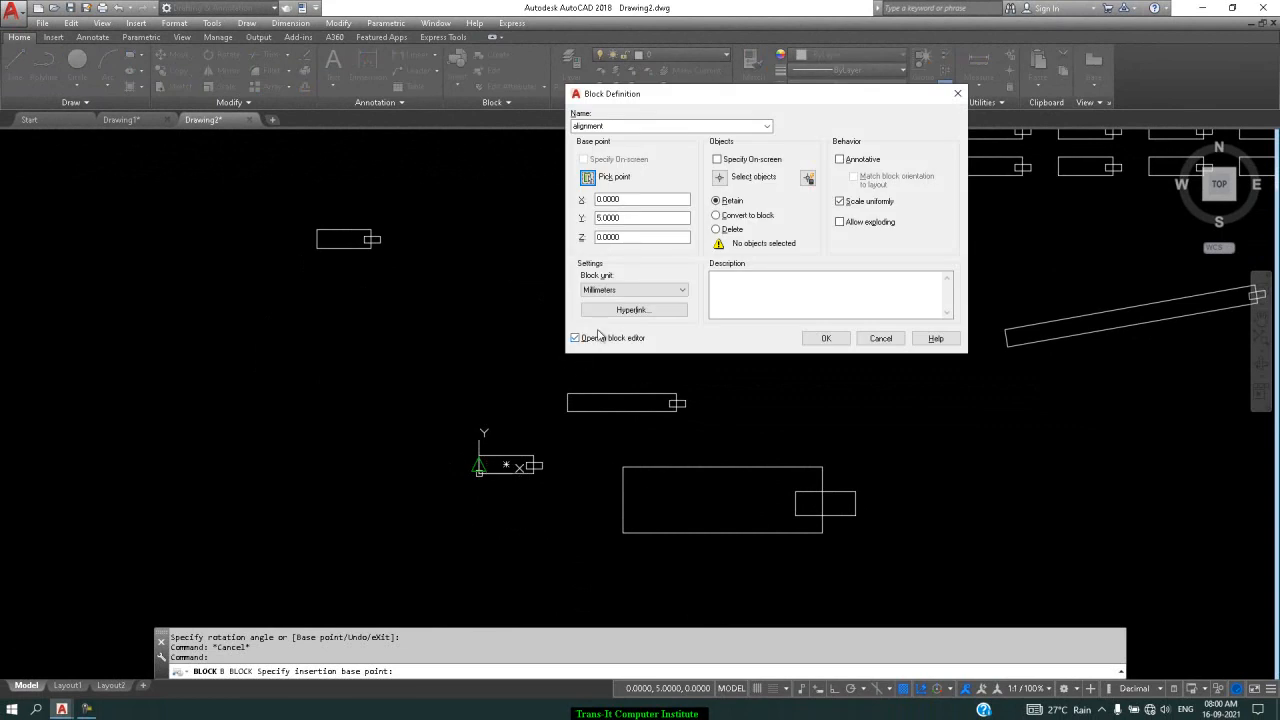
left_click(734, 183)
left_click(555, 439)
left_click(461, 505)
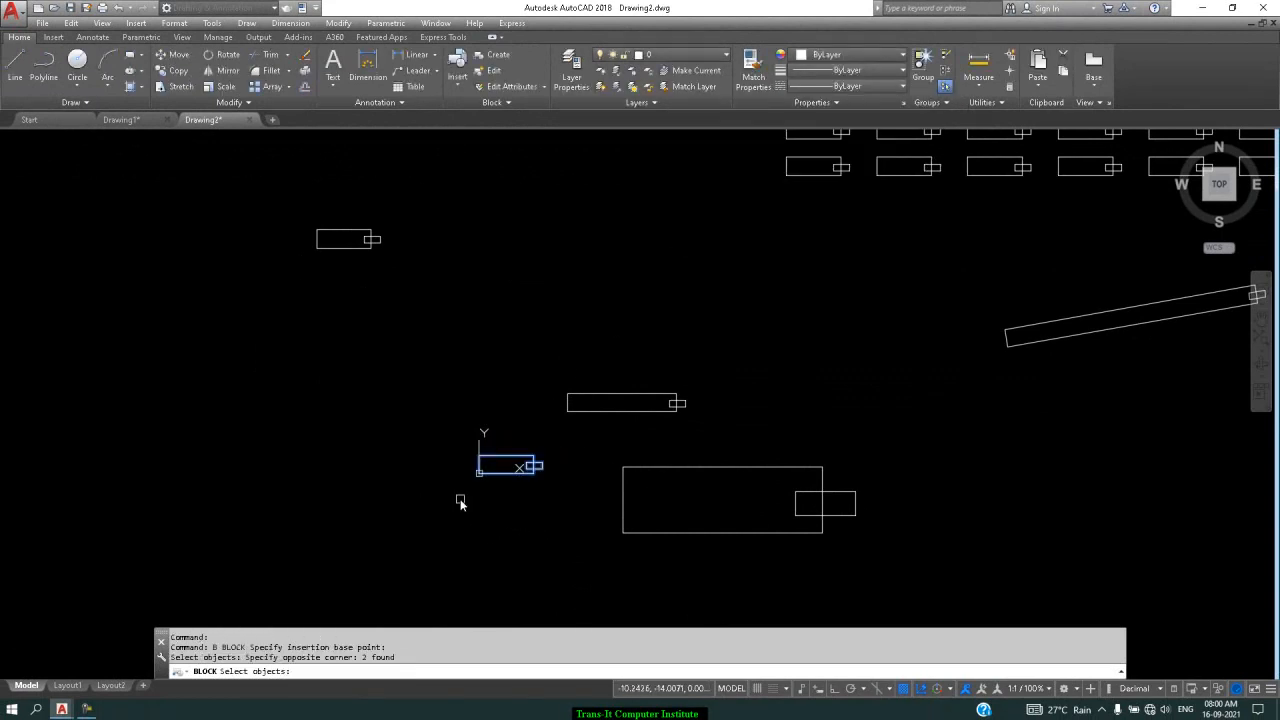
key("Return")
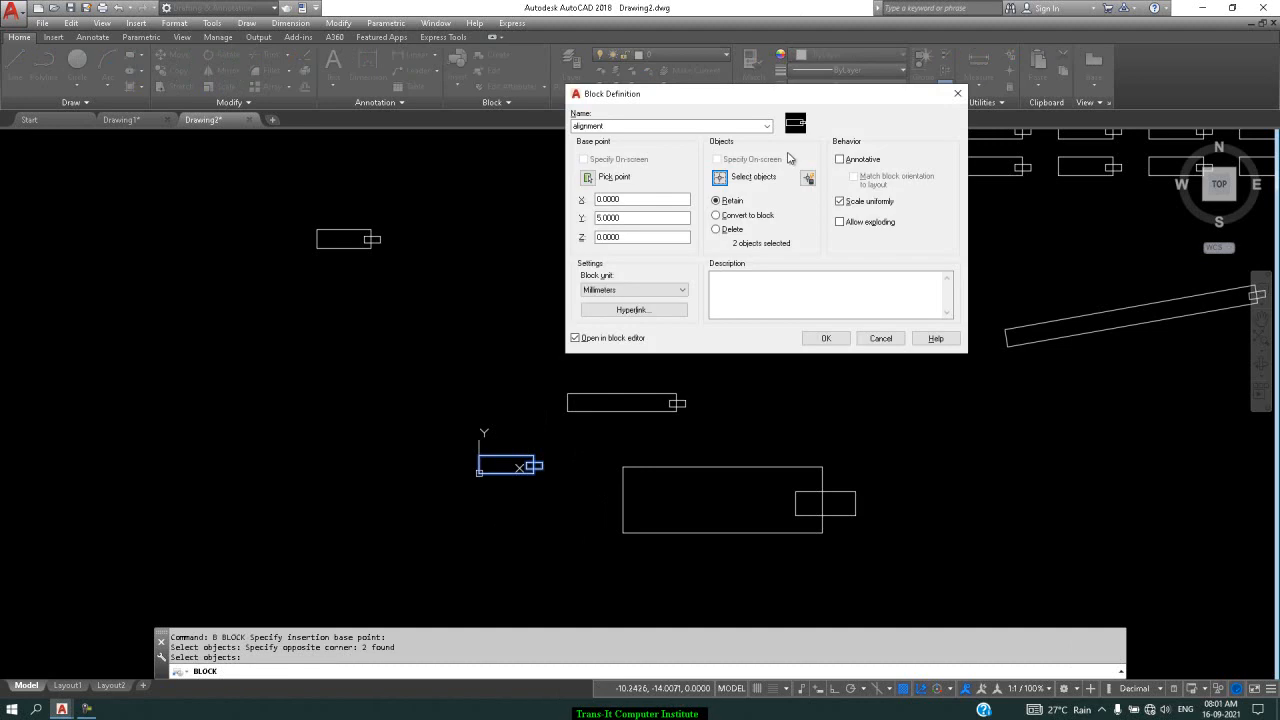
left_click(826, 340)
scroll(827, 306, "down", 2)
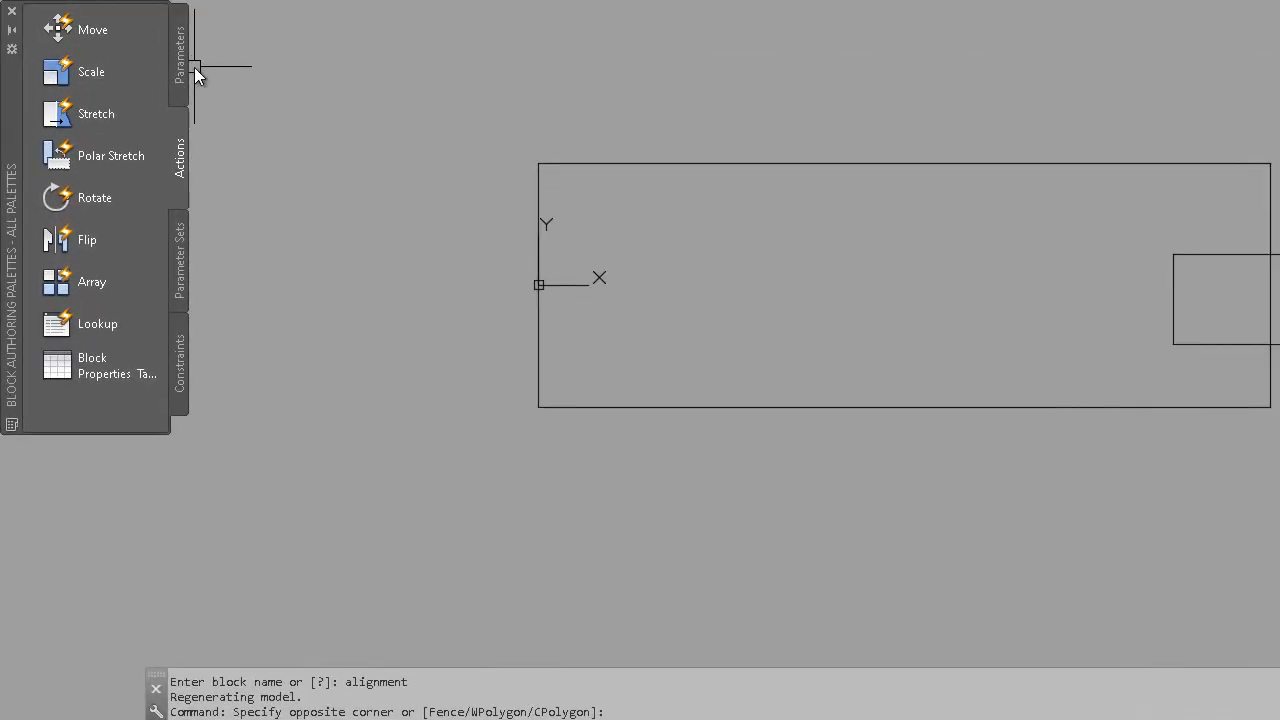
Add an Alignment parameter at the bottom-right corner along the bottom edge, then save the block
left_click(182, 63)
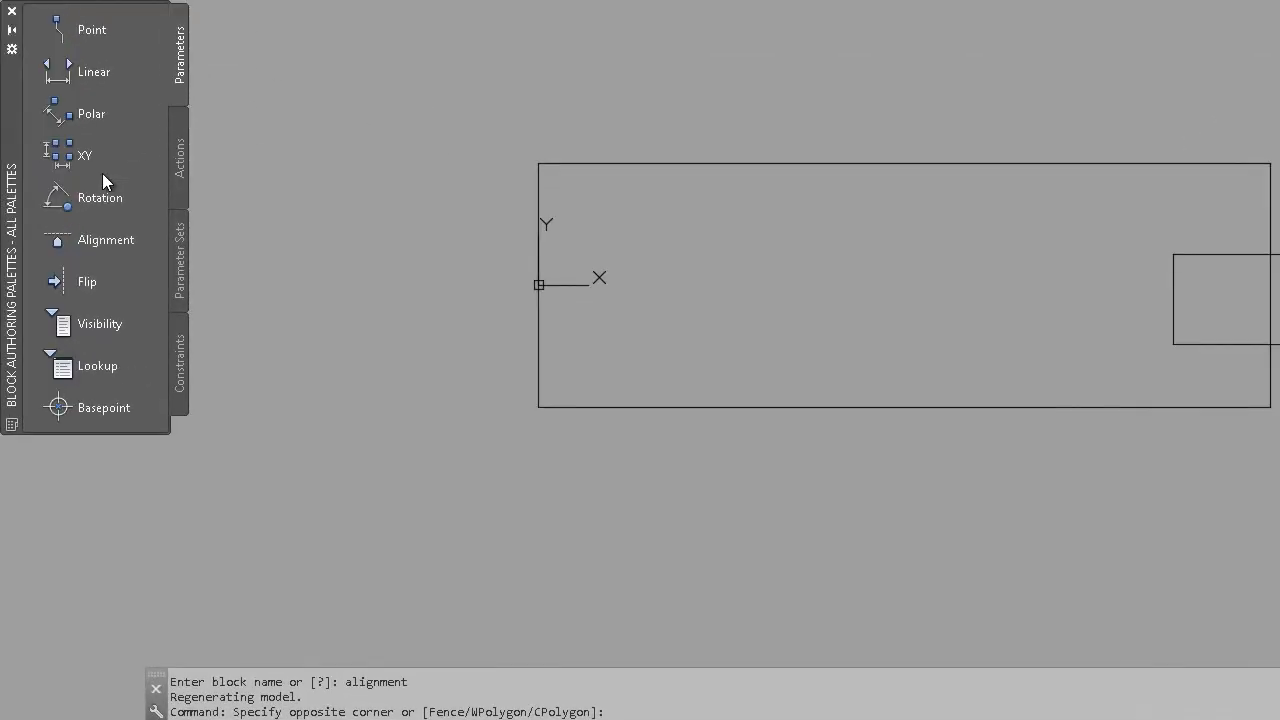
left_click(120, 242)
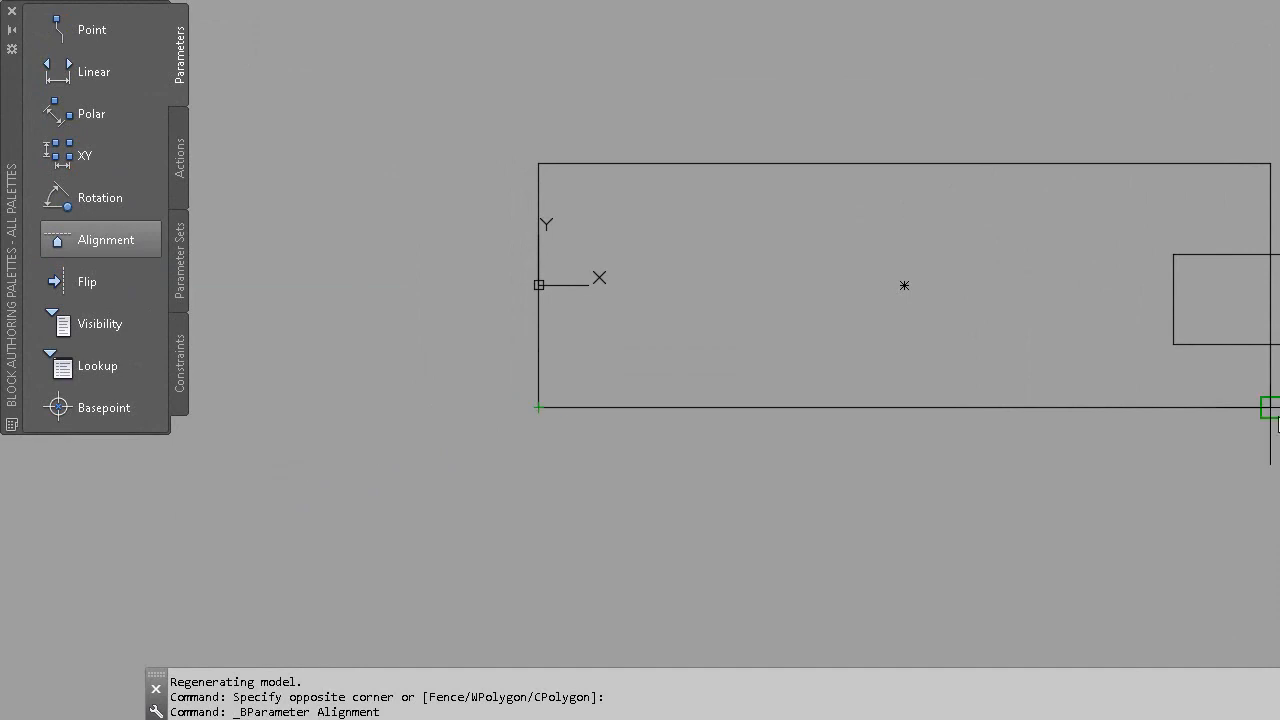
left_click(1270, 407)
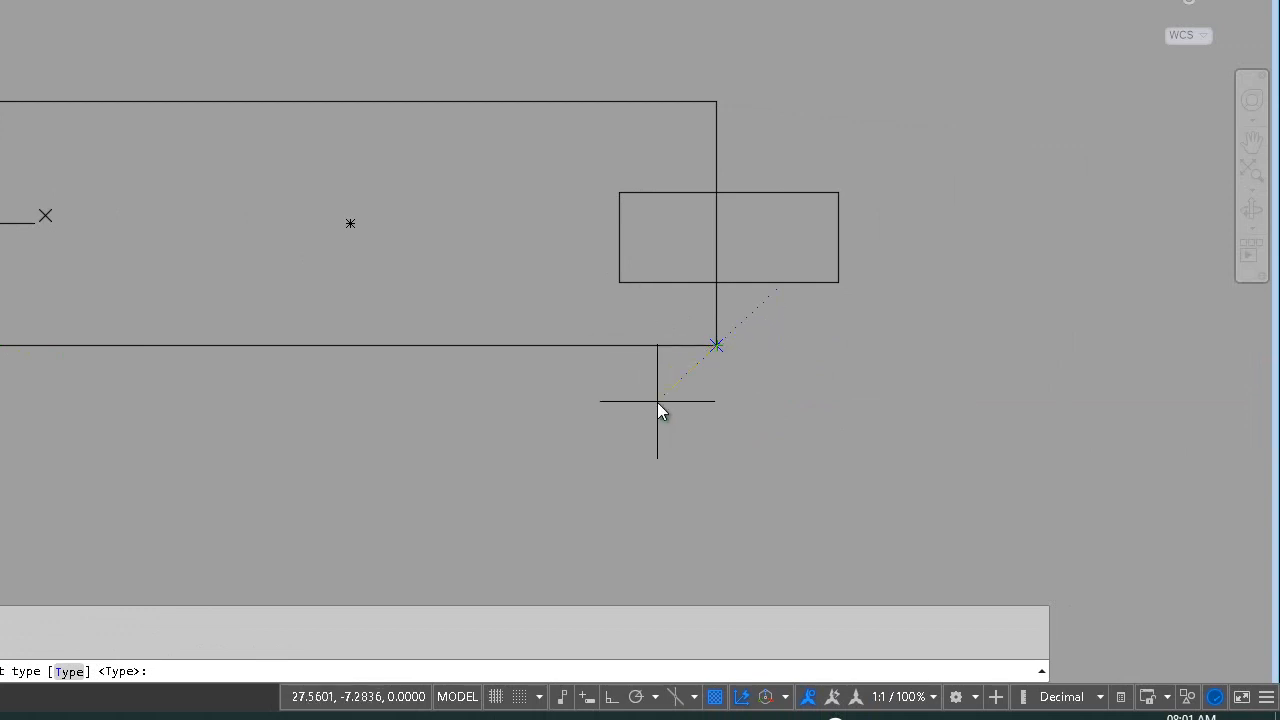
left_click(642, 350)
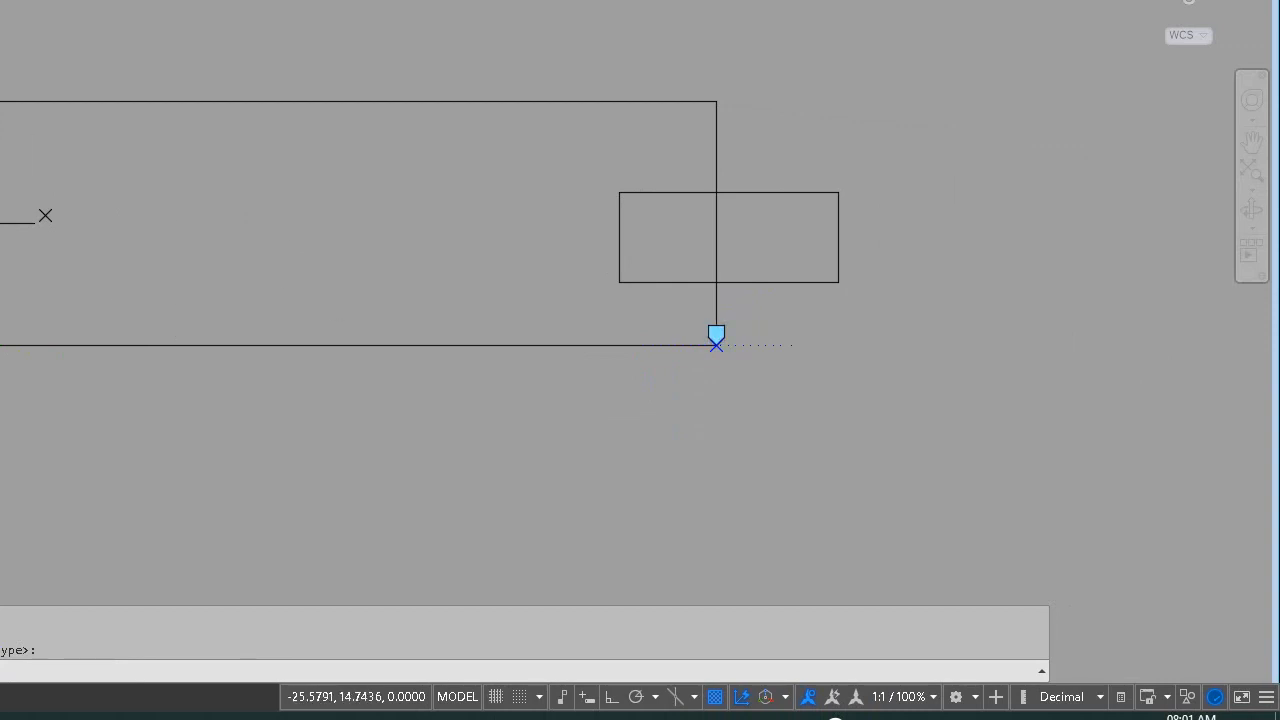
left_click(41, 75)
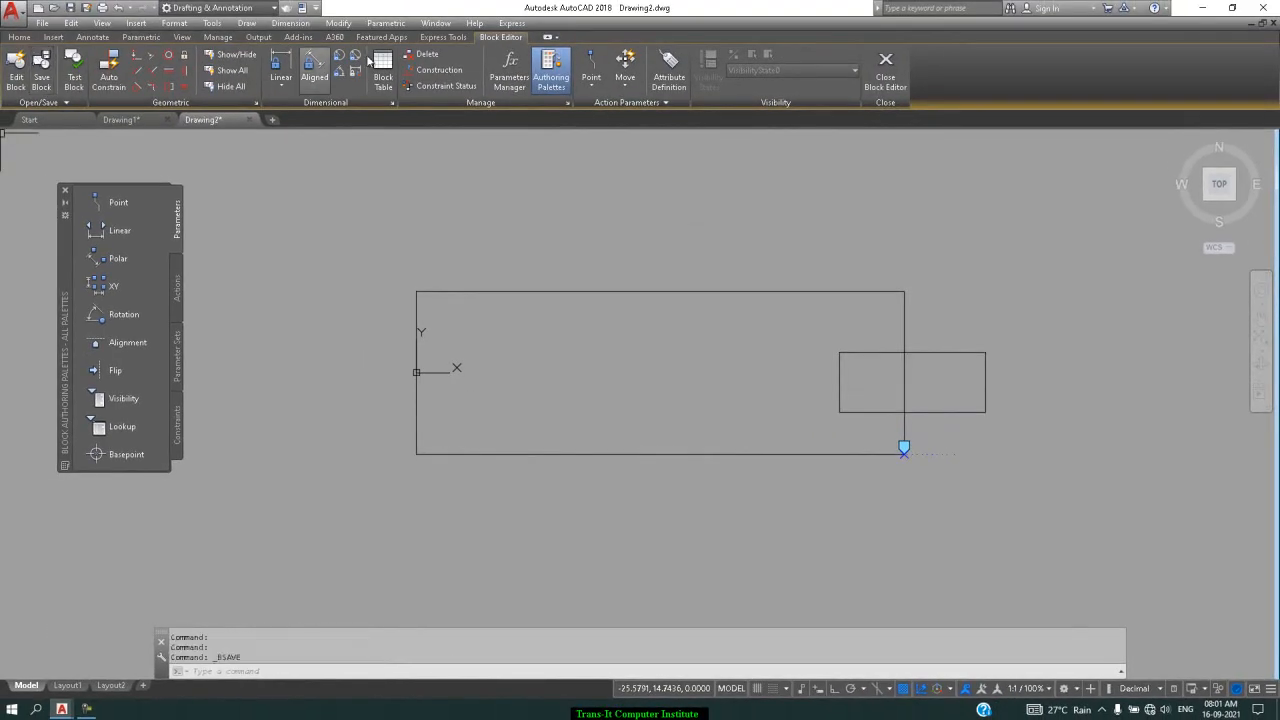
Close the Block Editor and draw a diagonal line left of the blocks
left_click(885, 68)
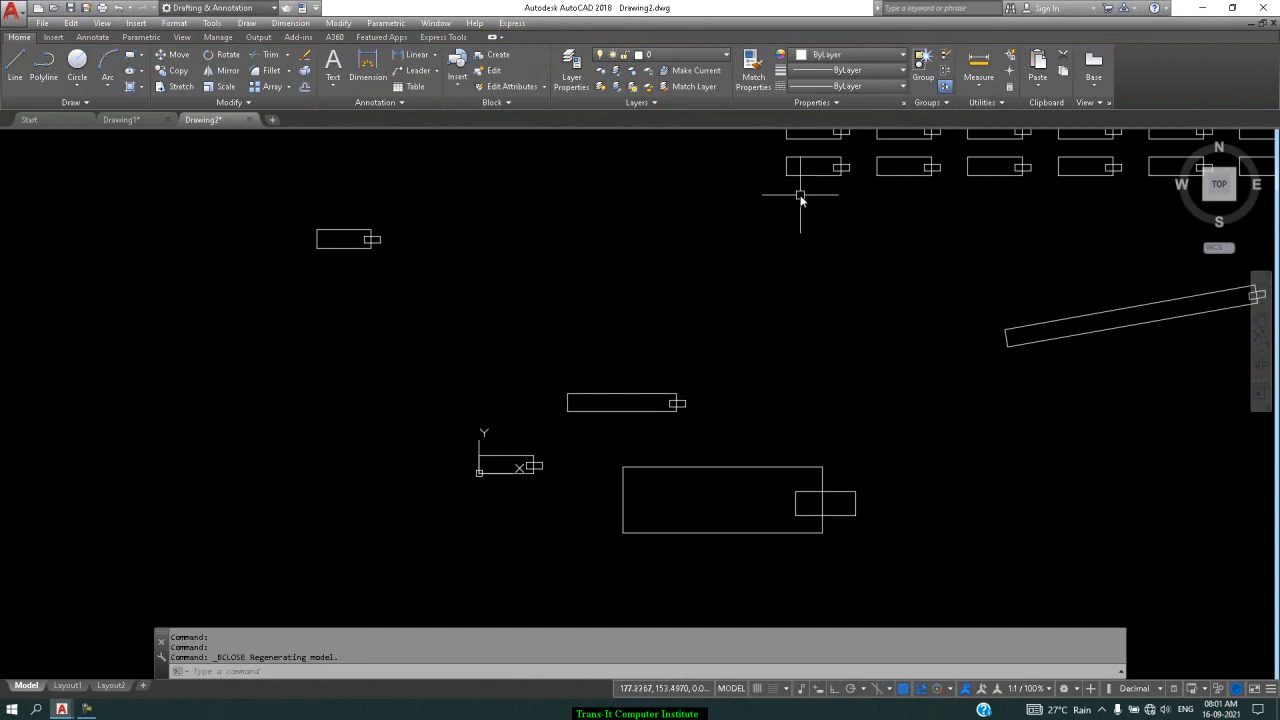
left_click(15, 65)
left_click(339, 460)
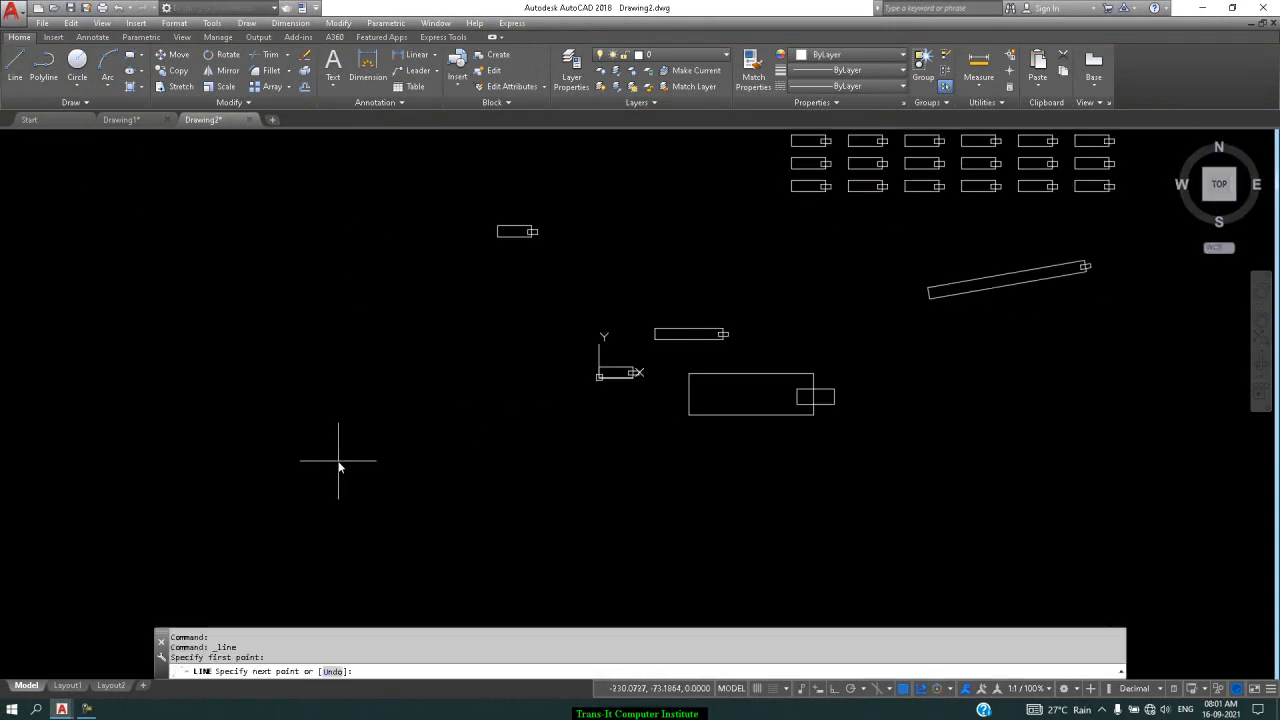
left_click(511, 327)
key("Return")
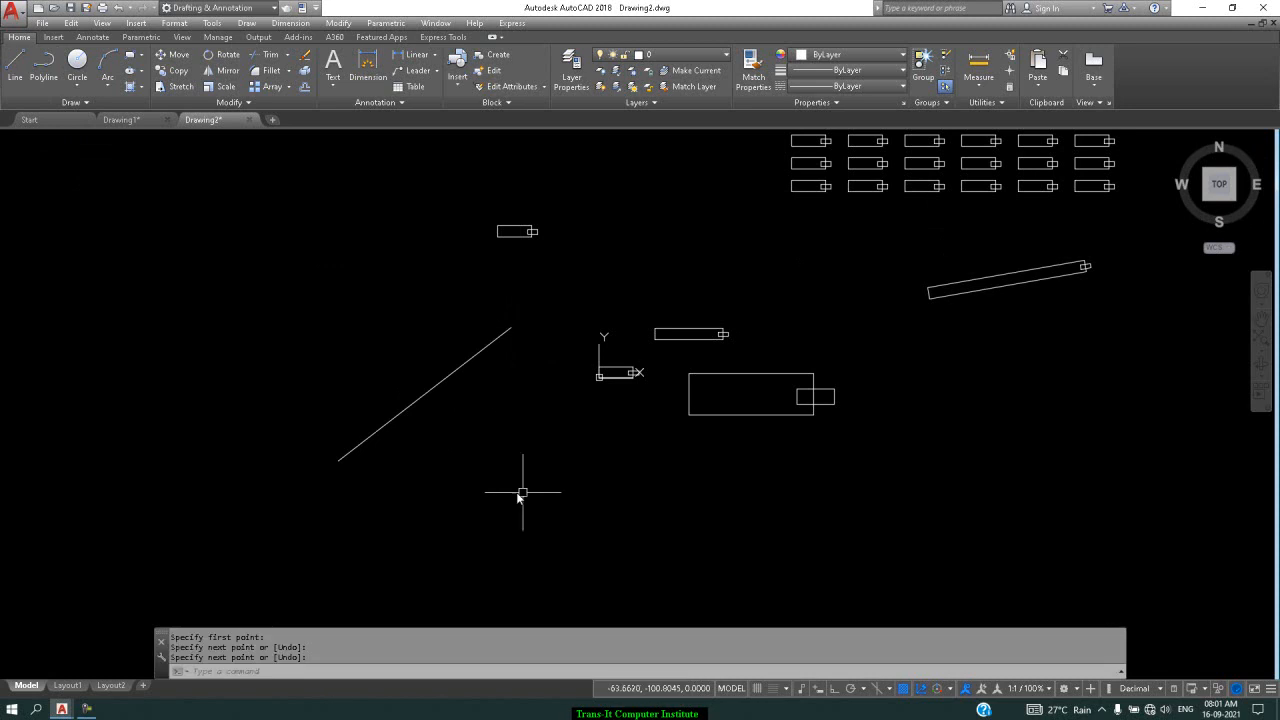
Choose the alignment block in the Insert dialog, then cancel that placement
type("i")
key("Return")
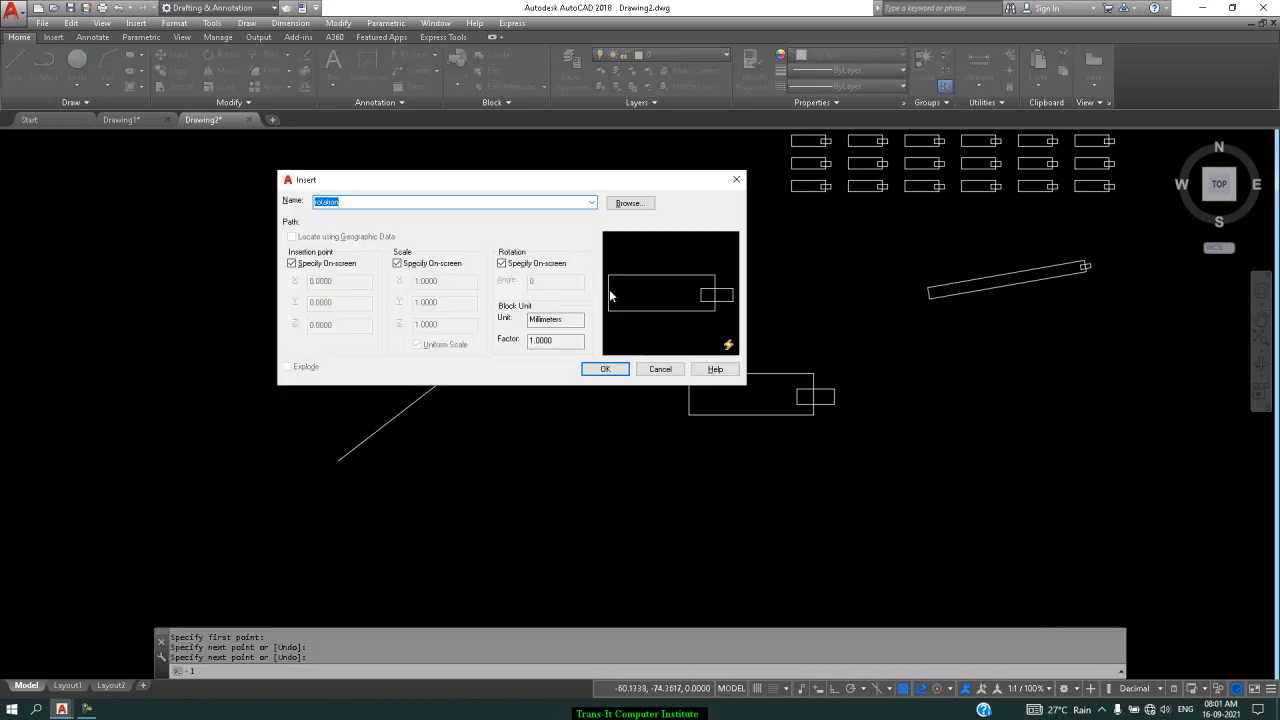
left_click(591, 202)
left_click(387, 215)
left_click(605, 369)
left_click(598, 375)
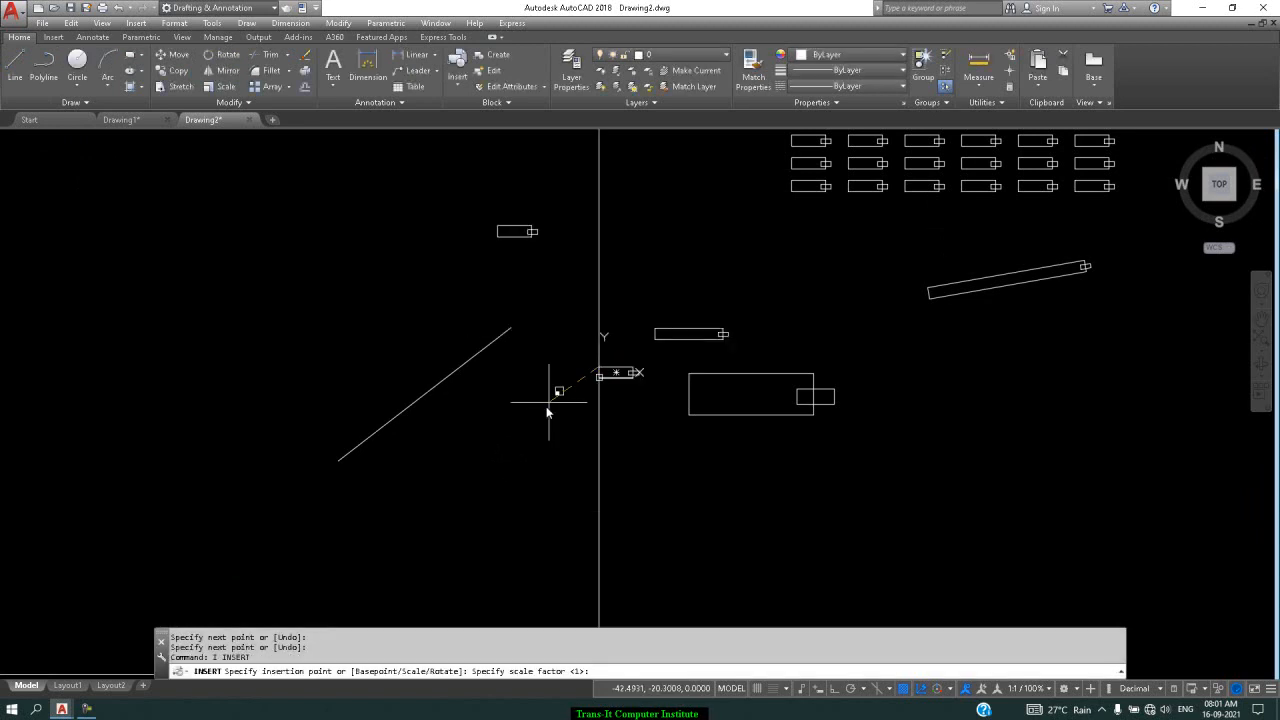
key("Return")
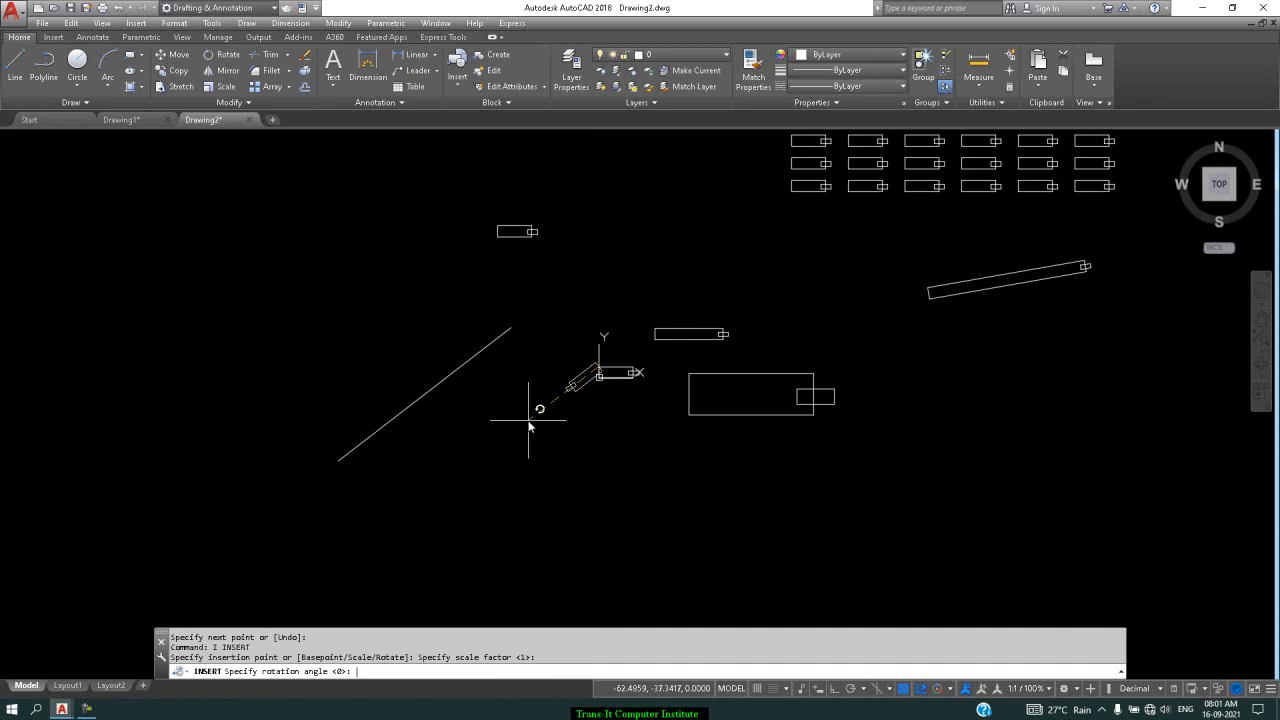
key("Escape")
Place an alignment block below the small one at scale 1 and 0°, then reopen Insert
key("Return")
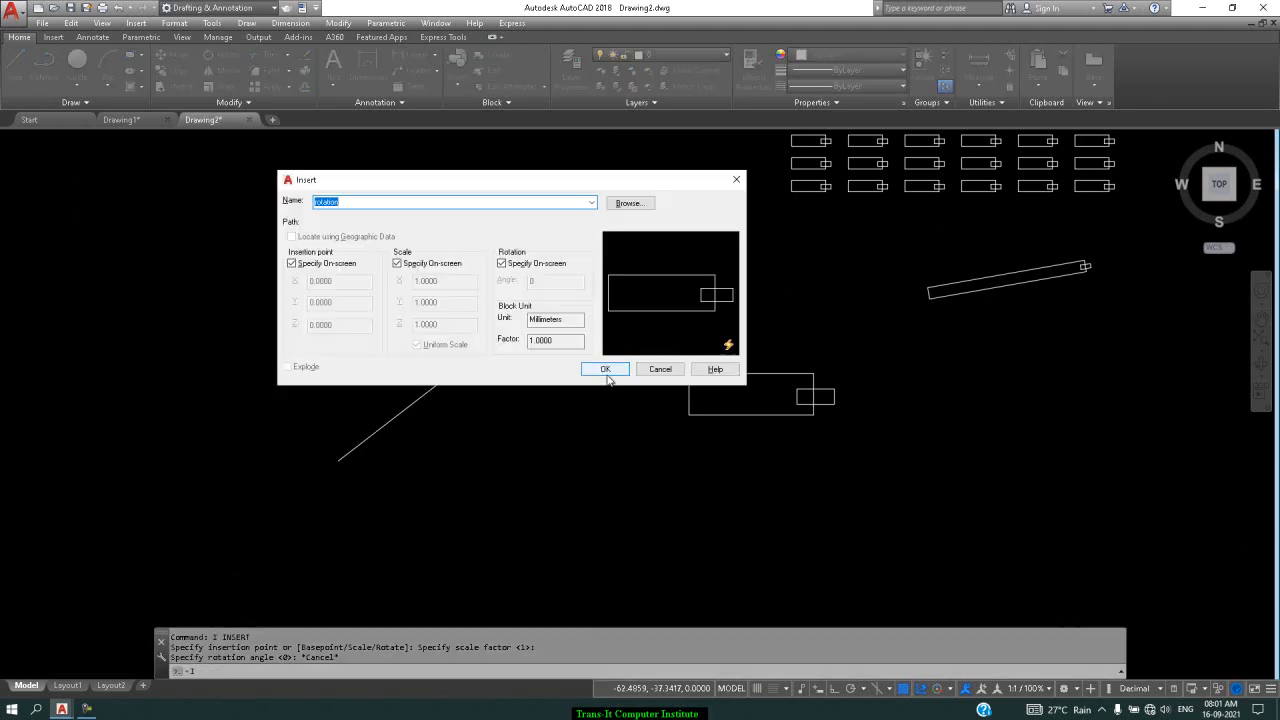
left_click(607, 370)
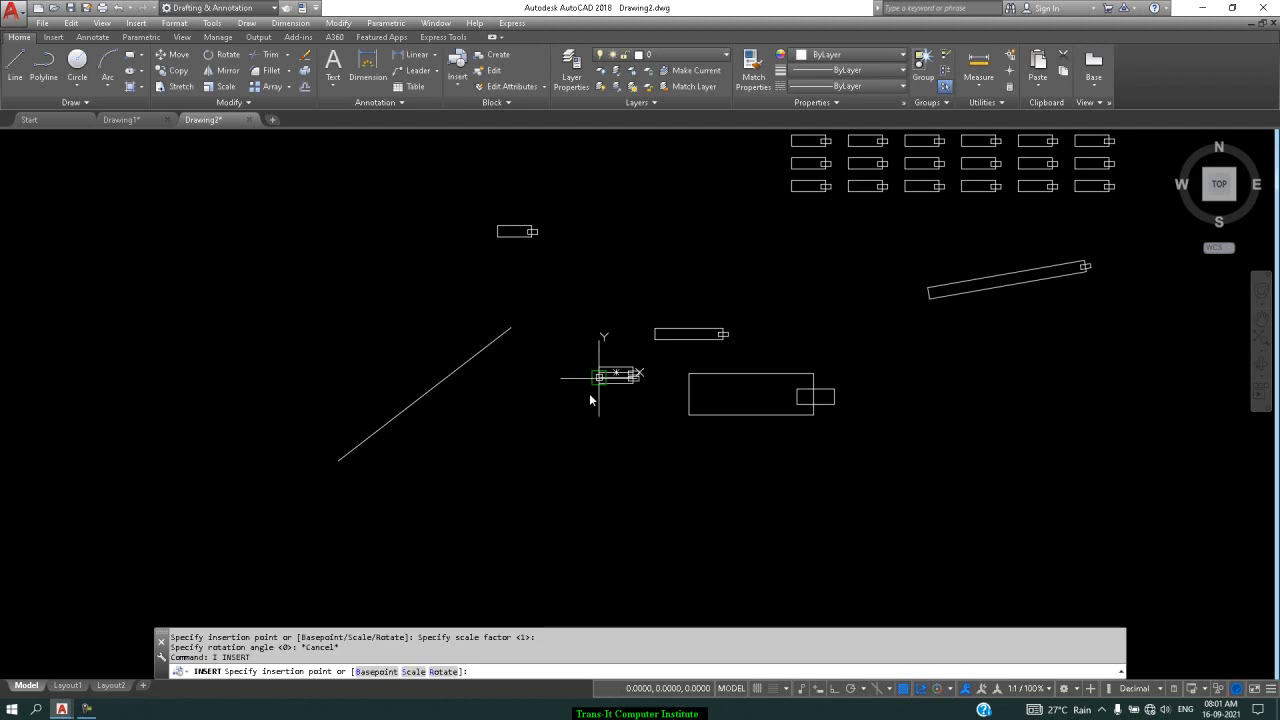
left_click(499, 460)
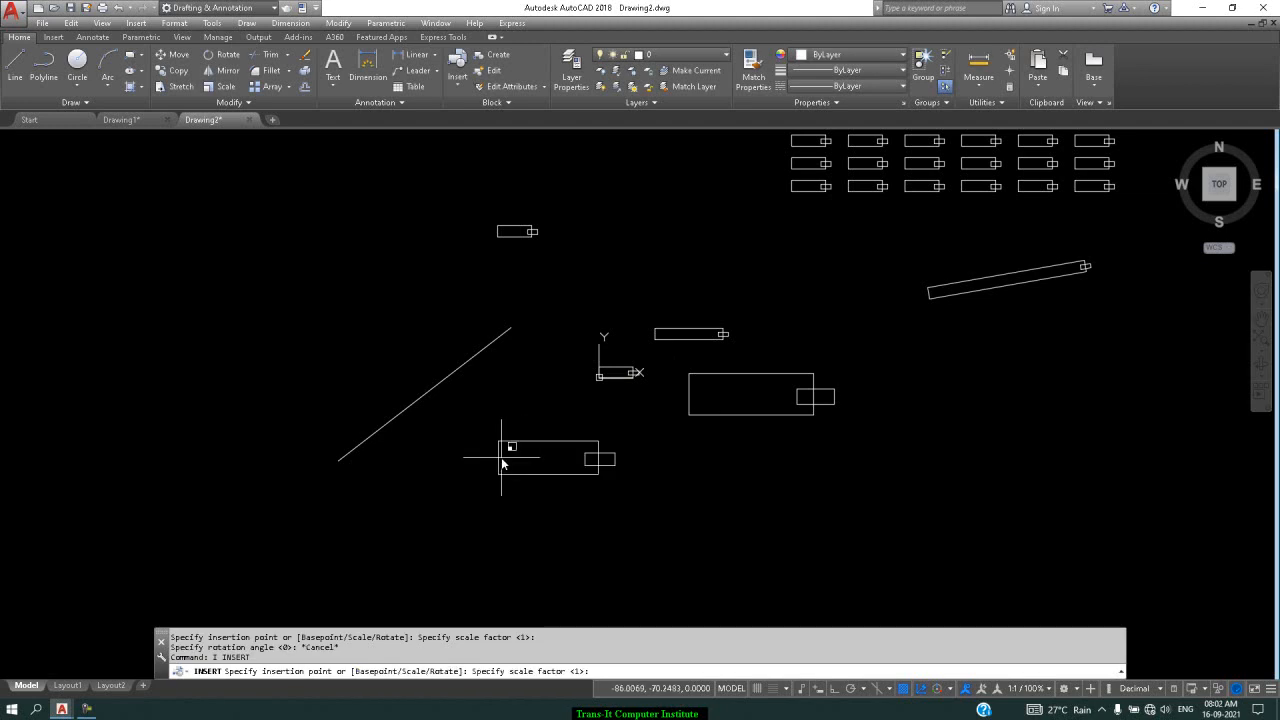
key("Return")
key("Return")
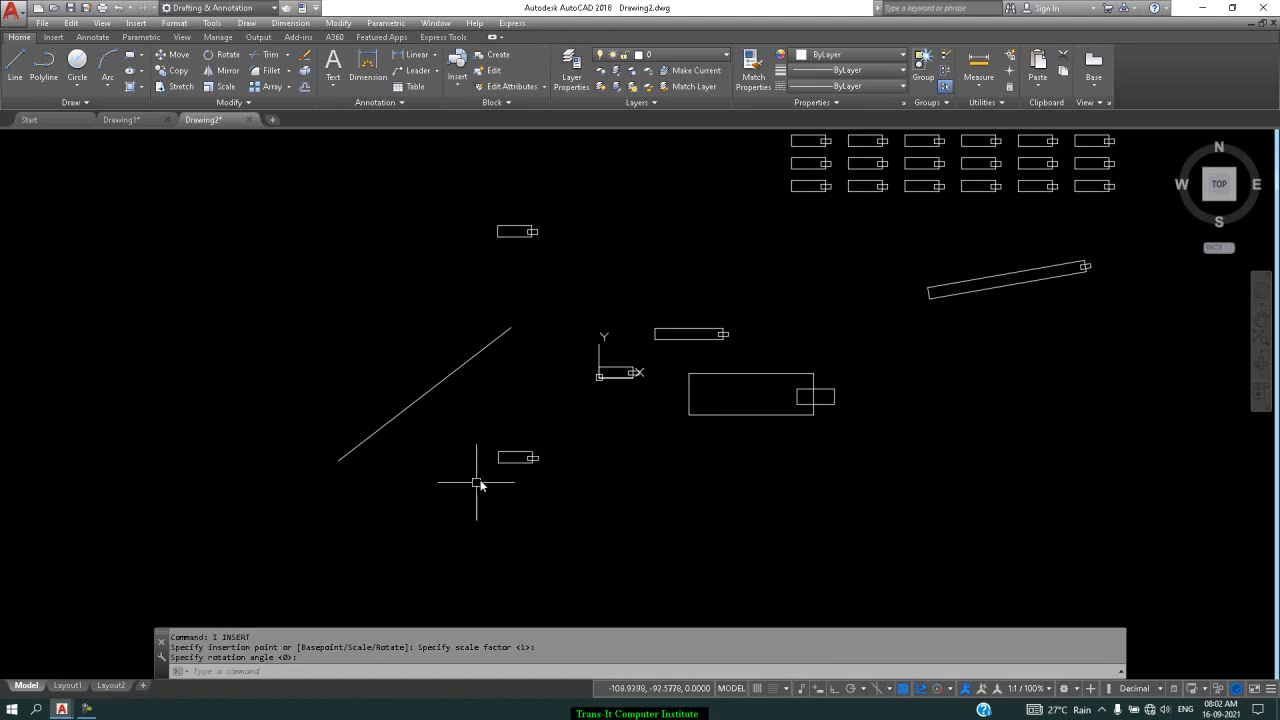
key("Return")
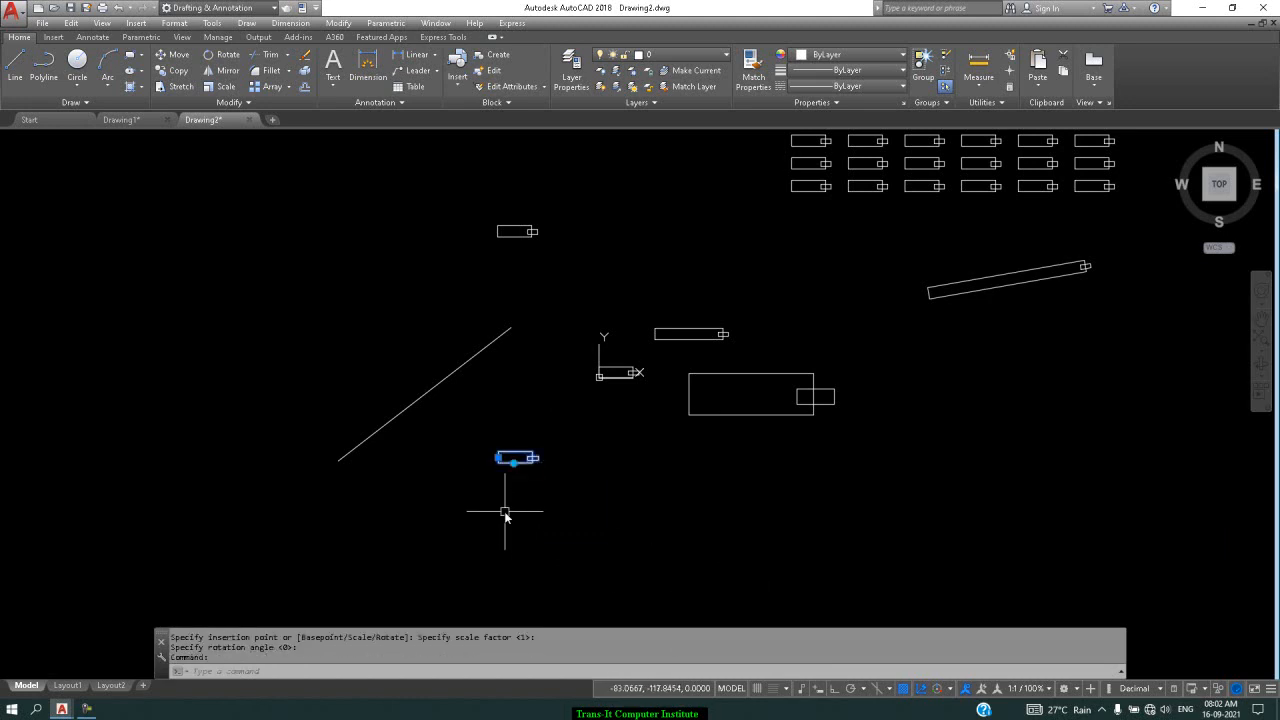
scroll(505, 513, "up", 3)
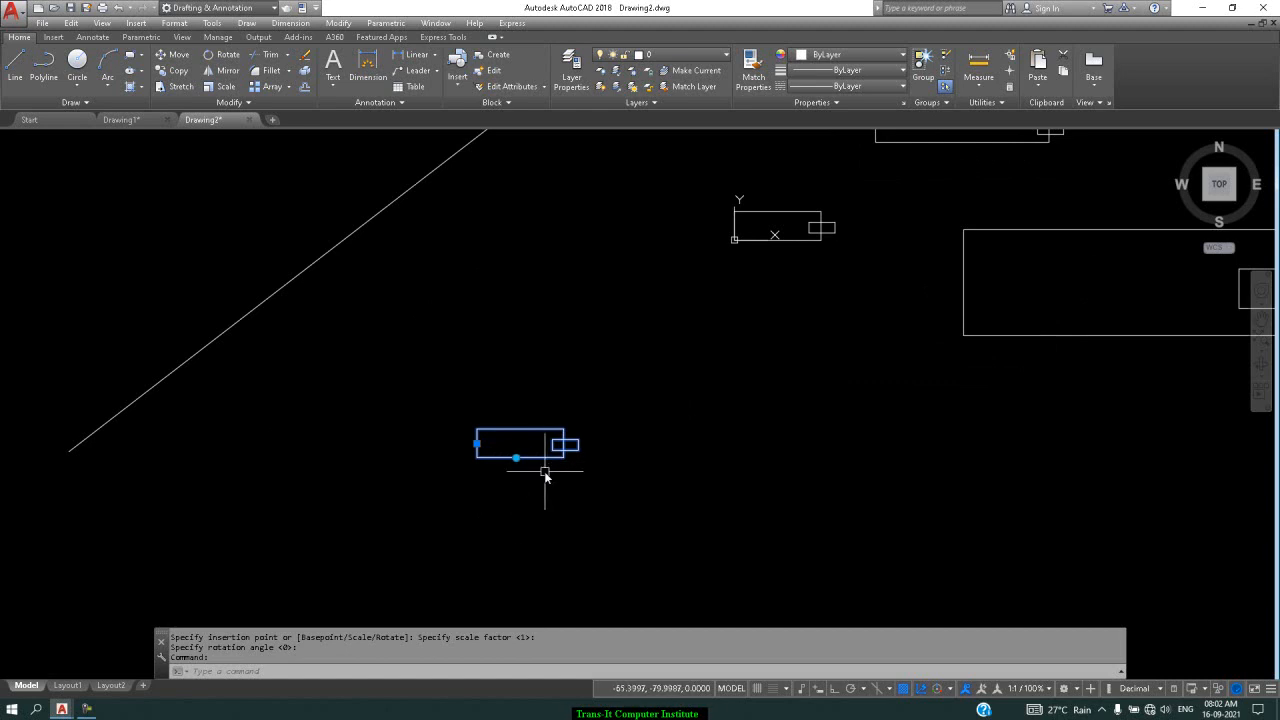
key("Escape")
type("i")
key("Return")
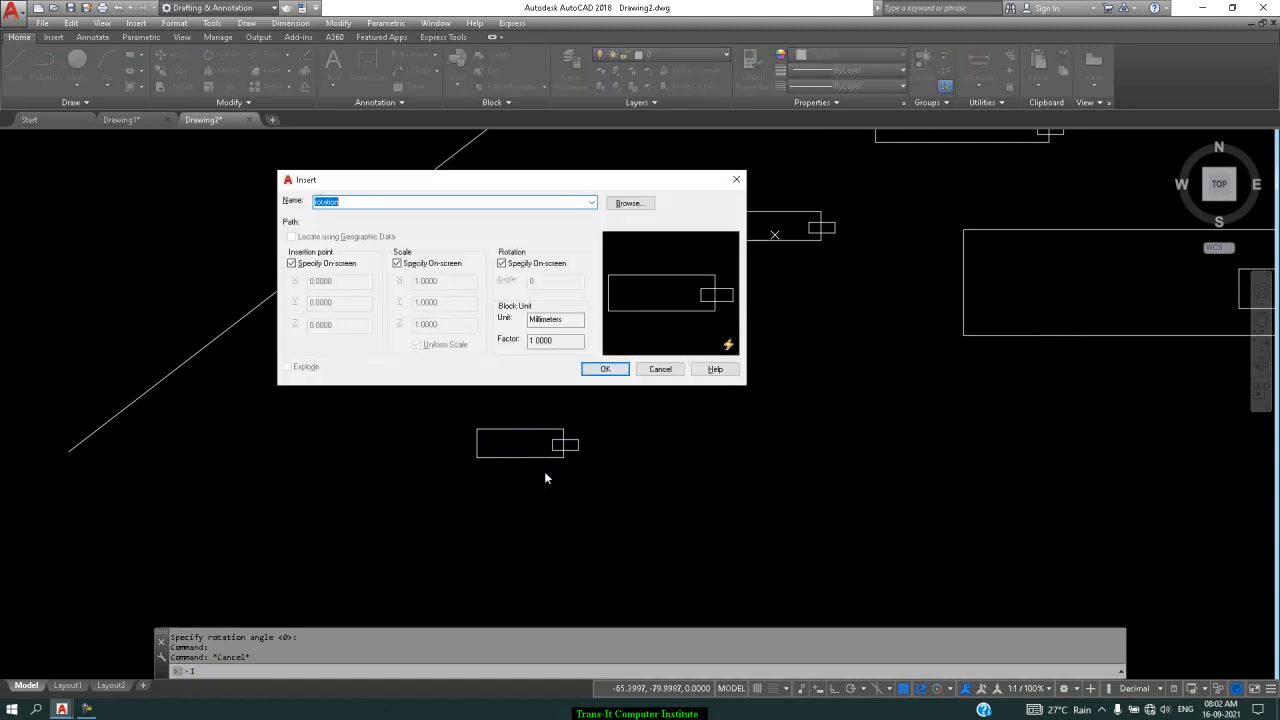
Insert the 'alignment' block into the drawing at the default scale and zero rotation
left_click(592, 202)
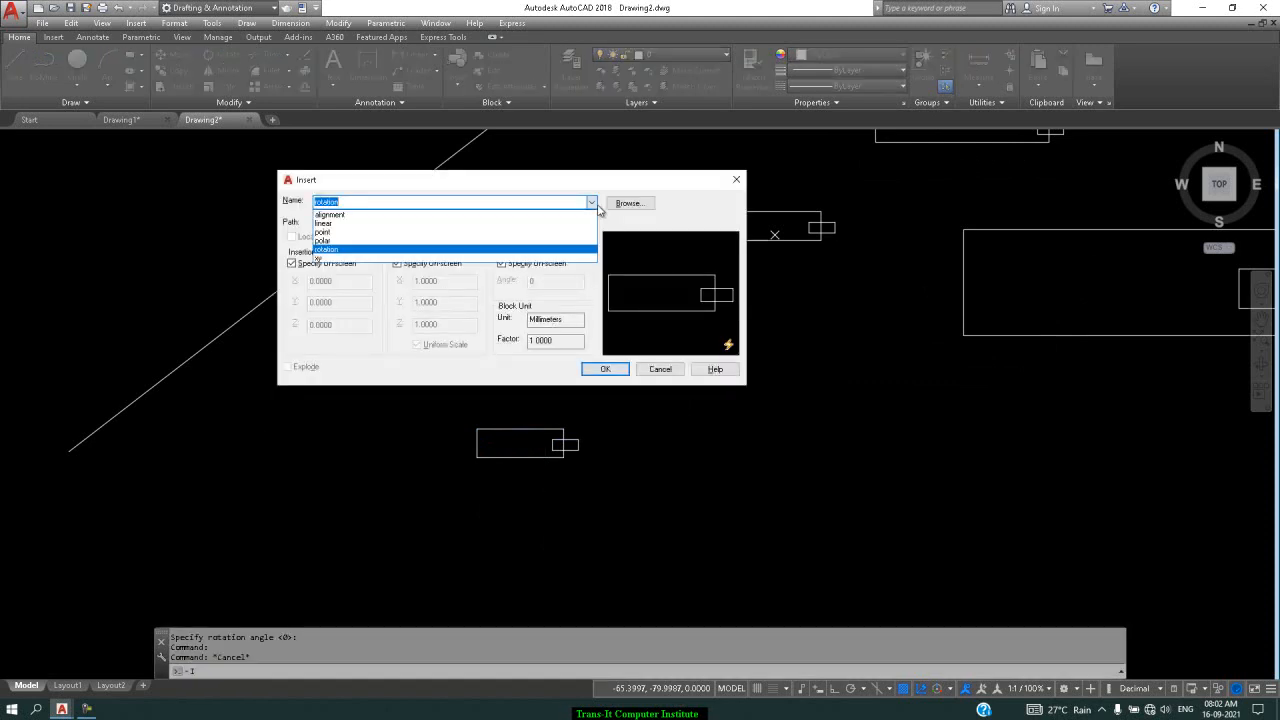
left_click(524, 214)
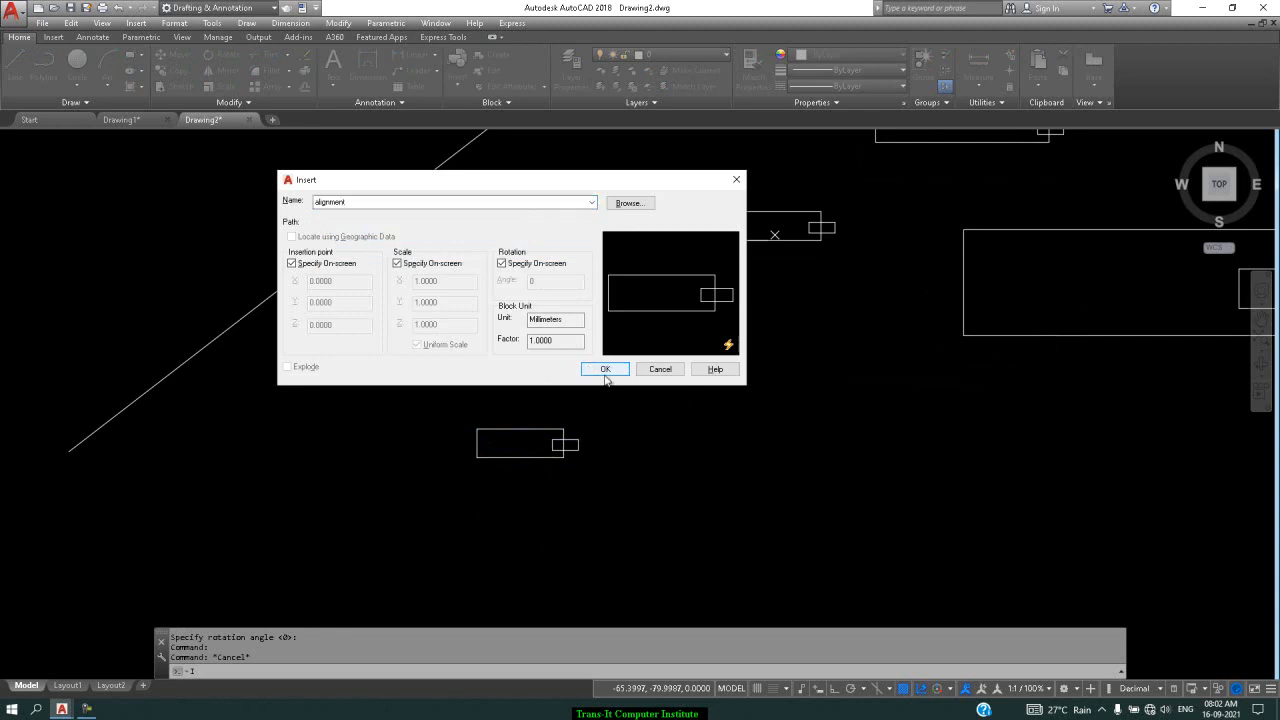
left_click(592, 370)
left_click(661, 480)
key("Return")
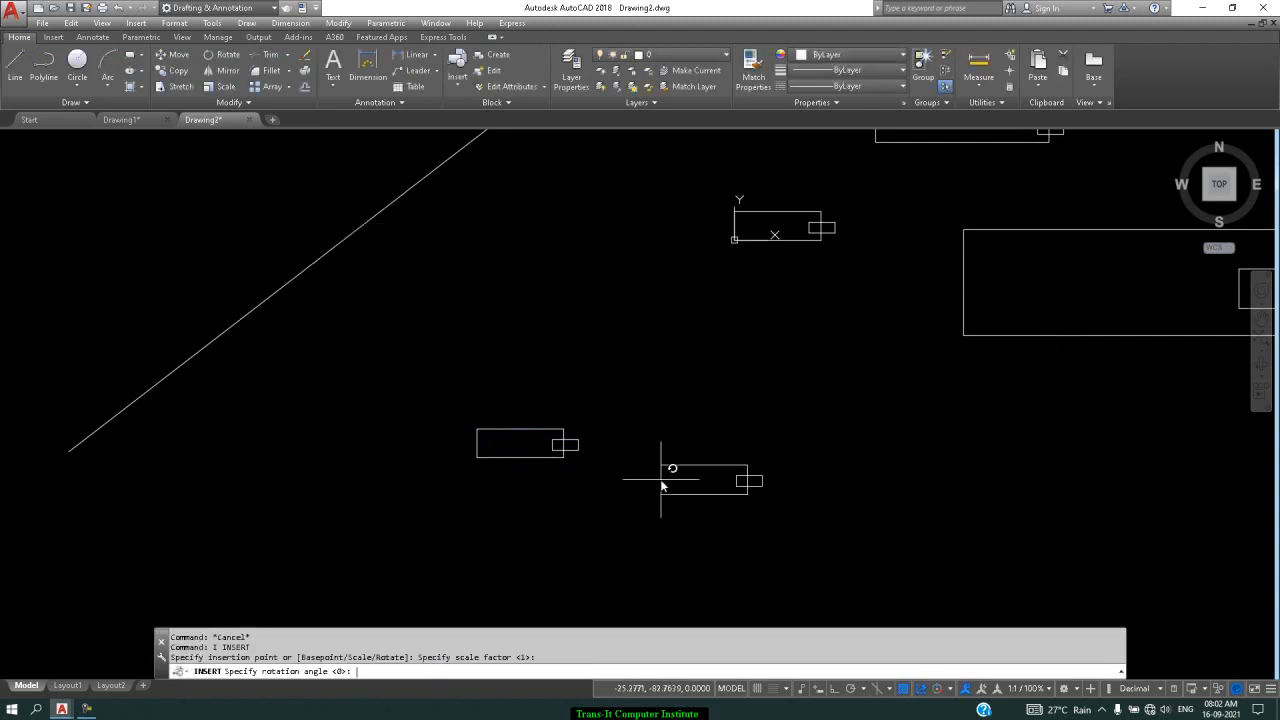
key("Return")
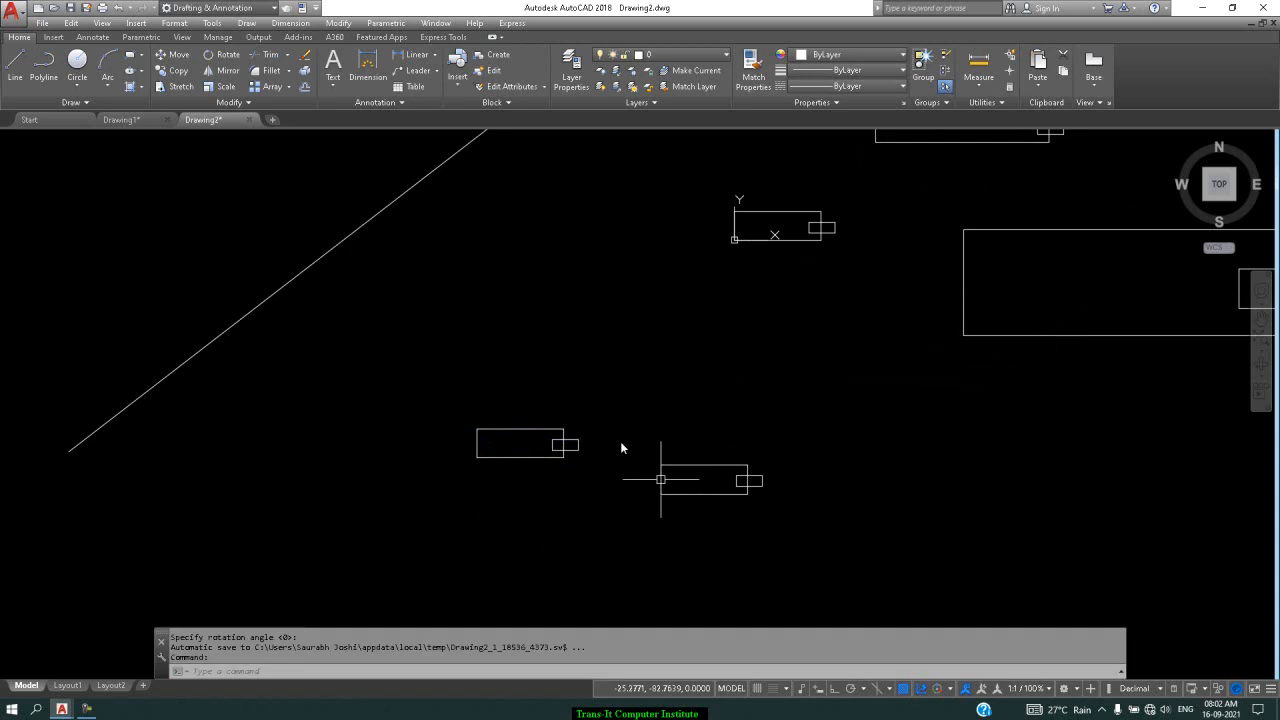
Grip-move the alignment block onto the diagonal line so it tilts to match the slope
left_click(731, 497)
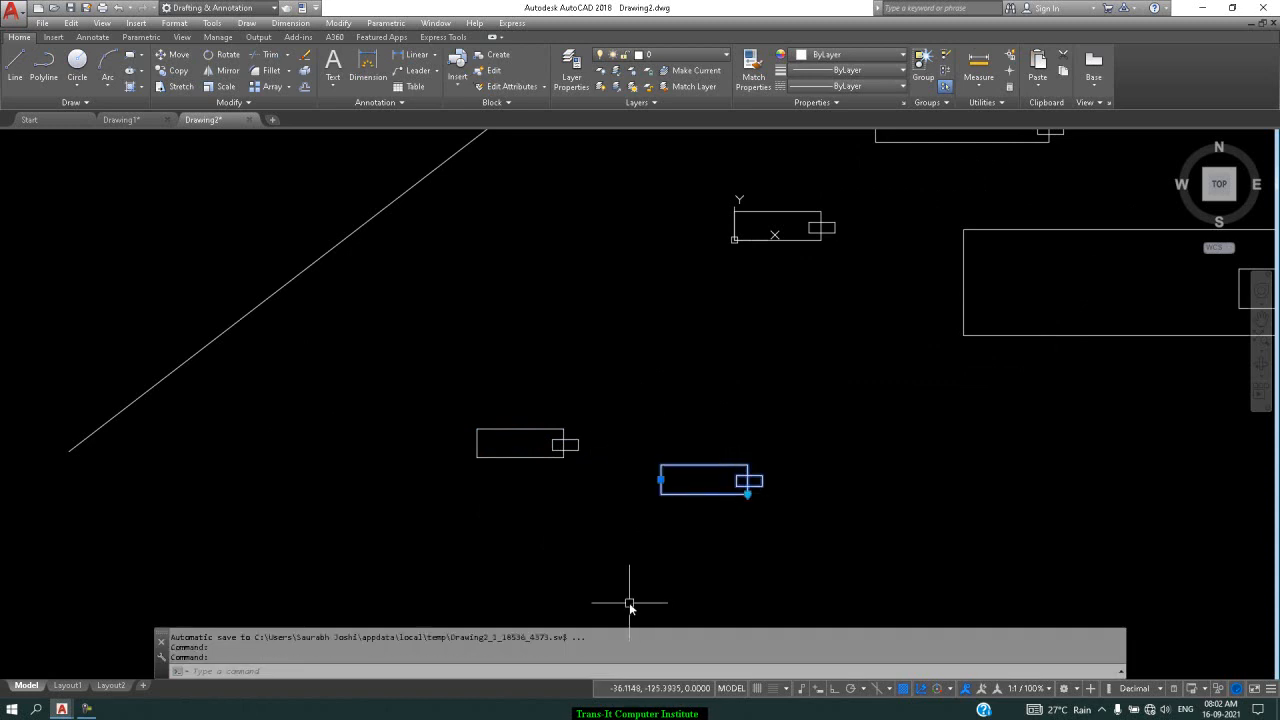
left_click(748, 493)
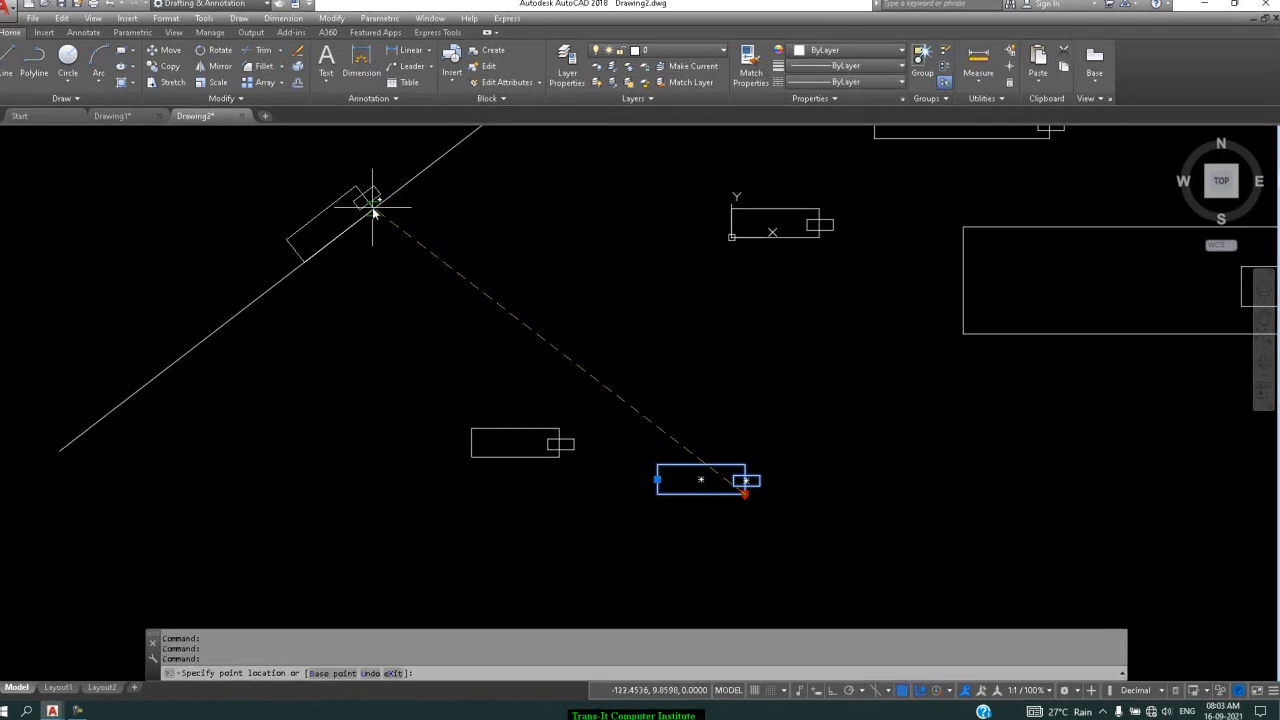
left_click(380, 213)
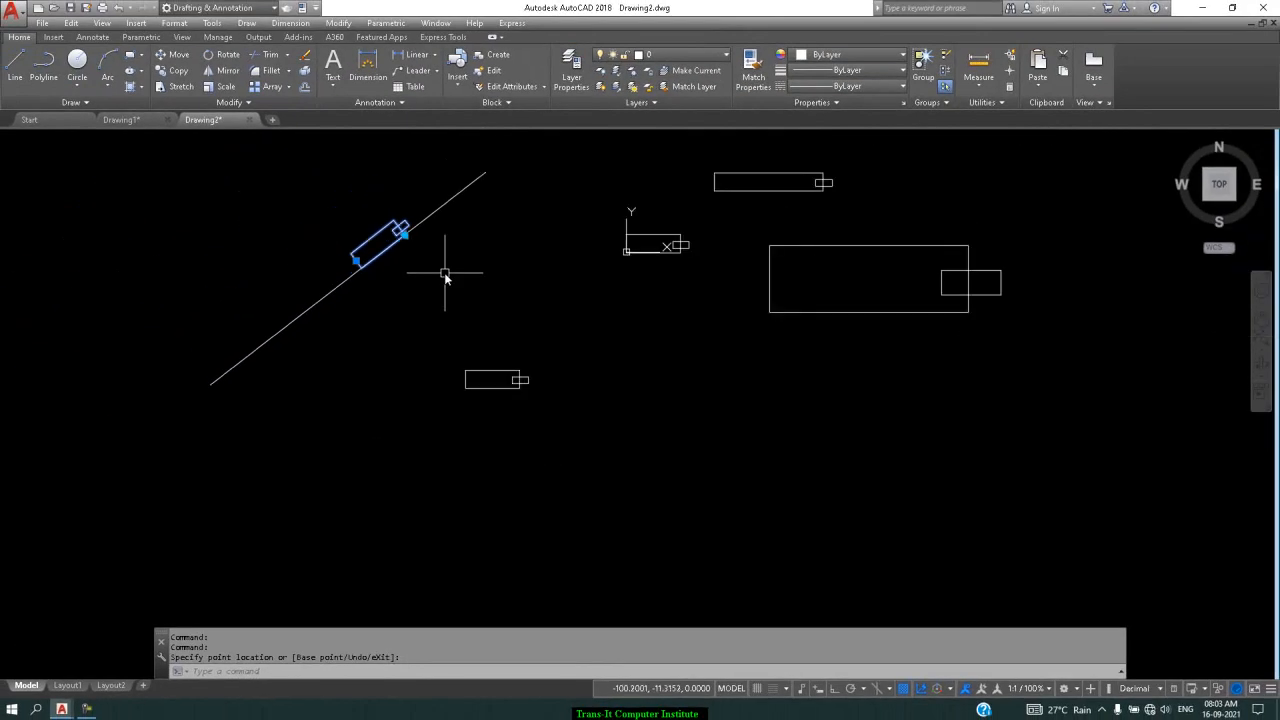
Draw a second diagonal line lower down in the drawing
left_click(9, 77)
left_click(405, 562)
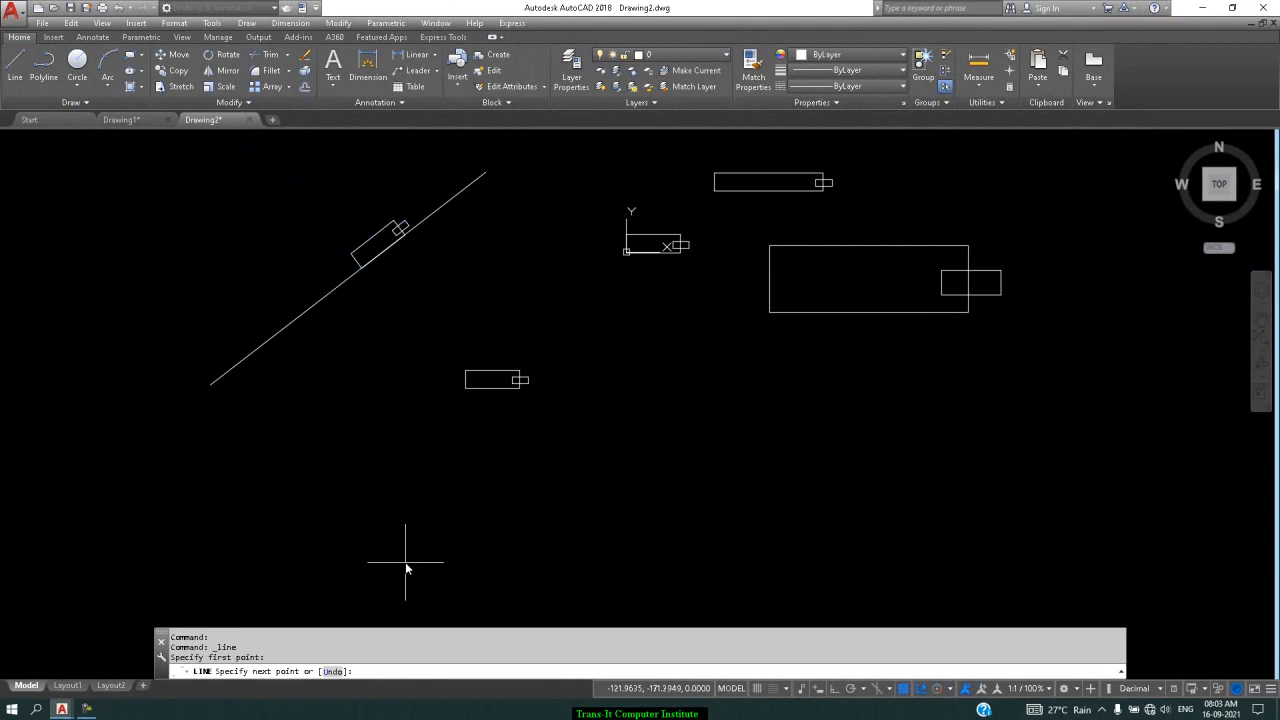
left_click(585, 437)
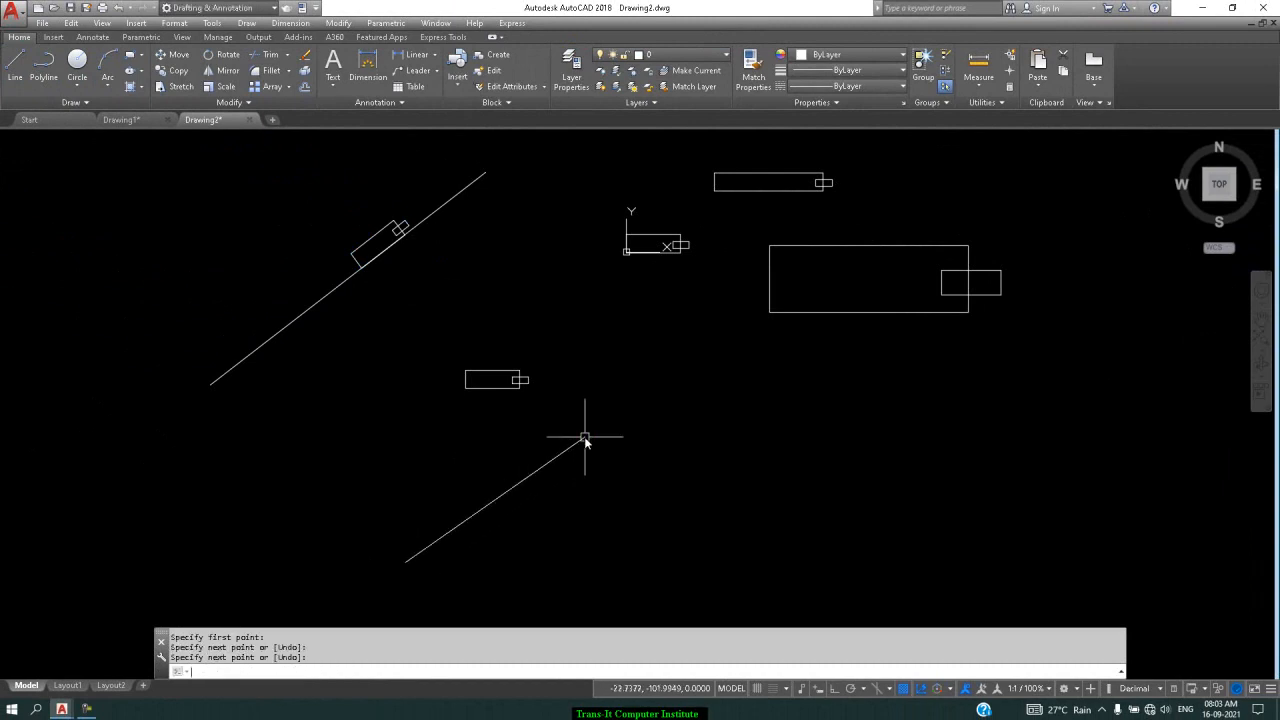
key("Return")
Copy the small rectangle pair, based at its lower-left corner, to the right of the new line
left_click(605, 272)
left_click(718, 214)
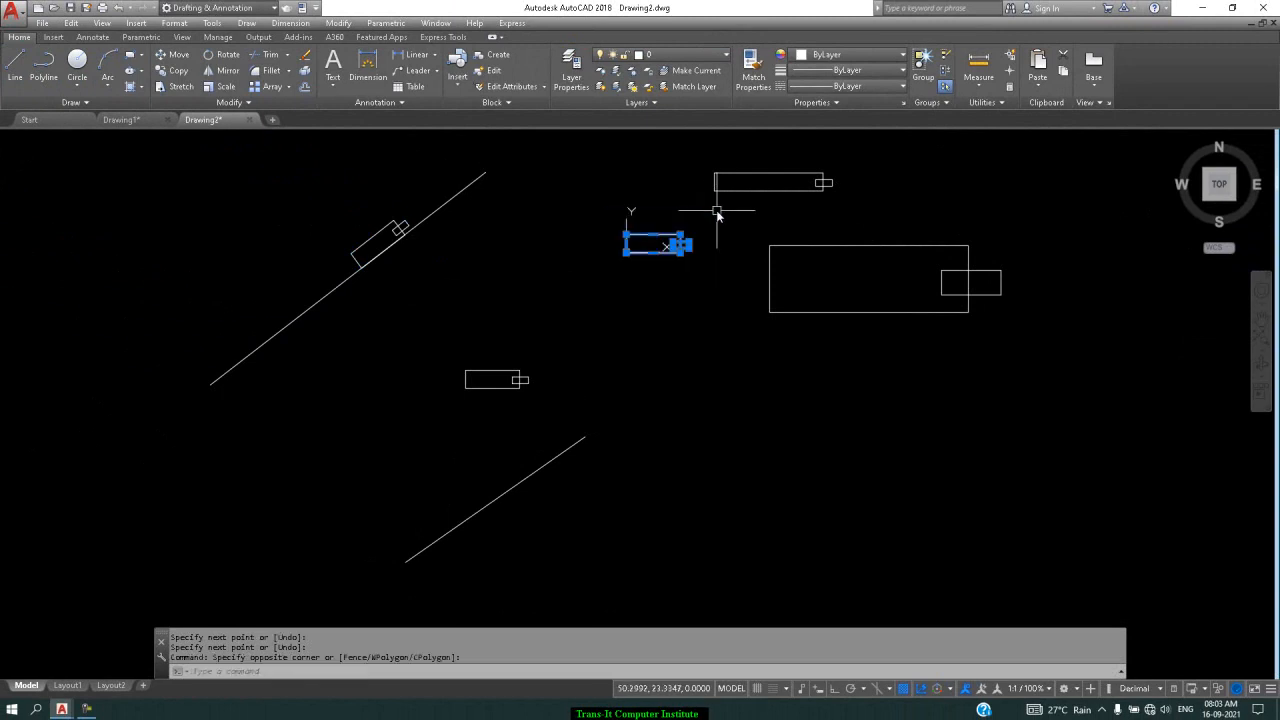
type("co")
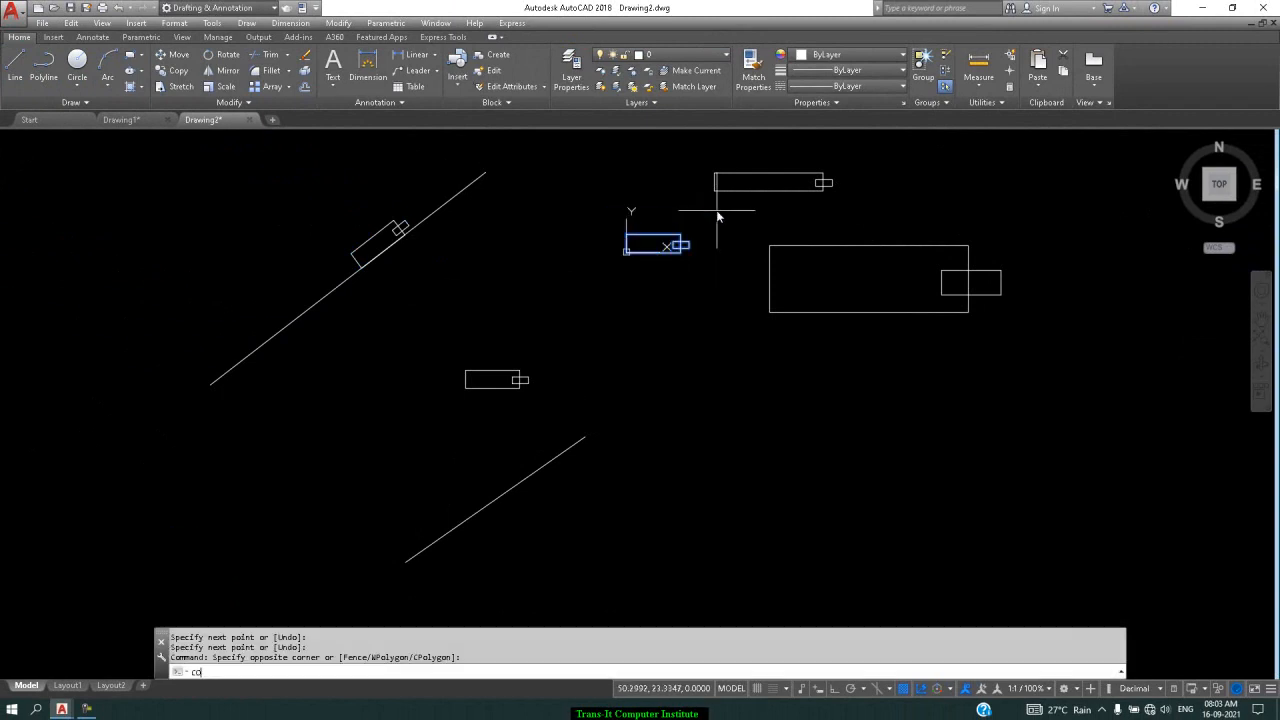
key("Return")
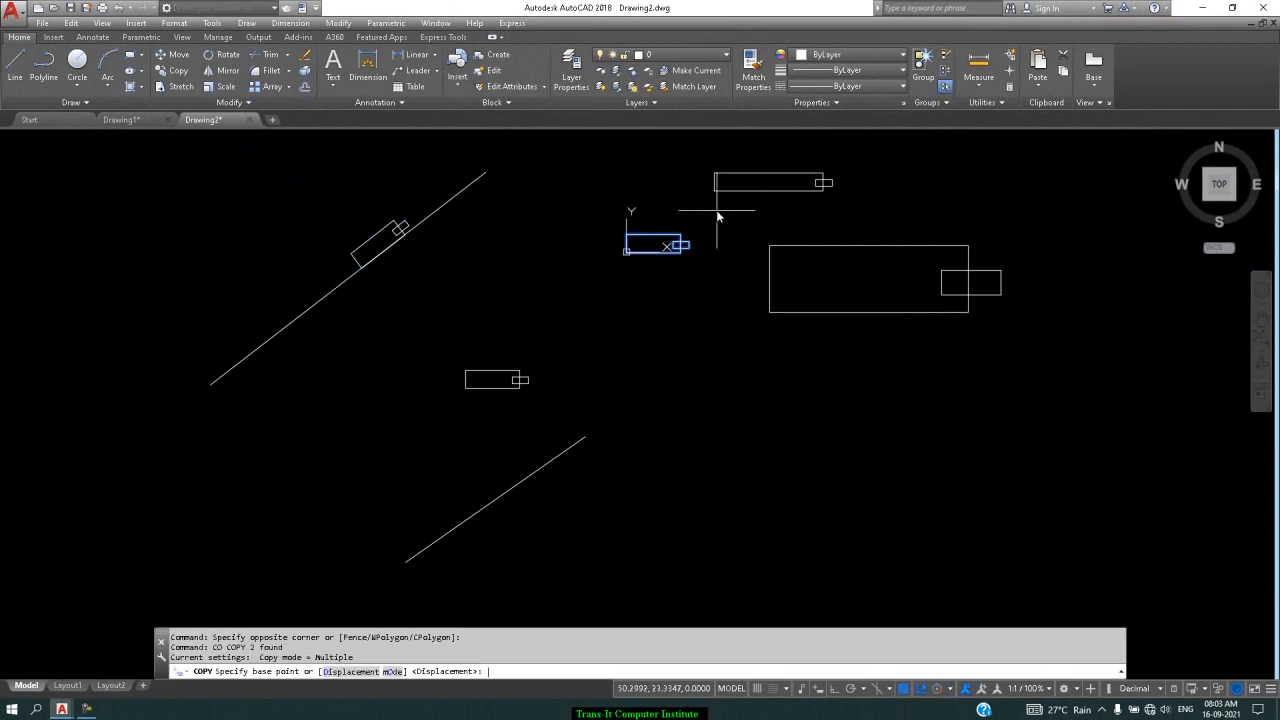
left_click(627, 251)
left_click(715, 547)
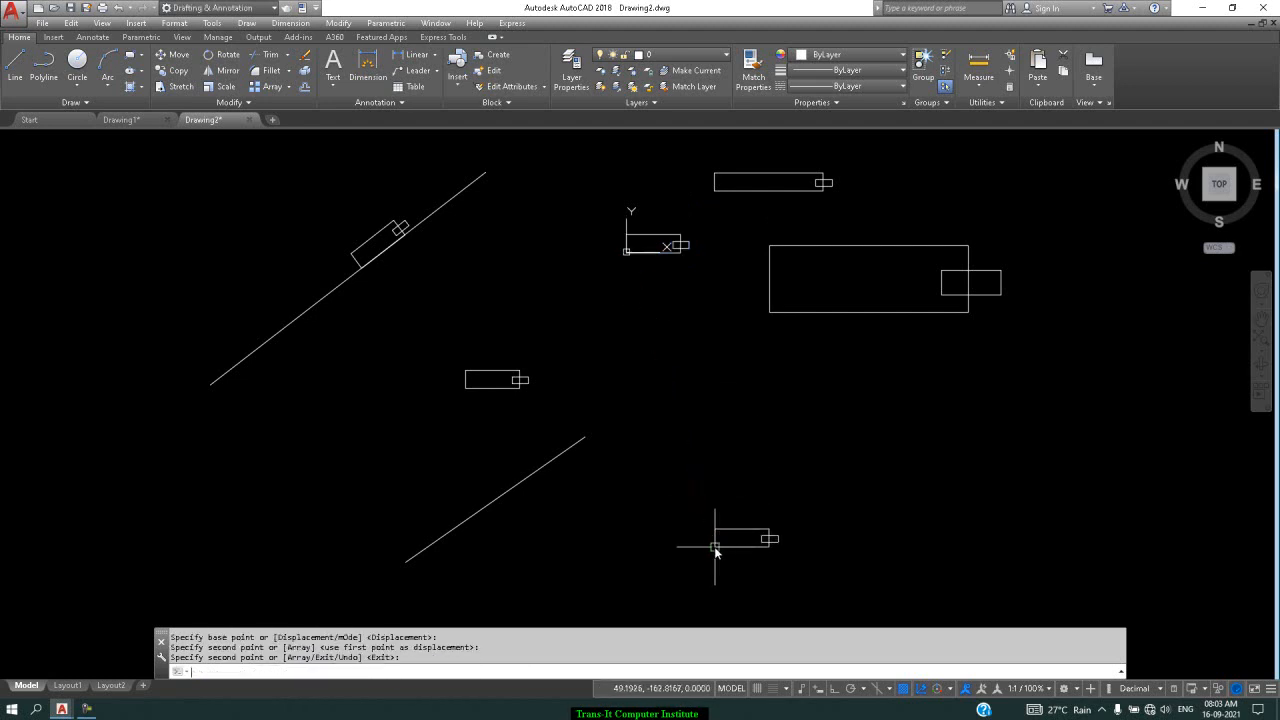
key("Return")
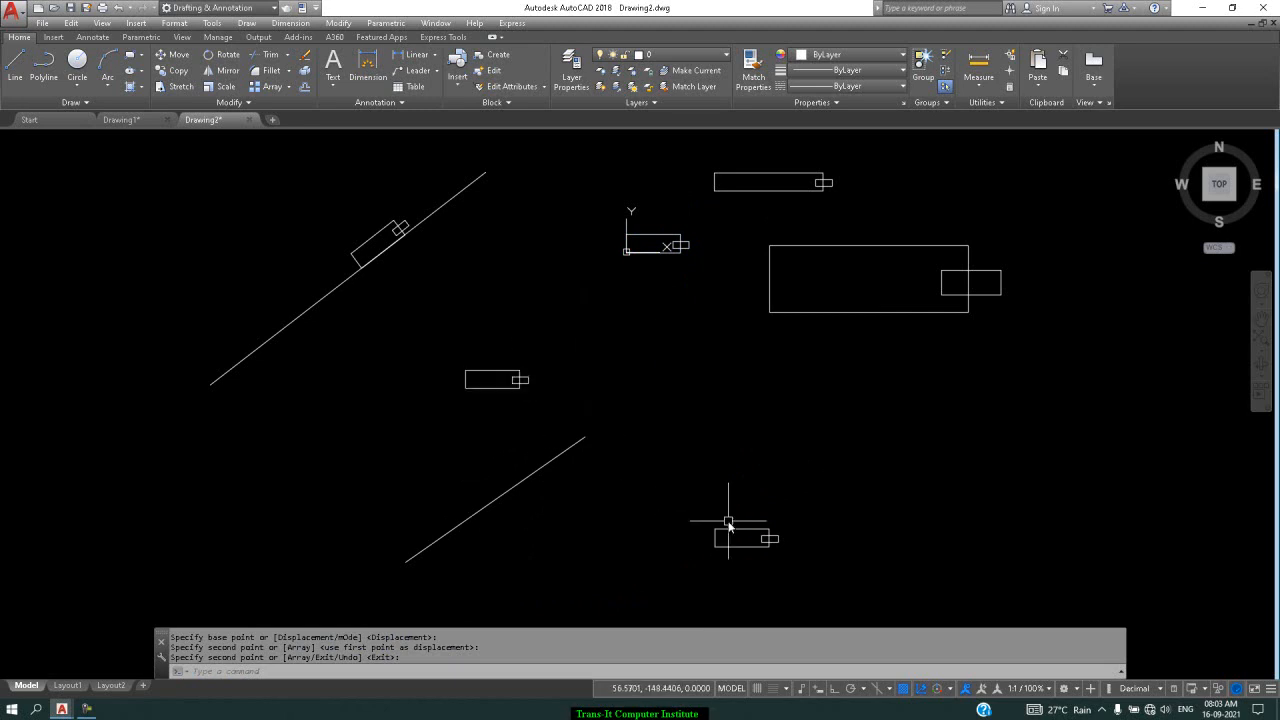
ALIGN the copied rectangle pair to the lower line's two endpoints, scaling it to the line's length
type("al")
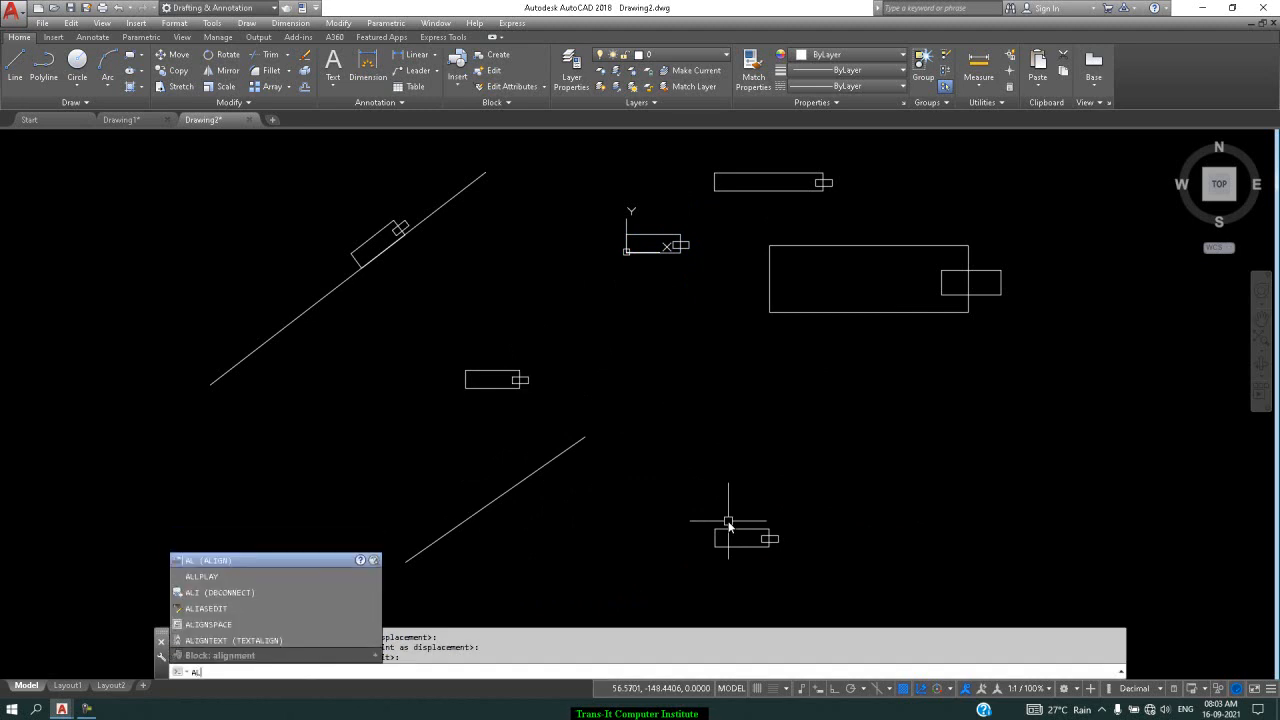
key("Return")
left_click(808, 505)
left_click(674, 603)
key("Return")
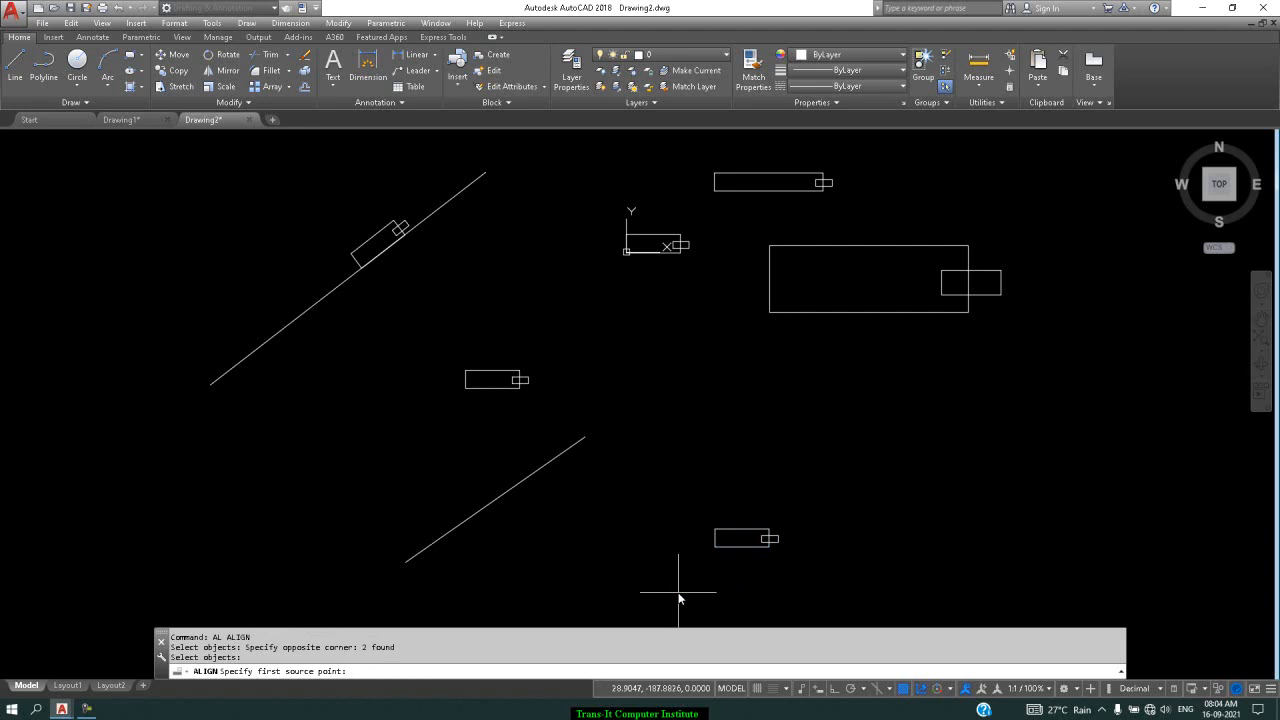
left_click(714, 547)
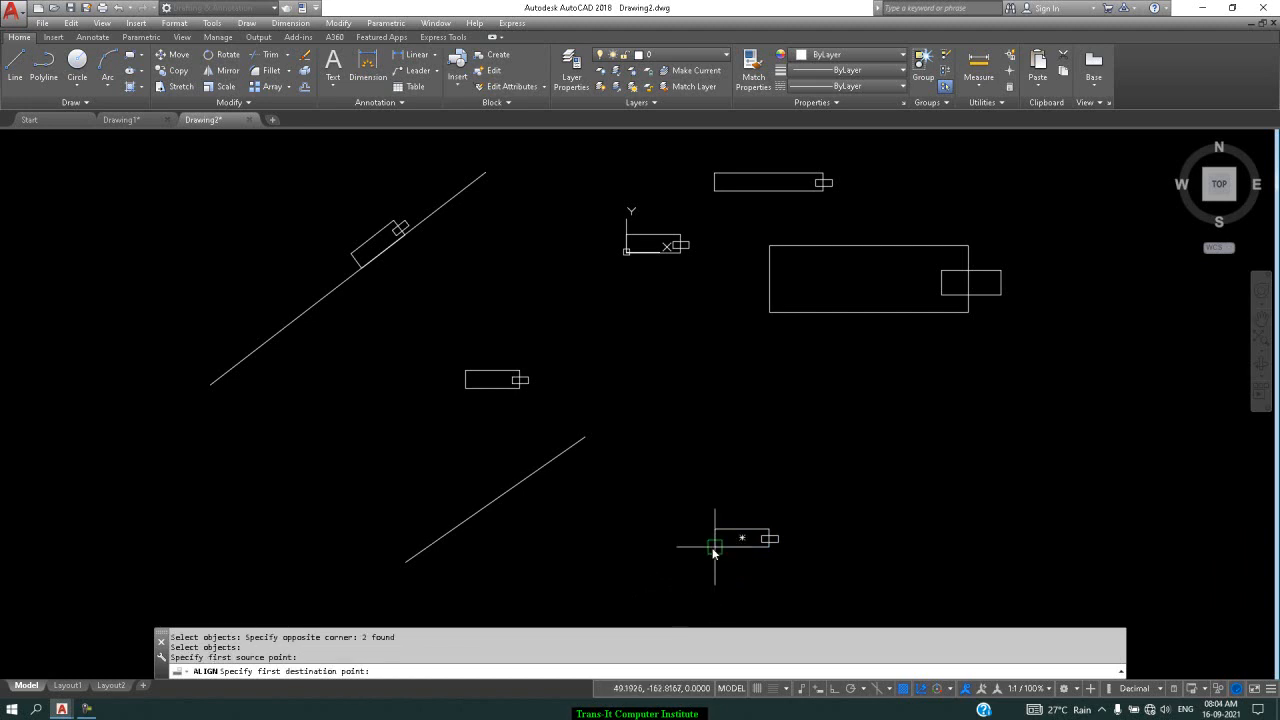
left_click(409, 562)
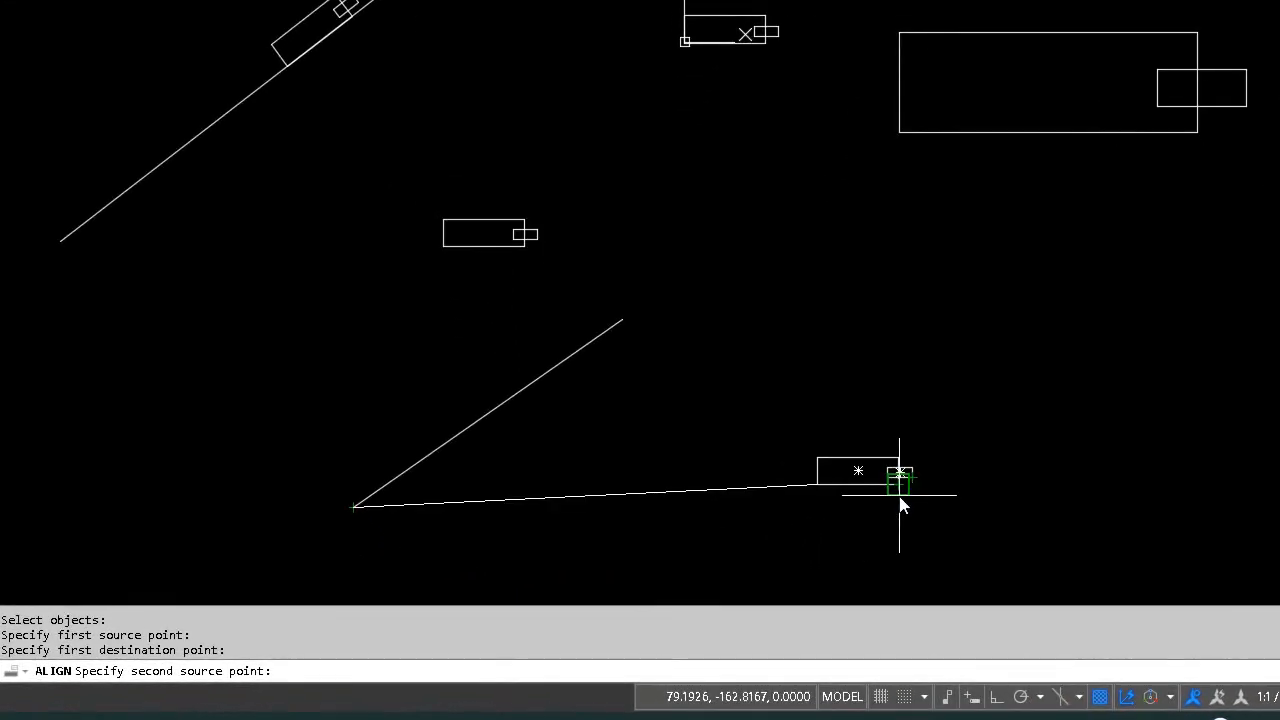
left_click(899, 495)
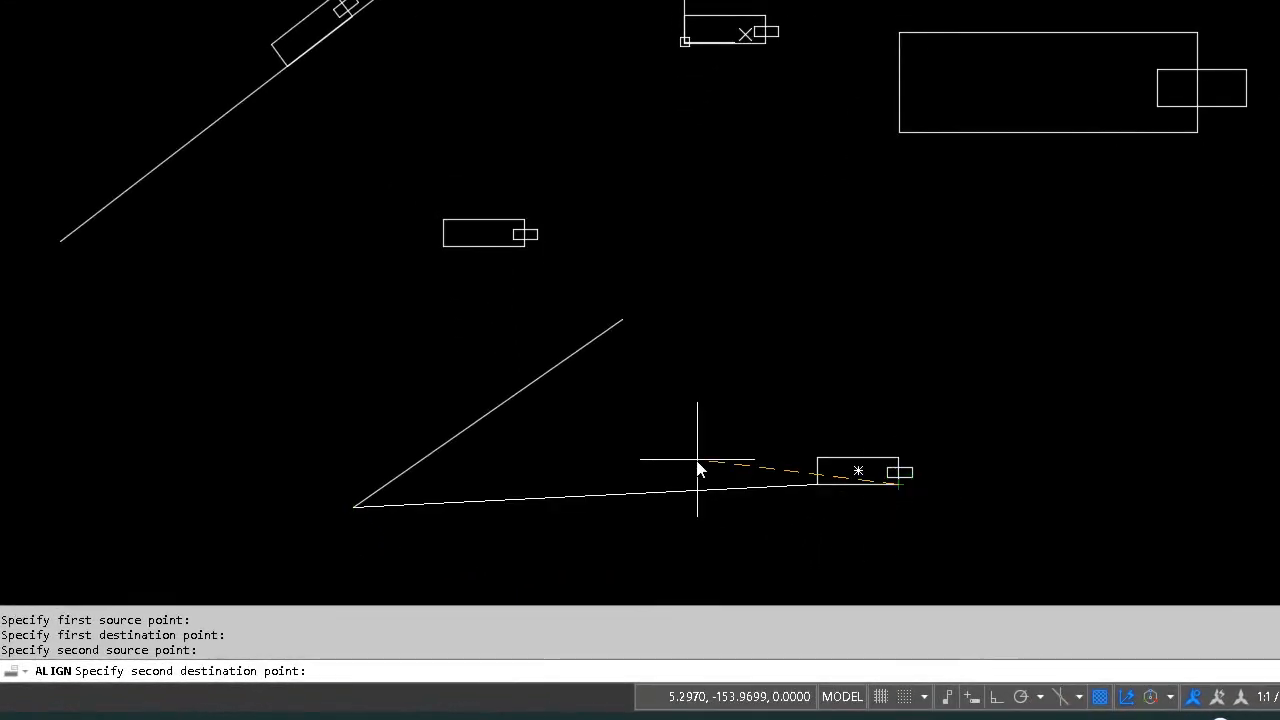
left_click(622, 319)
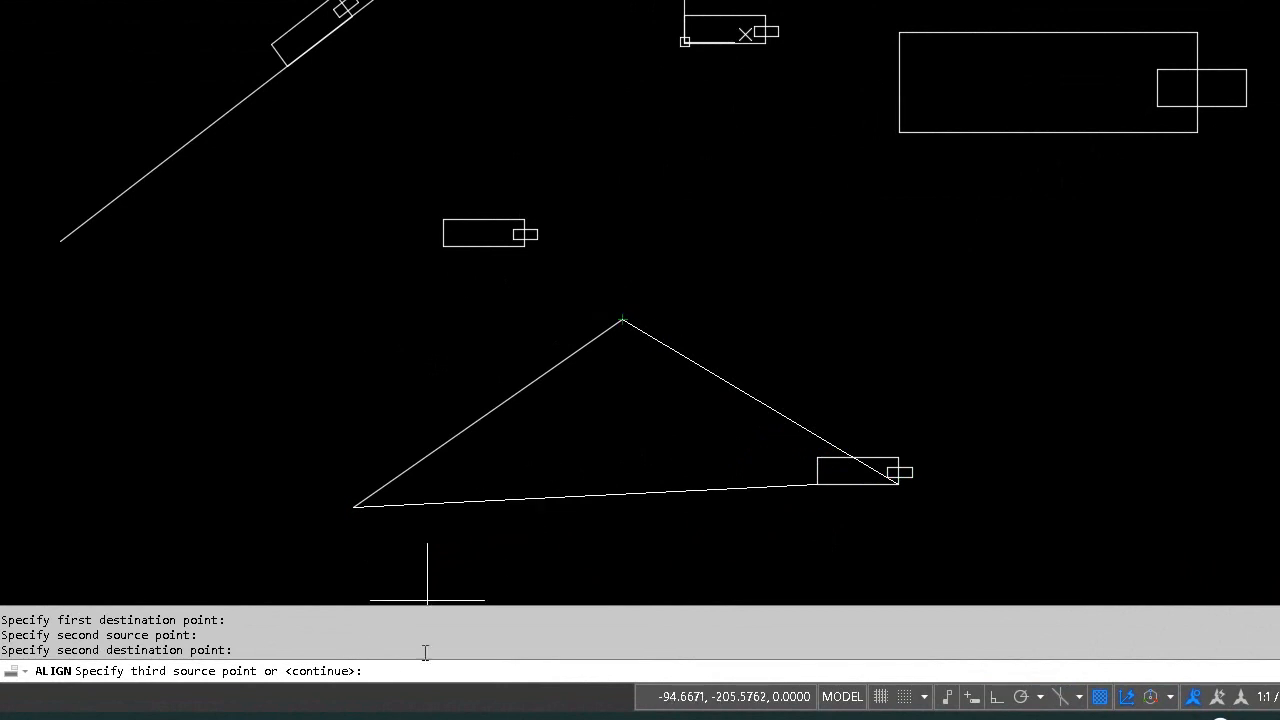
key("Return")
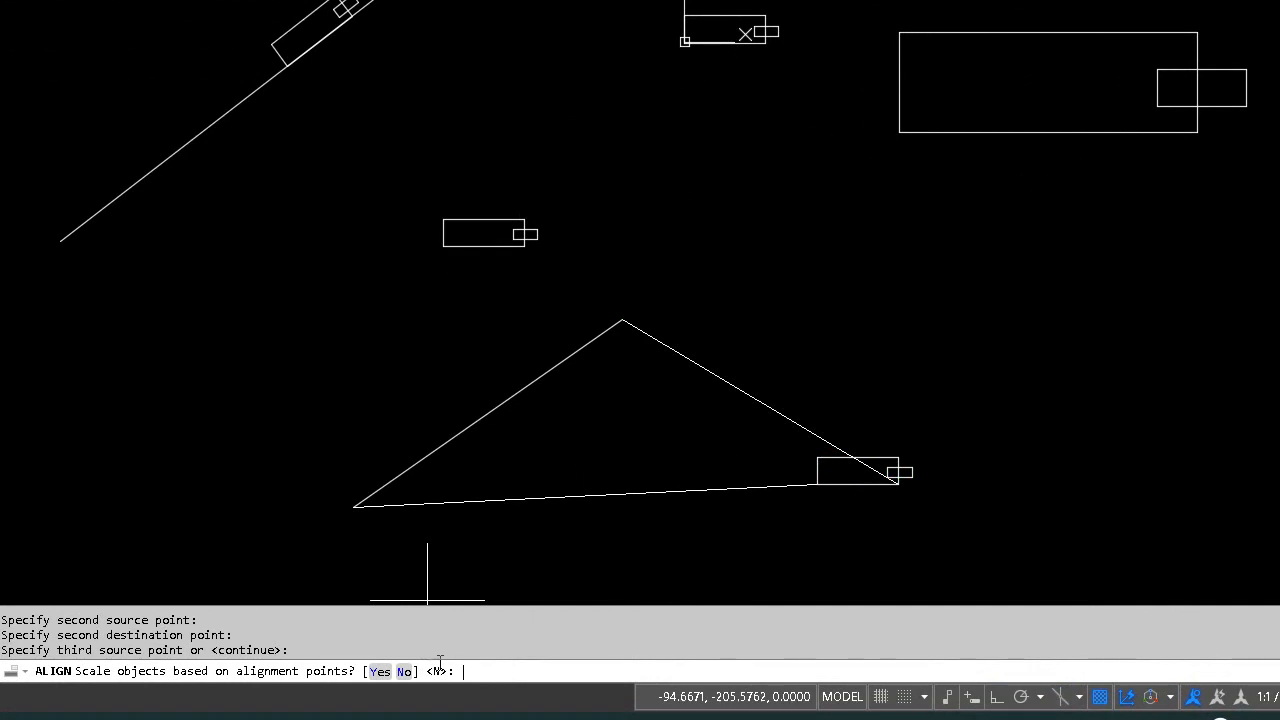
left_click(390, 671)
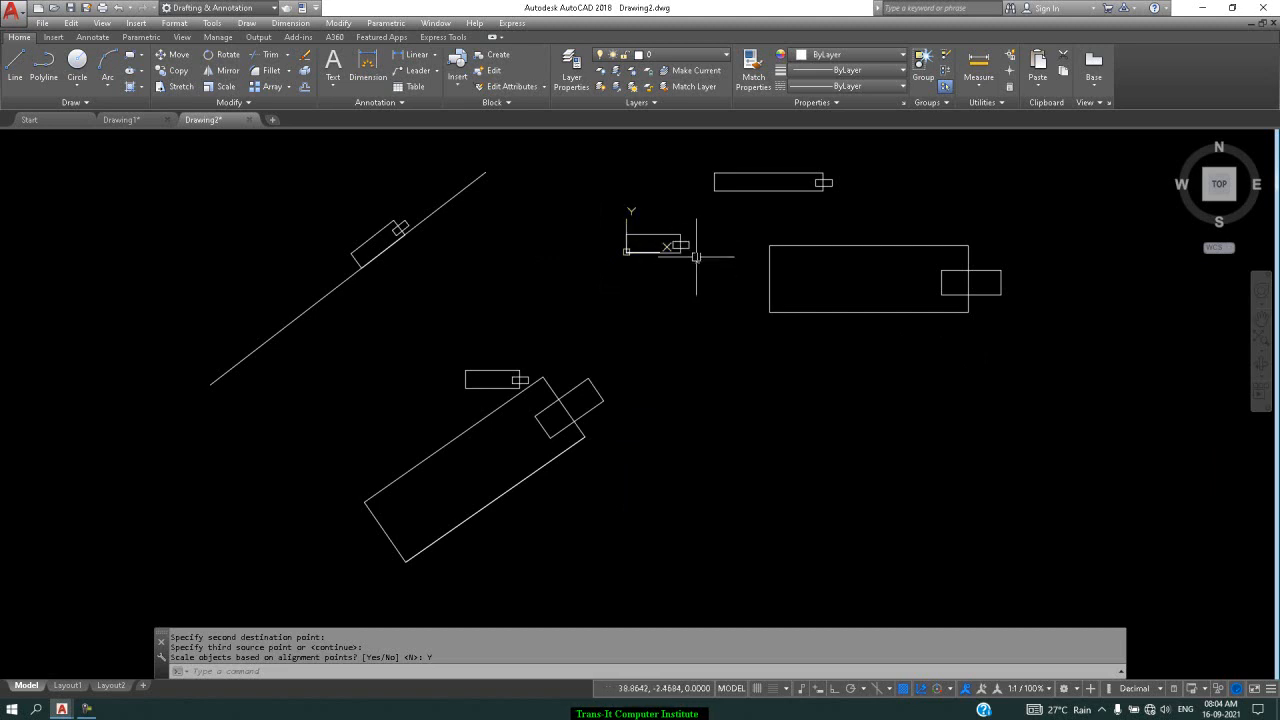
Define block 'flip' from the two-object rectangle pair and open it in the Block Editor
type("b")
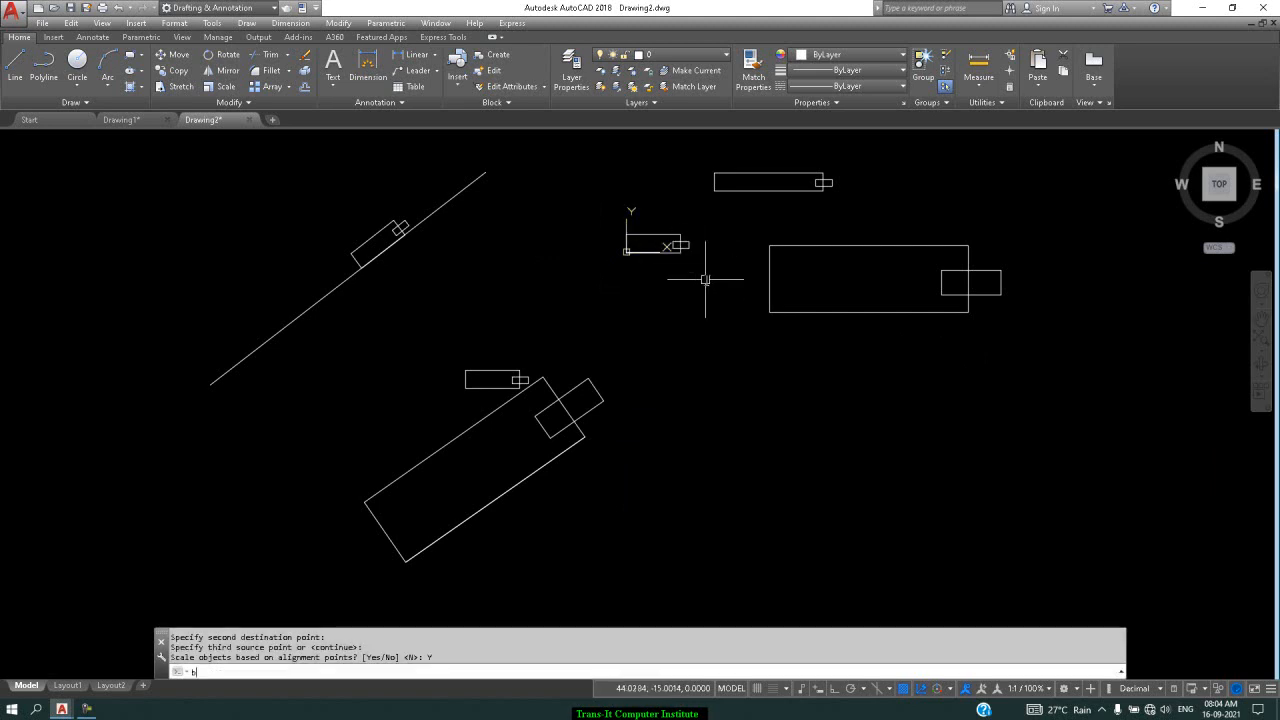
key("Return")
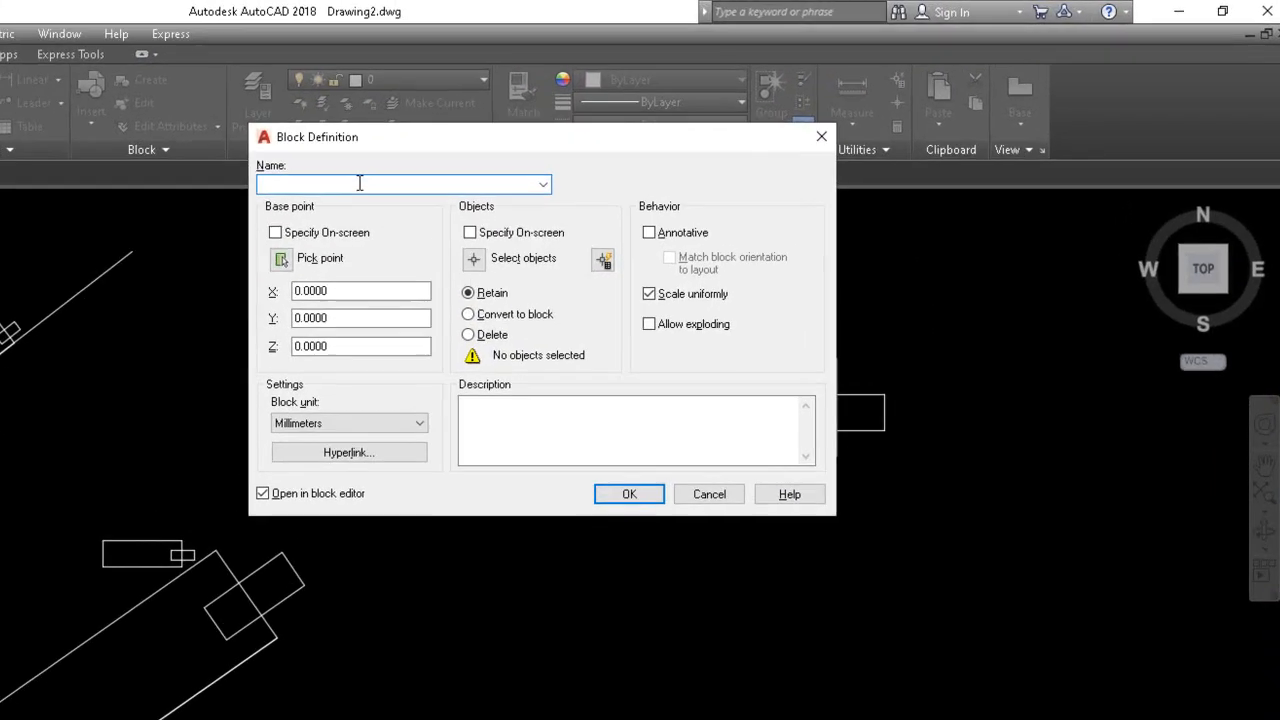
type("flip")
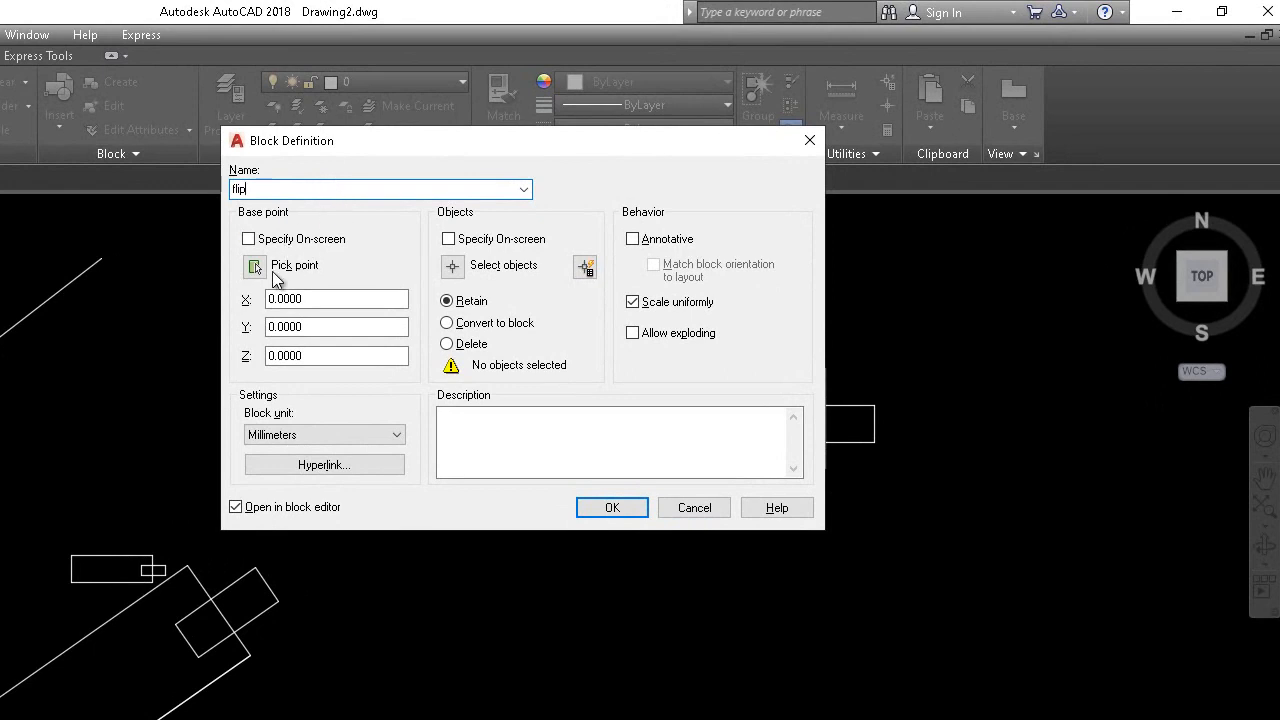
left_click_drag(345, 143, 588, 116)
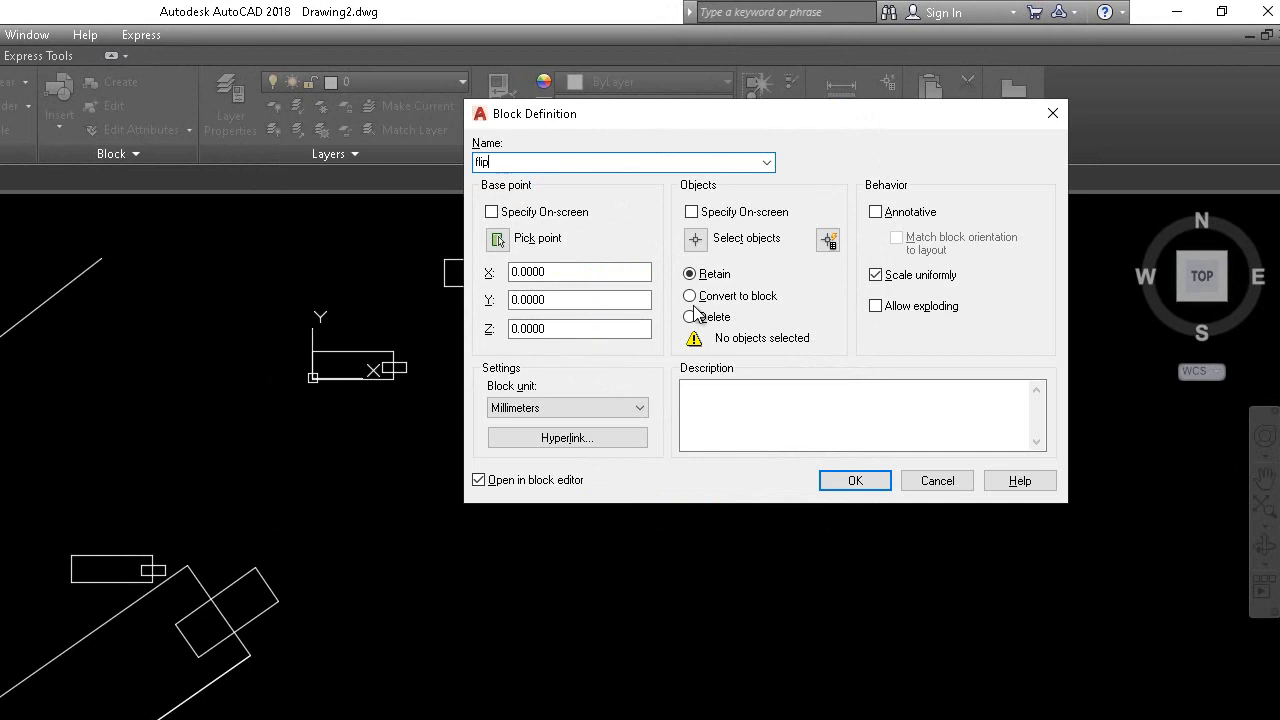
left_click(691, 219)
left_click(431, 302)
left_click(279, 370)
key("Return")
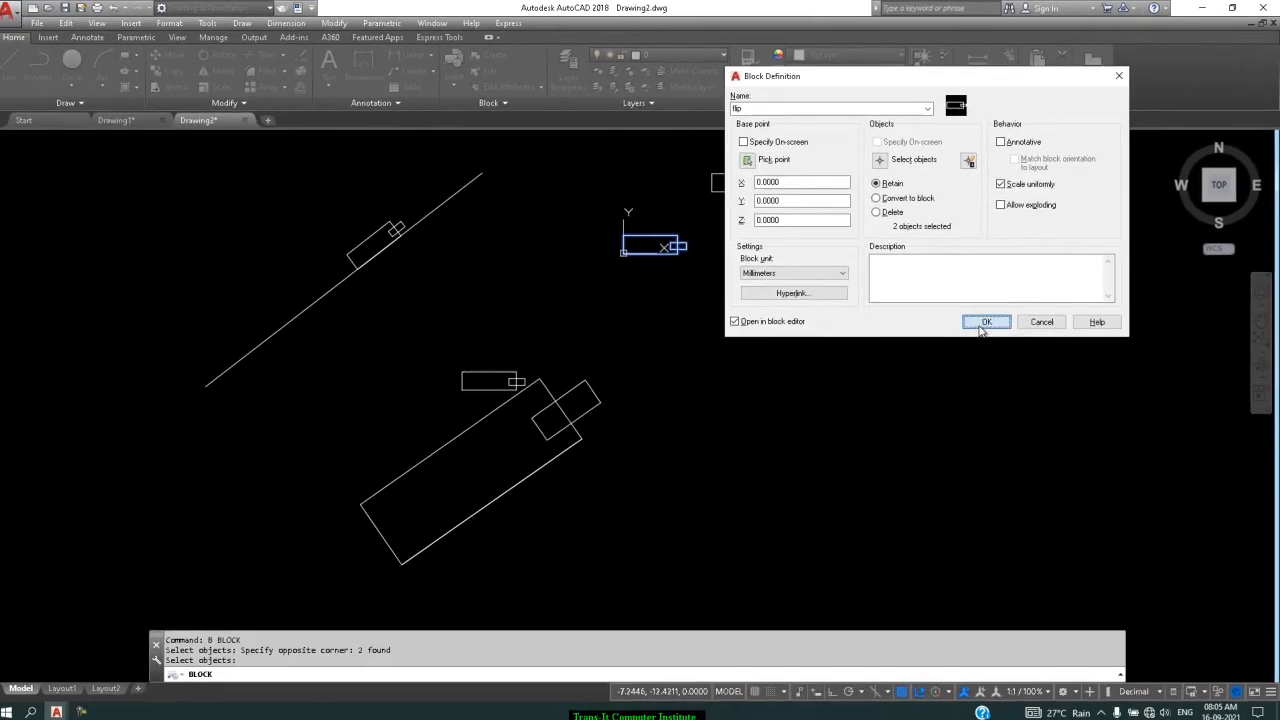
left_click(836, 484)
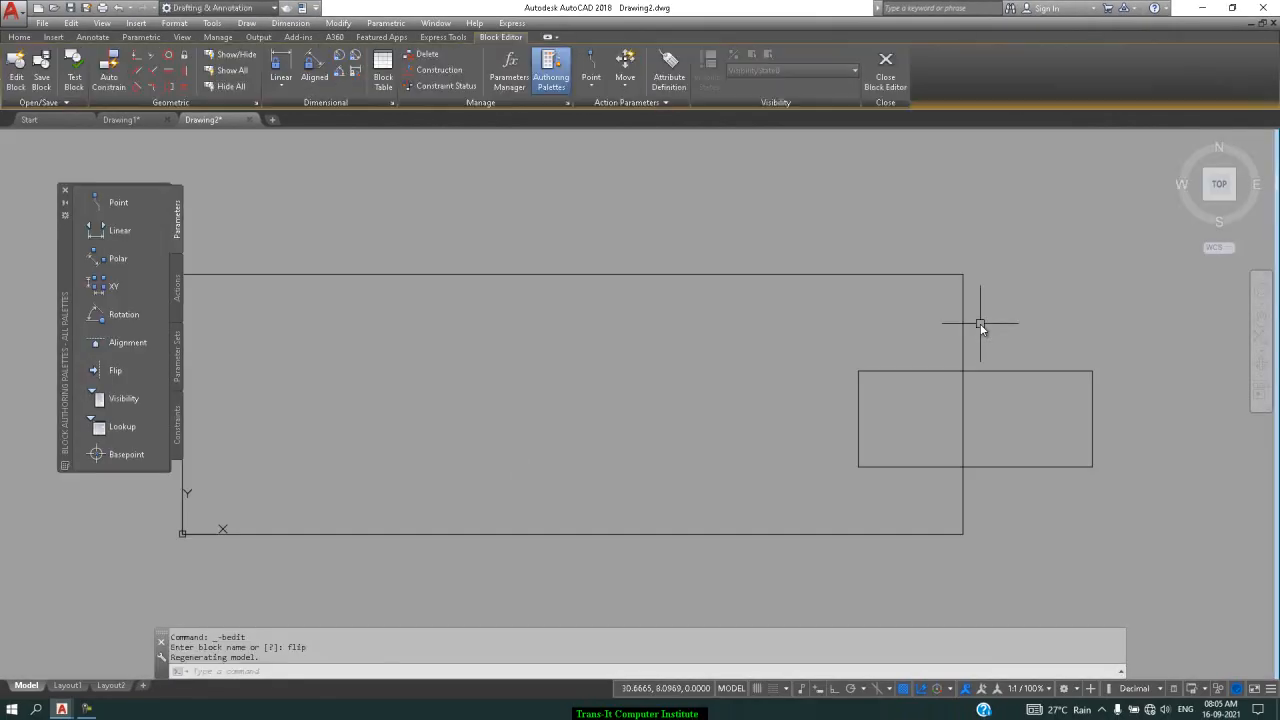
Add a Flip state1 parameter with a vertical reflection line up the rectangle's left edge
scroll(584, 272, "down", 2)
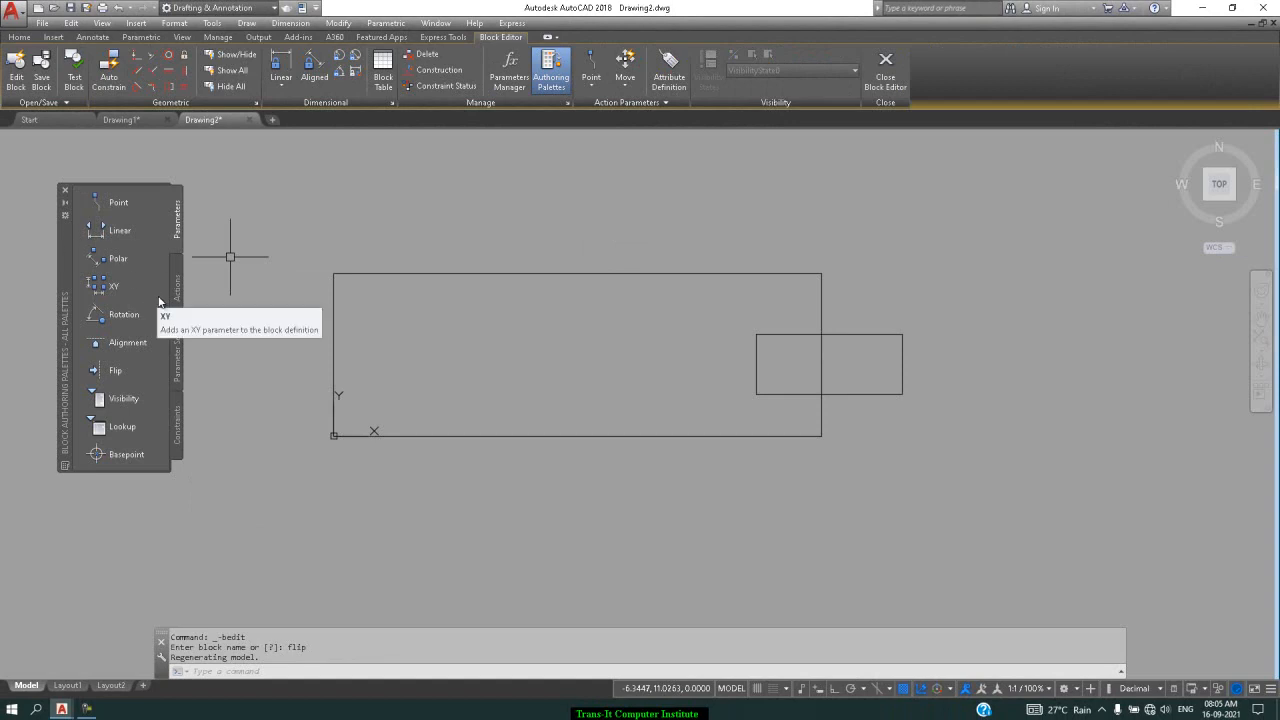
left_click(119, 372)
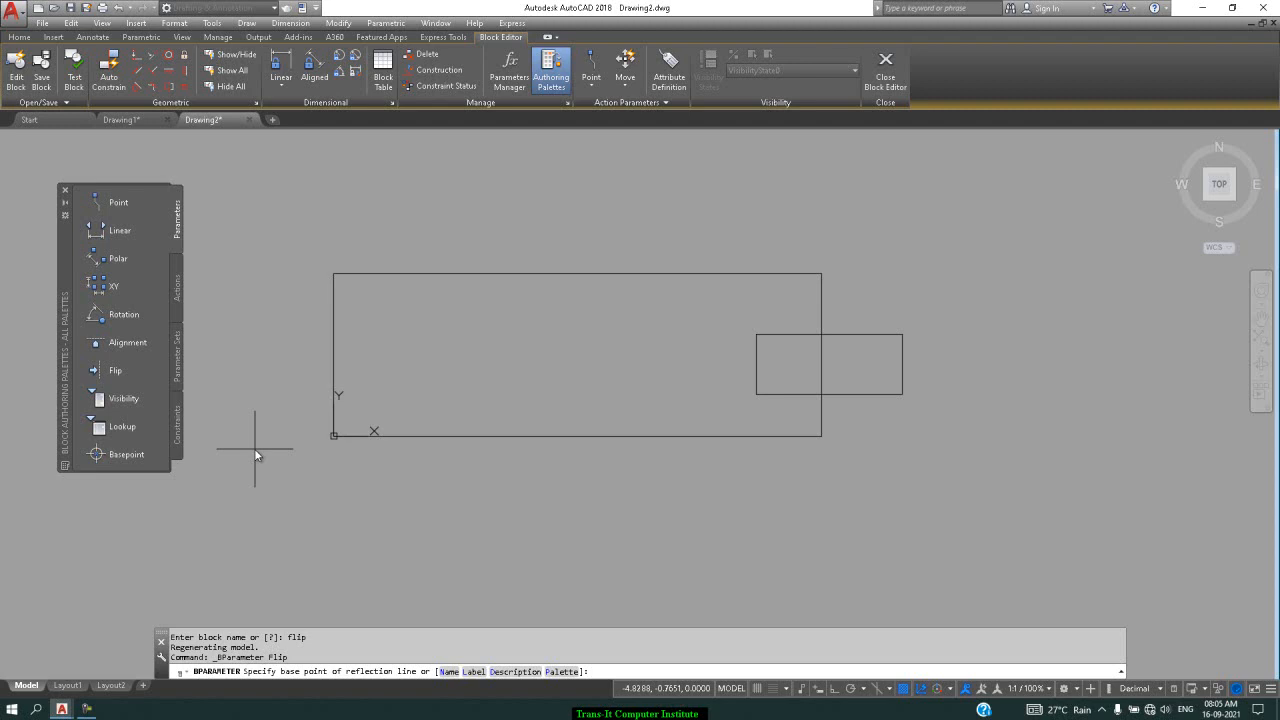
left_click(333, 436)
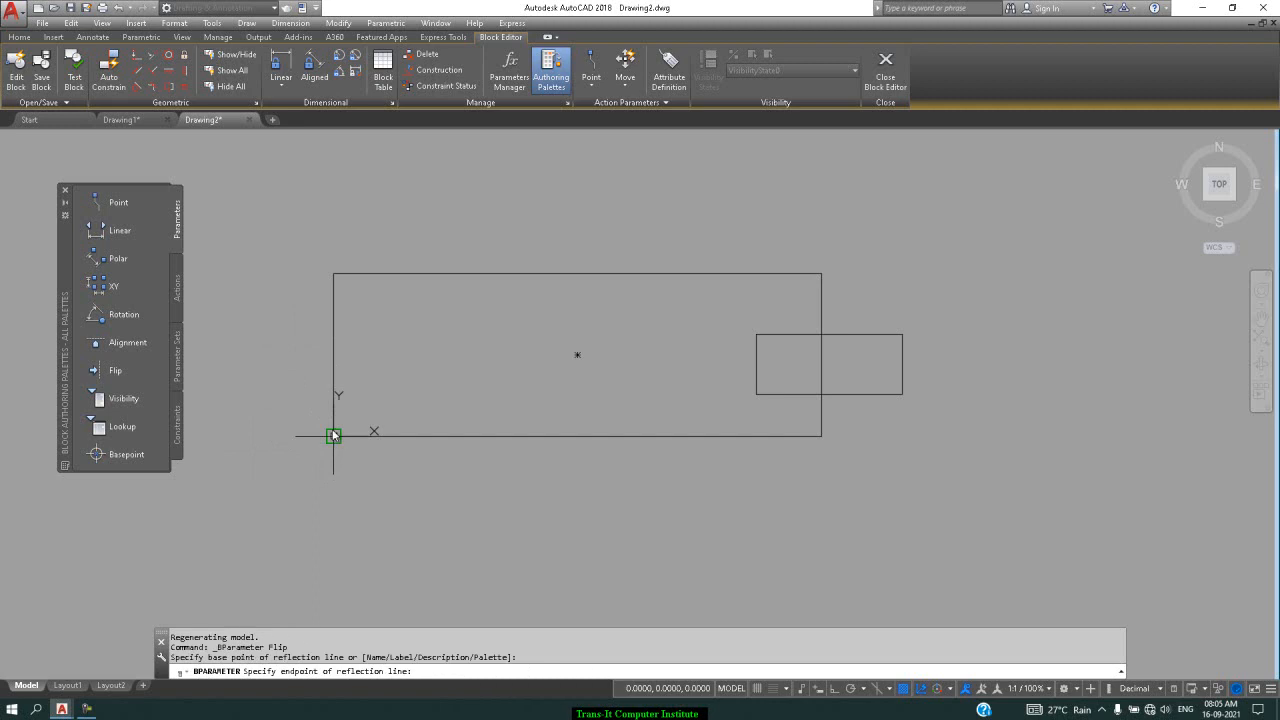
left_click(333, 273)
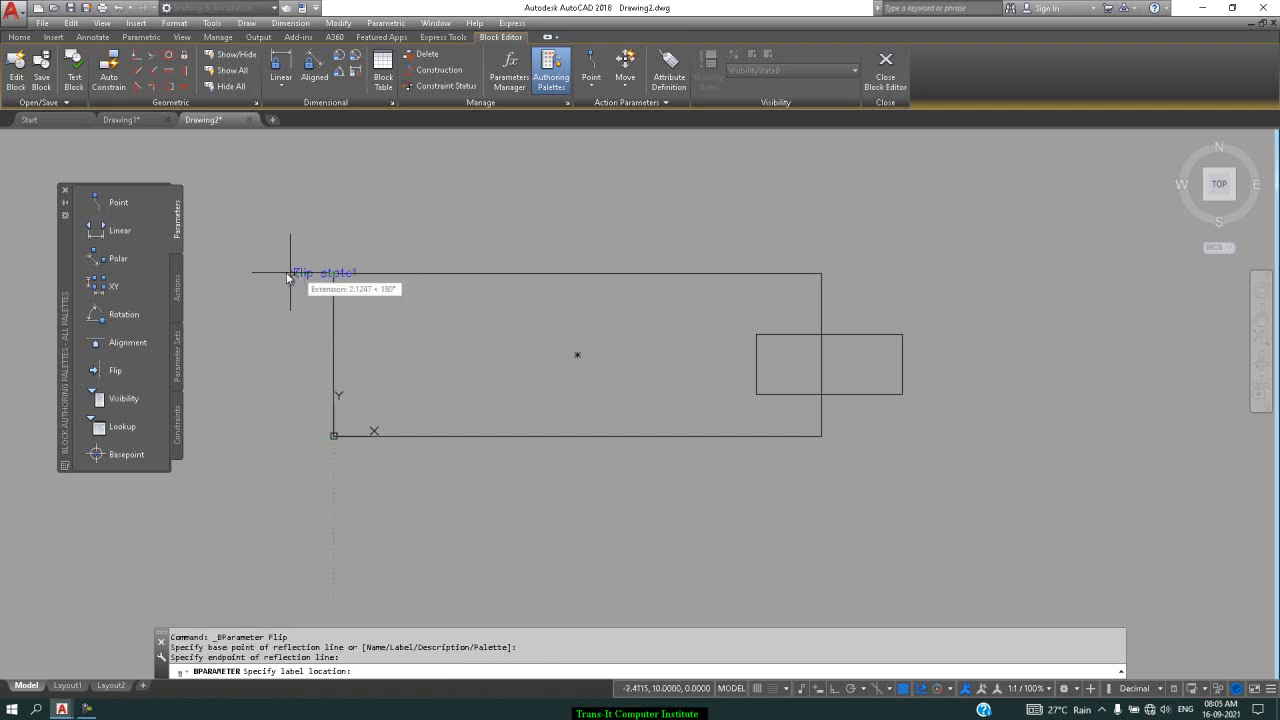
left_click(257, 272)
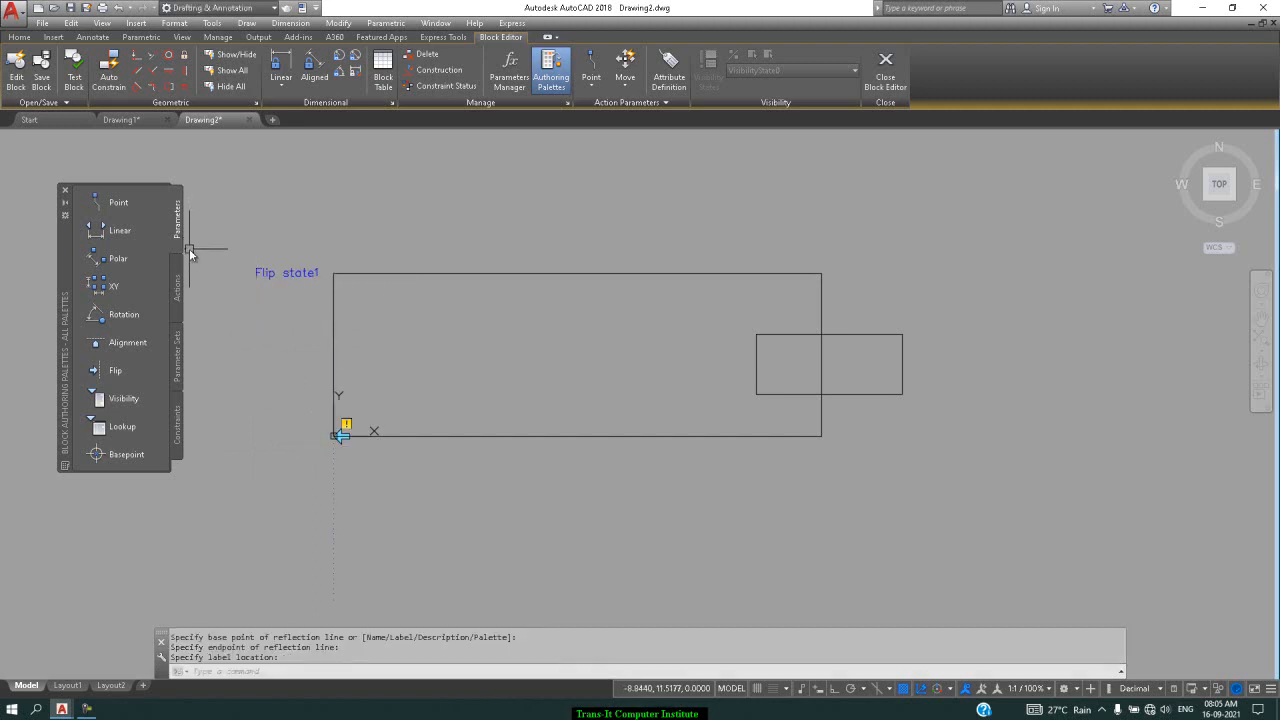
left_click(177, 290)
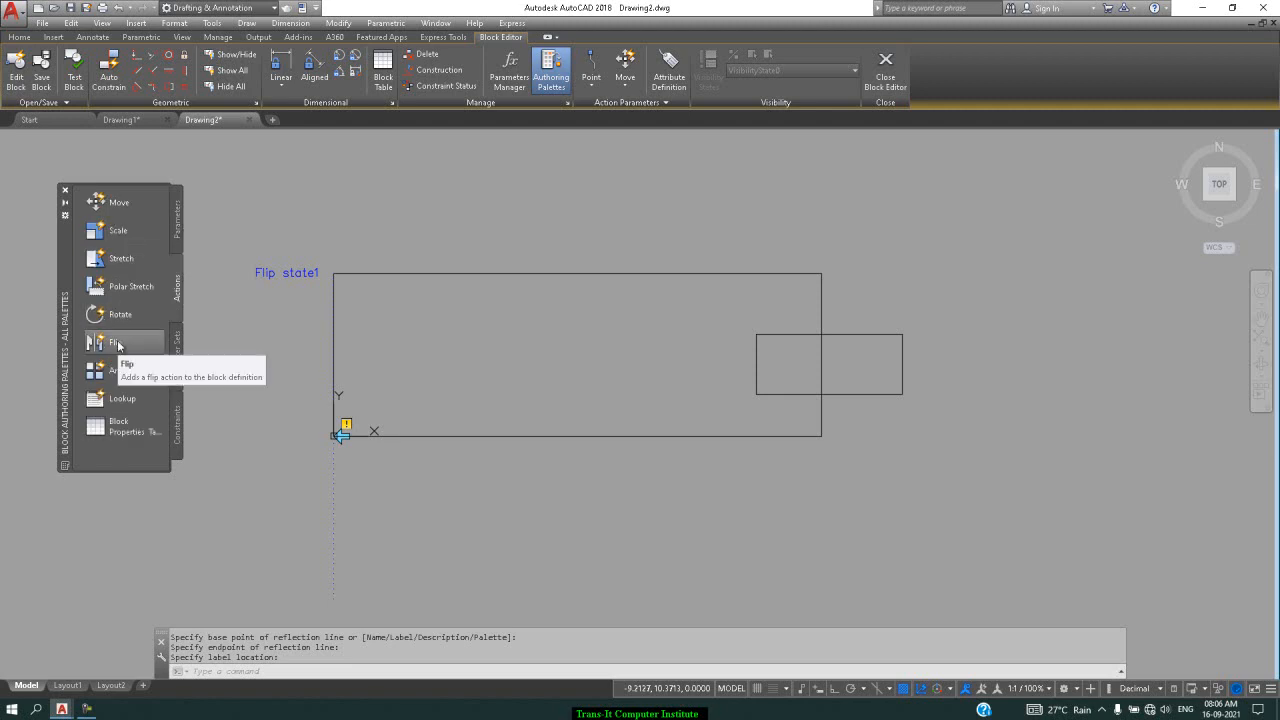
Attach a Flip action on Flip state1 to all four objects, then save and close the block
left_click(117, 344)
left_click(278, 273)
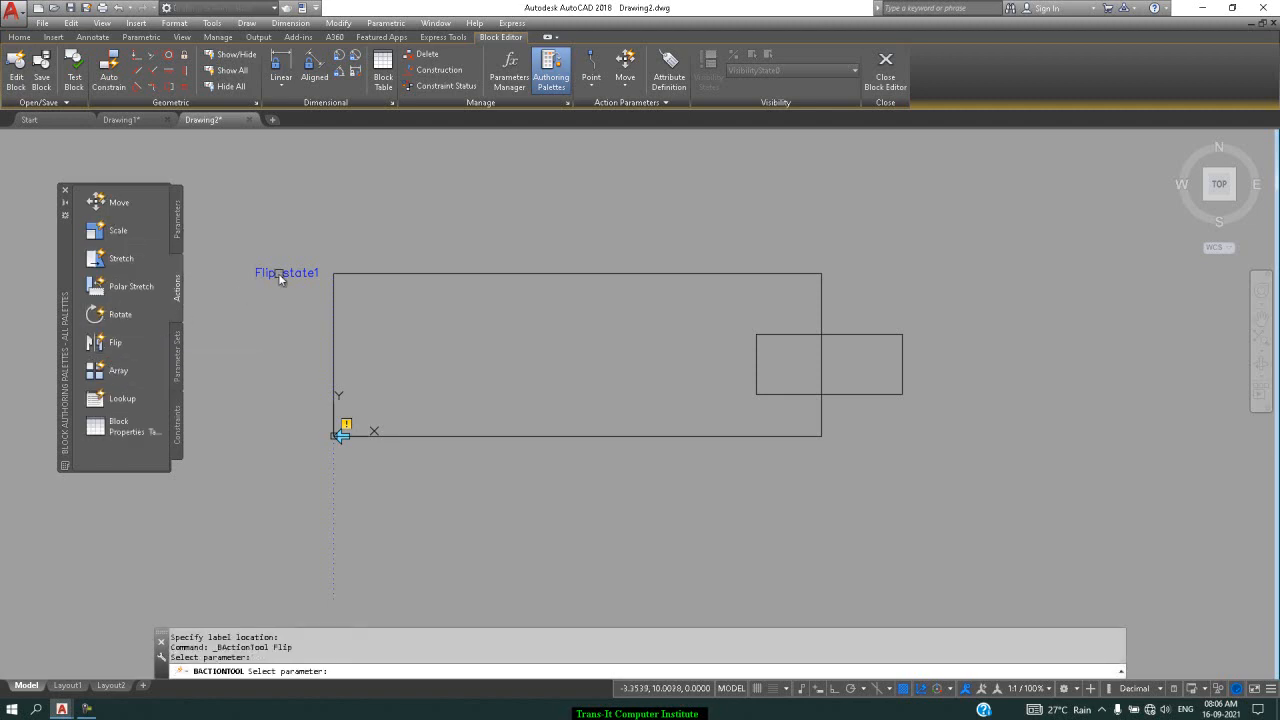
left_click(999, 203)
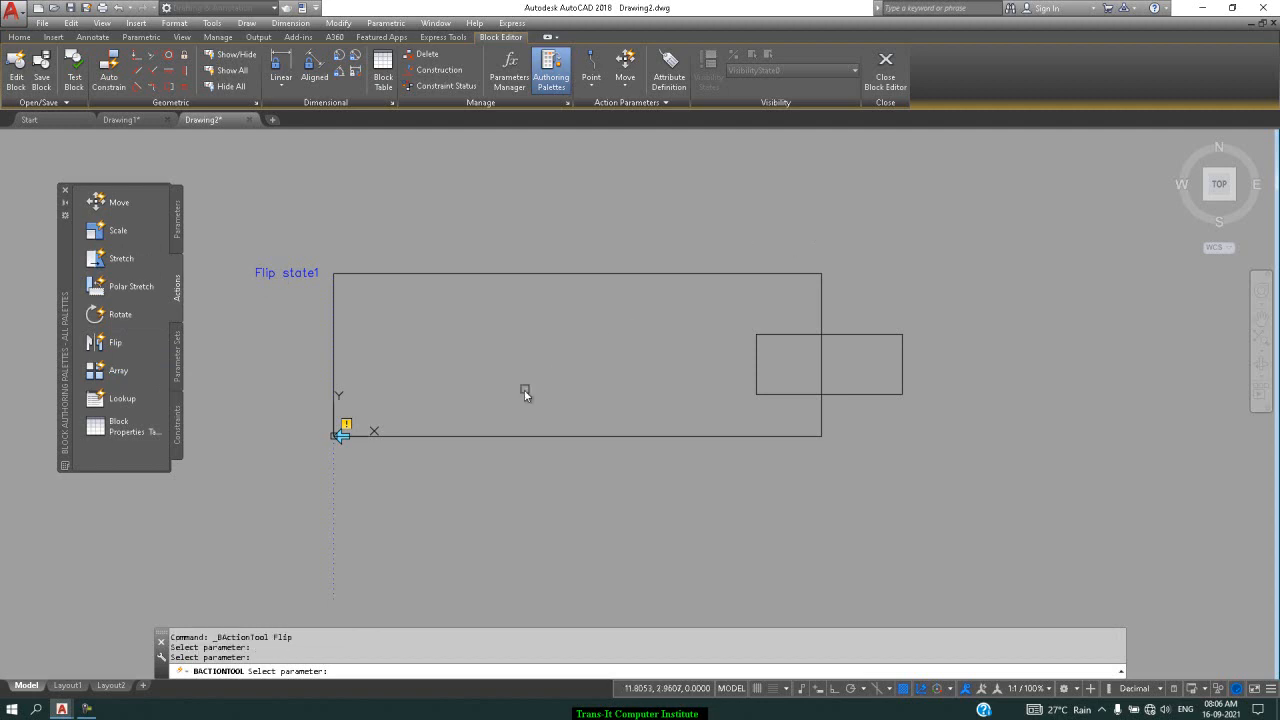
left_click(945, 188)
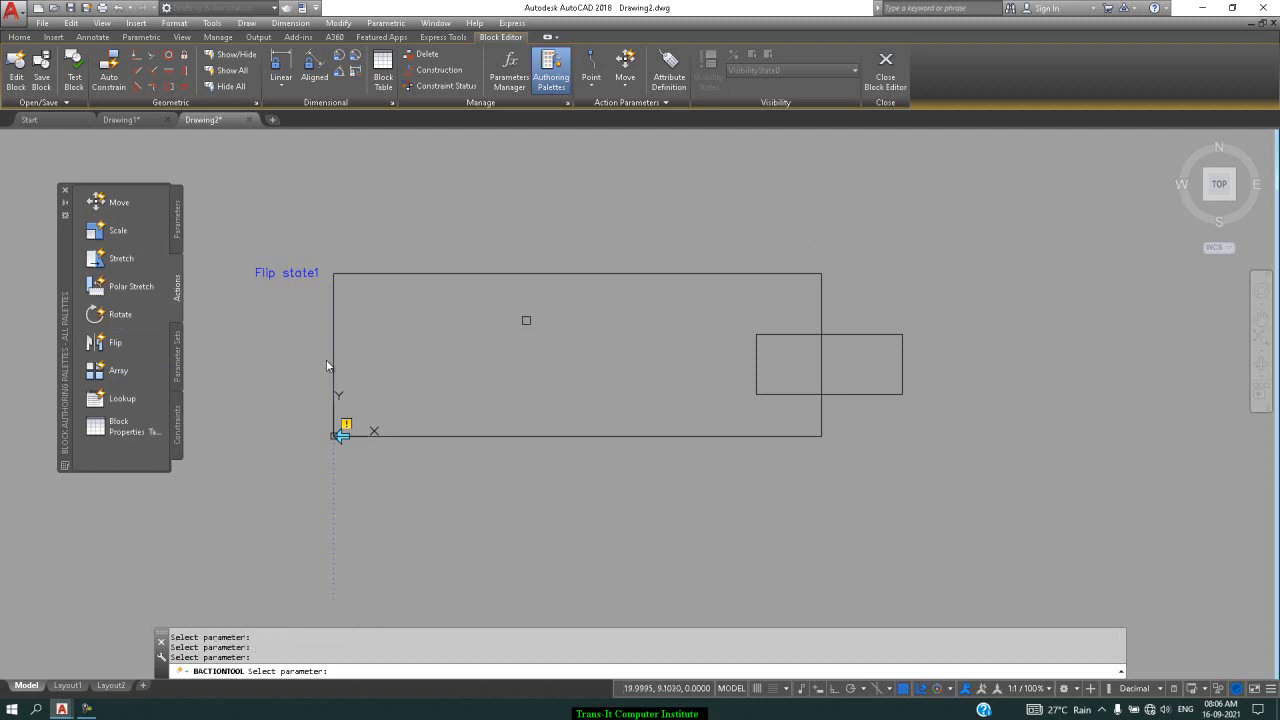
left_click(291, 268)
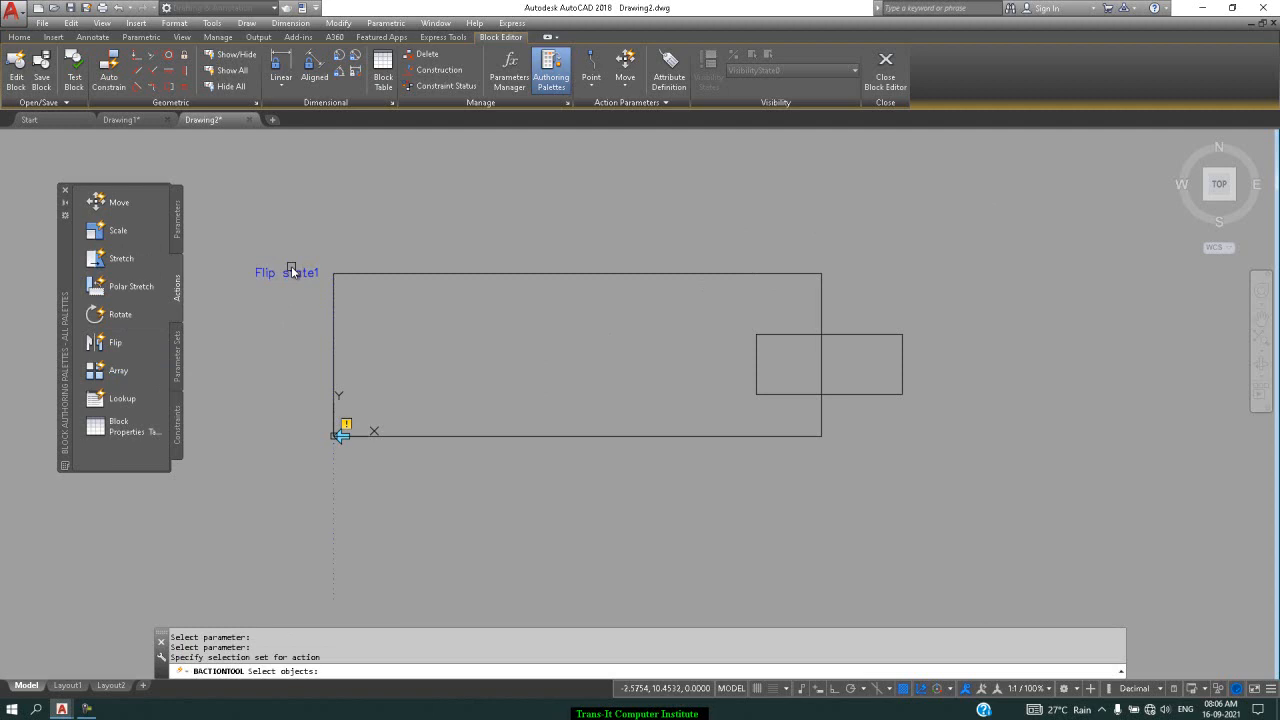
left_click(1024, 193)
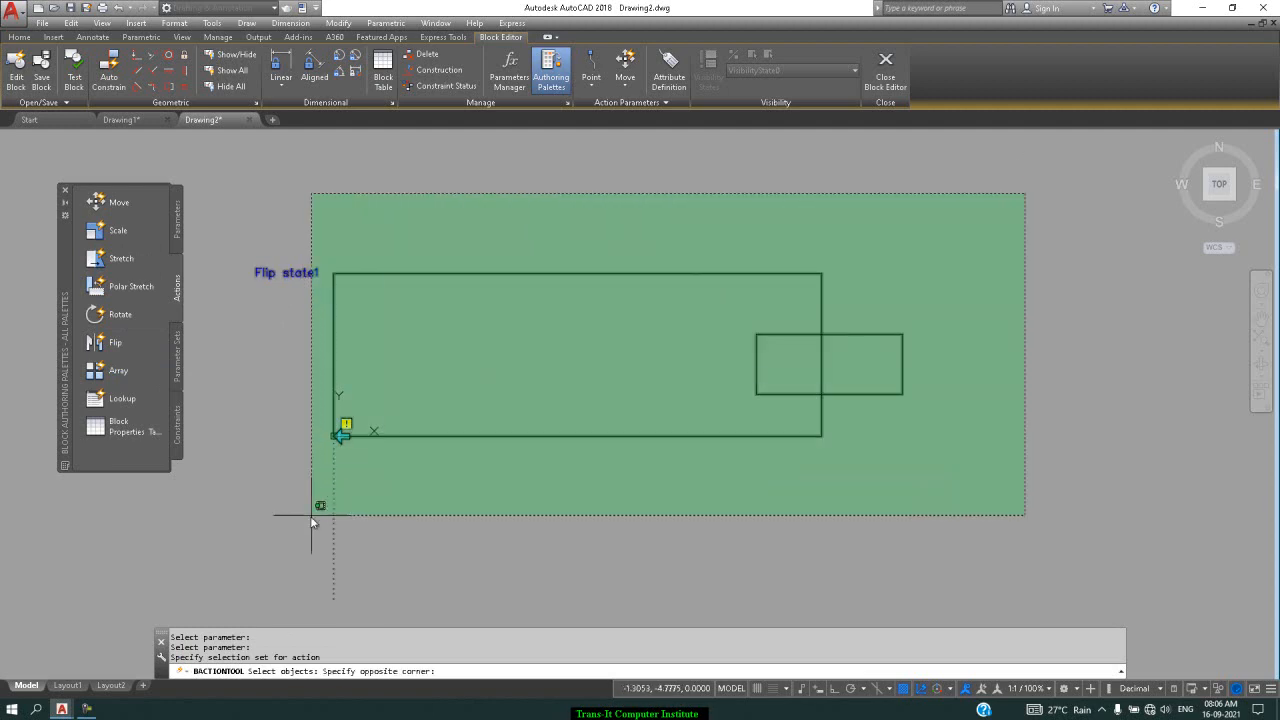
left_click(248, 542)
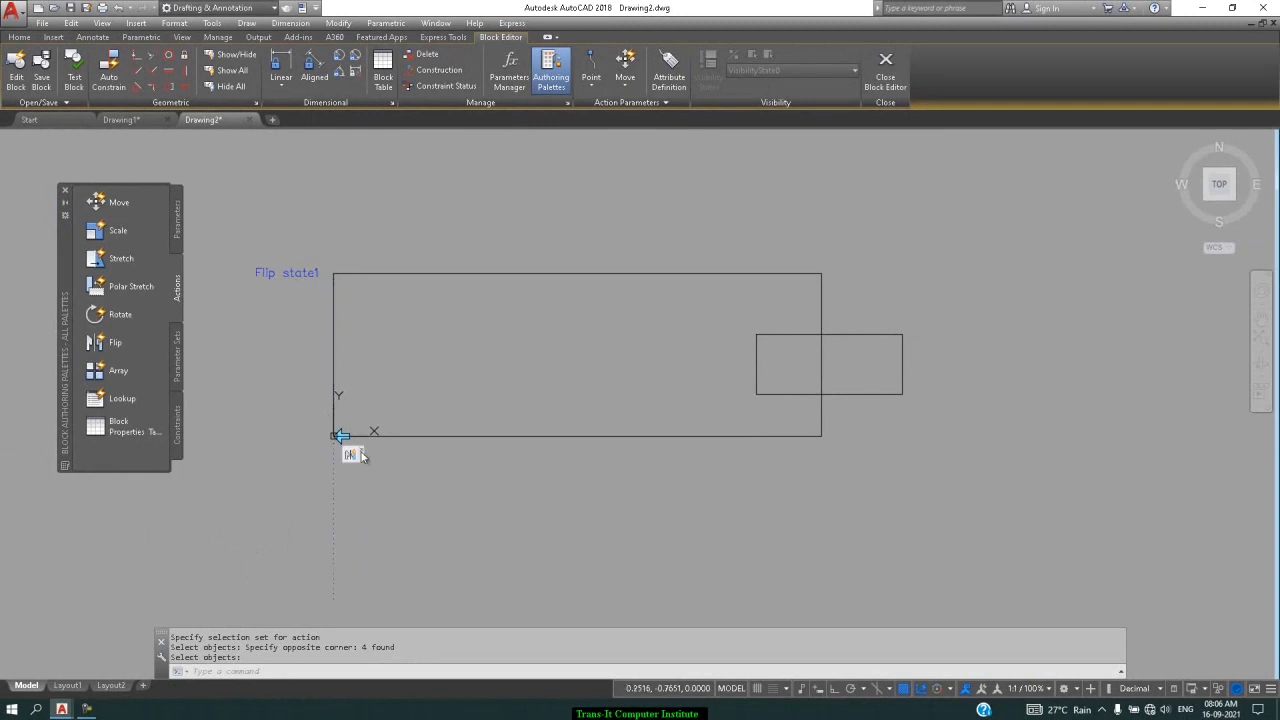
left_click(41, 72)
left_click(885, 72)
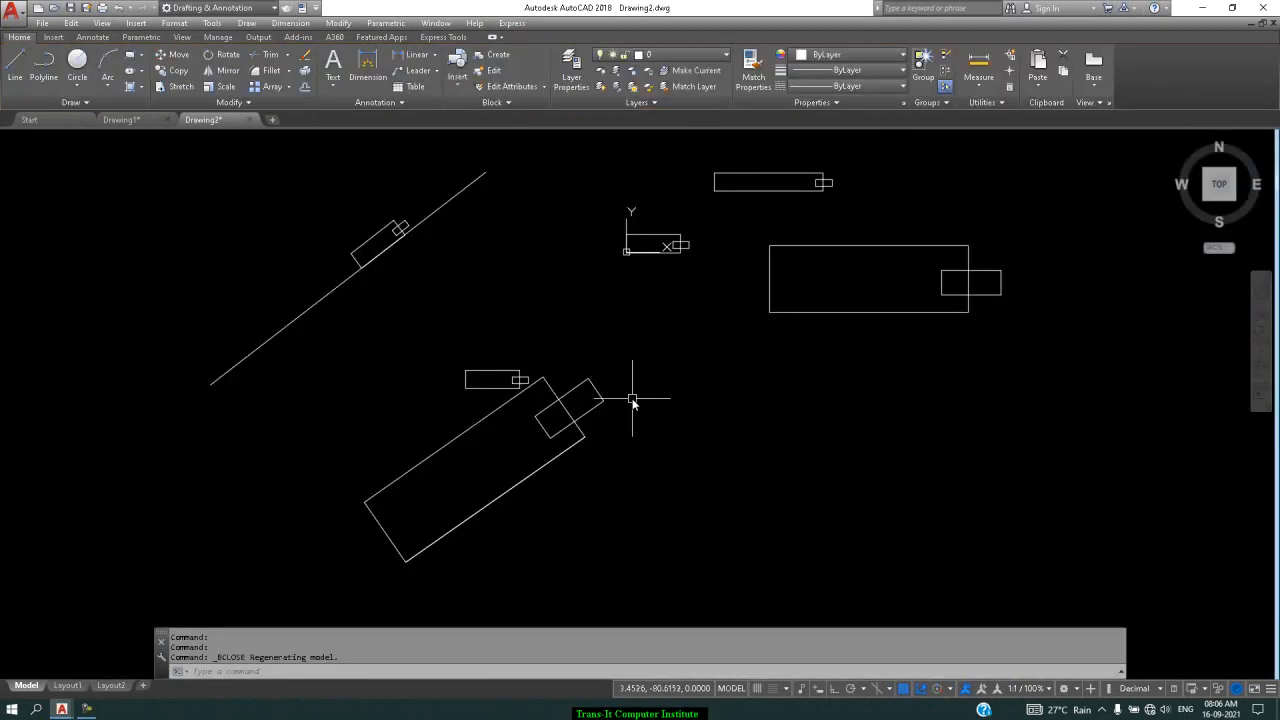
Insert the flip block in the lower right at scale 1, rotation 0, and flip it once
type("I")
key("Return")
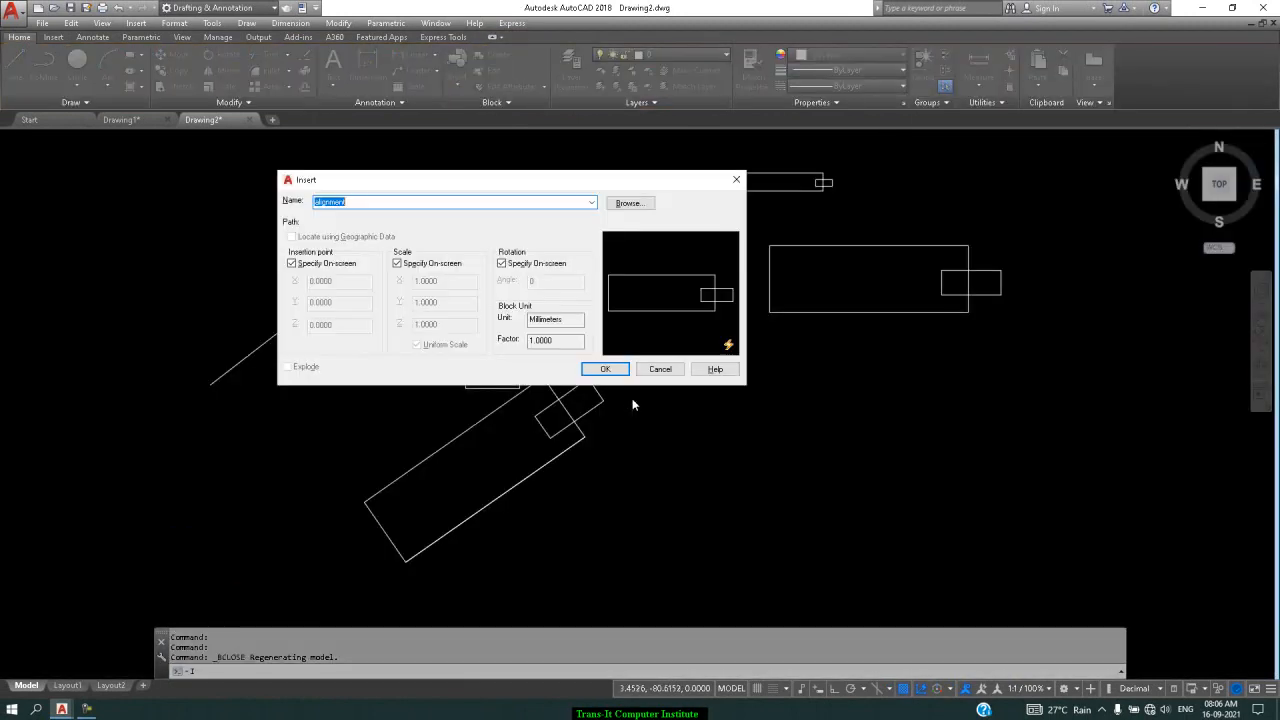
left_click(591, 202)
left_click(511, 226)
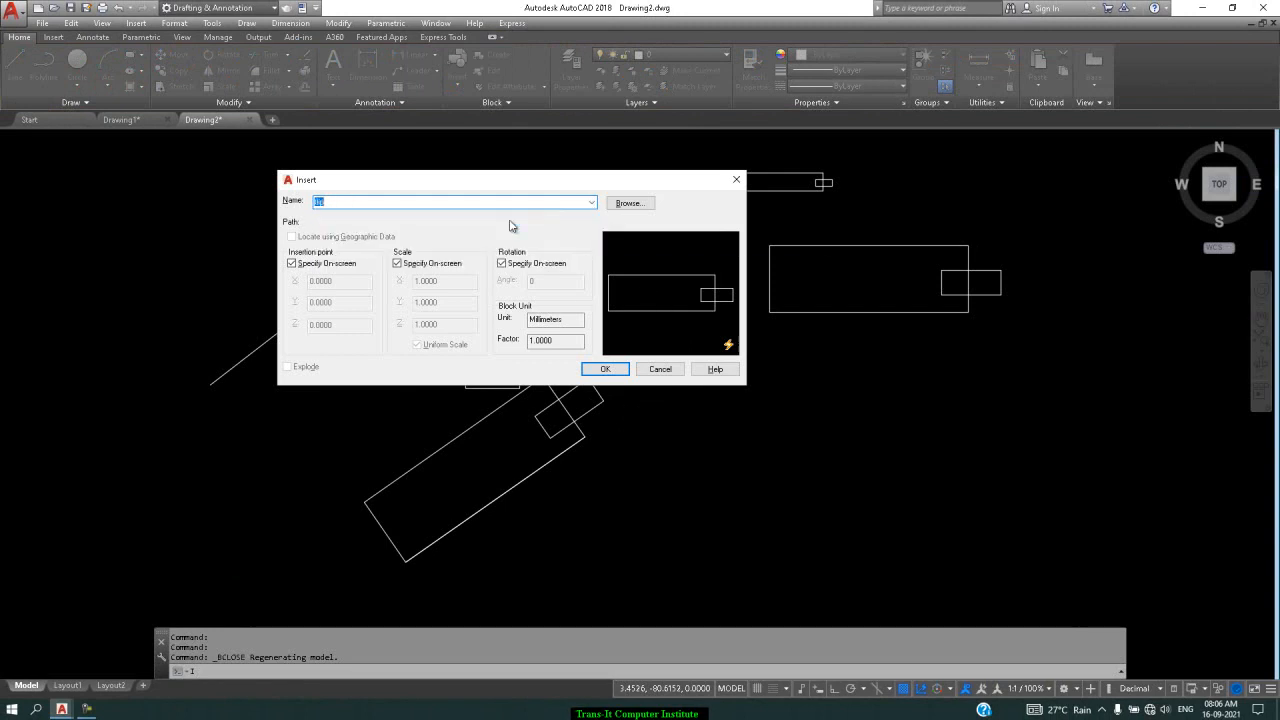
left_click(606, 370)
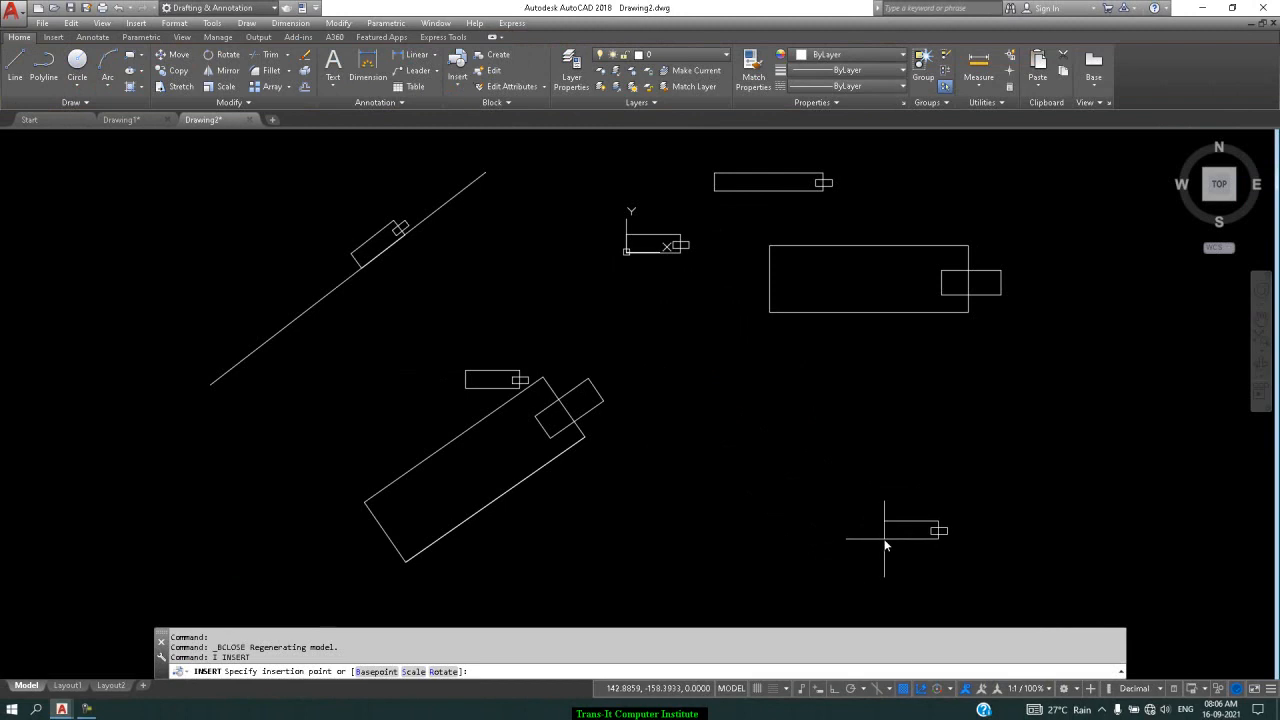
left_click(884, 539)
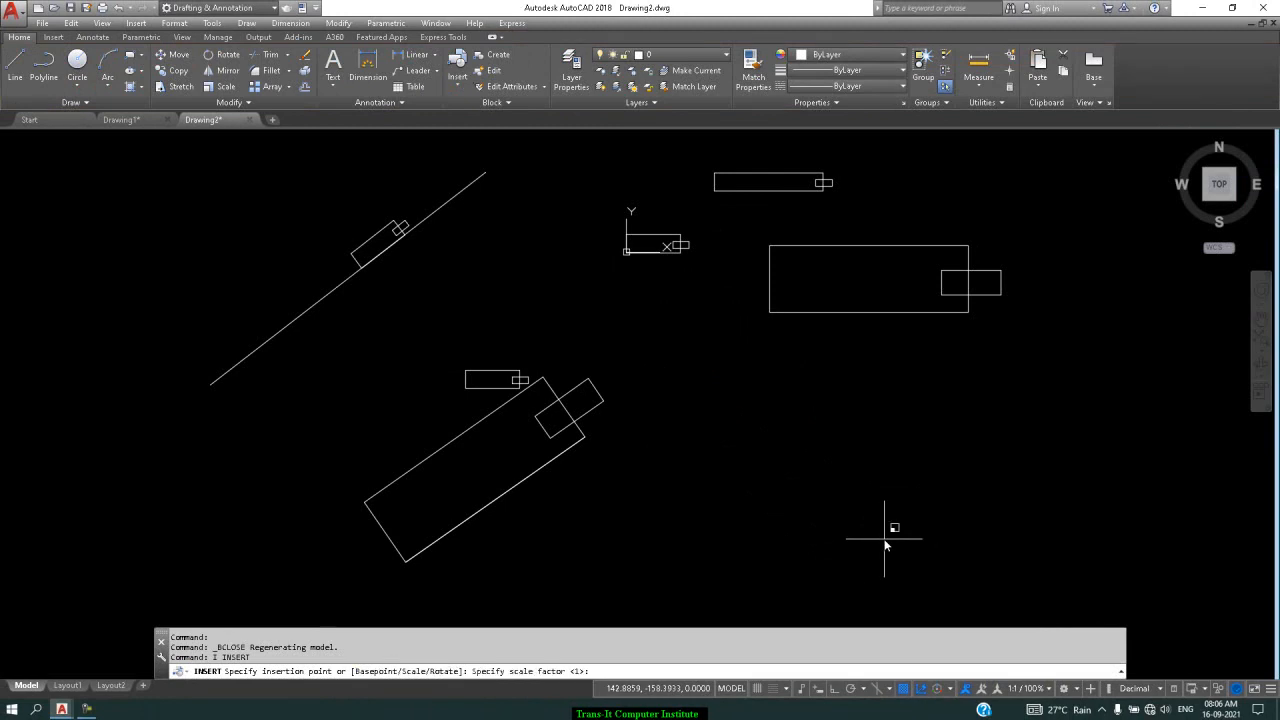
key("Return")
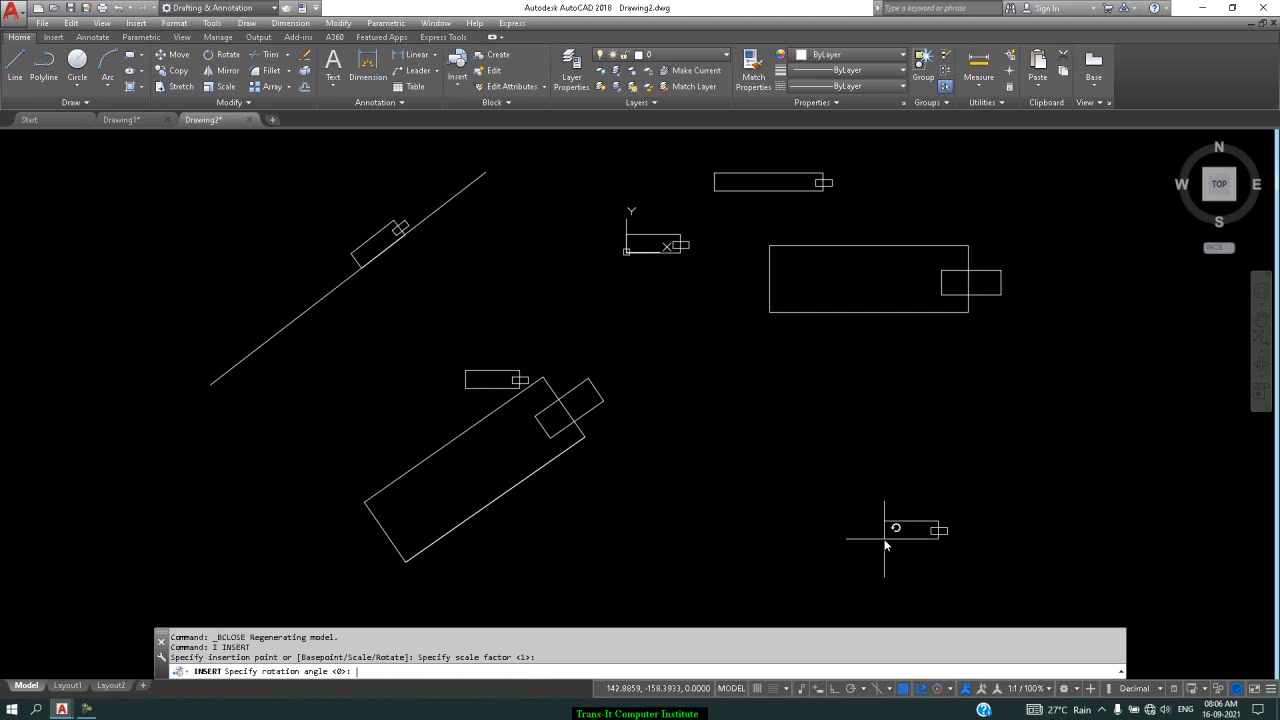
key("Return")
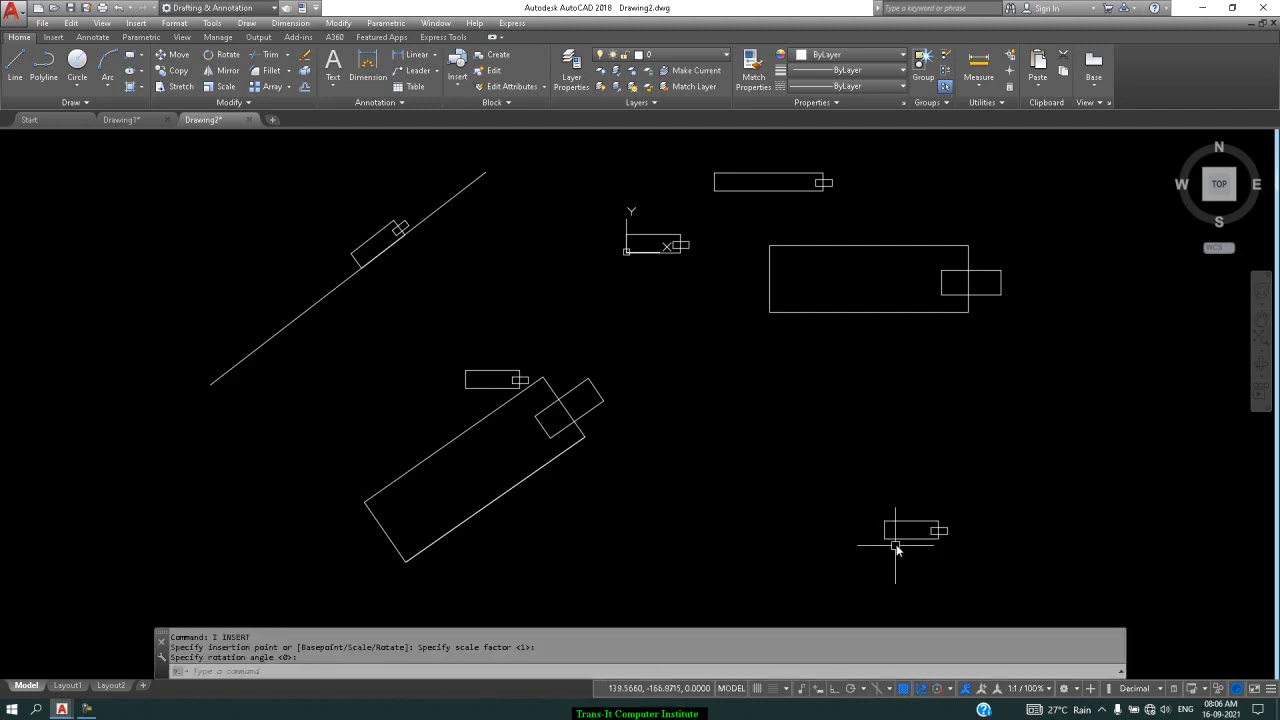
left_click(900, 539)
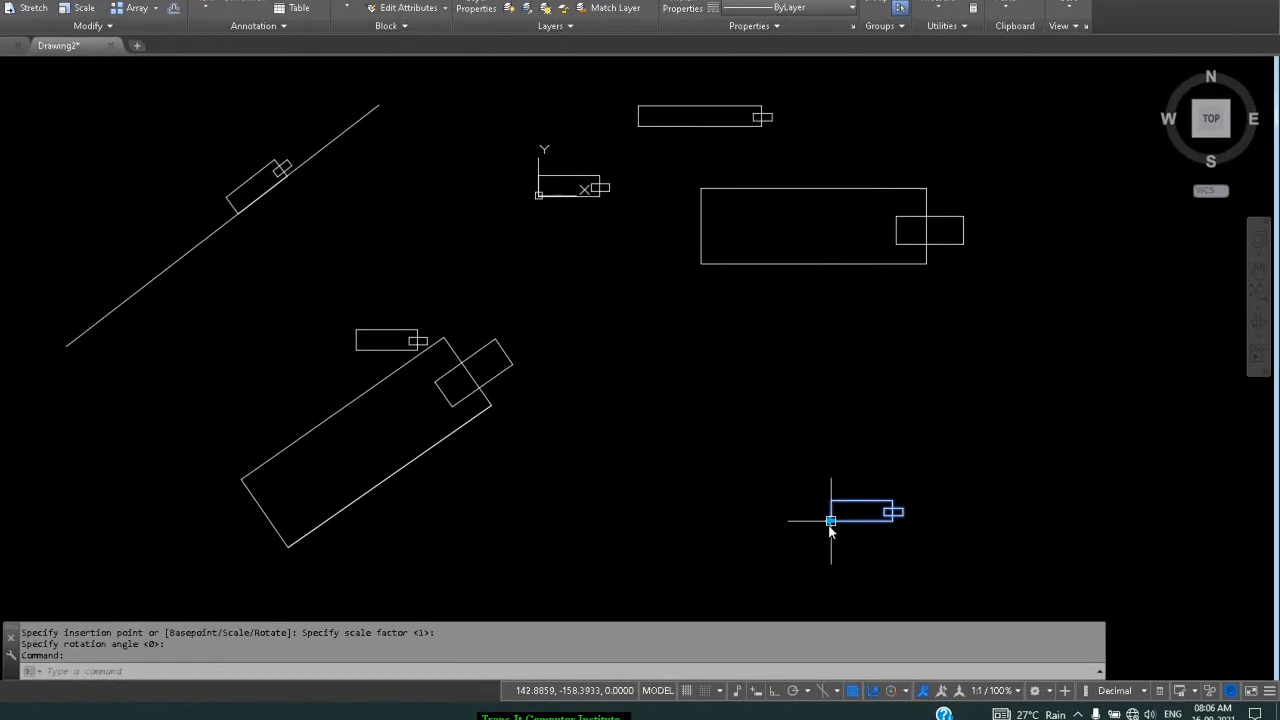
left_click(831, 521)
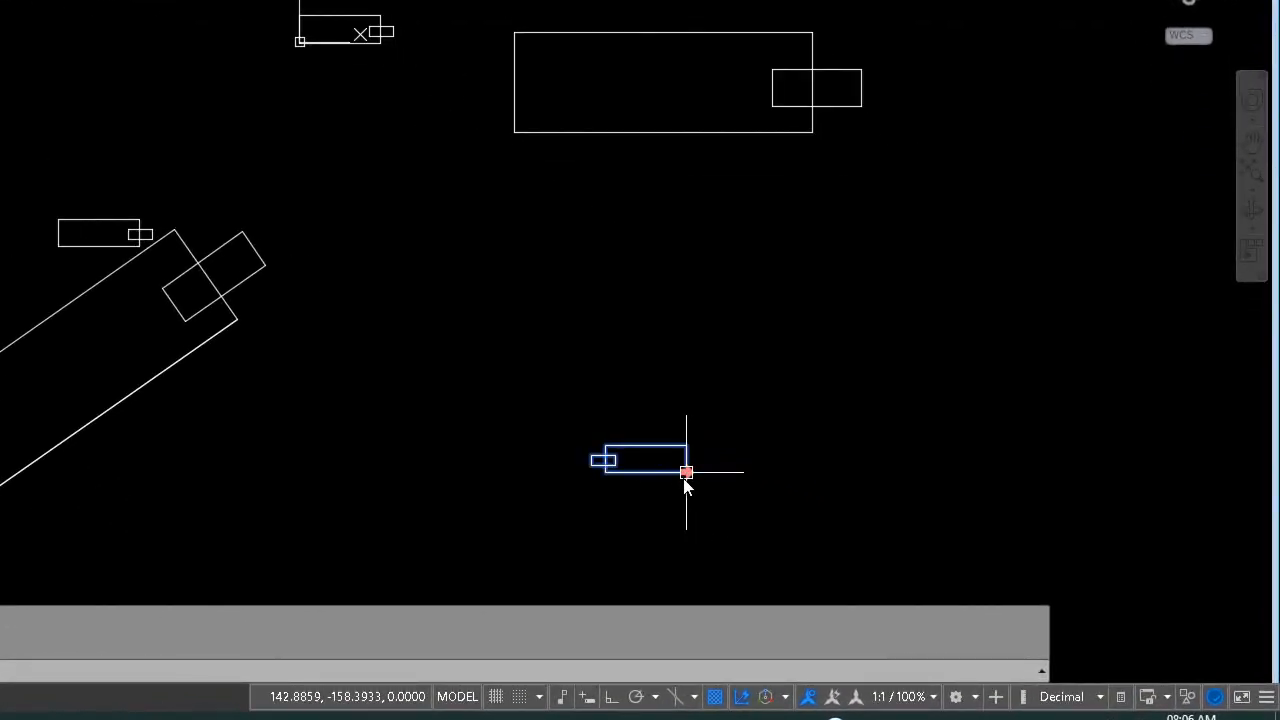
Toggle the block's flip grip several times, then cancel the Edit Block Definition dialog
left_click(686, 472)
left_click(686, 472)
left_click(686, 472)
left_click(686, 472)
double_click(686, 472)
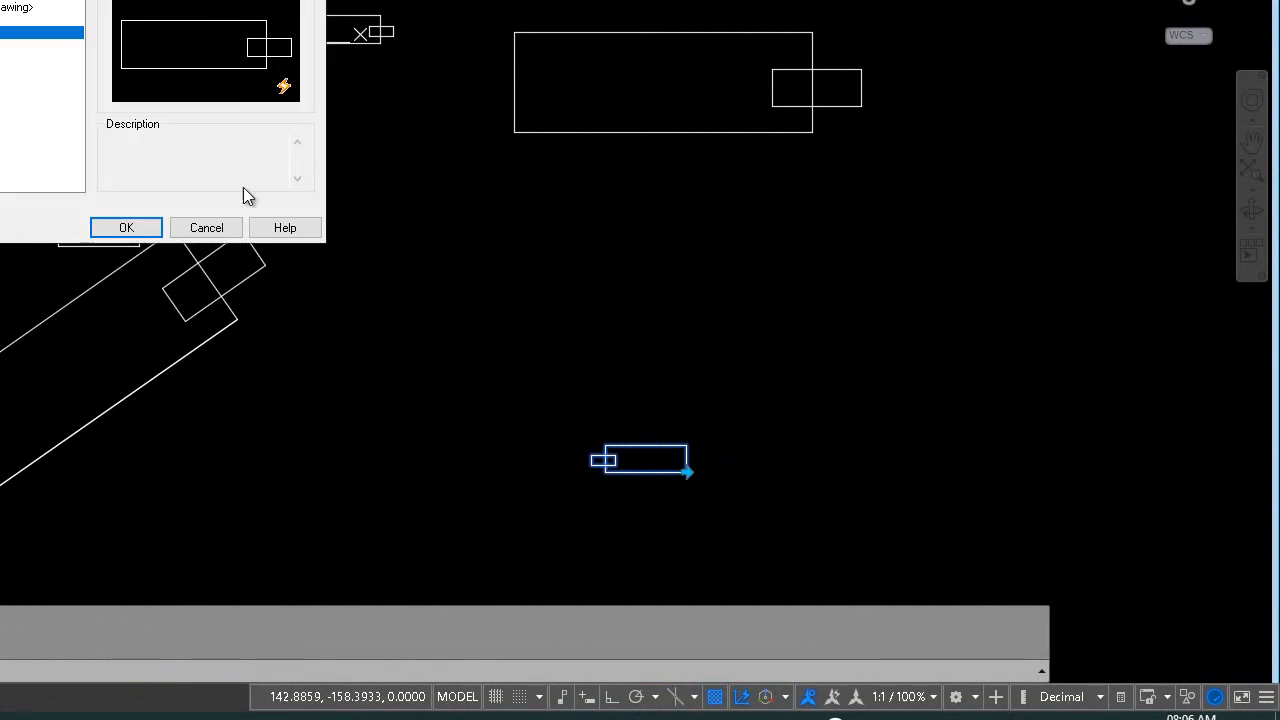
left_click(218, 229)
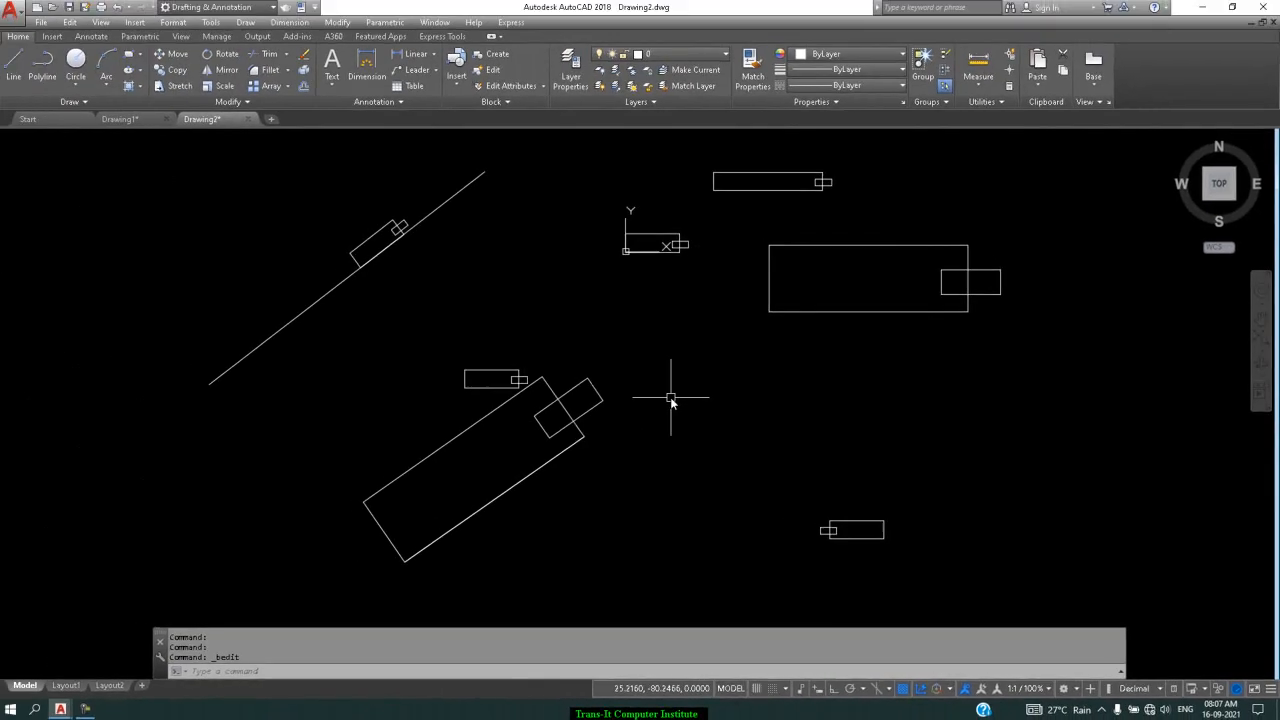
Switch to Drawing1 and back to Drawing2's model space
scroll(671, 400, "down", 2)
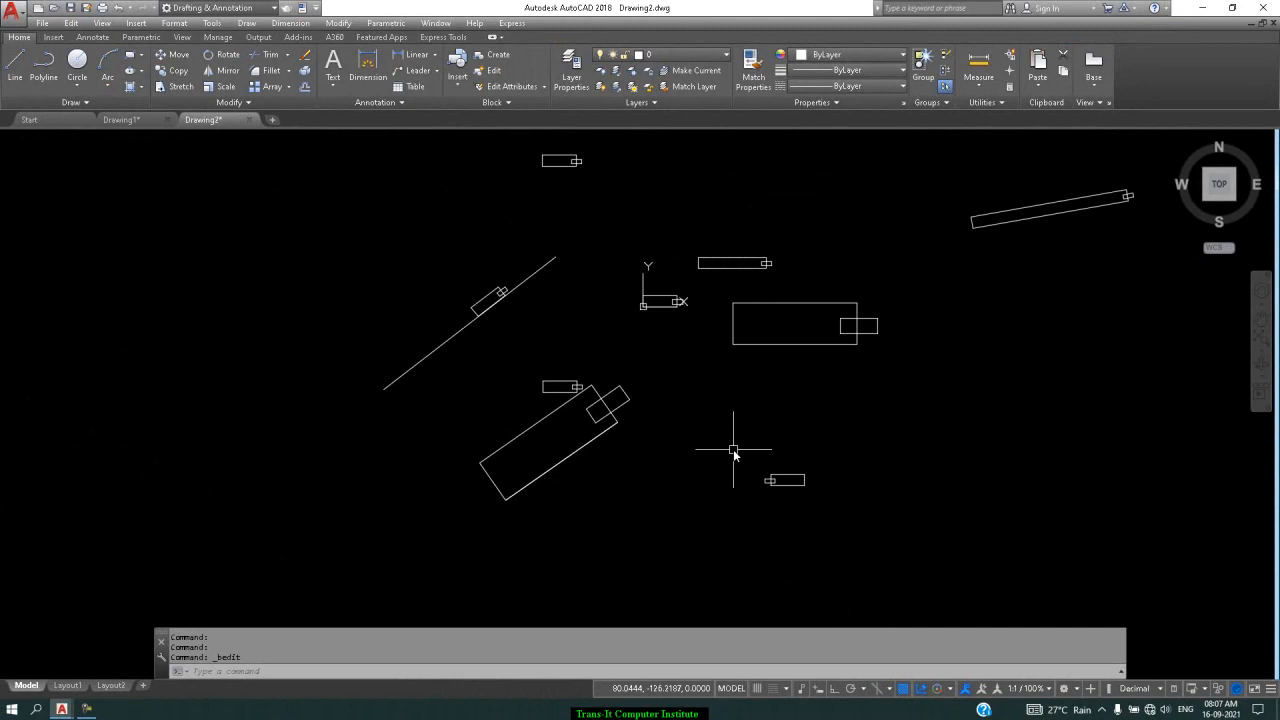
left_click(122, 120)
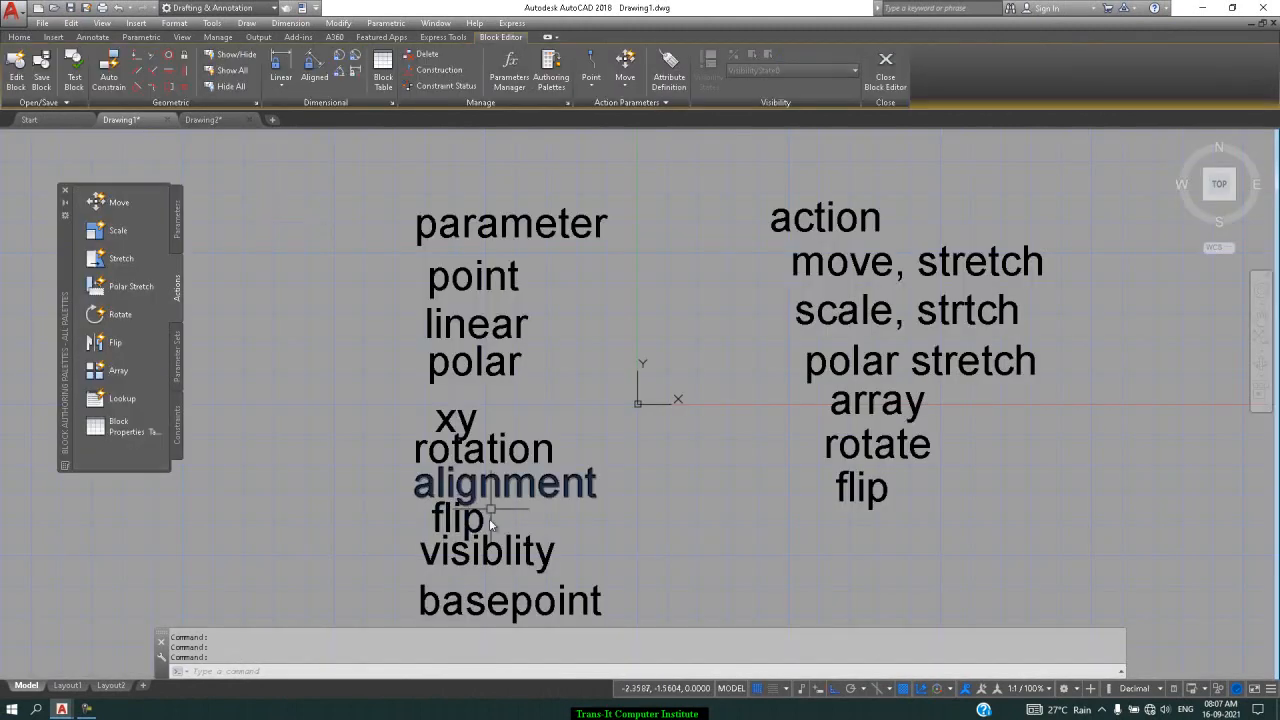
left_click(238, 121)
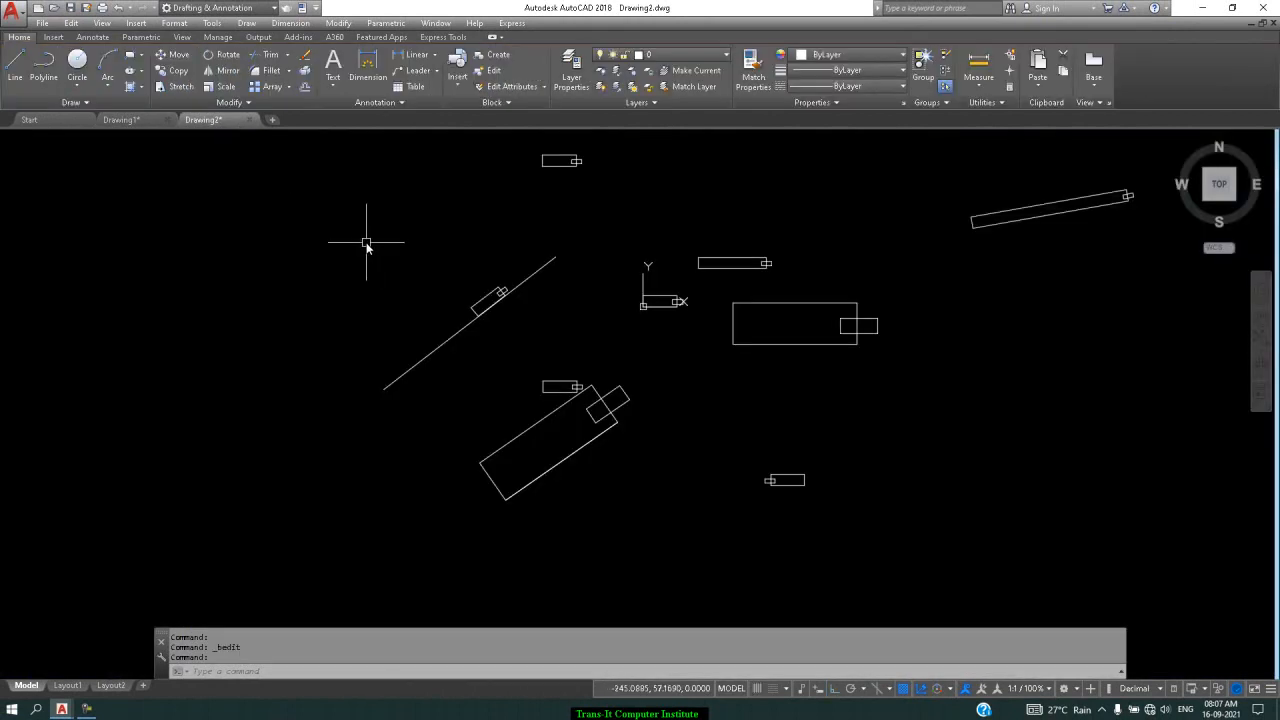
Draw a small rectangle on the right side with a circle centred inside it
type("rec")
key("Return")
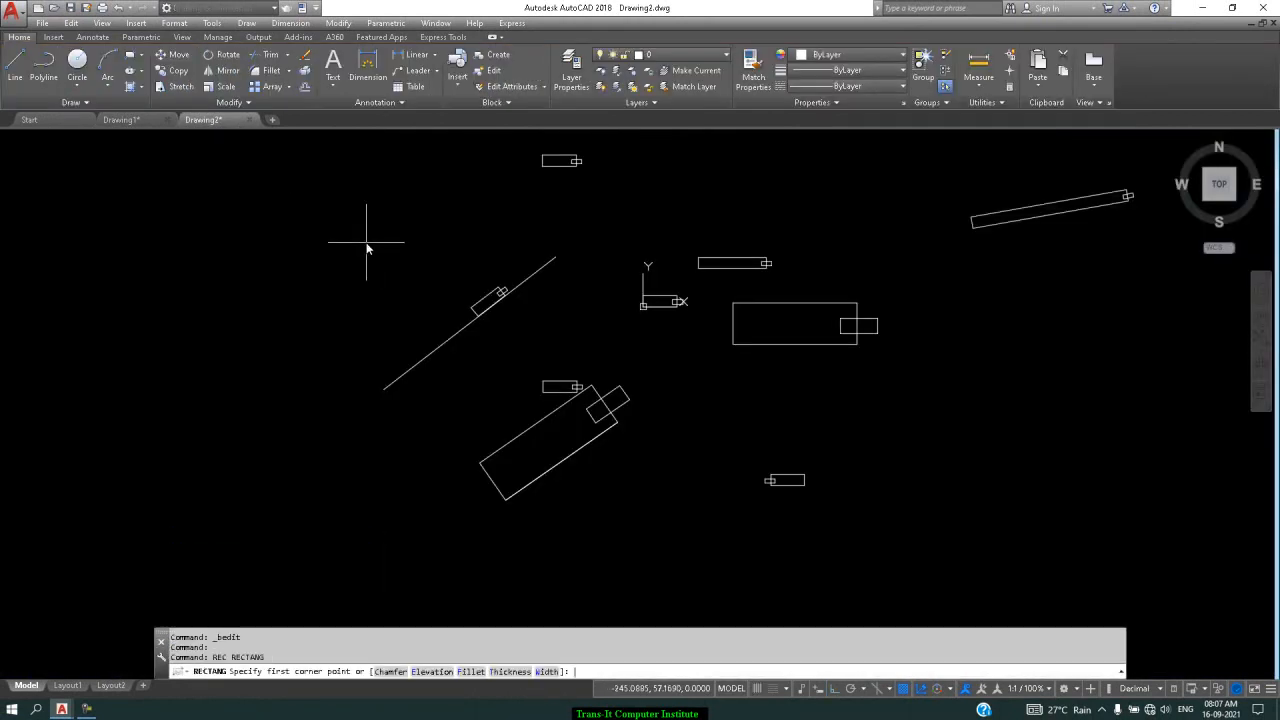
left_click(1024, 341)
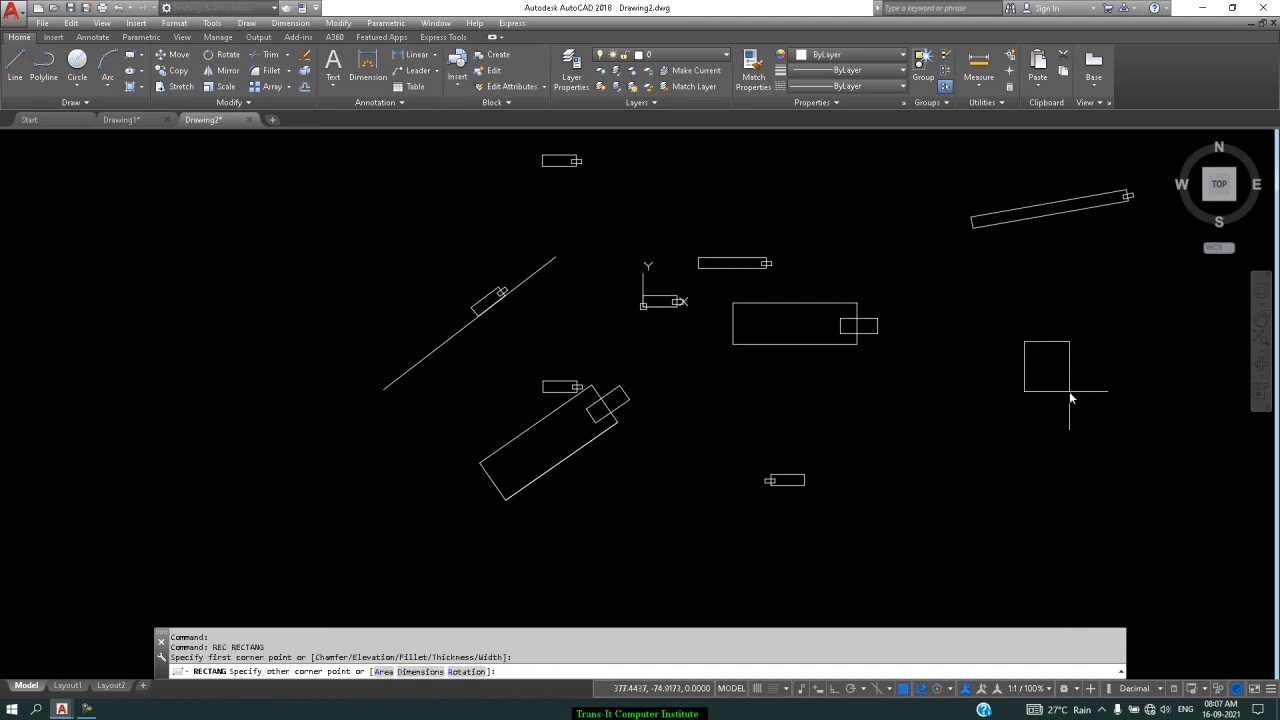
left_click(1118, 382)
type("c")
key("Return")
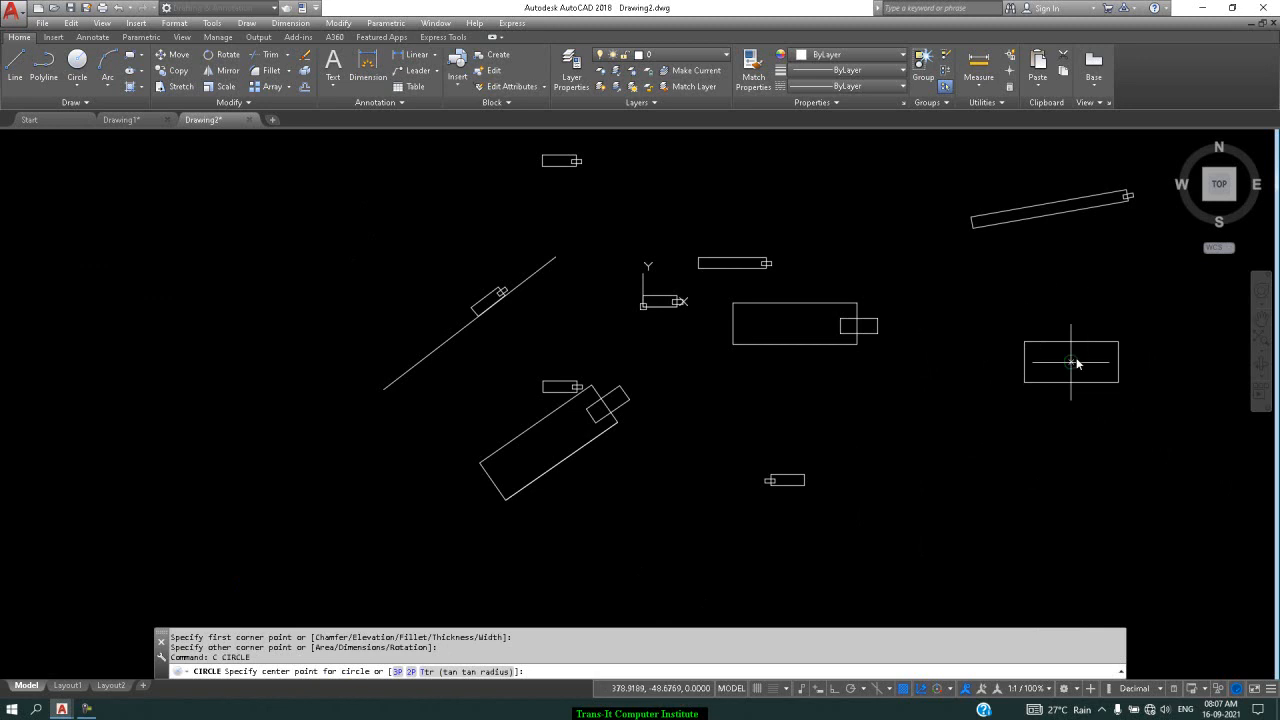
left_click(1071, 362)
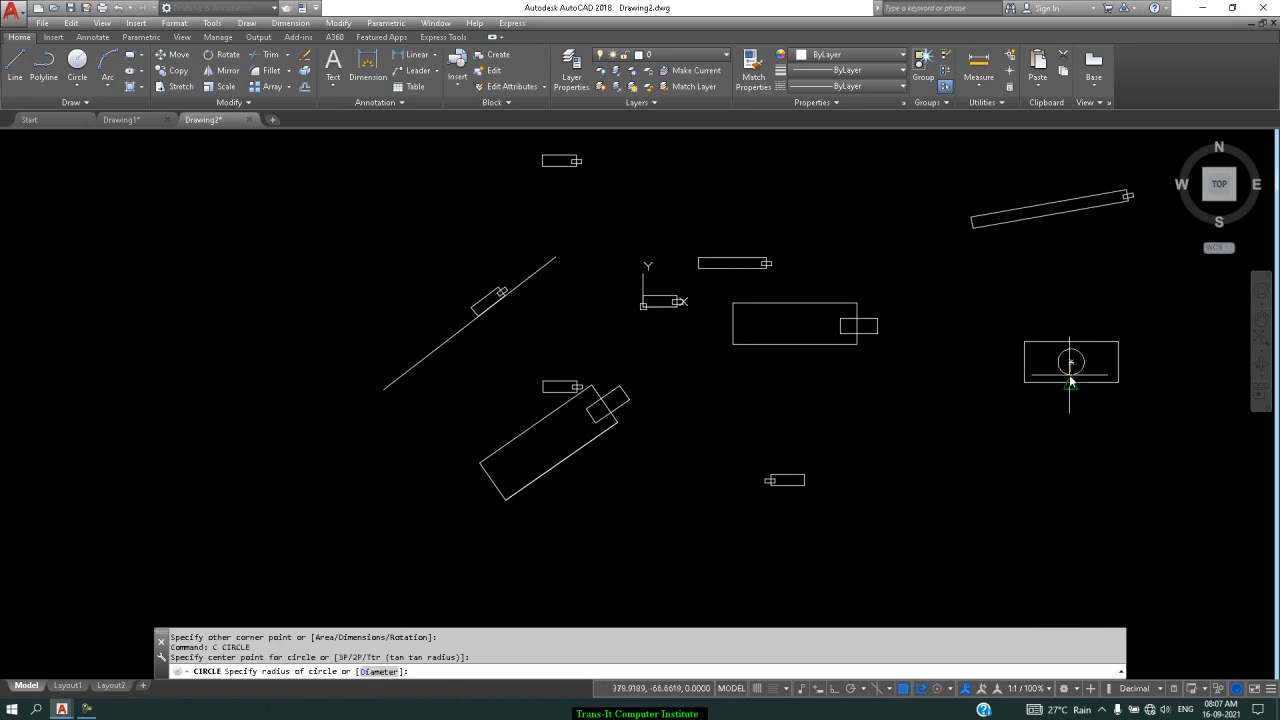
left_click(1053, 362)
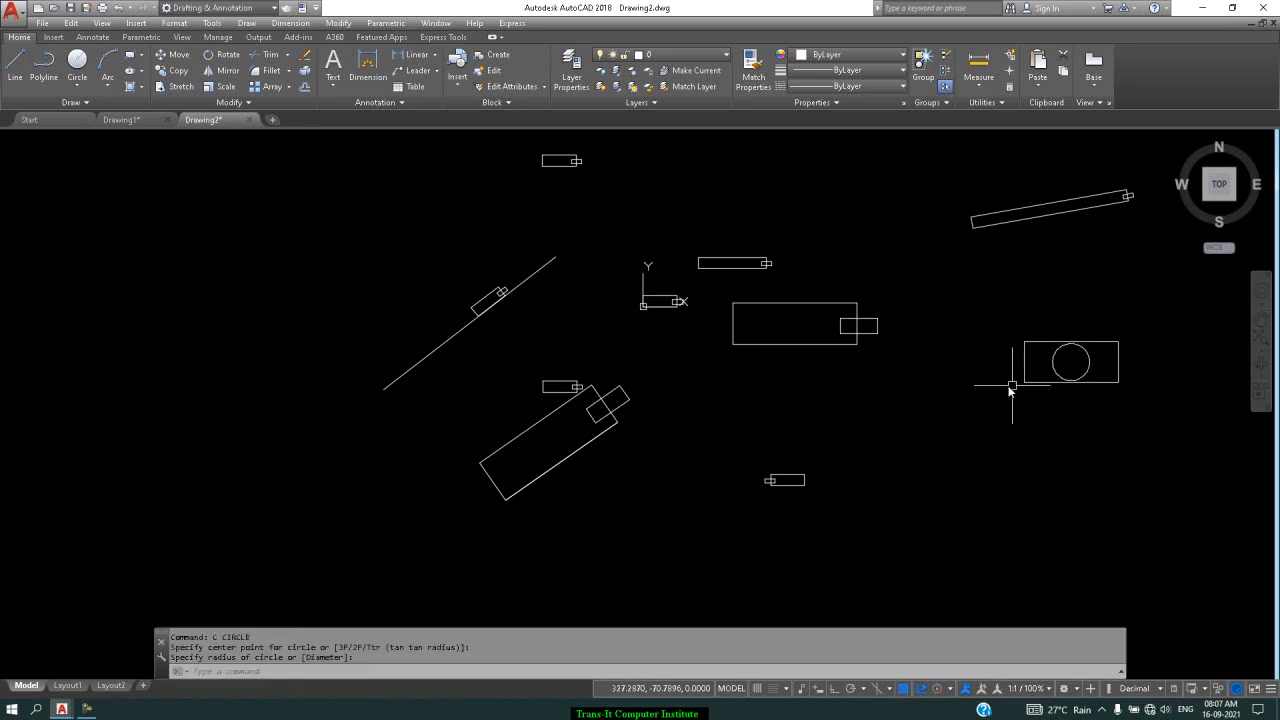
Draw an ellipse around the rectangle and a horizontal line across it
type("el")
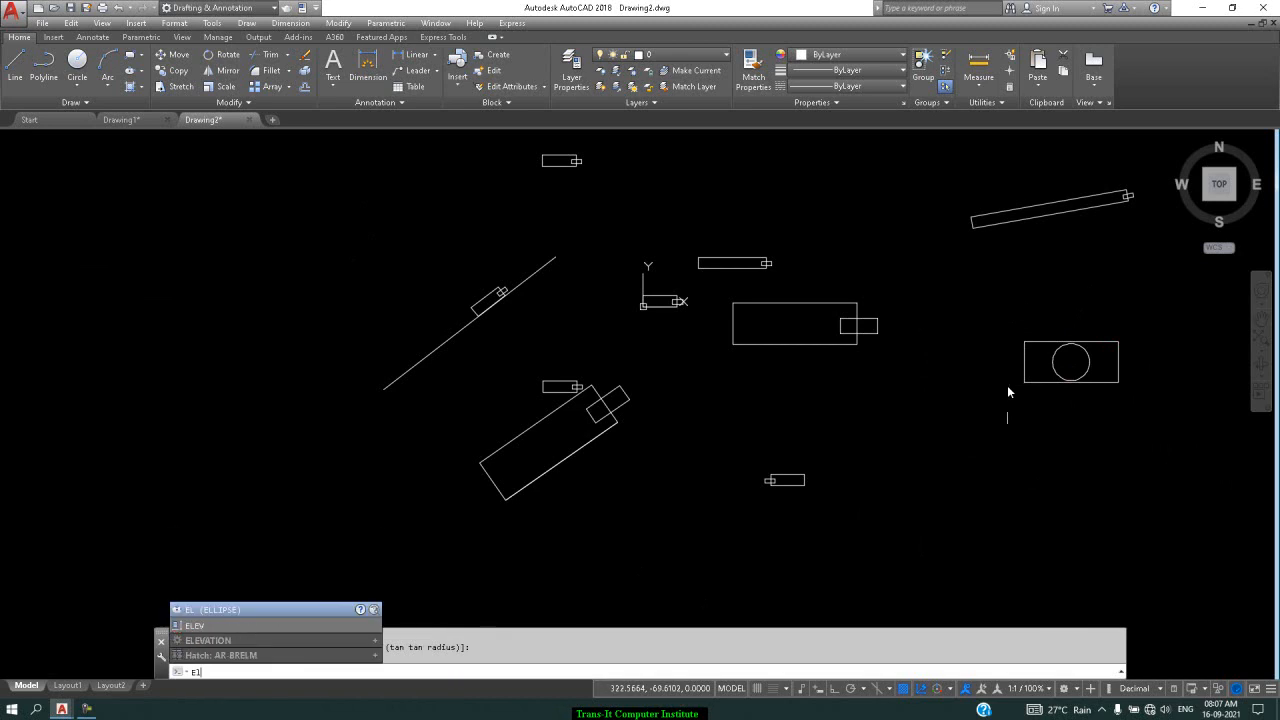
key("Return")
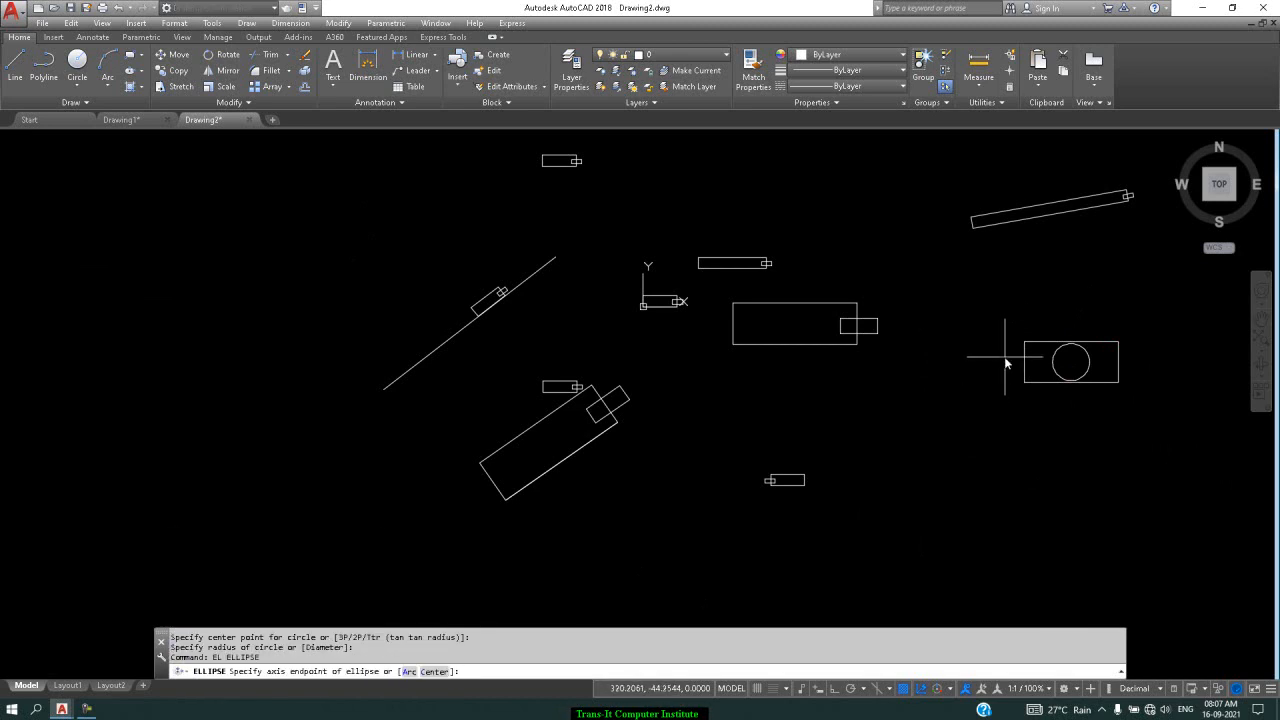
left_click(1005, 357)
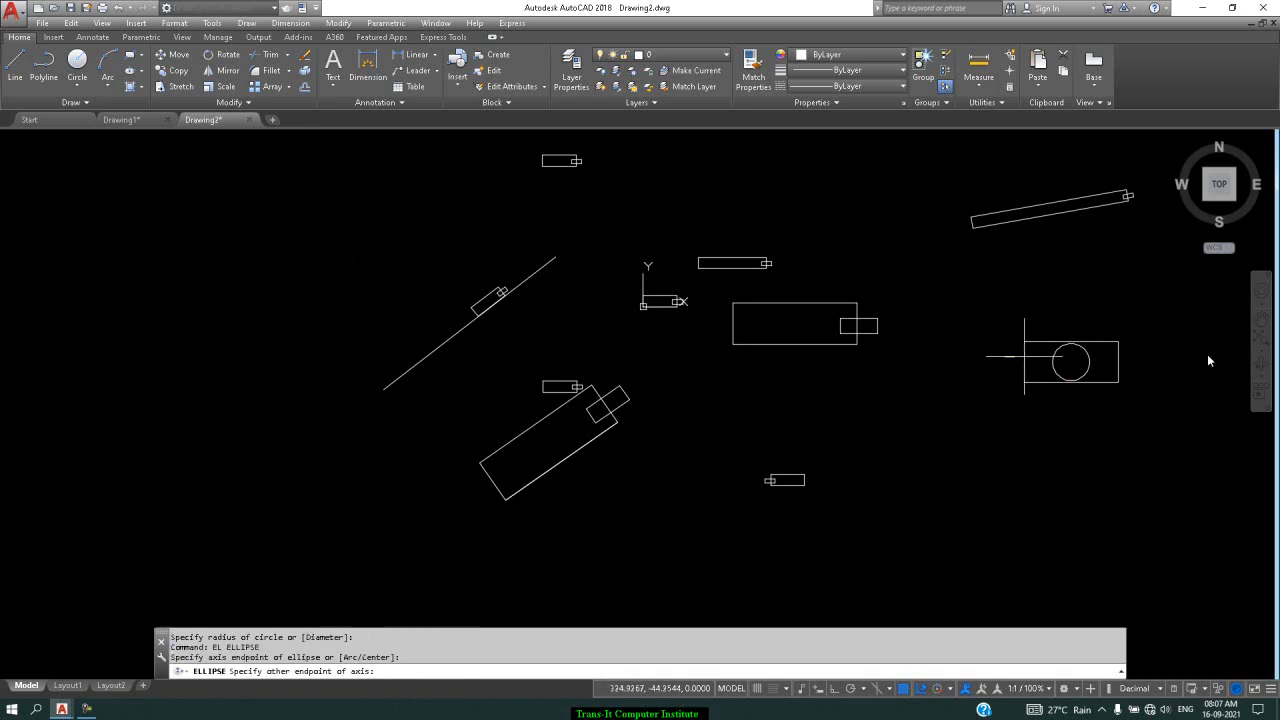
left_click(1133, 360)
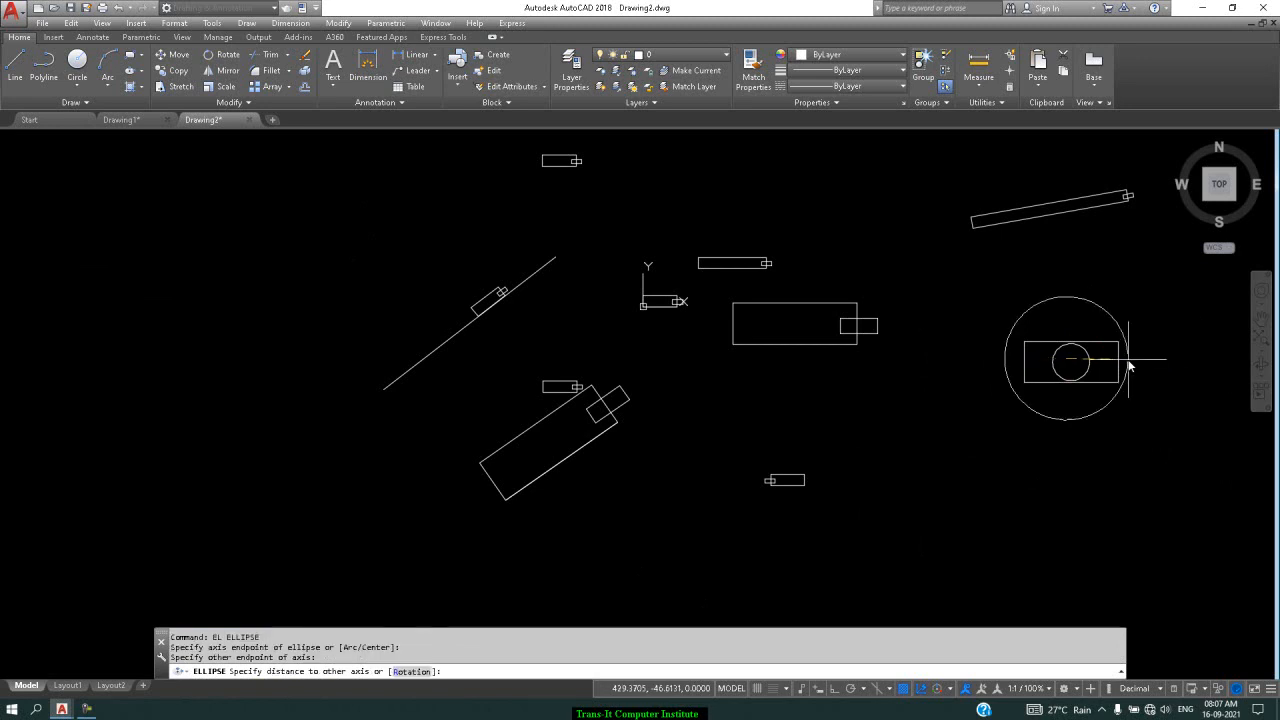
left_click(1079, 331)
type("L")
key("Return")
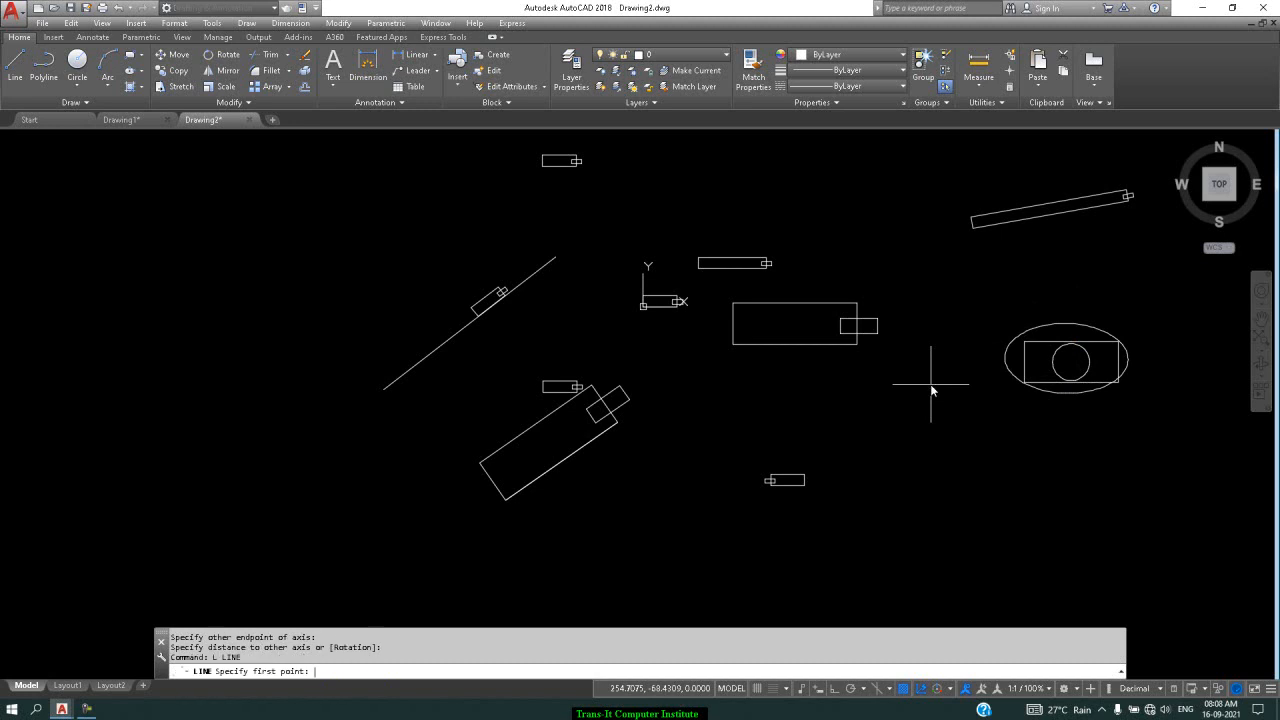
left_click(989, 355)
left_click(1128, 357)
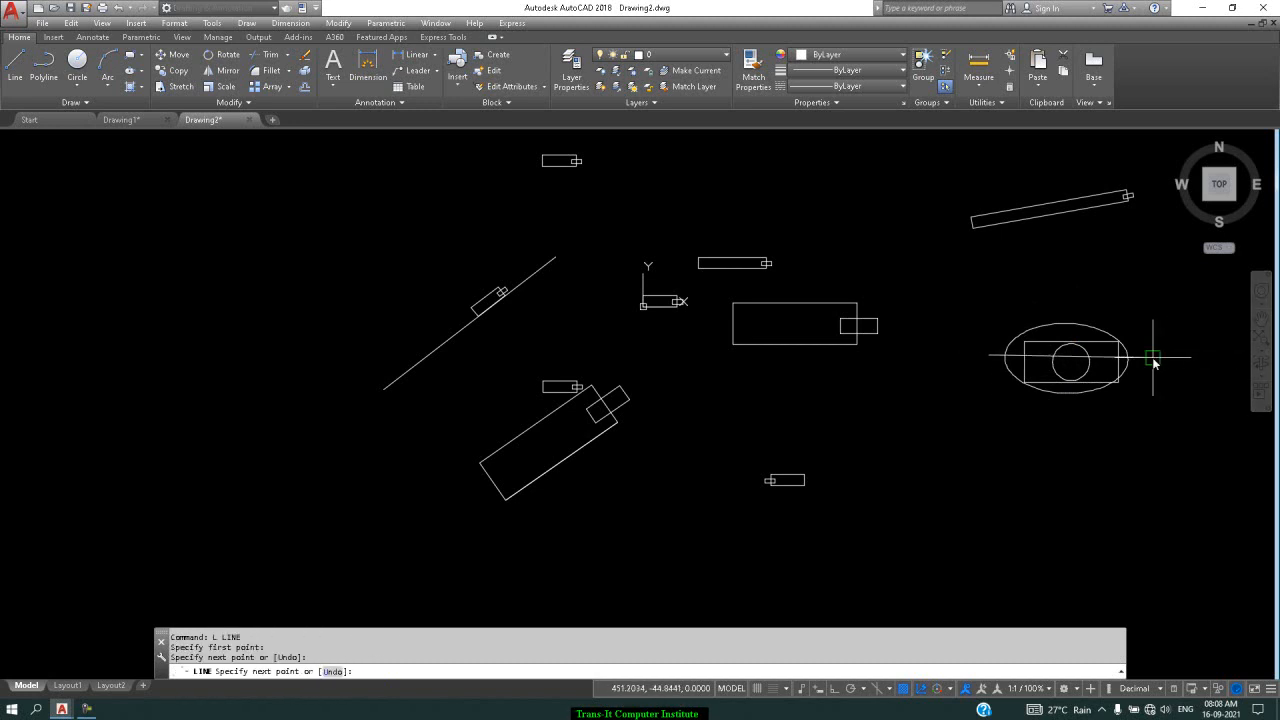
key("Return")
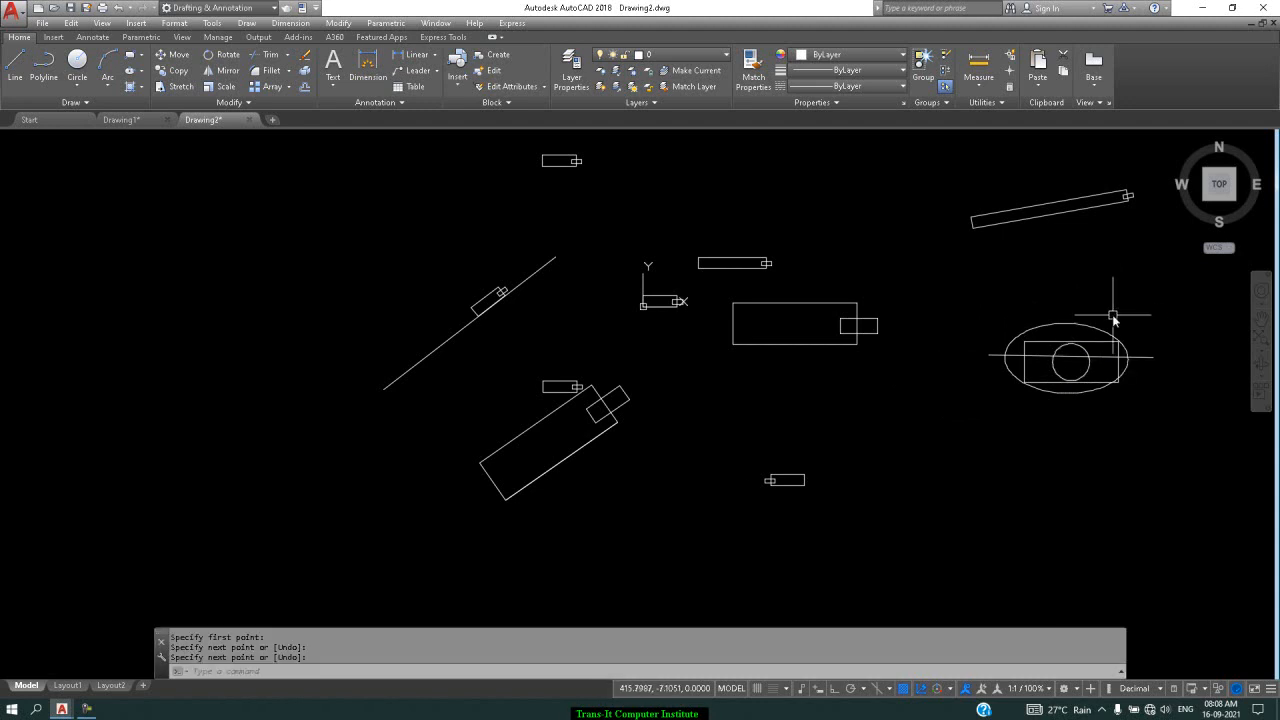
Start a 6-sided inscribed polygon centred on the circle, with Ortho on
type("pol")
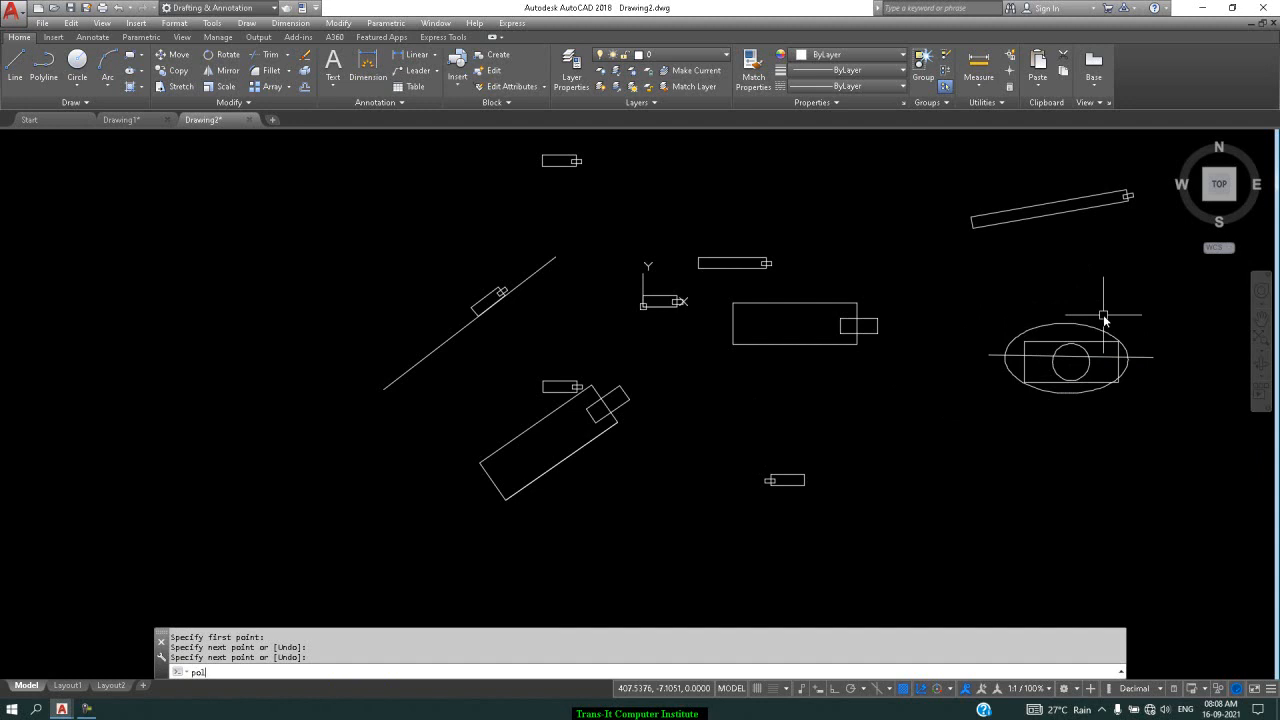
key("Return")
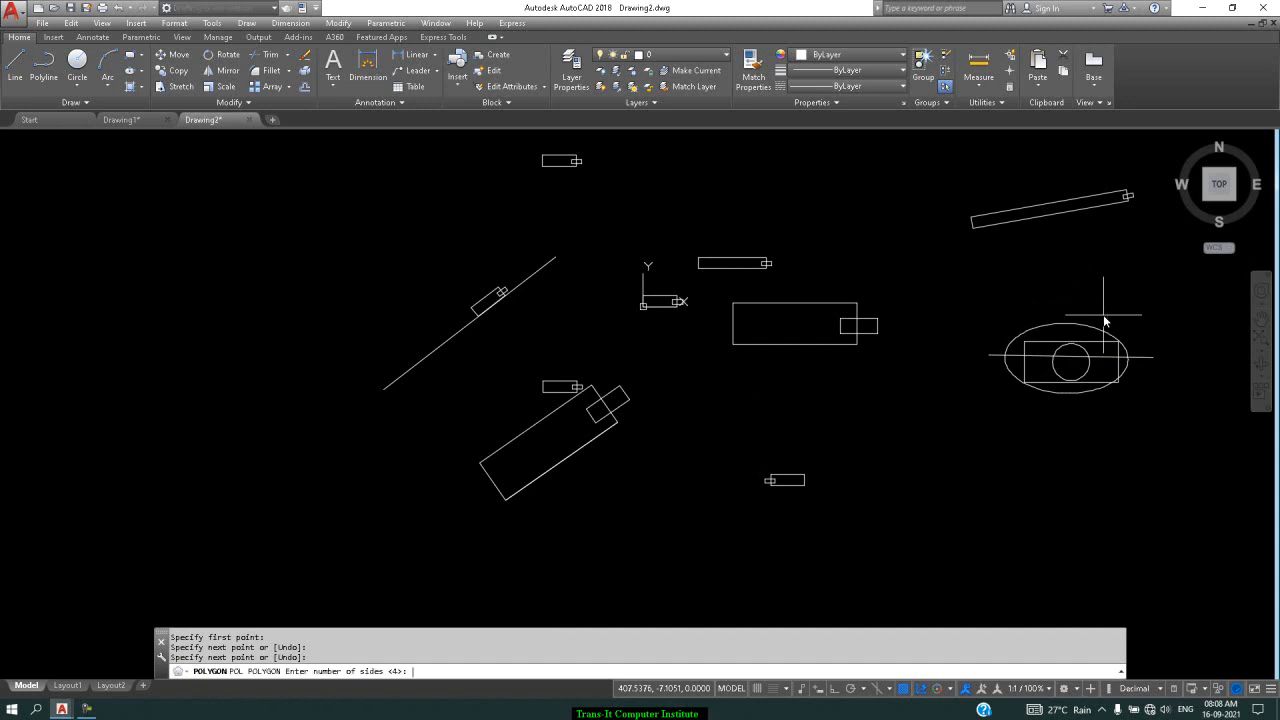
type("6")
key("Return")
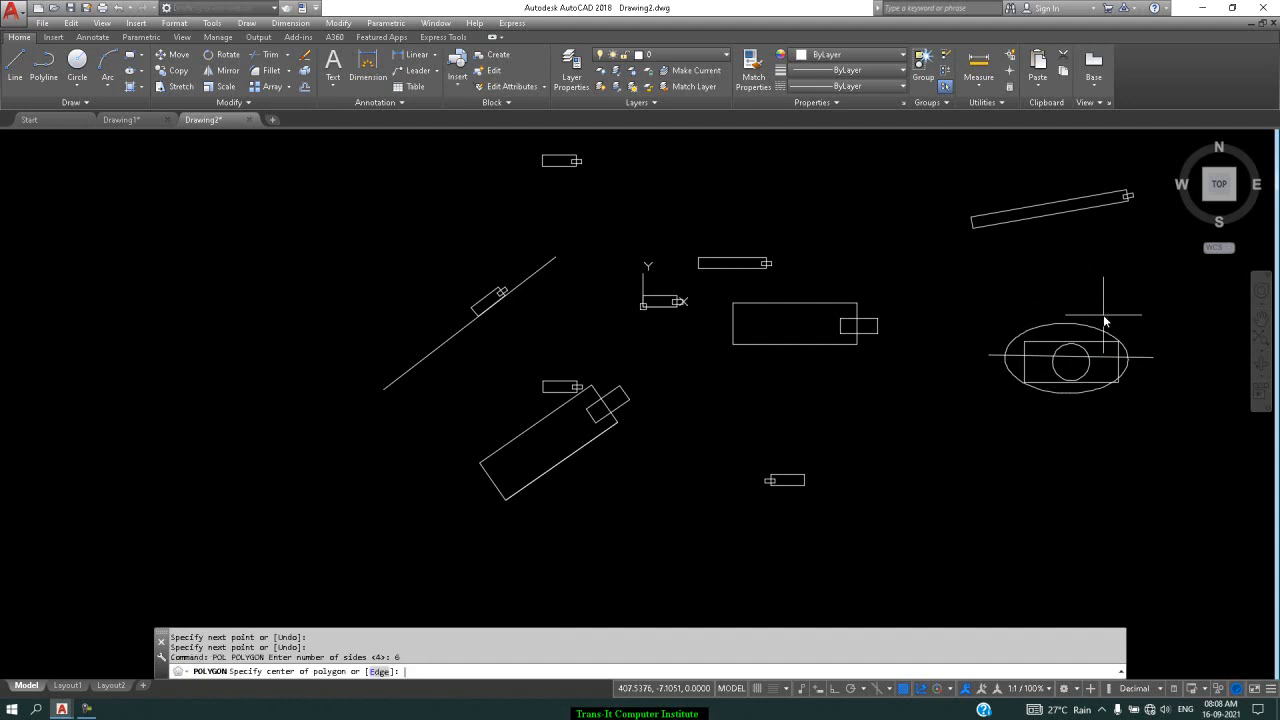
left_click(1067, 366)
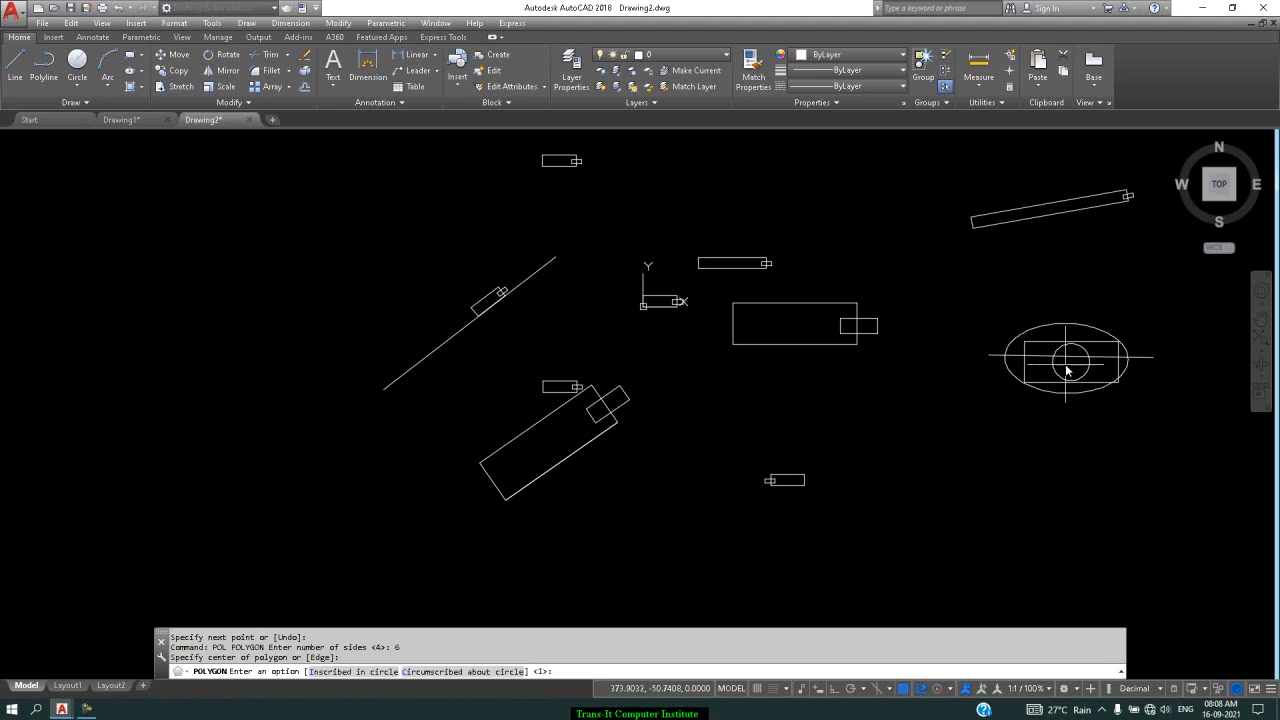
key("Return")
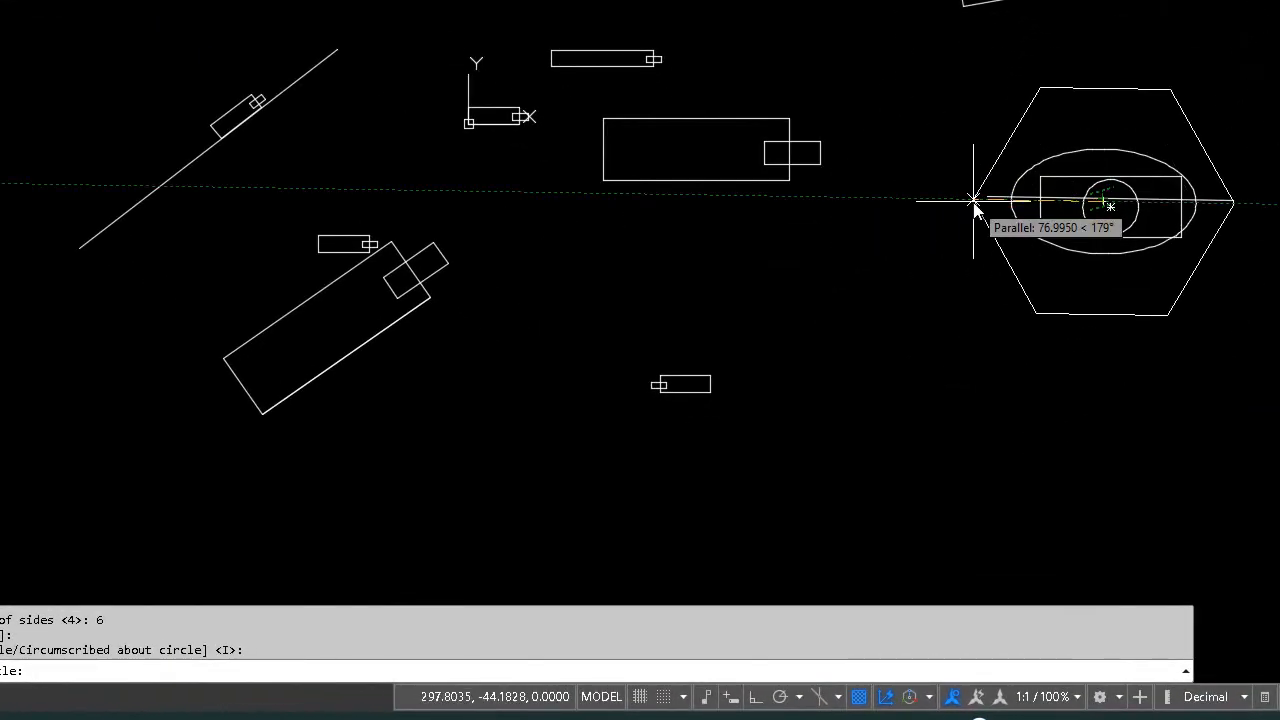
left_click(756, 698)
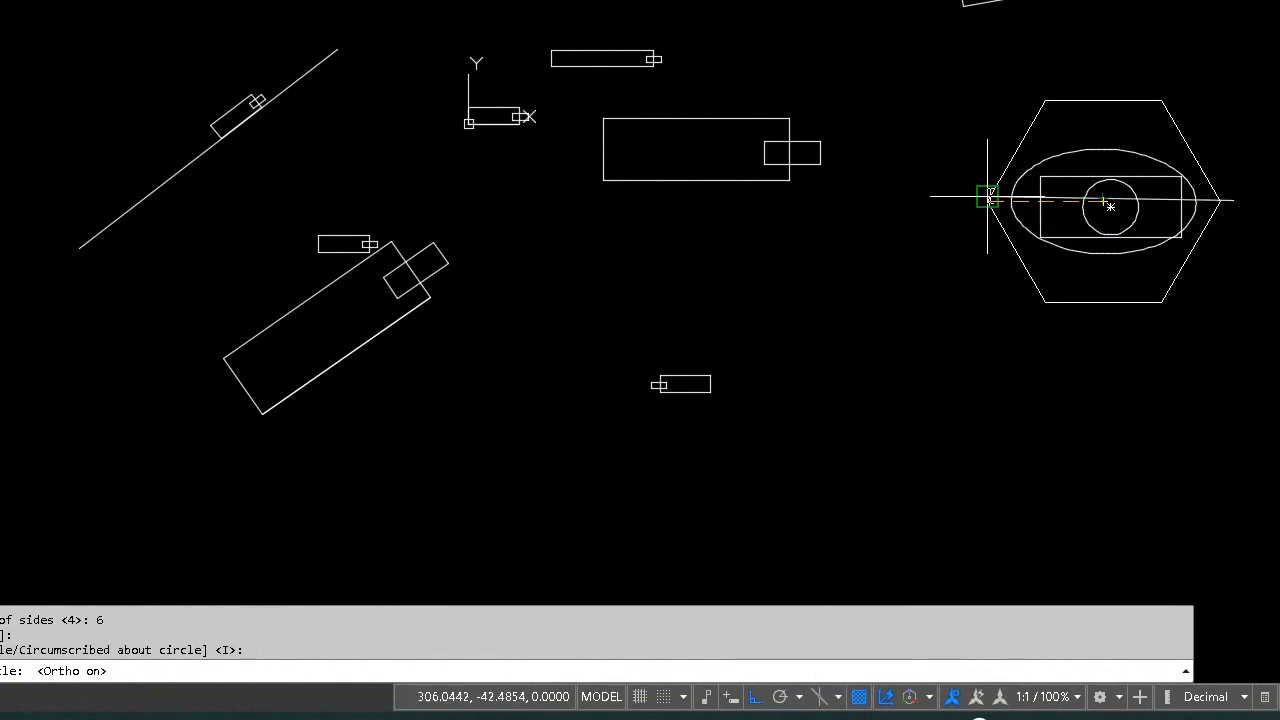
scroll(988, 196, "up", 5)
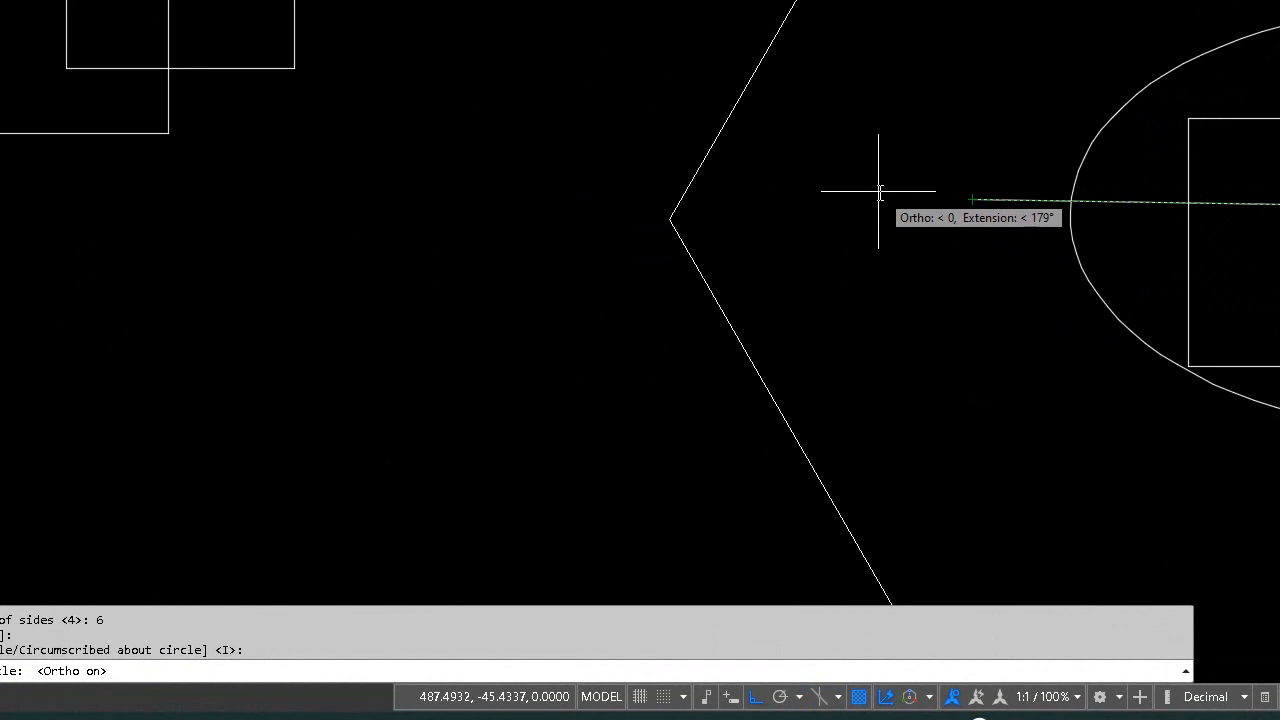
scroll(836, 192, "down", 5)
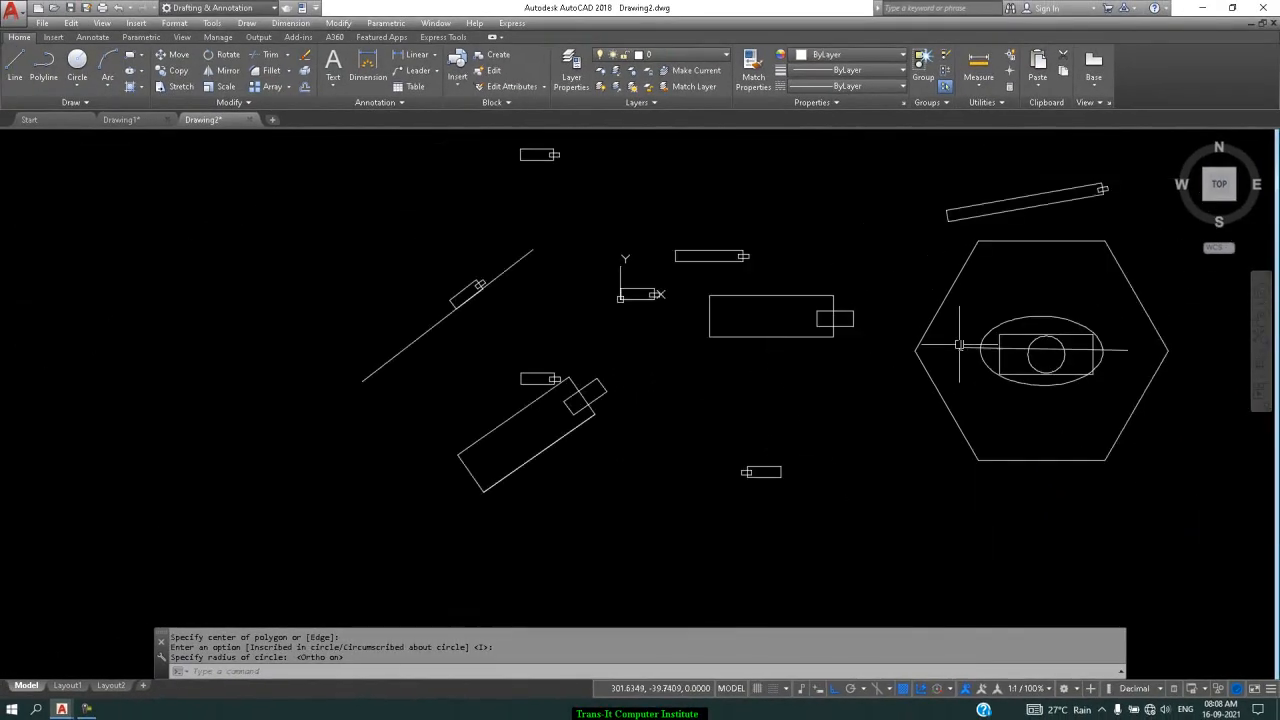
Finish the hexagon and start block 'visiblity' with its base point at the circle's centre
left_click(1116, 349)
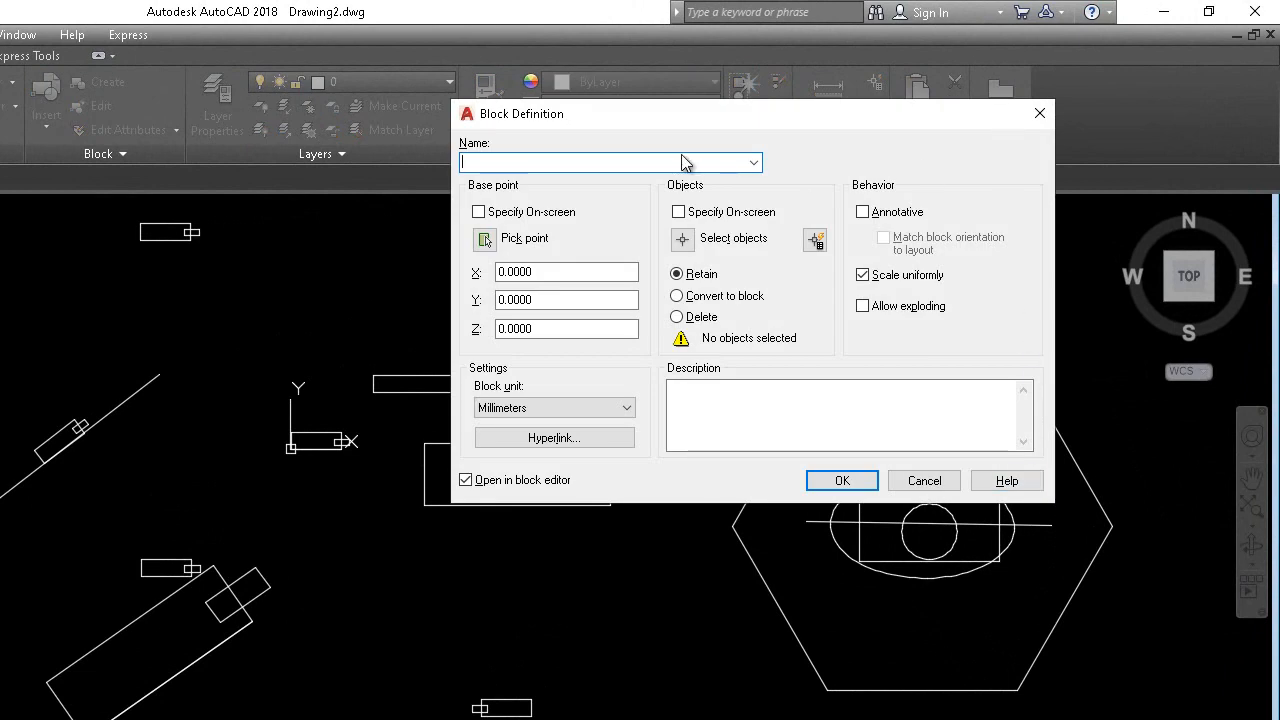
type("visi")
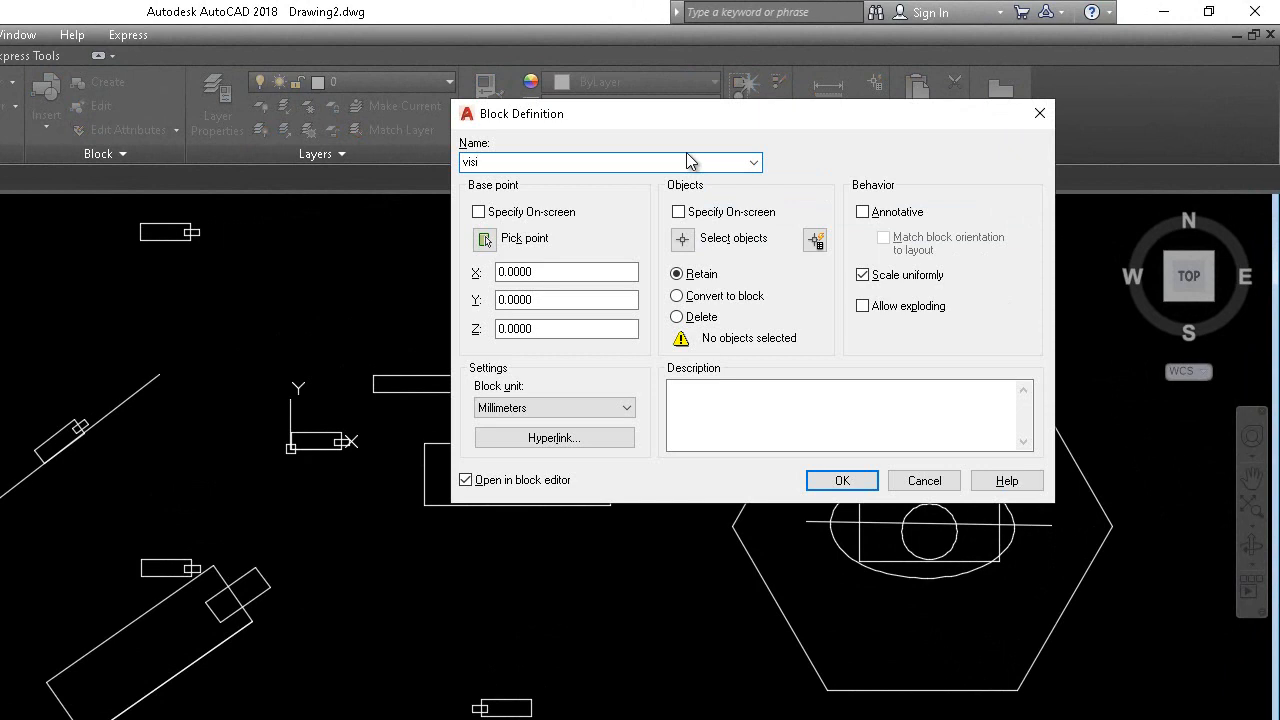
type("blity")
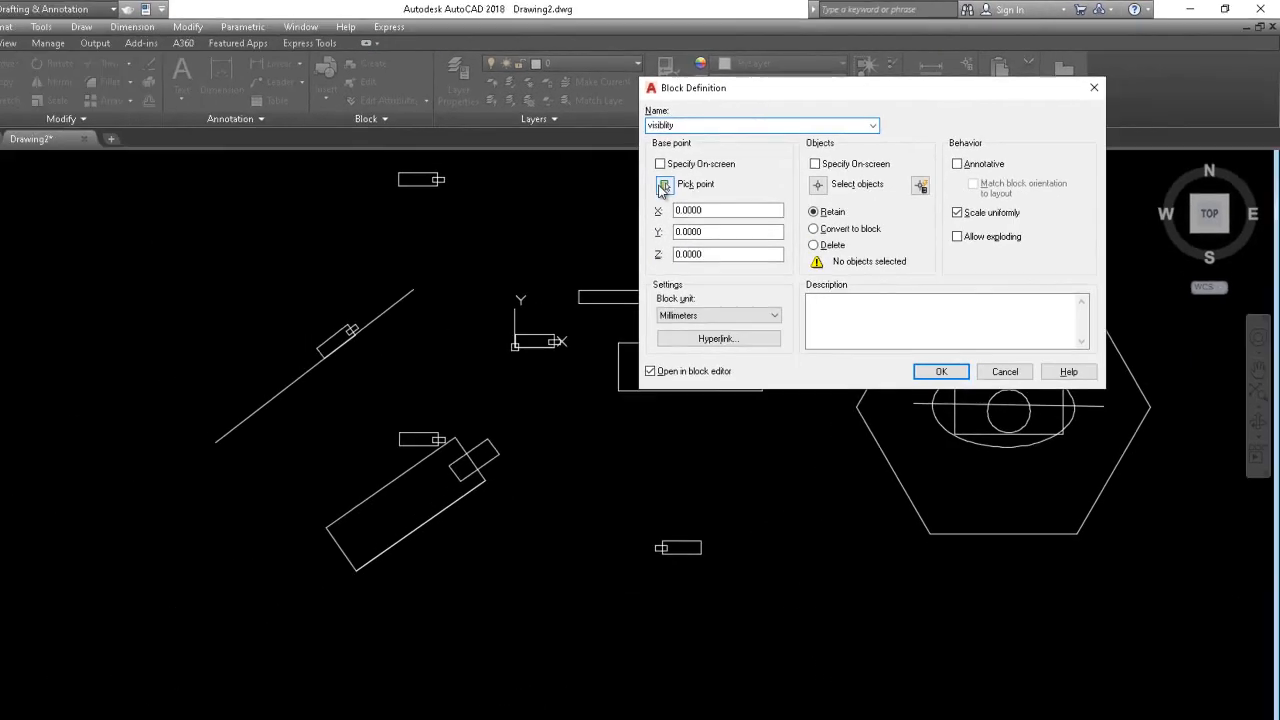
left_click(663, 188)
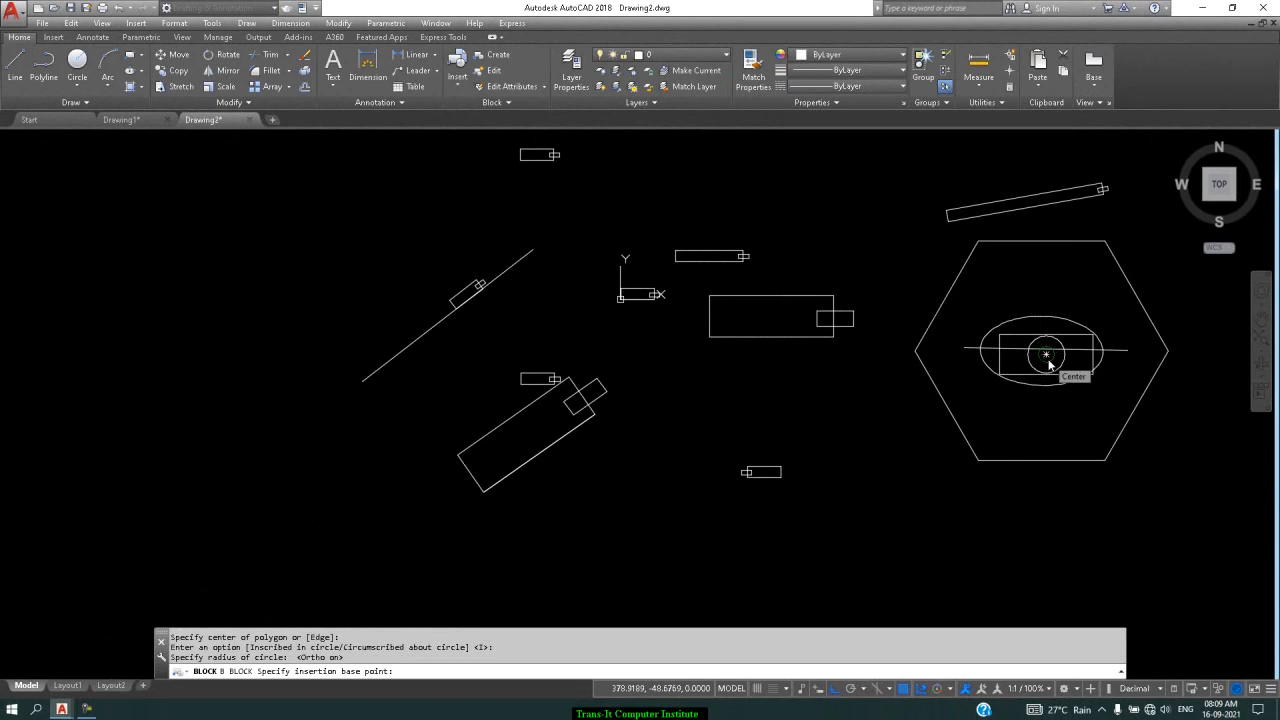
left_click(1048, 362)
Crossing-select the five hexagon-group objects and create the block, opening it in the Block Editor
left_click(881, 160)
left_click(1150, 288)
left_click(992, 447)
key("Return")
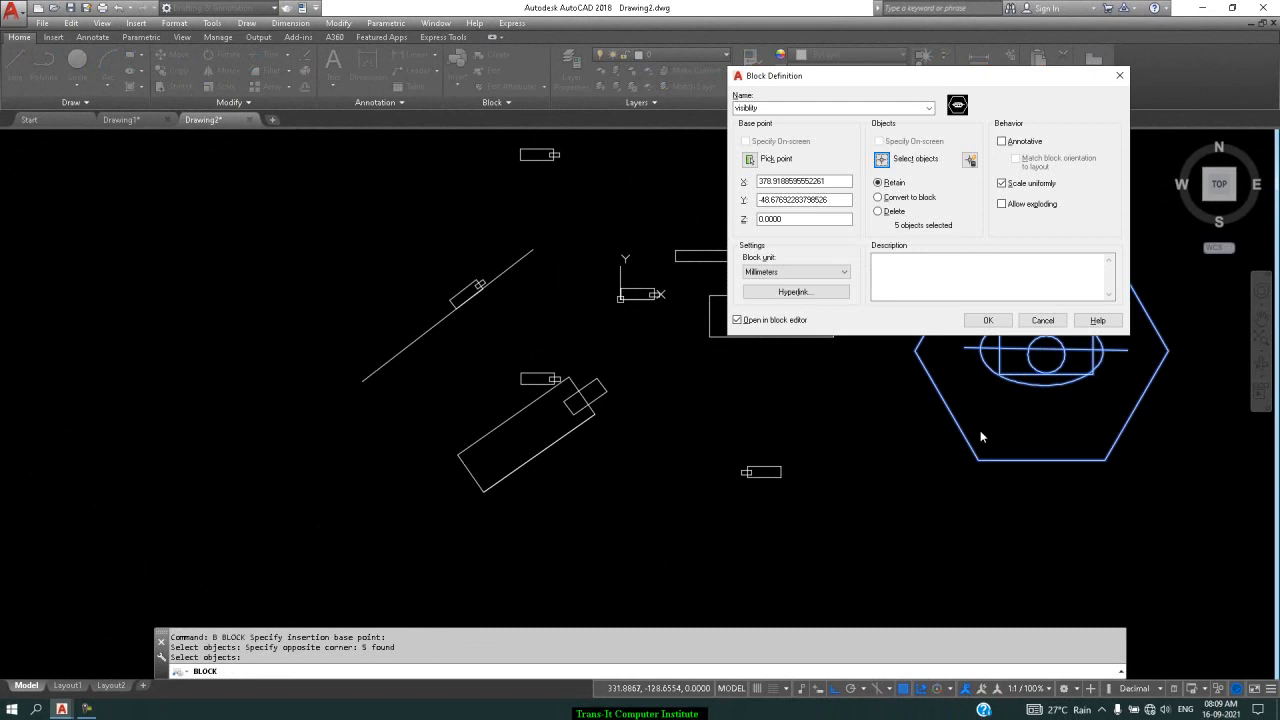
left_click(982, 322)
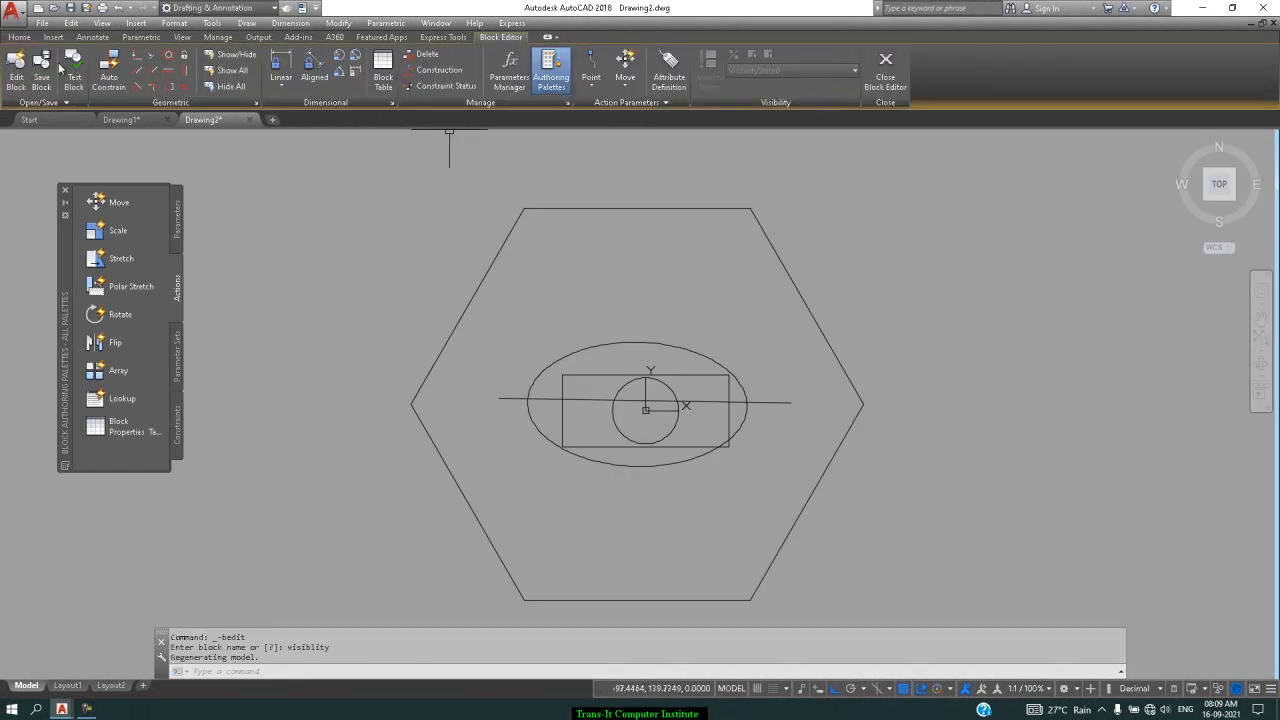
Place a Visibility1 parameter above and to the right of the hexagon
left_click(176, 228)
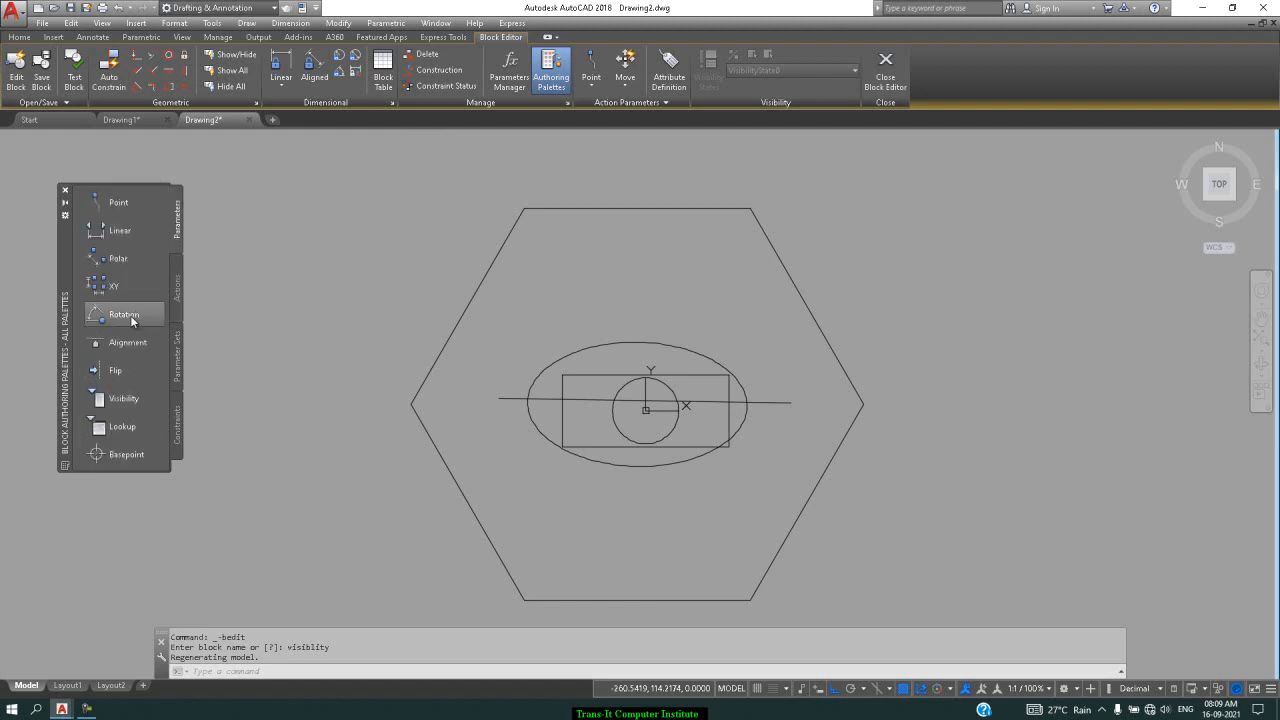
left_click(118, 398)
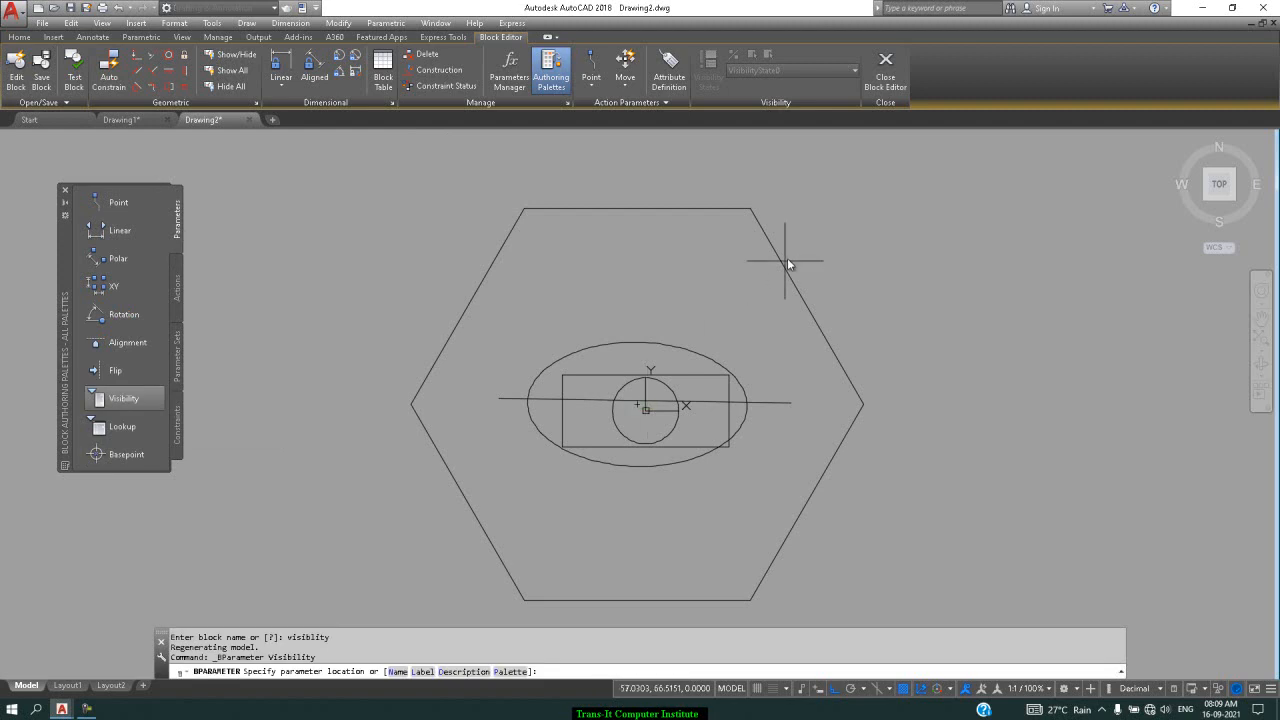
left_click(857, 212)
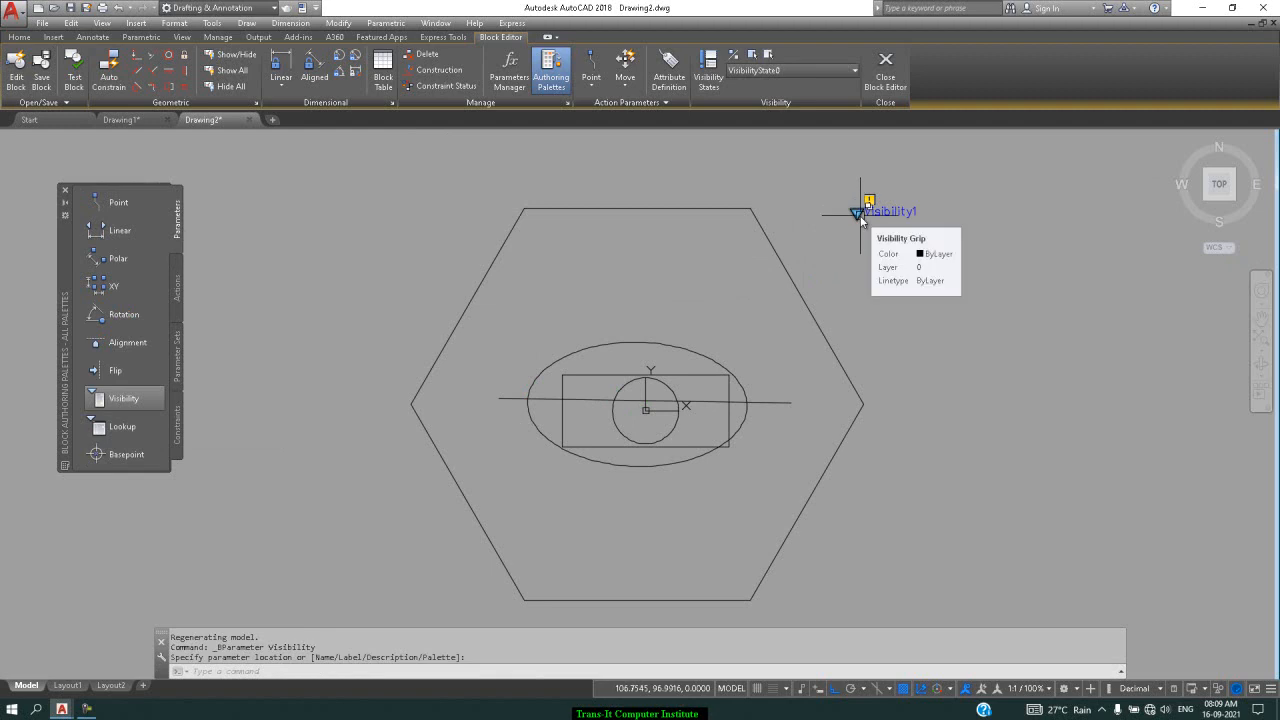
left_click(176, 287)
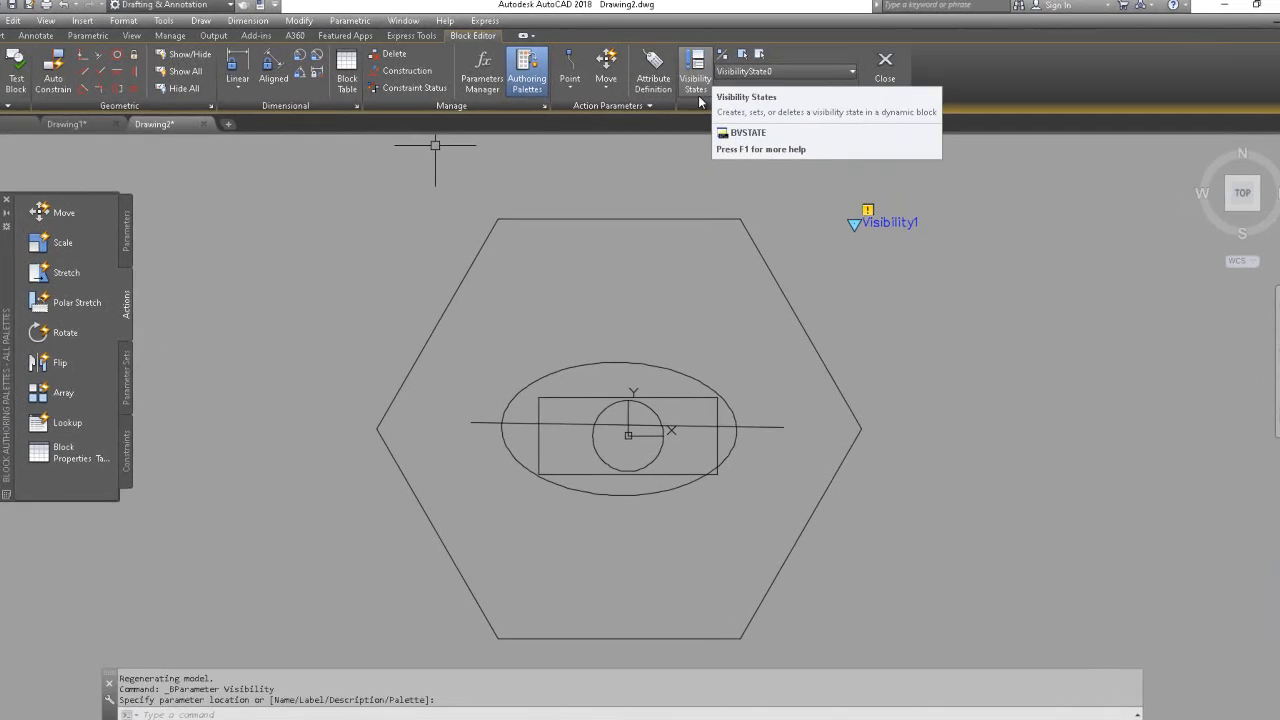
Add a 'rectangle' visibility state with all existing objects hidden
left_click(637, 93)
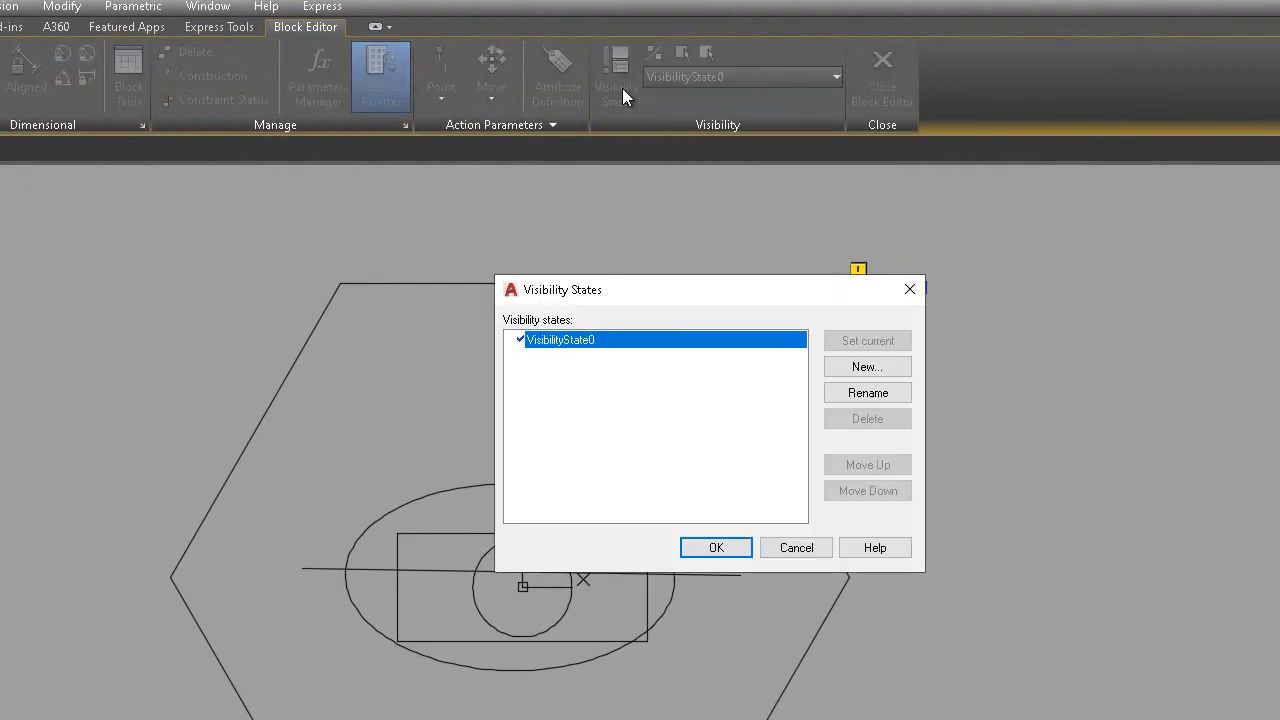
left_click_drag(677, 302, 724, 270)
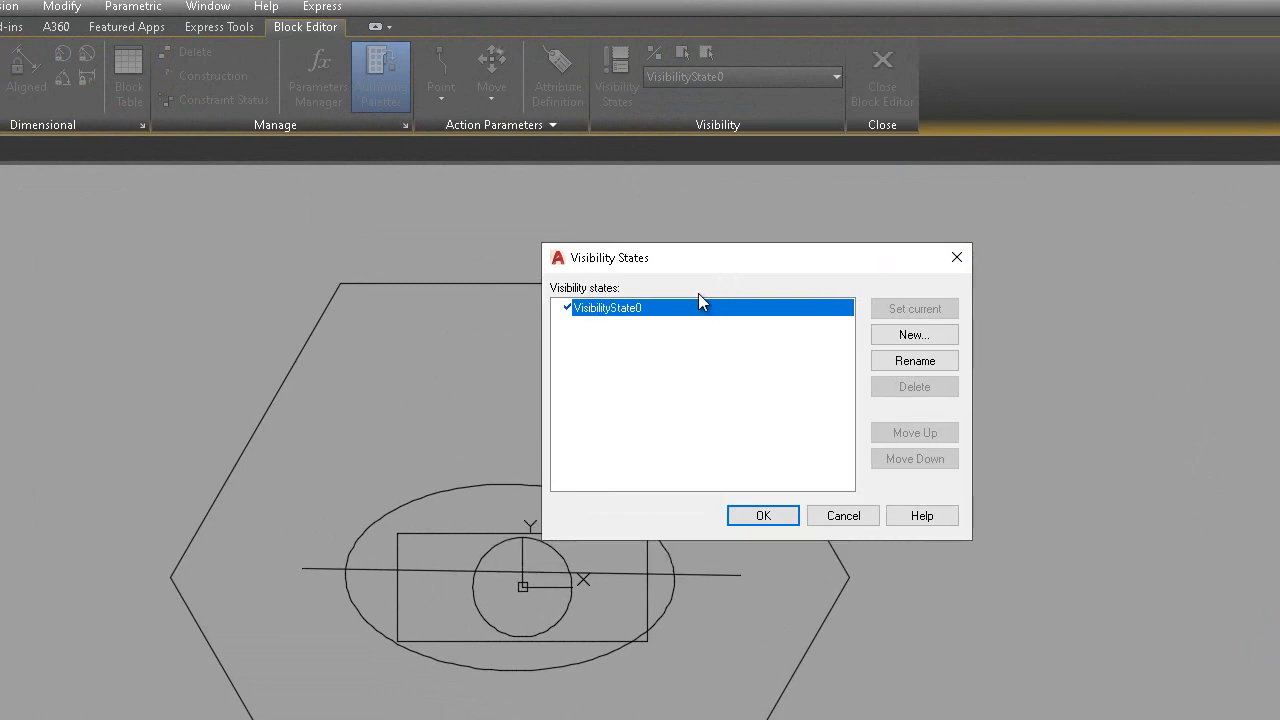
left_click(912, 335)
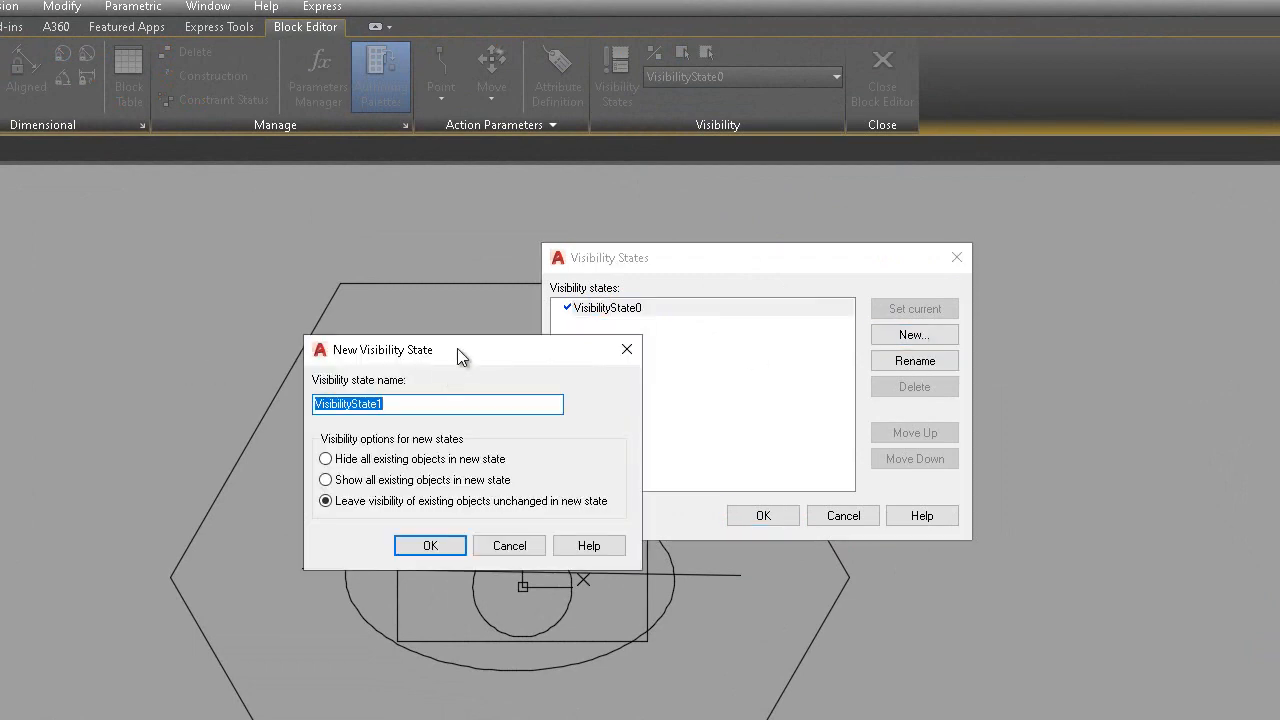
left_click_drag(457, 348, 595, 237)
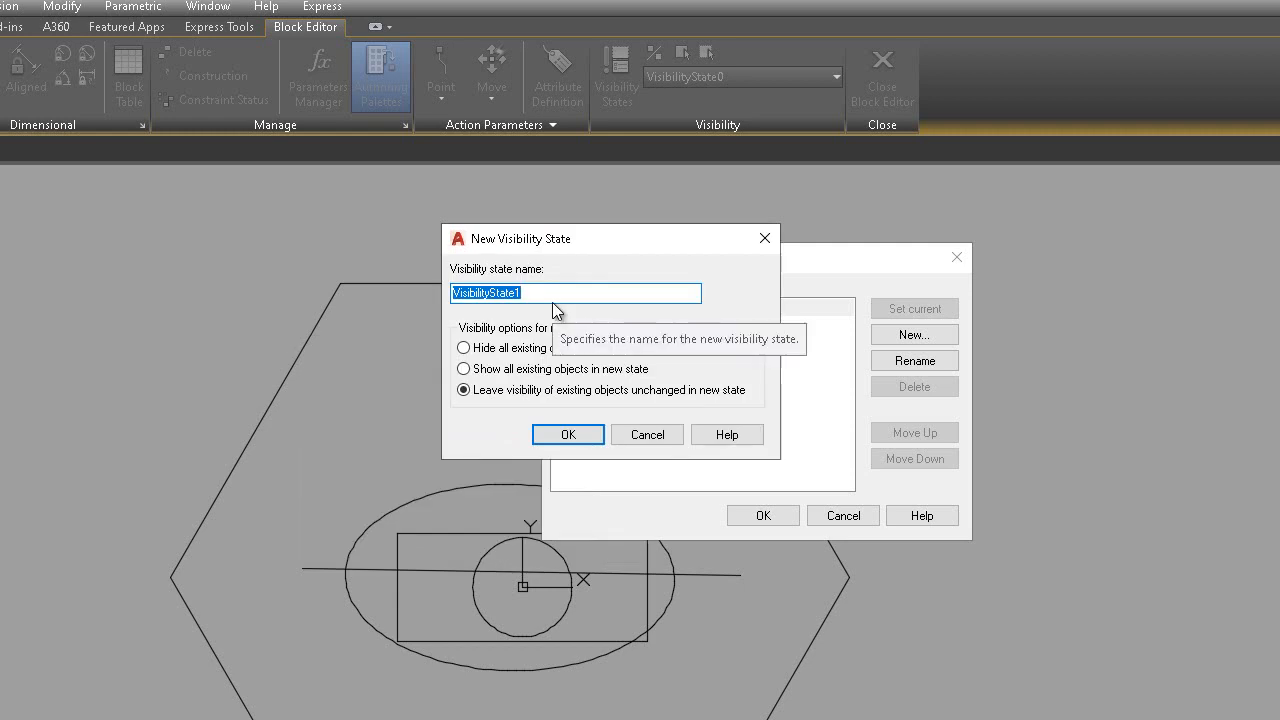
type("re")
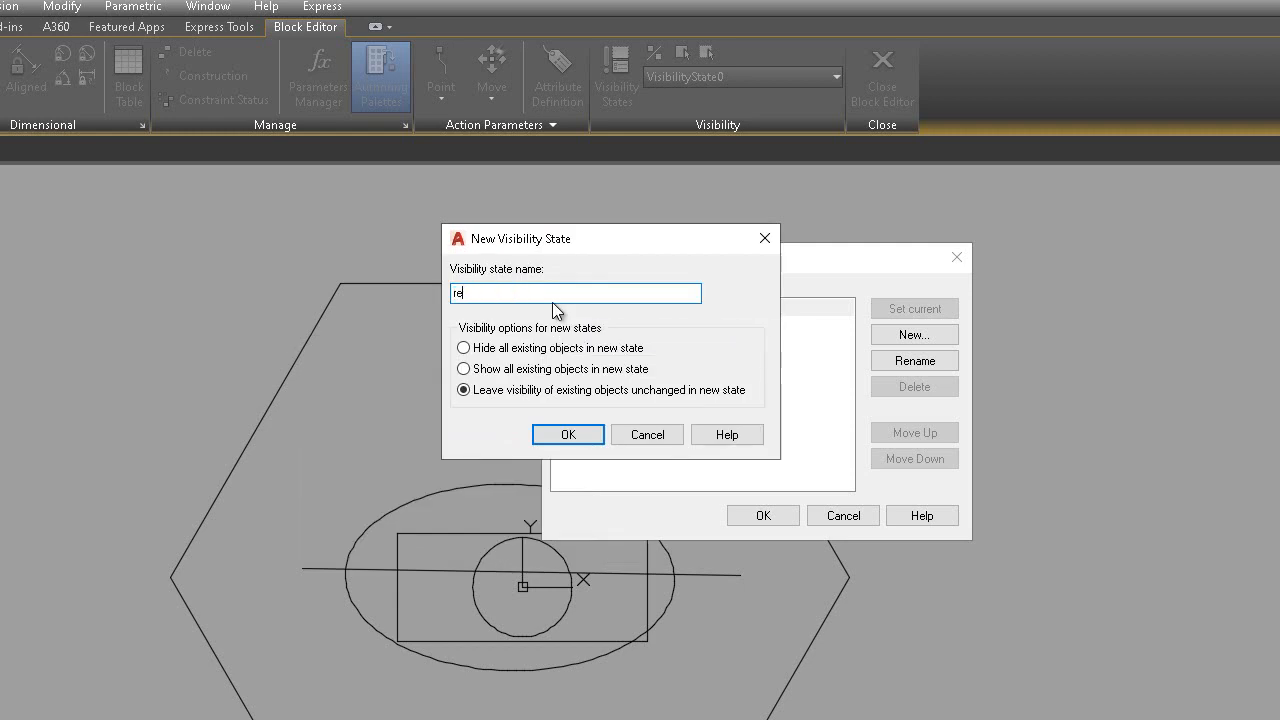
type("ctangle")
left_click(495, 348)
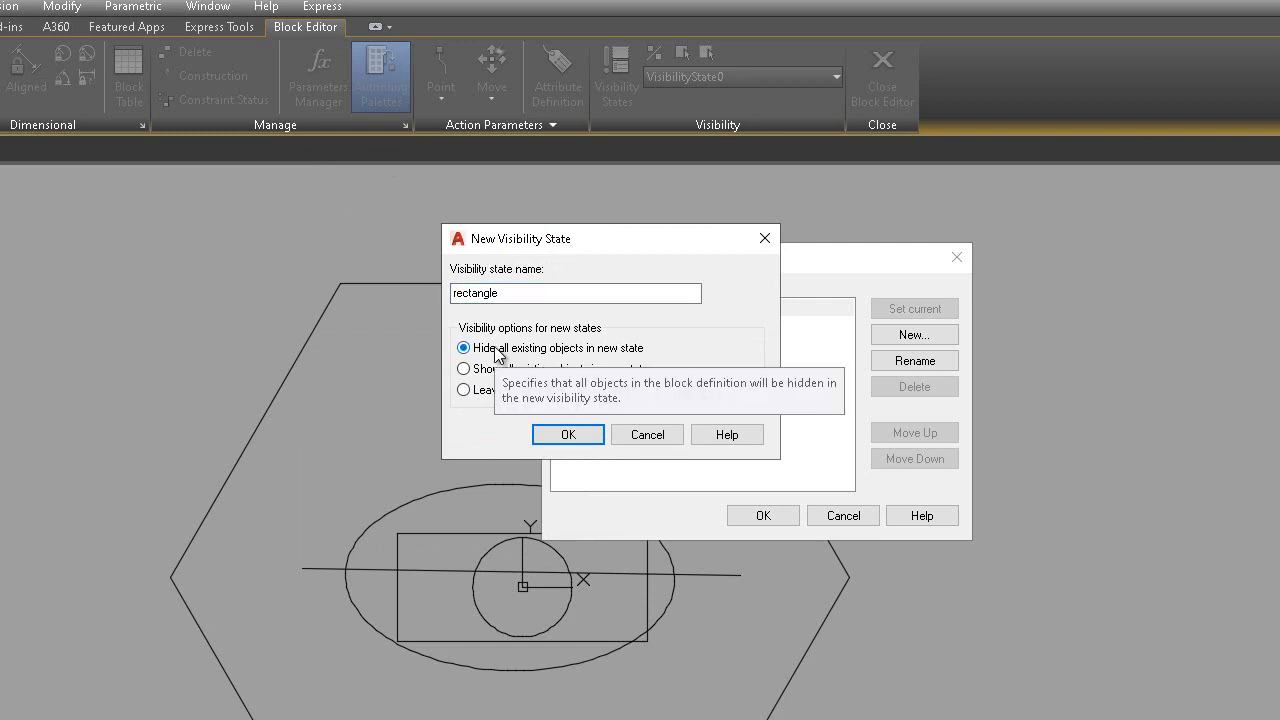
left_click(589, 434)
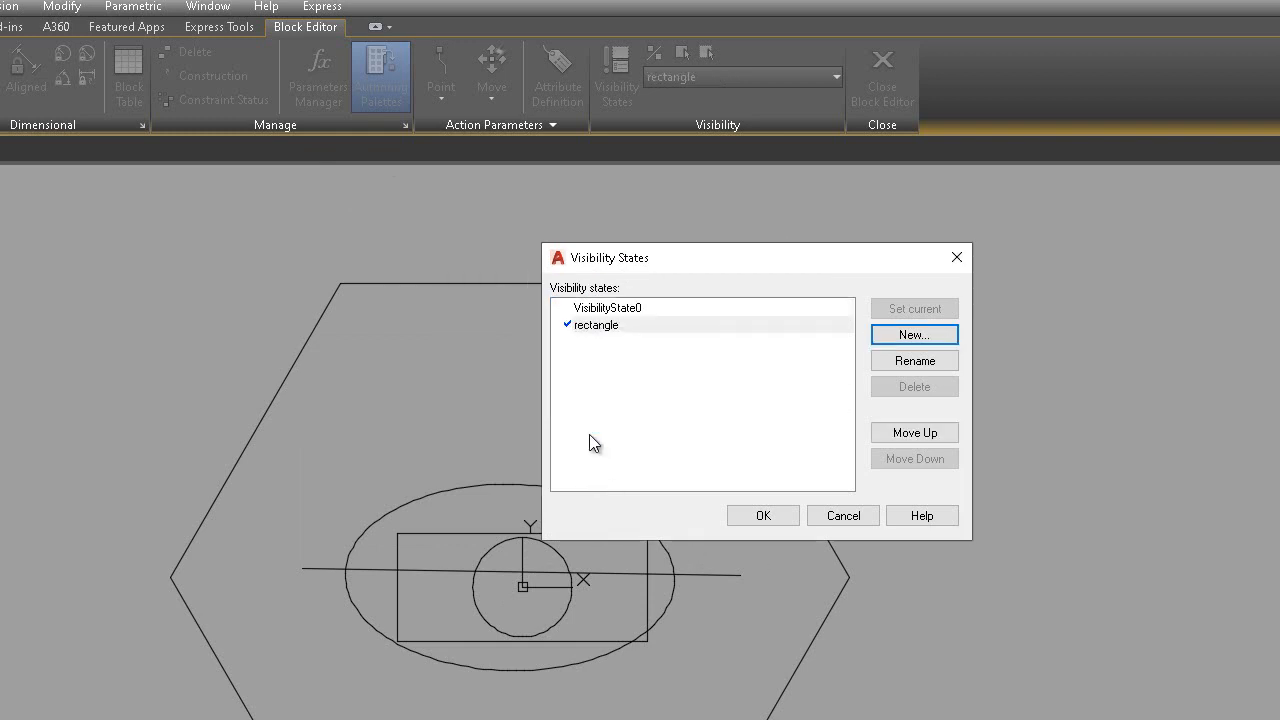
Add a 'circle' visibility state, then make VisibilityState0 current again
left_click(913, 335)
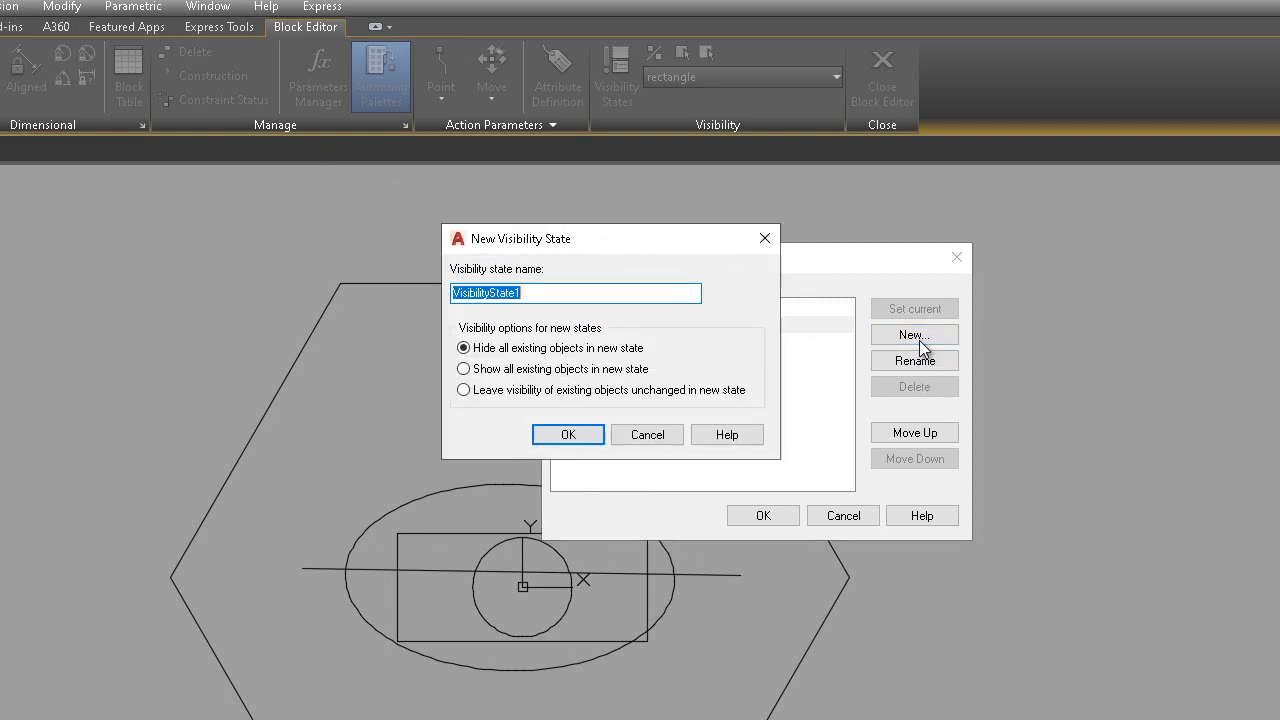
type("circle")
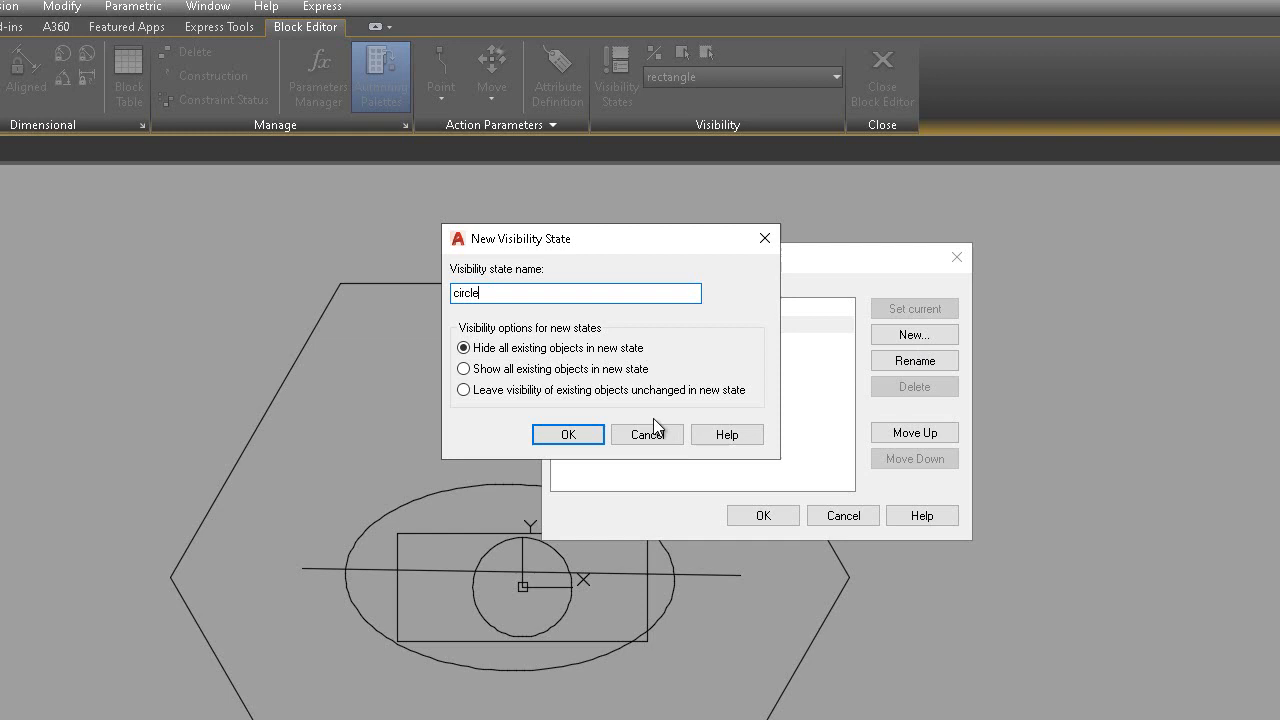
left_click(568, 434)
left_click(914, 335)
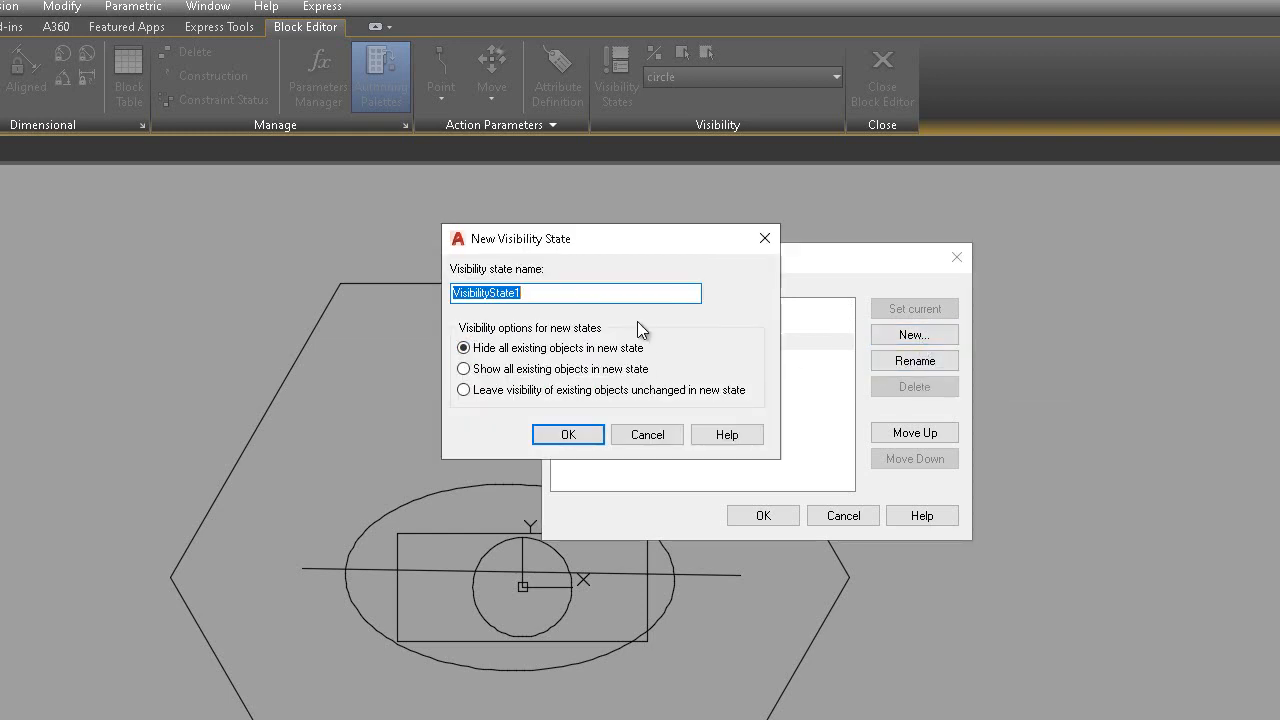
left_click(646, 435)
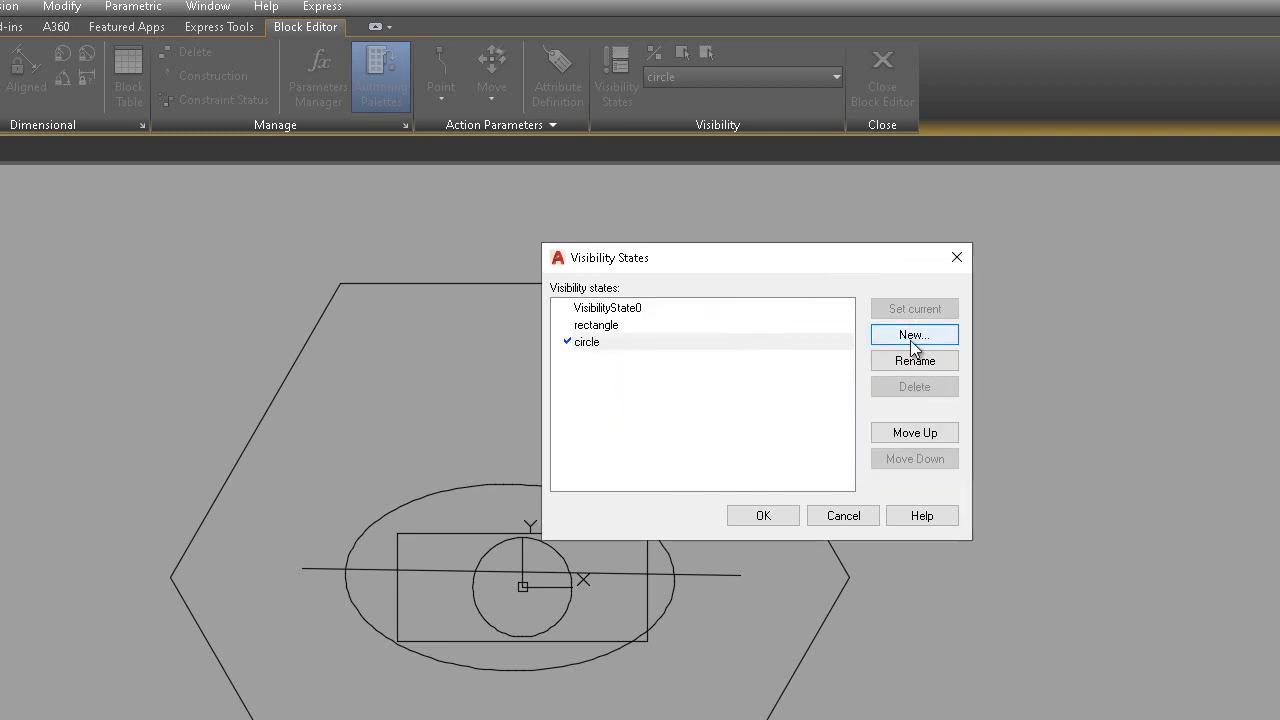
left_click(640, 310)
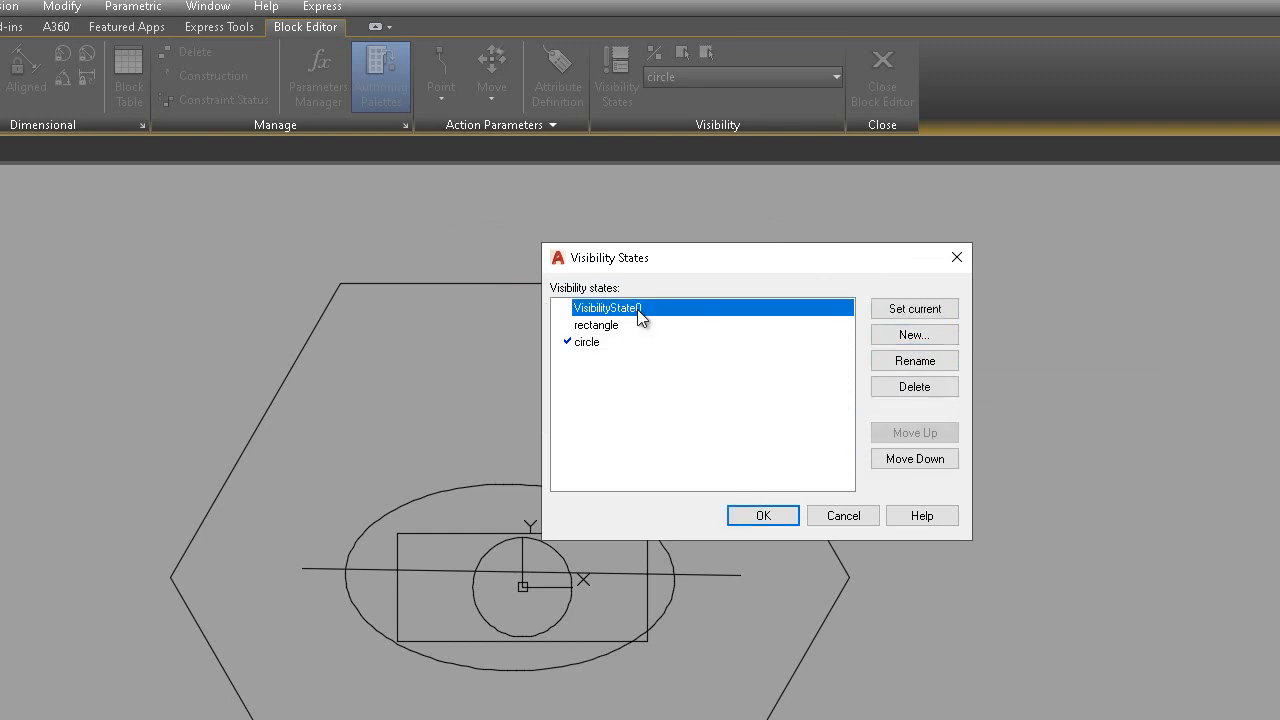
double_click(640, 310)
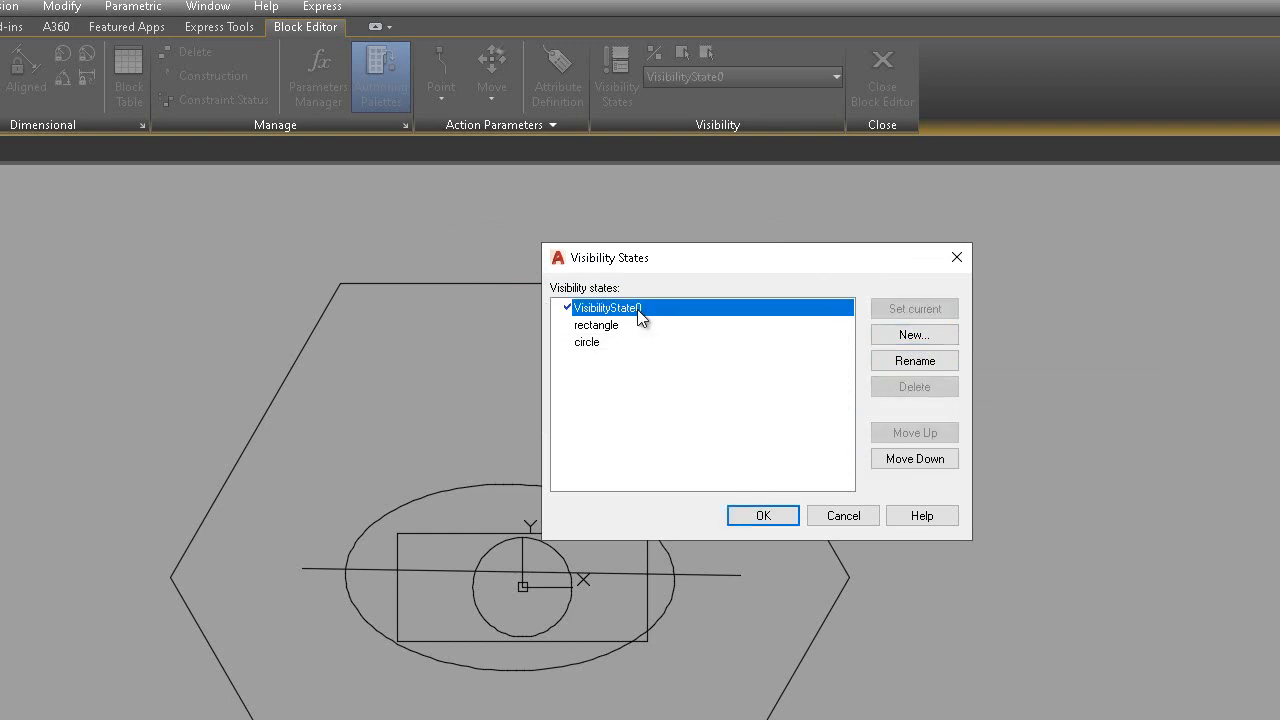
Add visibility states named ellipse, polygon and line
left_click(912, 335)
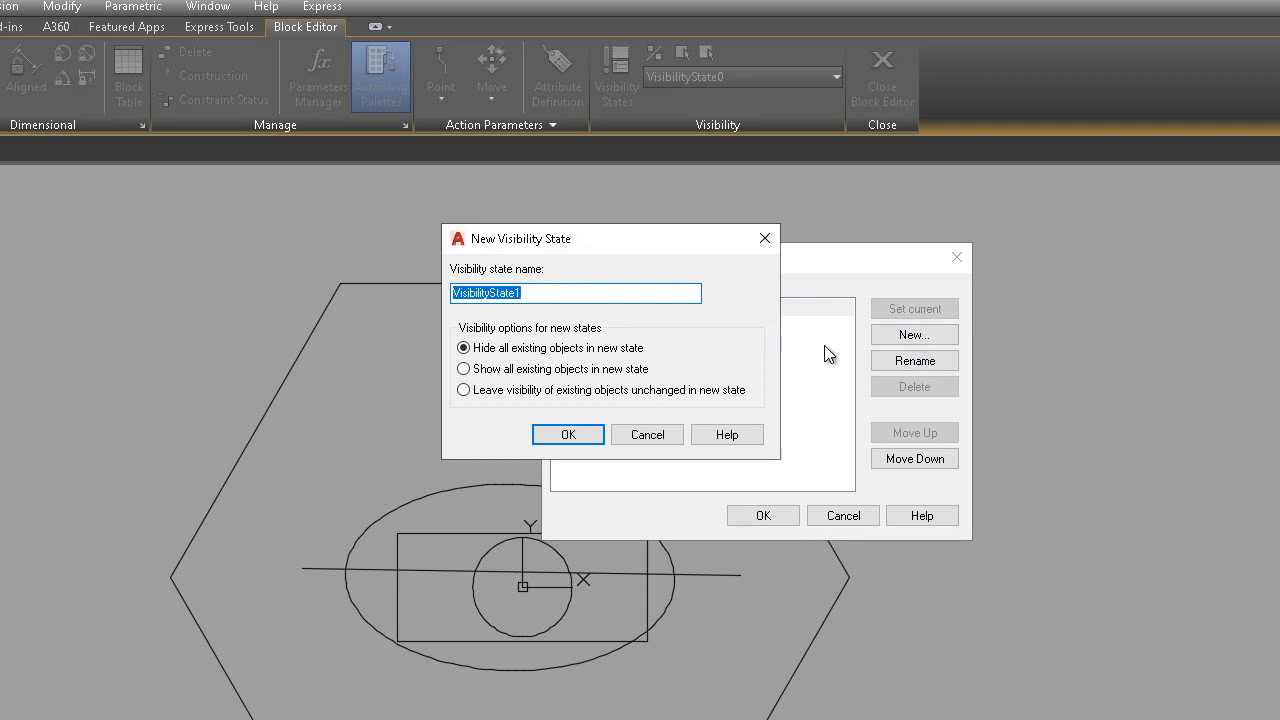
left_click_drag(632, 241, 821, 204)
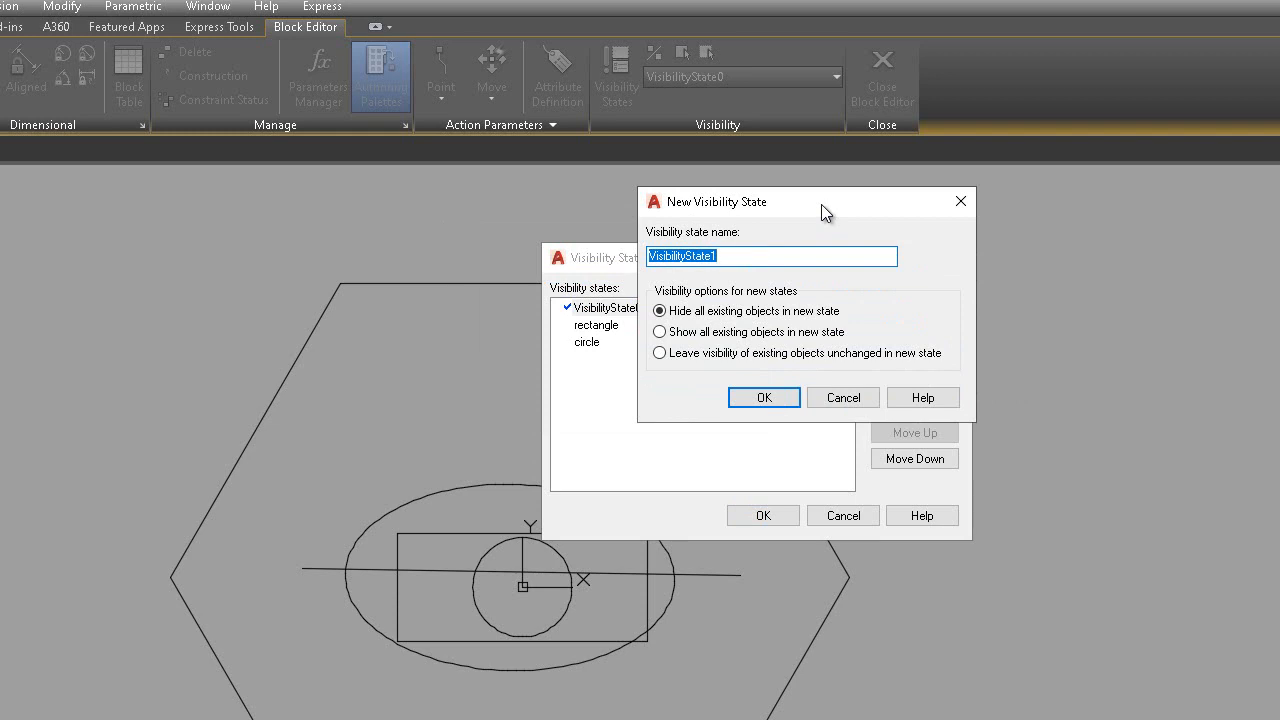
type("ellipse")
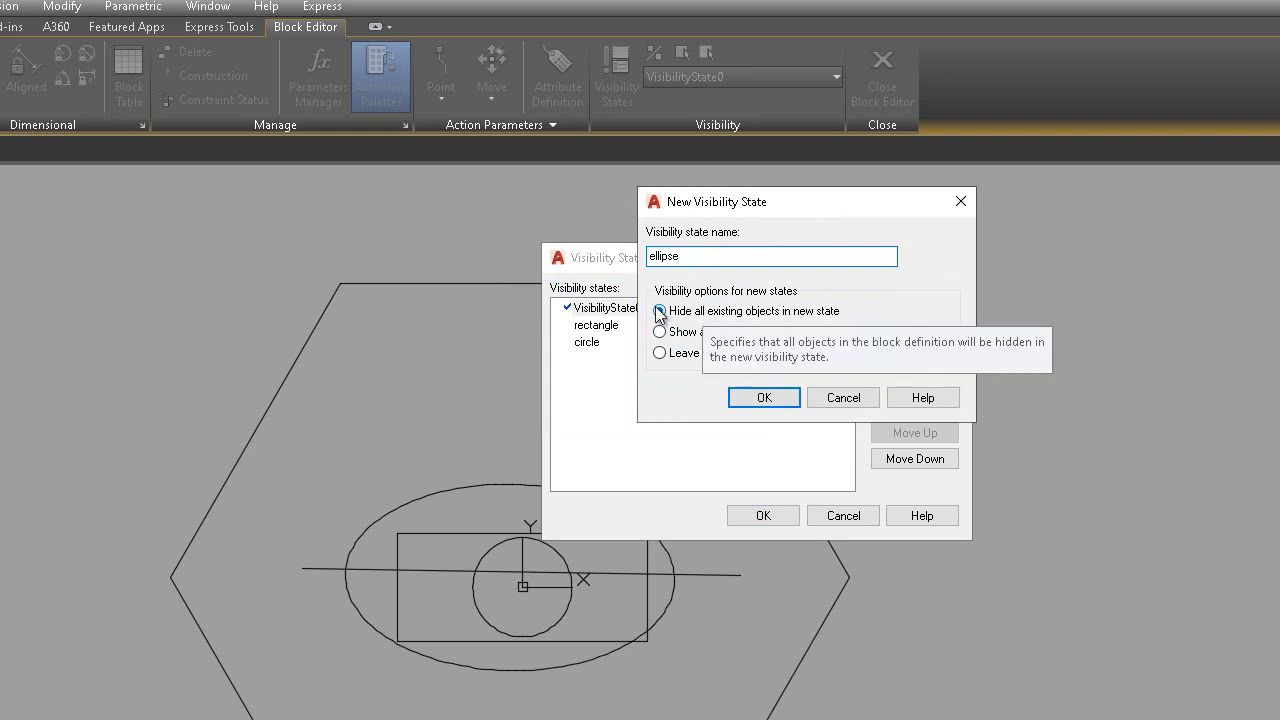
left_click(780, 398)
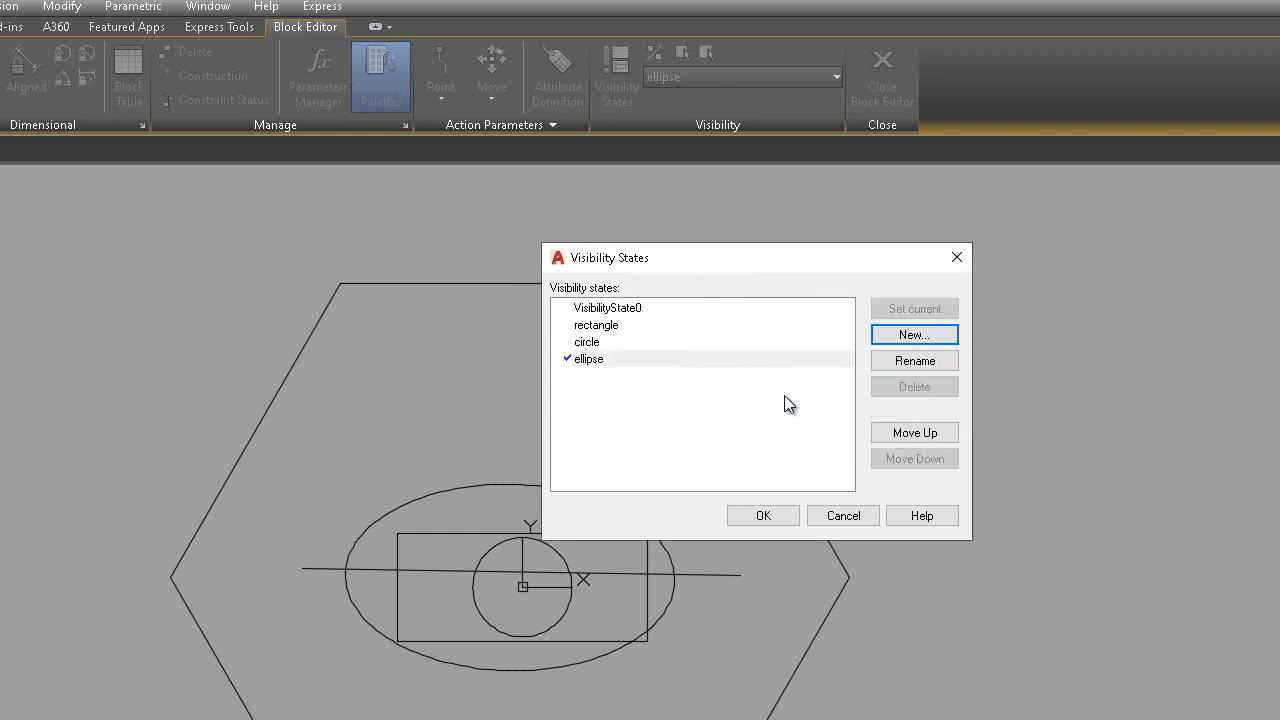
left_click(905, 338)
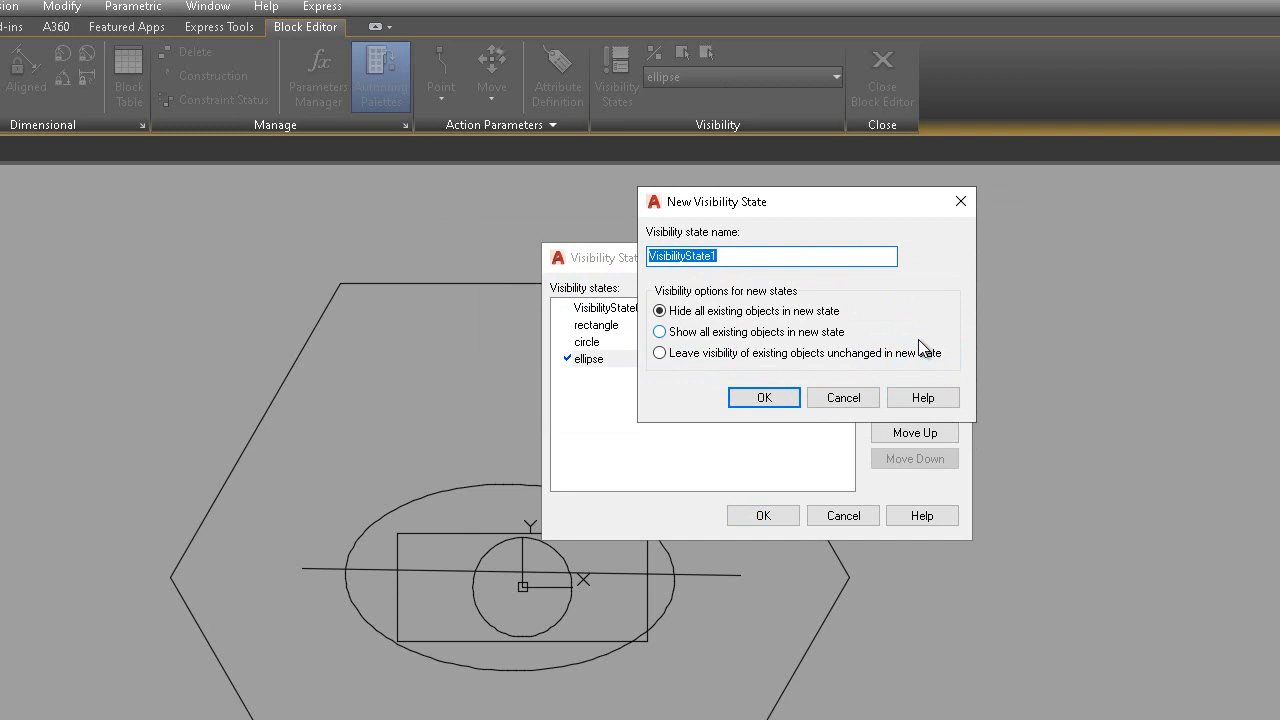
type("polygon")
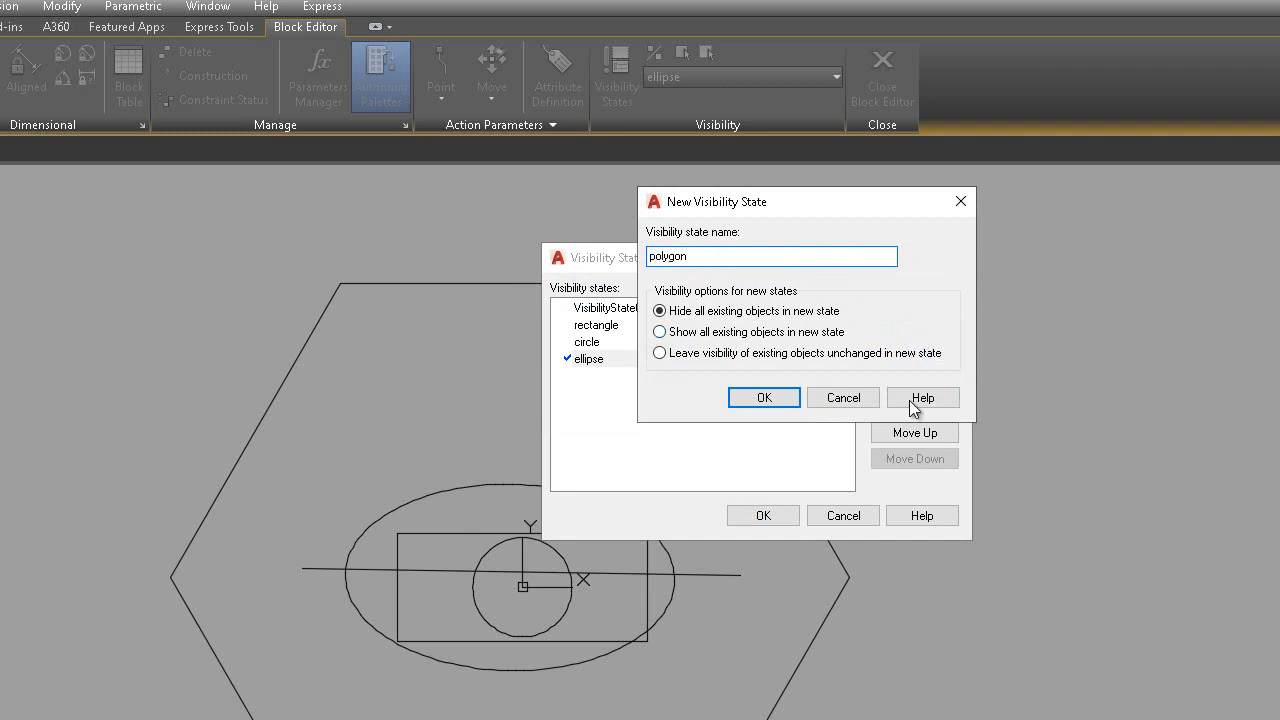
left_click(791, 405)
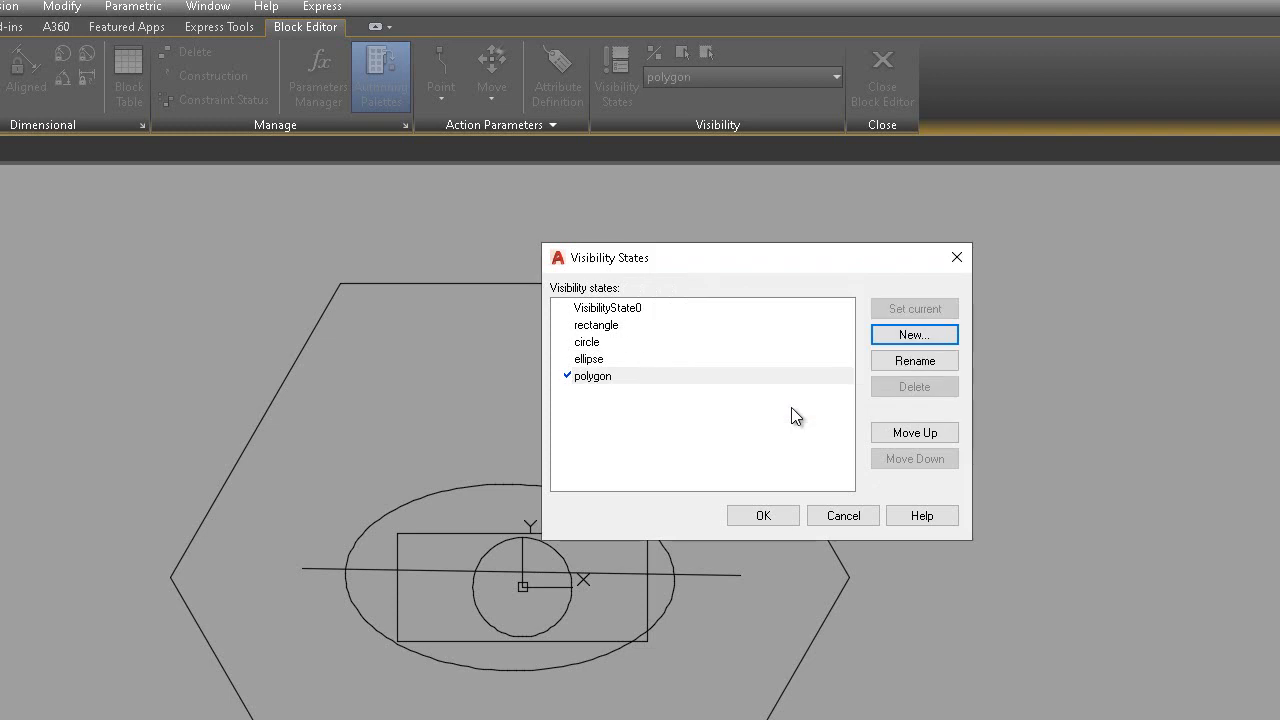
left_click(905, 336)
key("BackSpace")
type("line")
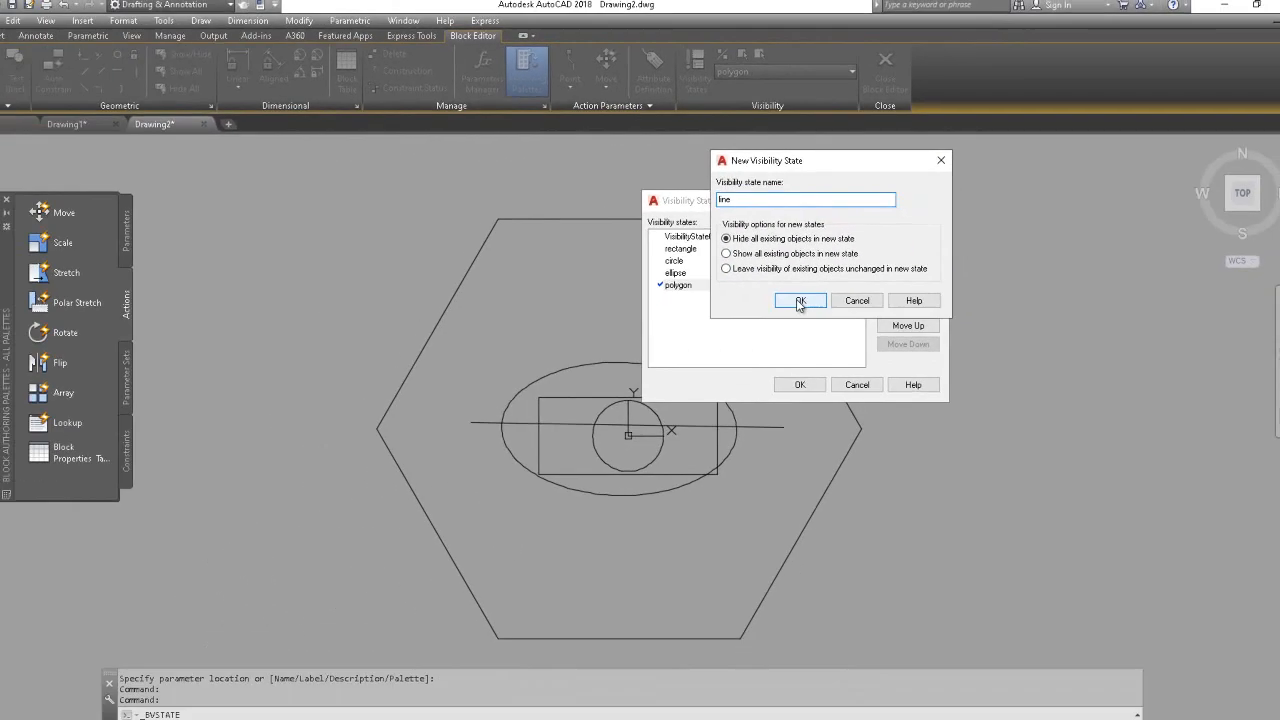
left_click(764, 398)
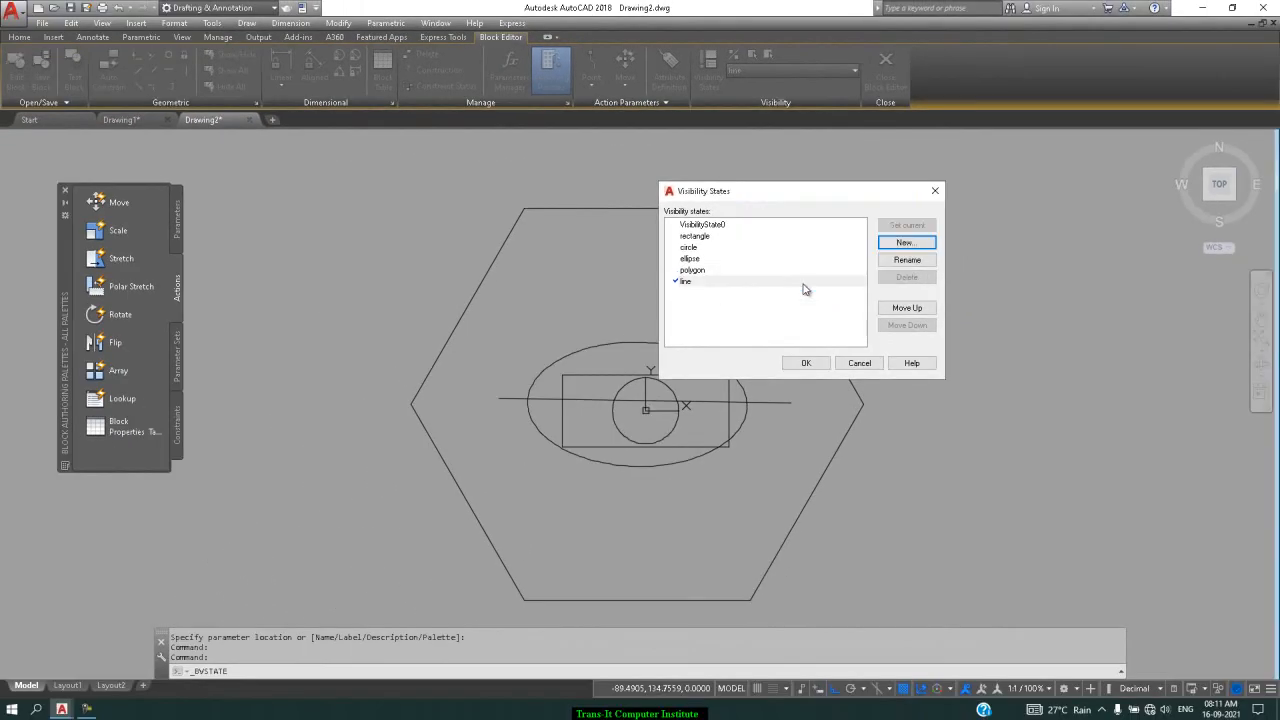
Close the states dialog, make rectangle current, and turn on Visibility Mode (BVMODE 1)
left_click(808, 362)
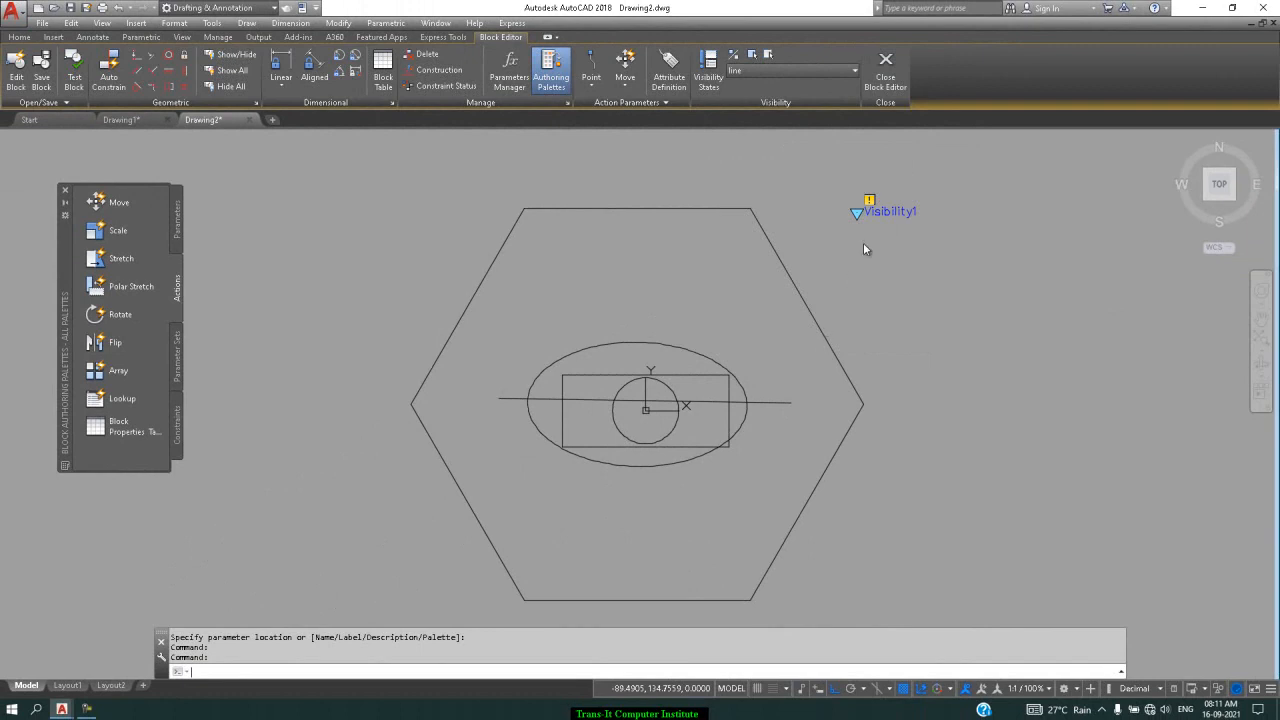
left_click(841, 70)
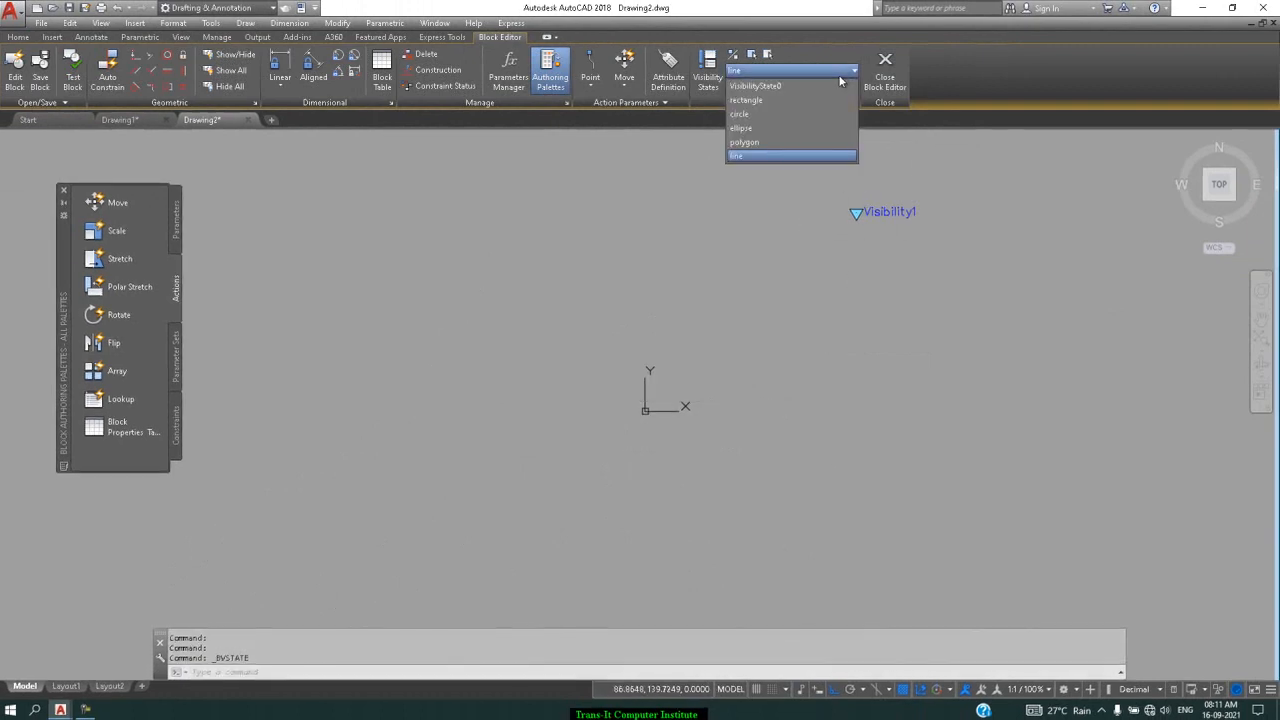
left_click(828, 87)
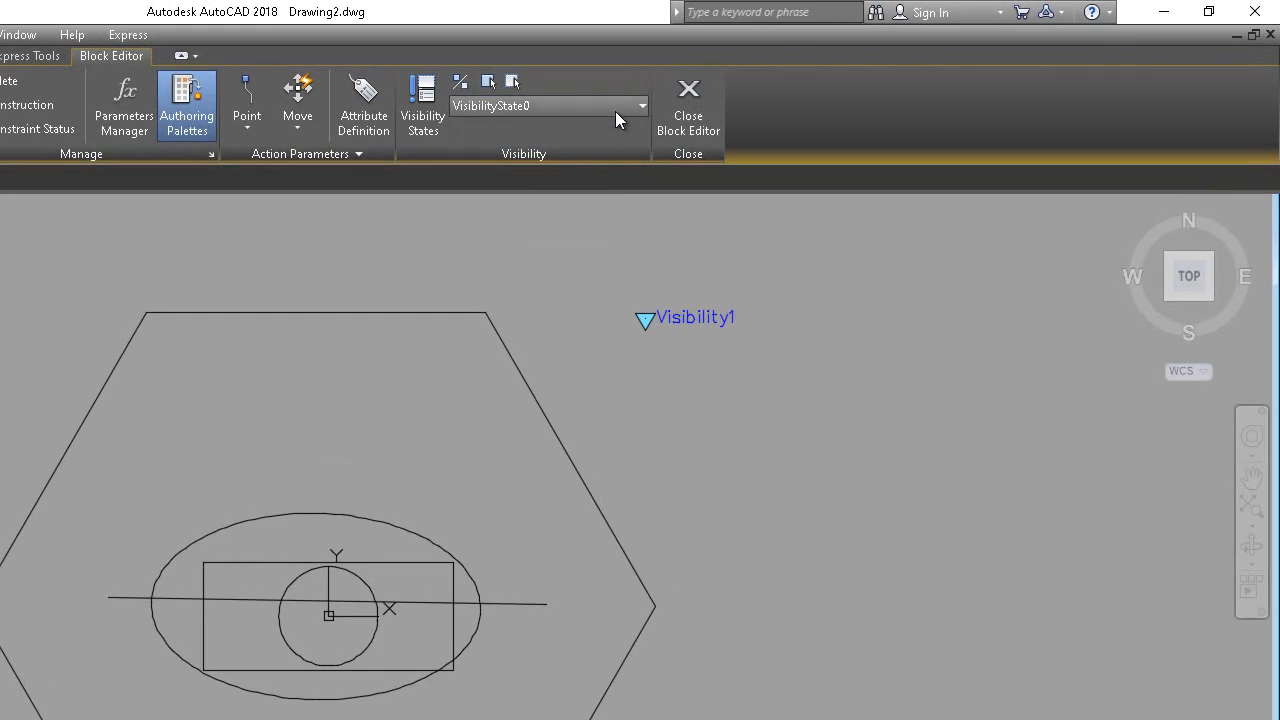
left_click(613, 110)
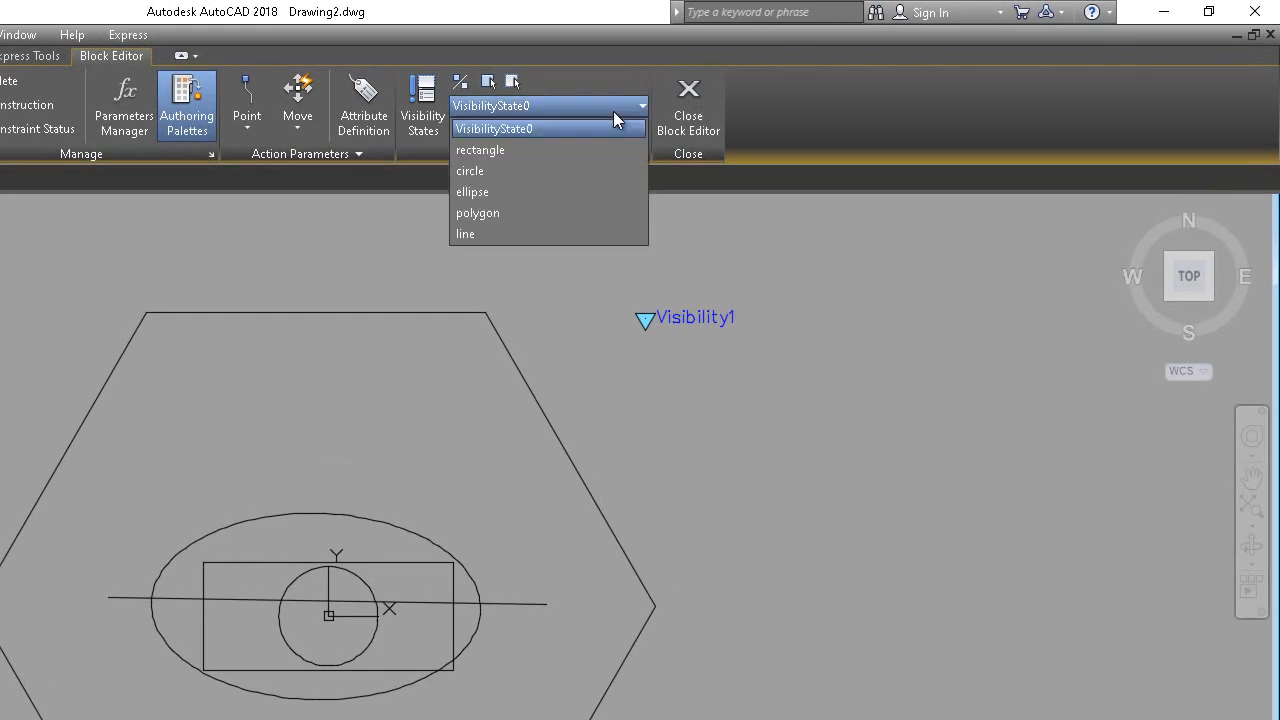
left_click(565, 149)
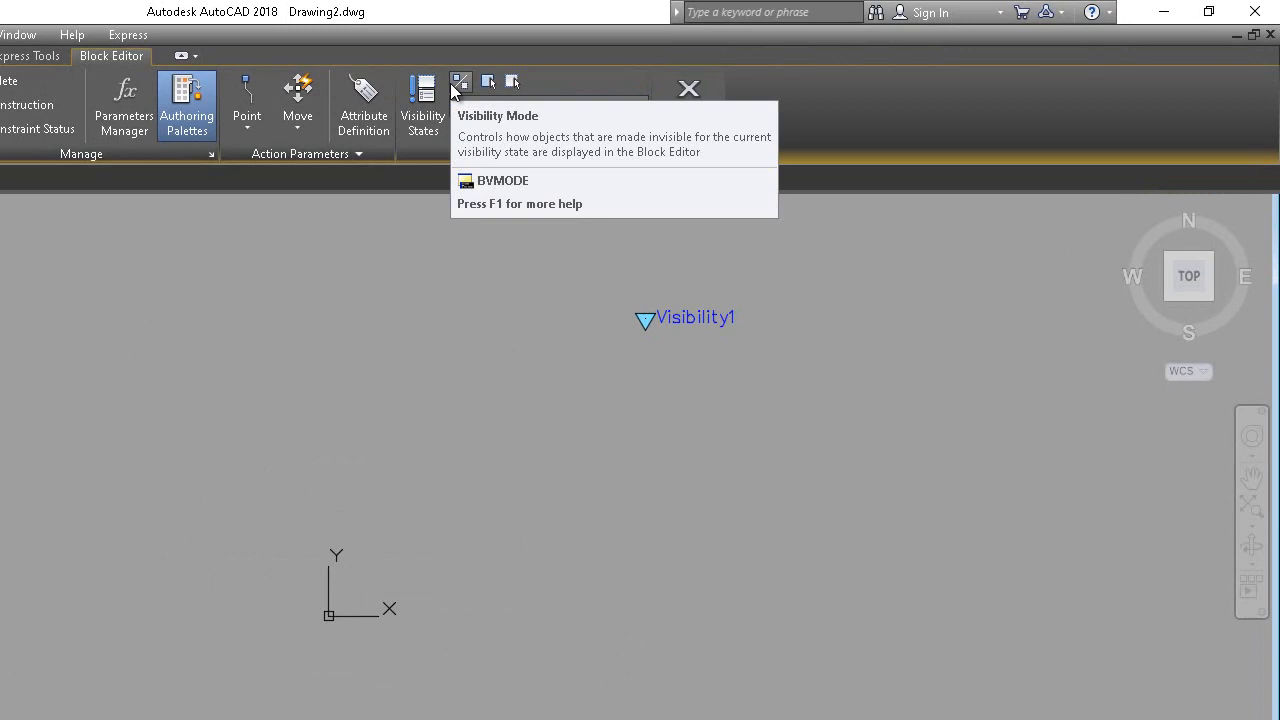
left_click(459, 82)
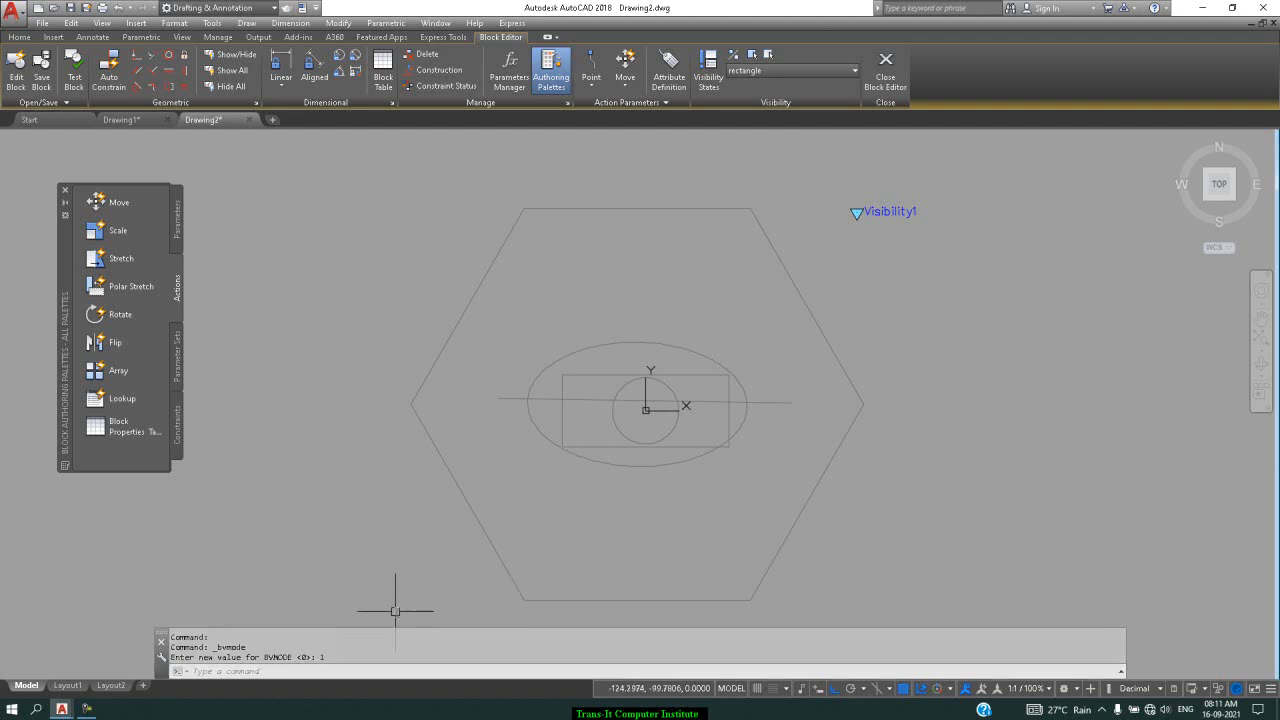
Make the rectangle and then the circle visible in the current visibility state
left_click(757, 55)
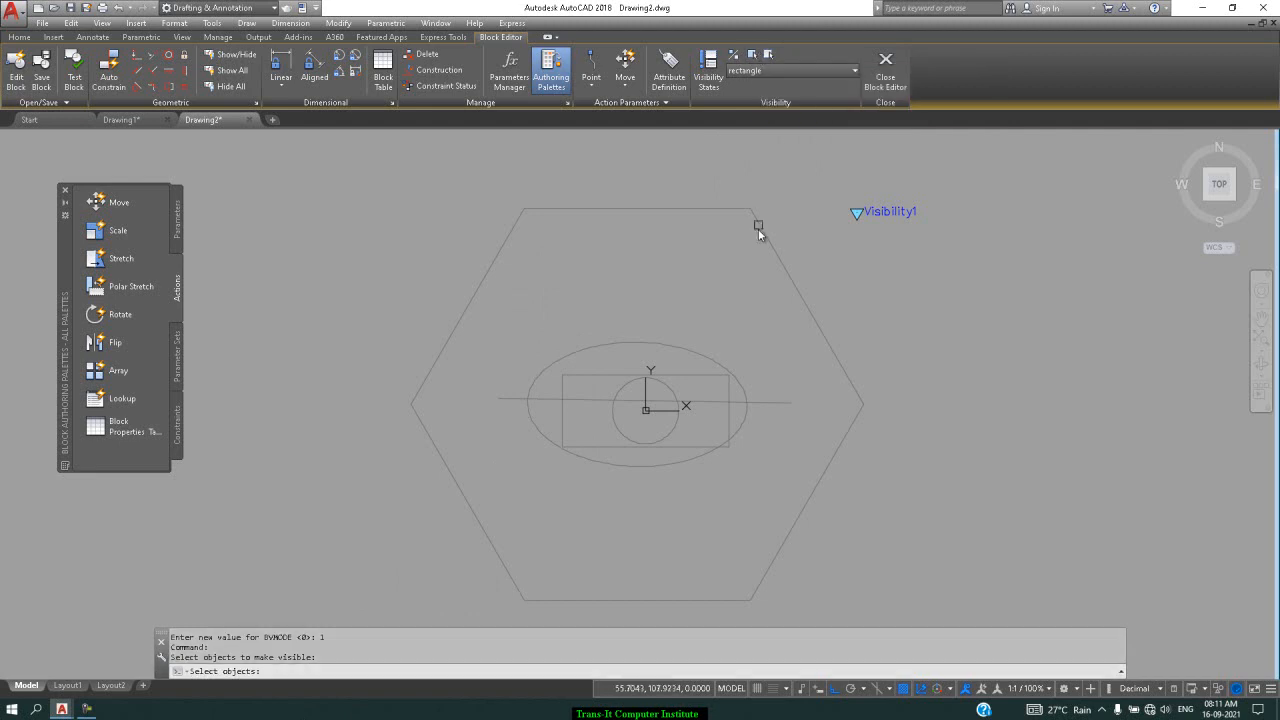
left_click(713, 375)
key("Return")
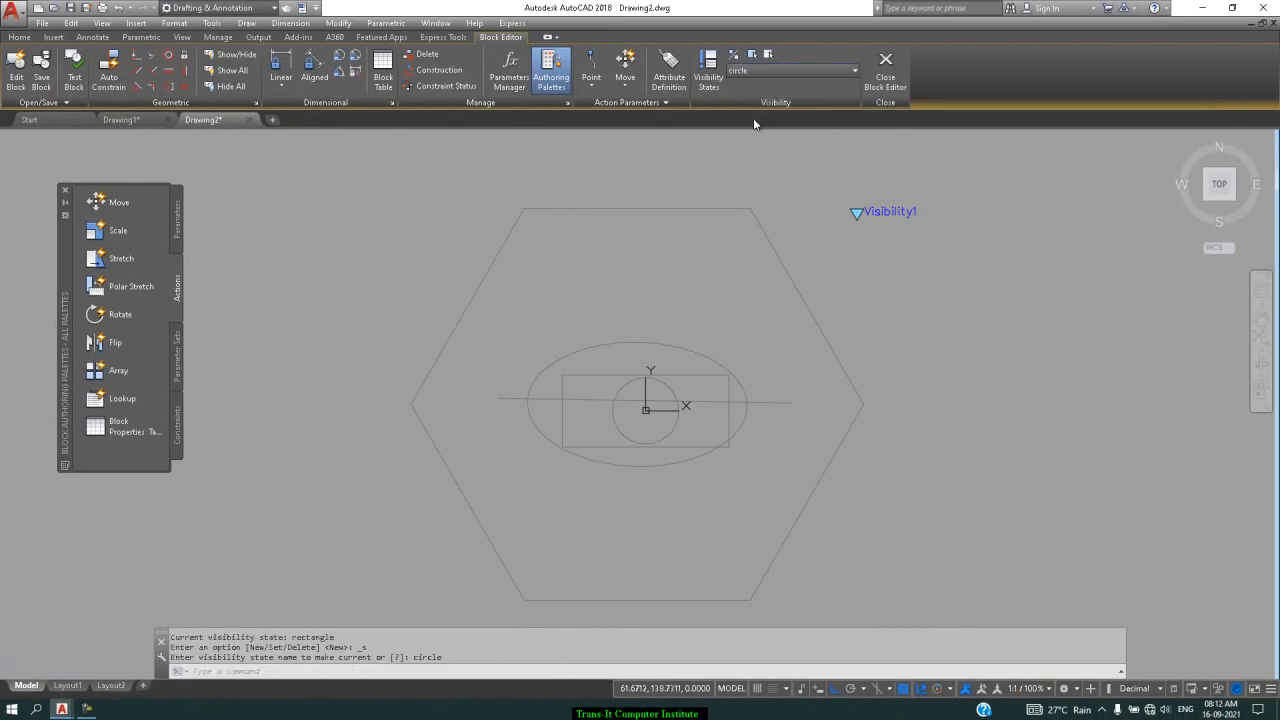
left_click(752, 55)
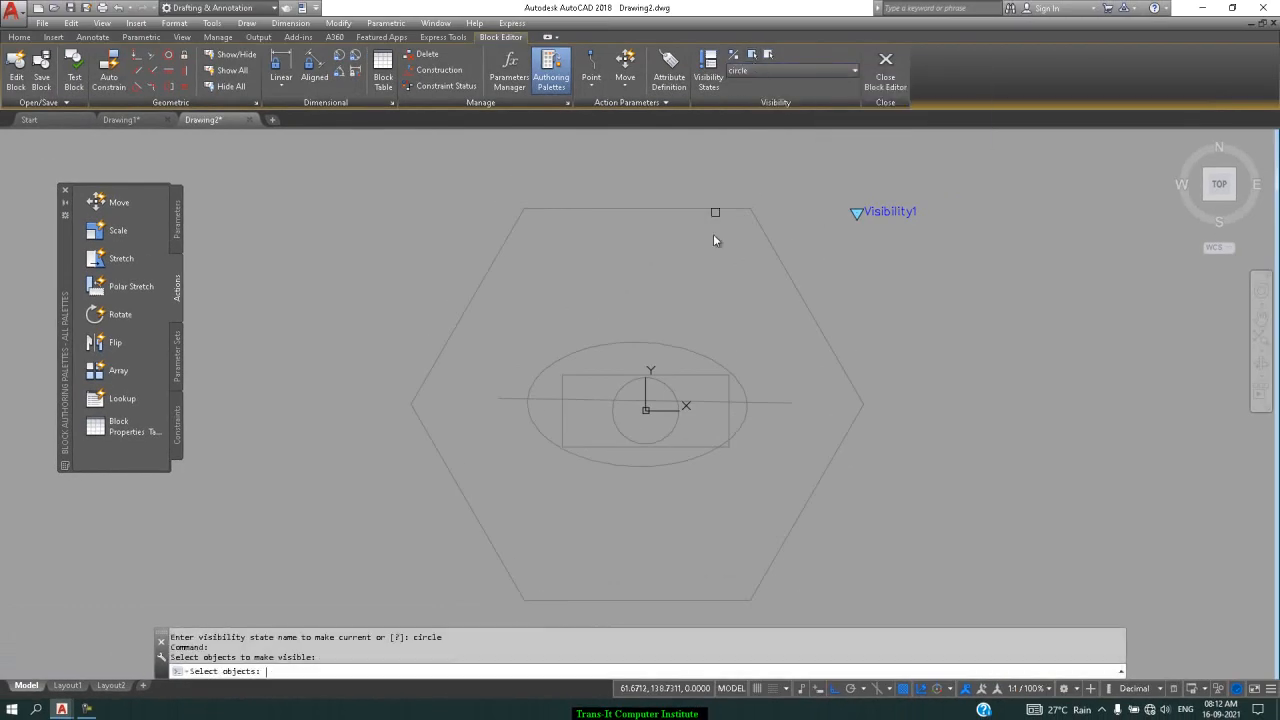
left_click(671, 390)
key("Return")
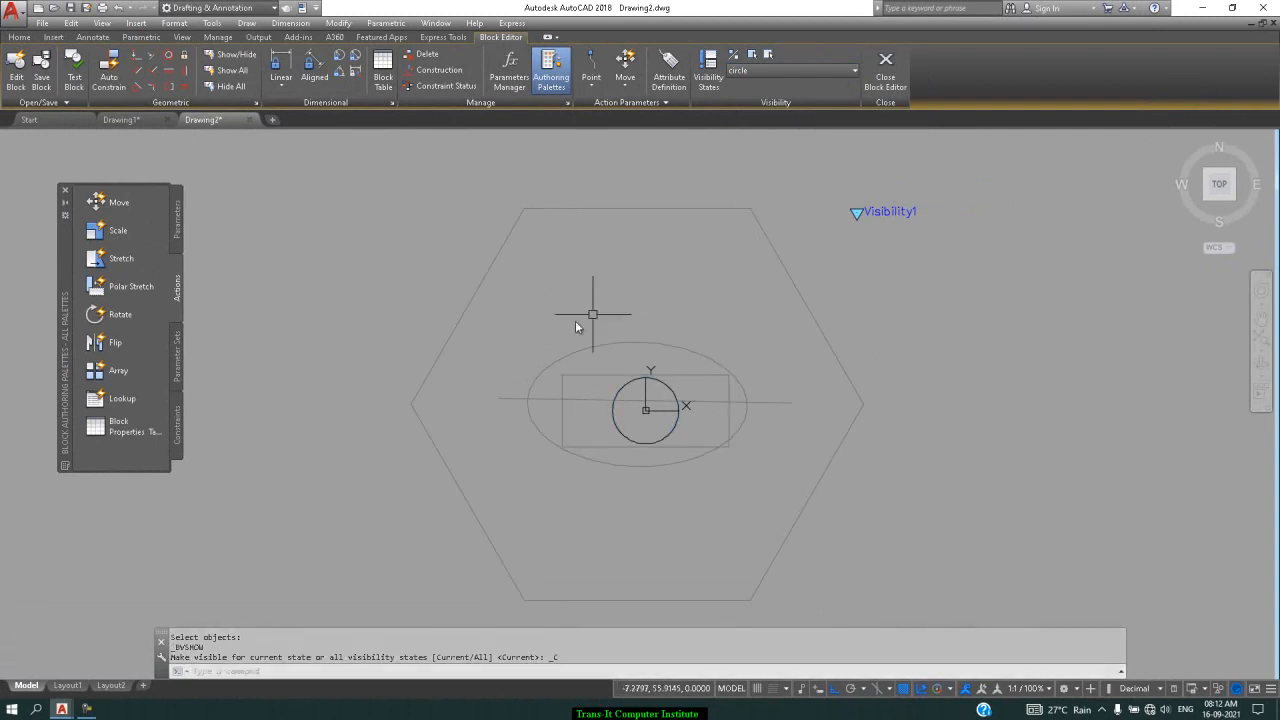
Show the ellipse in the ellipse state and the hexagon in the polygon state
left_click(836, 72)
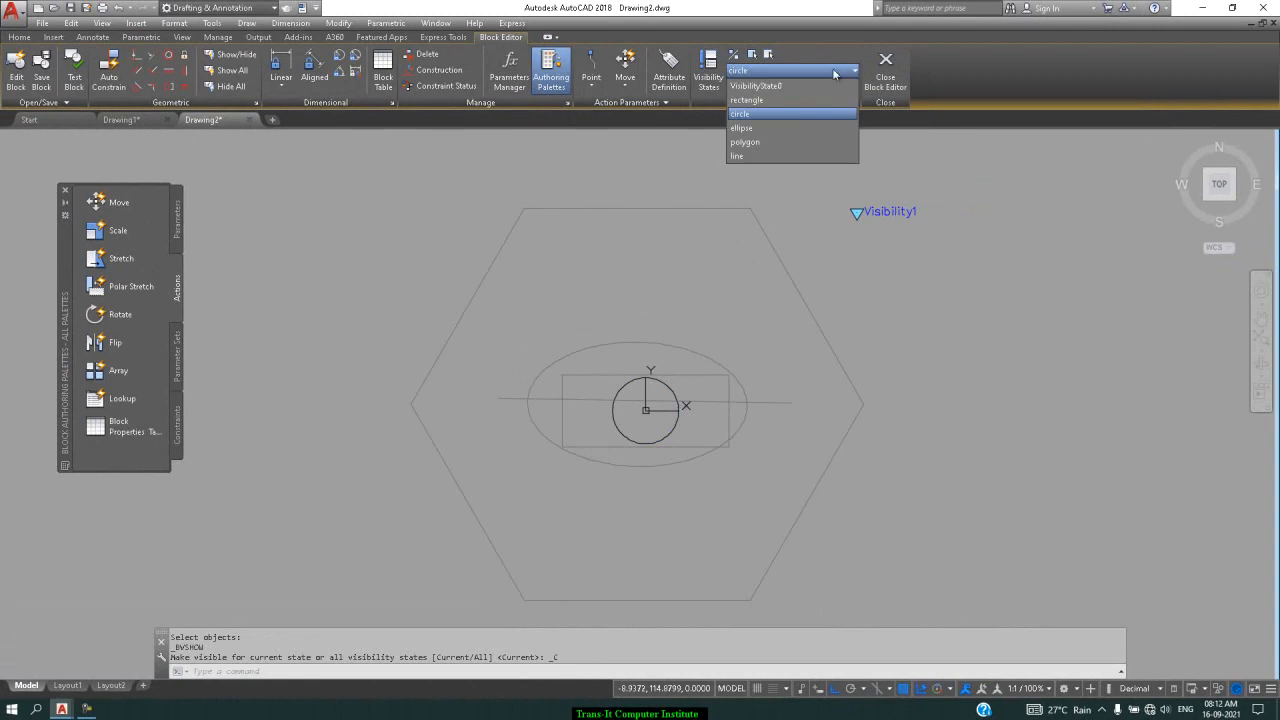
left_click(755, 129)
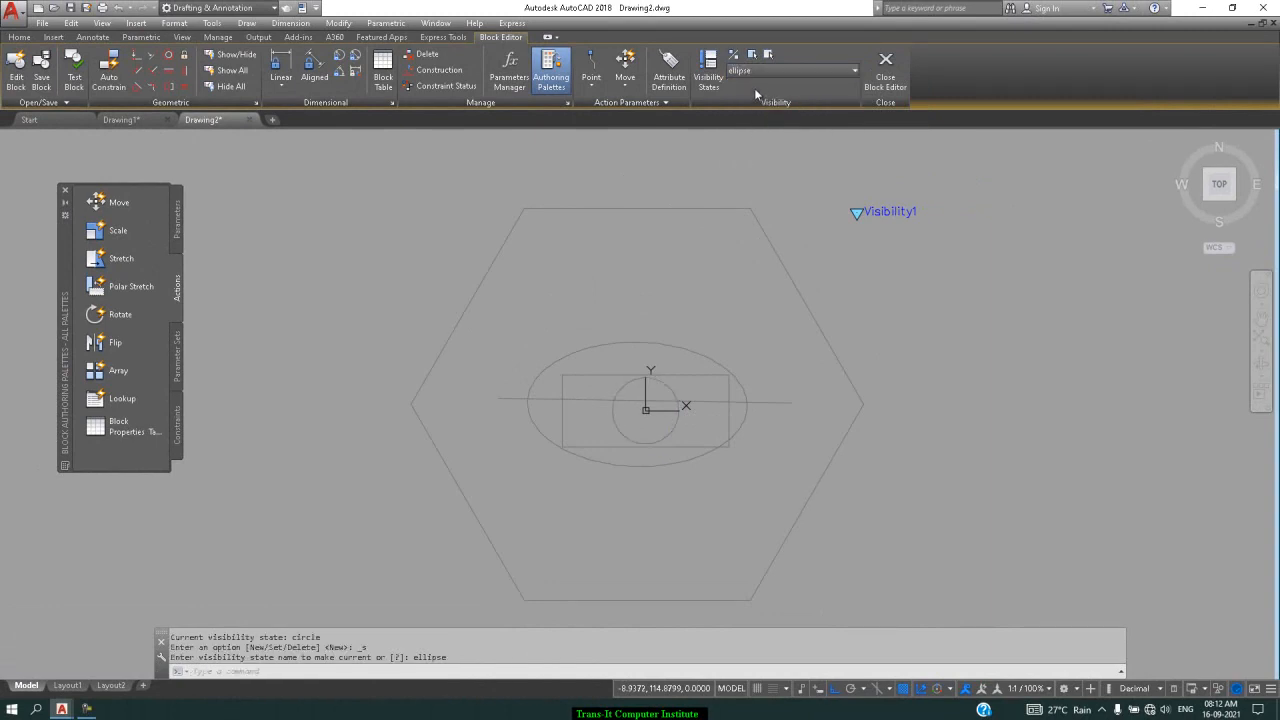
left_click(751, 55)
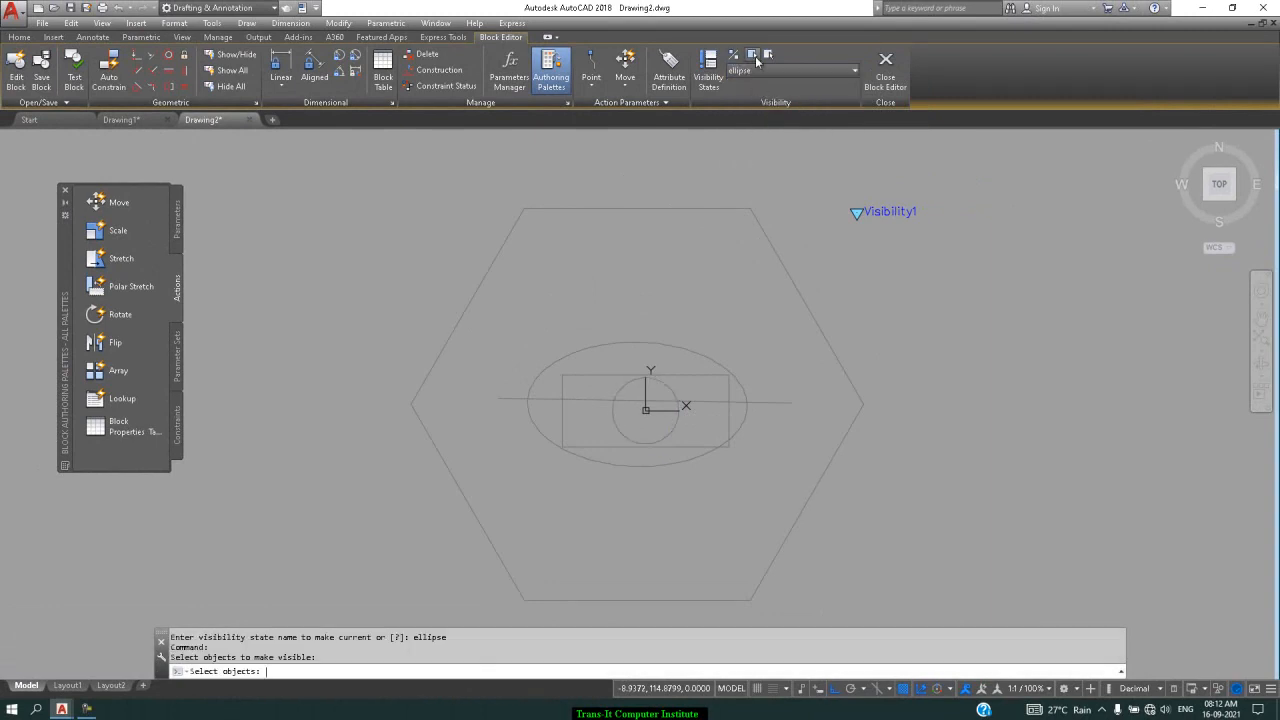
left_click(739, 389)
key("Return")
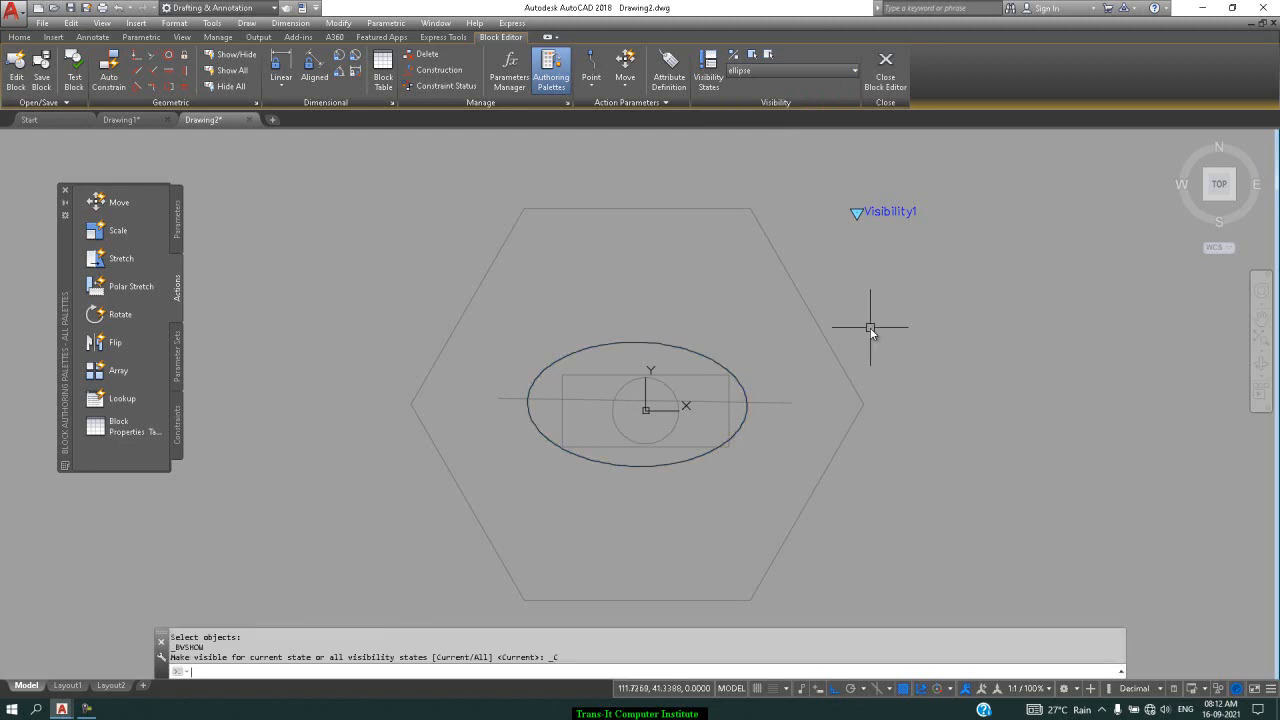
left_click(842, 77)
left_click(760, 142)
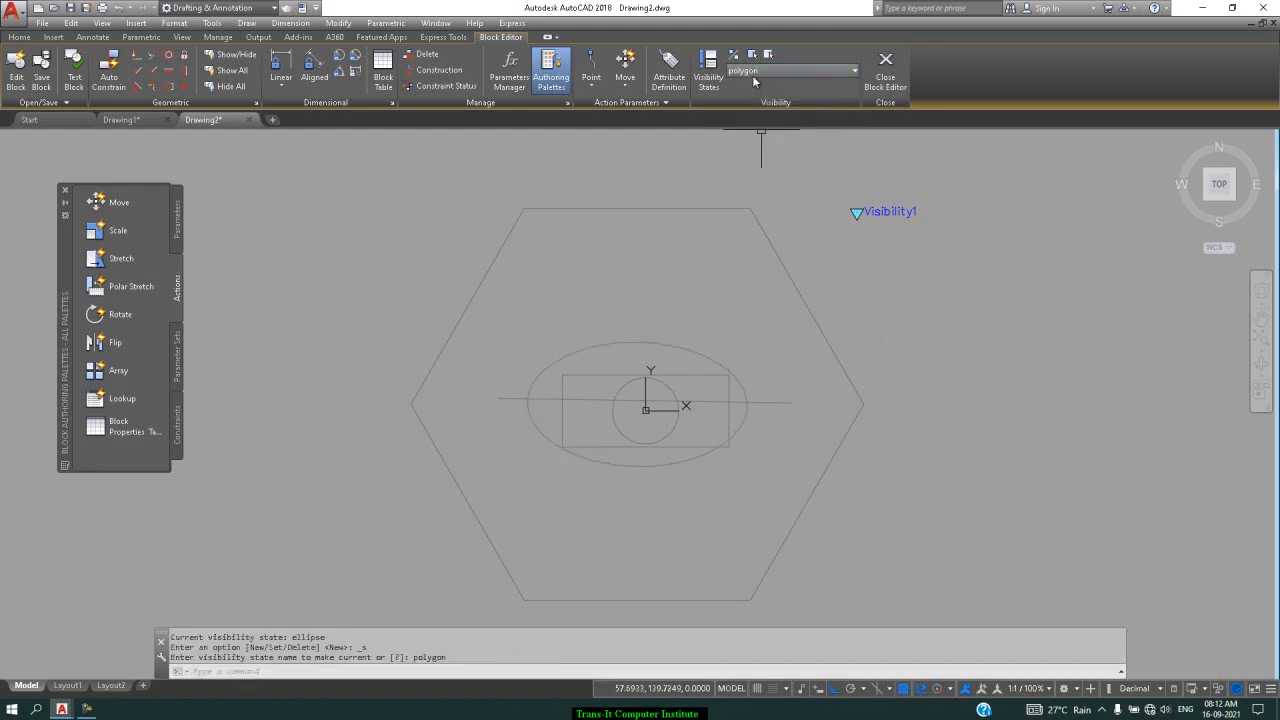
left_click(751, 54)
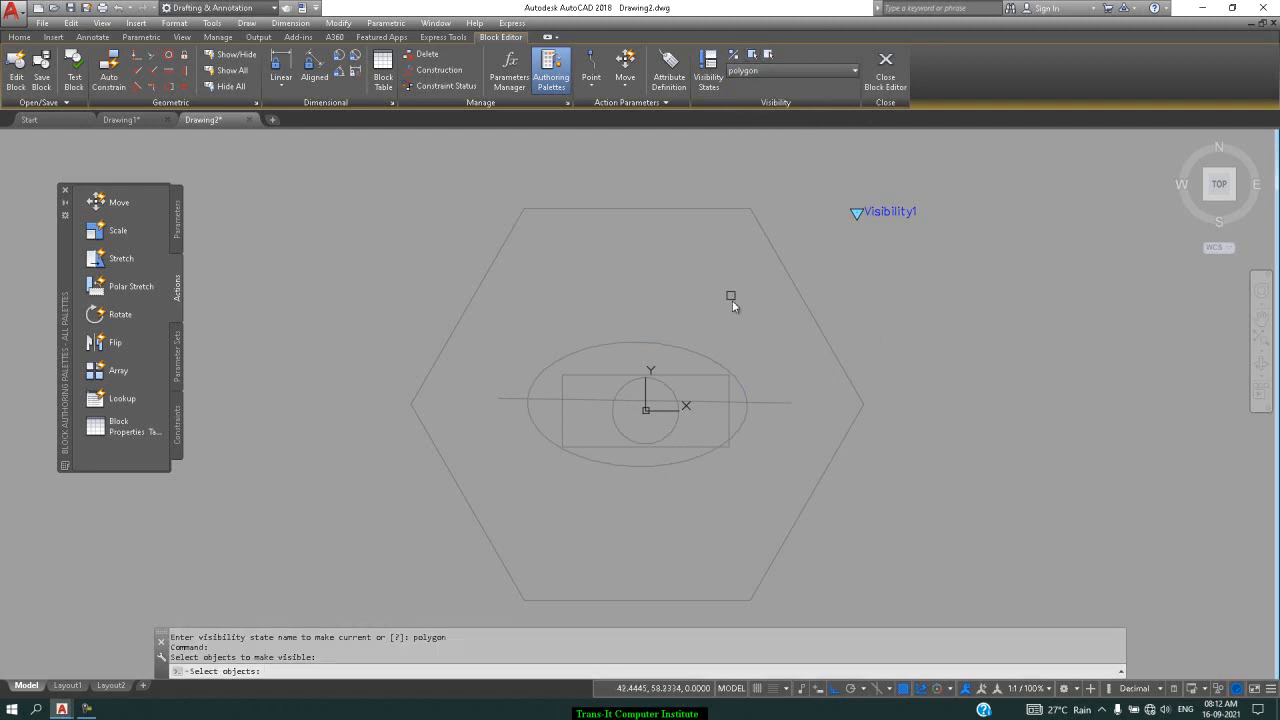
left_click(798, 291)
key("Return")
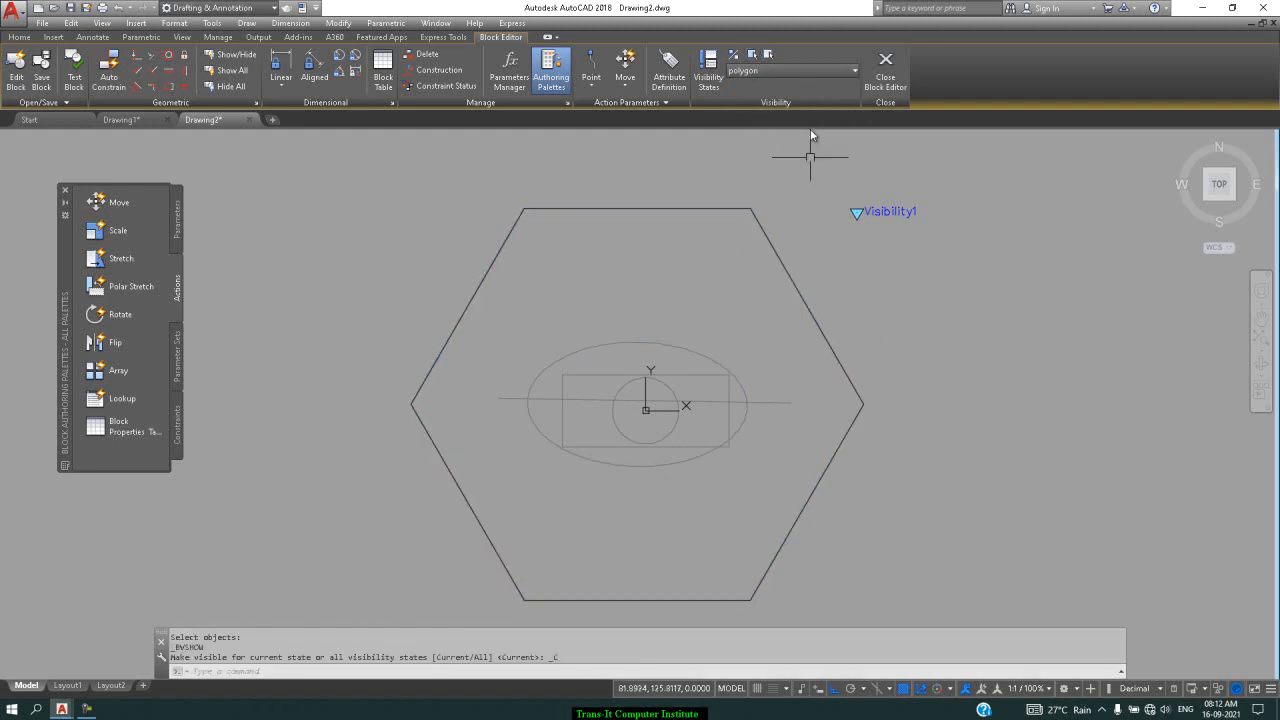
Show the horizontal line in the line state and save the block definition
left_click(814, 72)
left_click(758, 156)
left_click(754, 57)
left_click(767, 404)
key("Return")
key("Return")
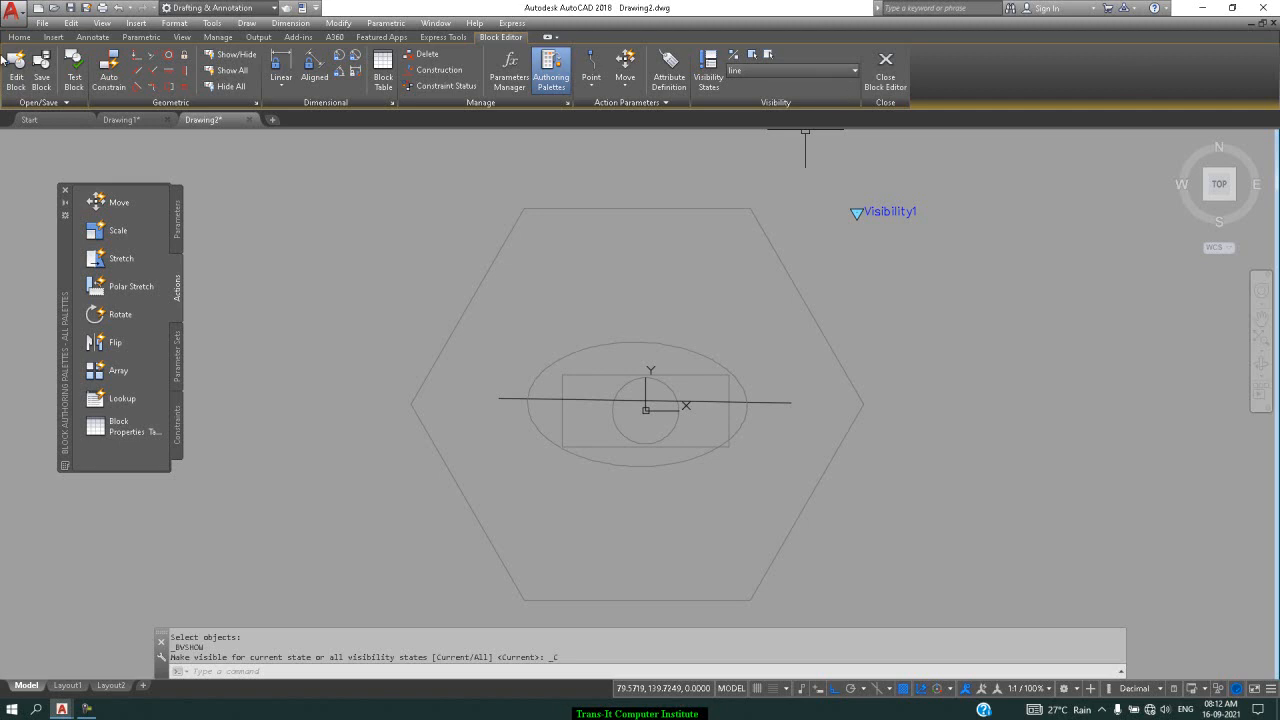
left_click(41, 70)
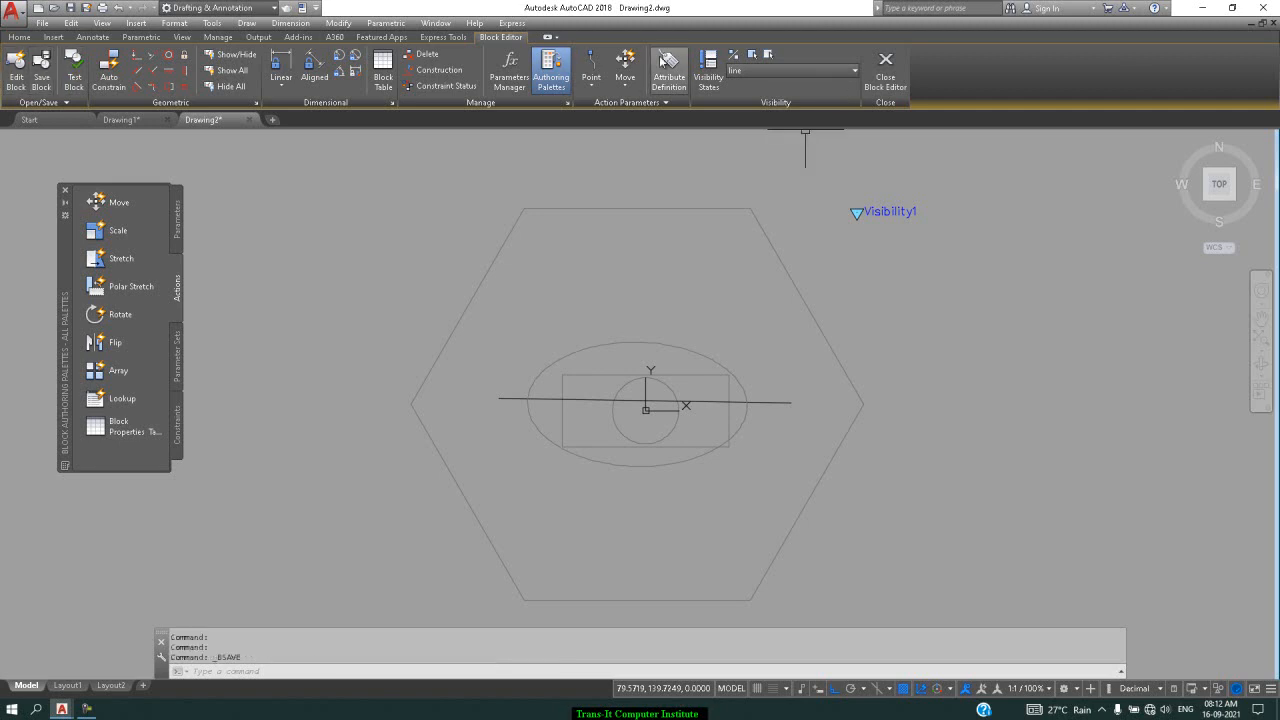
Close the Block Editor and reopen the visibility block for editing with BE
left_click(885, 70)
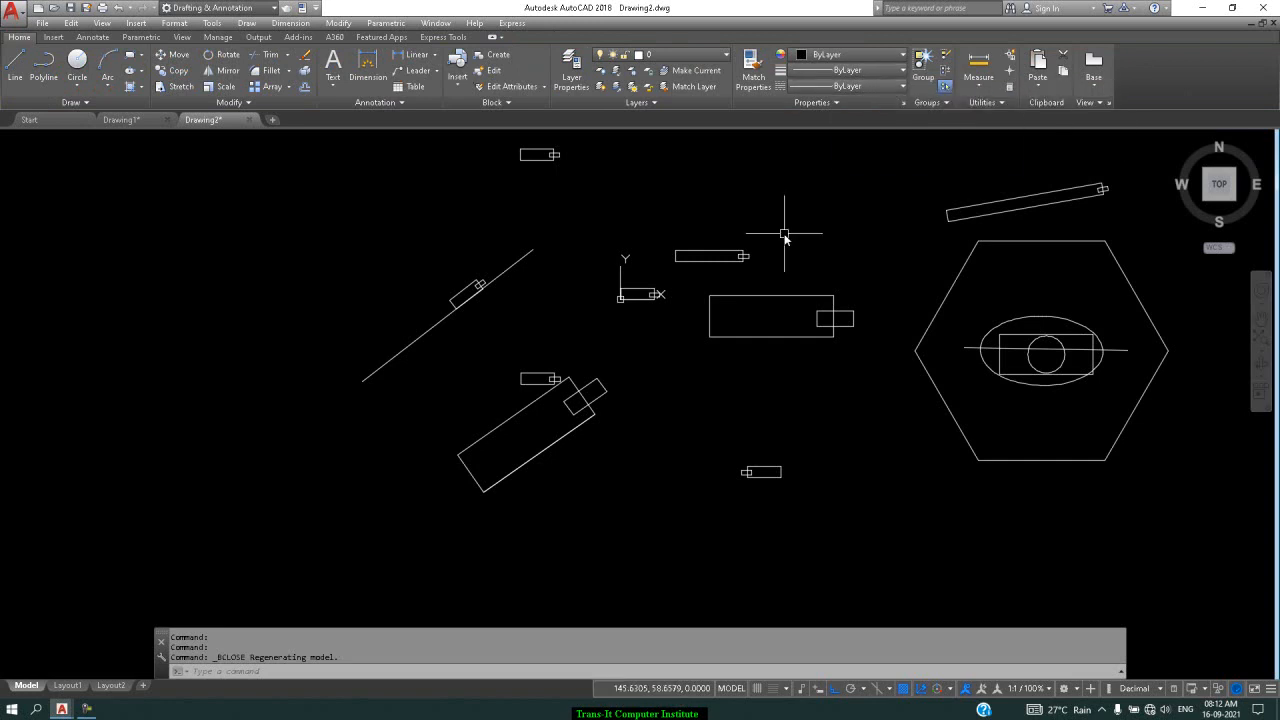
type("e")
key("Return")
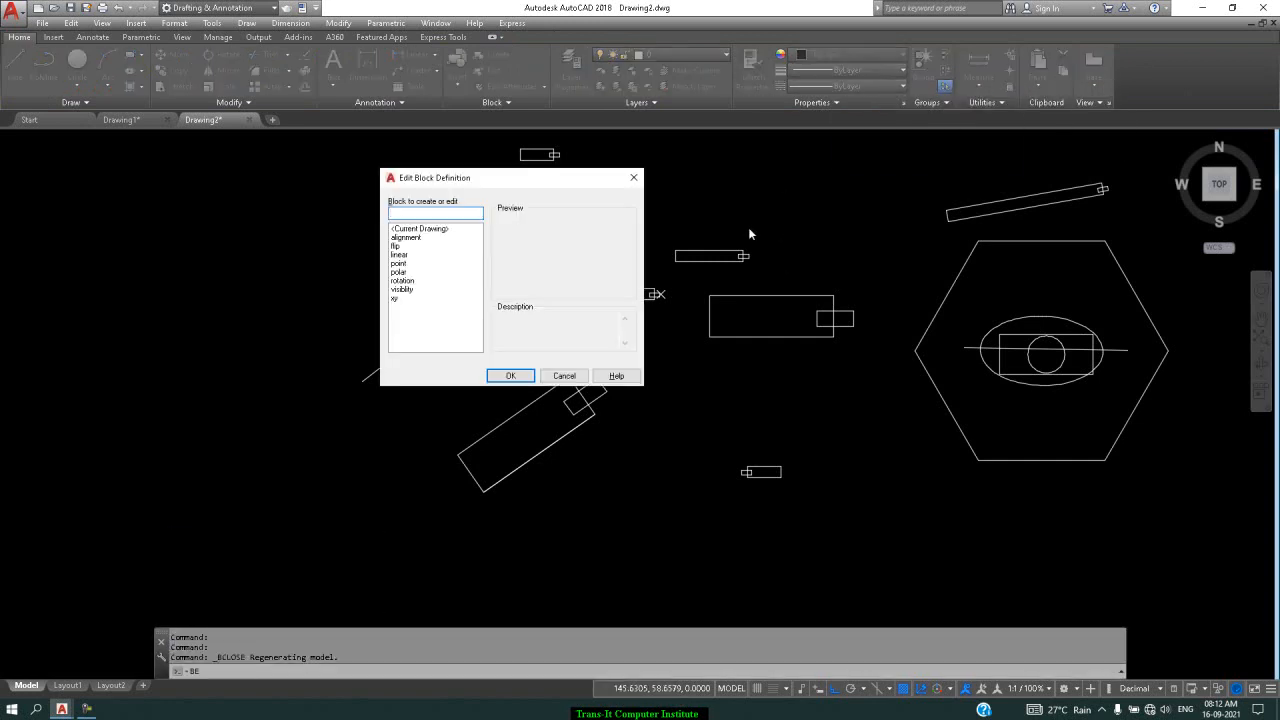
left_click(415, 289)
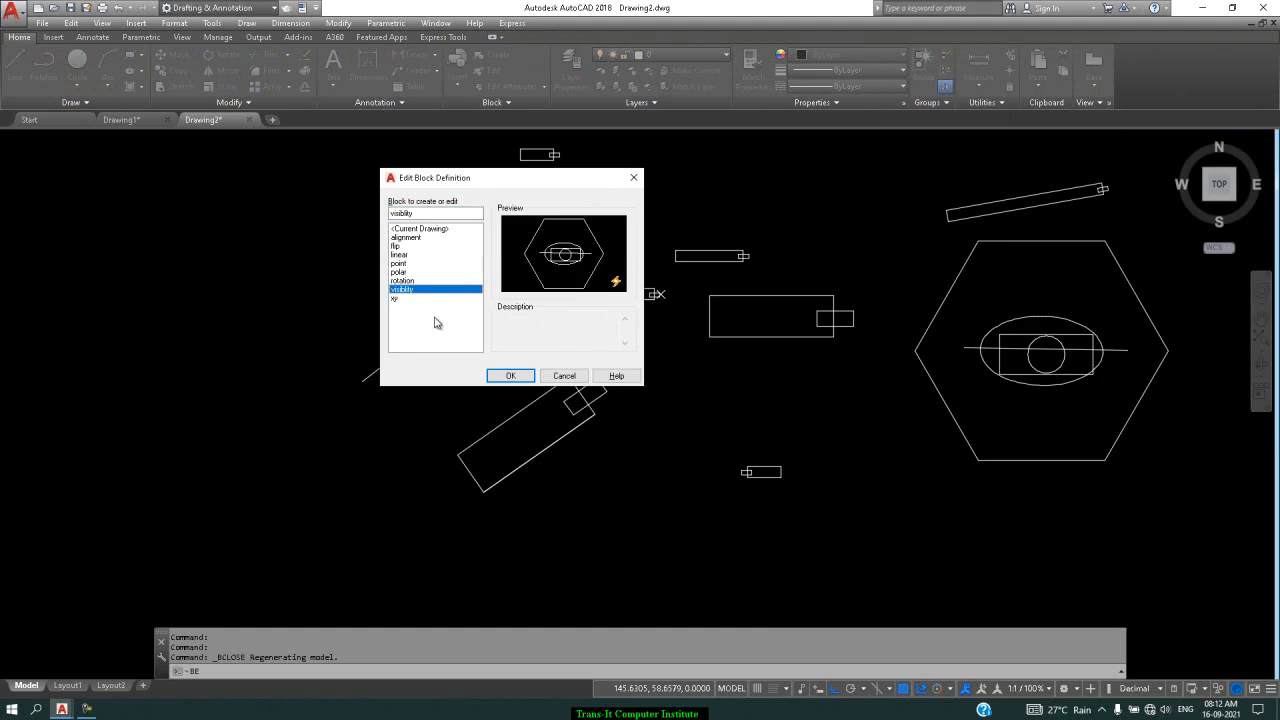
left_click(510, 375)
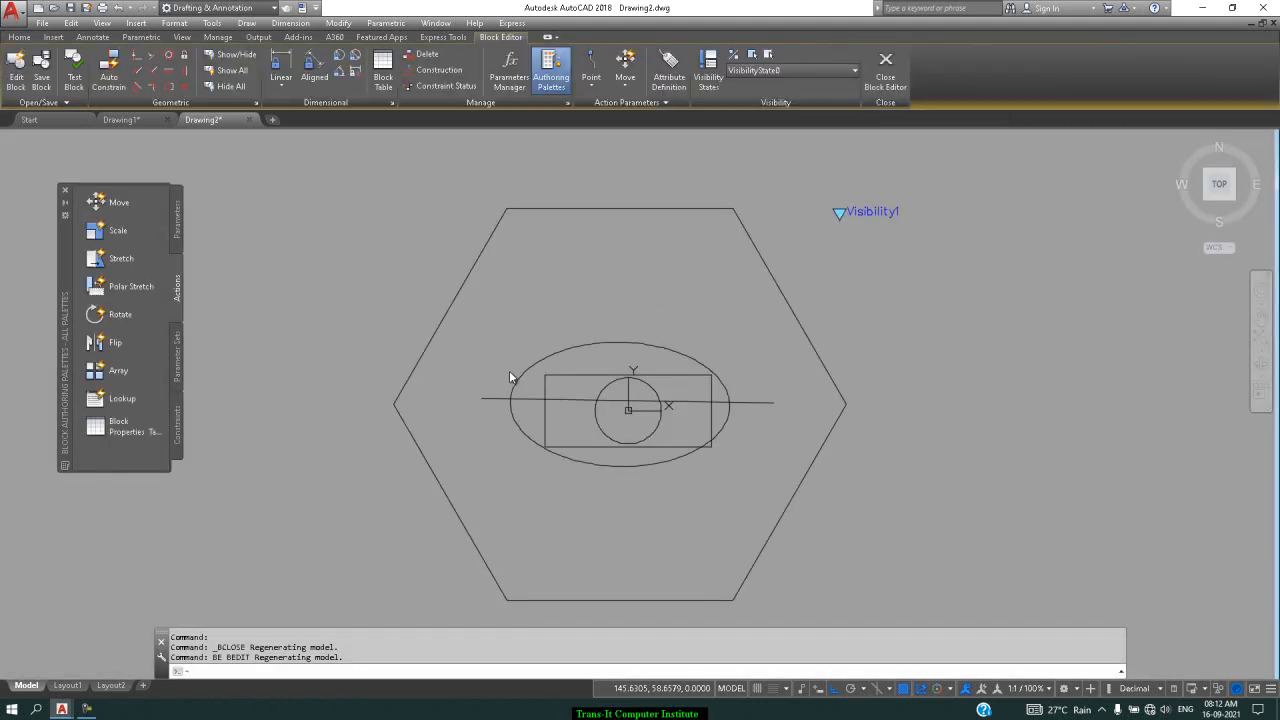
Make circle the current visibility state
left_click(812, 71)
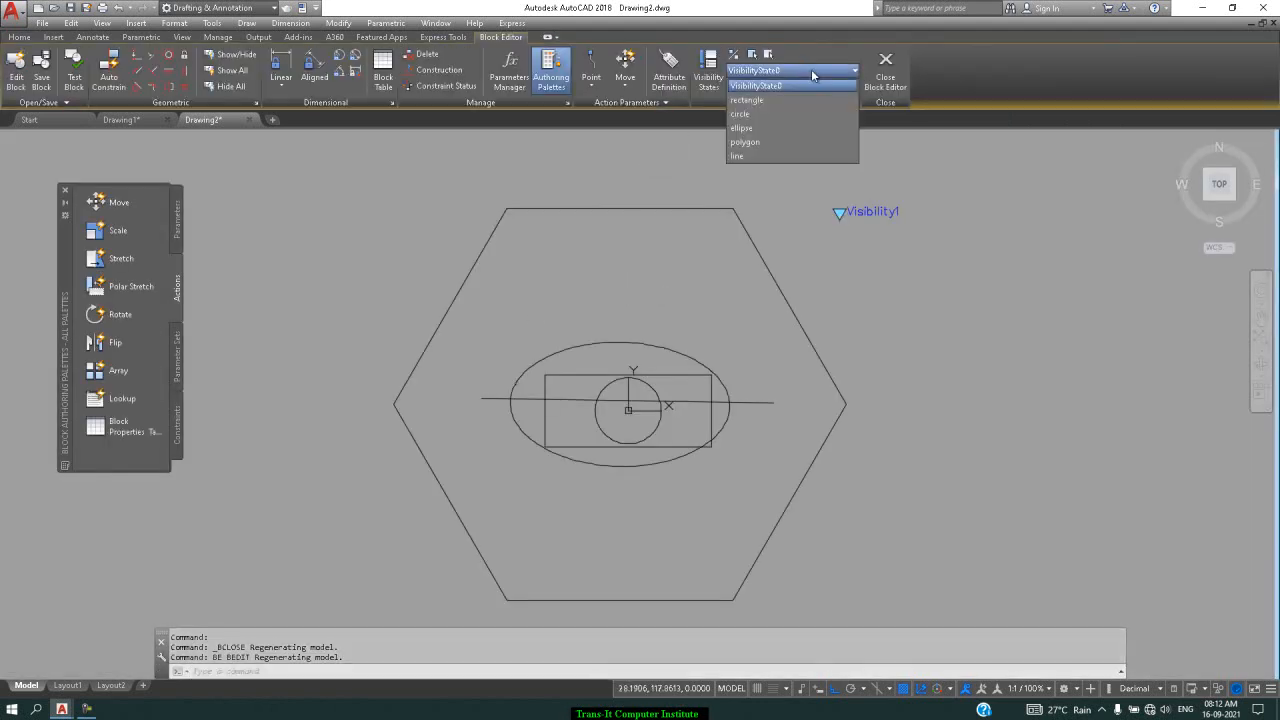
left_click(871, 178)
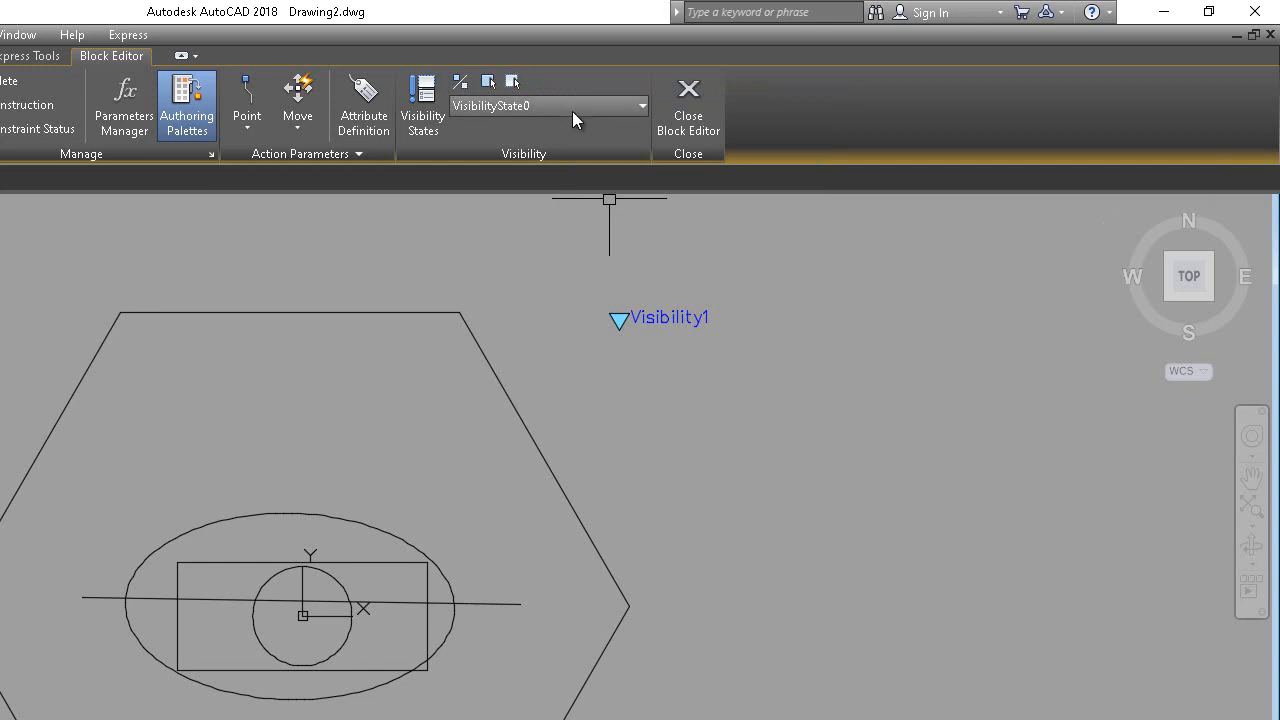
left_click(572, 110)
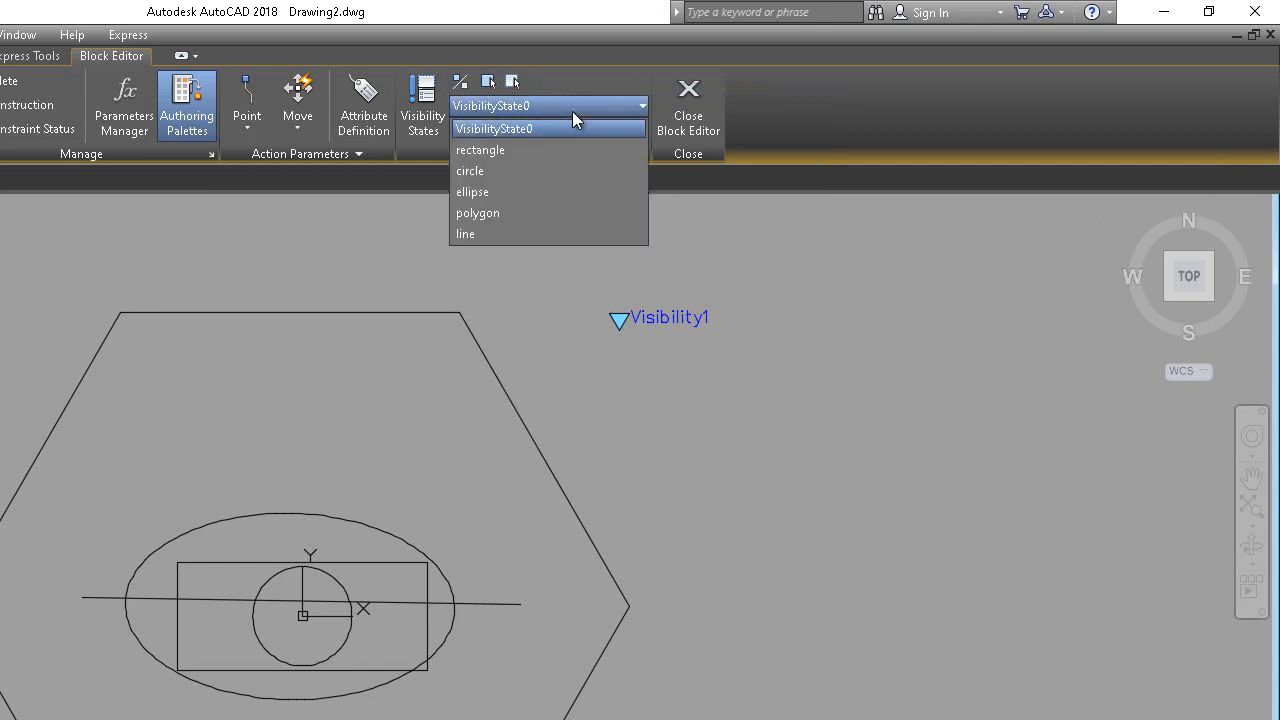
left_click(537, 169)
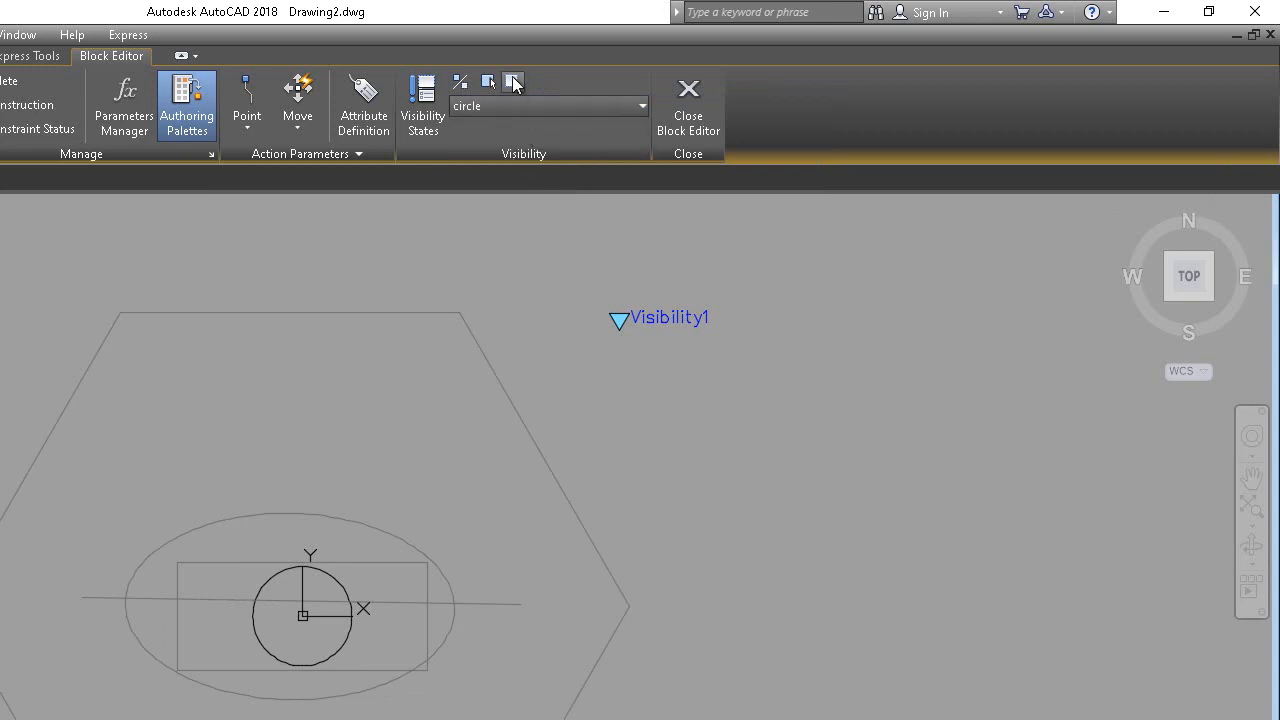
Make the circle invisible, then visible again, in the circle state
left_click(513, 85)
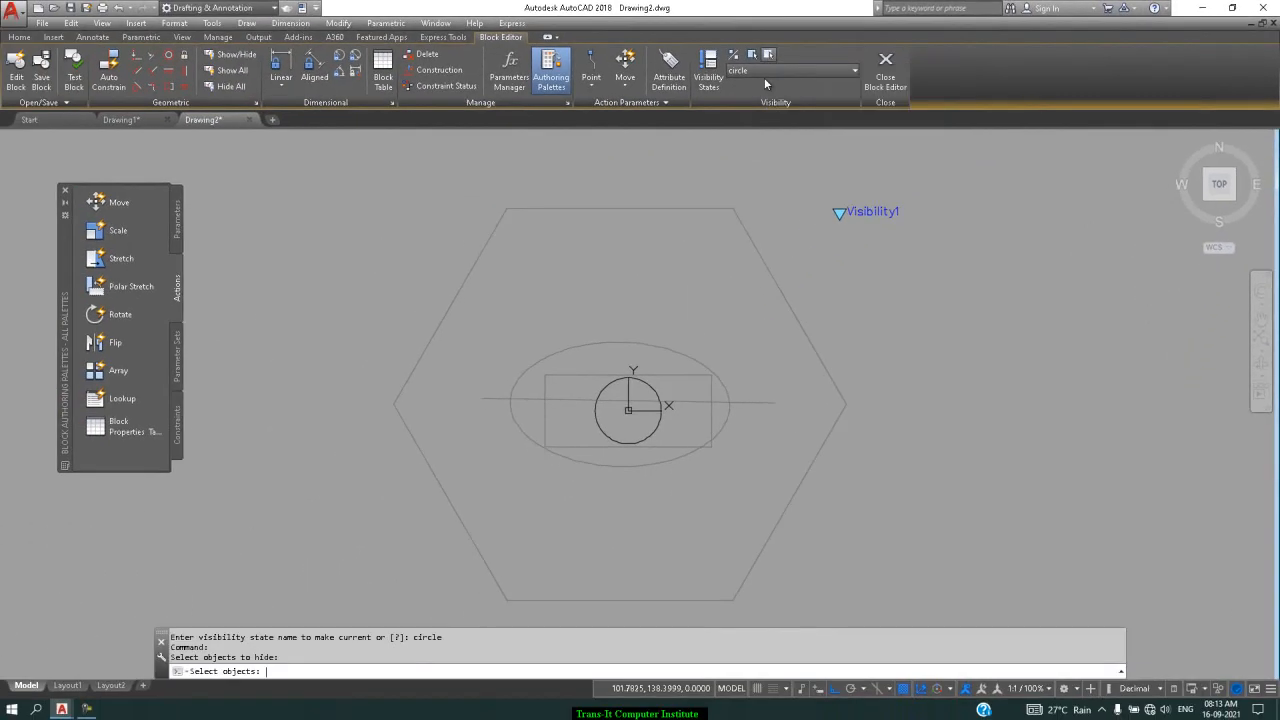
left_click(660, 400)
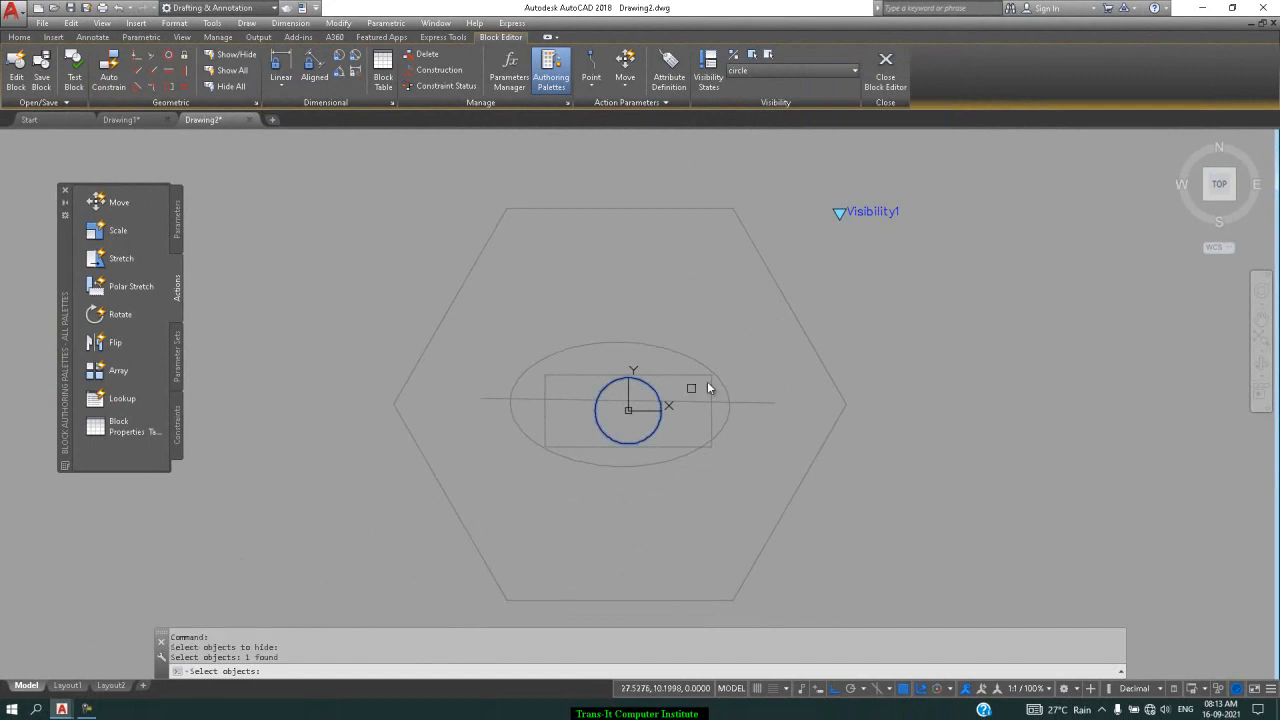
key("Return")
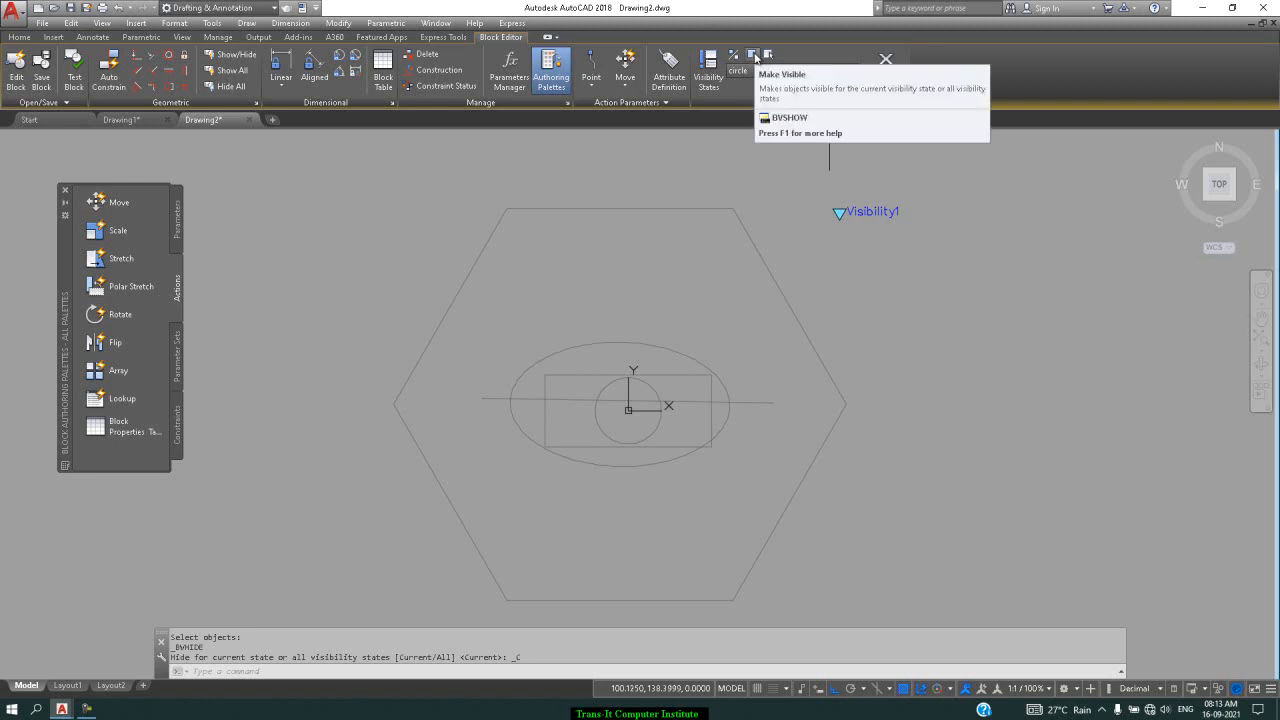
left_click(753, 56)
left_click(651, 397)
key("Return")
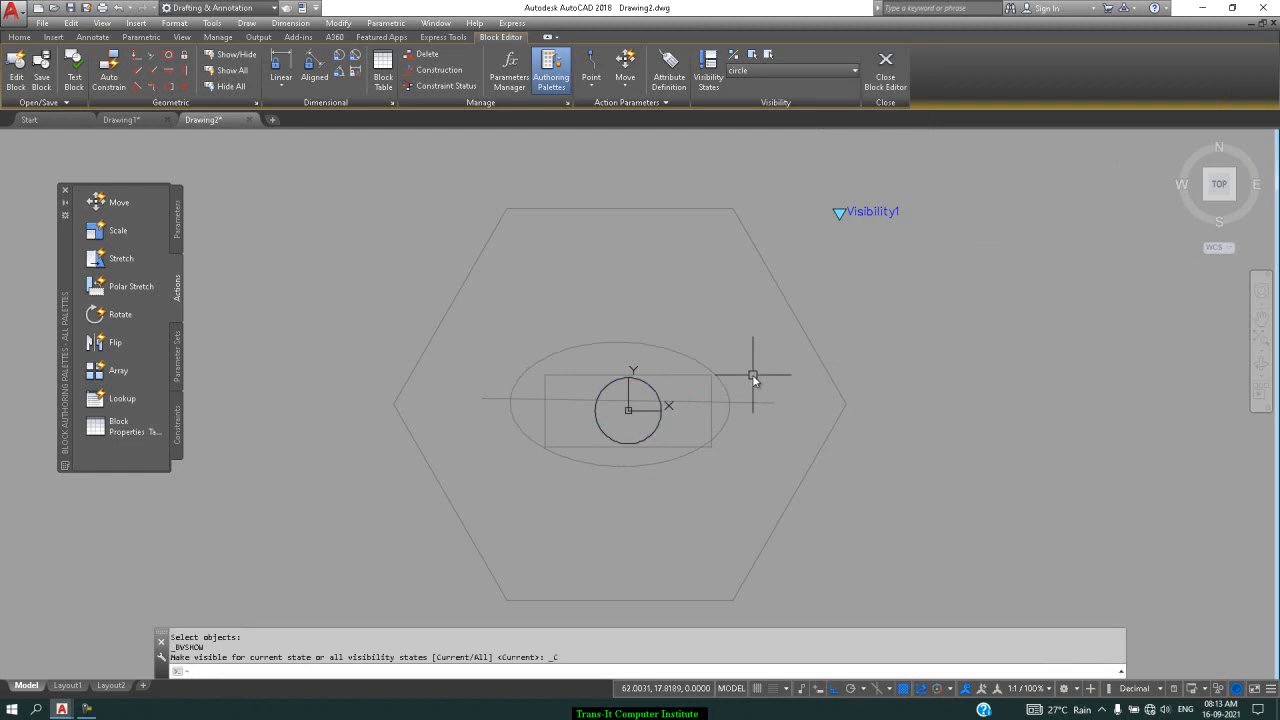
Set line as the current state, save the block and close the Block Editor
left_click(800, 70)
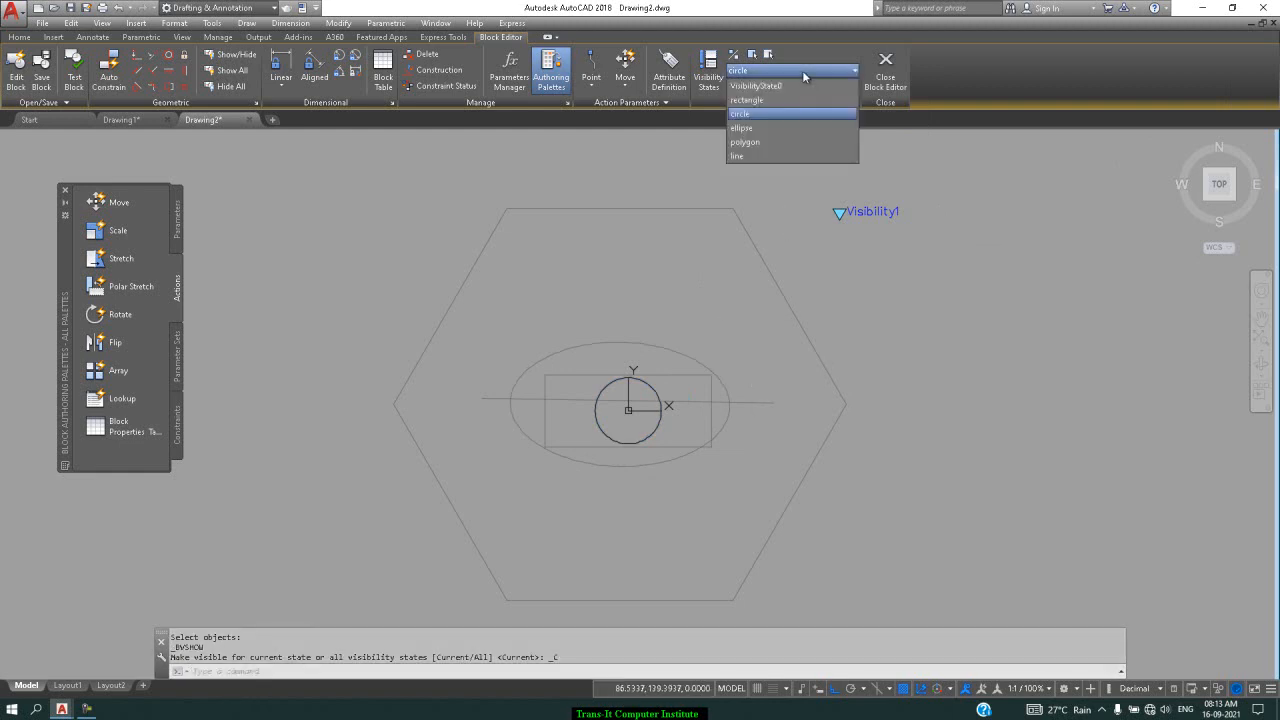
left_click(761, 151)
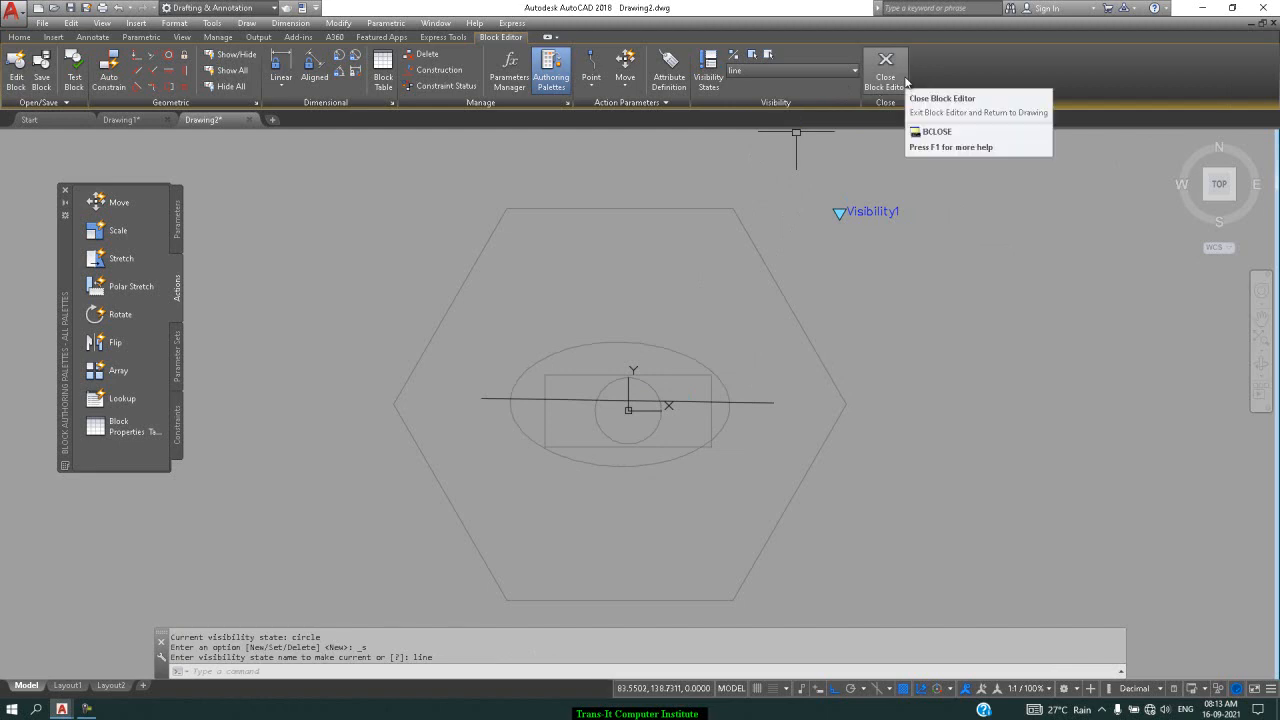
left_click(41, 75)
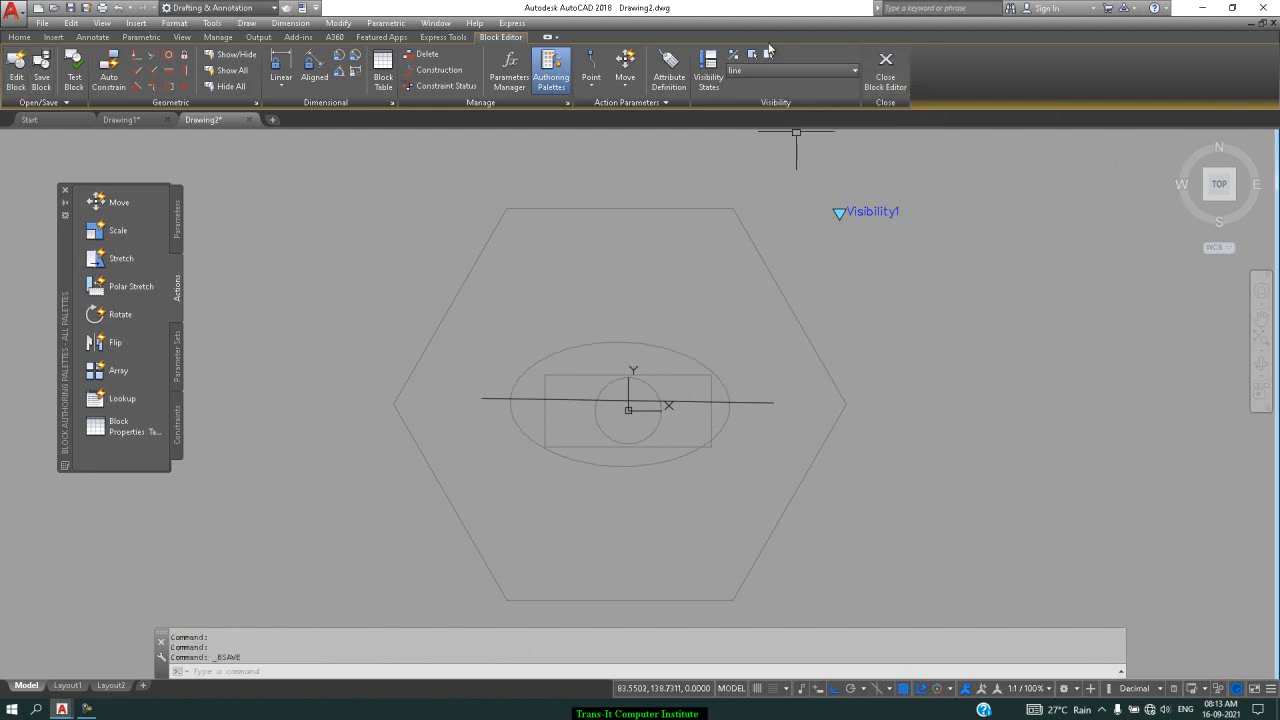
left_click(890, 70)
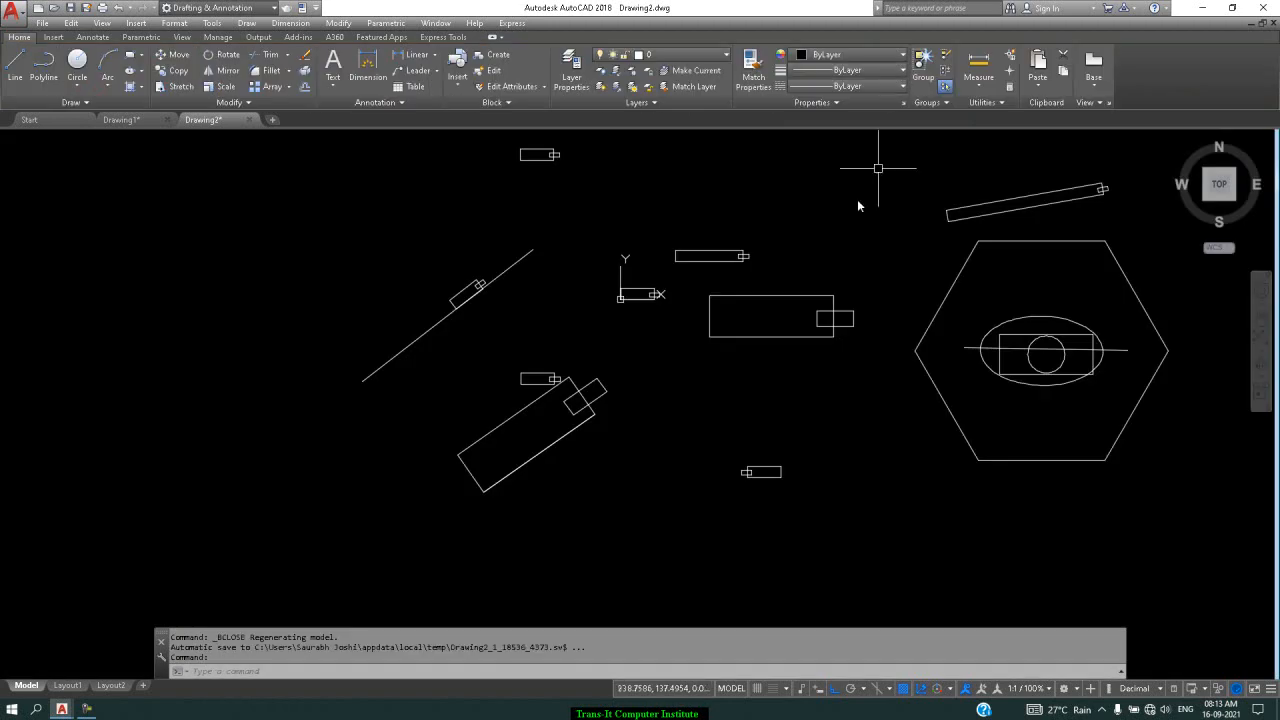
scroll(665, 268, "down", 2)
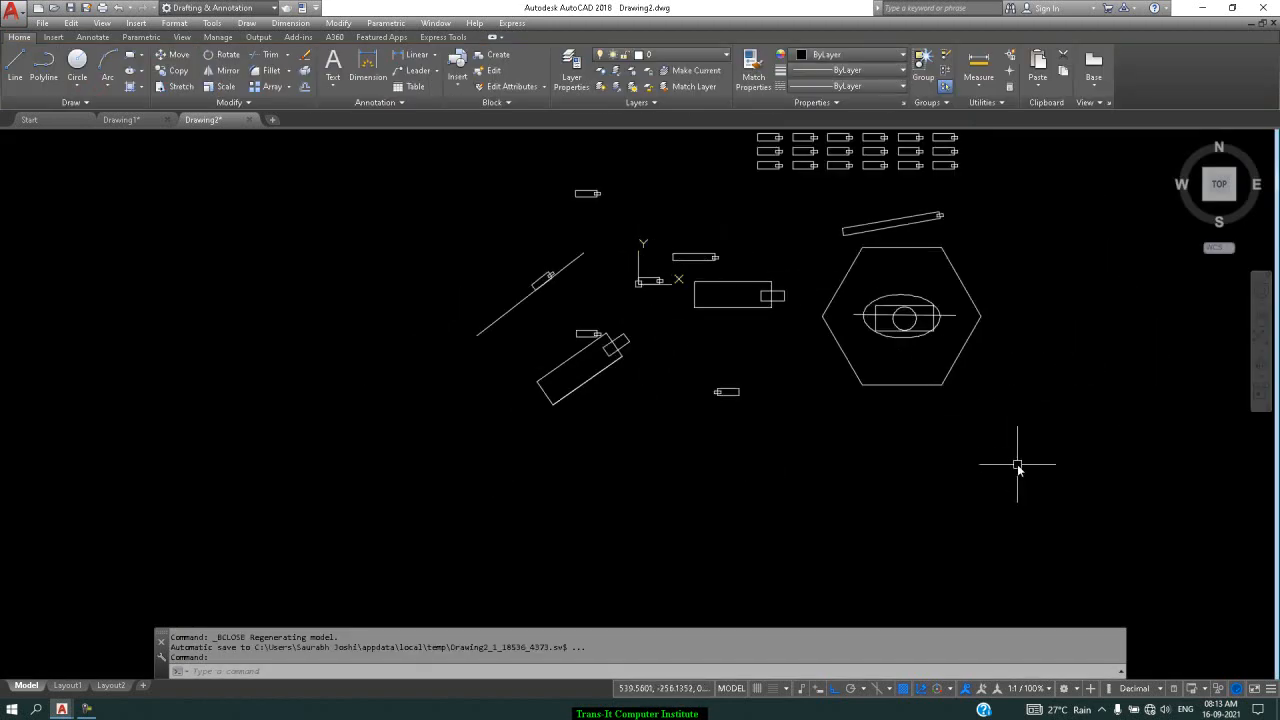
Insert the visibility block below the existing hexagon at scale 1 and 0° rotation
type("i")
key("Return")
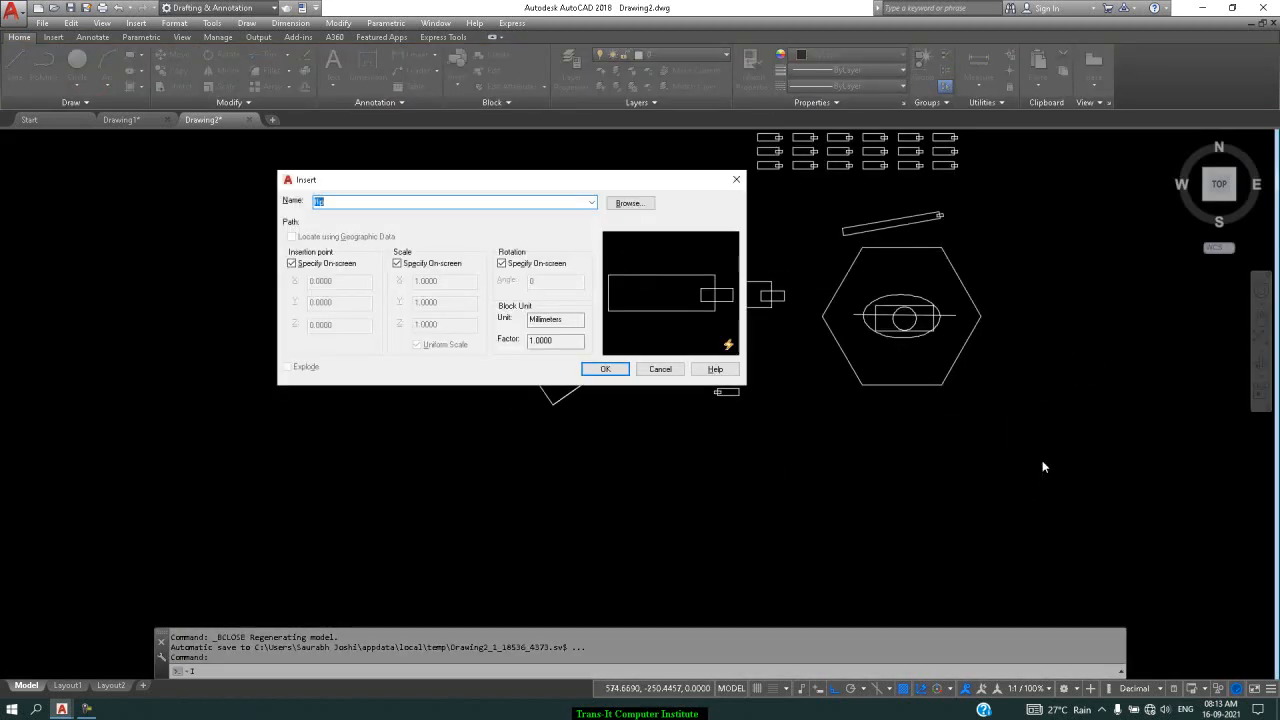
left_click(591, 202)
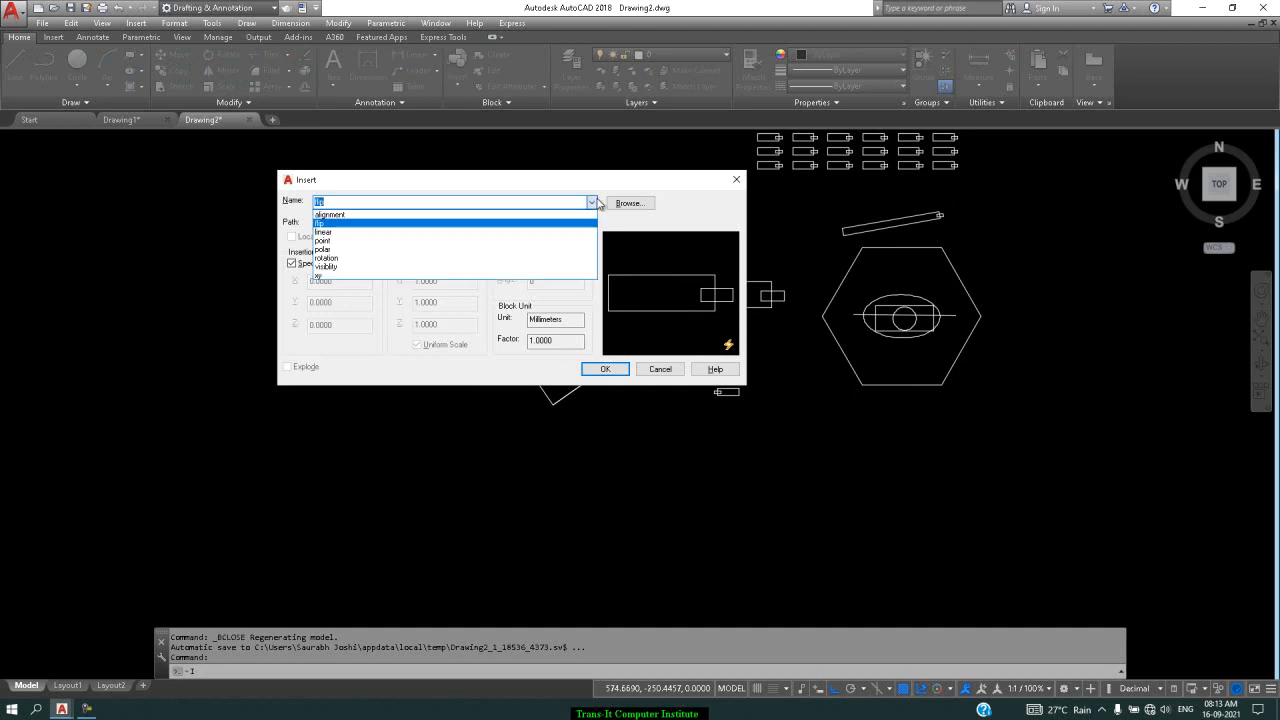
left_click(484, 266)
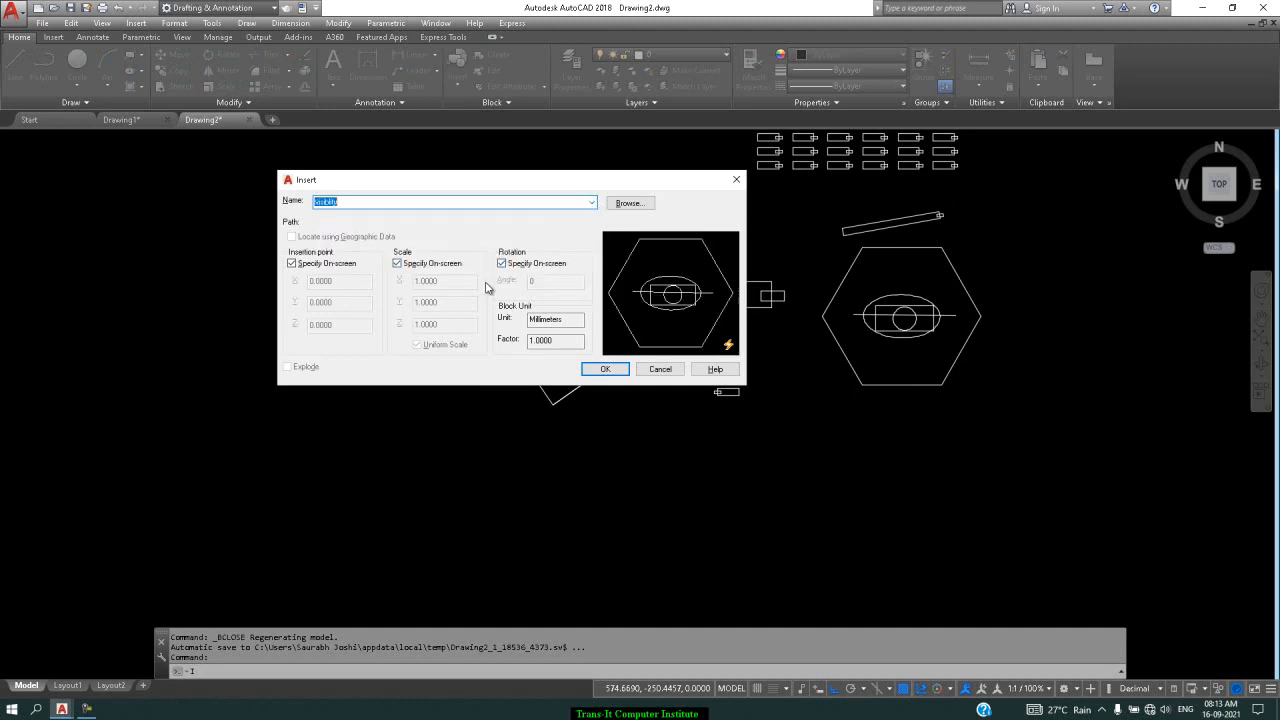
left_click(606, 370)
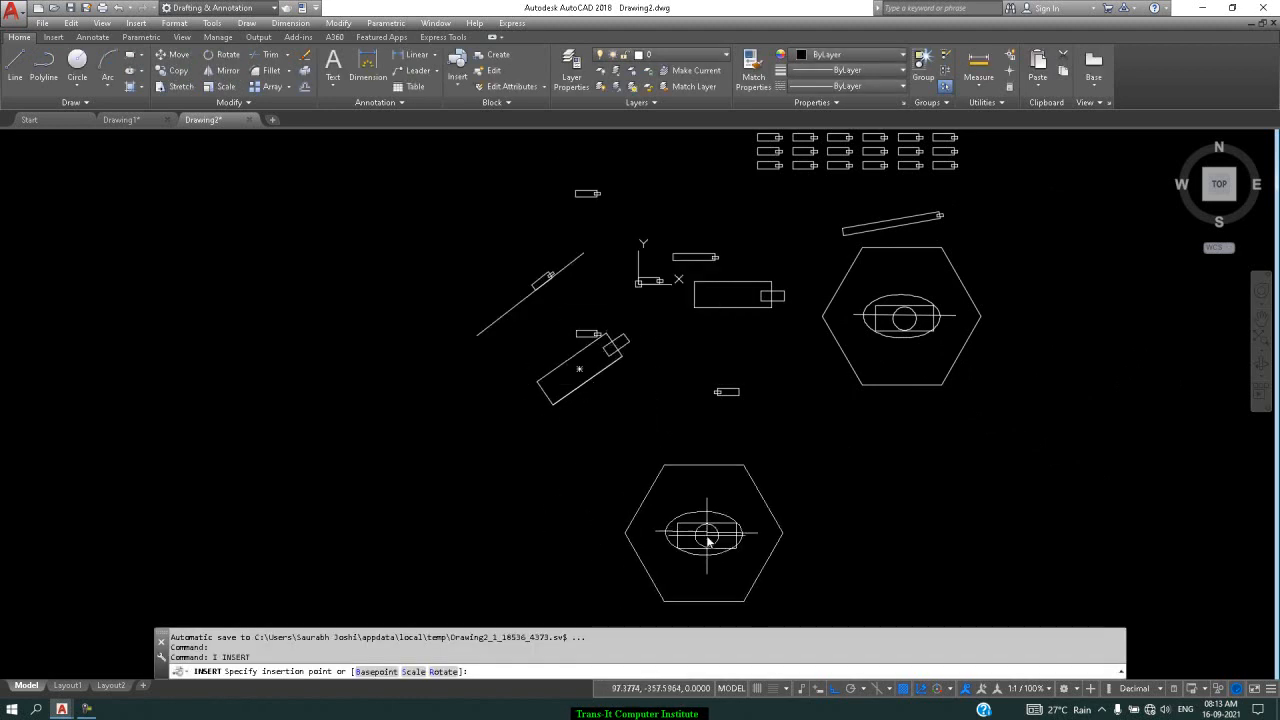
left_click(712, 511)
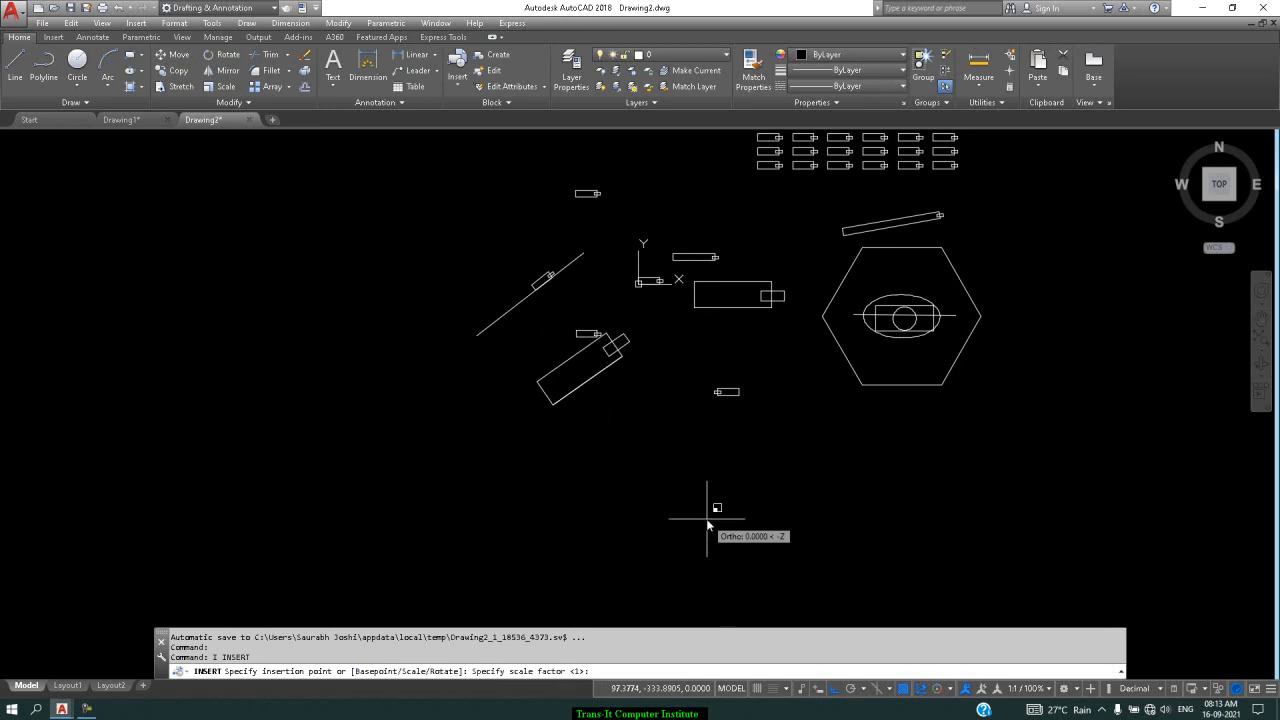
key("Return")
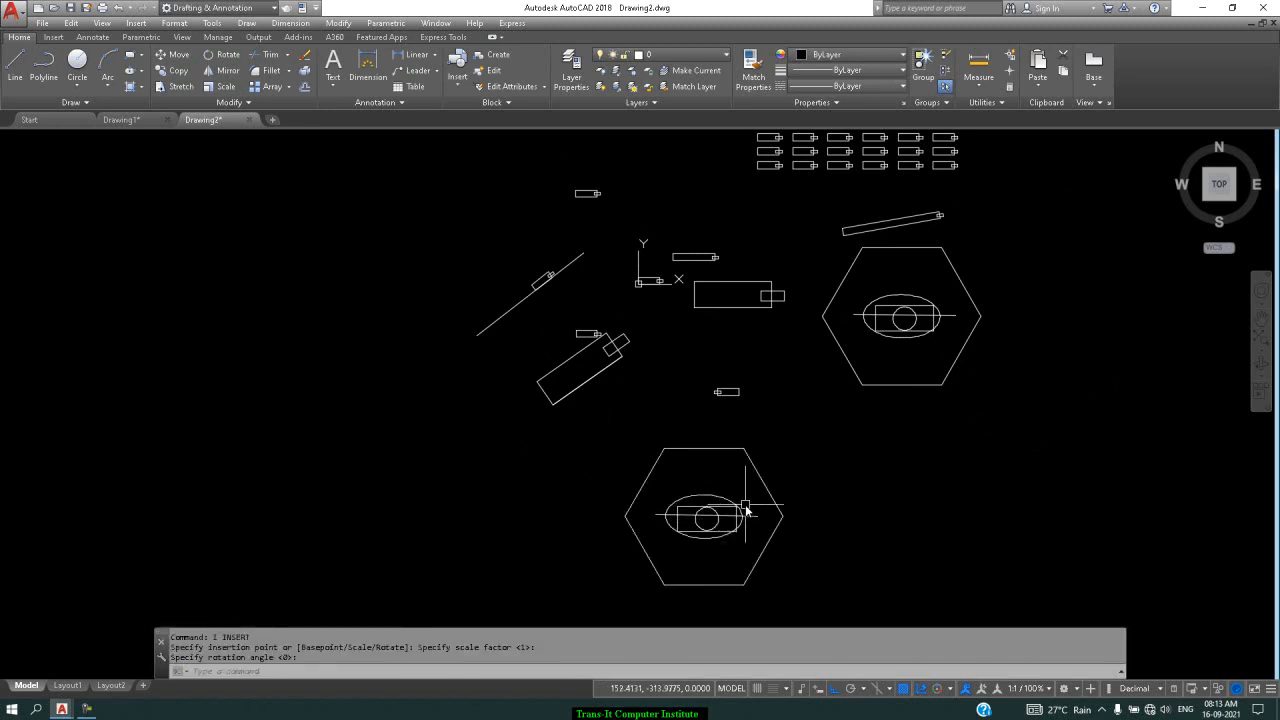
key("Return")
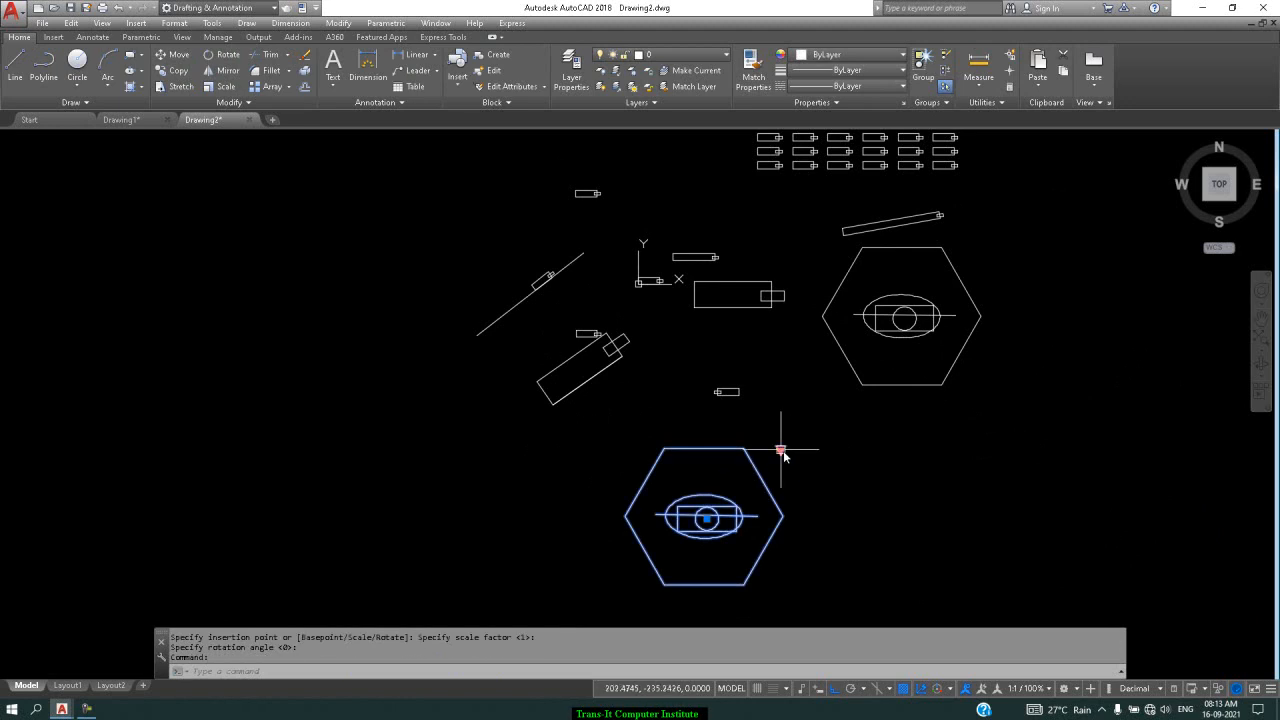
Switch the inserted block to rectangle, then polygon, then line, and deselect it
left_click(781, 451)
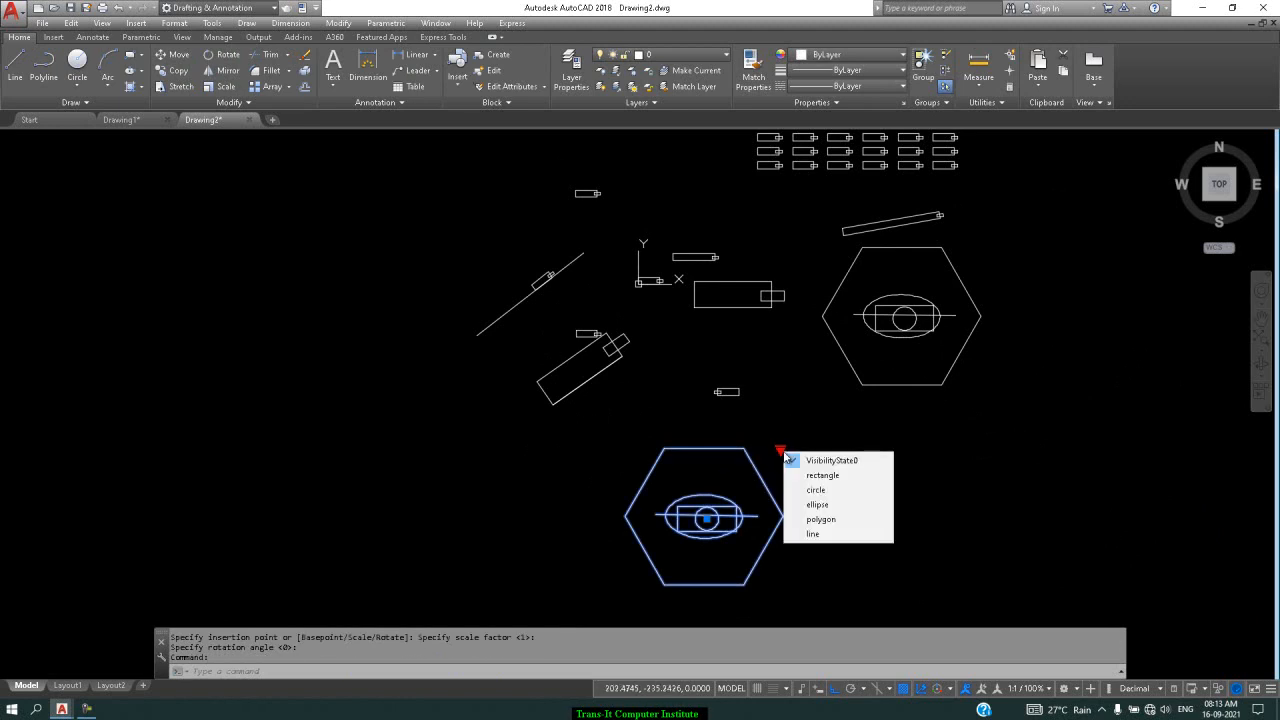
left_click(835, 476)
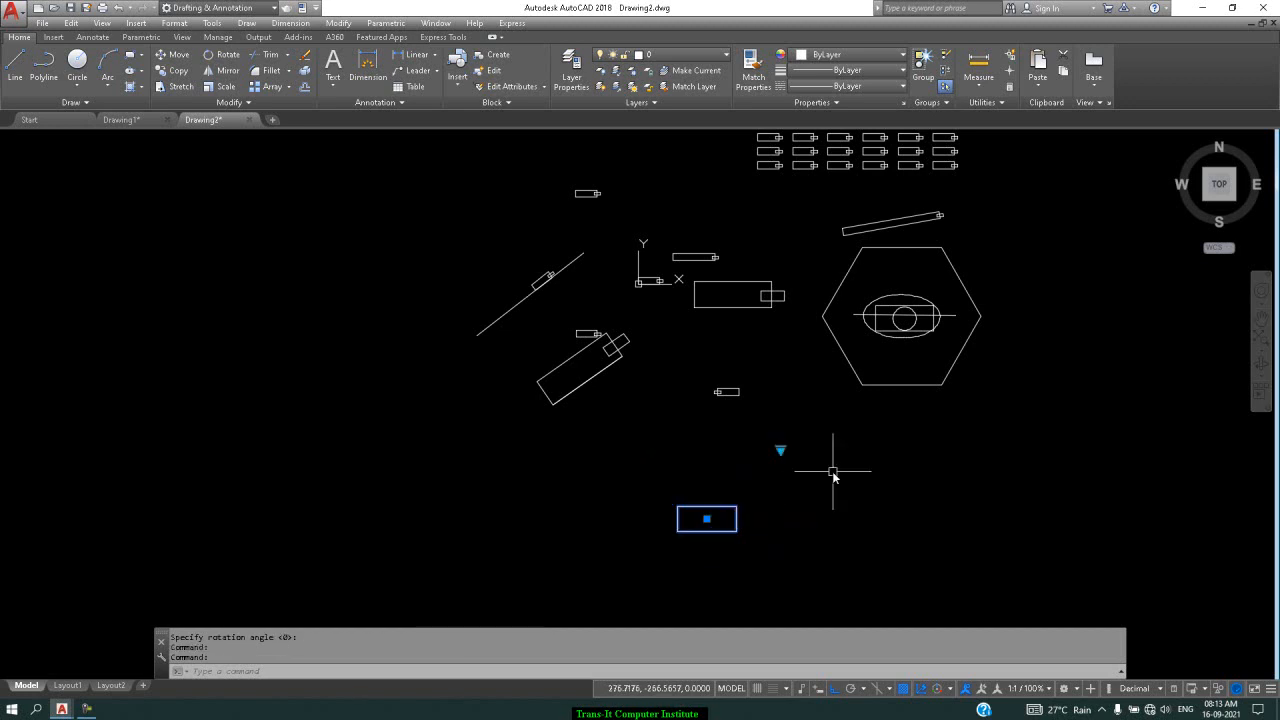
left_click(781, 451)
left_click(813, 520)
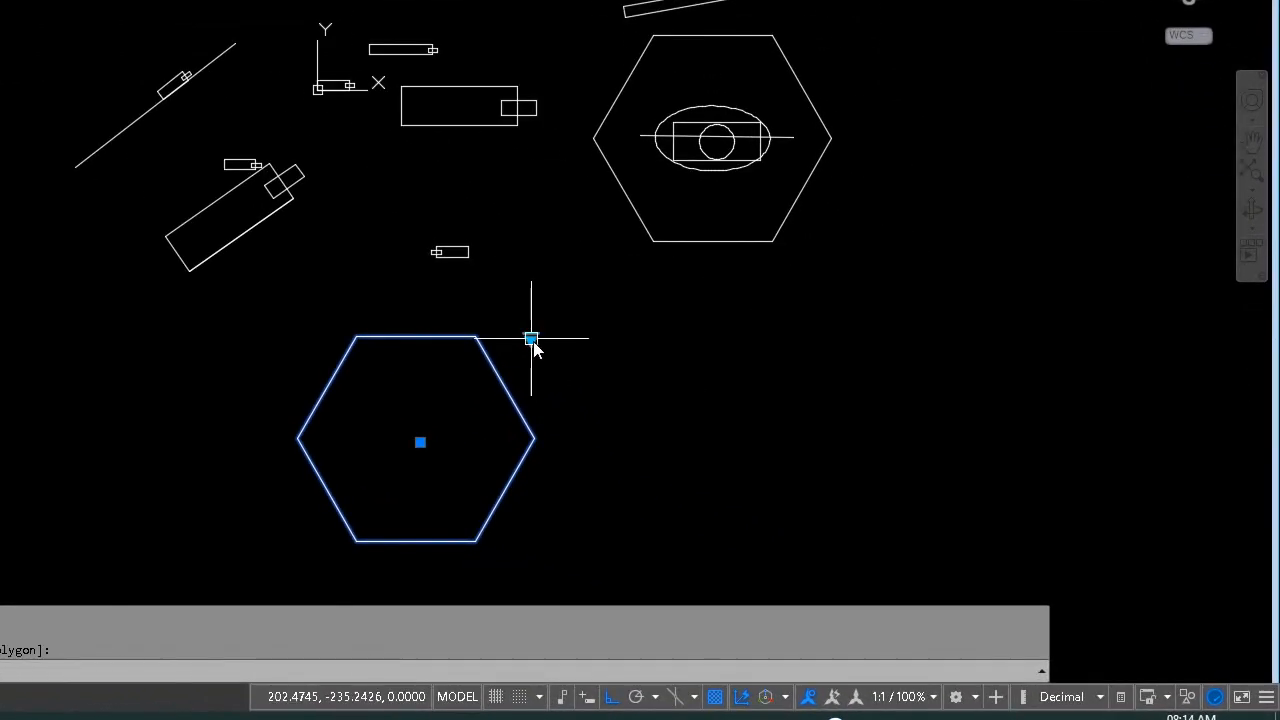
left_click(531, 342)
left_click(593, 465)
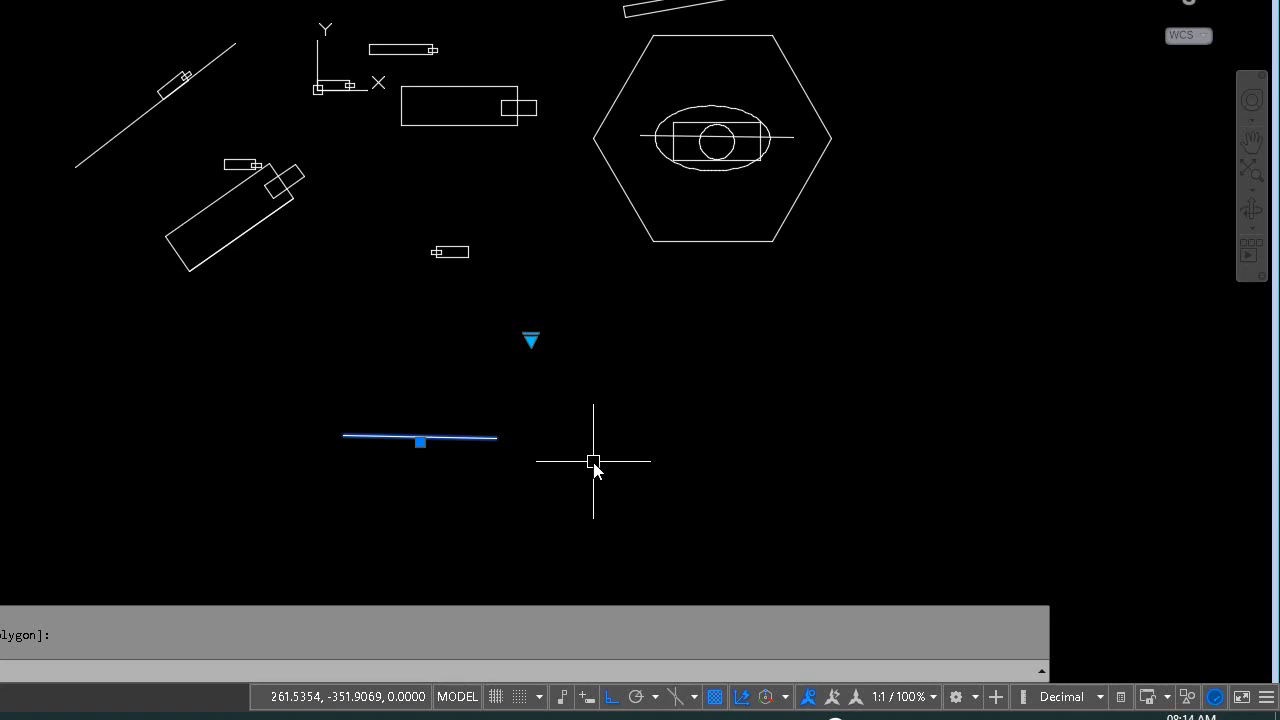
key("Escape")
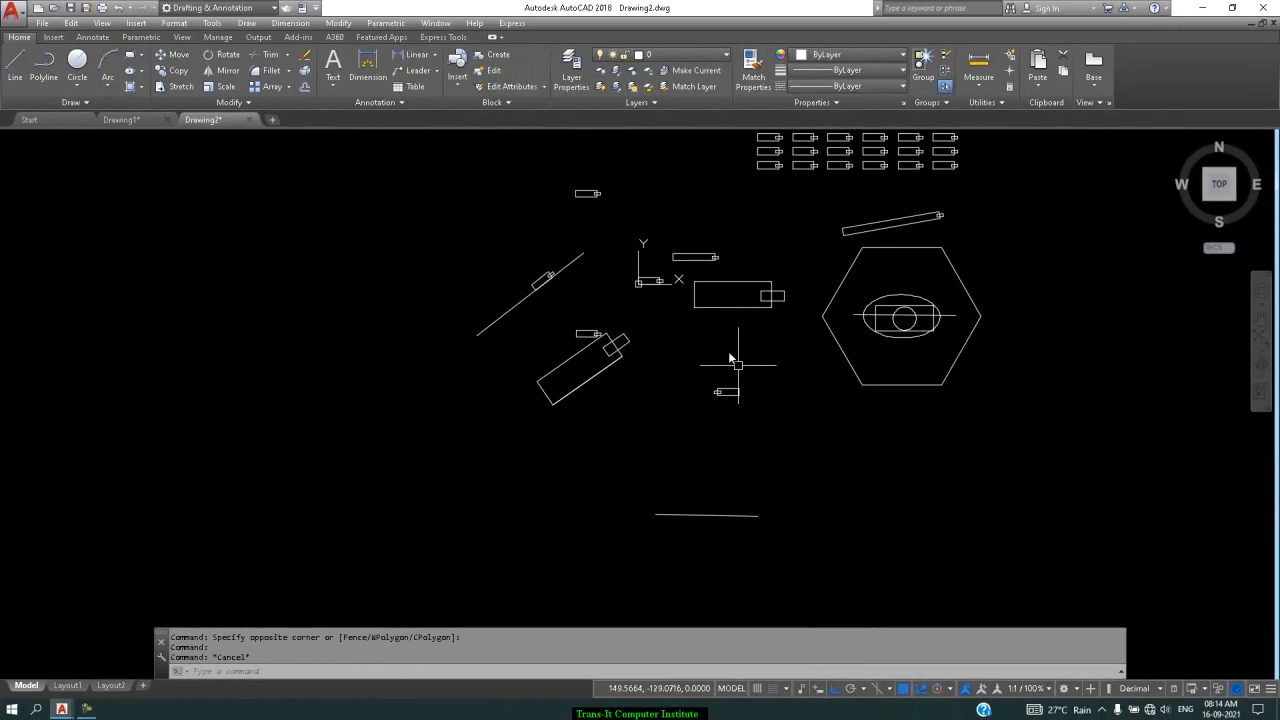
scroll(655, 267, "up", 4)
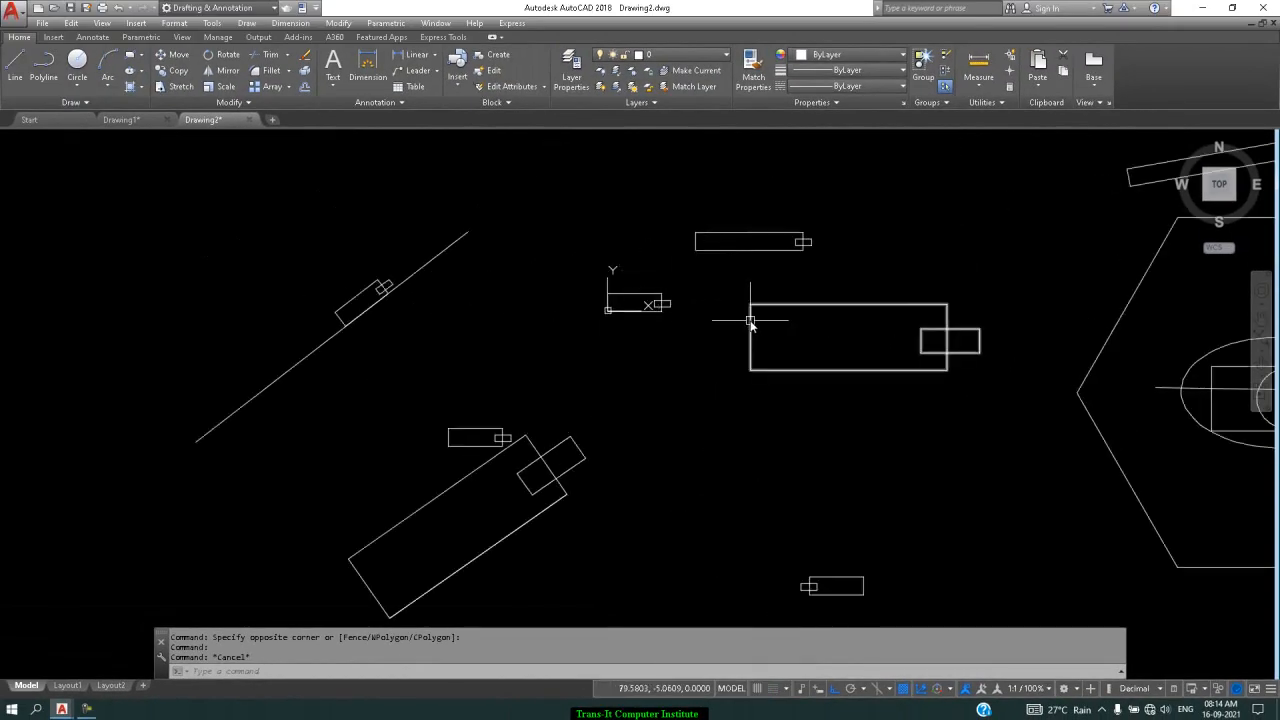
Create block 'base point' from the two small rectangles, base point 0,5,0, opened for editing
type("b")
key("Return")
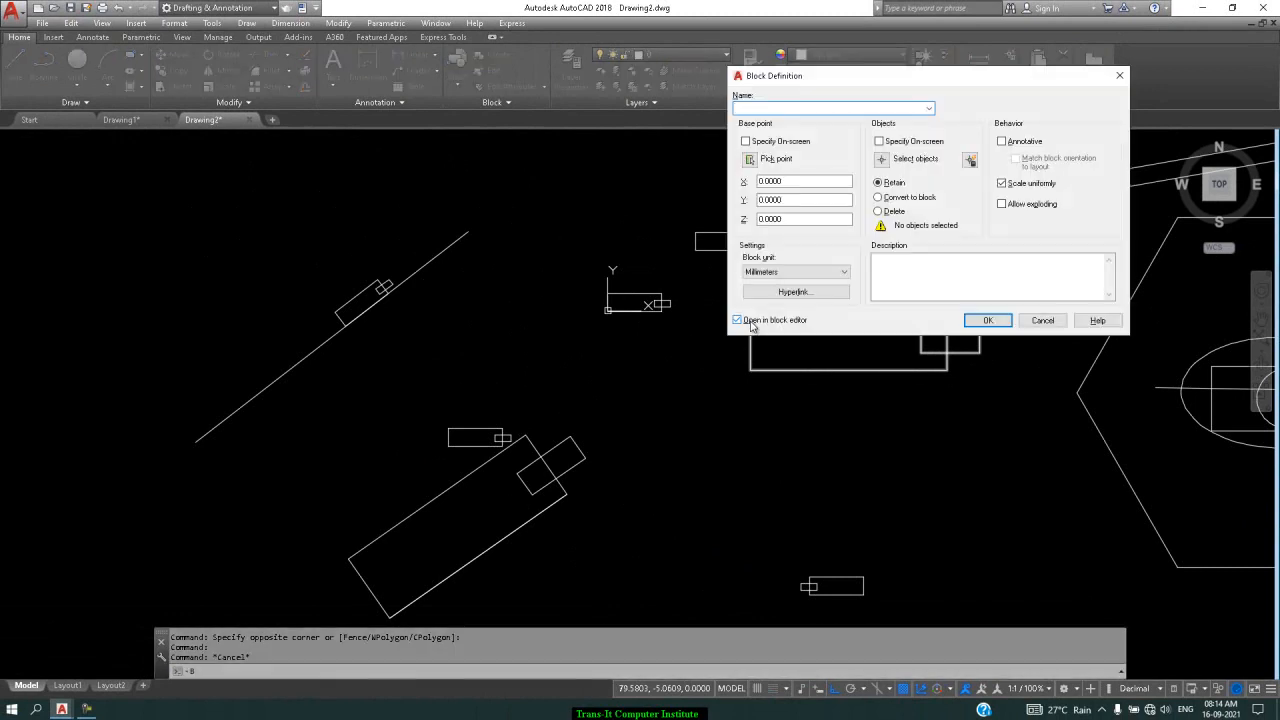
type("base point")
left_click(749, 159)
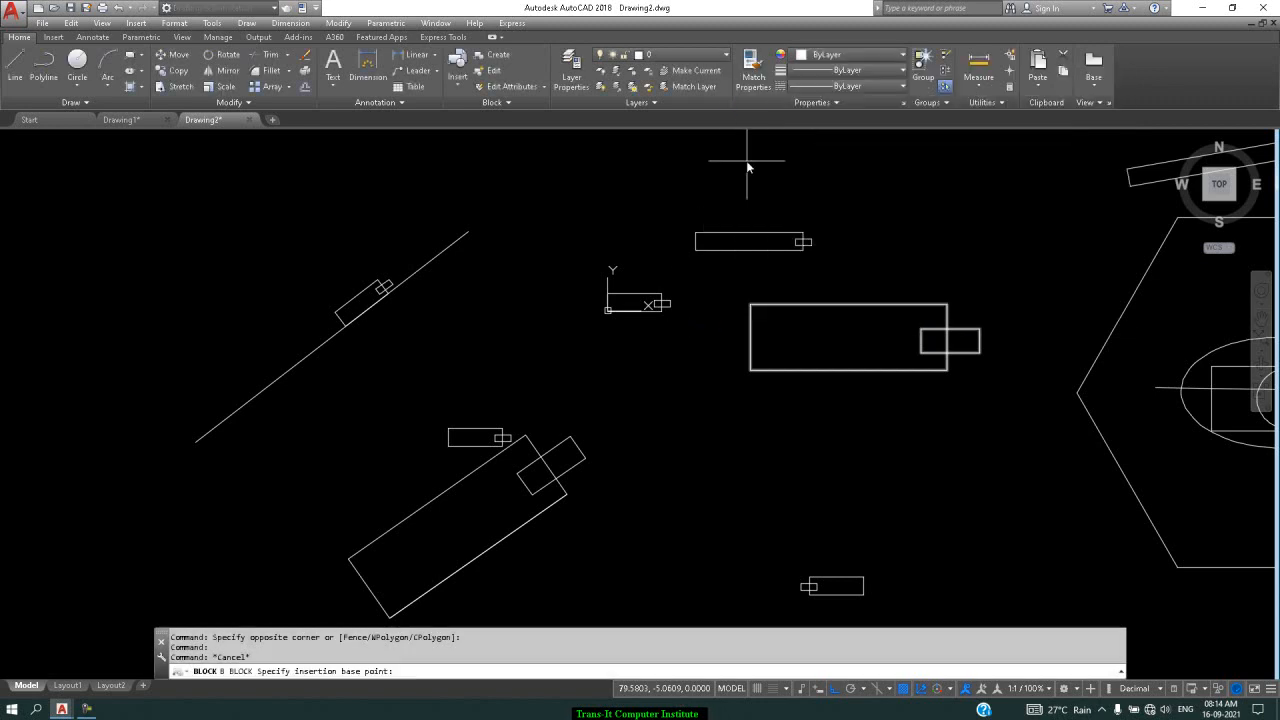
left_click(612, 306)
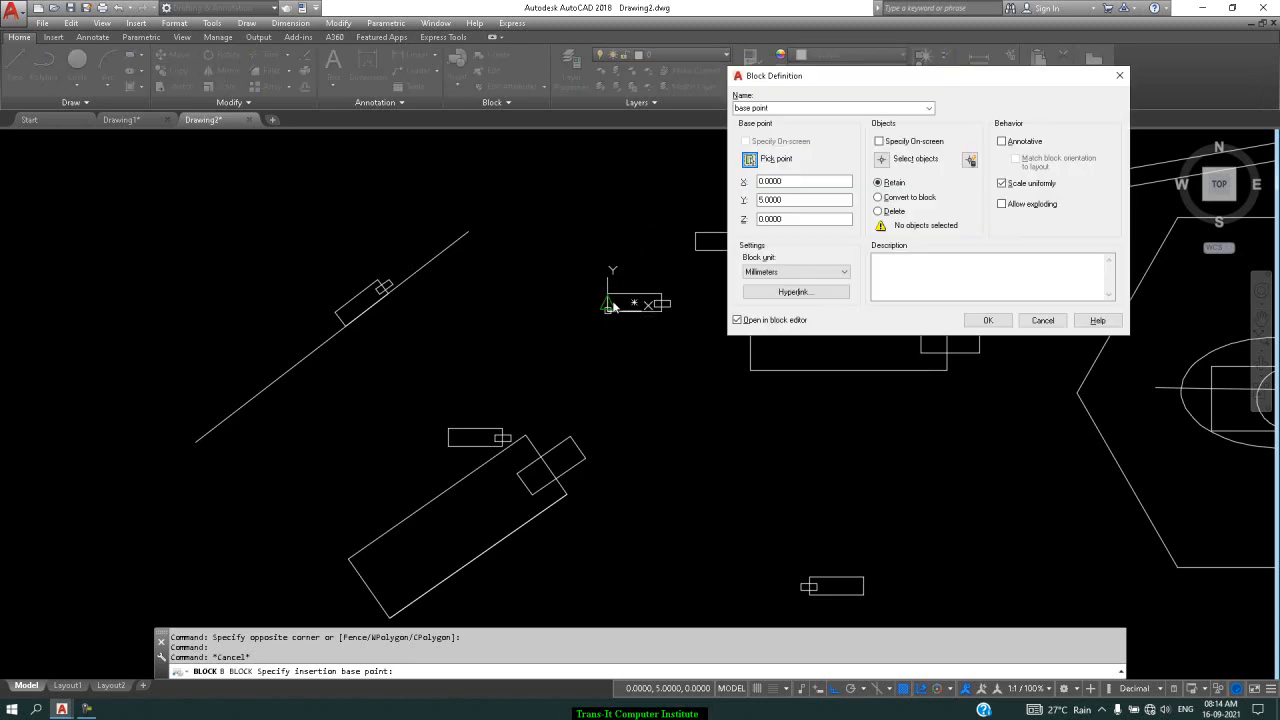
left_click(881, 158)
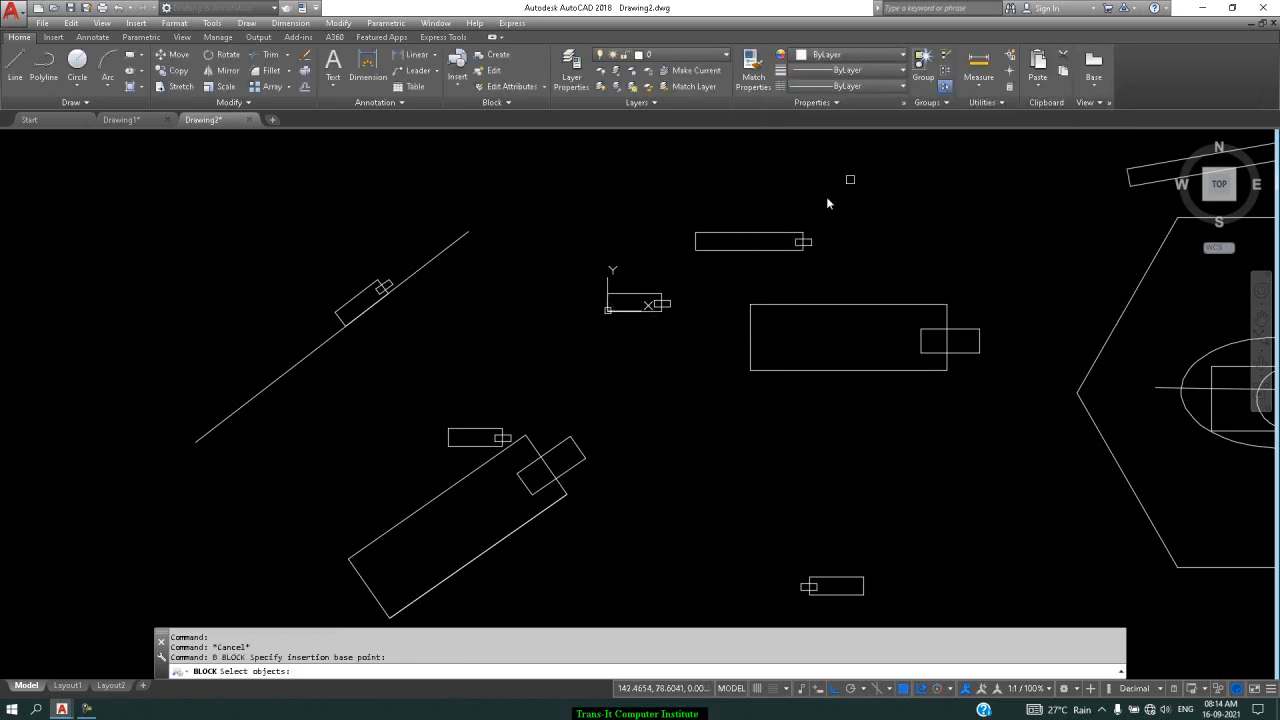
left_click(684, 280)
left_click(522, 350)
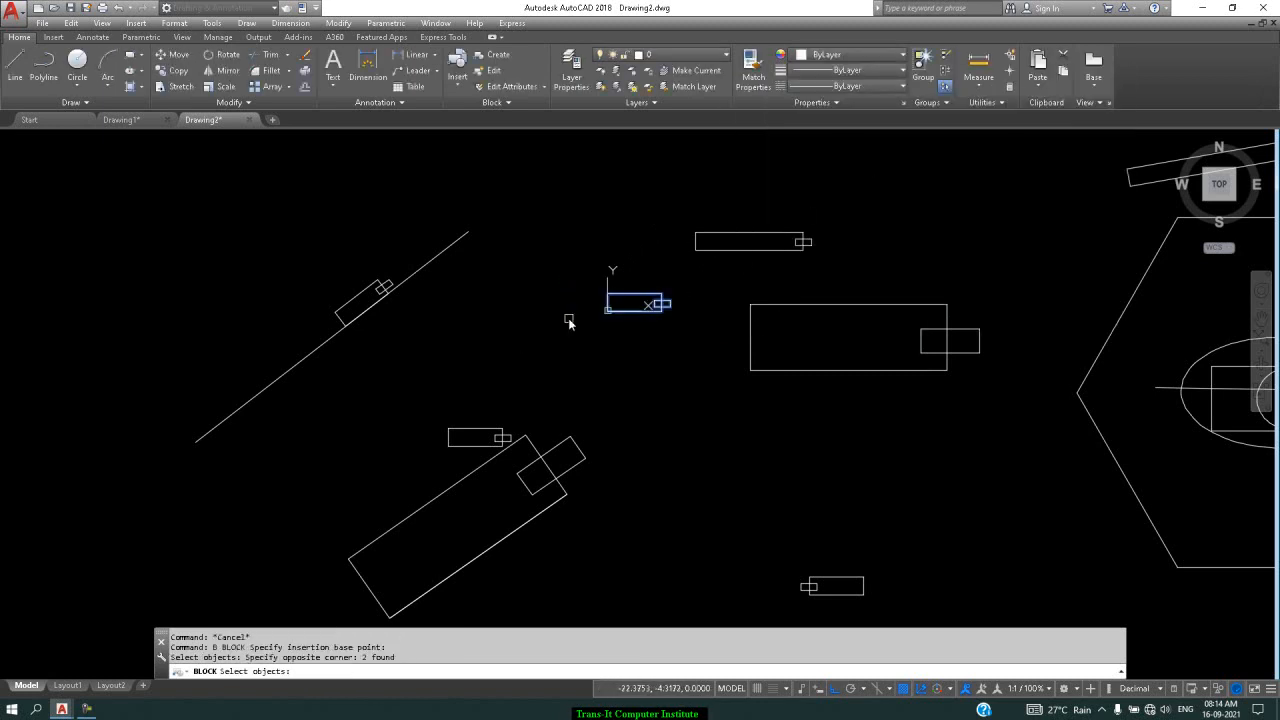
key("Return")
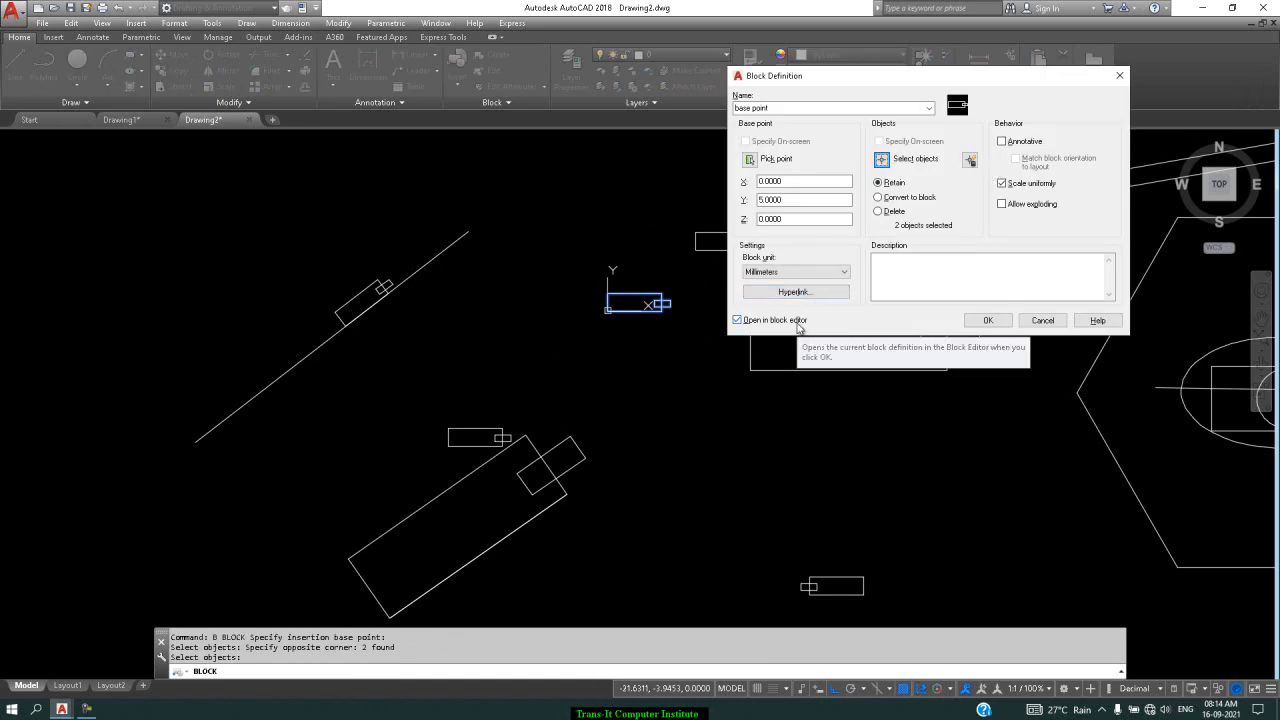
left_click(987, 321)
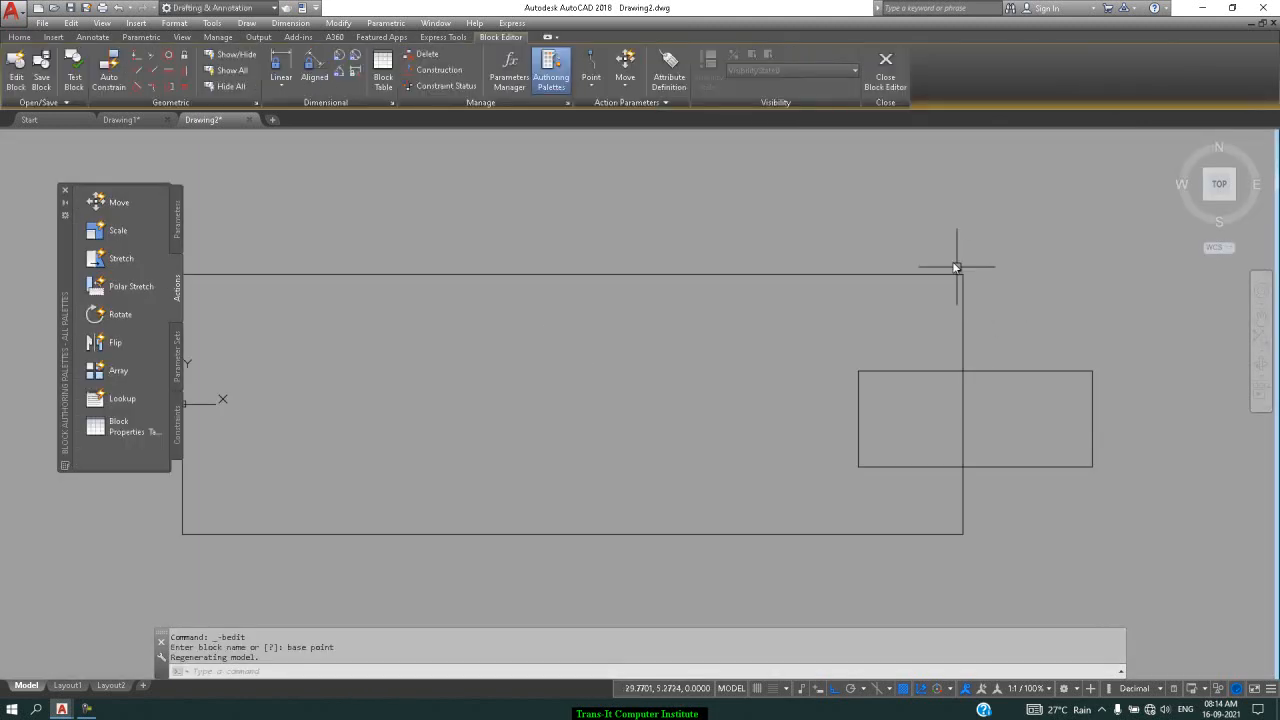
Add a Basepoint parameter at the large rectangle's top-right corner, save and close the block
scroll(920, 169, "down", 2)
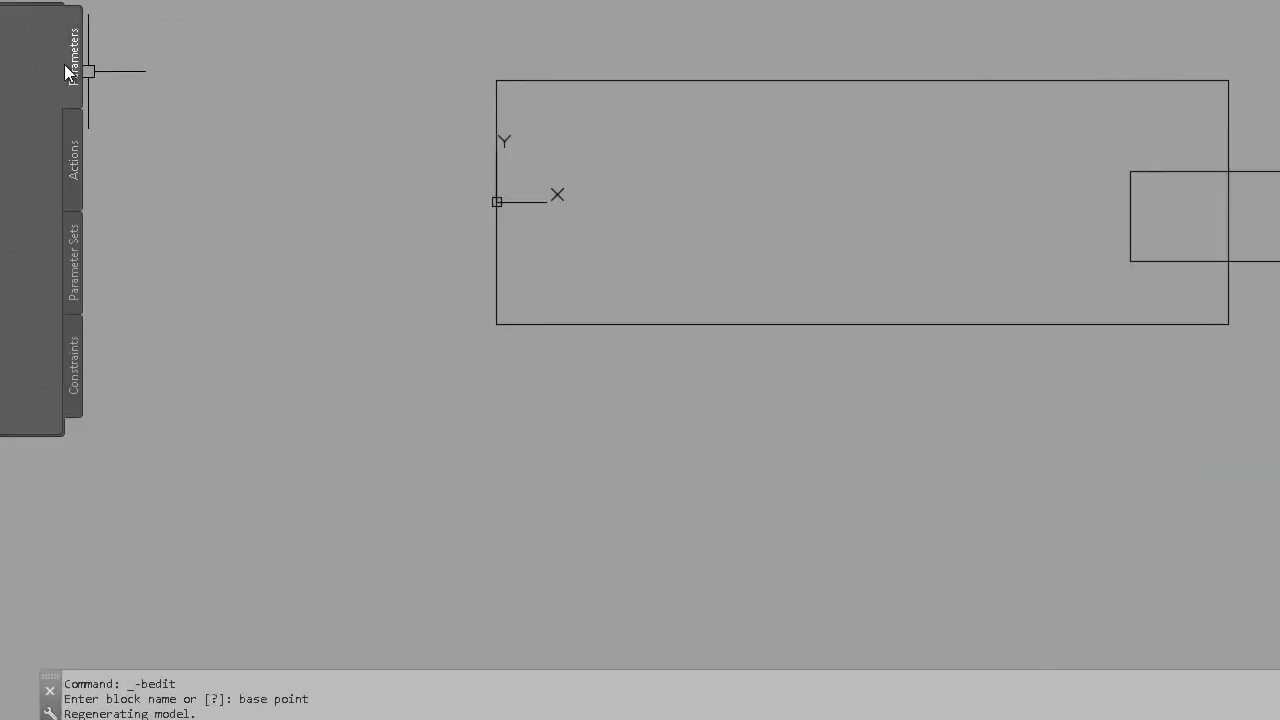
left_click(64, 72)
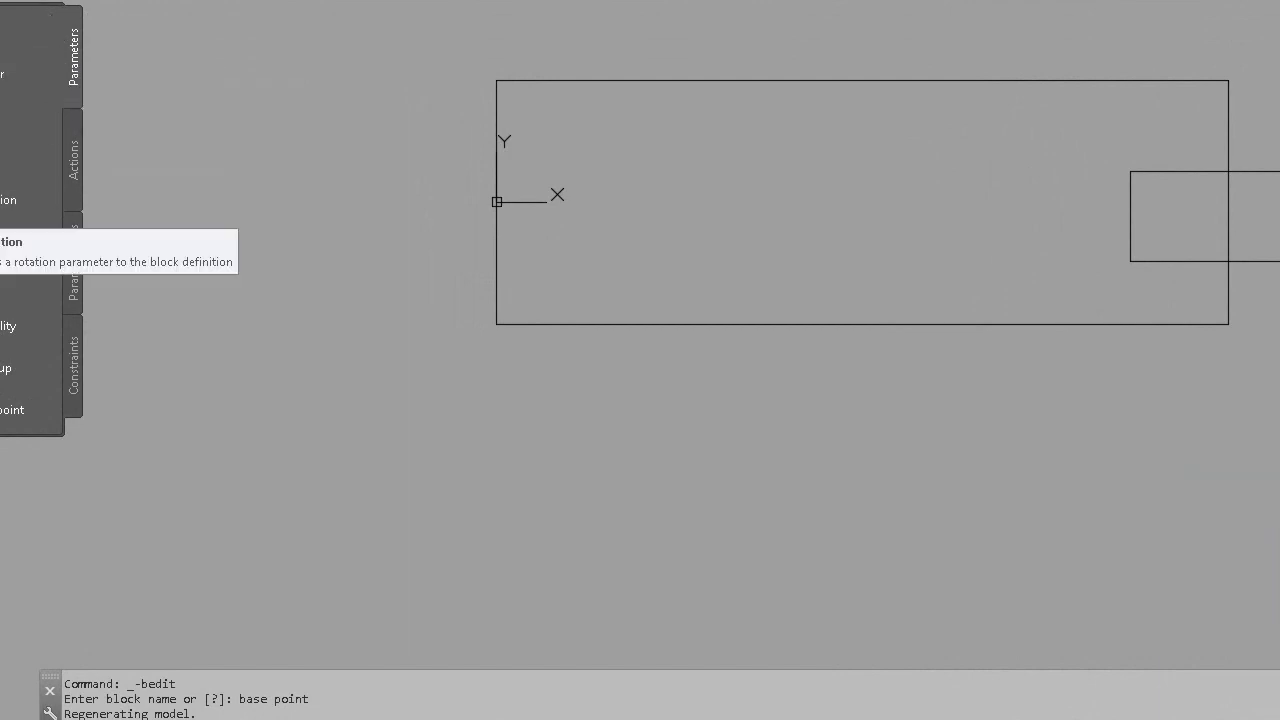
left_click(17, 423)
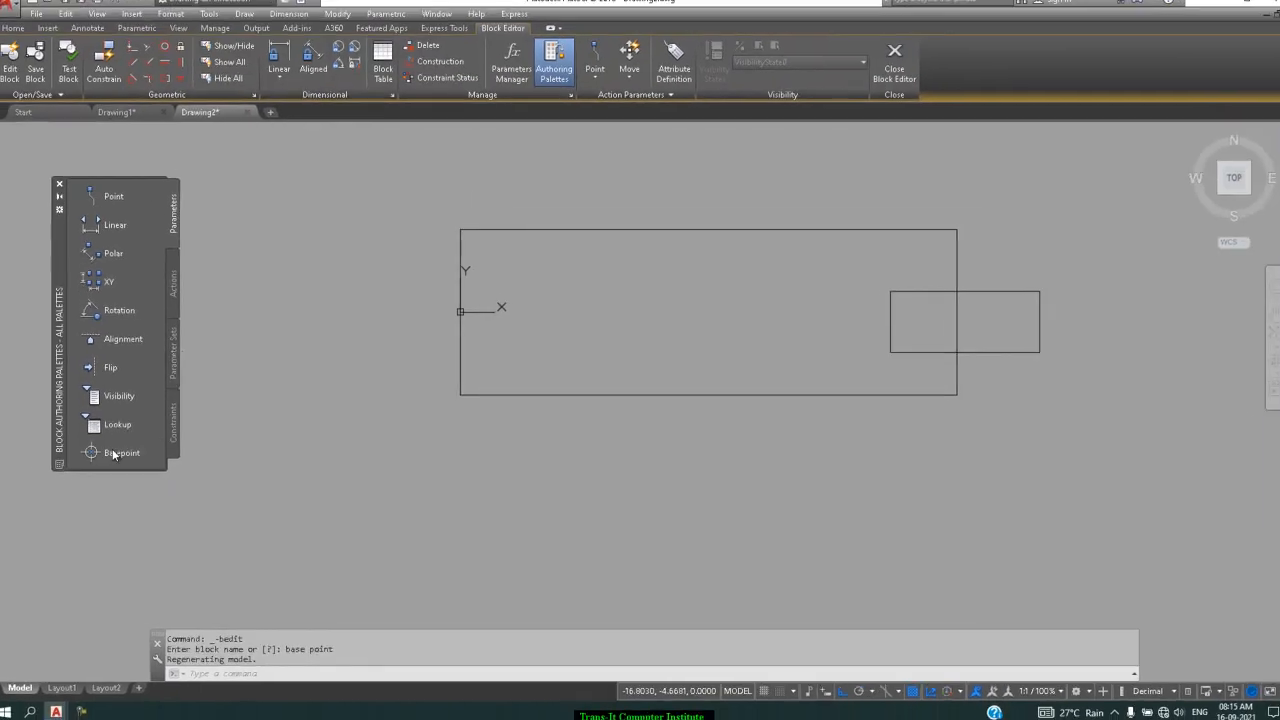
left_click(10, 410)
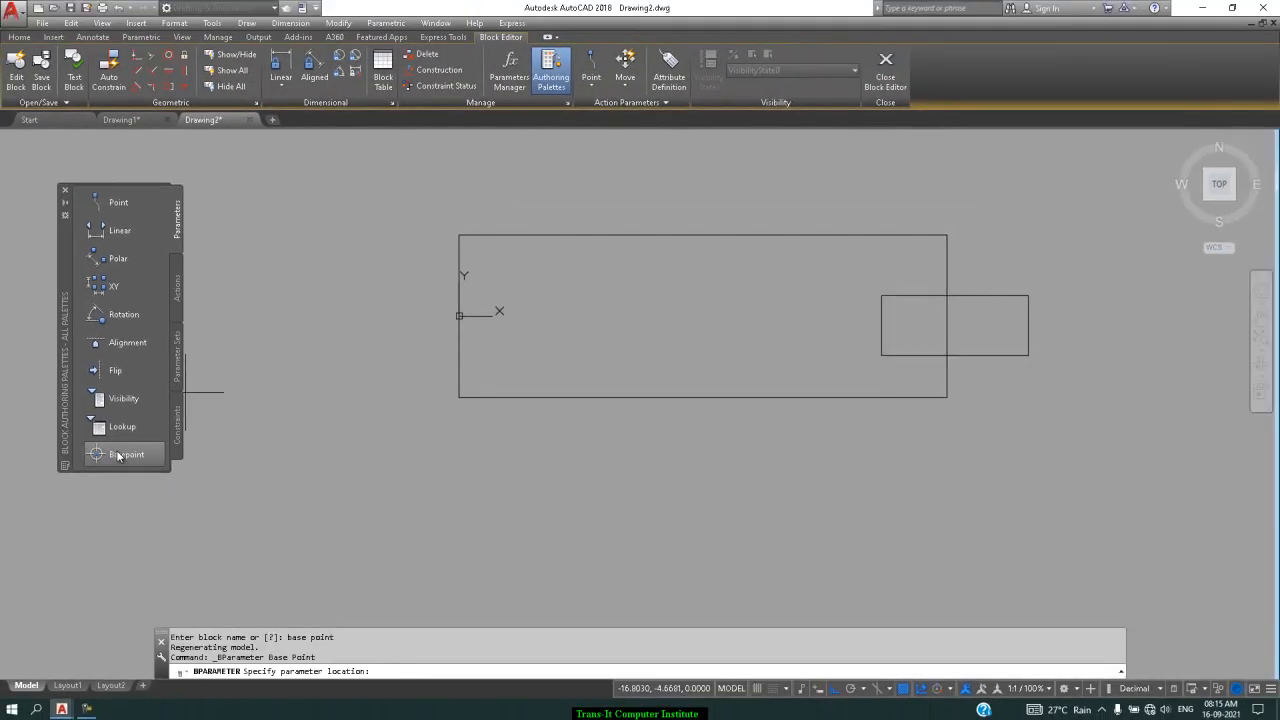
left_click(946, 236)
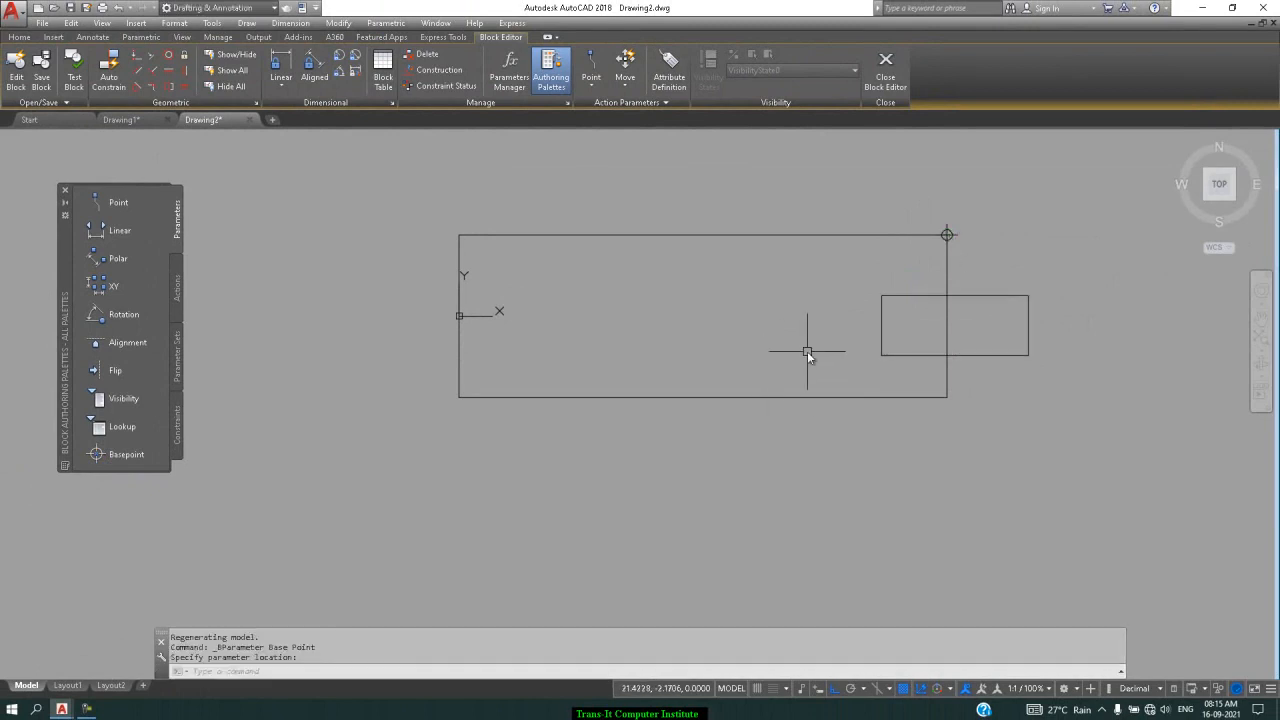
left_click(30, 70)
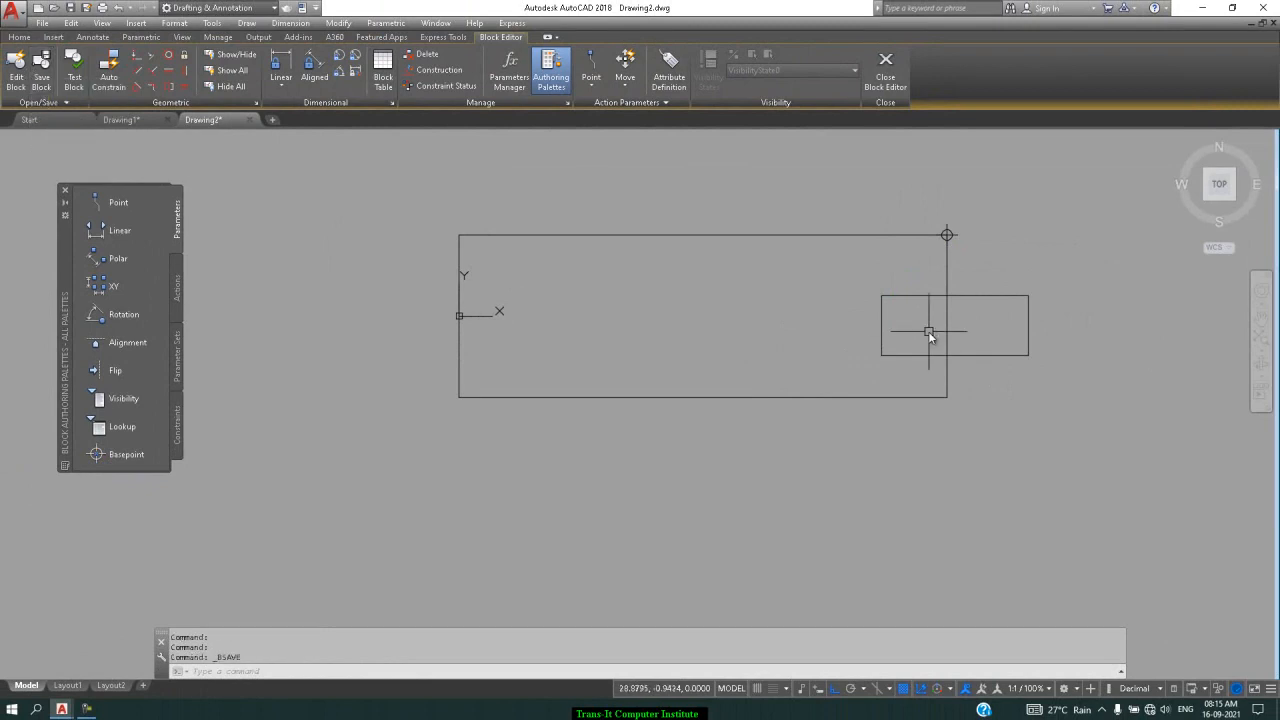
left_click(886, 70)
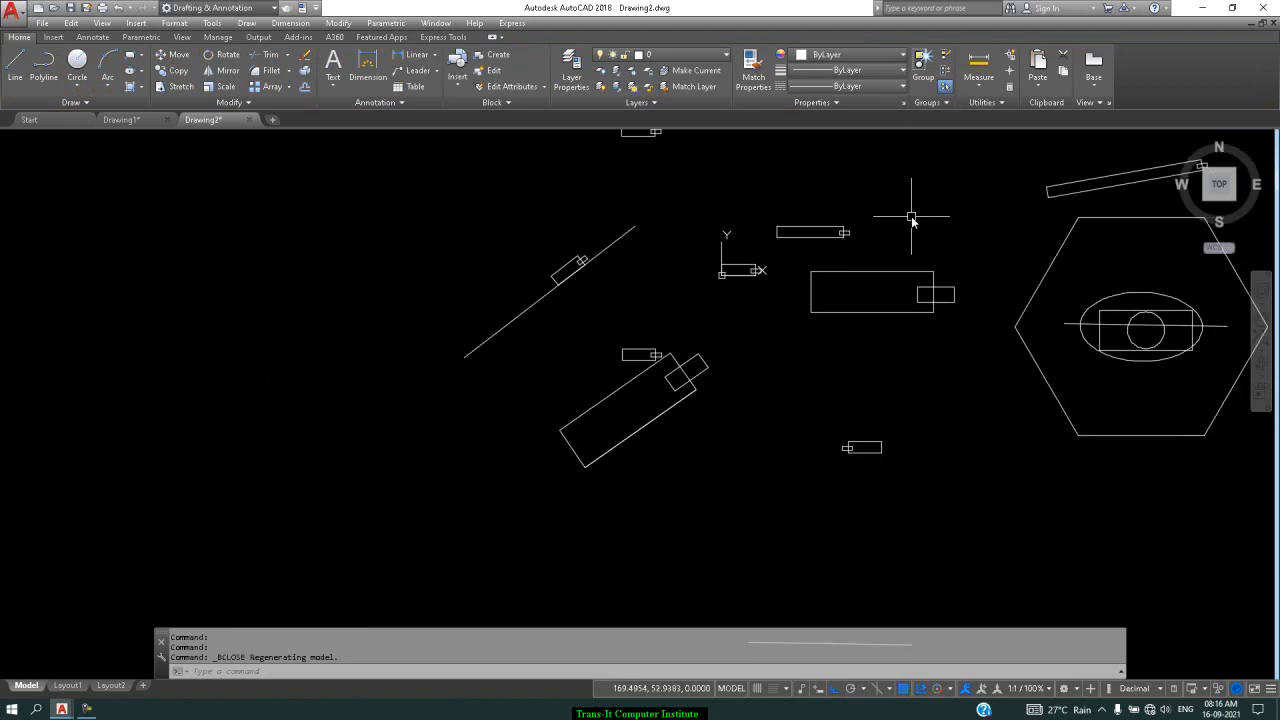
Insert the base point block into Drawing2 at a picked point with scale 1 and 0° rotation
type("i")
key("Return")
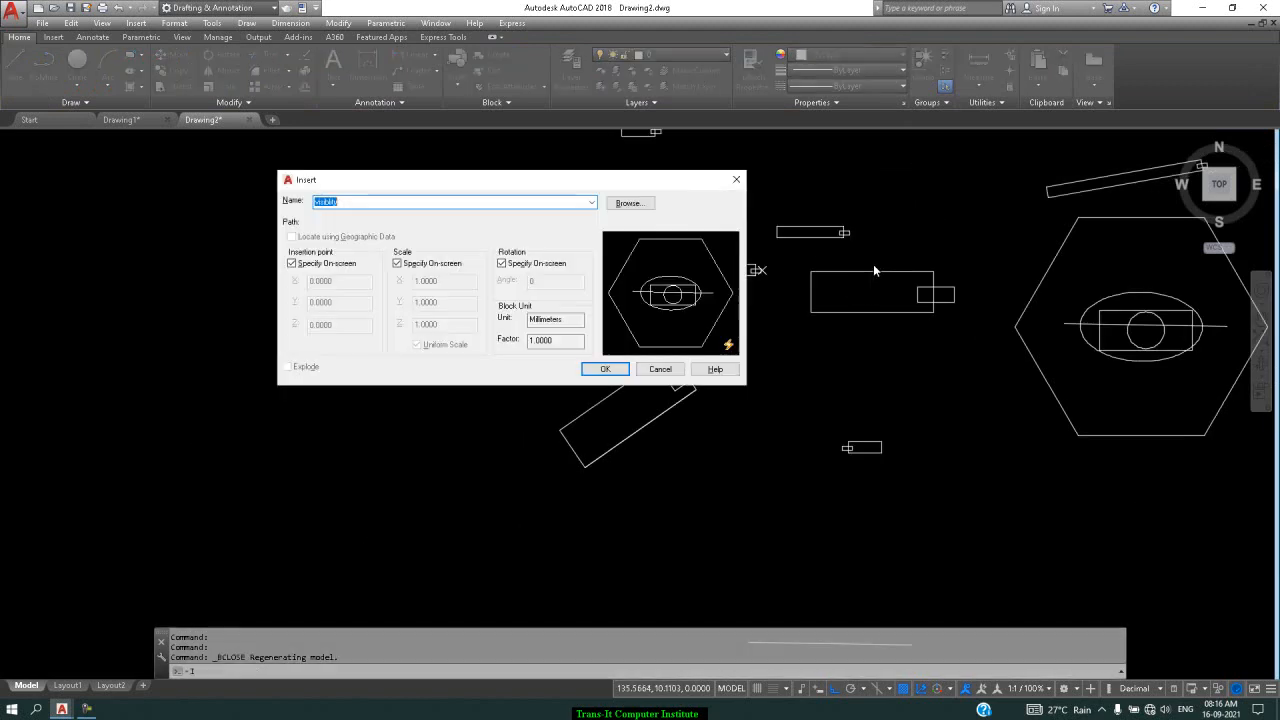
left_click(592, 203)
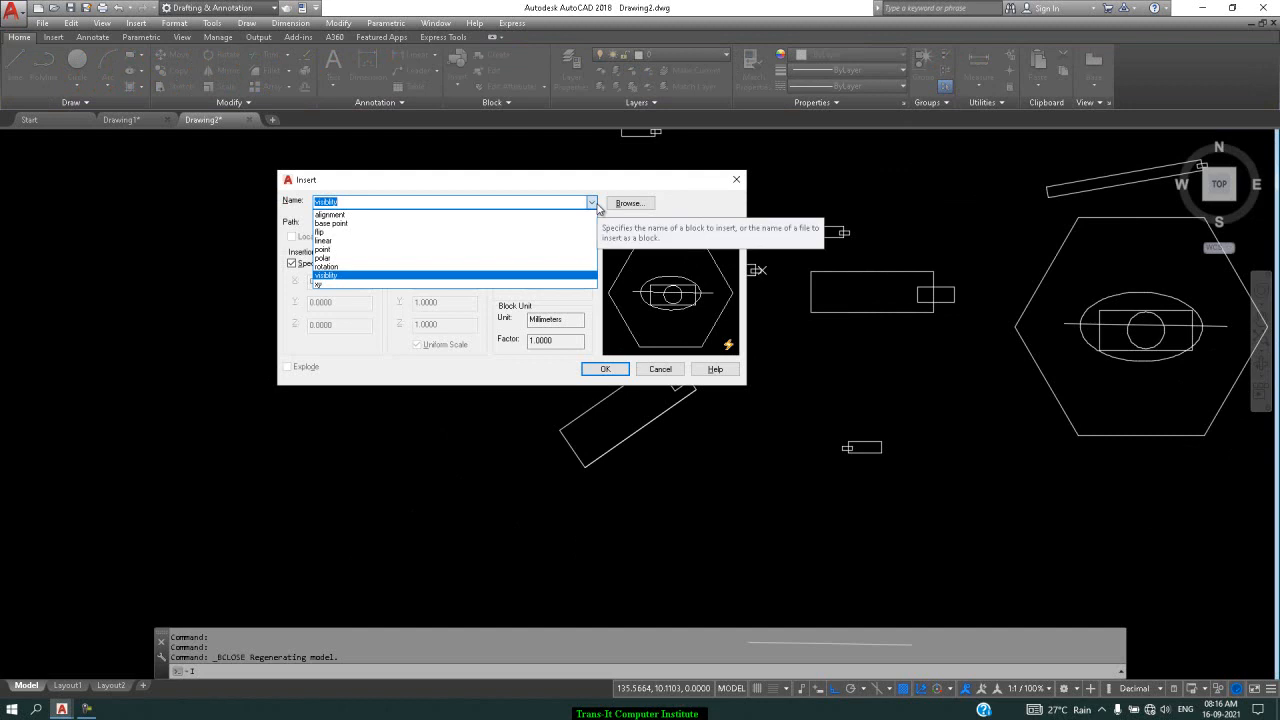
left_click(366, 223)
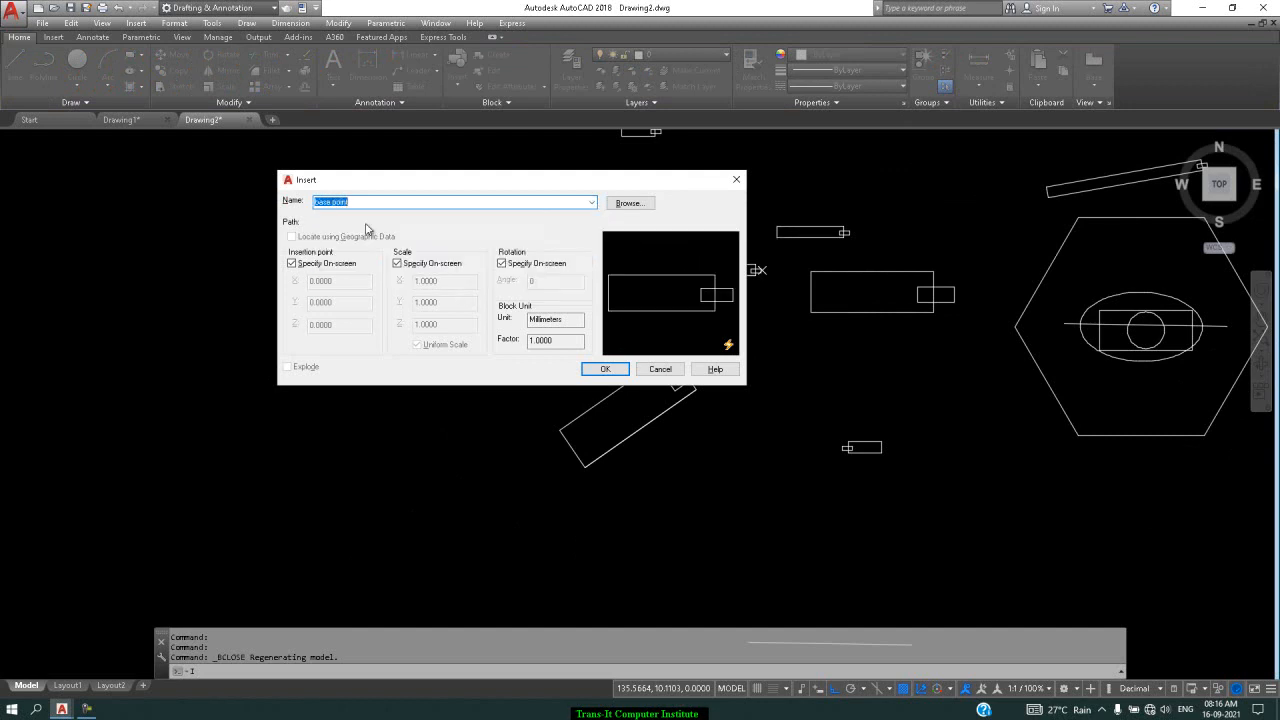
left_click(605, 369)
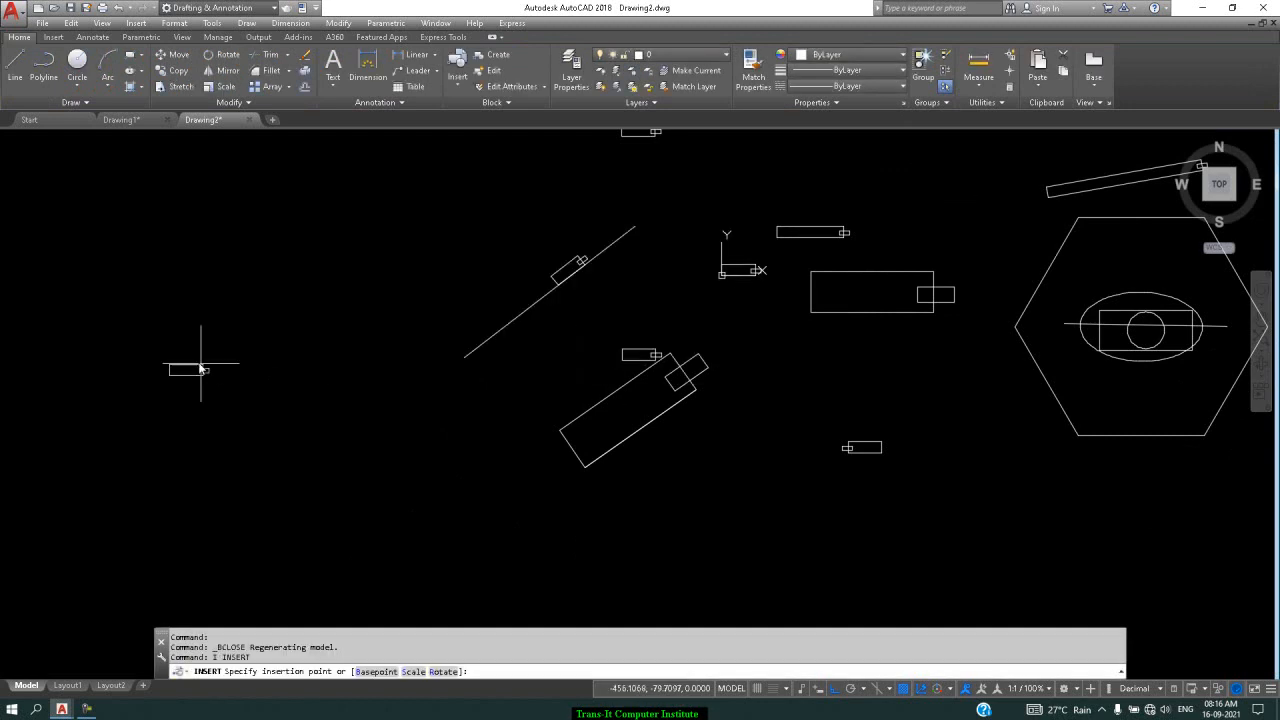
scroll(260, 329, "up", 4)
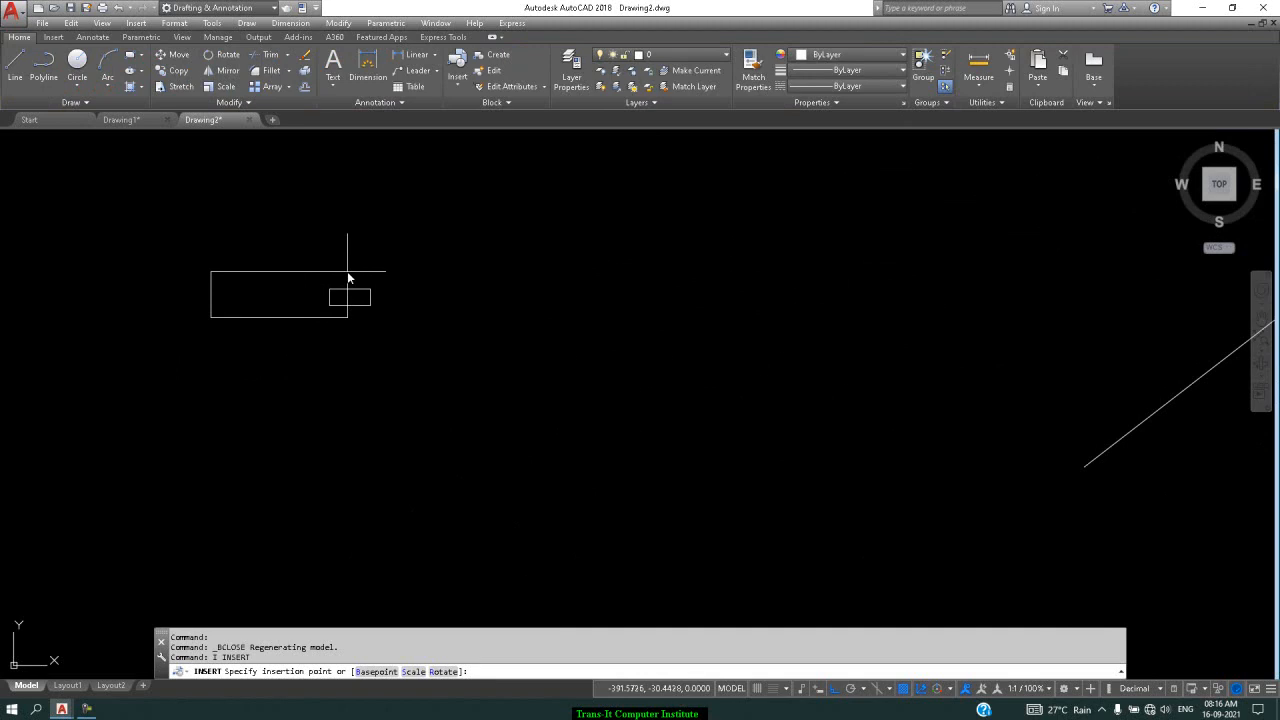
left_click(347, 271)
key("Return")
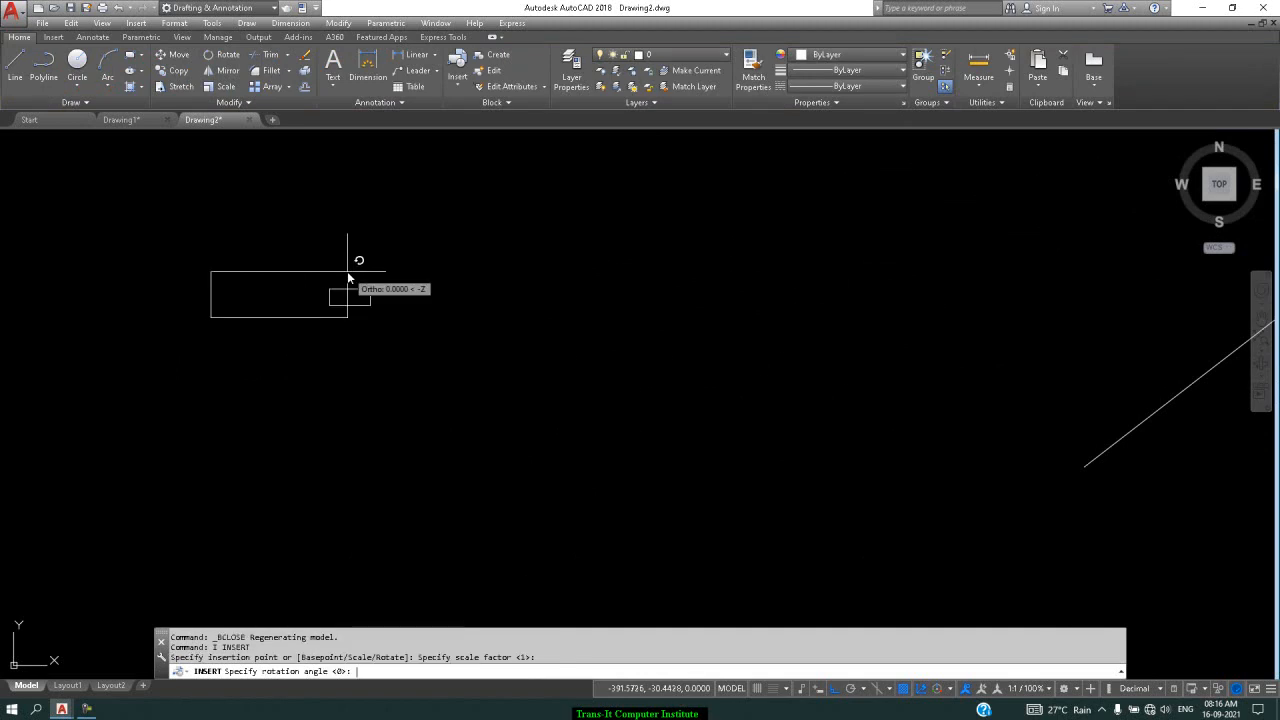
key("Return")
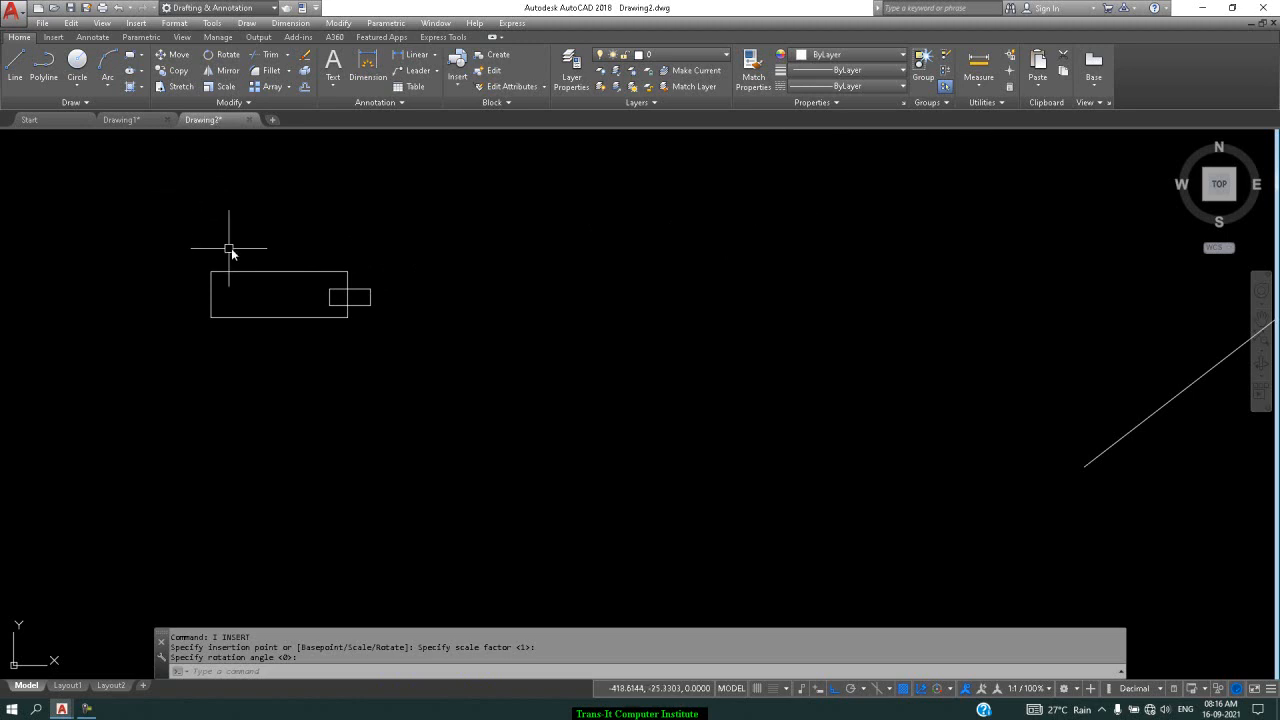
left_click(140, 121)
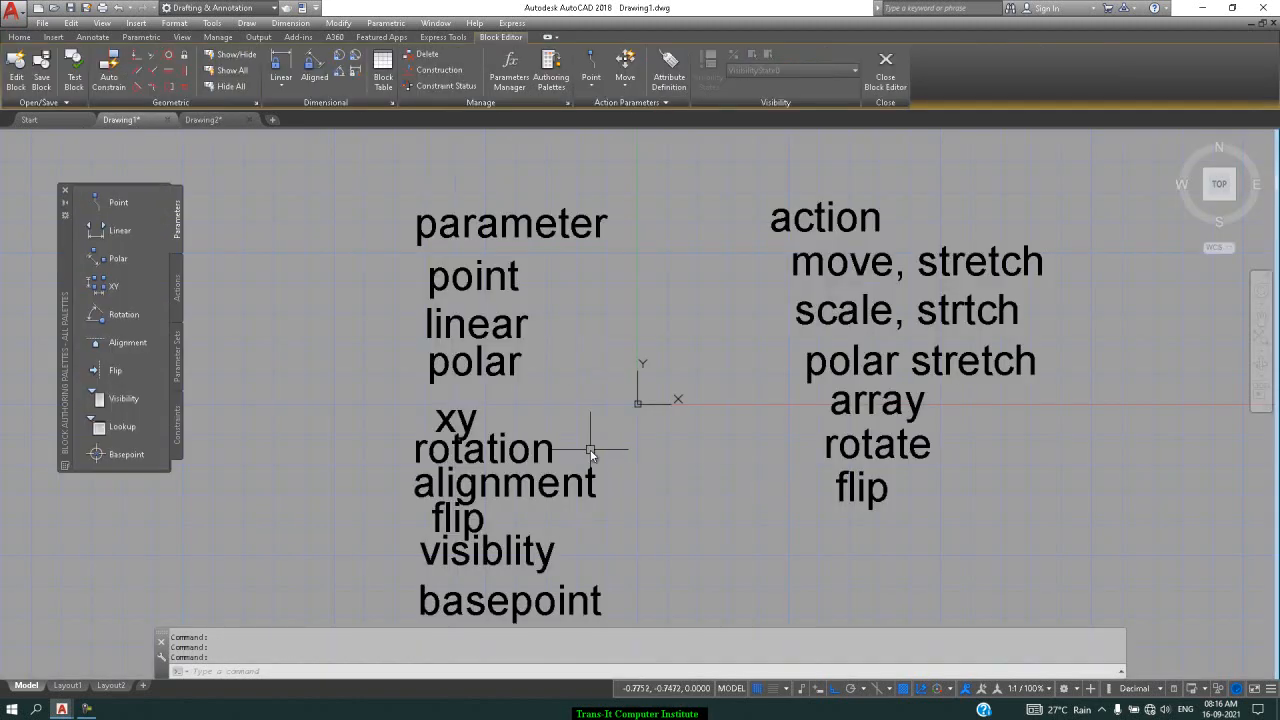
left_click(222, 120)
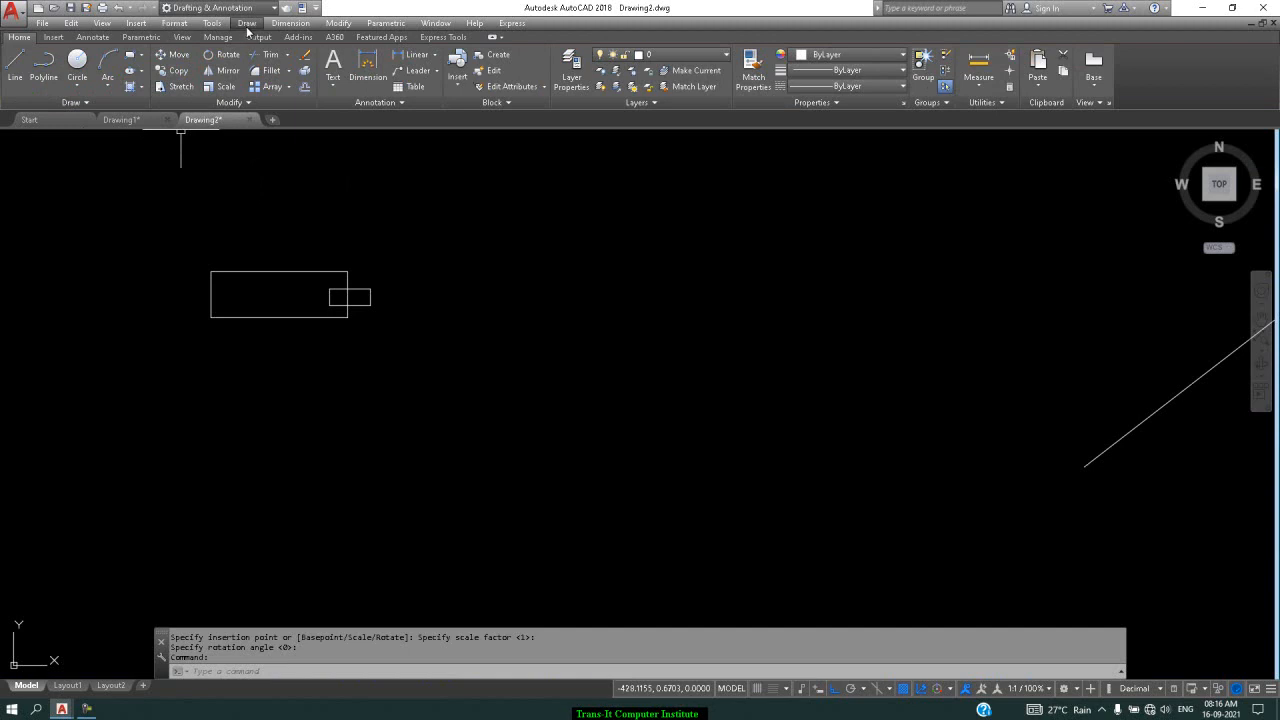
Open DesignCenter via Tools > Palettes and expand the Sample Dynamic Blocks folder
left_click(212, 23)
mouse_move(240, 67)
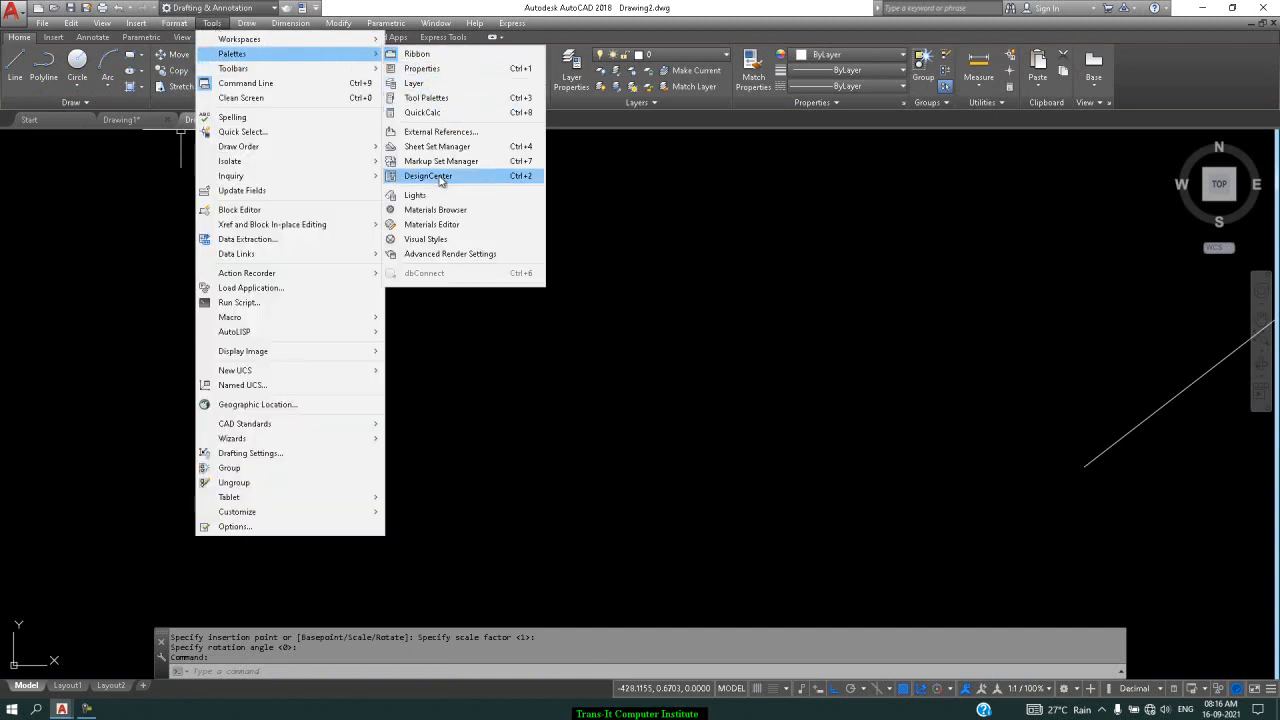
left_click(441, 177)
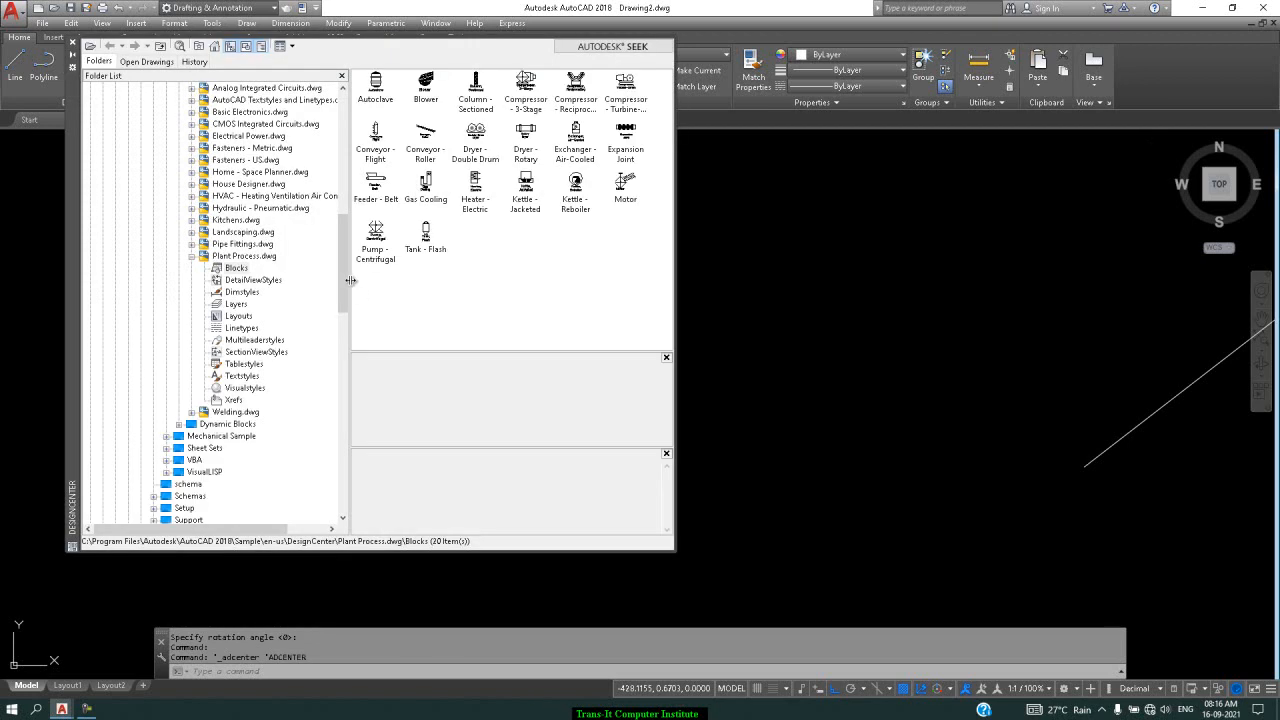
left_click_drag(343, 292, 340, 150)
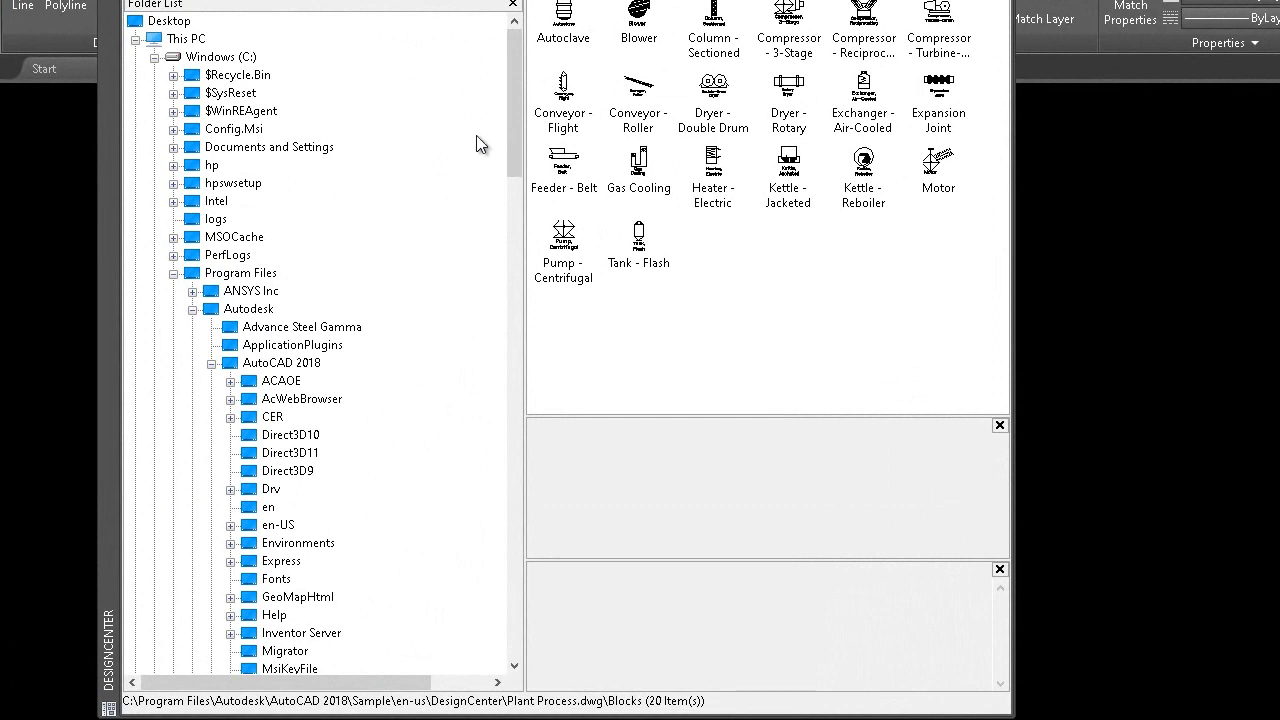
left_click_drag(519, 125, 515, 229)
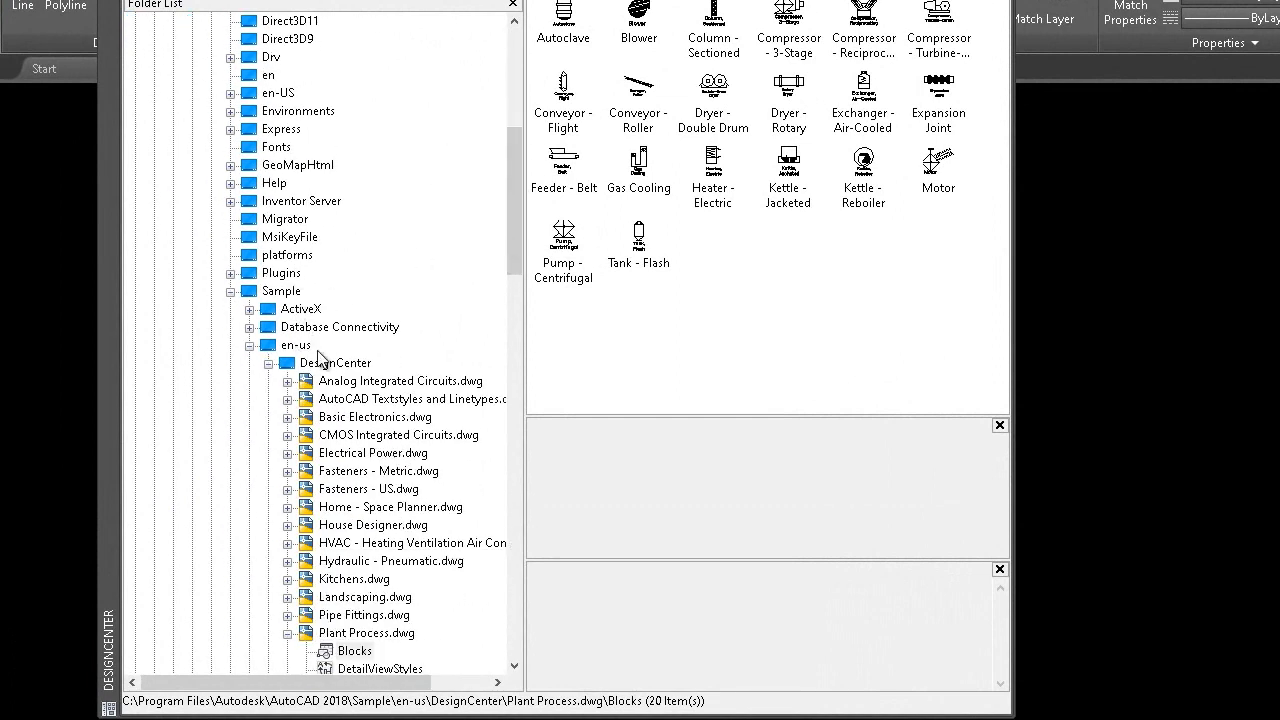
left_click(267, 367)
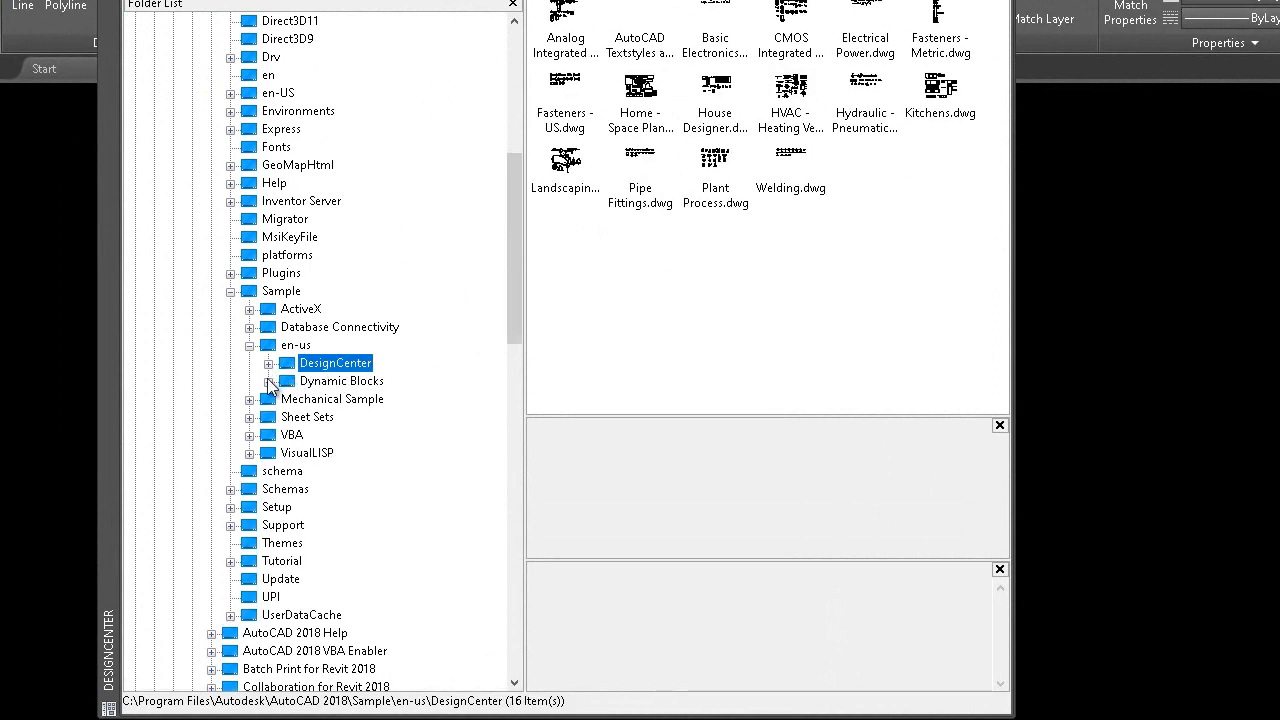
left_click(268, 381)
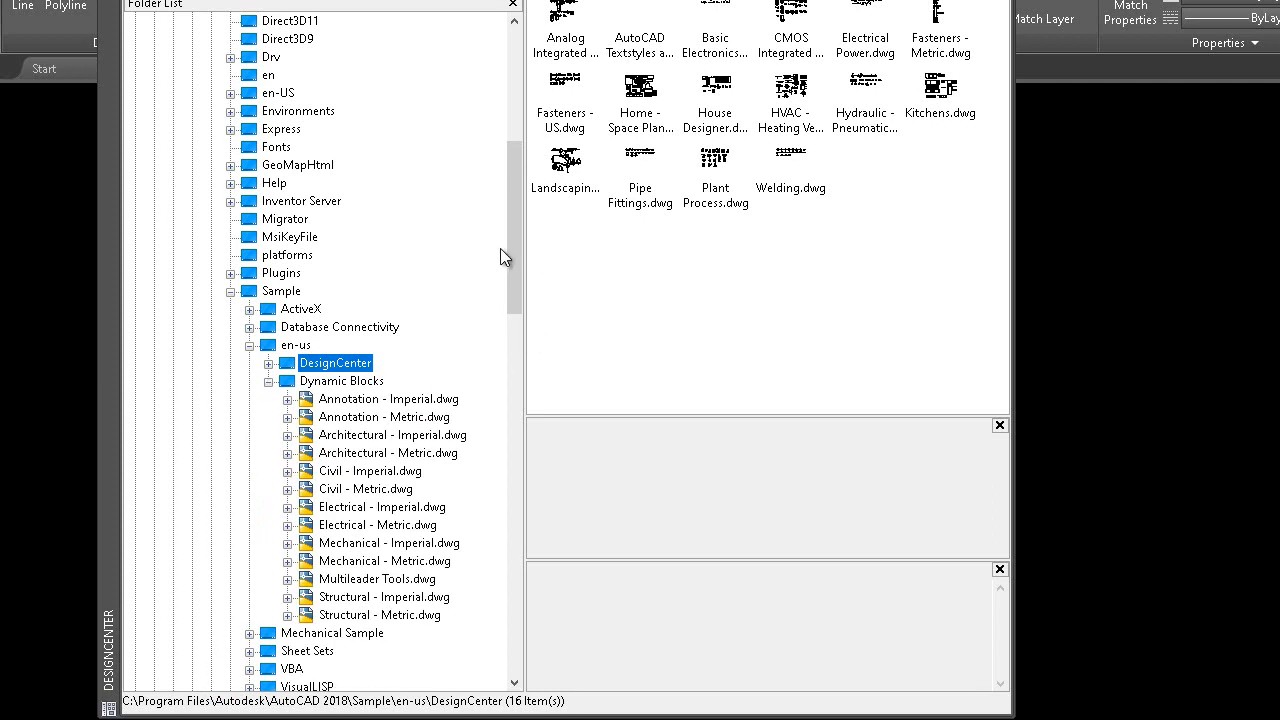
left_click_drag(509, 262, 510, 312)
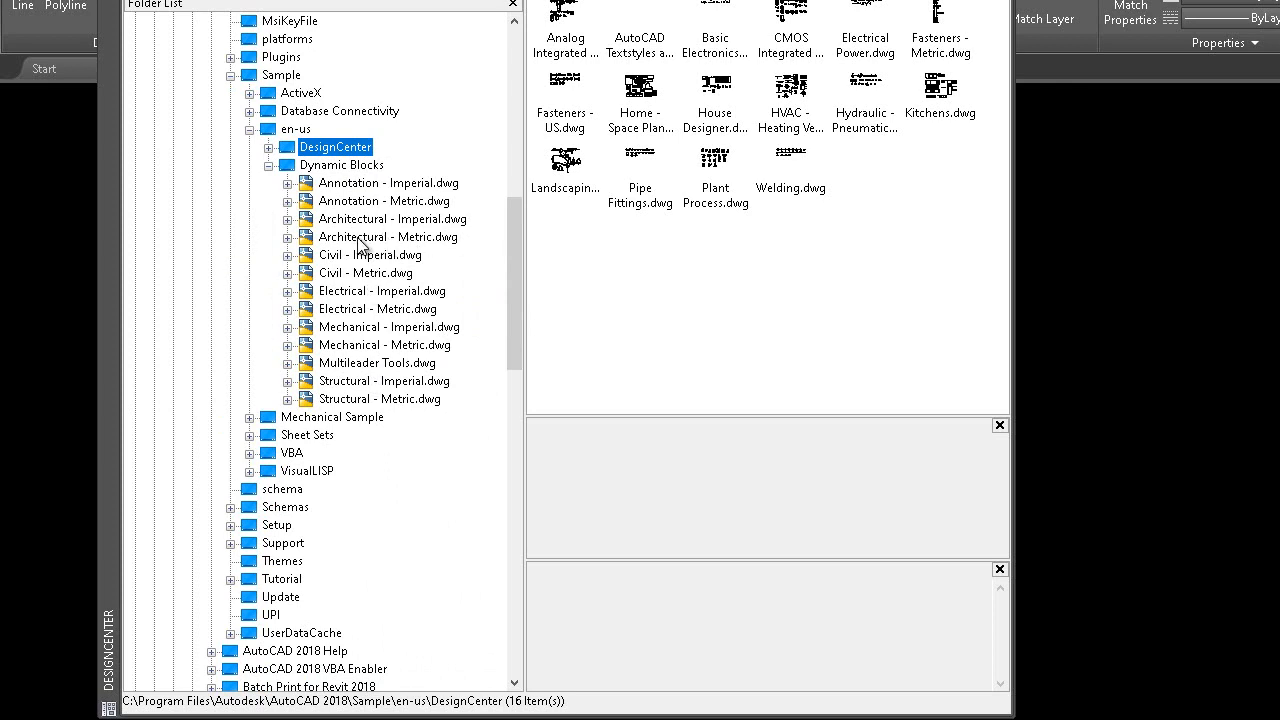
Drag the Aluminum Window (Elevation) block from Architectural - Metric.dwg into the drawing and fit the view
left_click(288, 237)
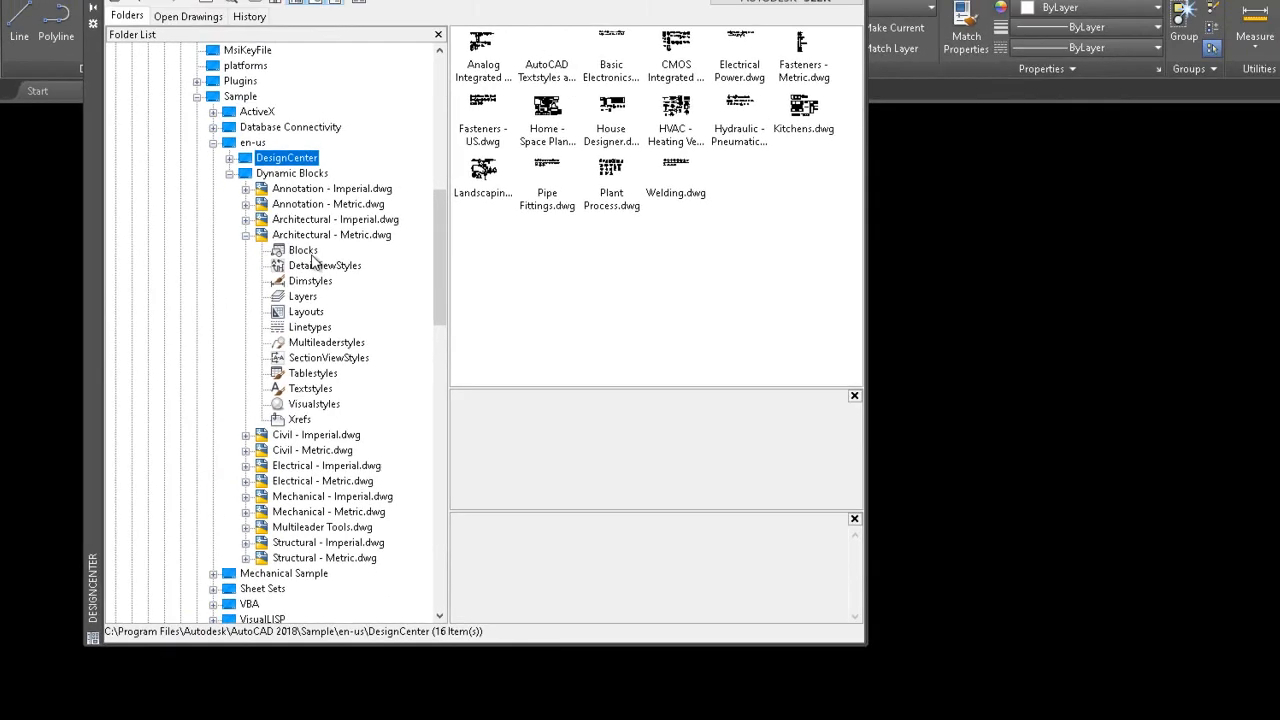
left_click(306, 252)
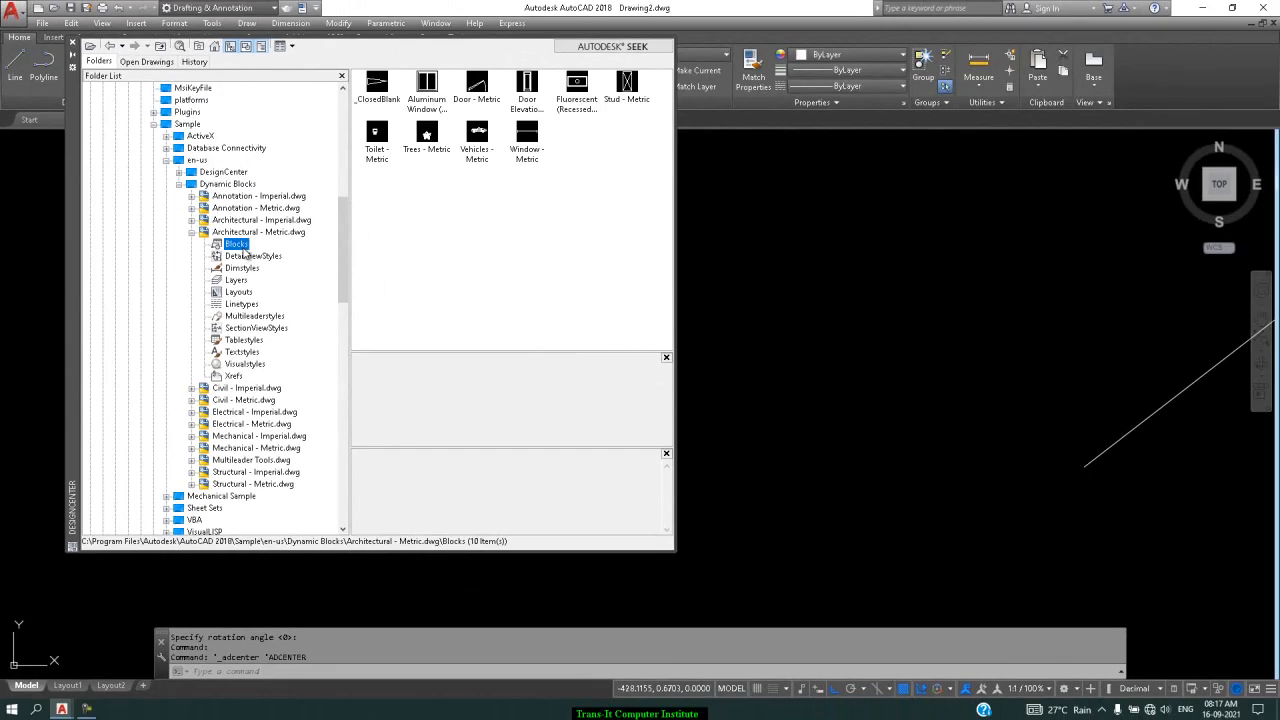
left_click(430, 84)
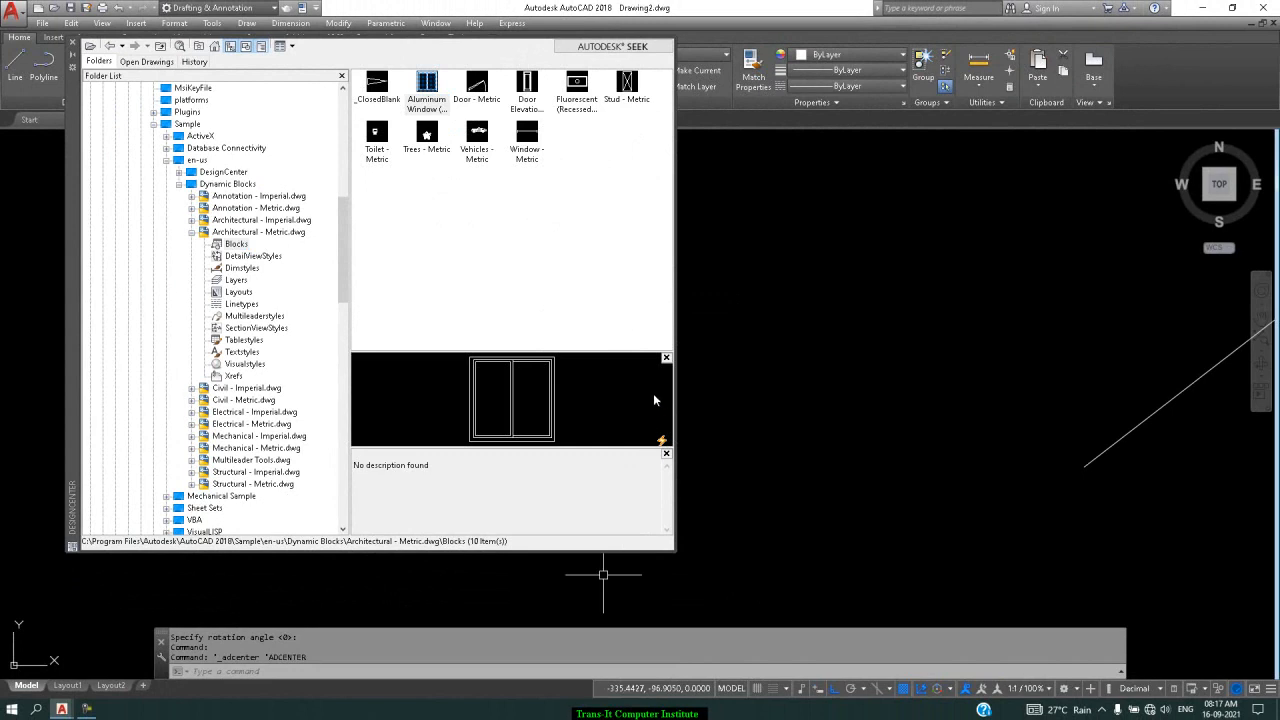
mouse_move(422, 92)
left_mouse_down()
mouse_move(722, 292)
mouse_move(766, 304)
left_mouse_up()
left_click(1220, 186)
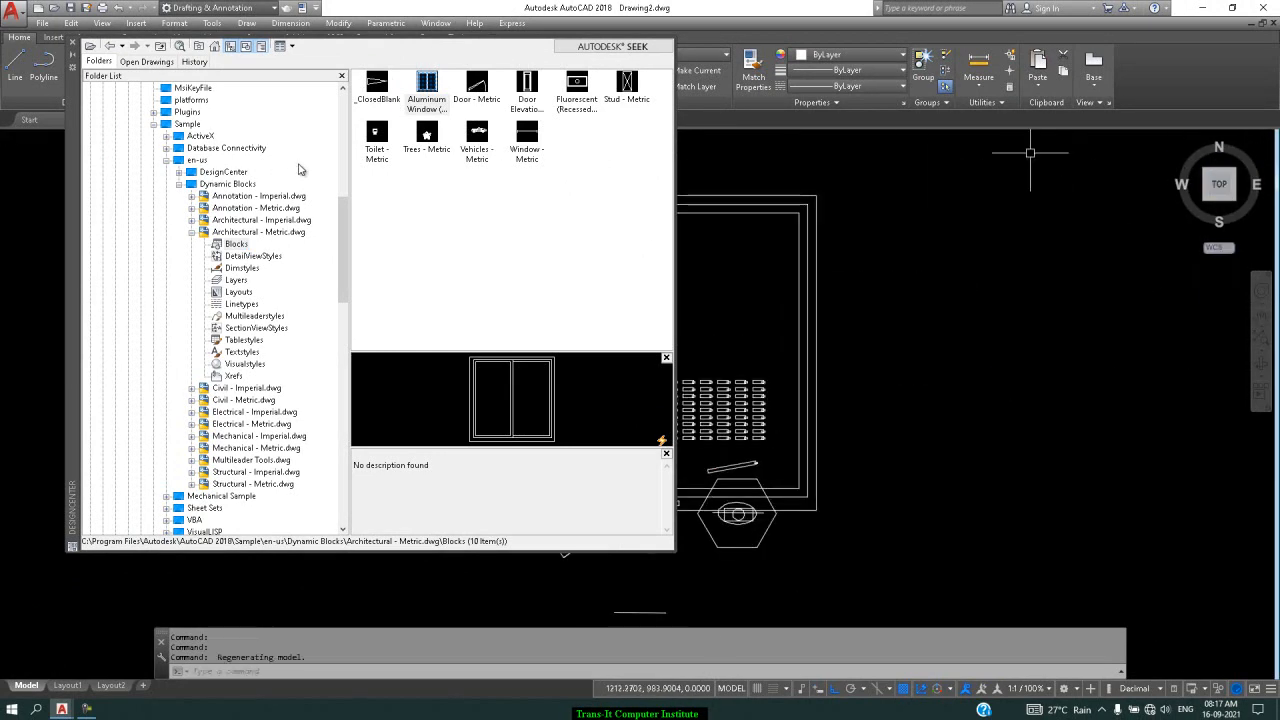
left_click_drag(69, 160, 41, 185)
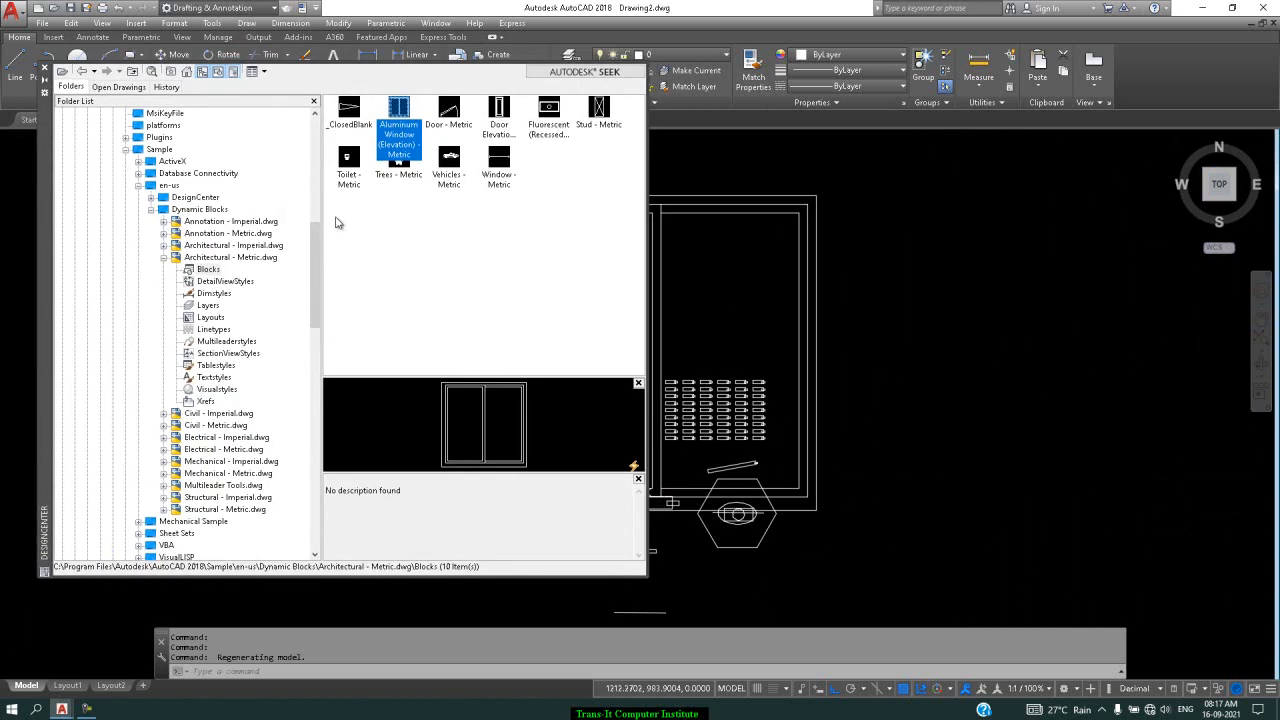
scroll(808, 232, "down", 3)
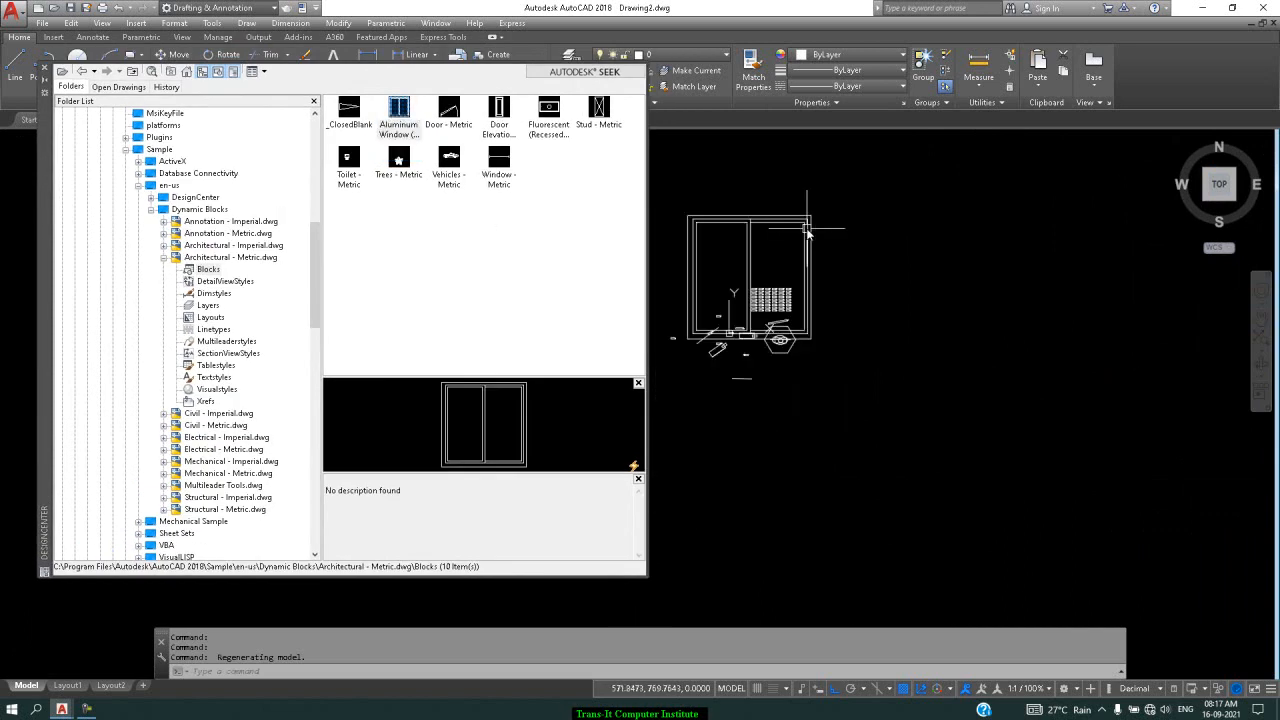
left_click(459, 115)
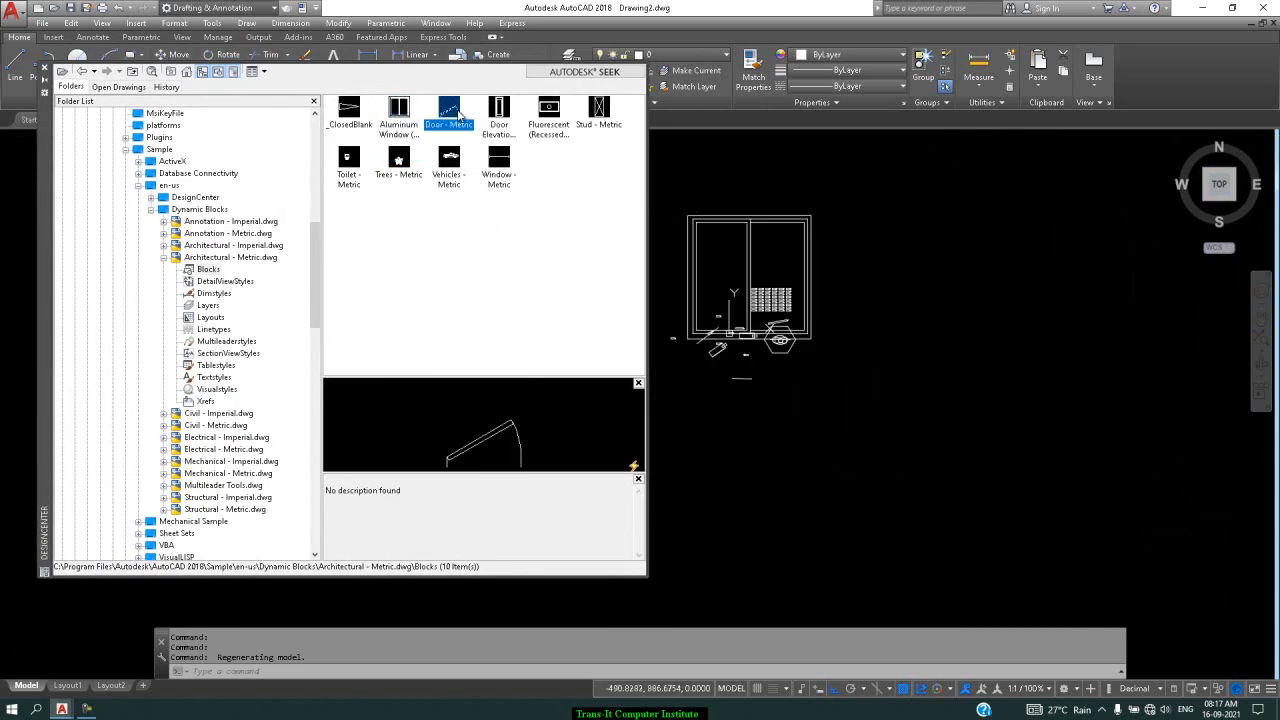
Insert the Door - Metric block right of the window at scale 0.5 and rotation 0
right_click(459, 115)
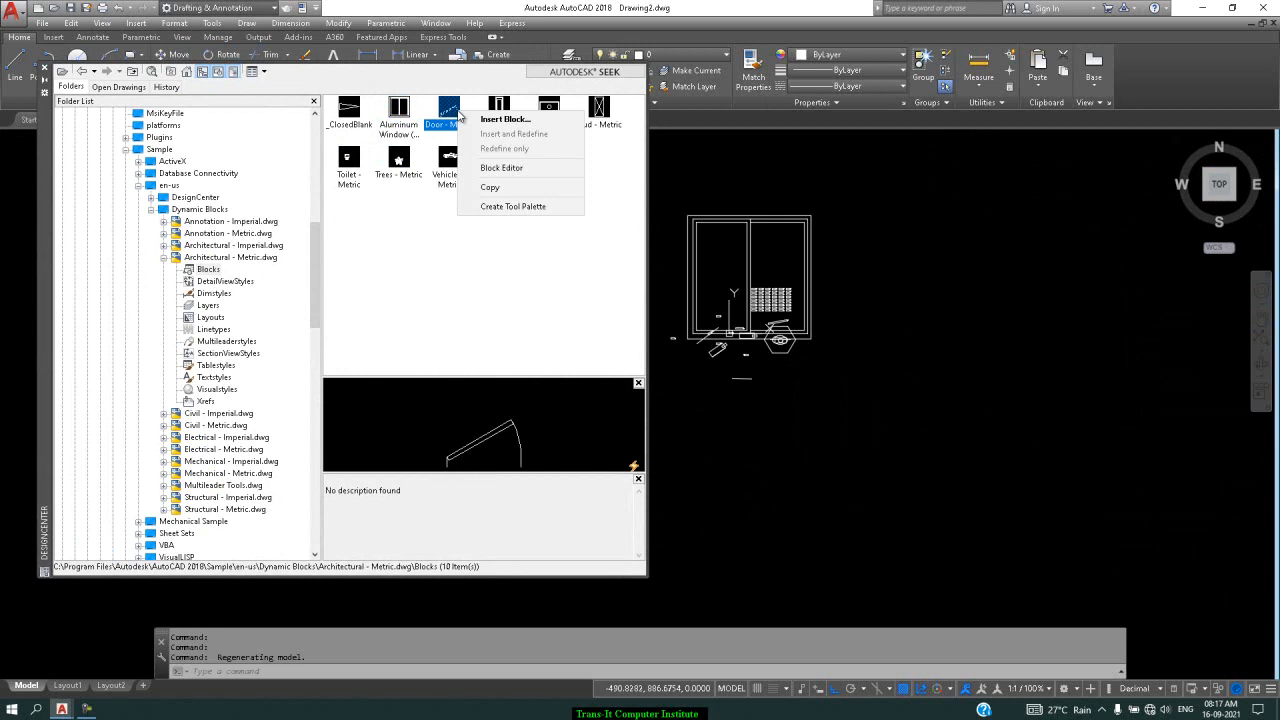
left_click(514, 120)
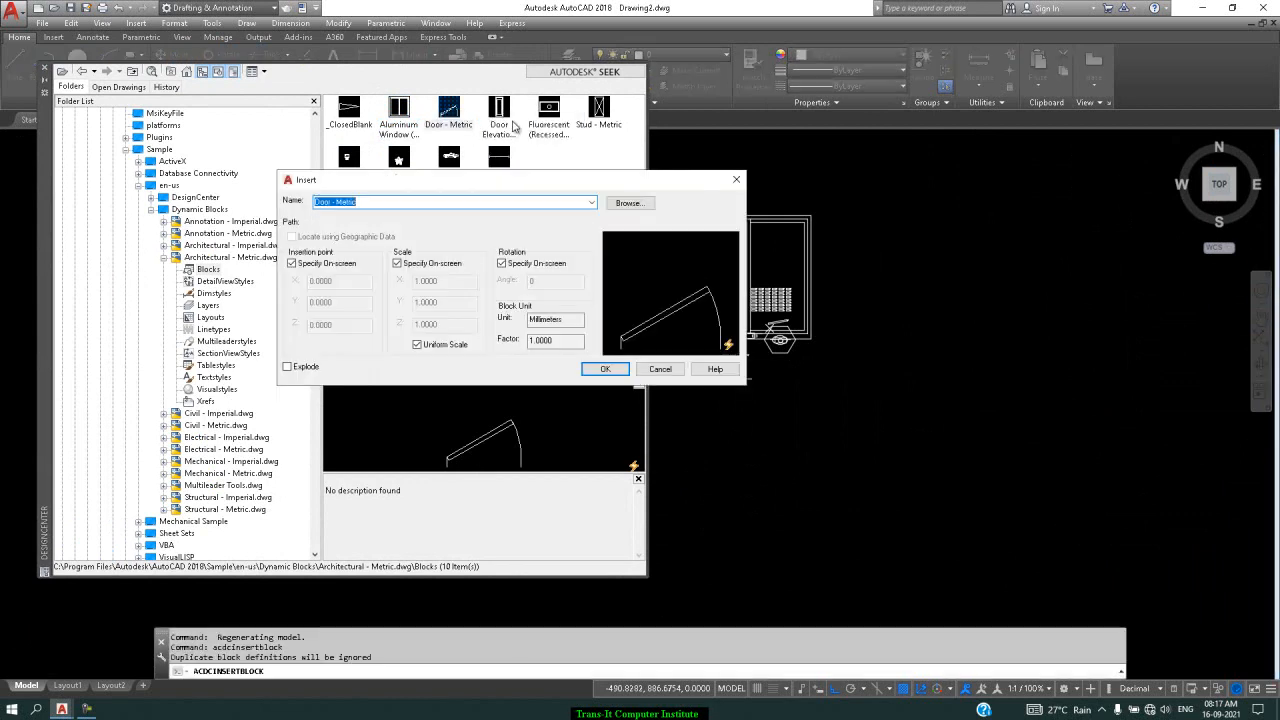
left_click(616, 372)
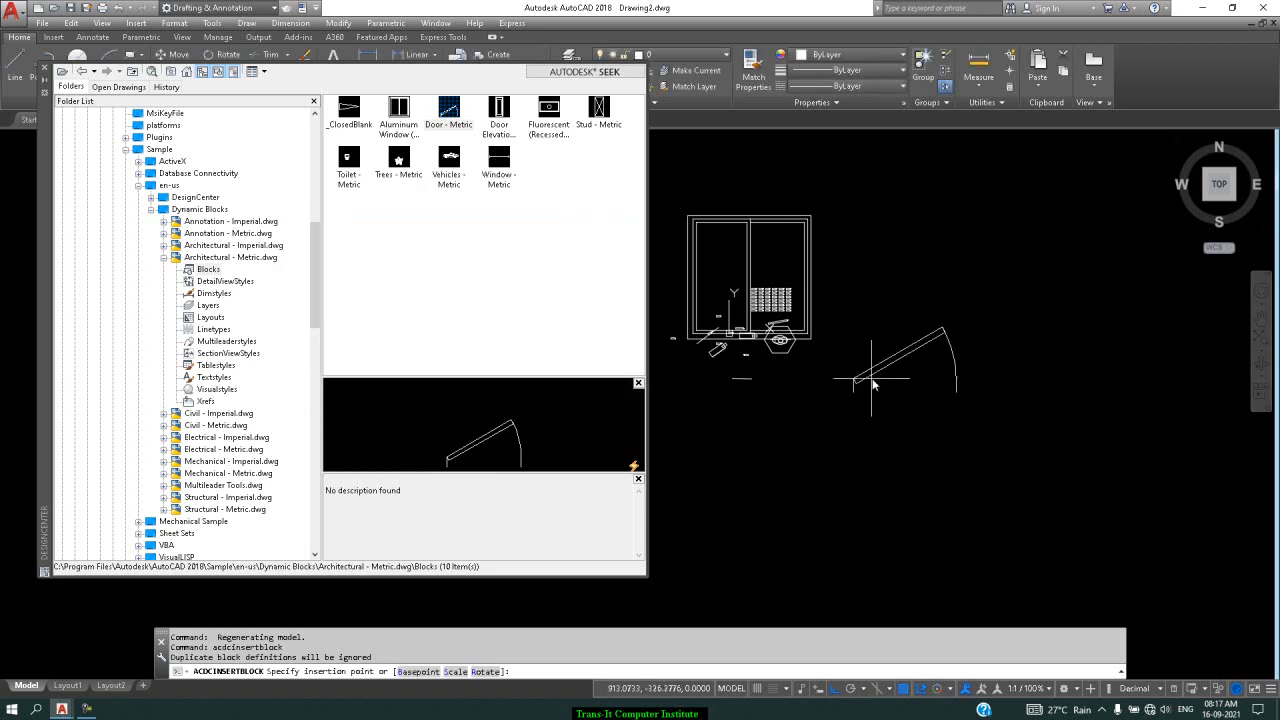
left_click(987, 383)
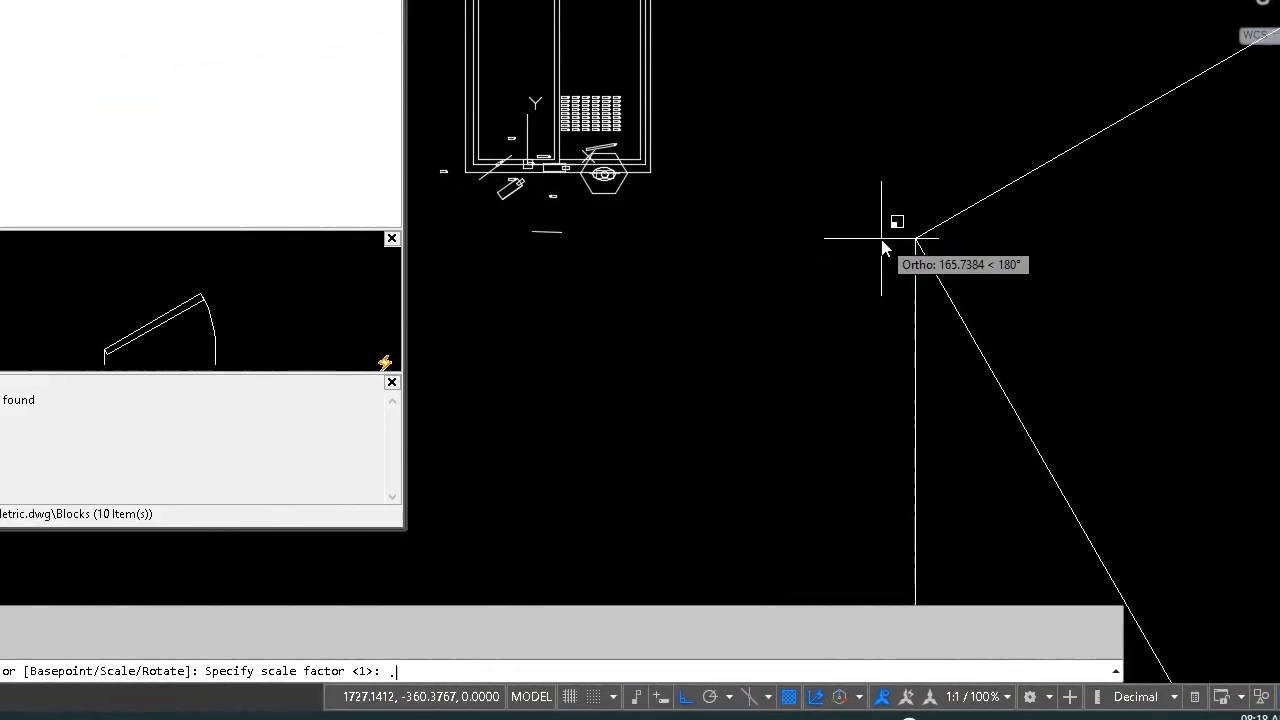
type(".5")
key("Return")
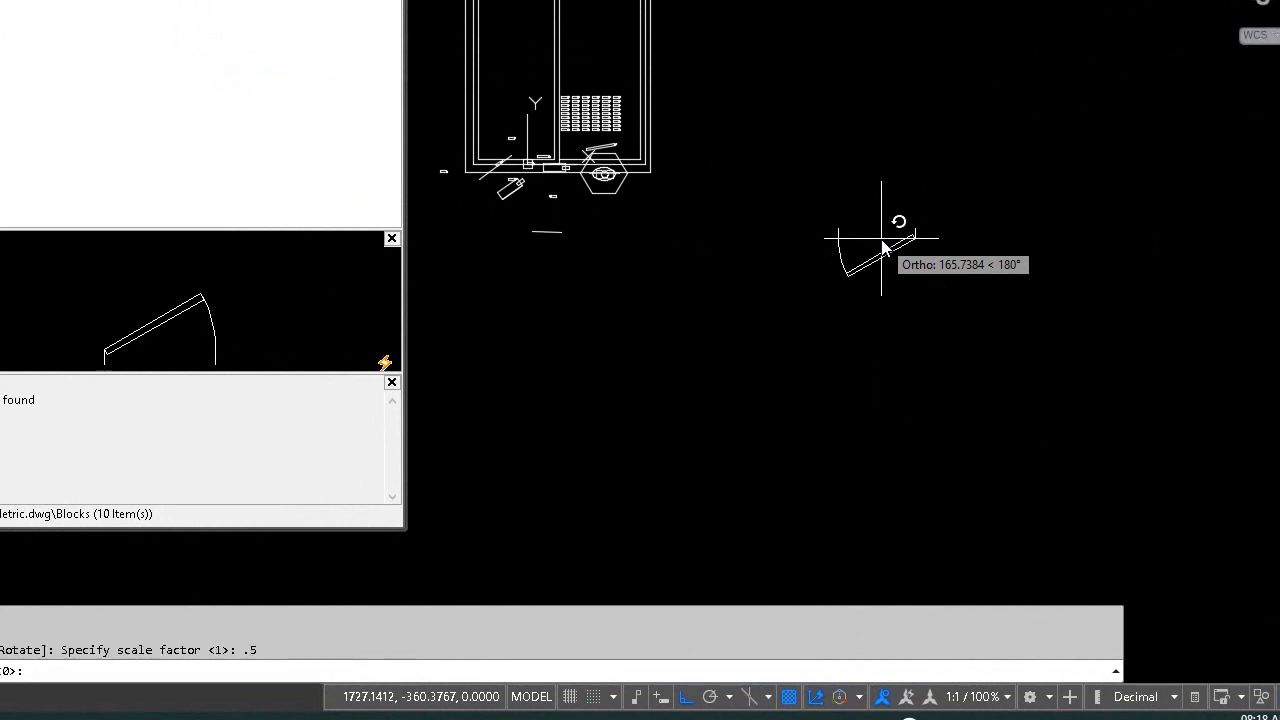
key("Return")
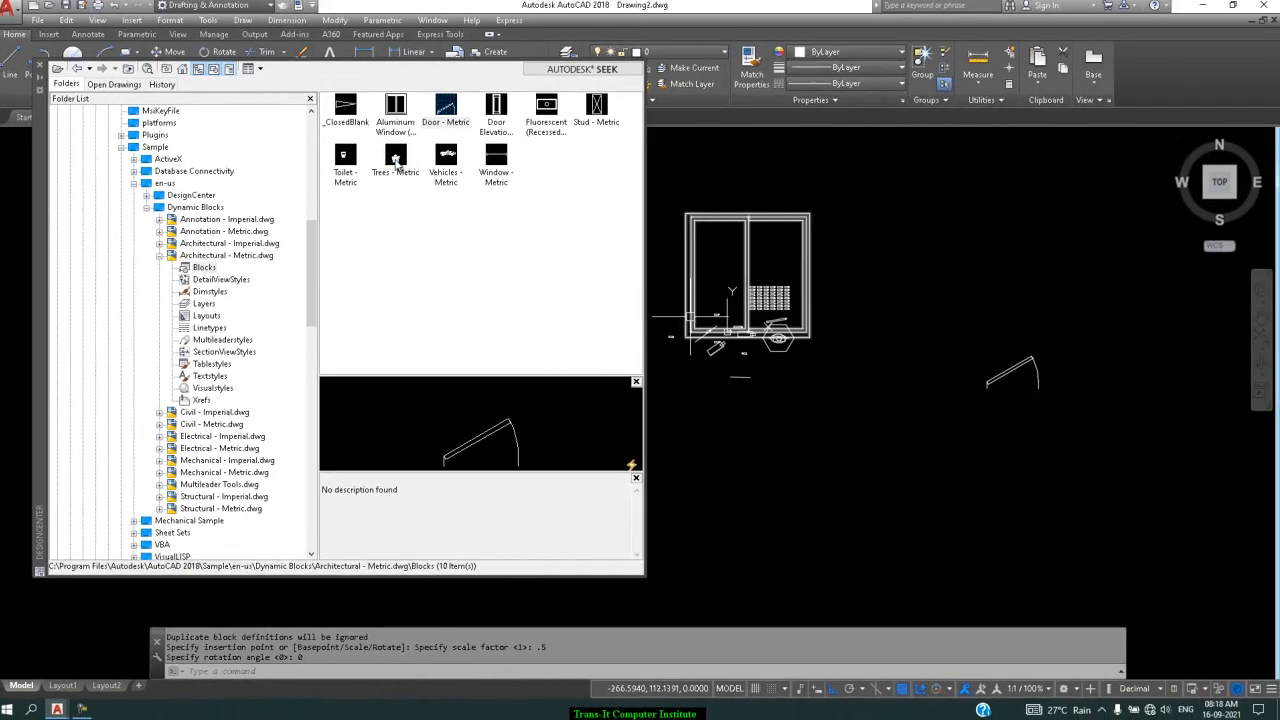
left_click(398, 162)
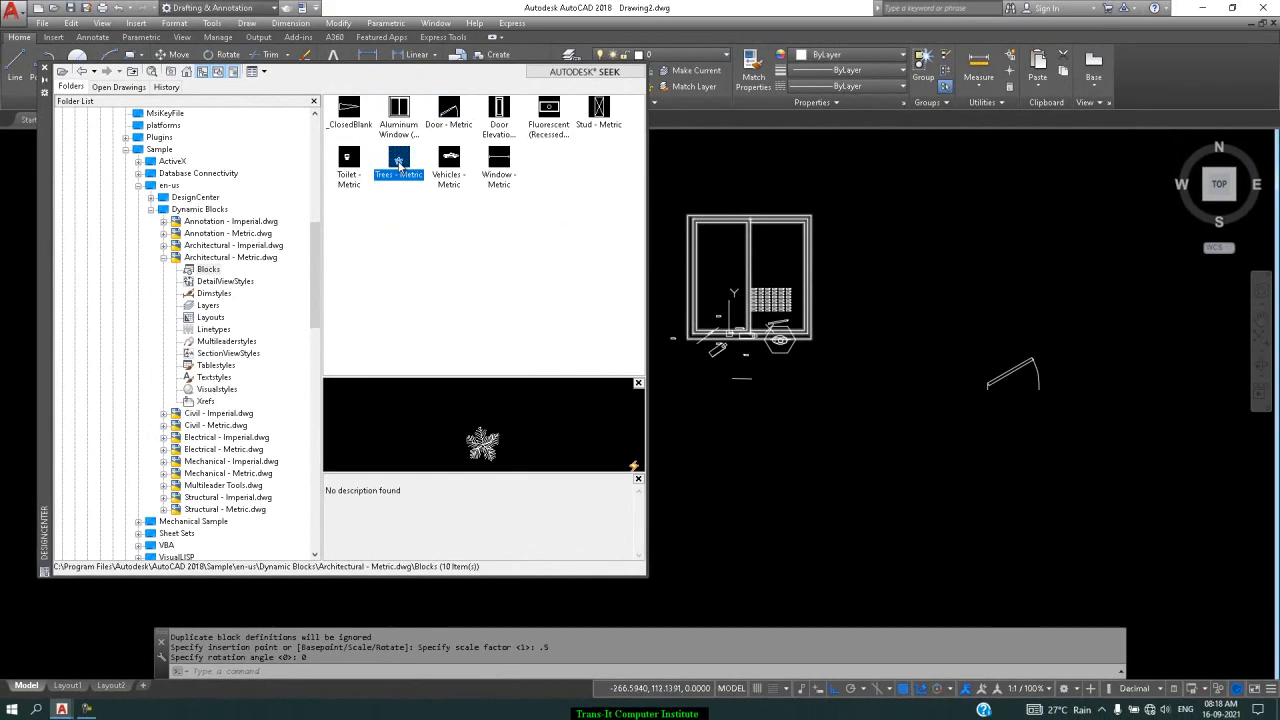
Abandon the tree insert and place the Vehicles - Metric car at scale 0.5, rotation 0
right_click(398, 162)
left_click(428, 169)
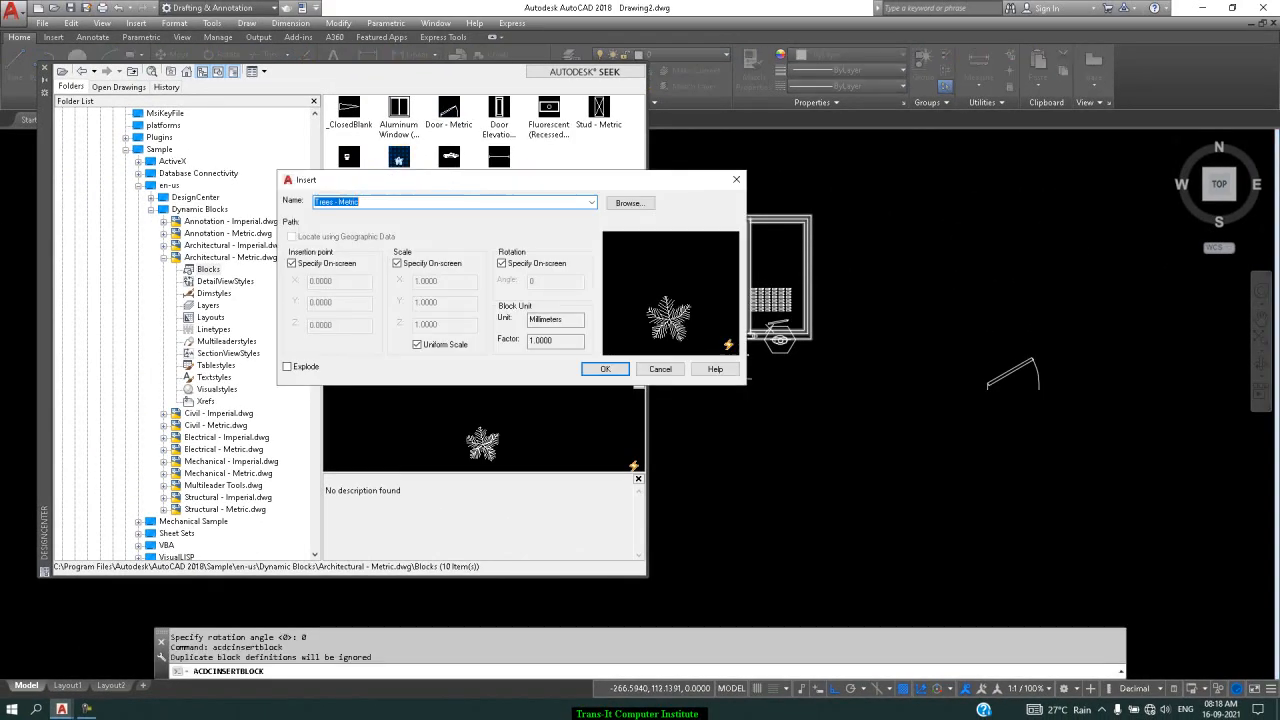
left_click(660, 369)
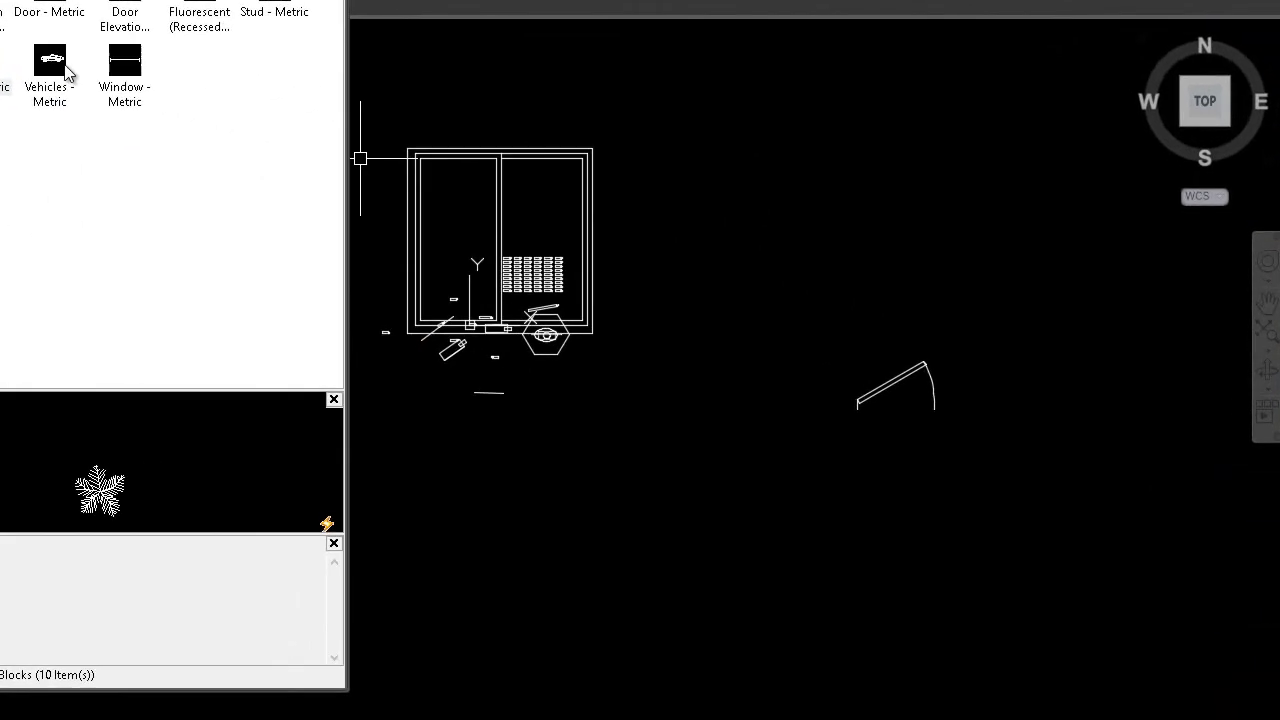
left_click(460, 162)
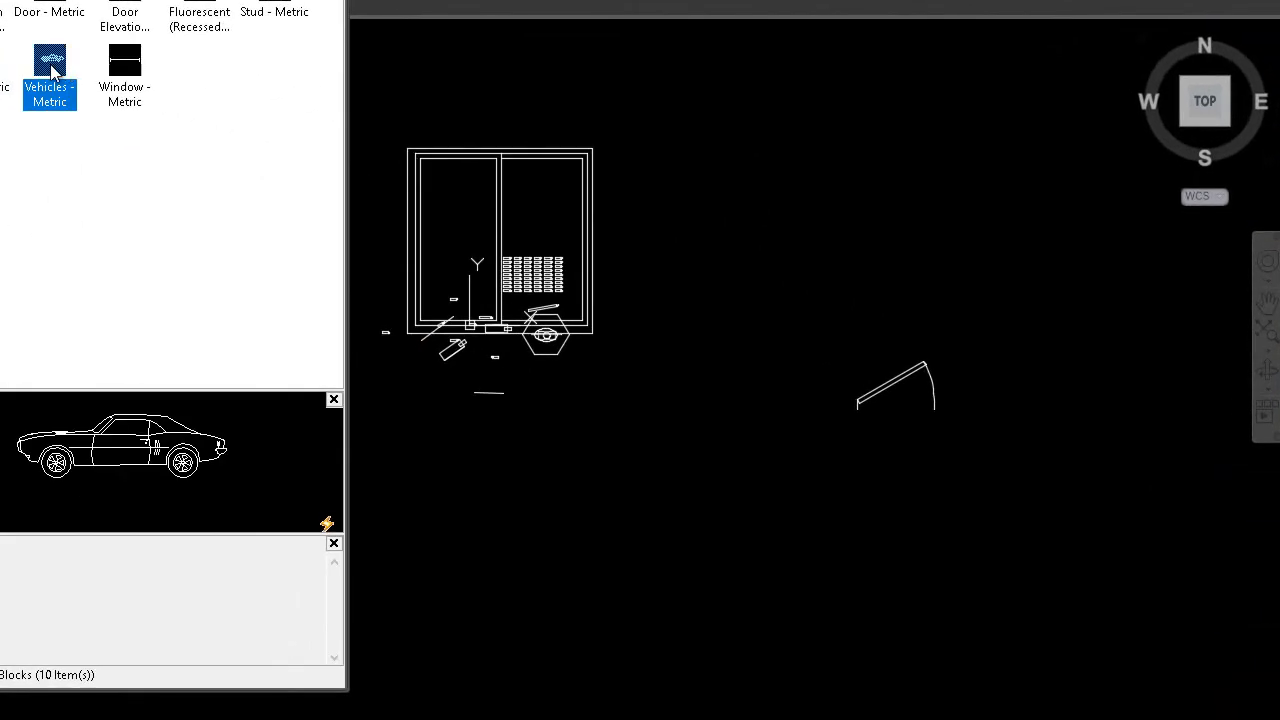
right_click(52, 70)
left_click(129, 77)
left_click(280, 379)
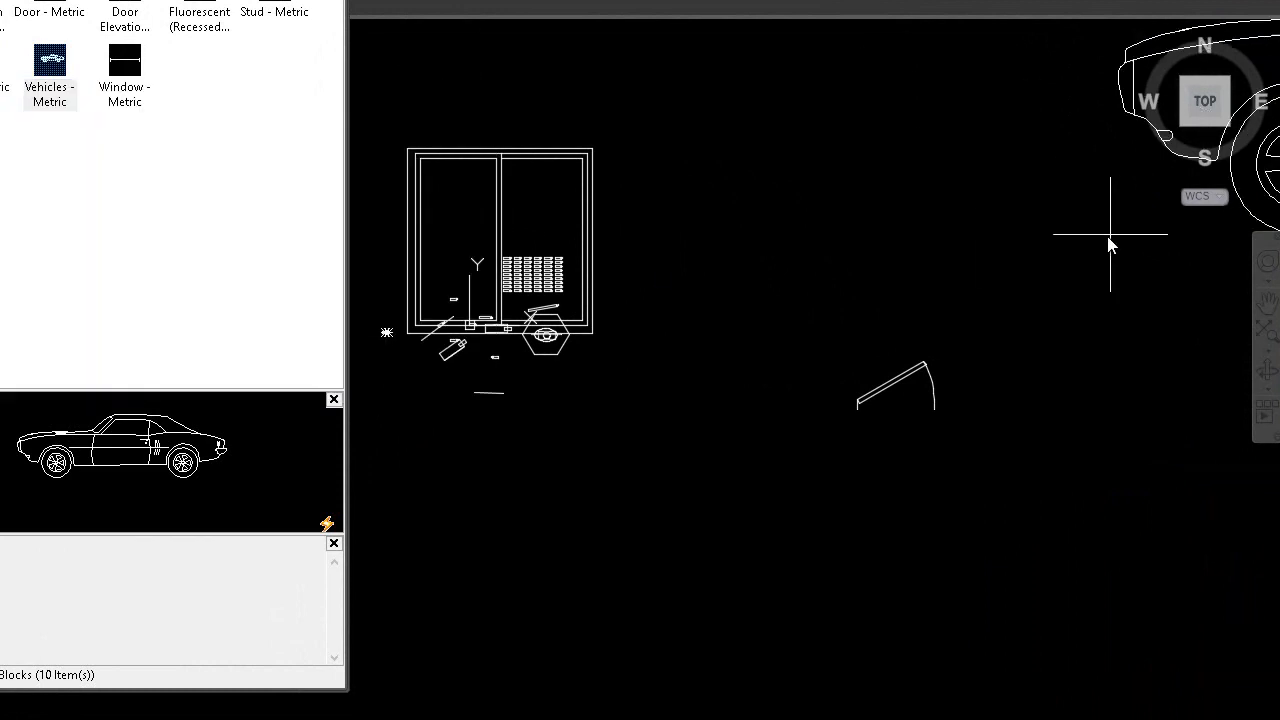
left_click(785, 195)
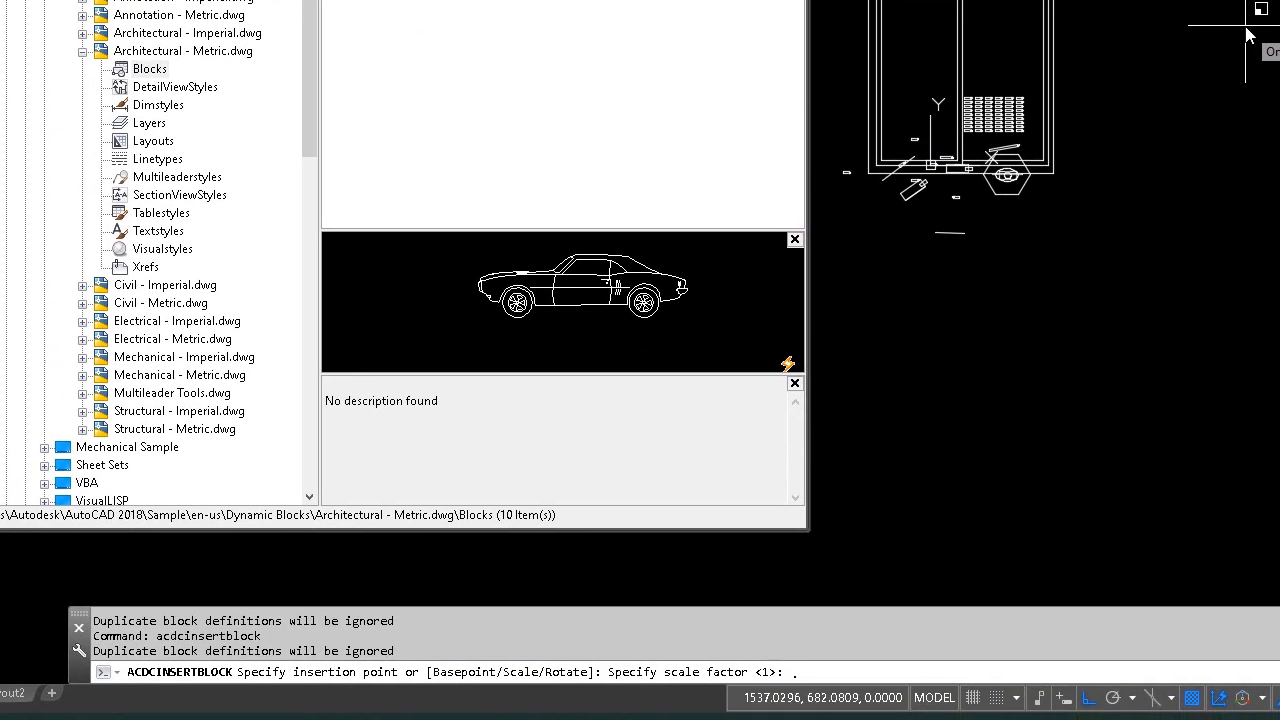
type(".5")
key("Return")
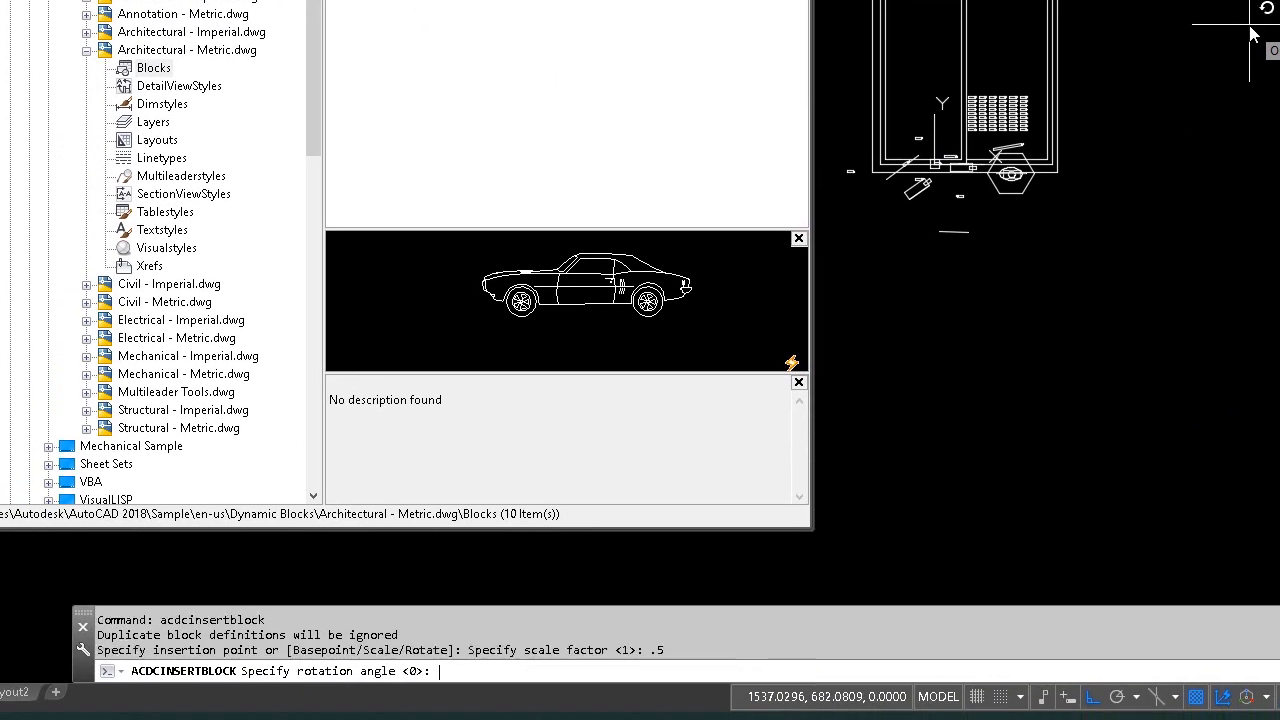
key("Return")
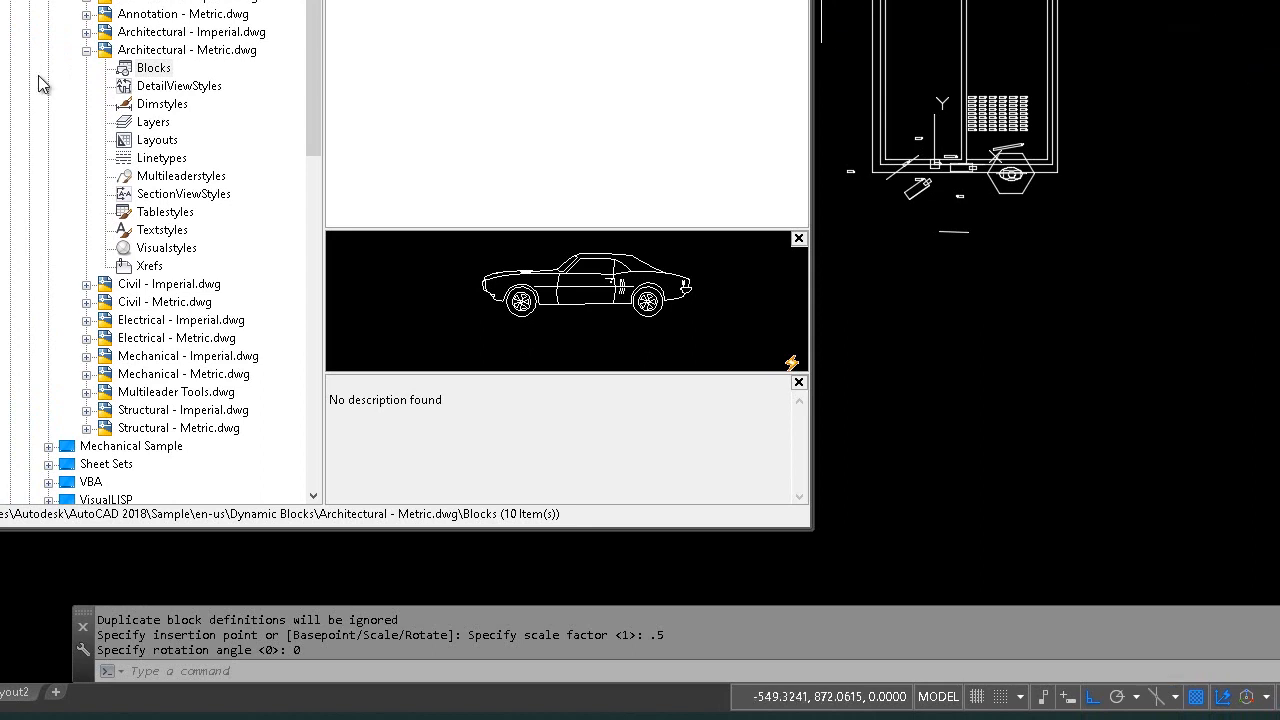
left_click(86, 51)
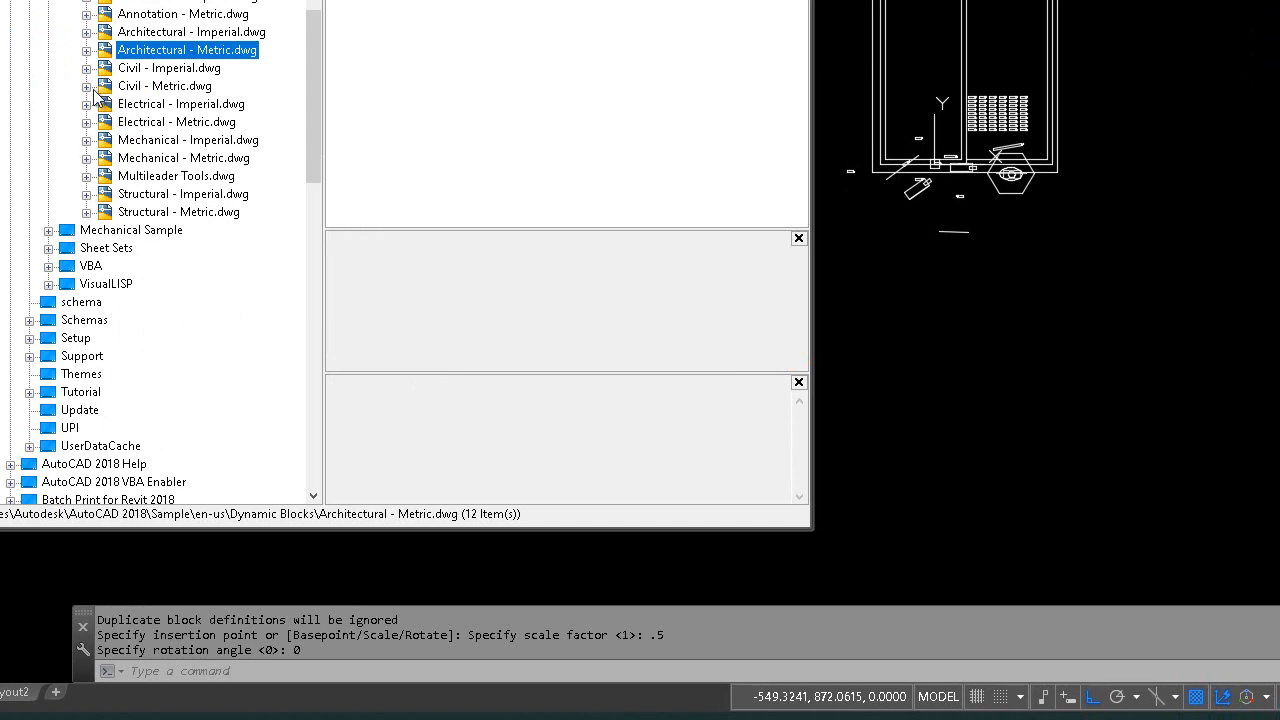
Drag the Manhole - Metric and International Speed Limit blocks from Civil - Metric.dwg into the drawing
left_click(87, 87)
left_click(158, 106)
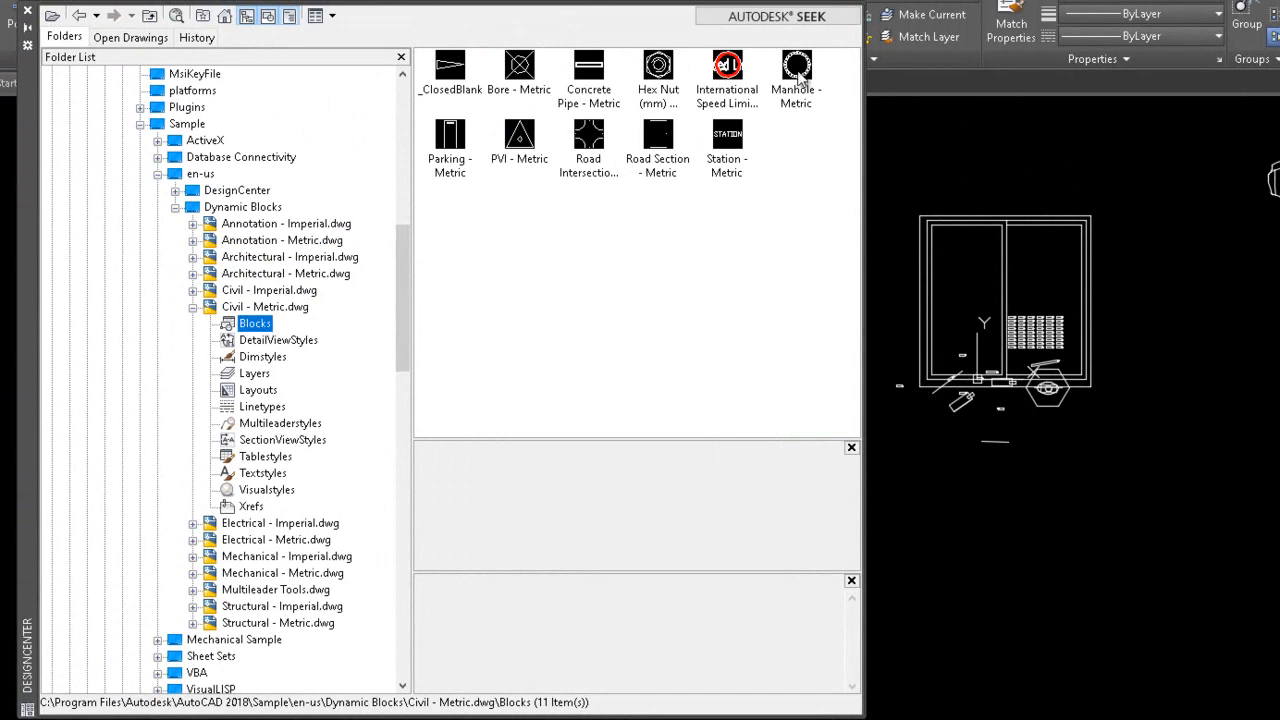
left_click(797, 68)
left_click_drag(797, 68, 1204, 628)
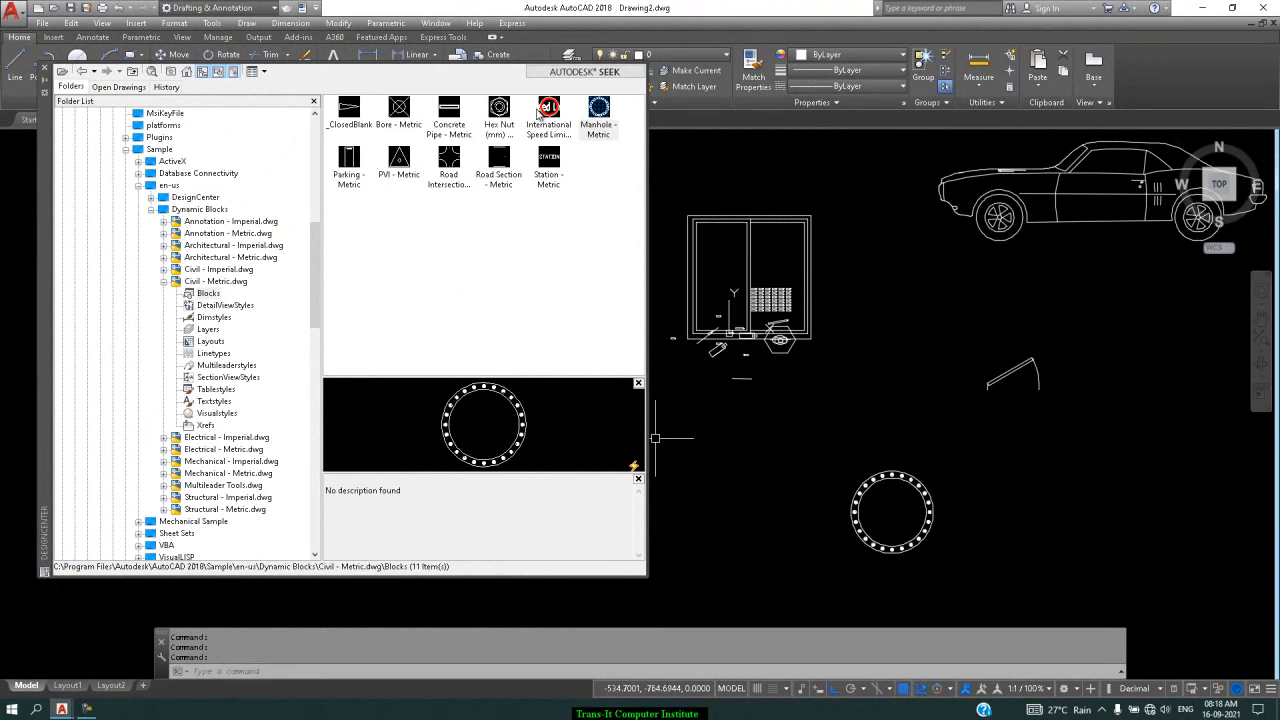
mouse_move(558, 112)
left_mouse_down()
mouse_move(700, 330)
mouse_move(899, 373)
left_mouse_up()
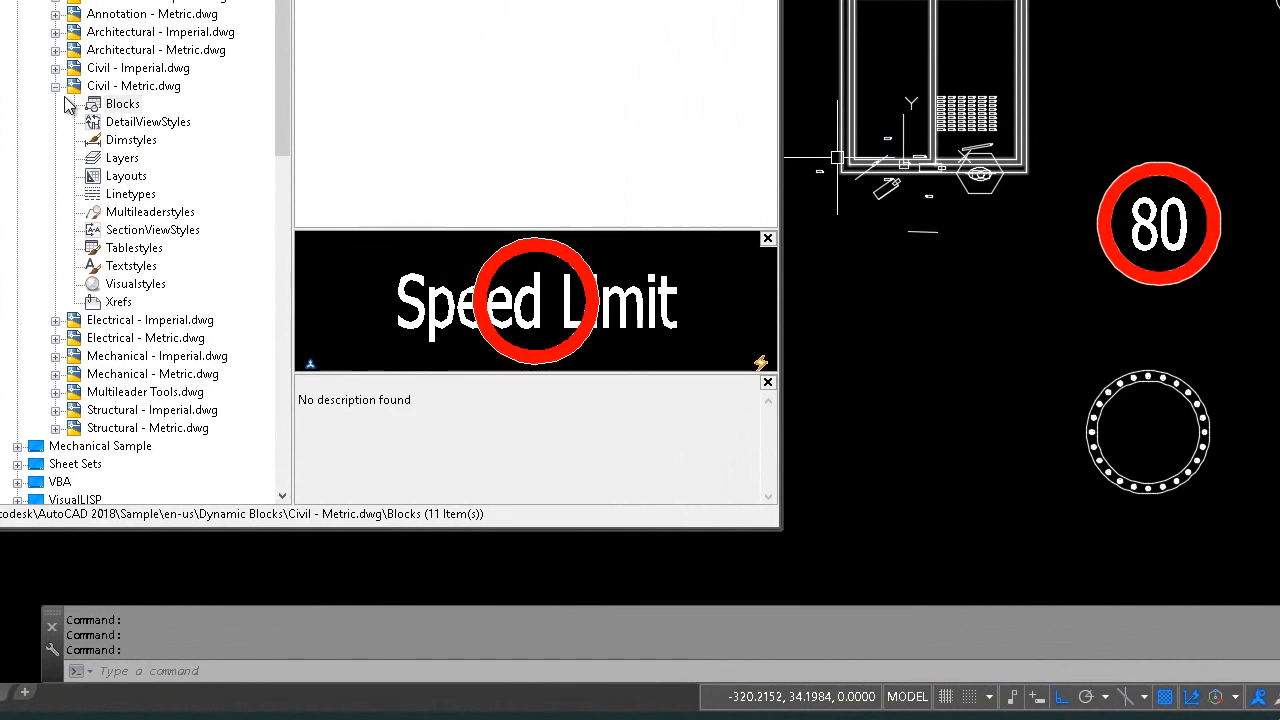
left_click(57, 87)
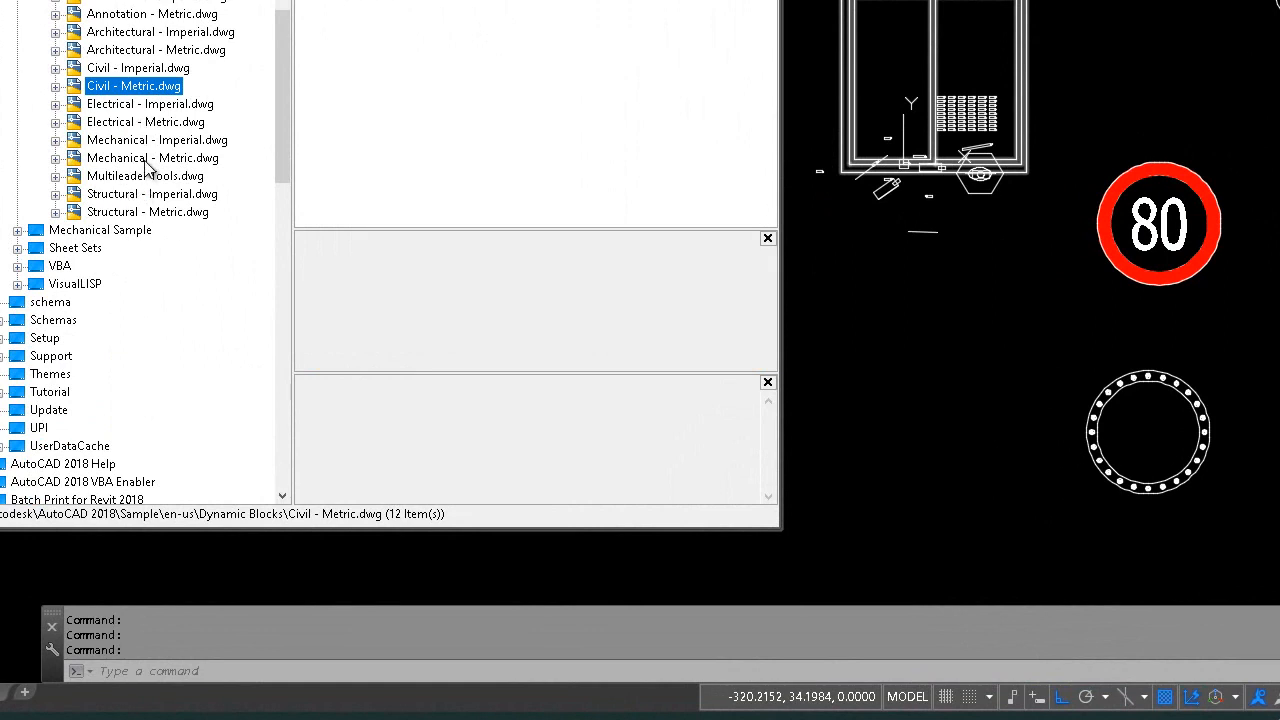
Drag Hex Nut - Metric and Roller Bearing from the Mechanical - Metric.dwg blocks into the drawing
double_click(146, 162)
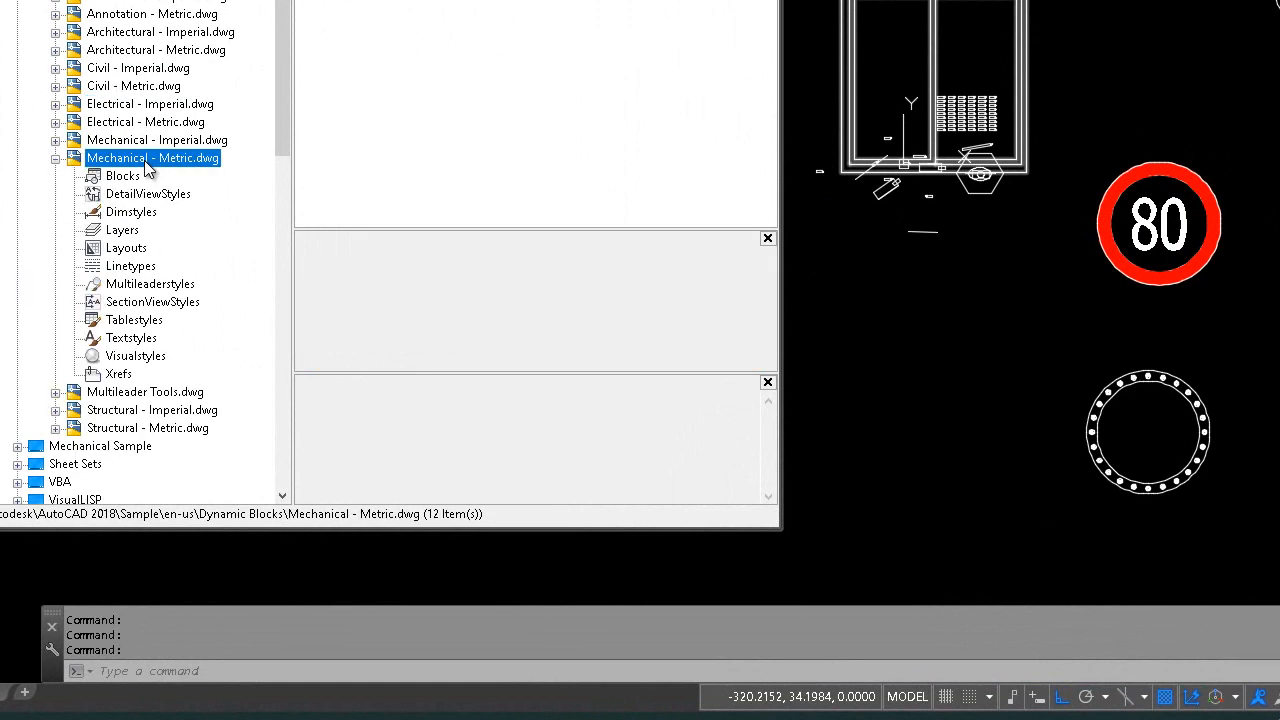
double_click(147, 162)
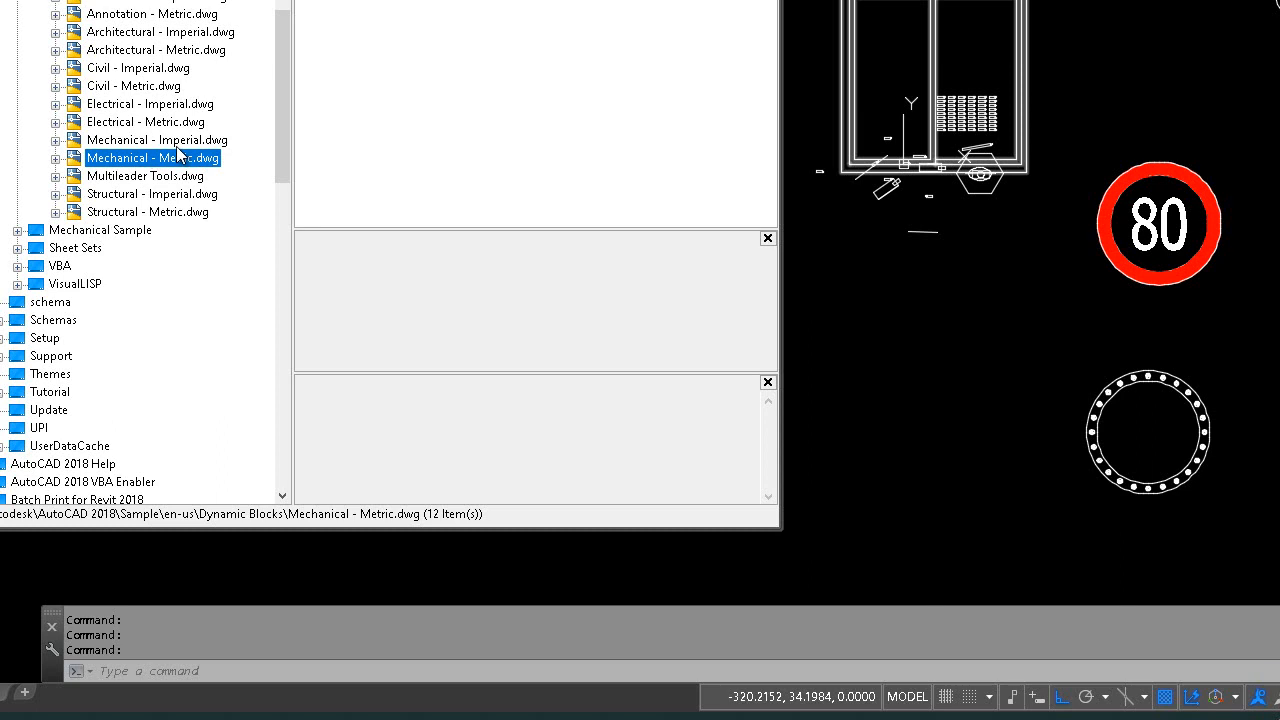
left_click(56, 158)
left_click(128, 184)
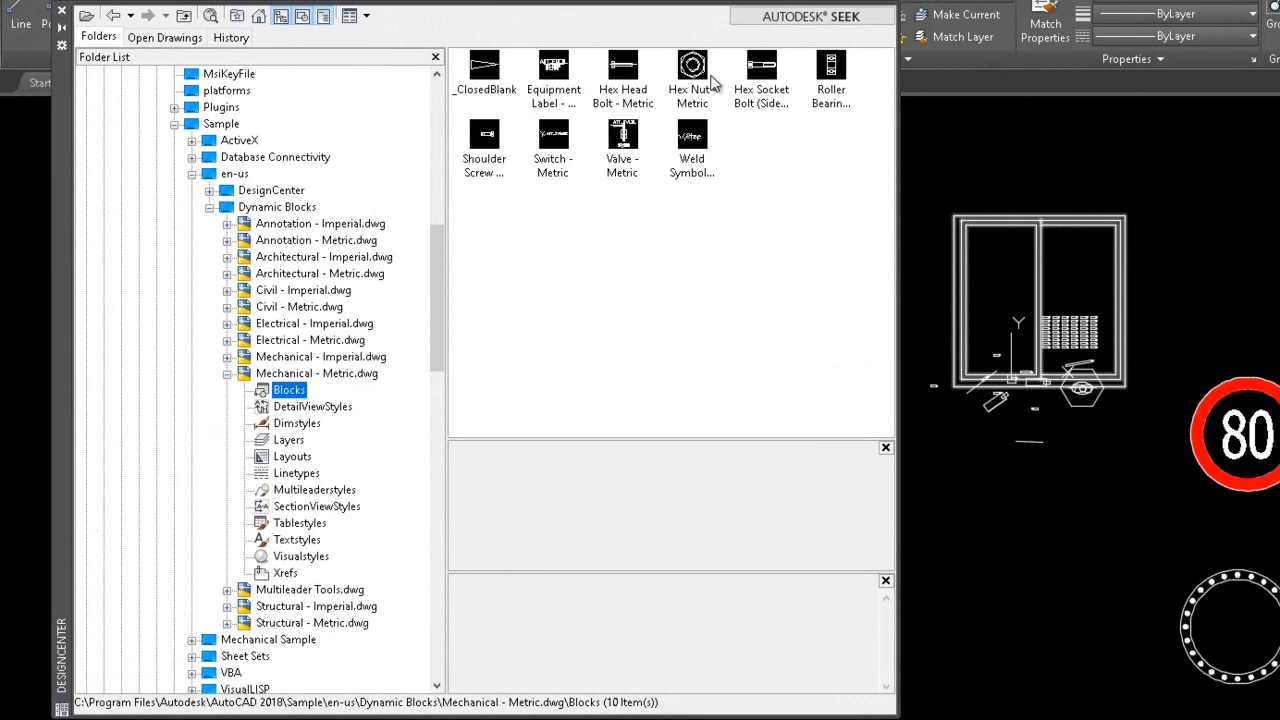
mouse_move(698, 76)
left_mouse_down()
mouse_move(708, 132)
mouse_move(800, 300)
mouse_move(1022, 658)
mouse_move(1013, 612)
left_mouse_up()
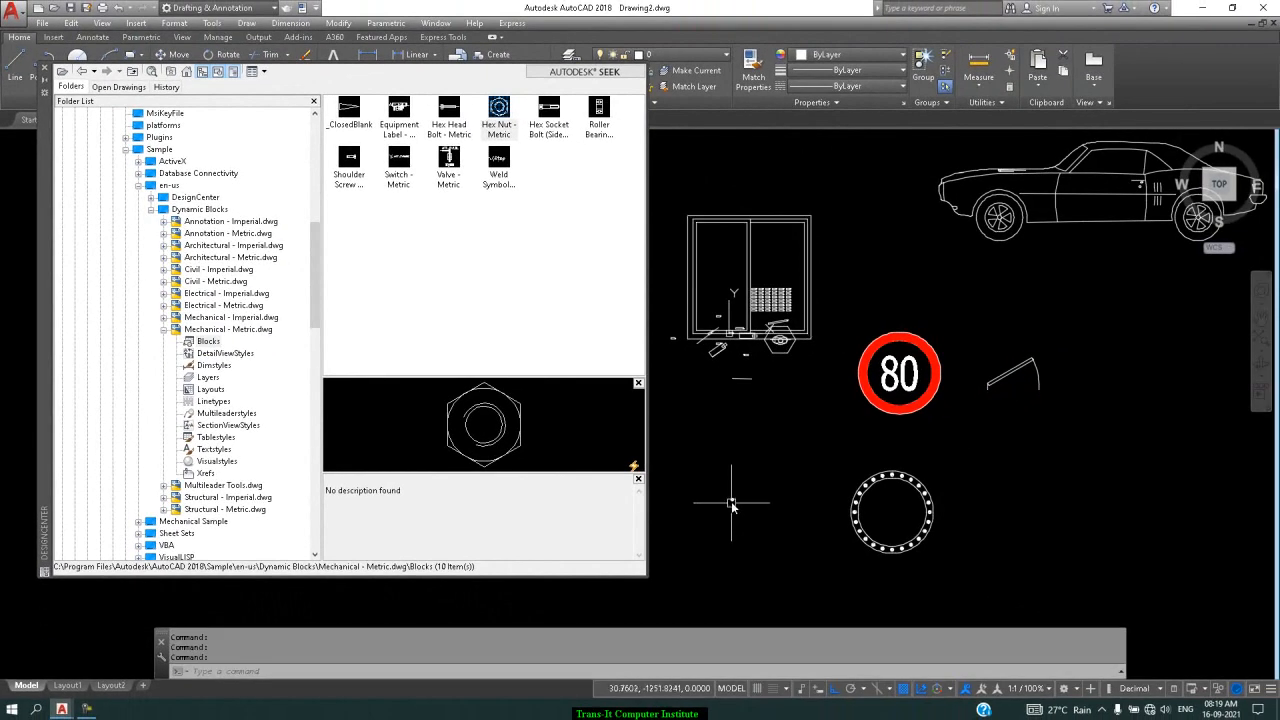
scroll(731, 501, "up", 5)
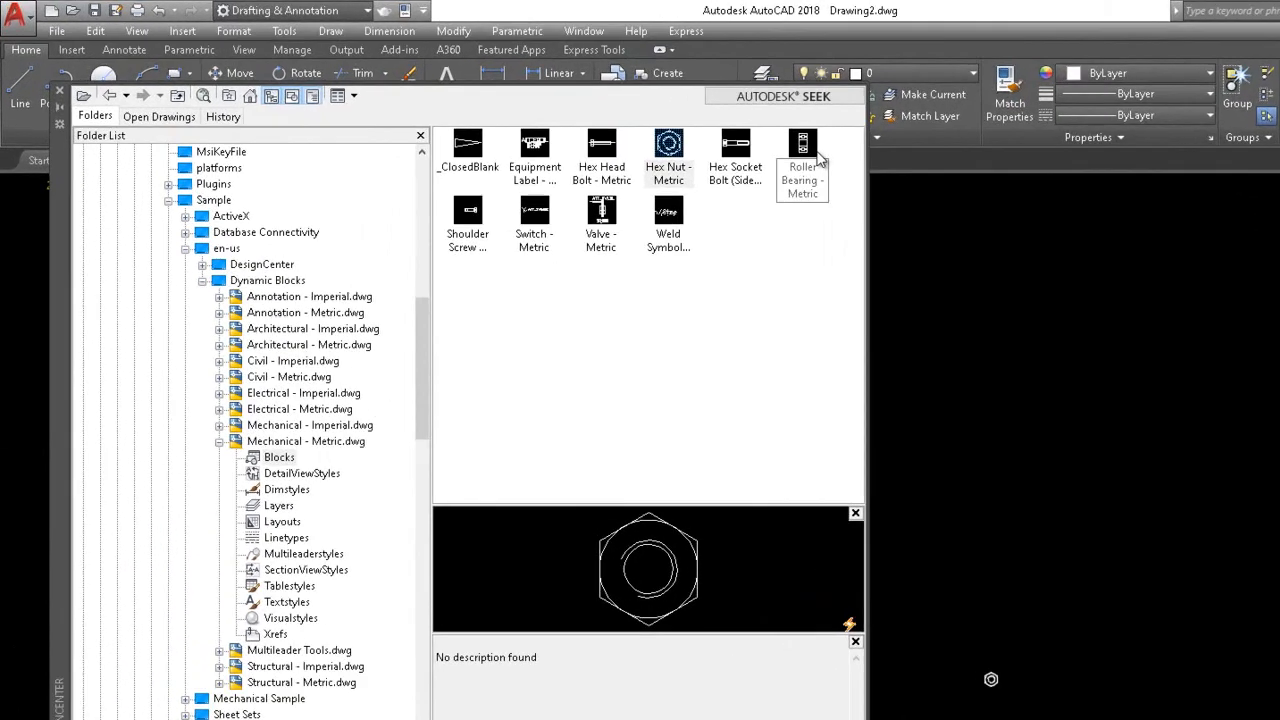
left_click(610, 115)
mouse_move(1178, 443)
left_mouse_down()
mouse_move(1178, 486)
mouse_move(1171, 443)
mouse_move(1177, 473)
left_mouse_up()
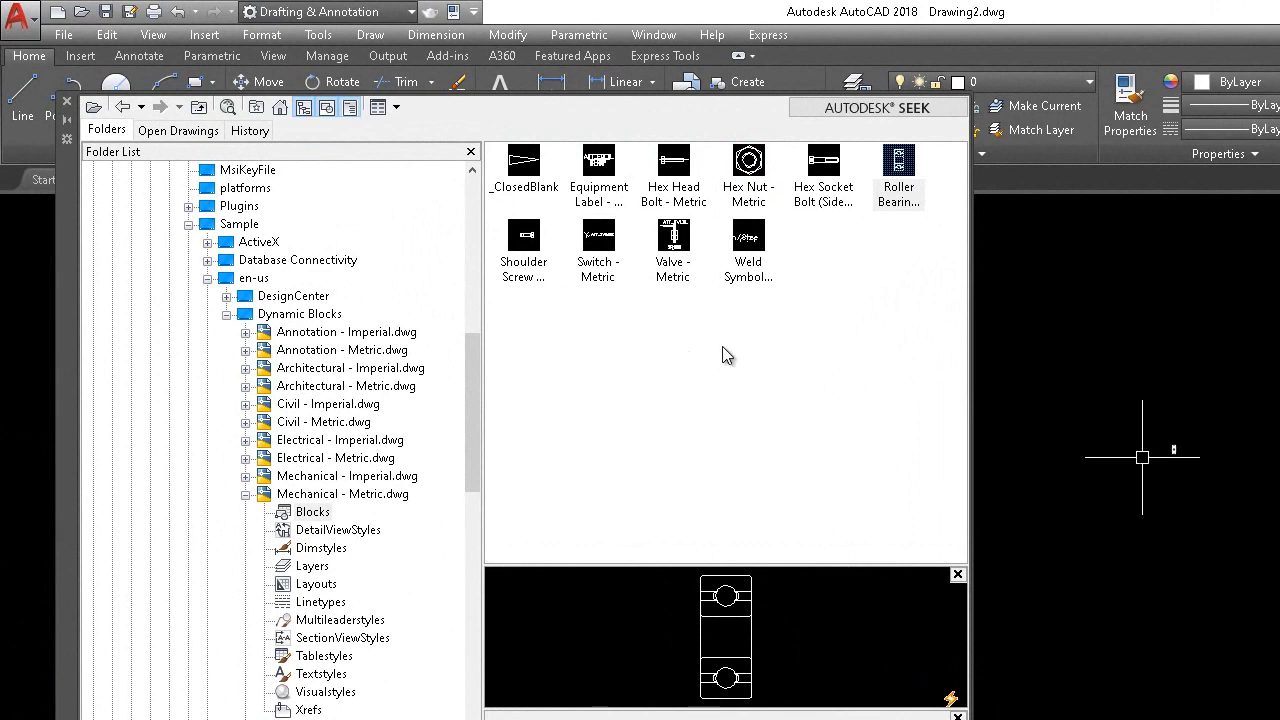
left_click(247, 494)
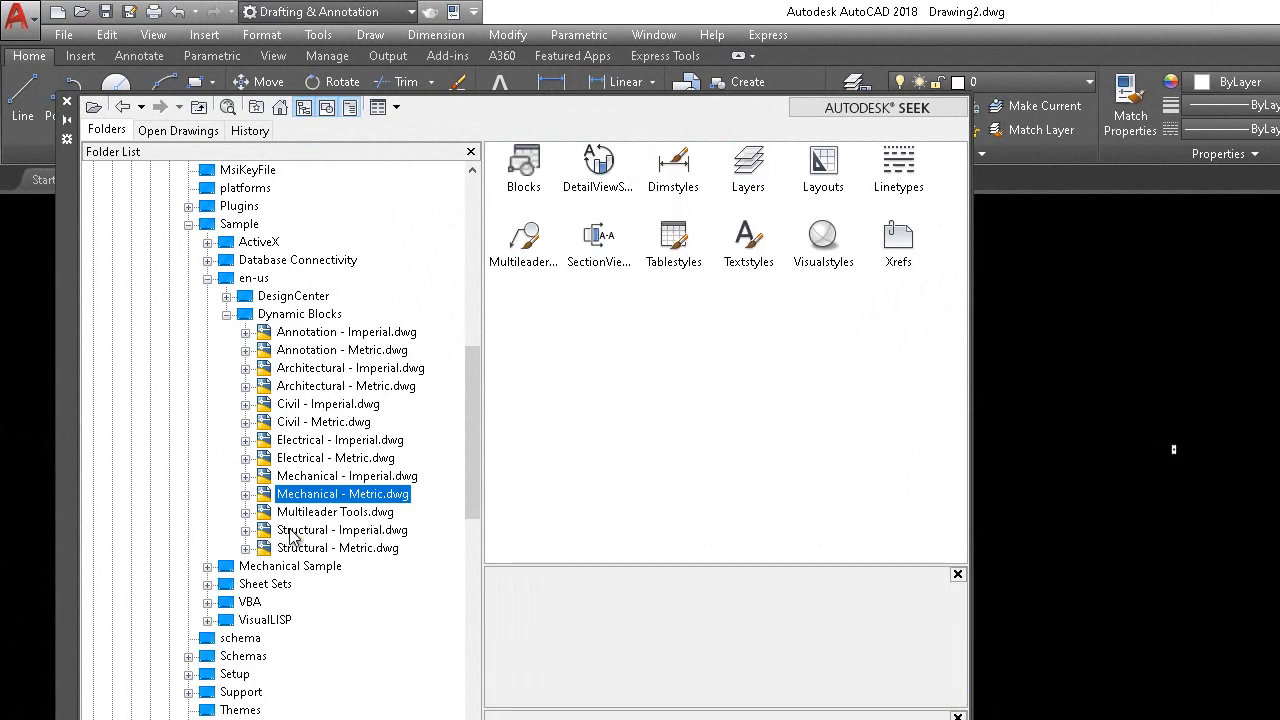
Close DesignCenter and cancel the active polyline command
left_click(67, 101)
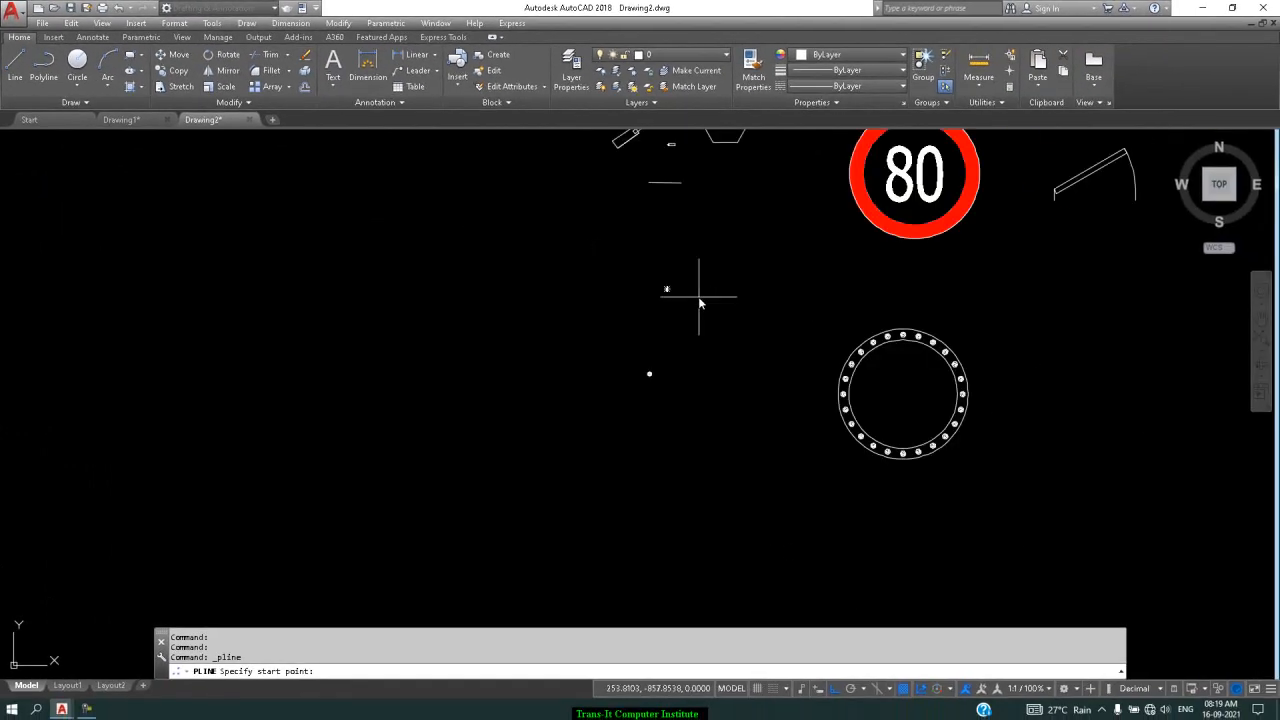
scroll(669, 289, "up", 2)
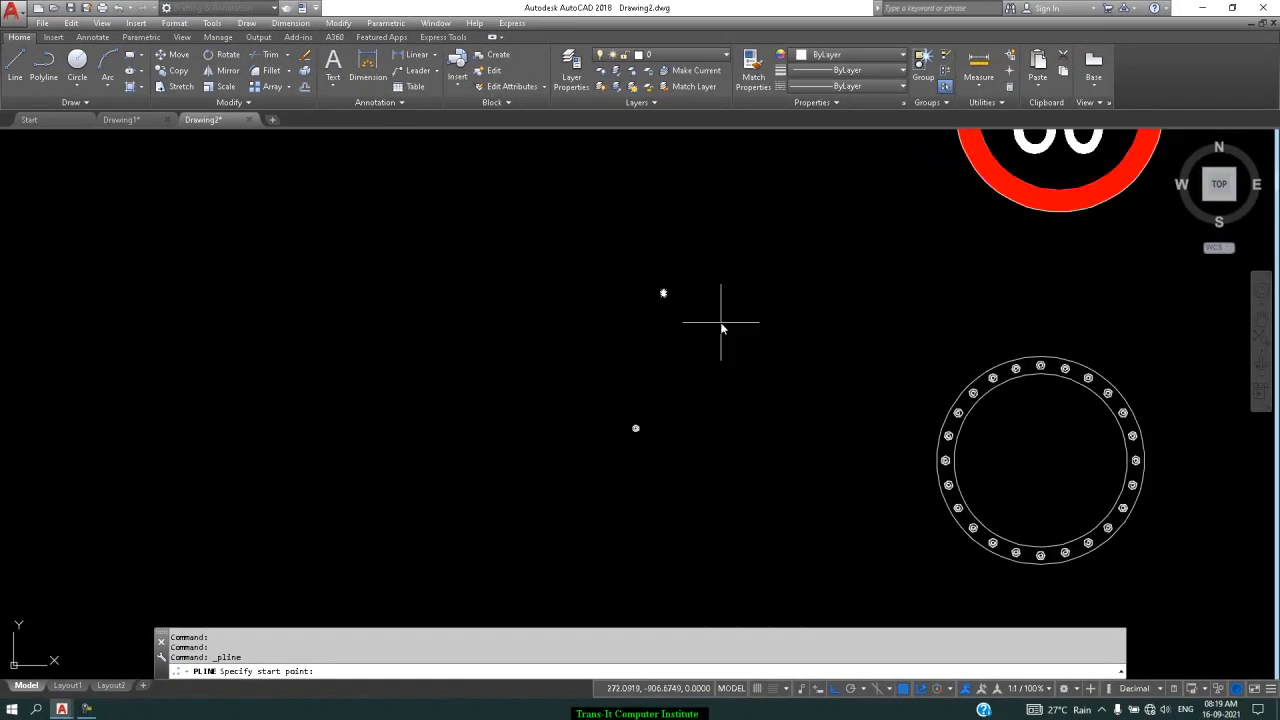
key("Escape")
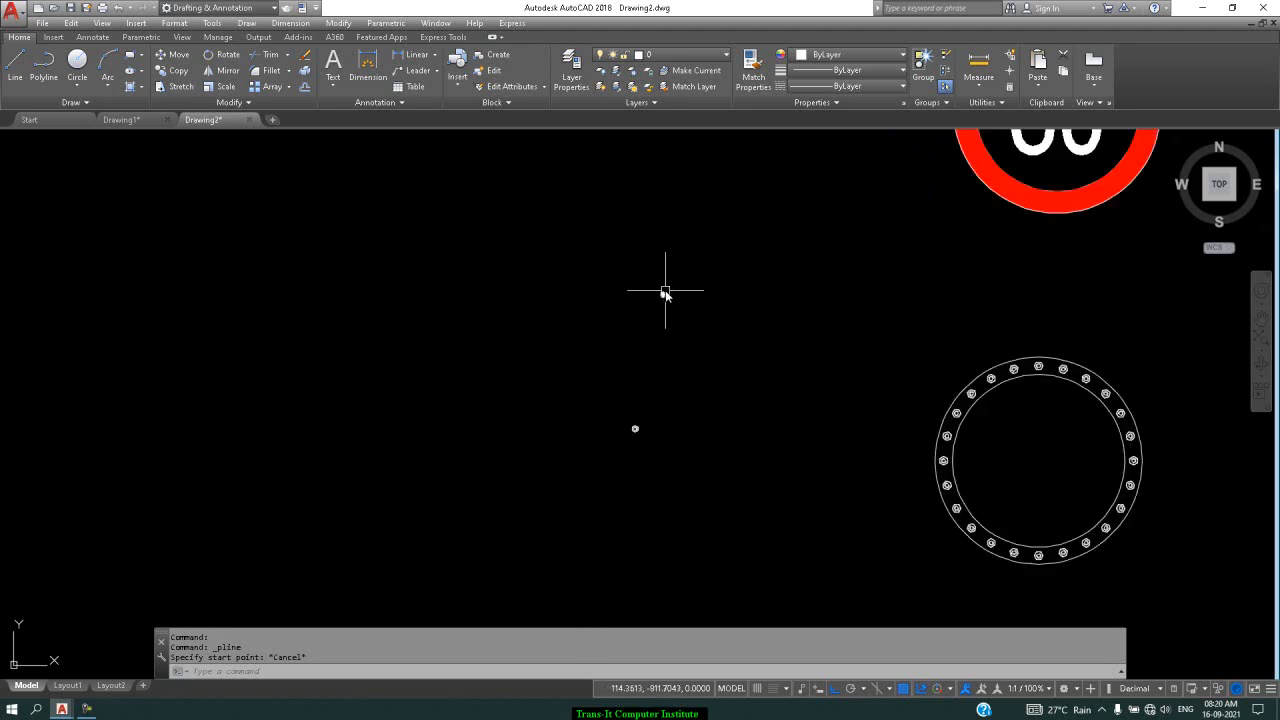
scroll(664, 298, "up", 3)
Switch the roller bearing to part 6001, then to a larger part size, via its lookup grip
left_click(664, 285)
scroll(660, 263, "up", 1)
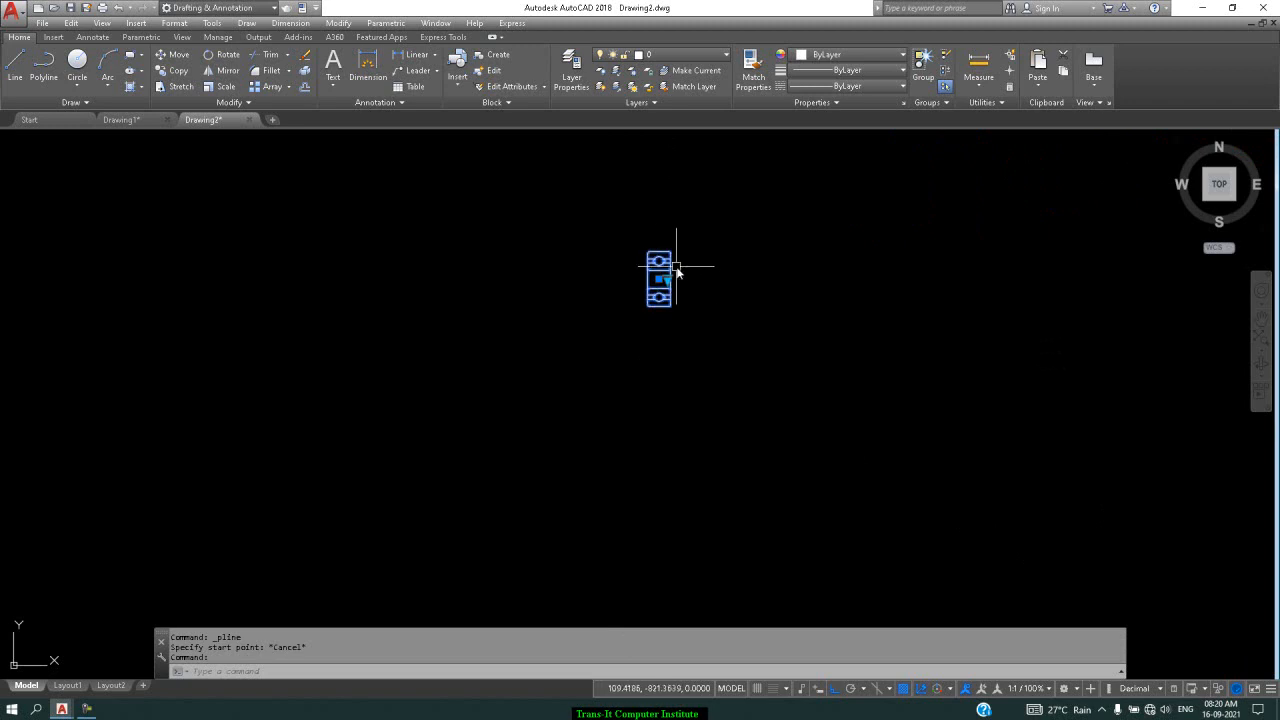
left_click(667, 280)
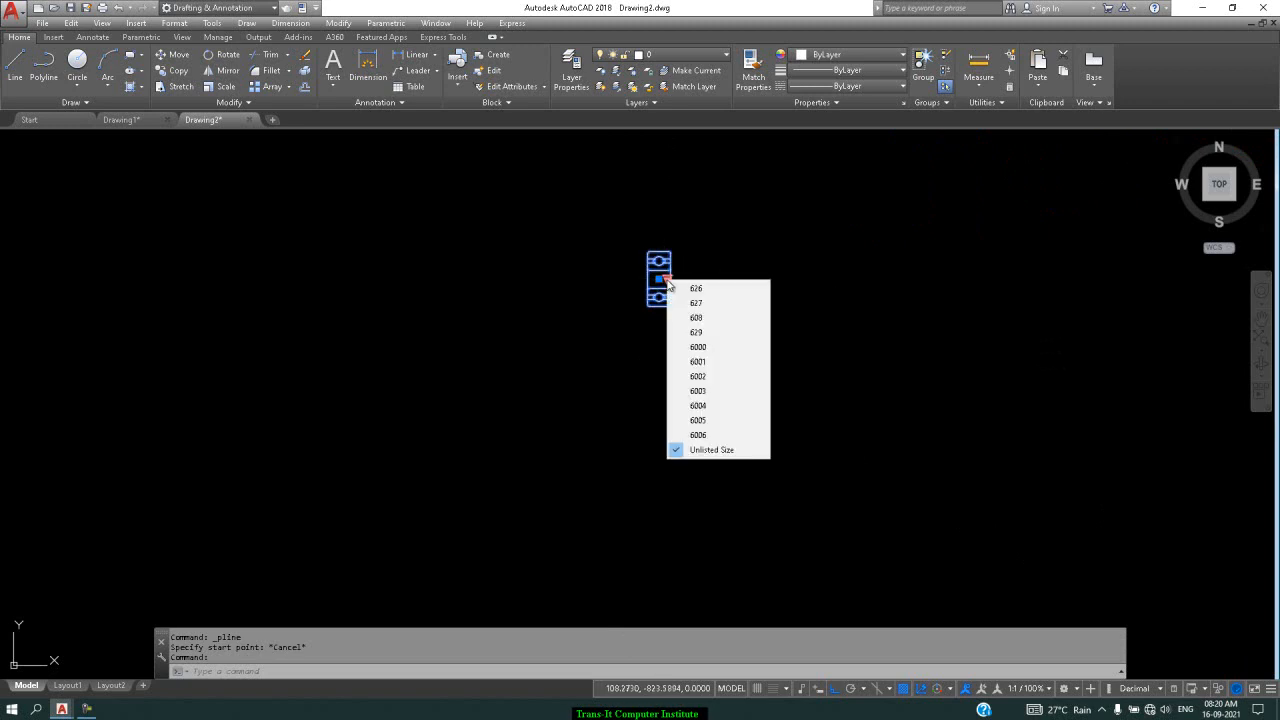
left_click(709, 362)
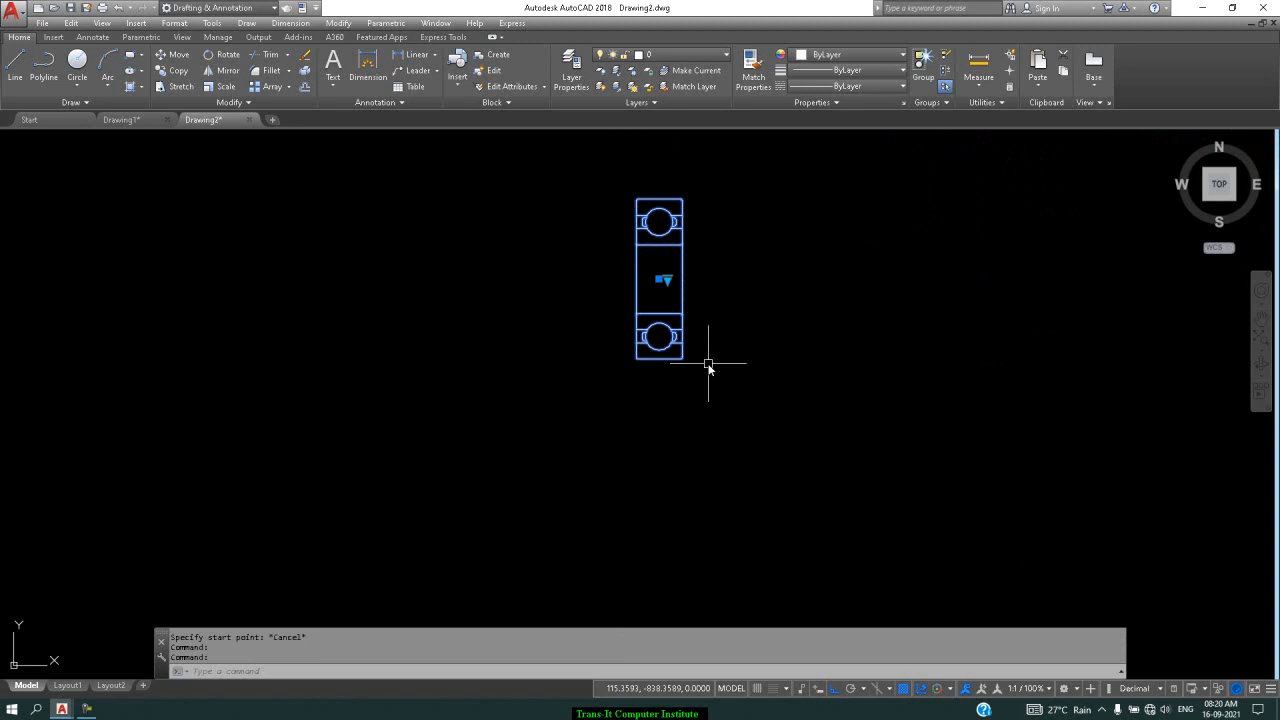
left_click(667, 280)
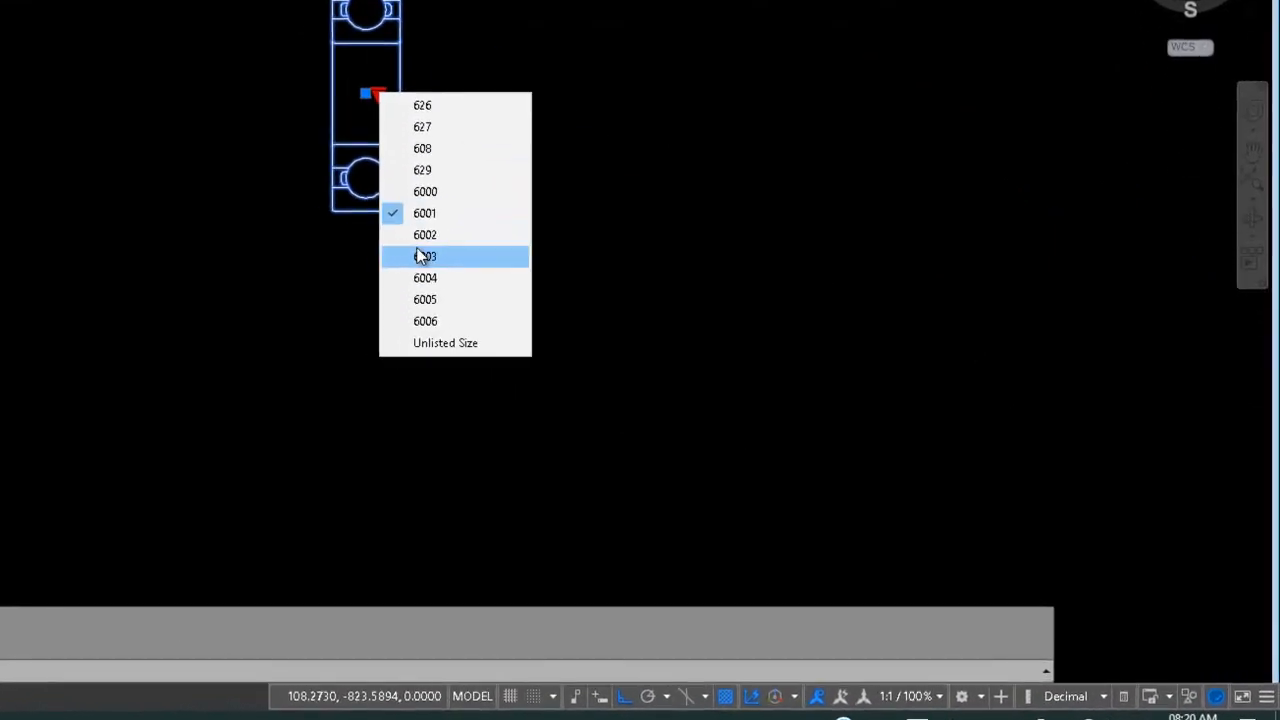
left_click(702, 411)
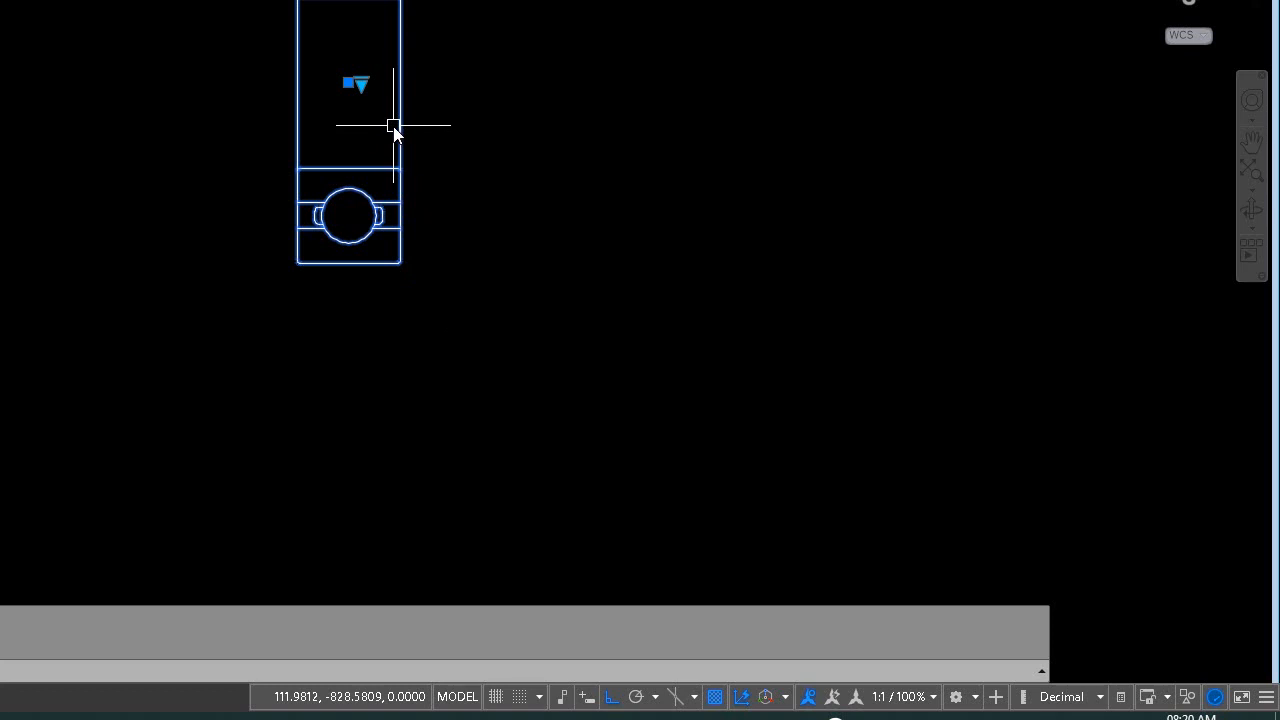
scroll(394, 124, "down", 4)
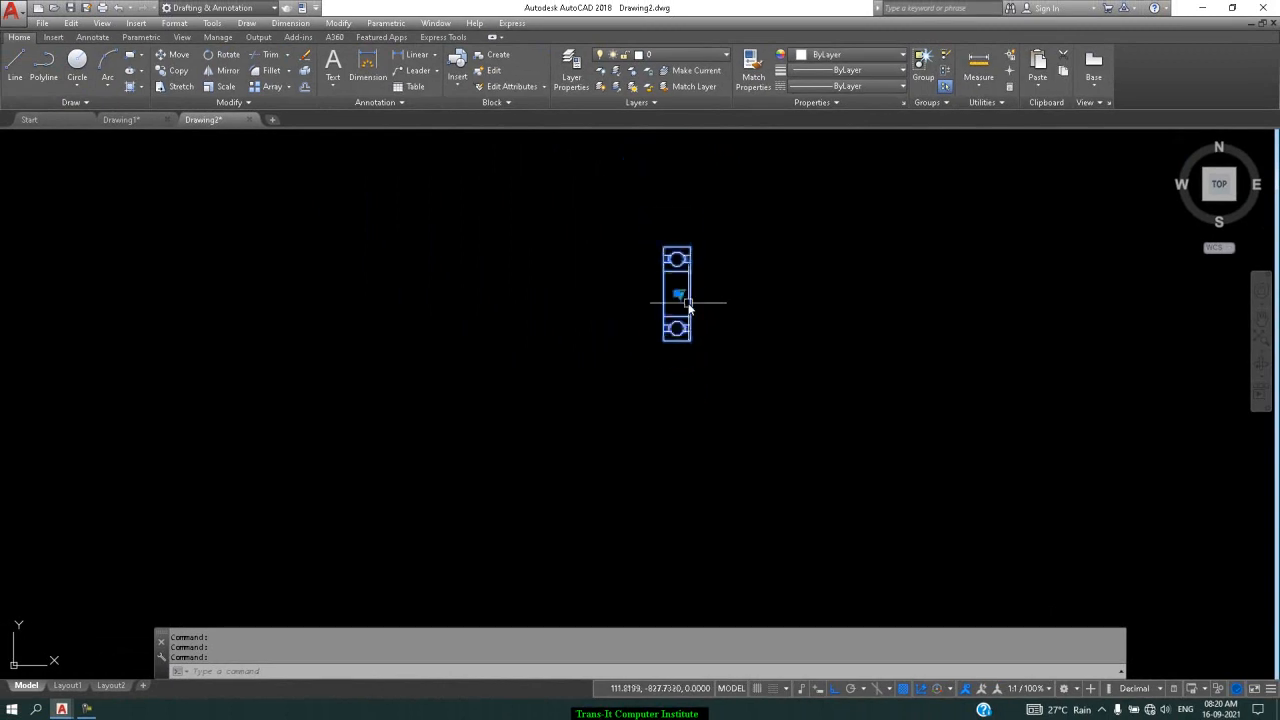
scroll(688, 308, "down", 4)
scroll(671, 403, "up", 2)
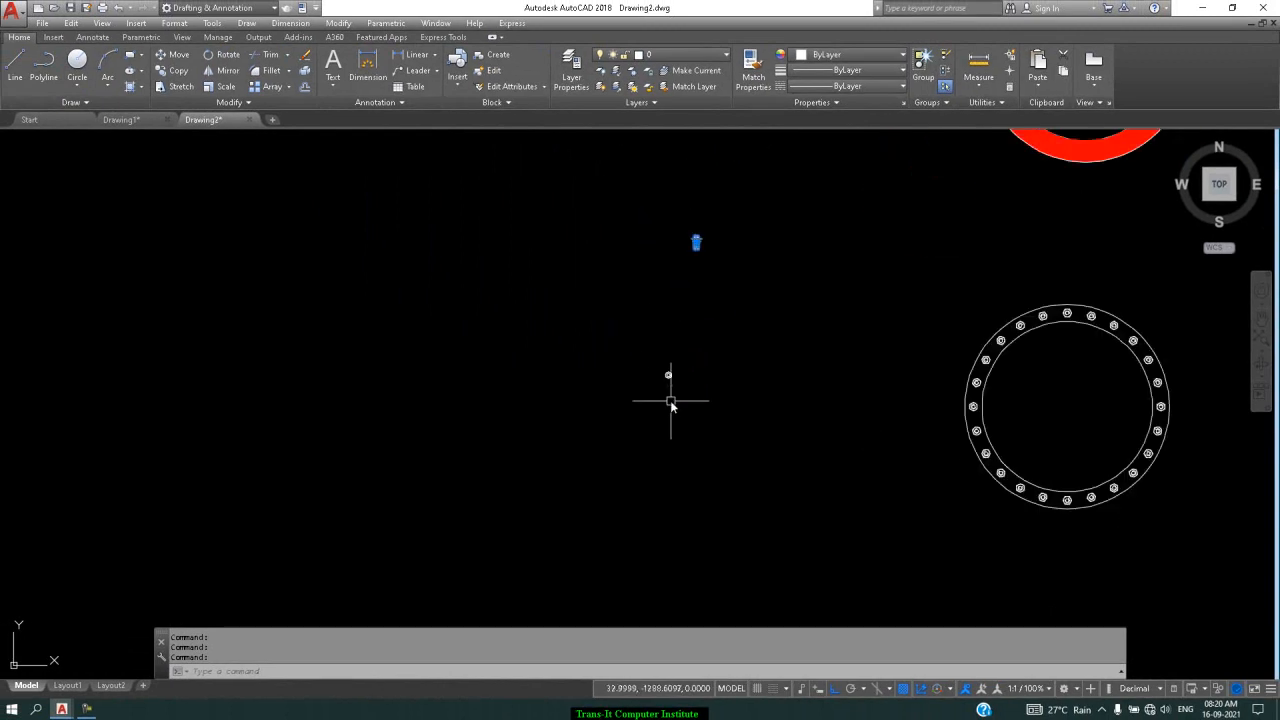
key("Escape")
scroll(672, 376, "up", 3)
Change the hex nut's thread size with its lookup grip to M4, then to M14
left_click(660, 360)
scroll(670, 380, "up", 4)
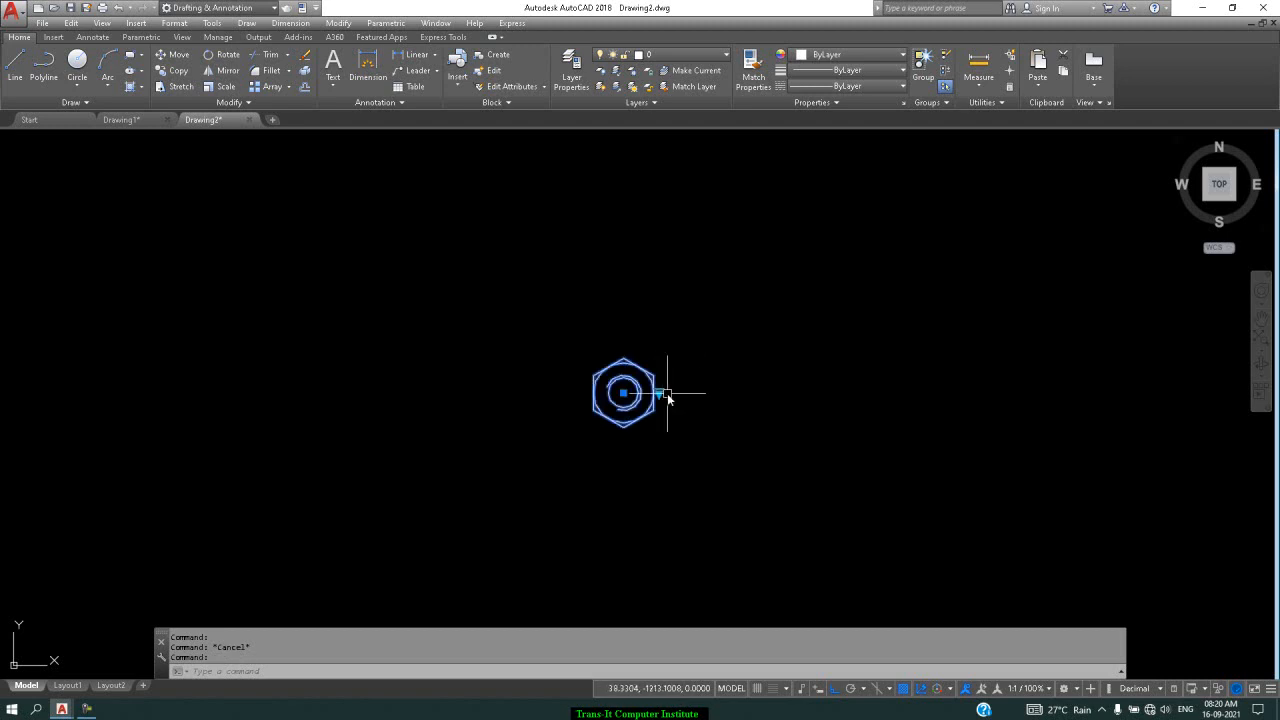
left_click(659, 396)
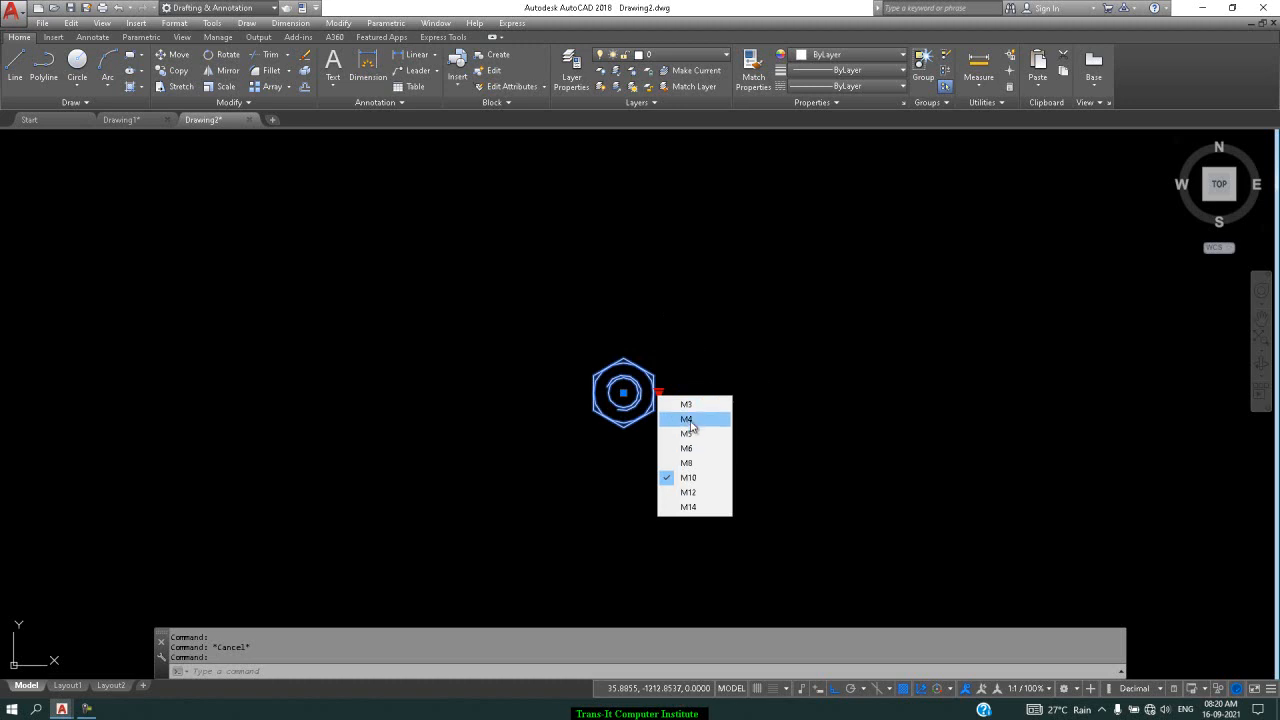
left_click(689, 422)
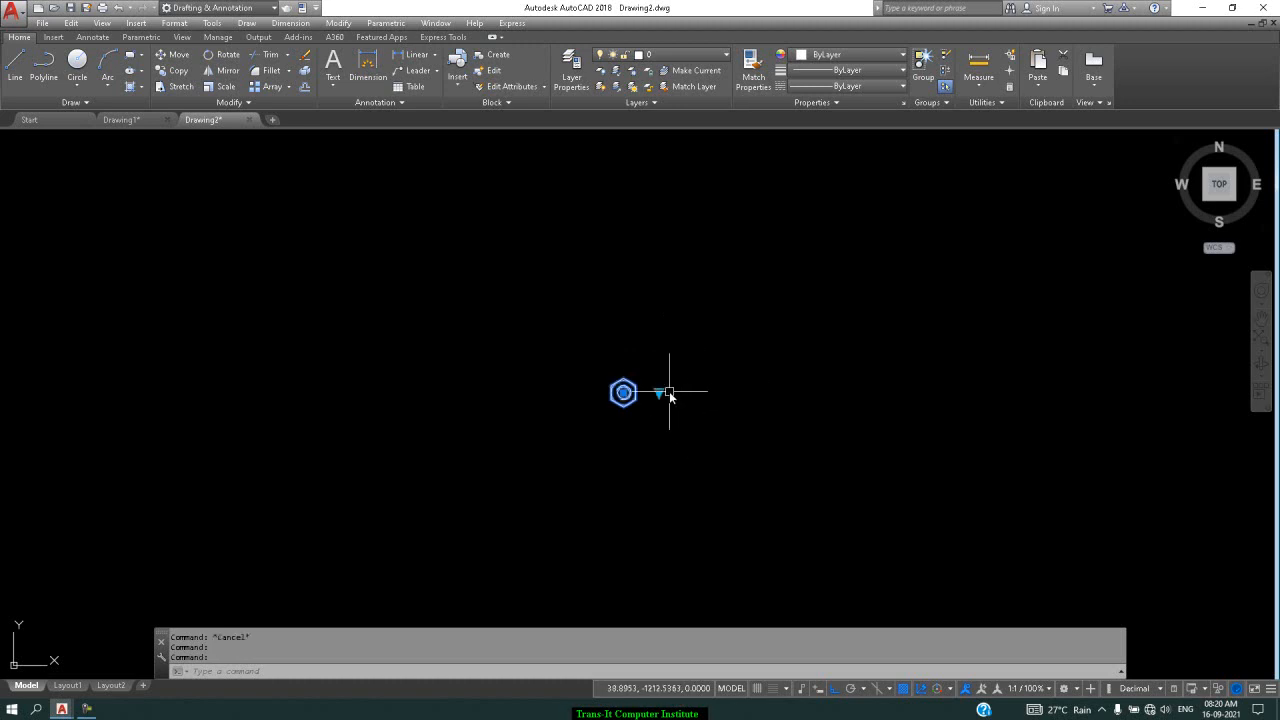
left_click(660, 393)
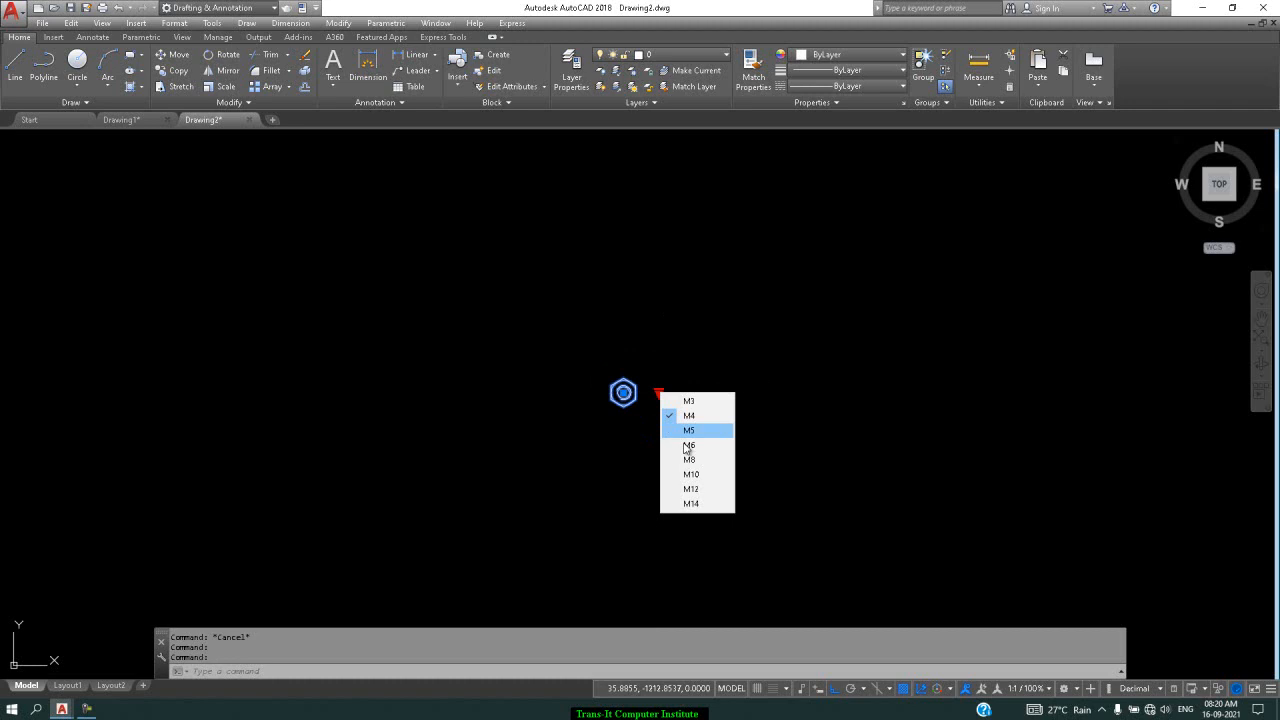
left_click(700, 509)
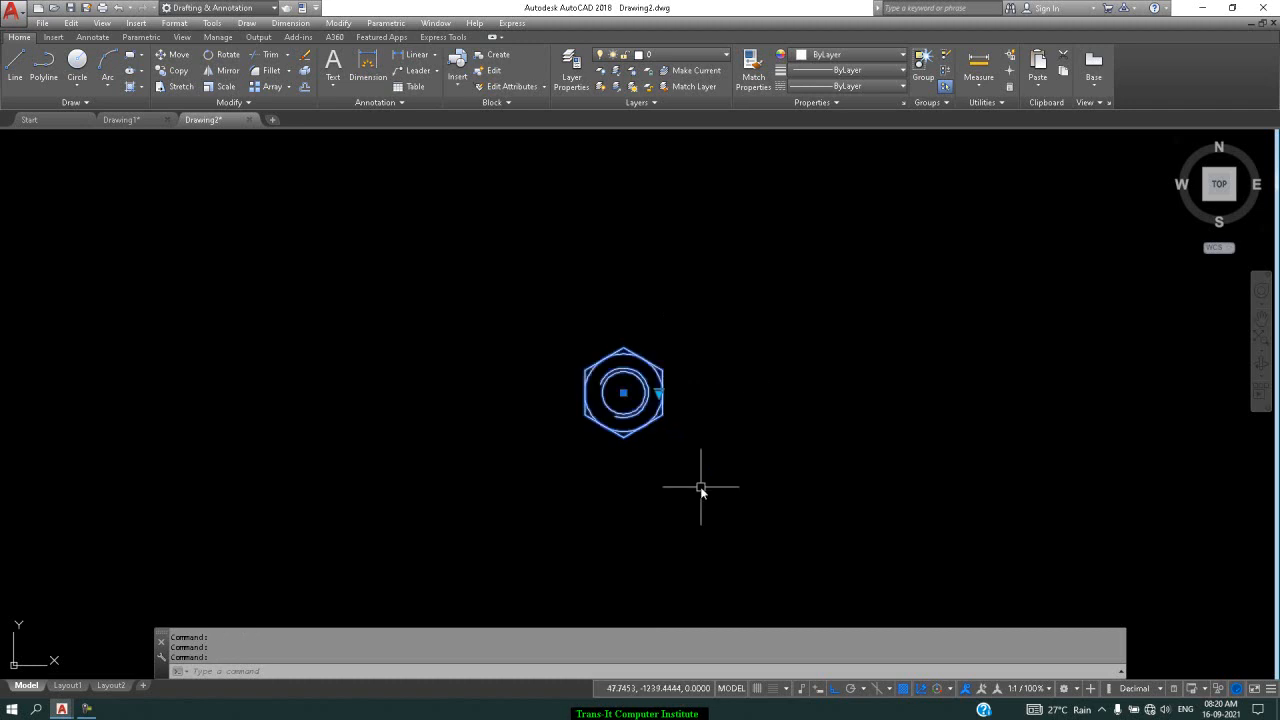
key("Escape")
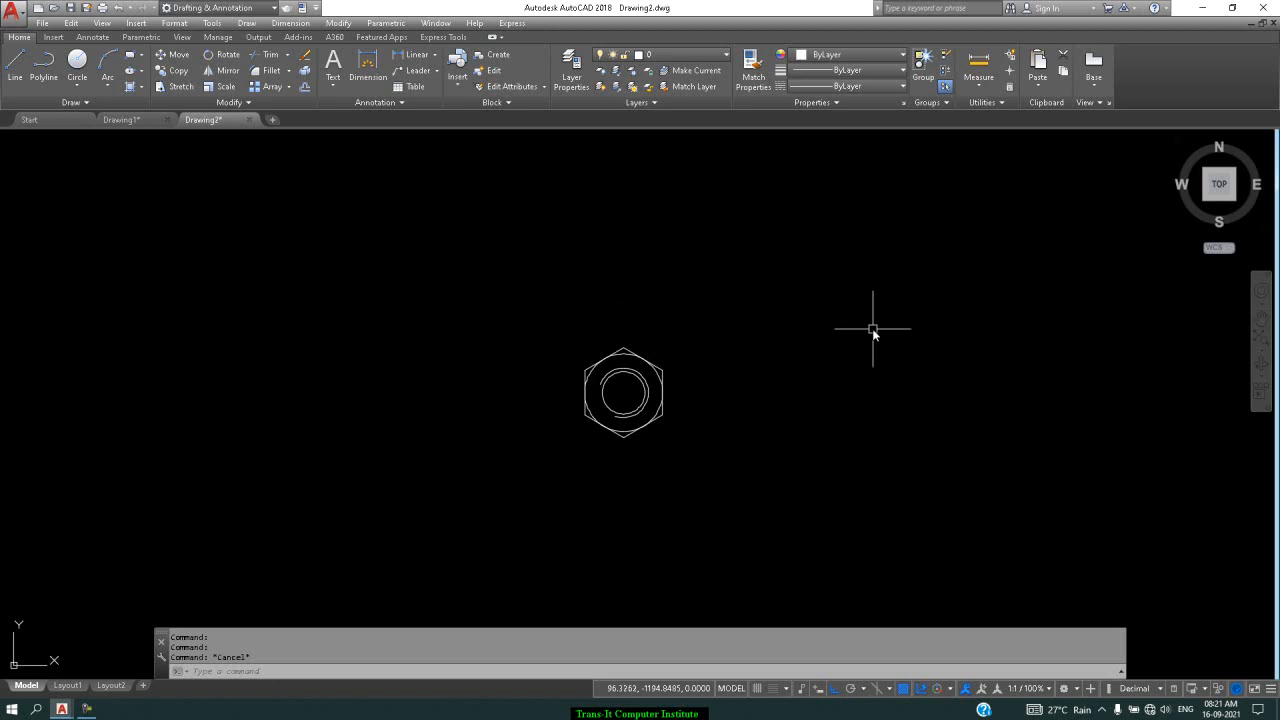
Drag the manhole's Manhole Radius grip outward to enlarge the bolt ring
scroll(872, 328, "down", 6)
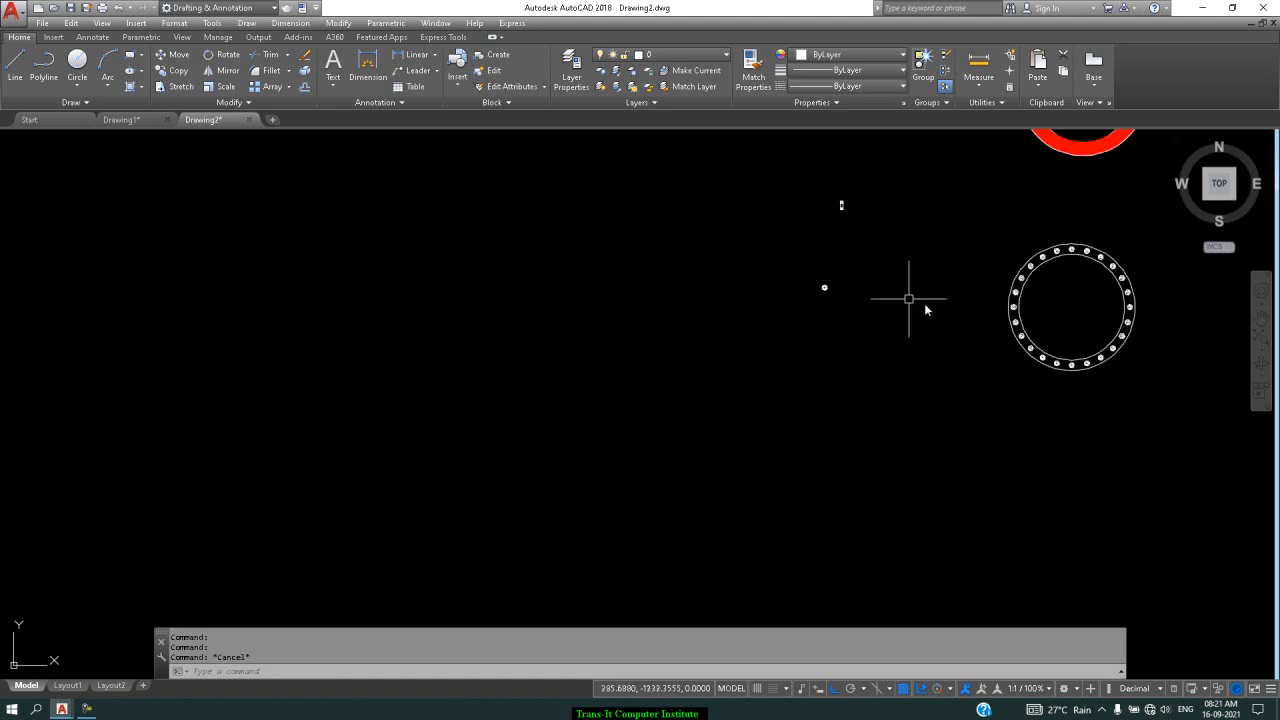
scroll(1228, 290, "up", 2)
scroll(1228, 290, "up", 2)
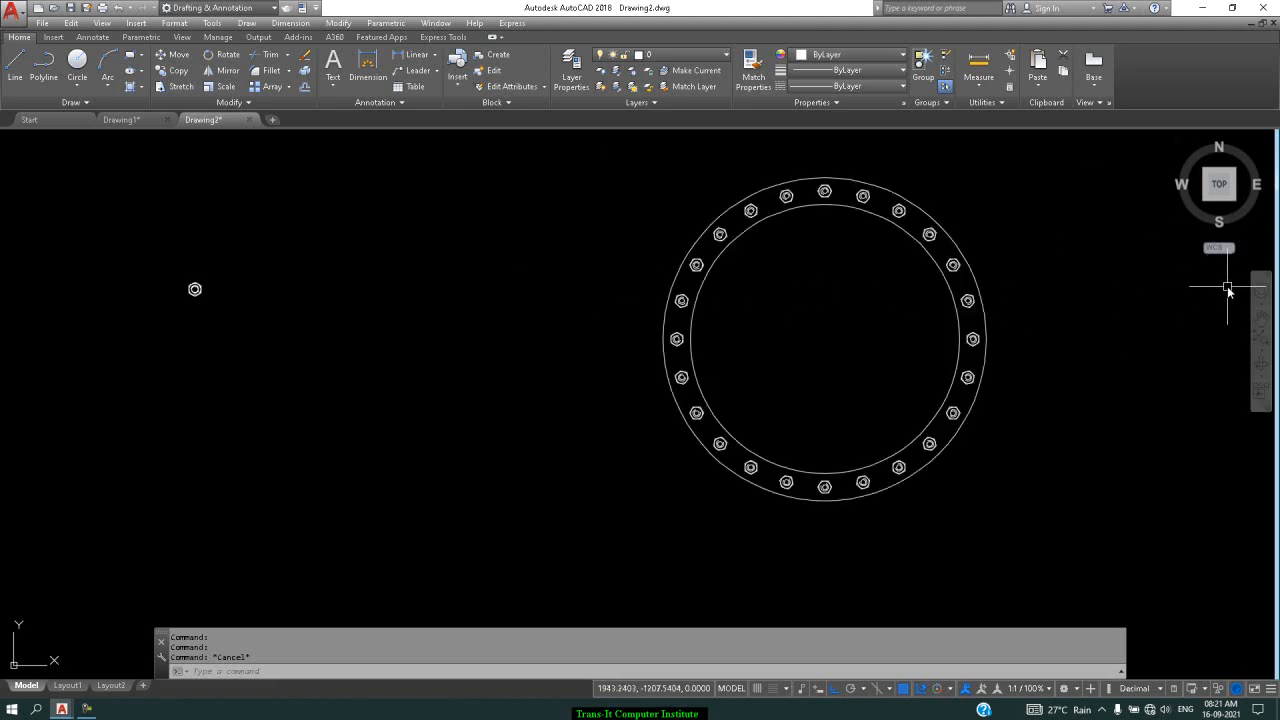
left_click(971, 340)
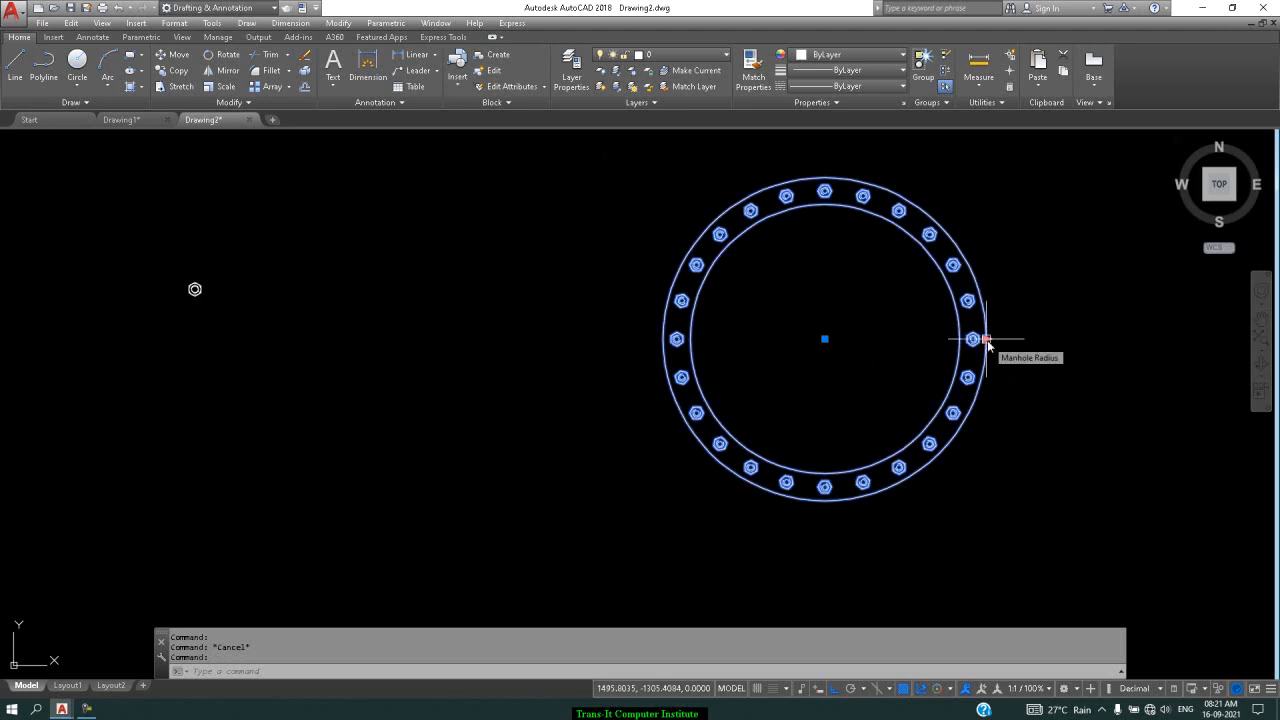
left_click(985, 341)
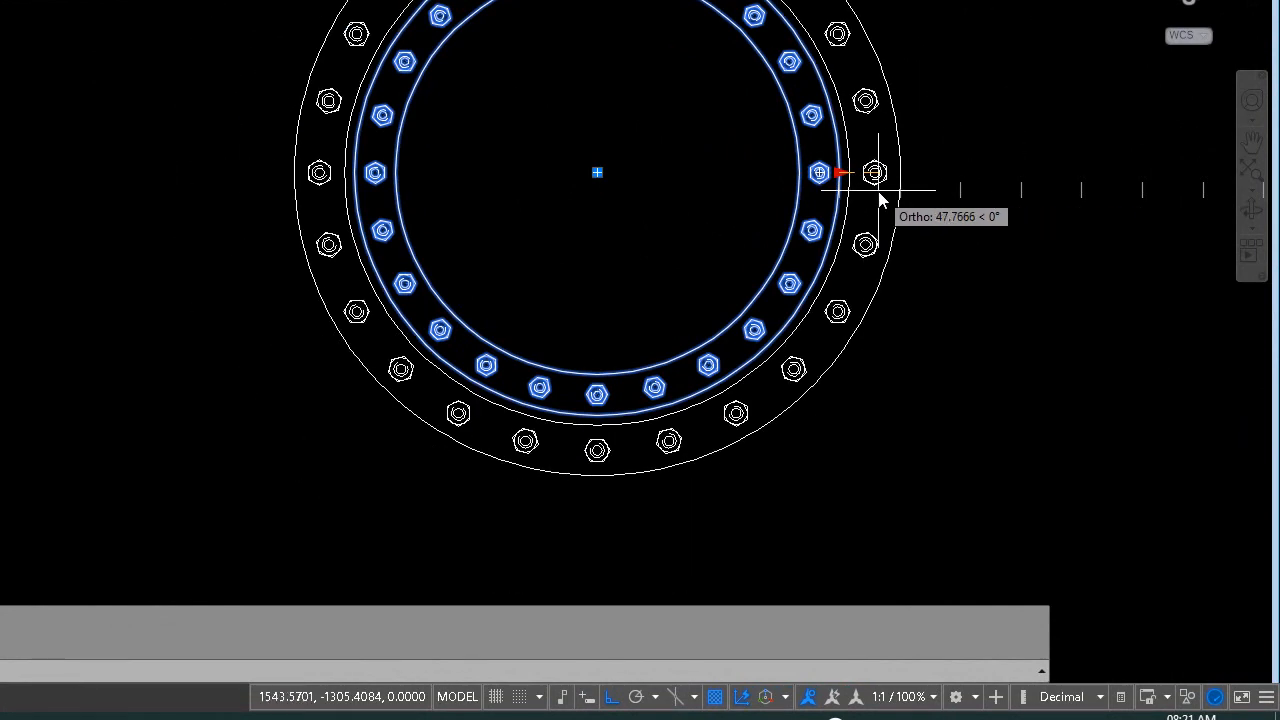
left_click(1080, 218)
scroll(1055, 172, "down", 5)
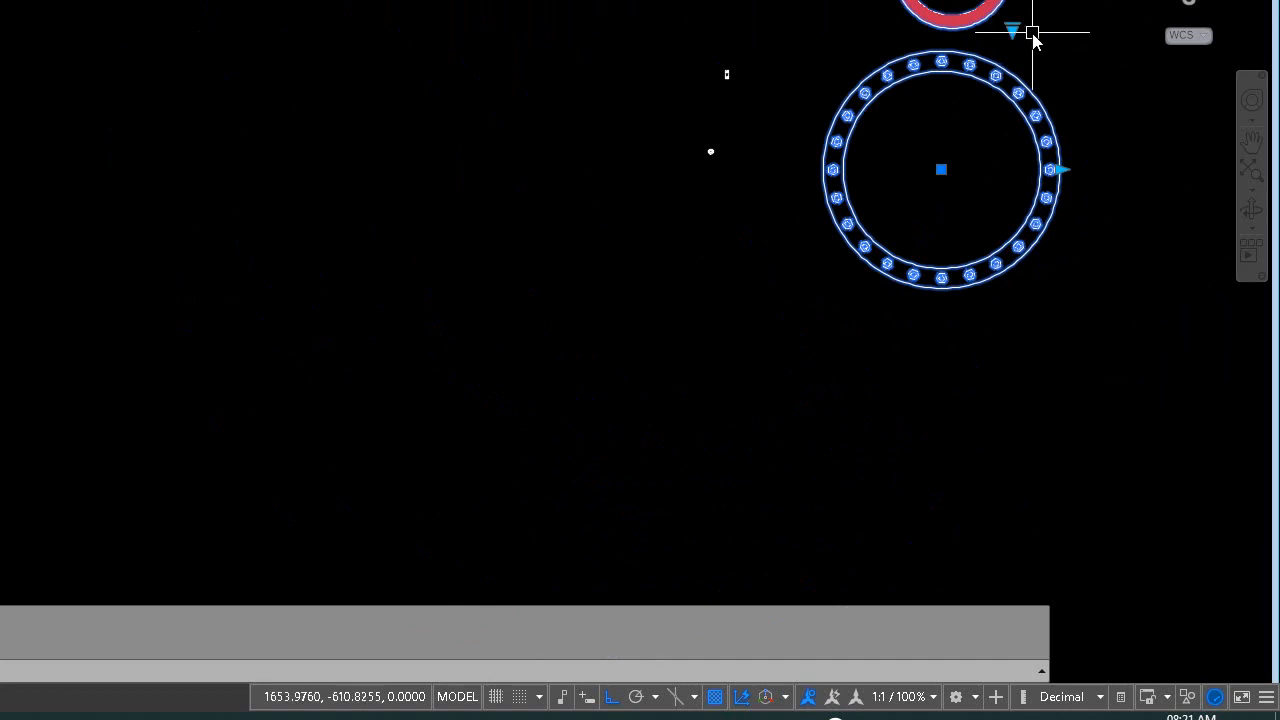
Switch the 80 speed limit sign from Maximum to Minimum using its lookup grip
key("Escape")
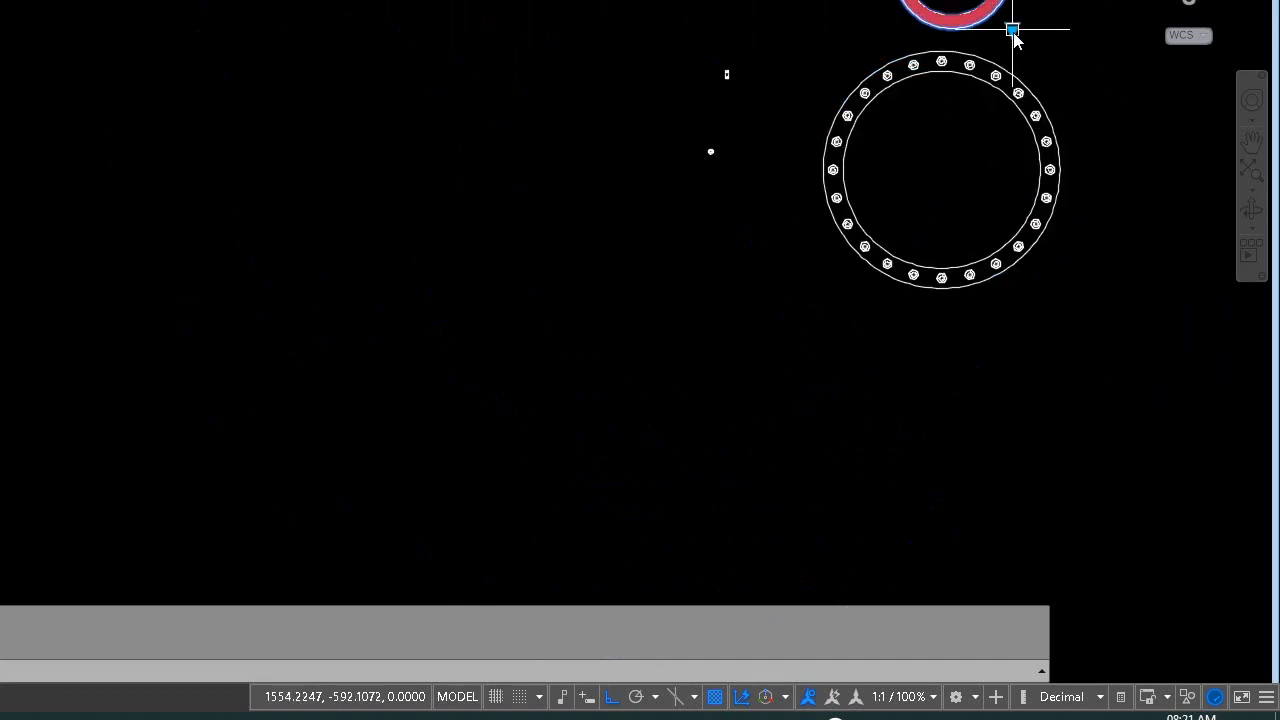
mouse_move(1012, 31)
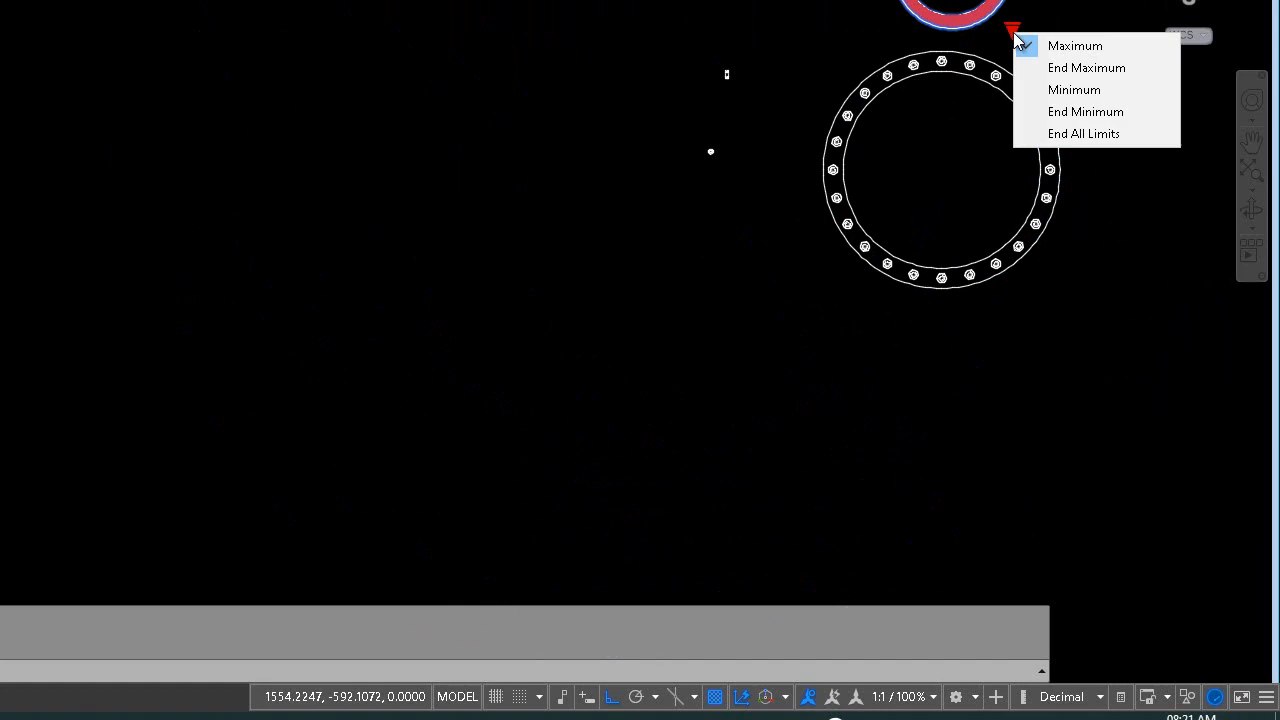
left_click(1060, 92)
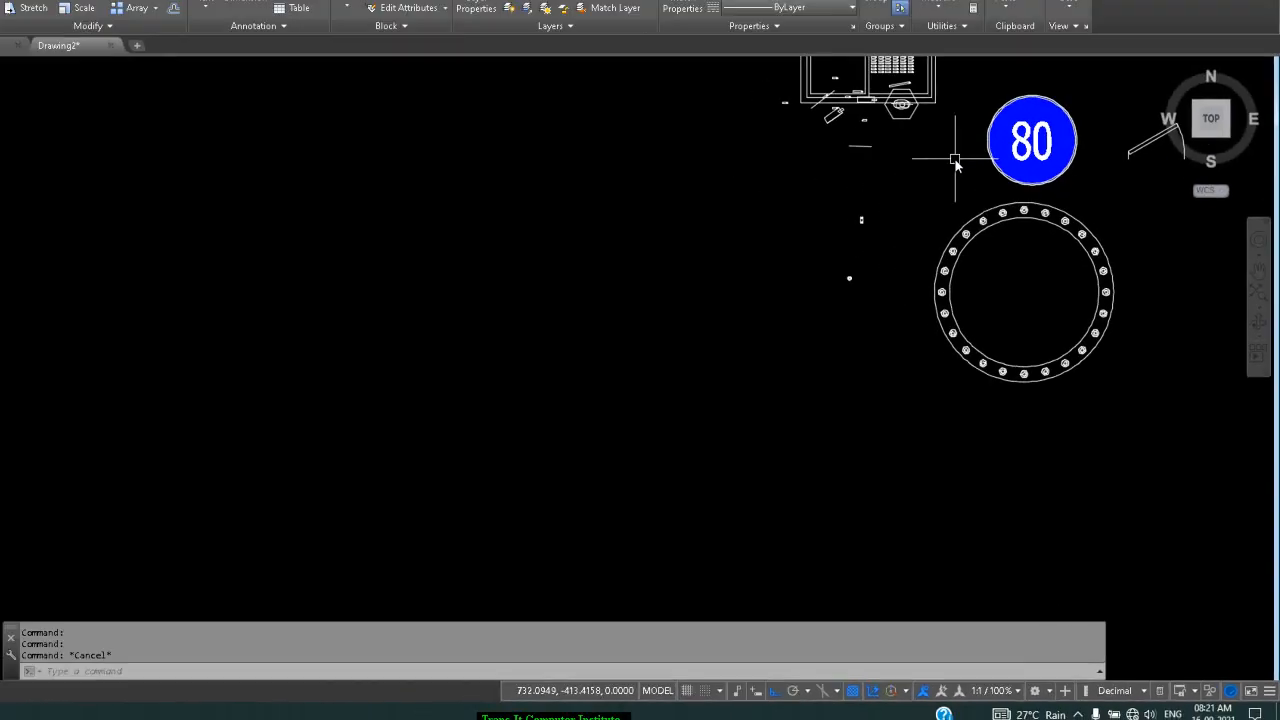
Set the door's opening angle to 90° and adjust its width, position and wall thickness with grips
scroll(1099, 169, "down", 2)
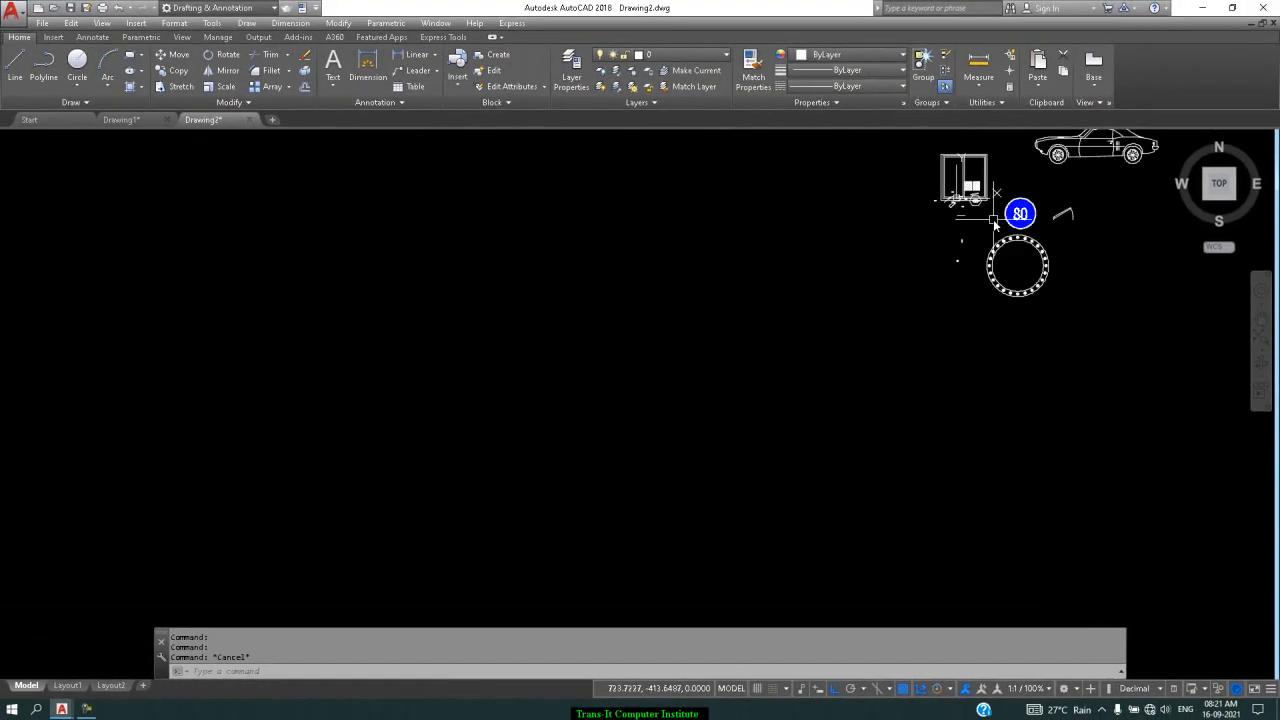
scroll(1054, 136, "up", 2)
left_click(1064, 219)
scroll(1063, 207, "up", 3)
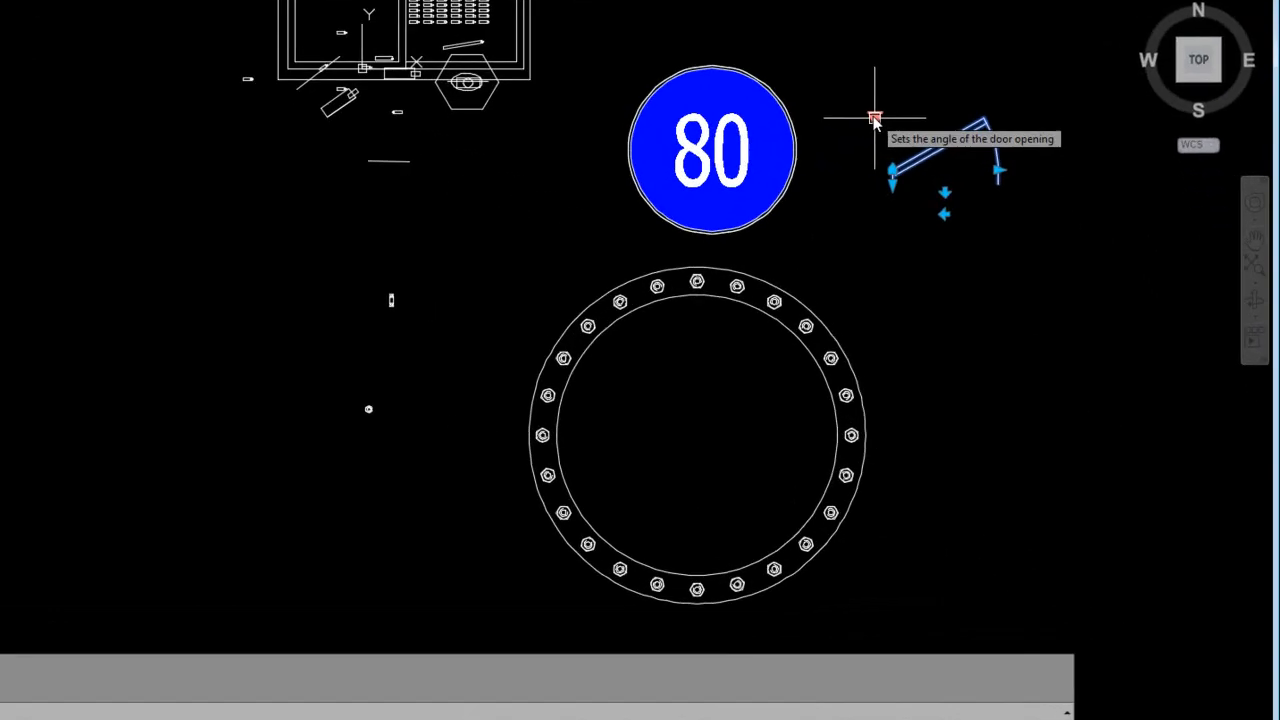
left_click(977, 228)
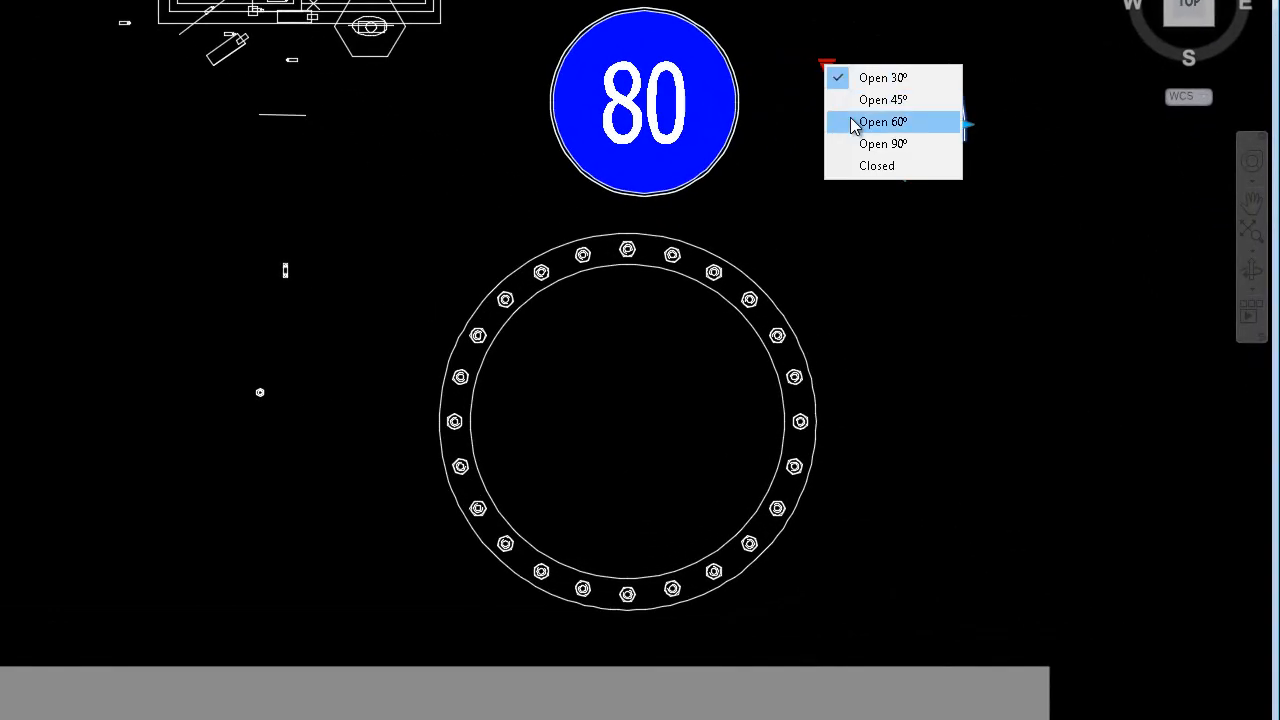
left_click(867, 144)
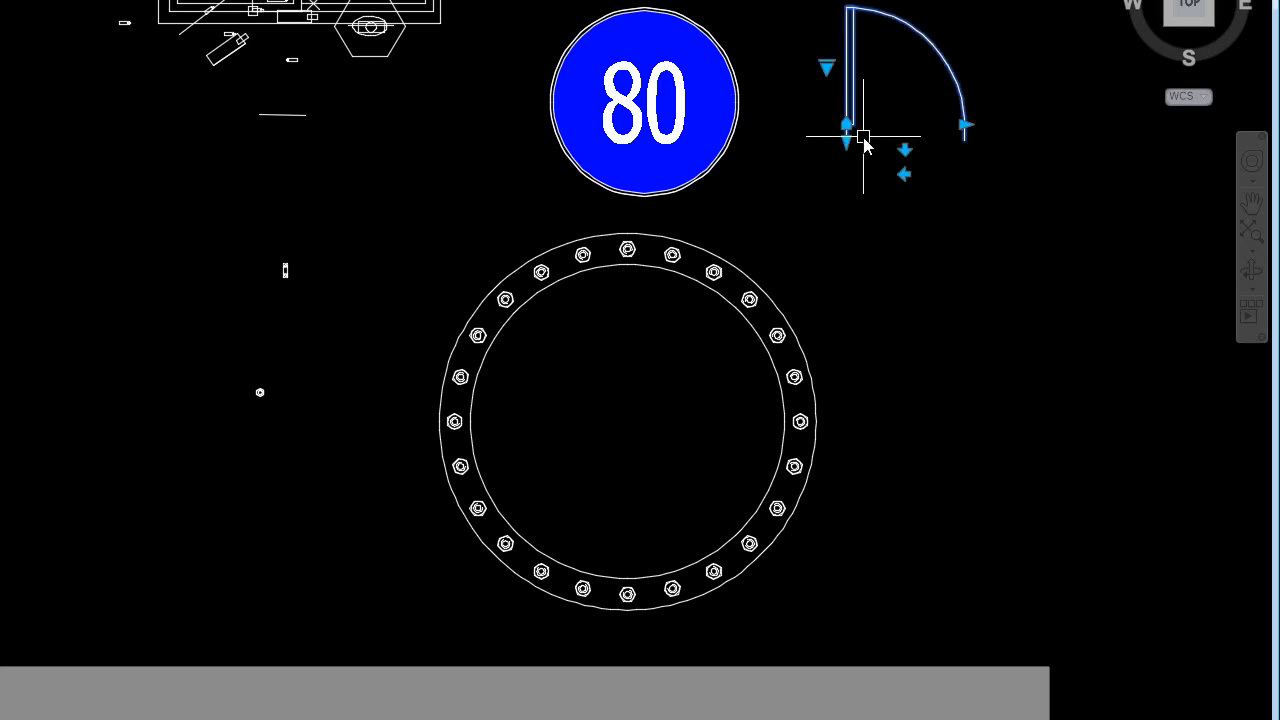
left_click(963, 121)
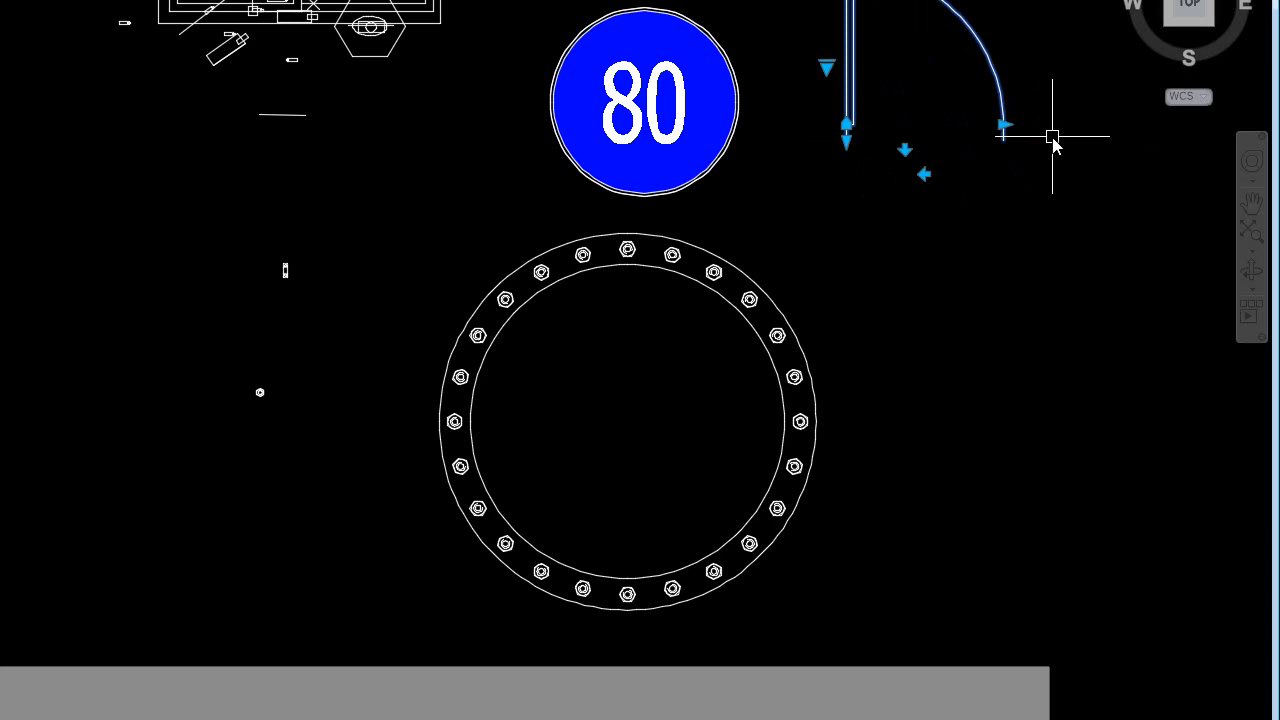
left_click(846, 125)
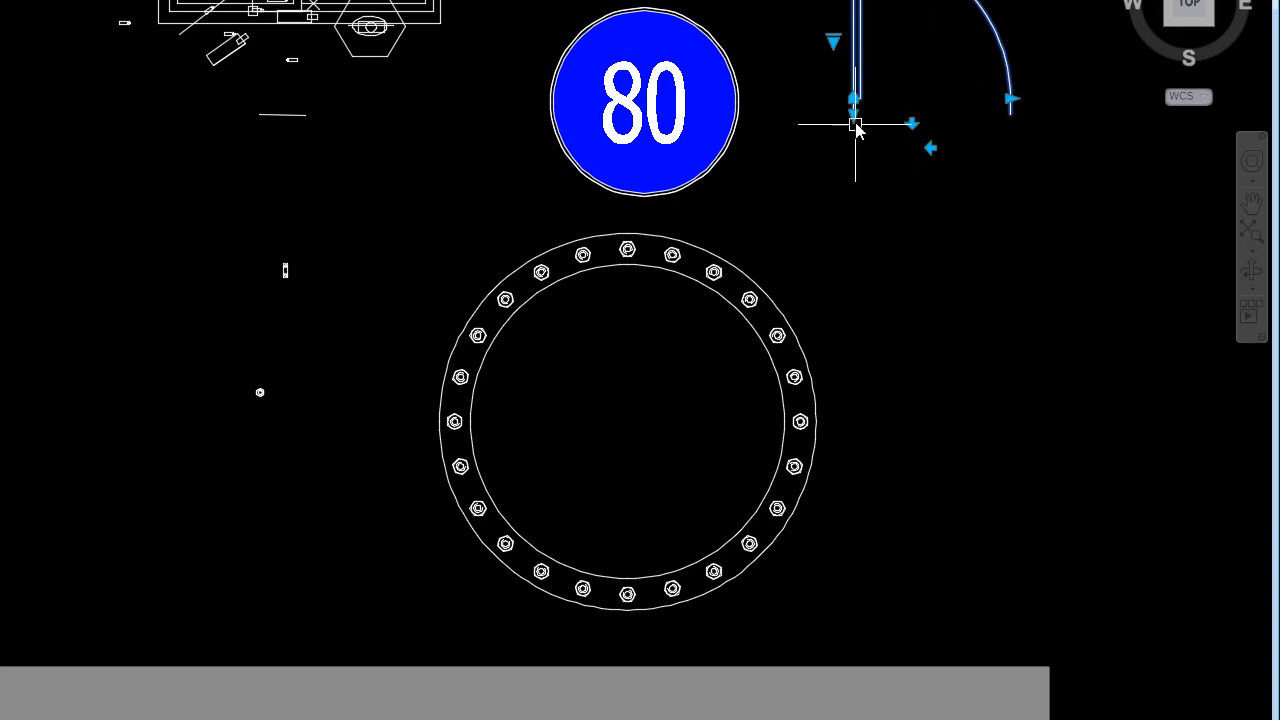
left_click(852, 114)
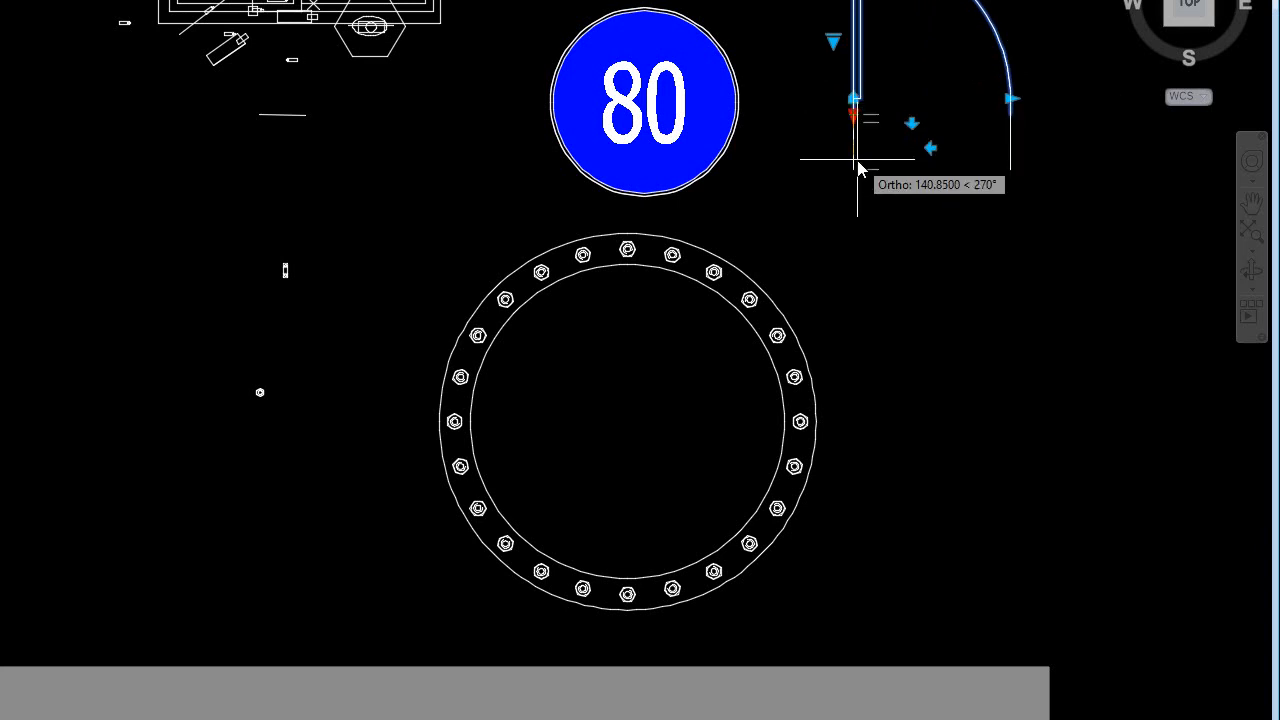
left_click(858, 170)
Flip the door's swing with its flip grips so it hangs on the opposite side
double_click(860, 126)
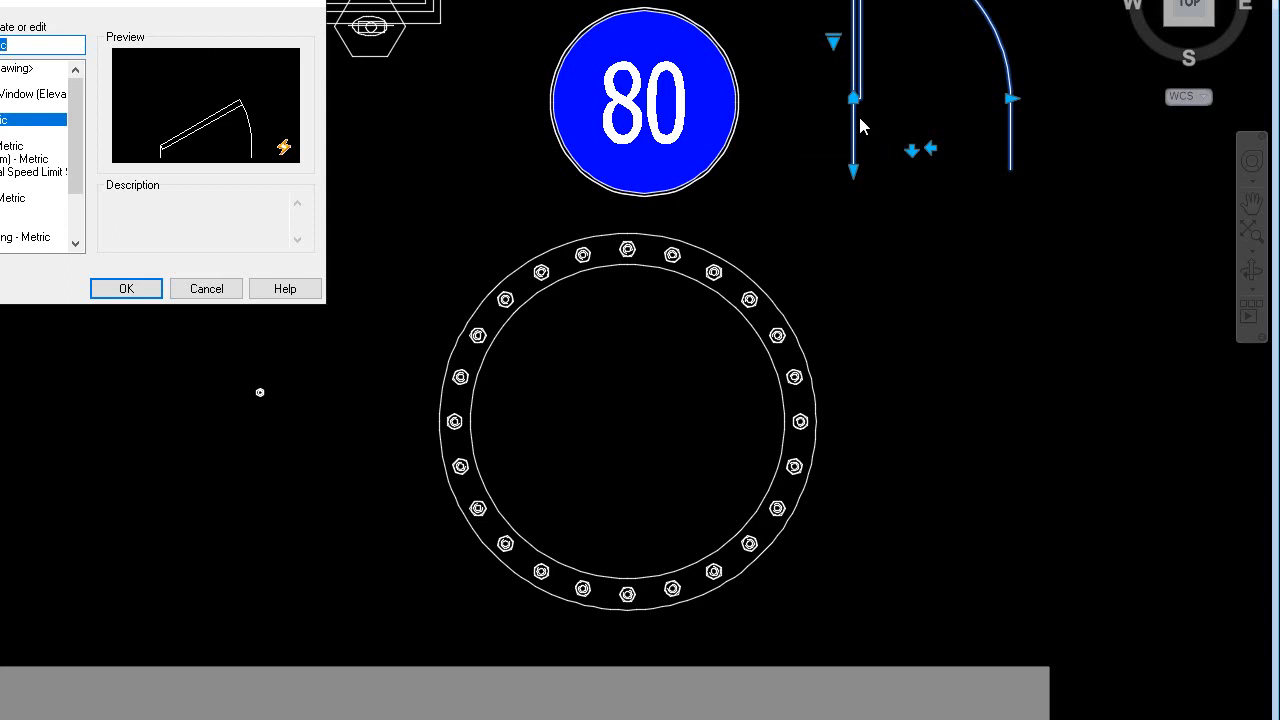
key("Return")
left_click(855, 95)
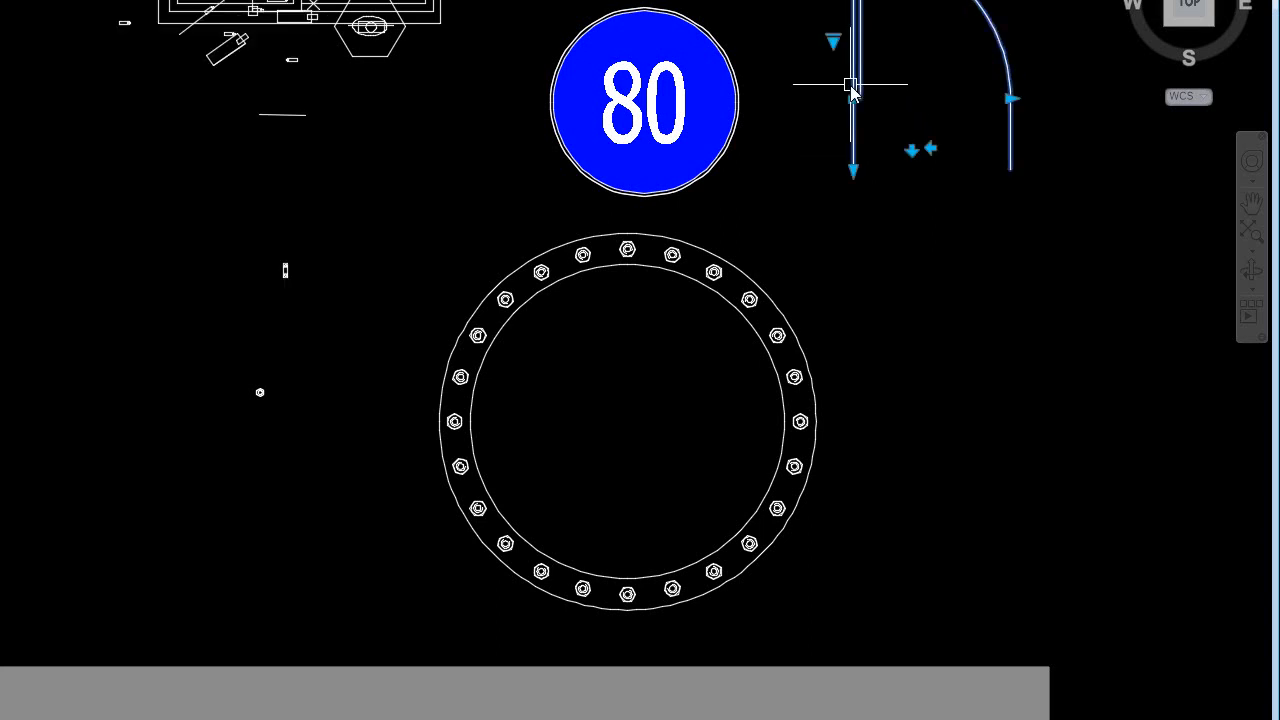
left_click(912, 152)
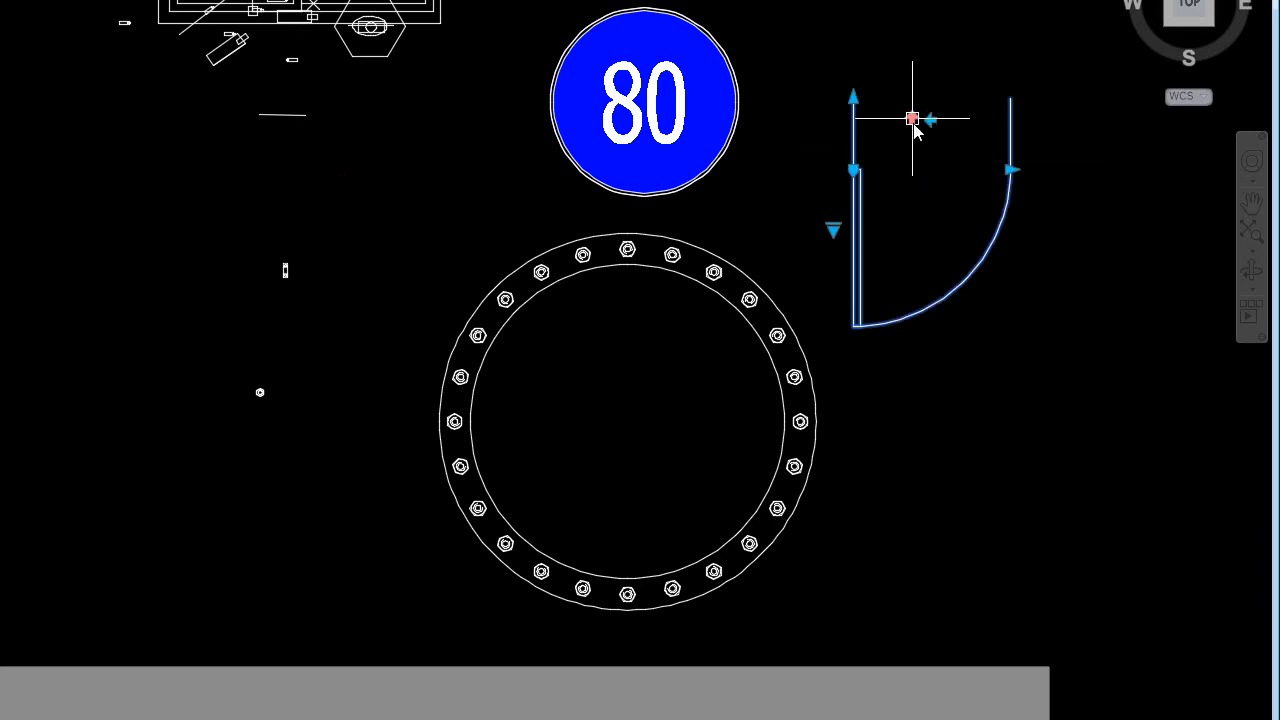
left_click(913, 120)
left_click(914, 150)
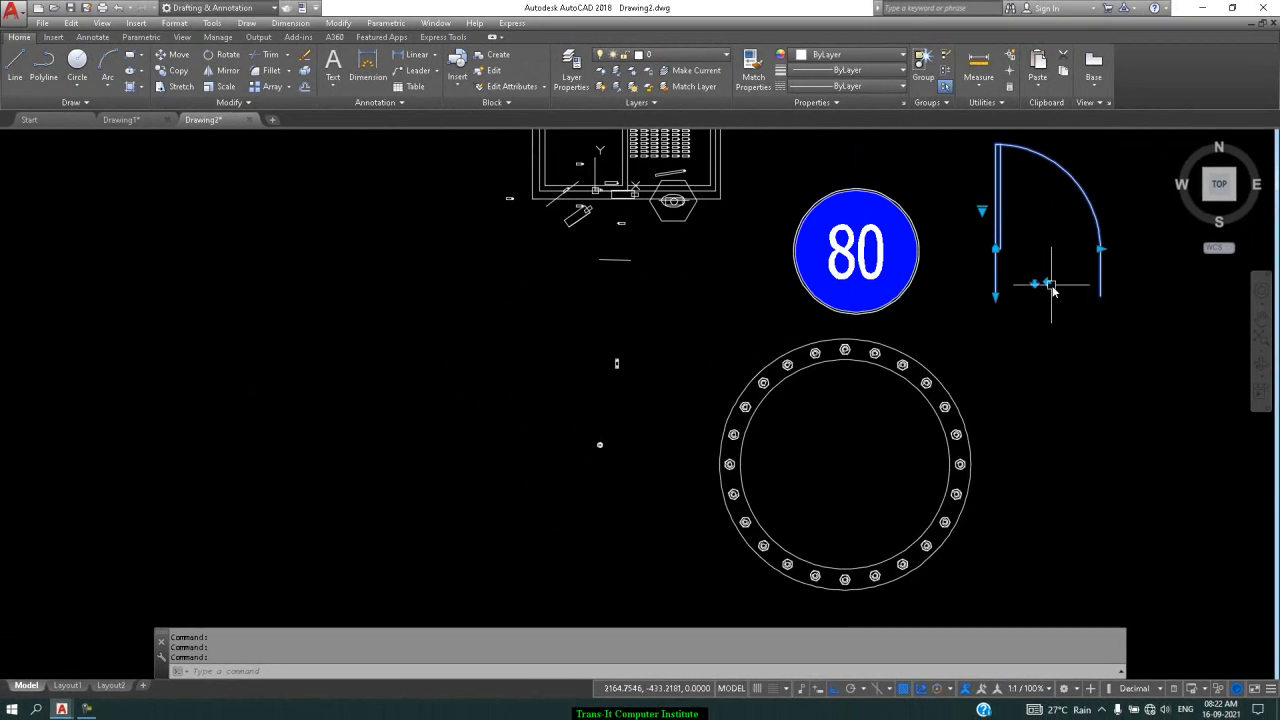
scroll(1040, 290, "down", 2)
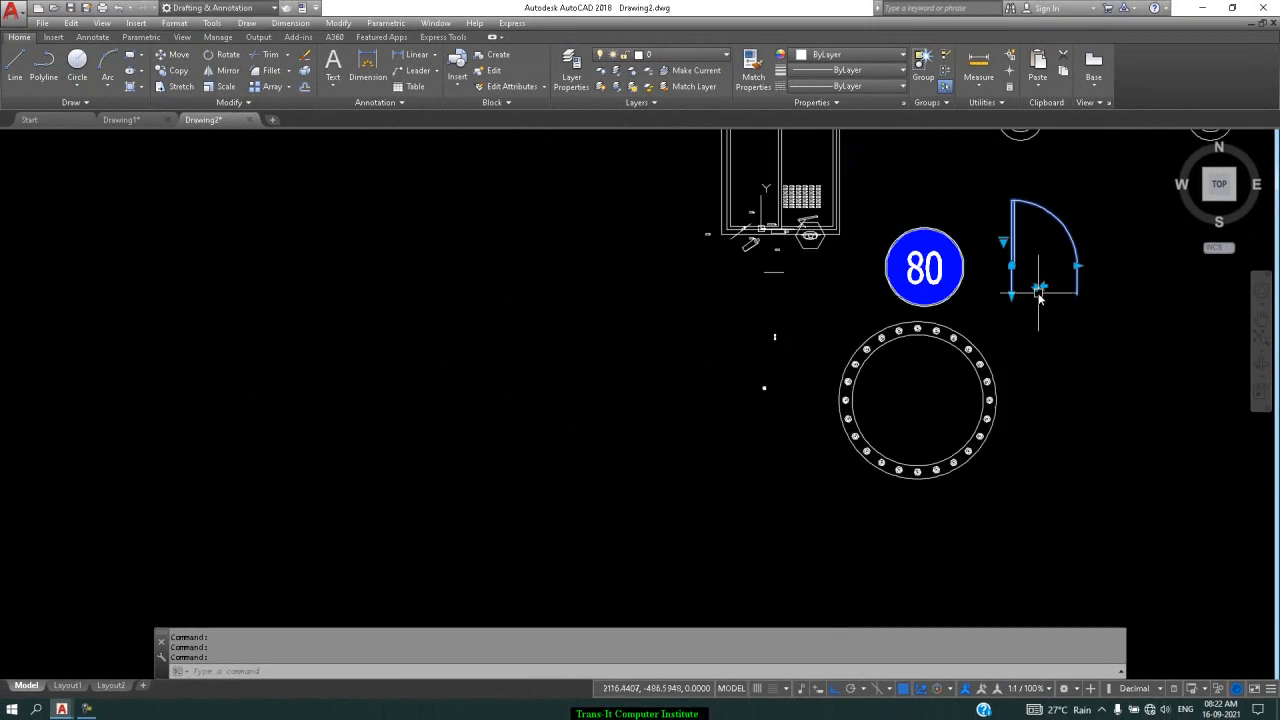
scroll(1040, 290, "down", 3)
scroll(1085, 215, "up", 2)
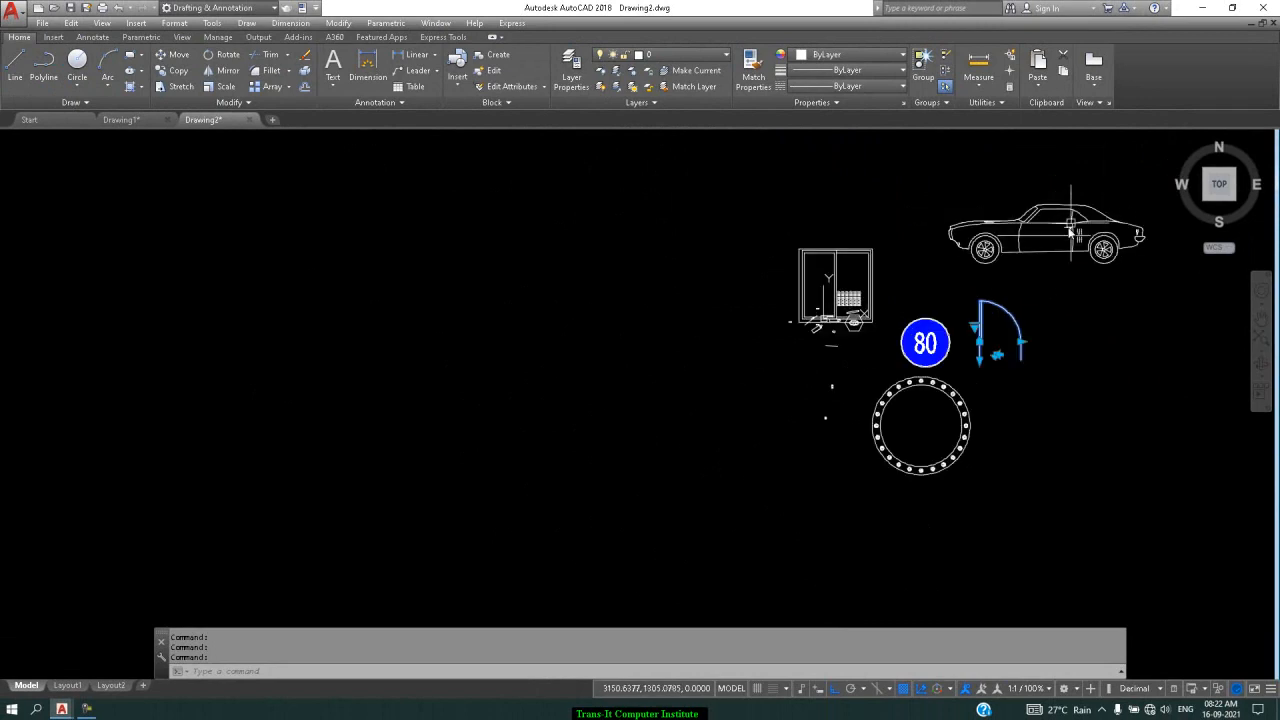
Switch the car block's view to Sports Car (Front), then to Sedan (Front)
key("Escape")
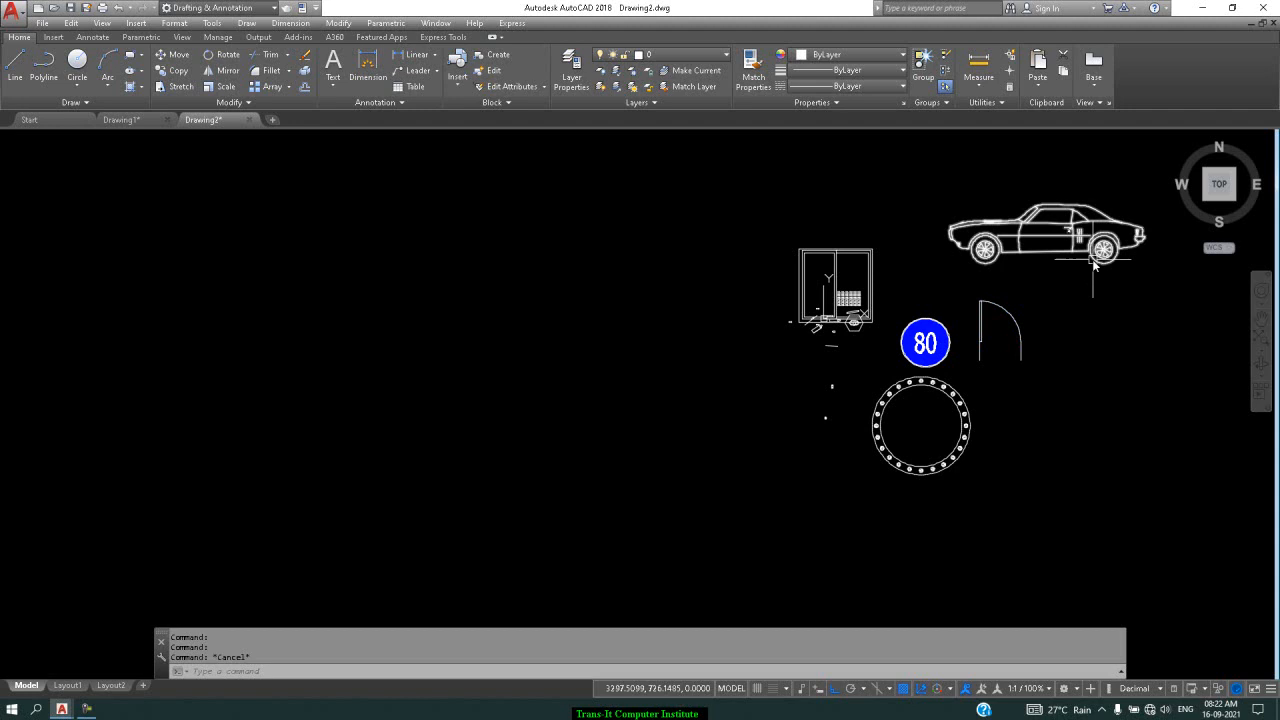
left_click(1092, 255)
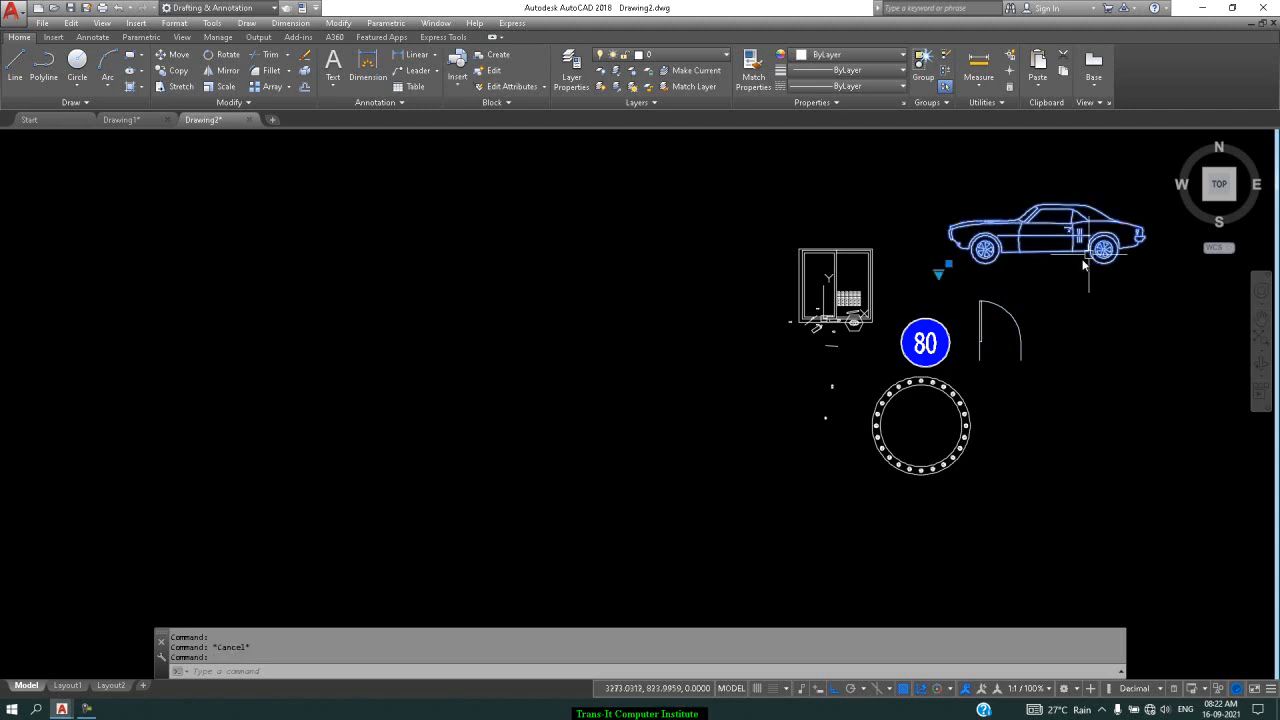
left_click(938, 274)
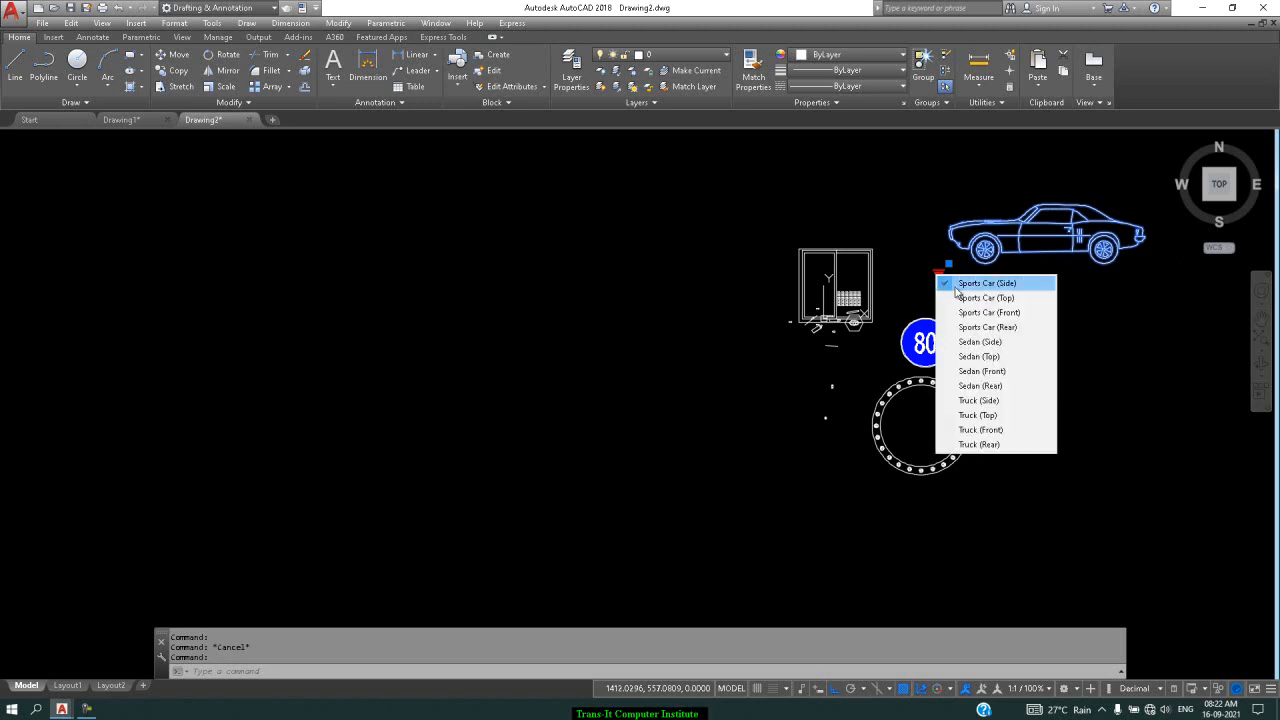
left_click(986, 313)
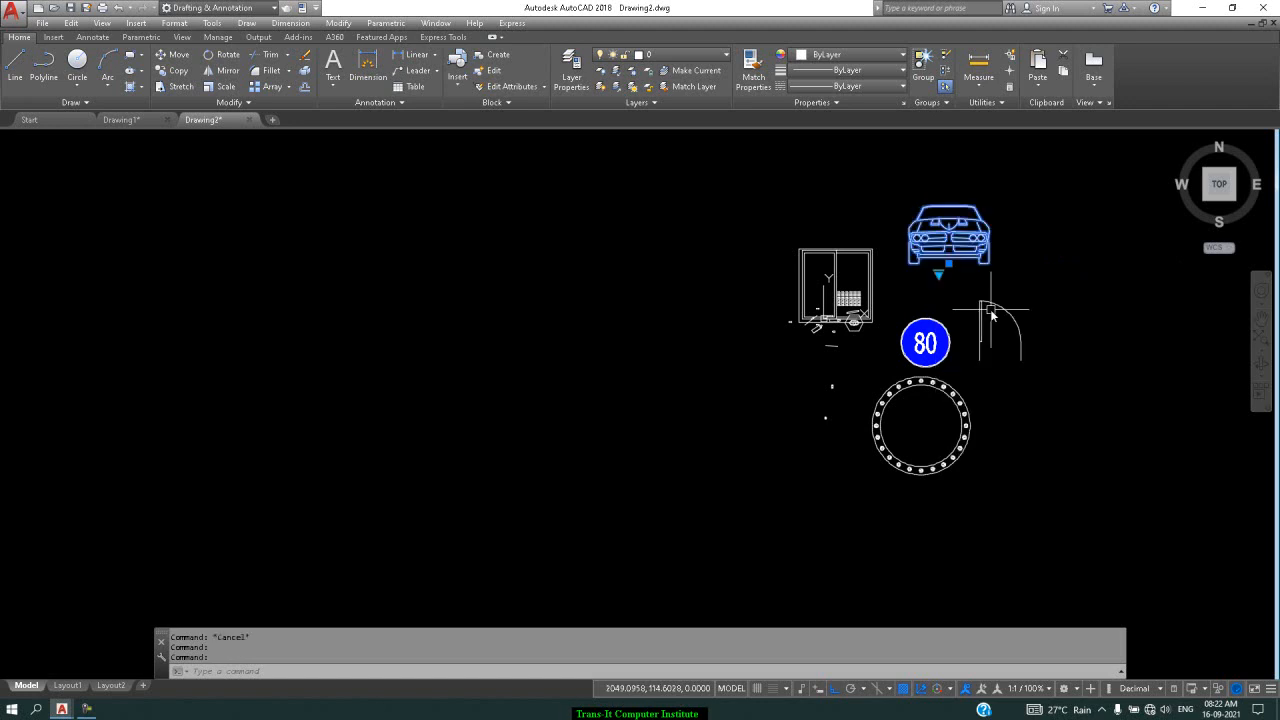
left_click(938, 276)
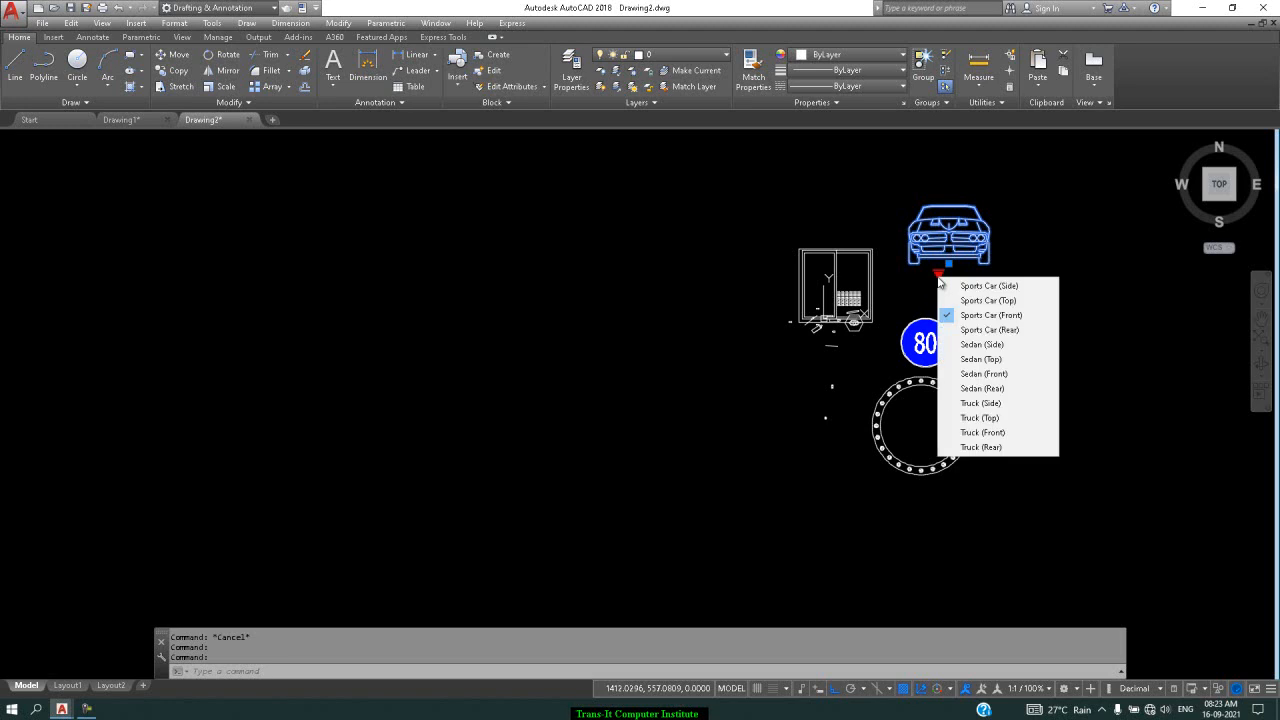
left_click(983, 380)
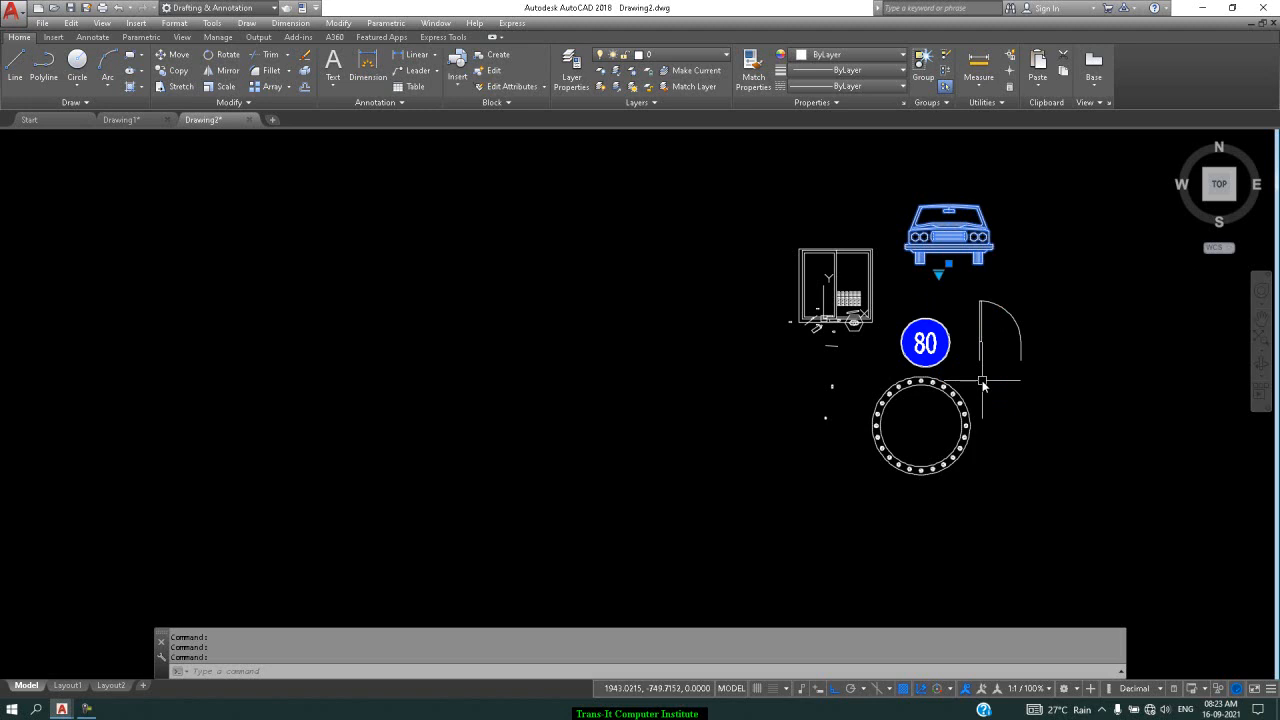
Move the window block further to the left with the M command
key("Escape")
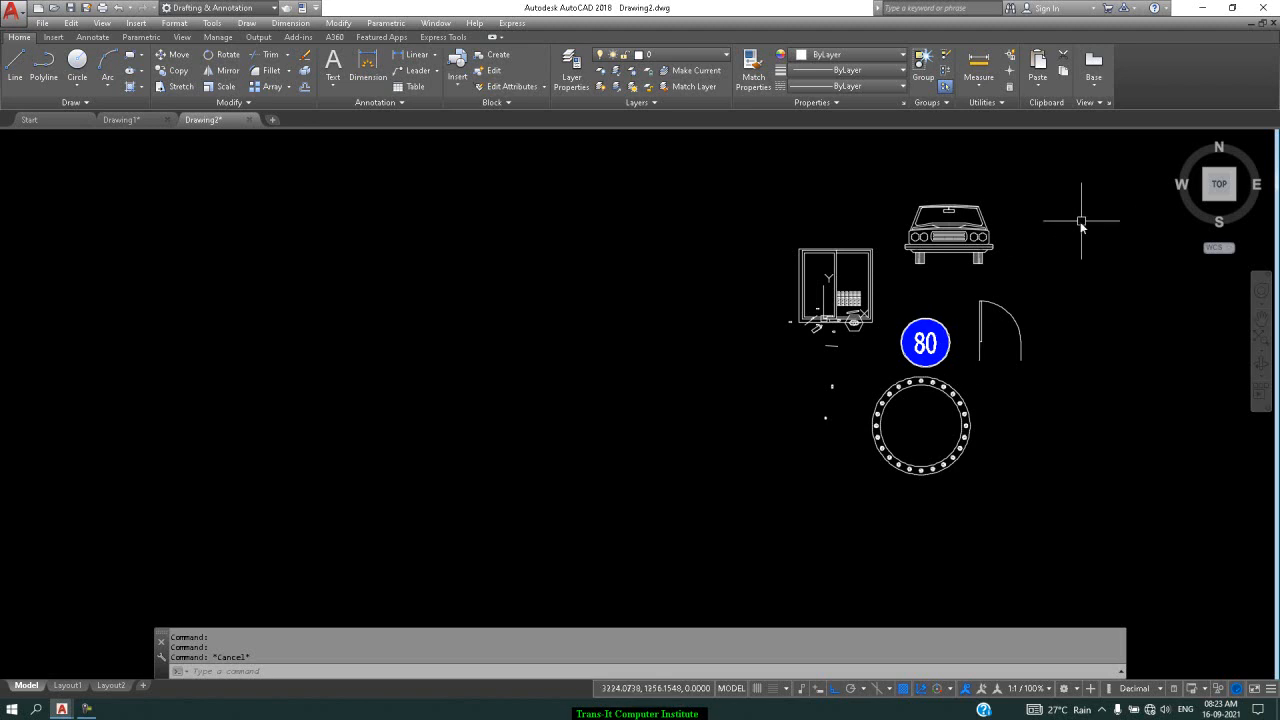
scroll(866, 298, "up", 2)
left_click(872, 295)
type("m")
key("Return")
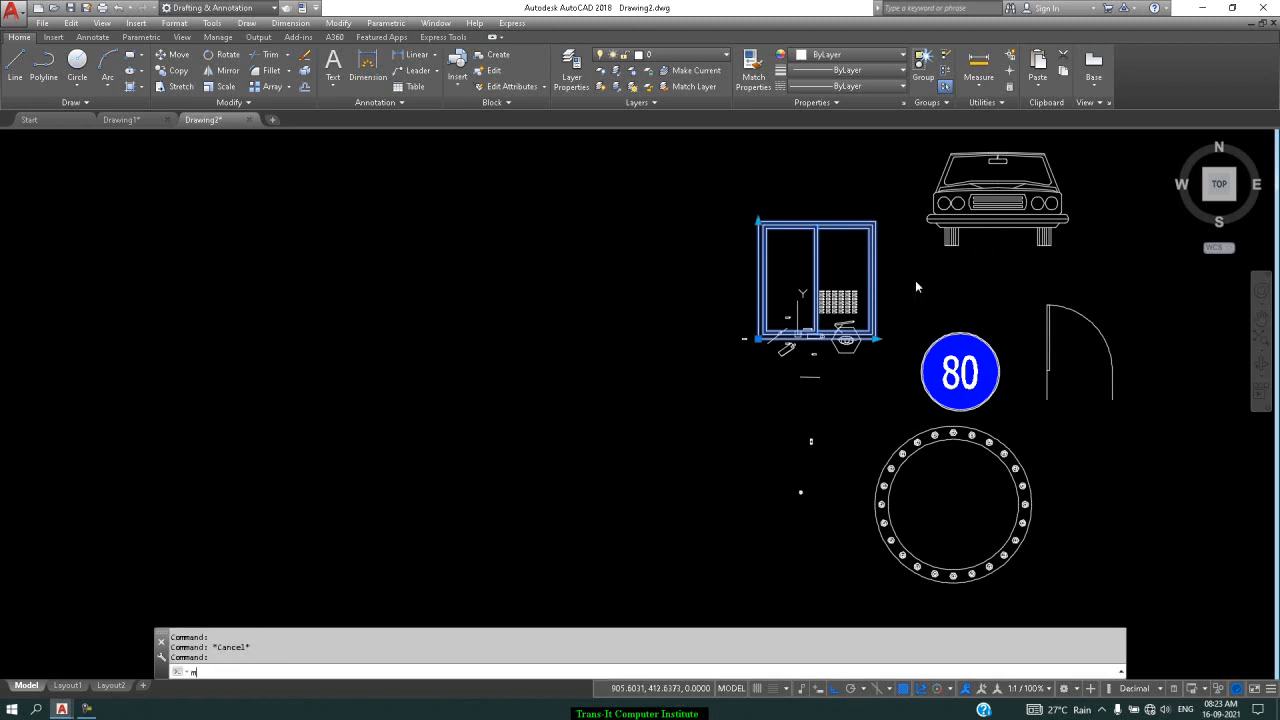
left_click(759, 281)
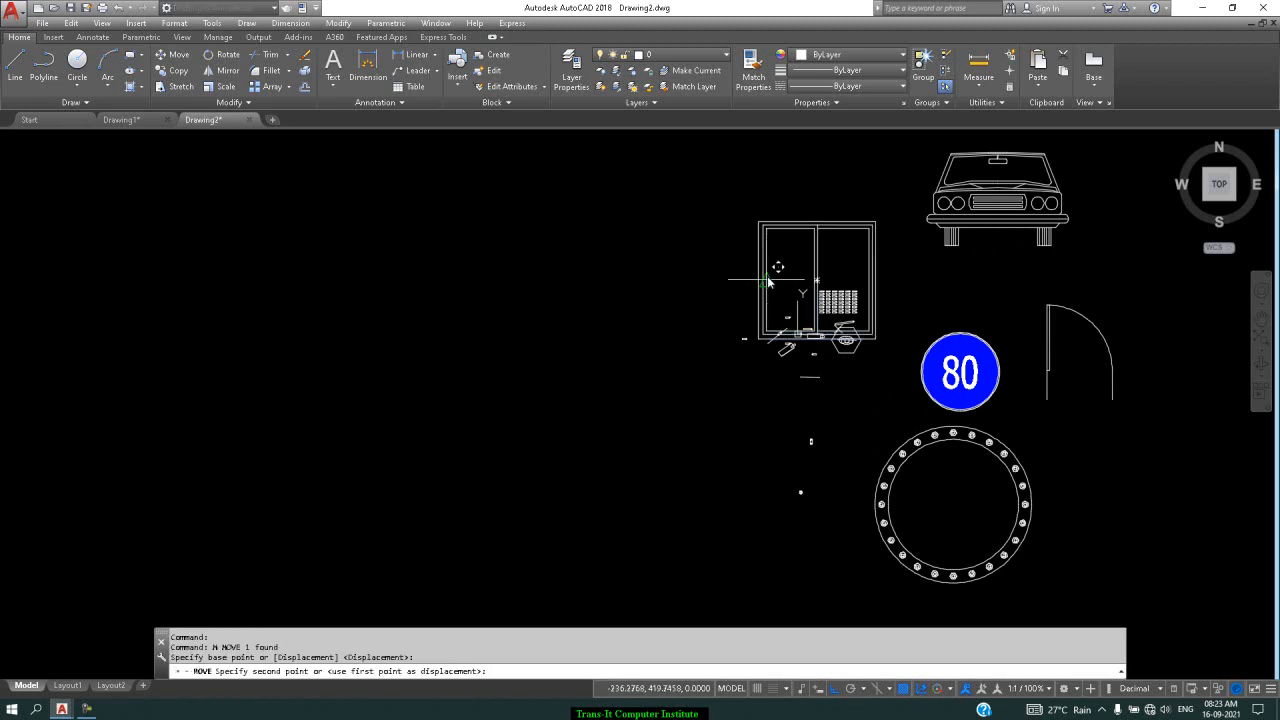
left_click(473, 281)
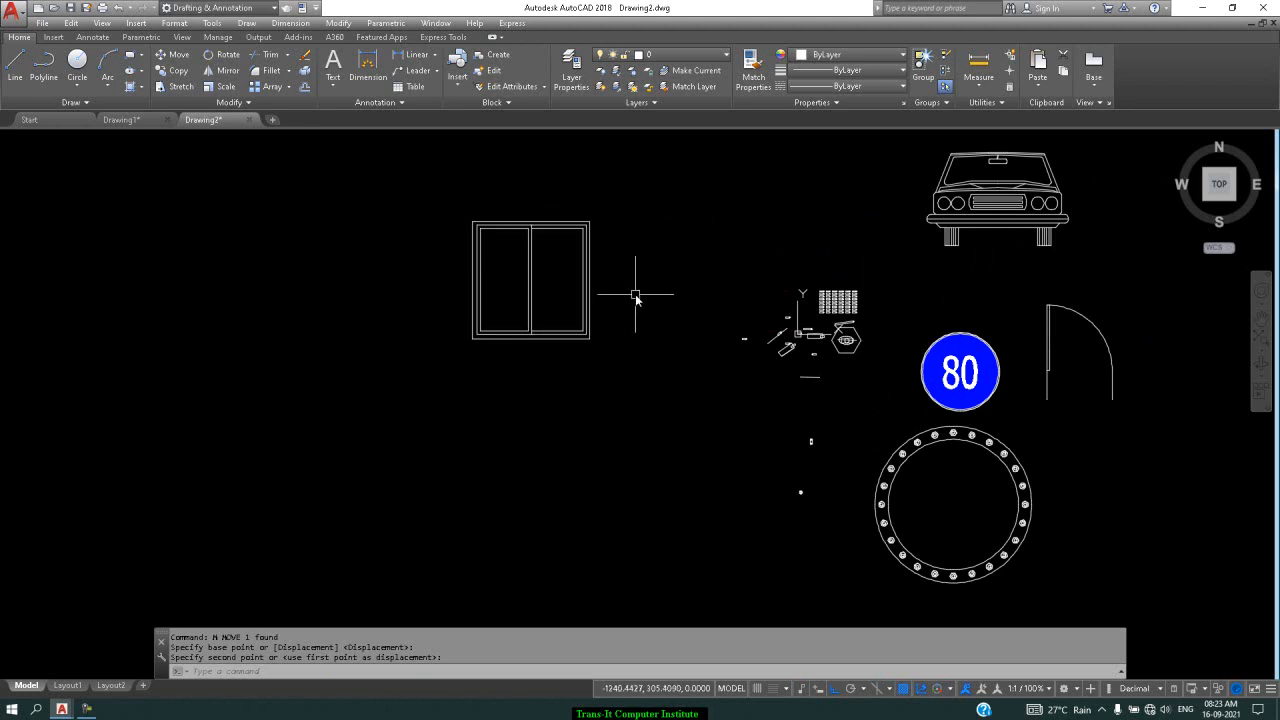
Stretch the window wider to the right by its width grip, leaving its height unchanged
left_click(591, 334)
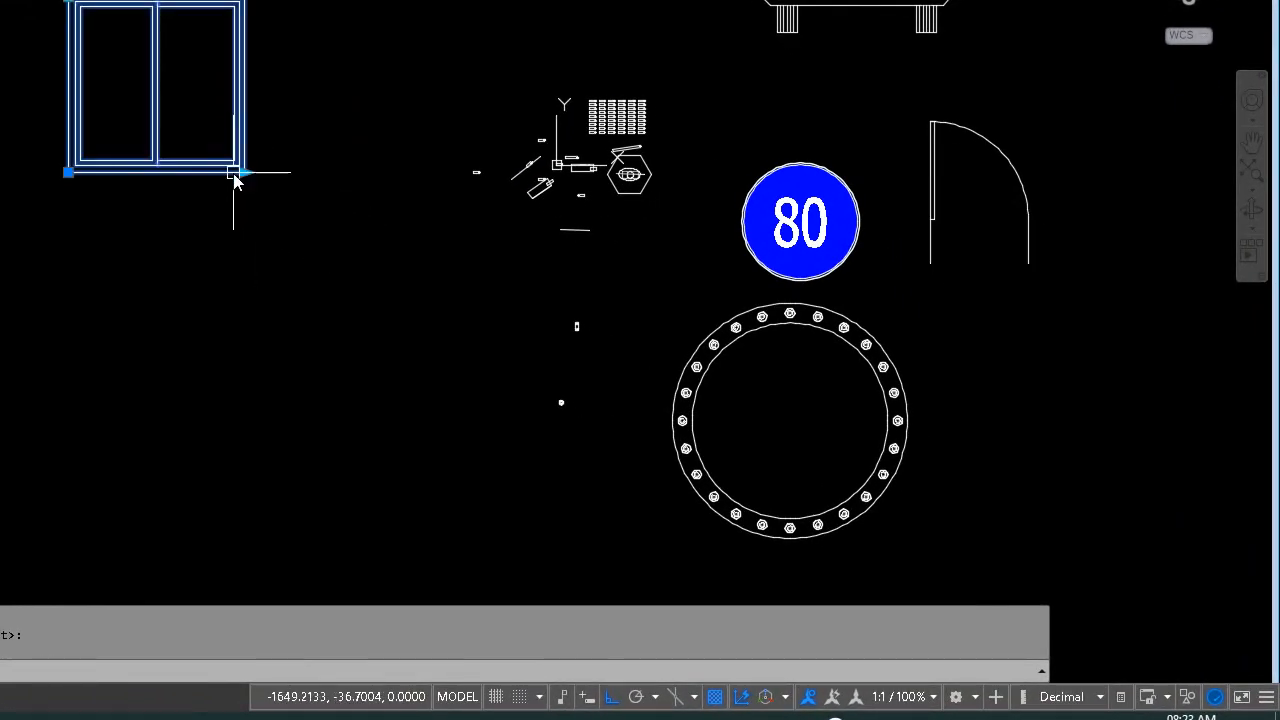
left_click(244, 172)
left_click(400, 214)
left_click(90, 3)
key("Escape")
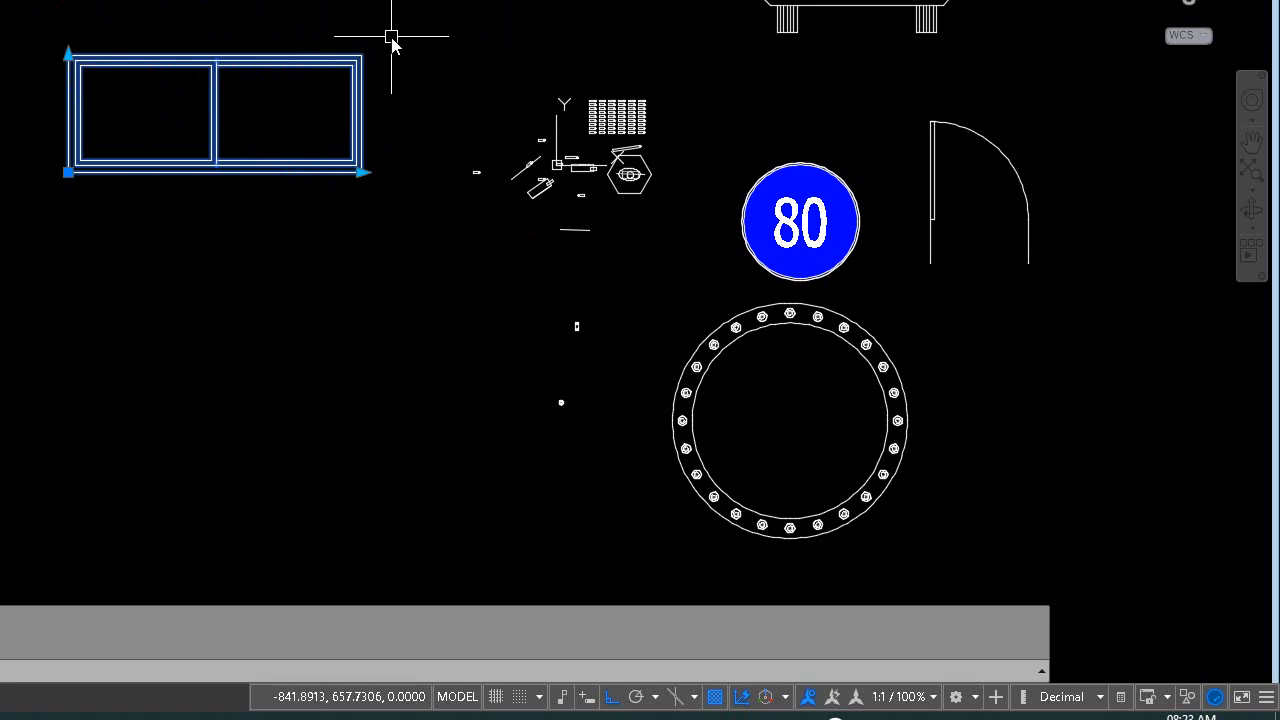
key("Escape")
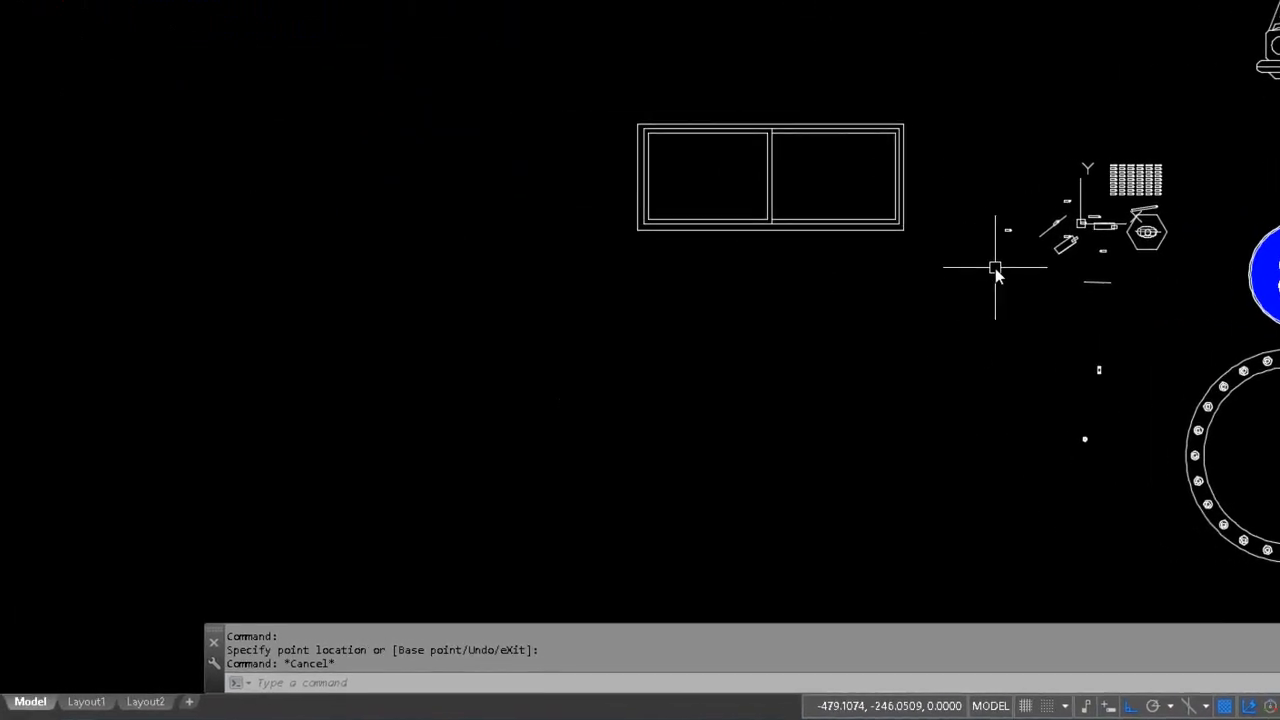
Insert Trees - Metric below the window at 0.5 scale and 0 rotation, then select it
type("I")
key("Return")
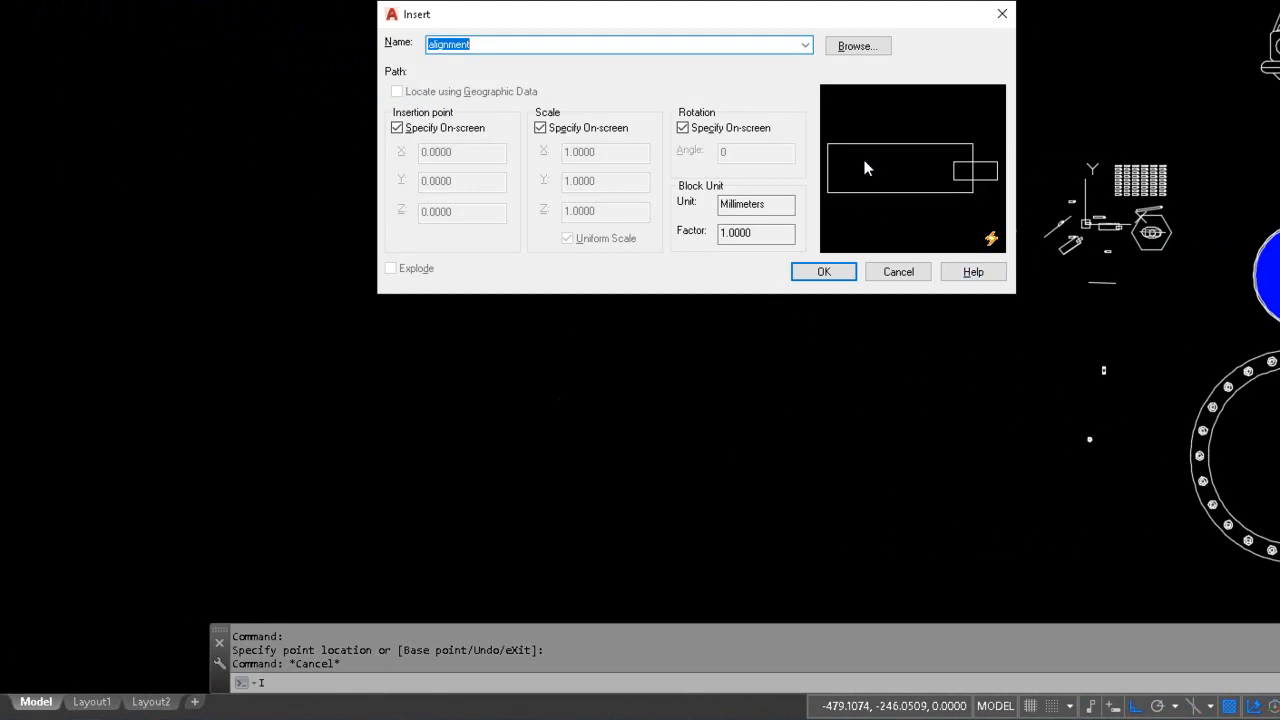
left_click(805, 45)
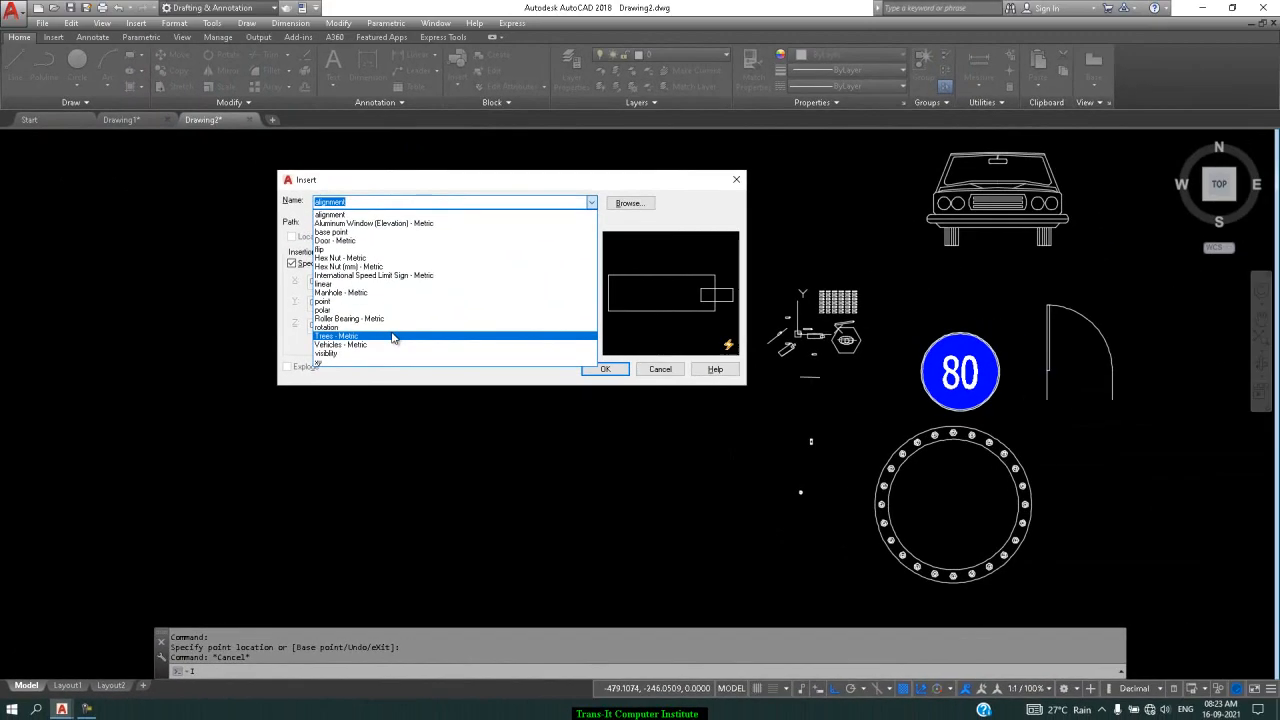
left_click(393, 338)
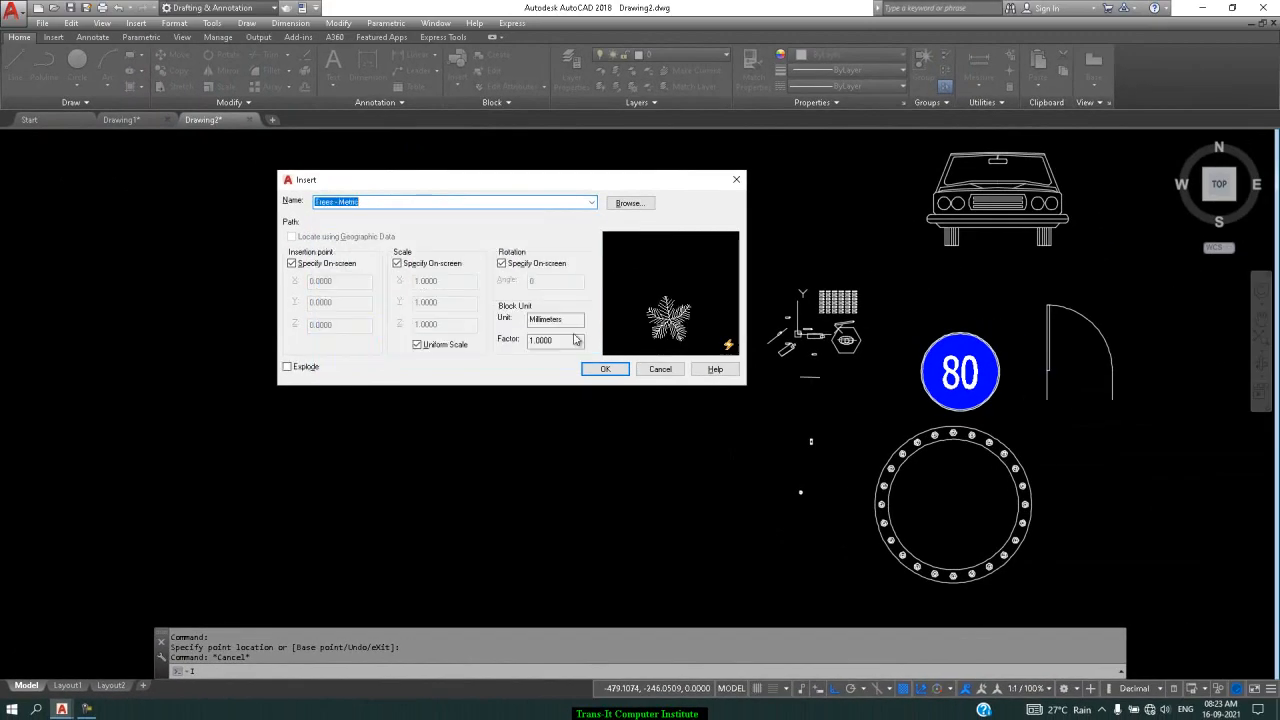
left_click(604, 371)
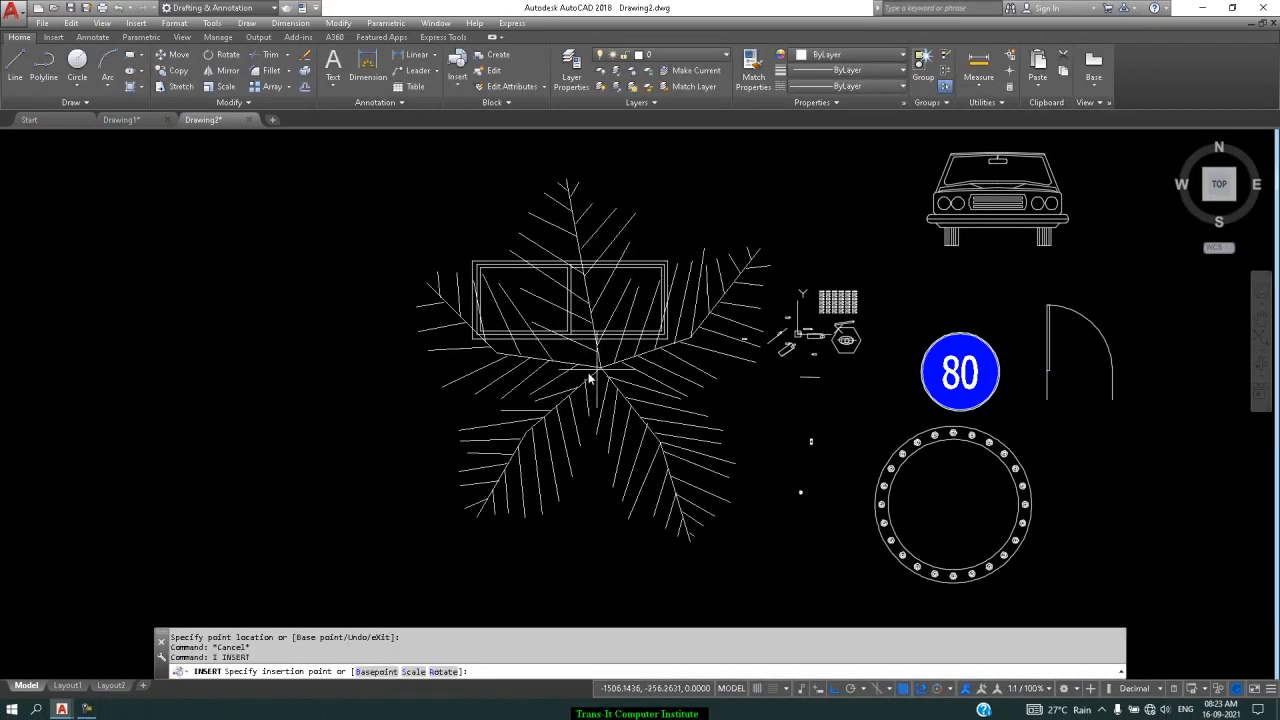
left_click(584, 479)
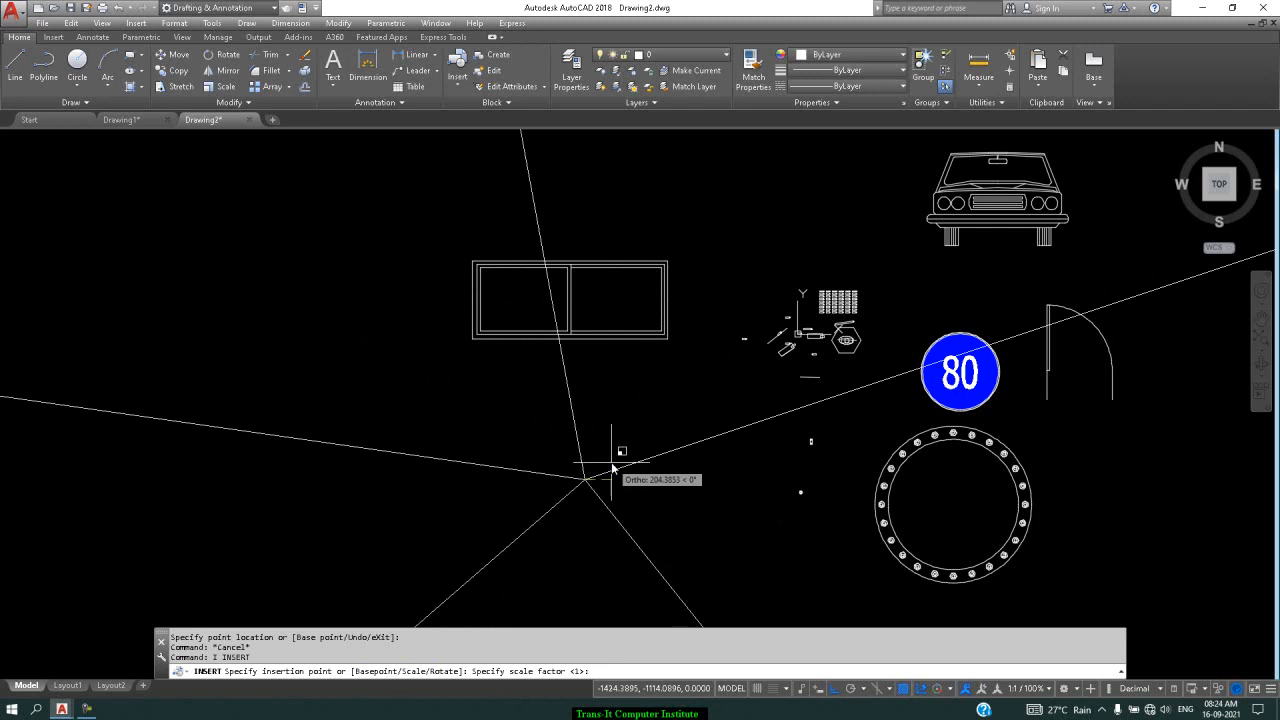
type(".5")
key("Return")
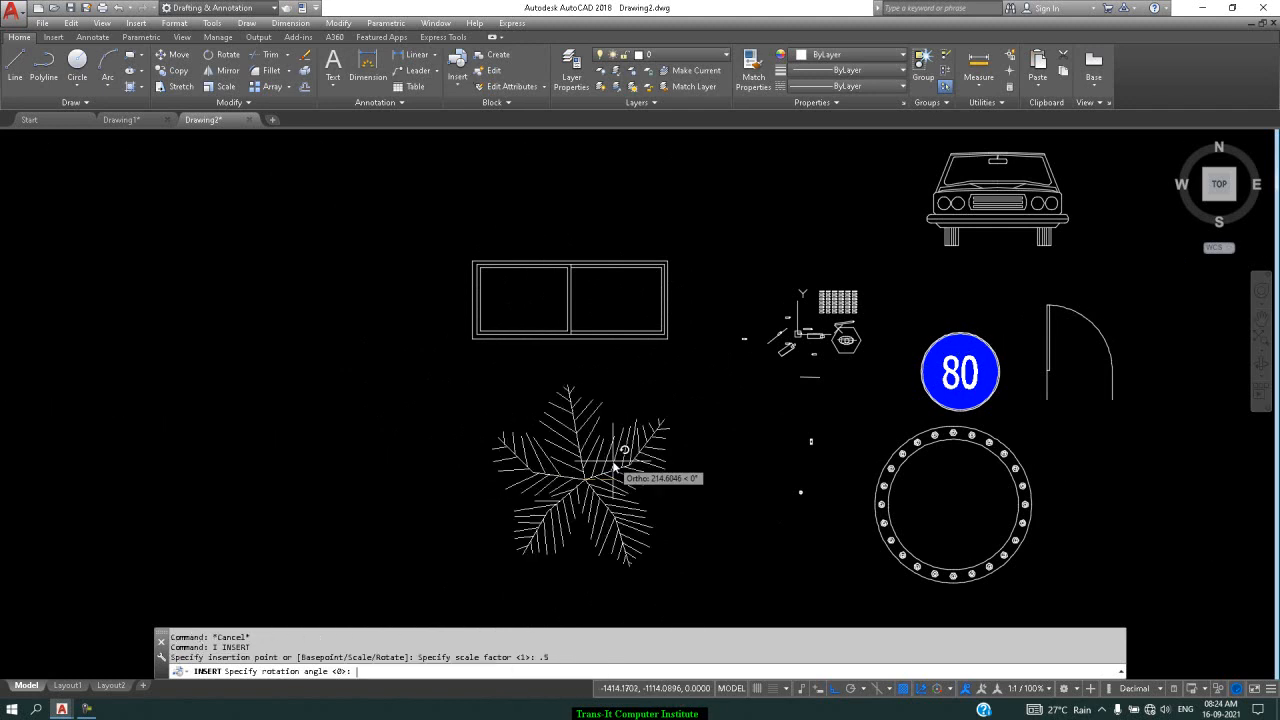
type("0")
key("Return")
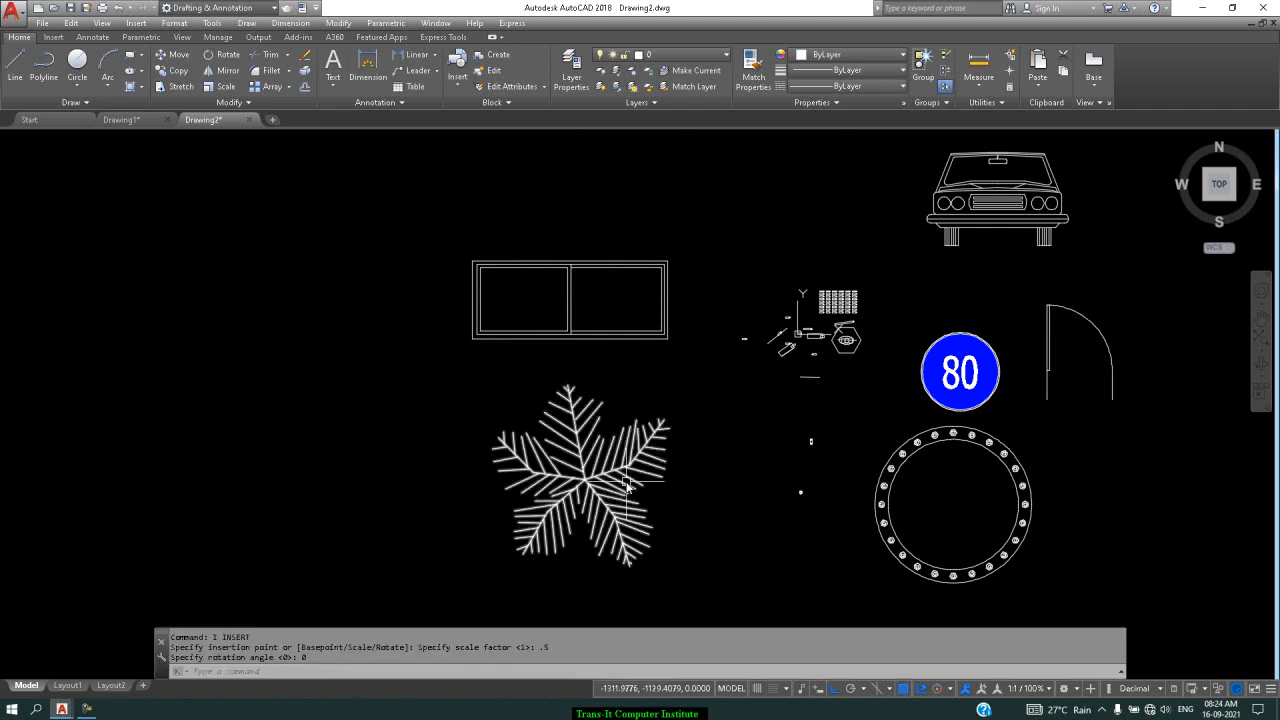
left_click(632, 474)
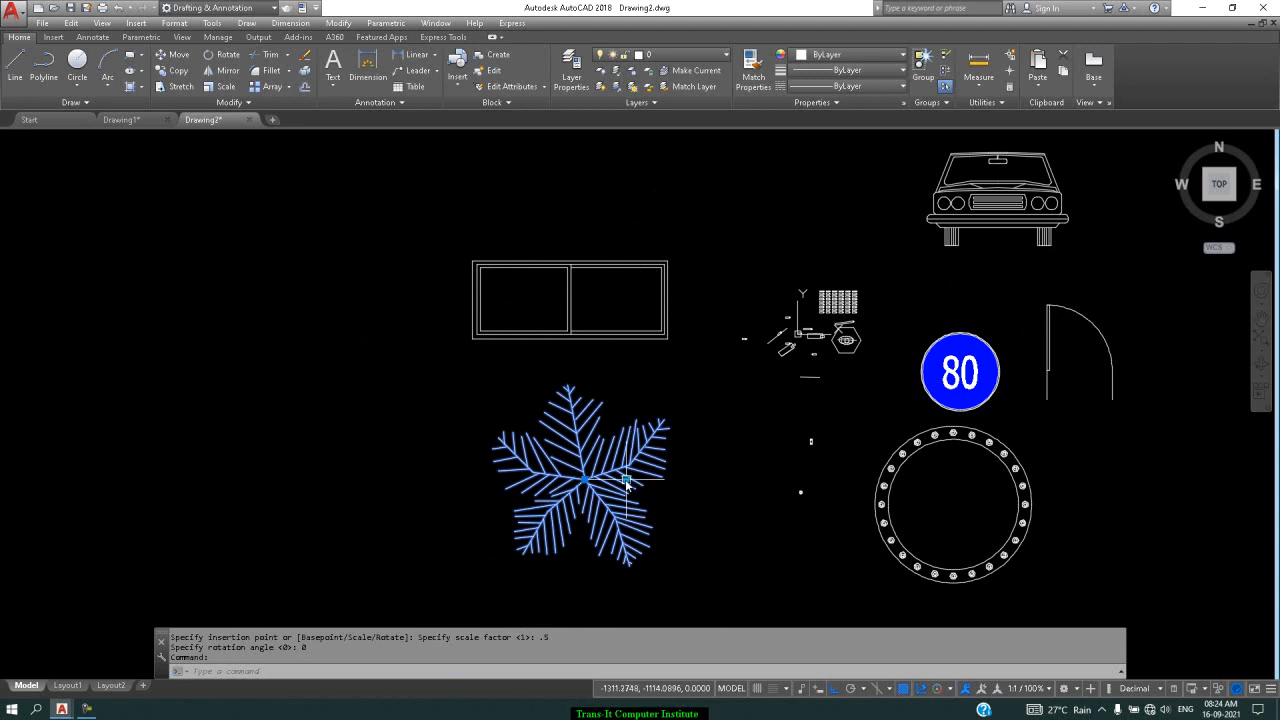
left_click(626, 481)
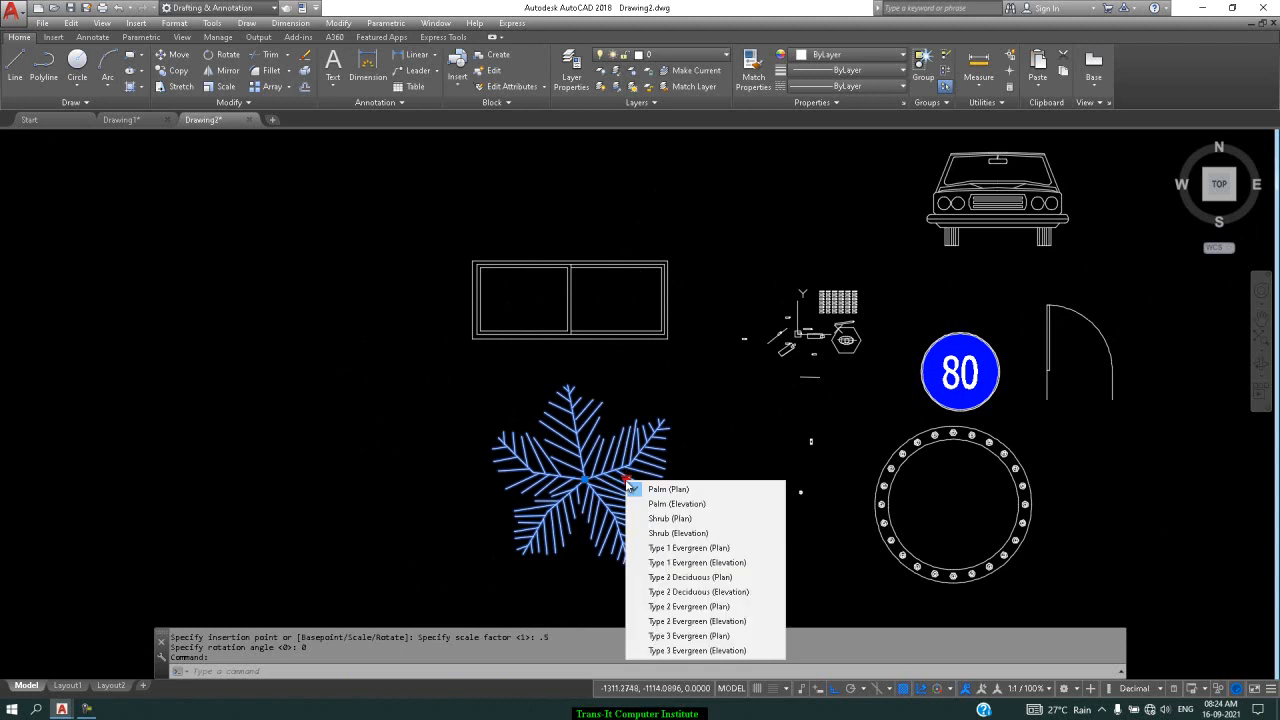
Switch the tree block to Palm (Elevation), then Shrub (Elevation), and deselect it
left_click(685, 505)
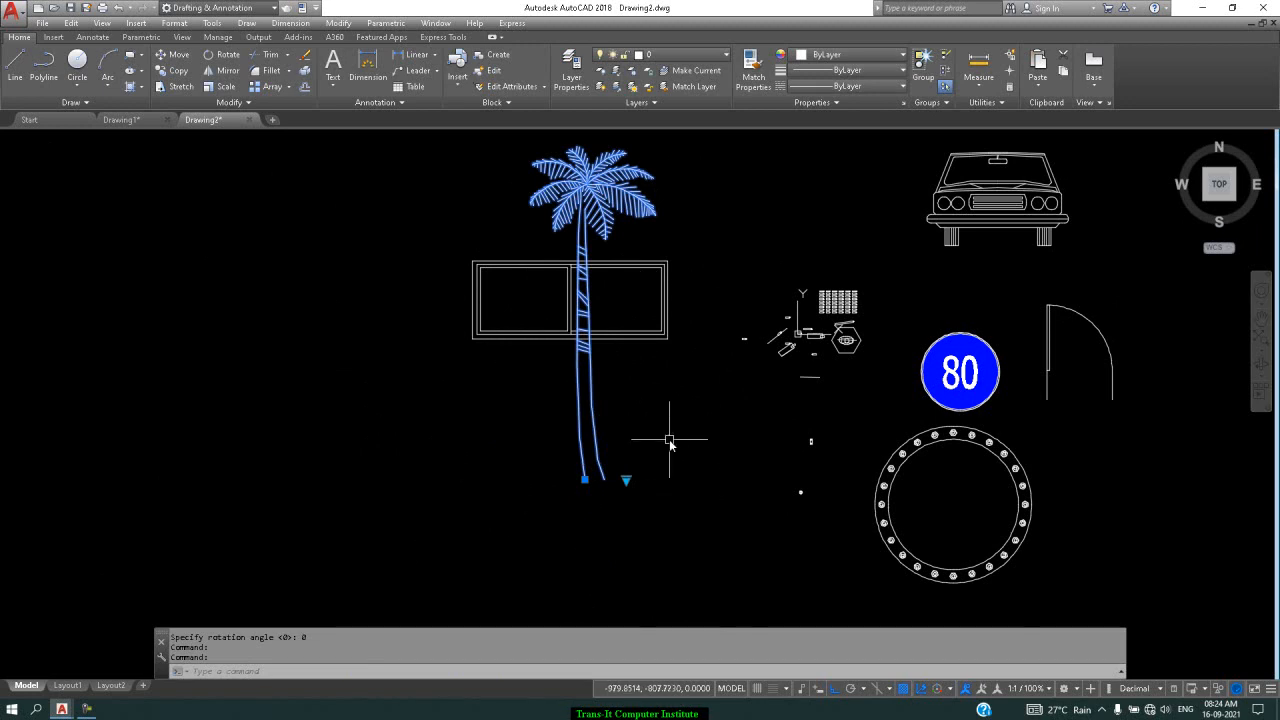
left_click(626, 481)
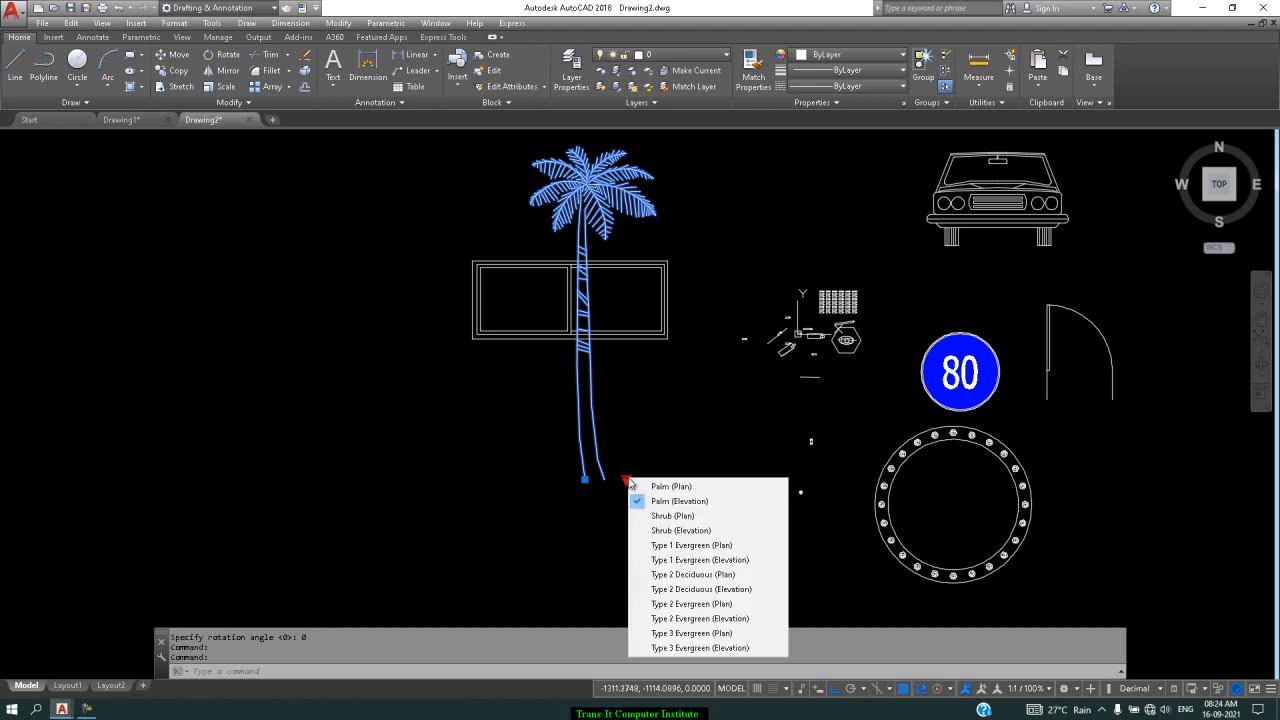
left_click(665, 531)
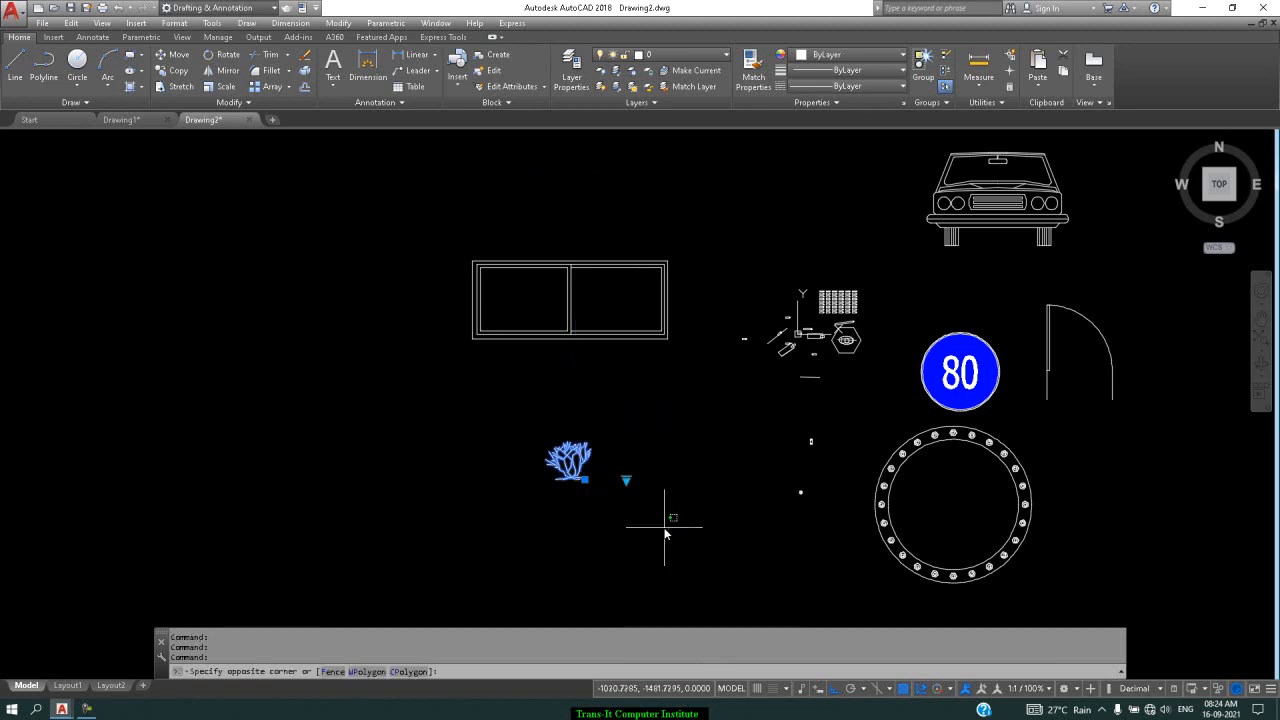
left_click(657, 478)
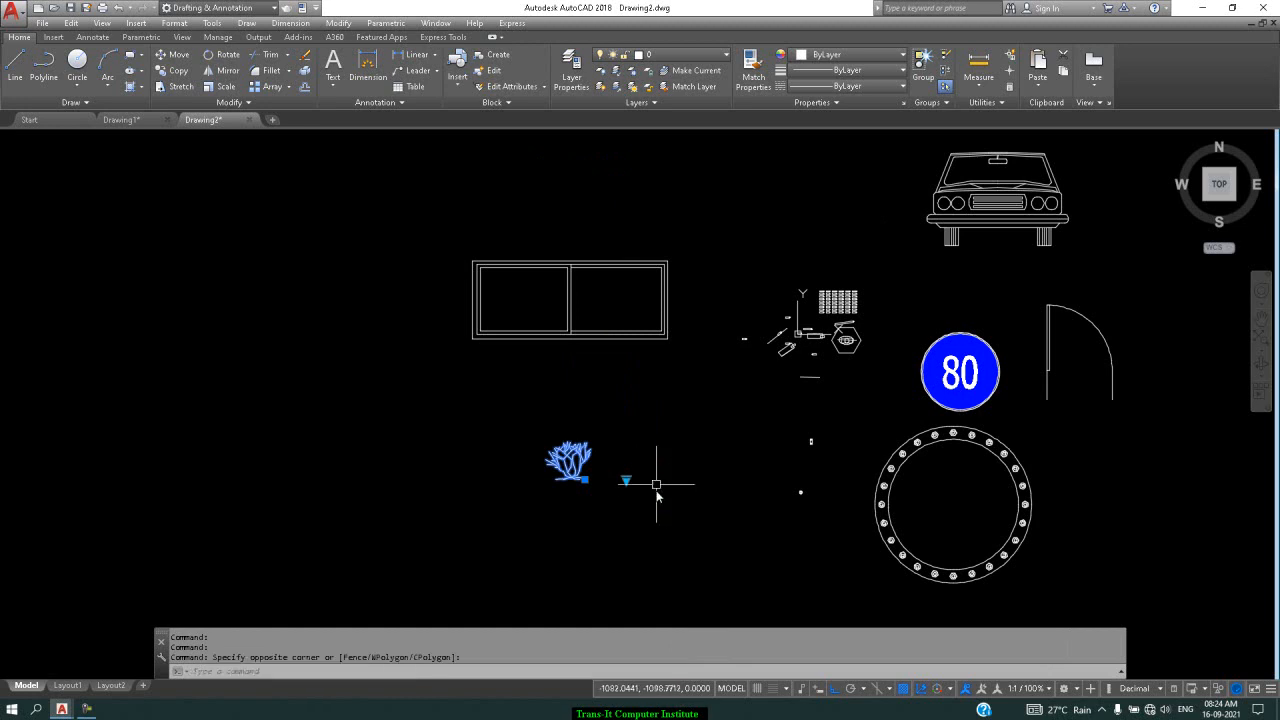
key("Escape")
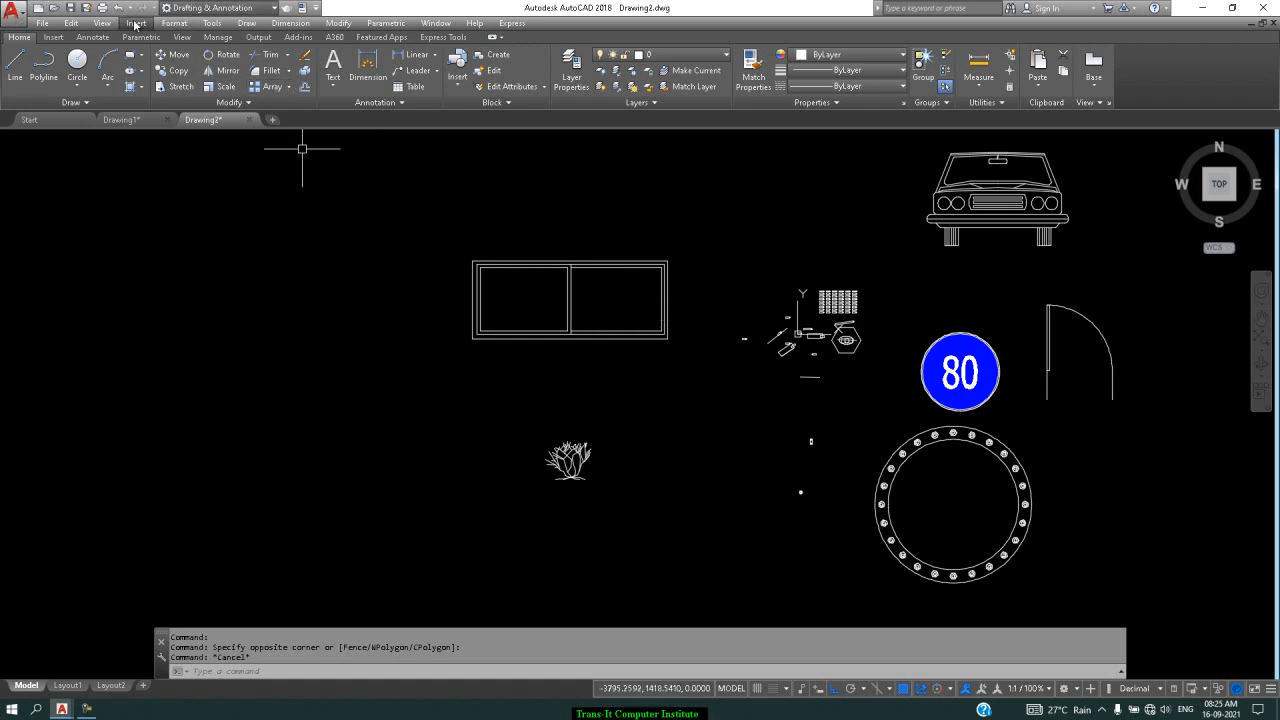
Open Tool Palettes from Tools > Palettes and show the Civil sample blocks
left_click(205, 24)
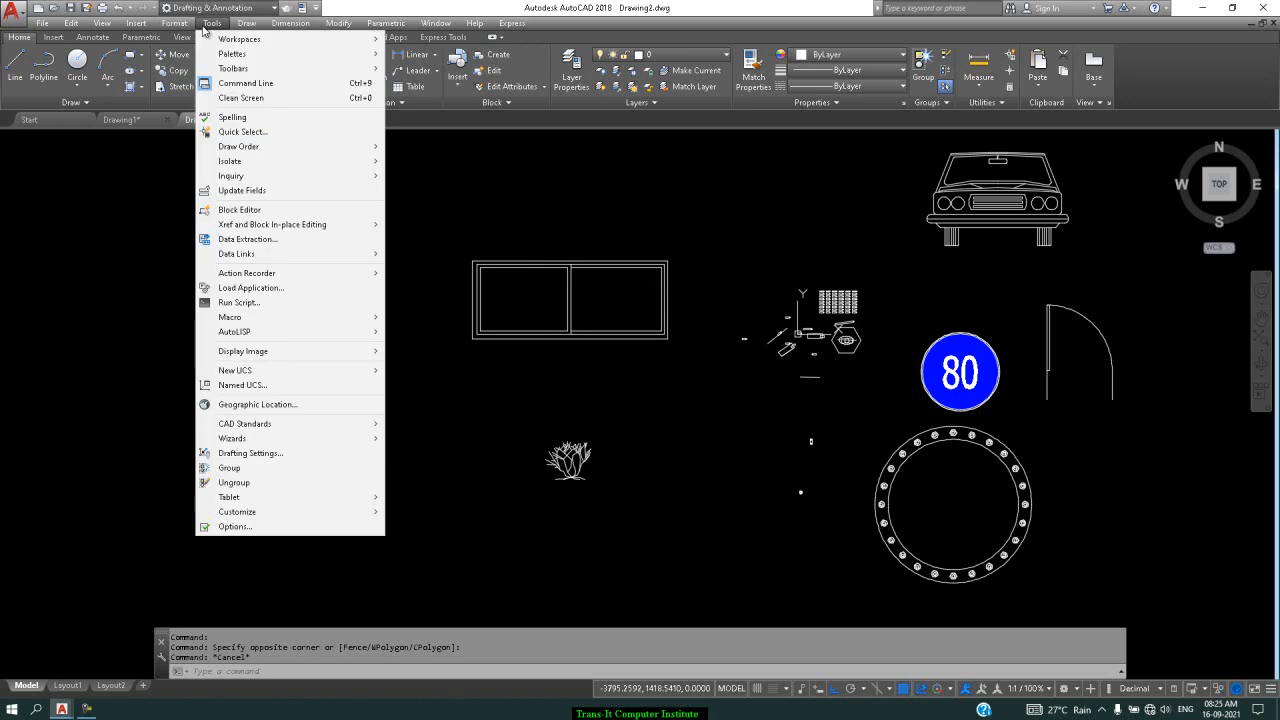
mouse_move(249, 62)
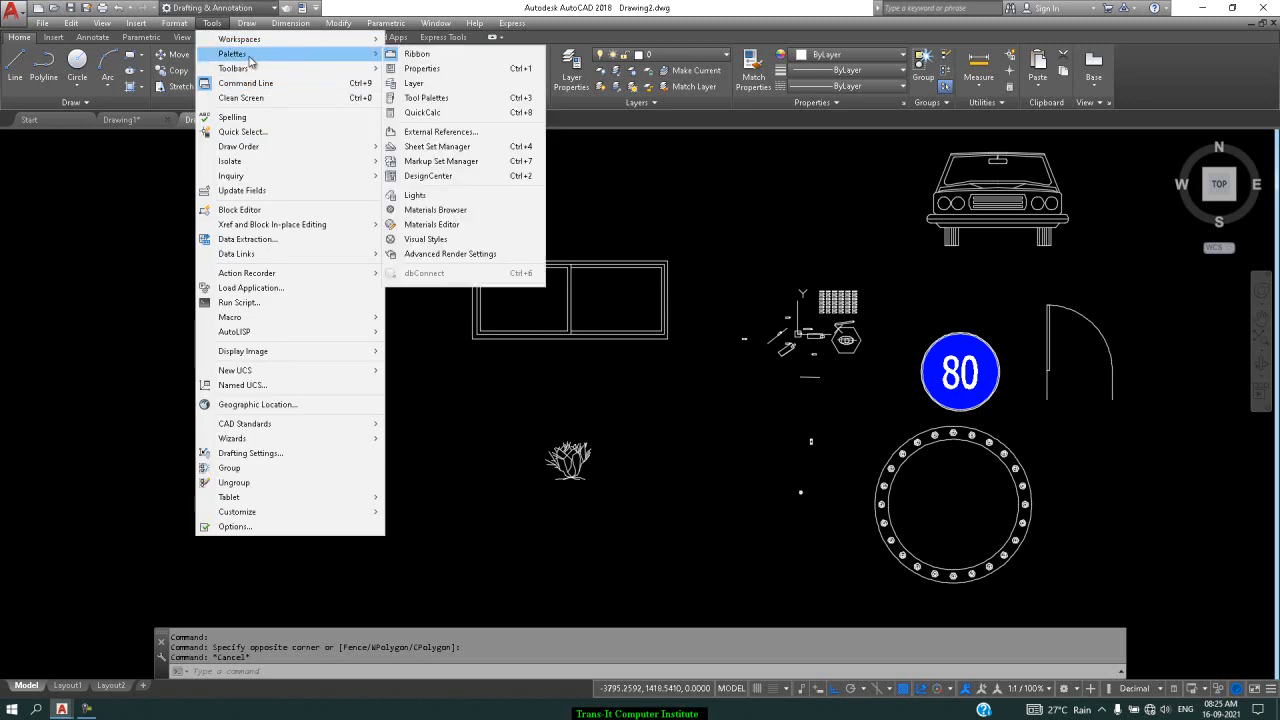
left_click(438, 100)
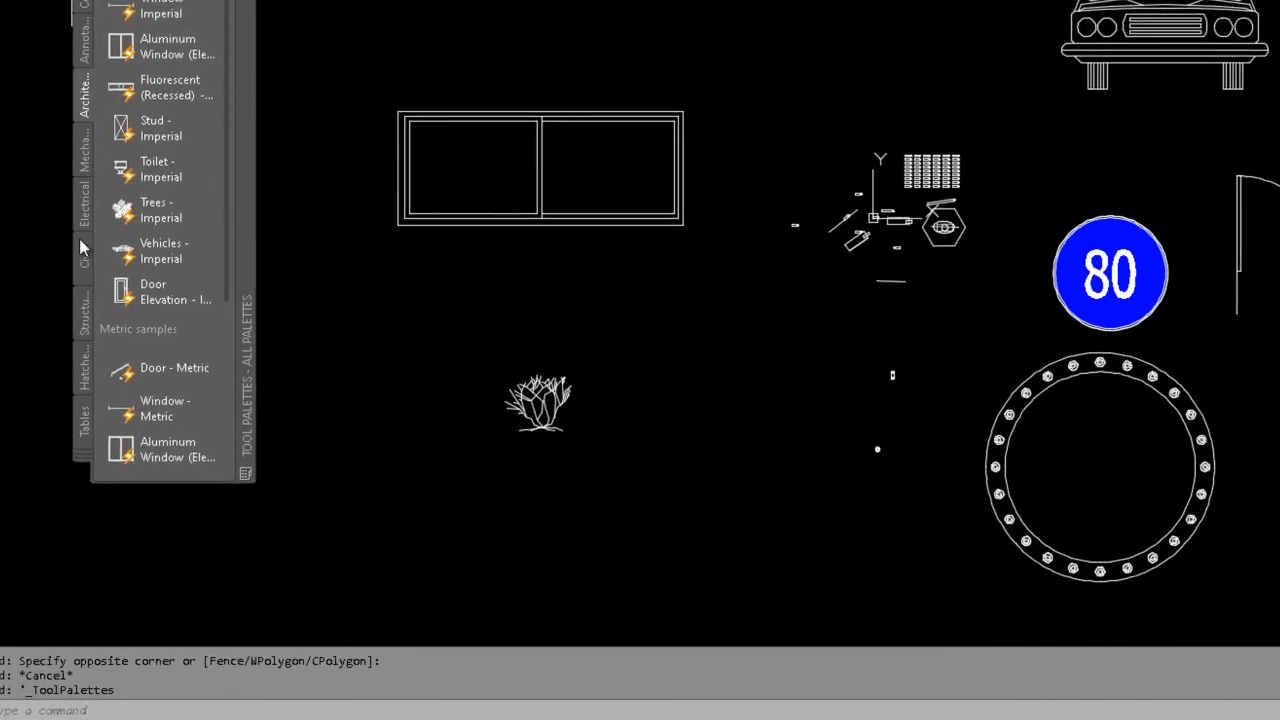
left_click(257, 365)
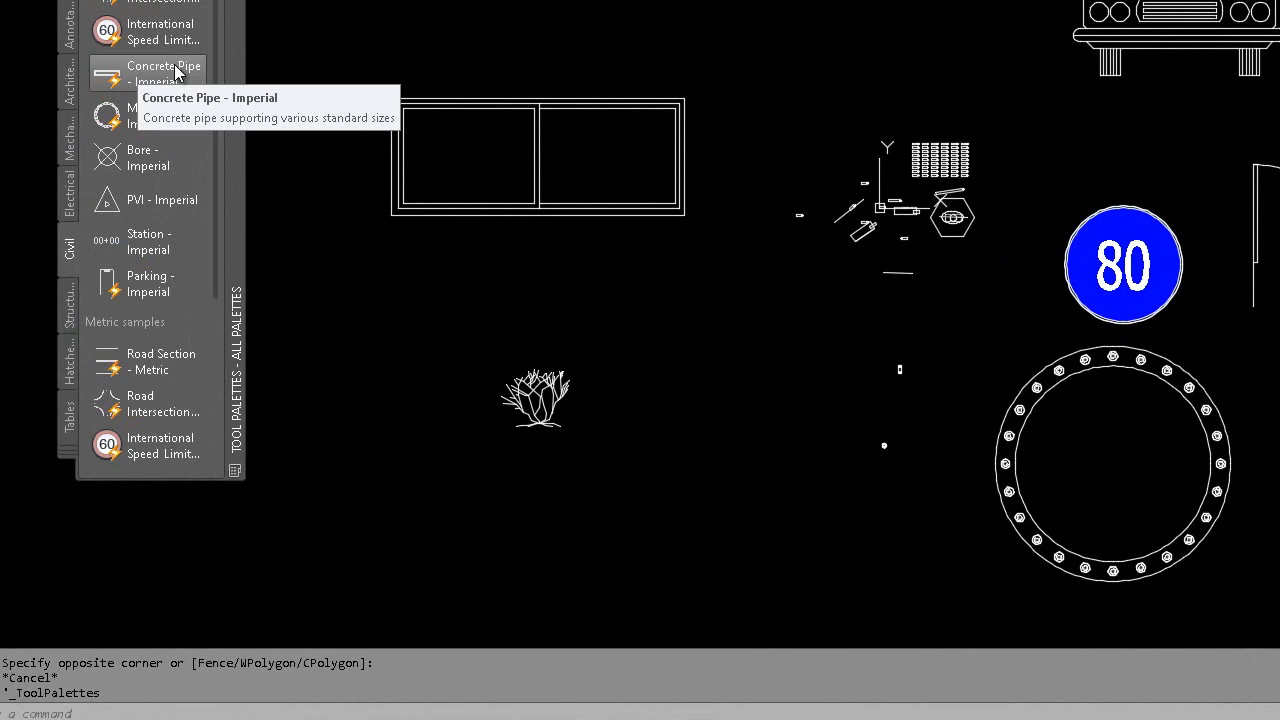
Drag a Concrete Pipe - Imperial block into the drawing and set its size to 66.0000
left_click_drag(175, 72, 573, 578)
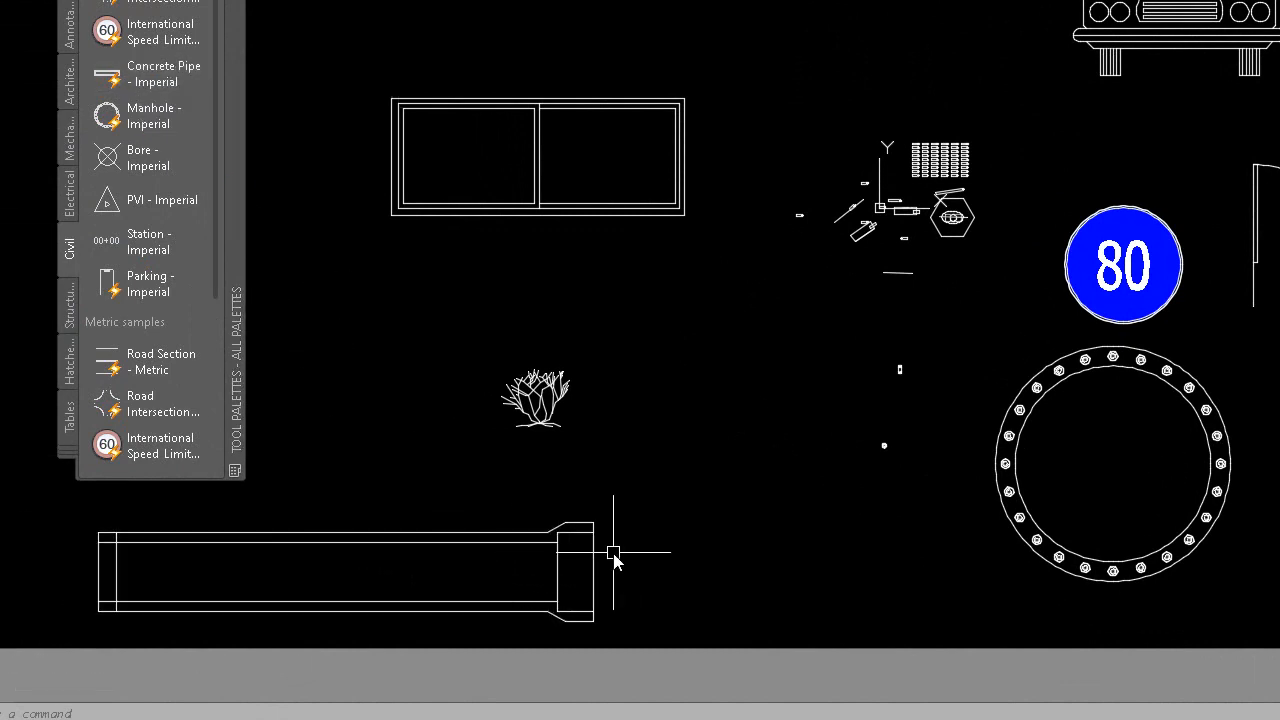
left_click(601, 607)
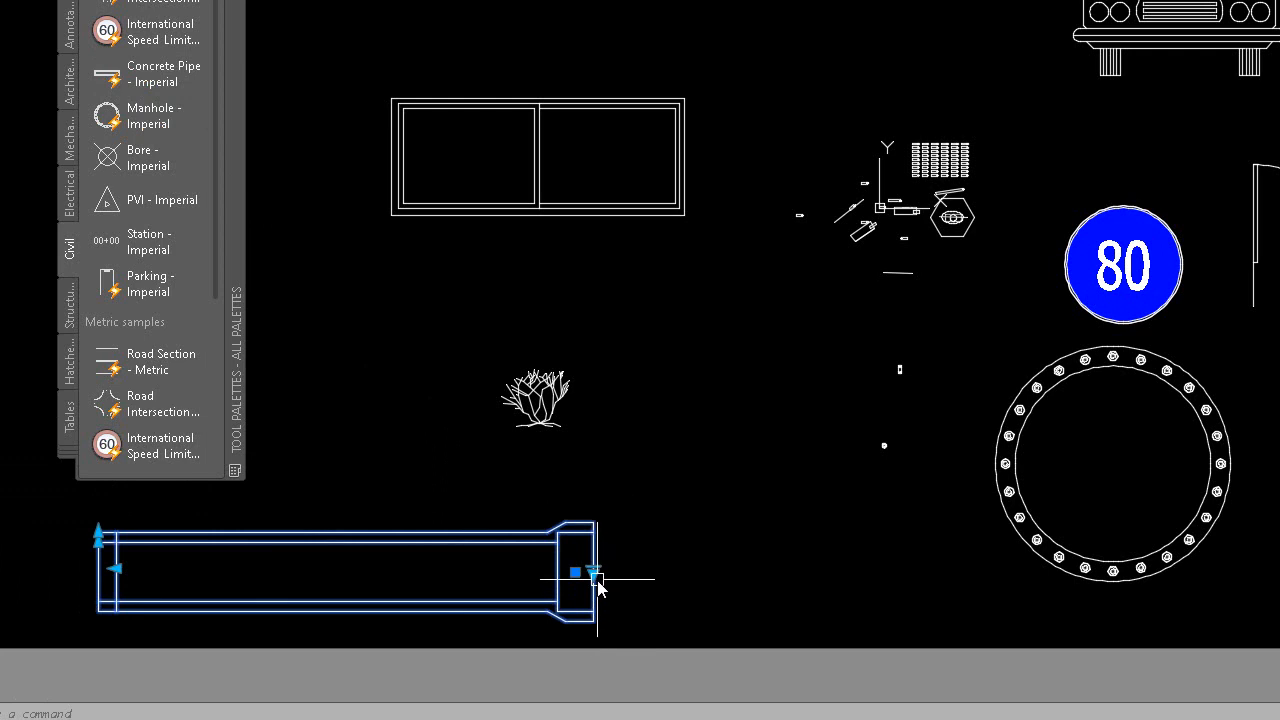
left_click(592, 573)
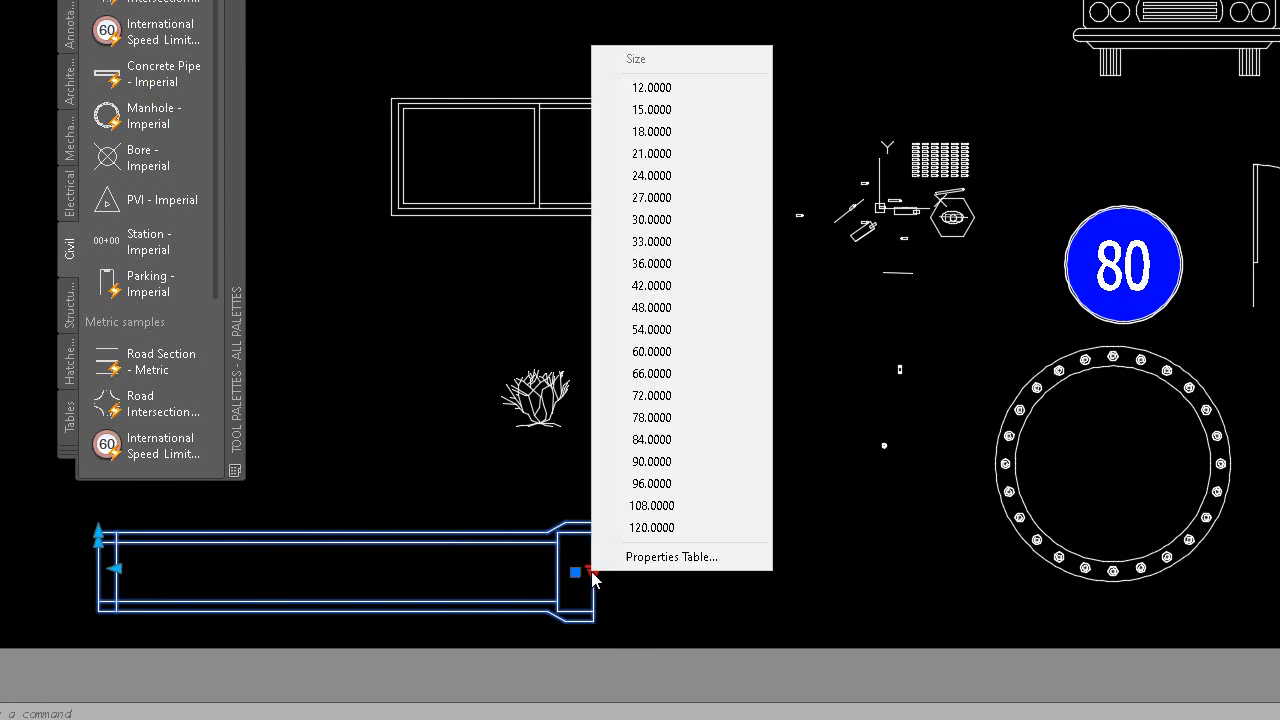
left_click(630, 373)
Stretch the concrete pipe's edge lower using its corner grip
left_click(628, 366)
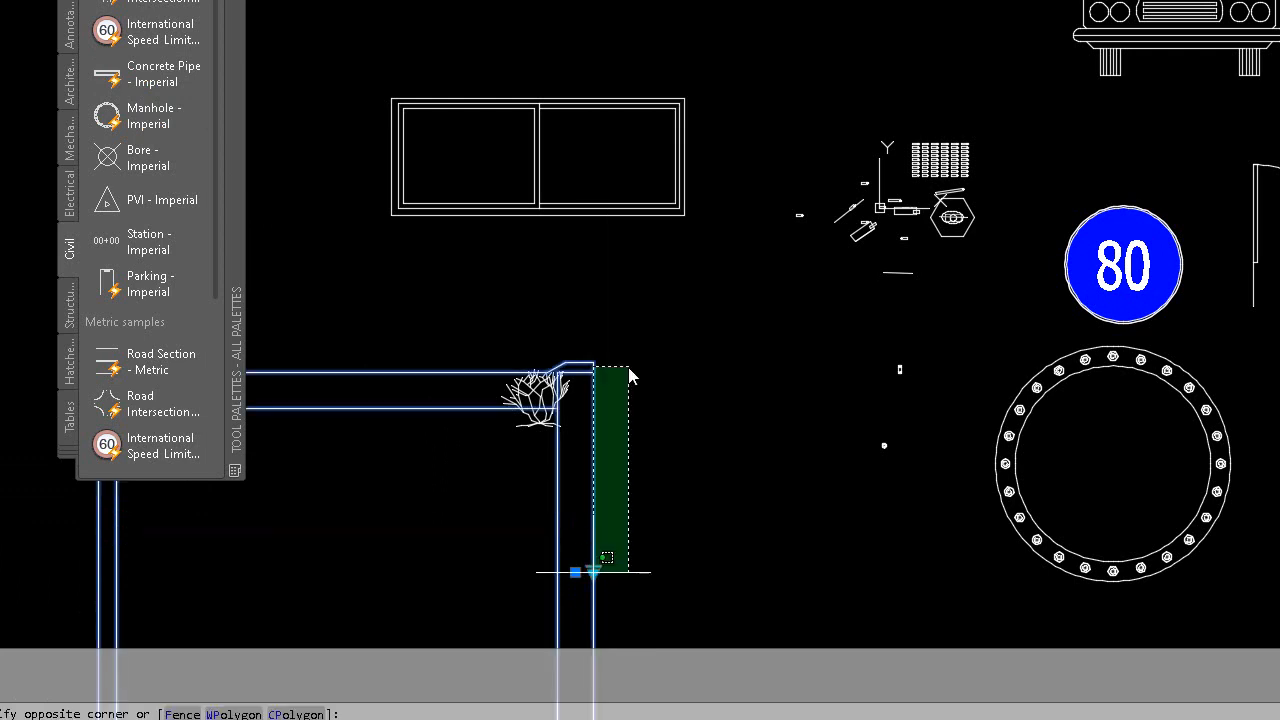
left_click(608, 308)
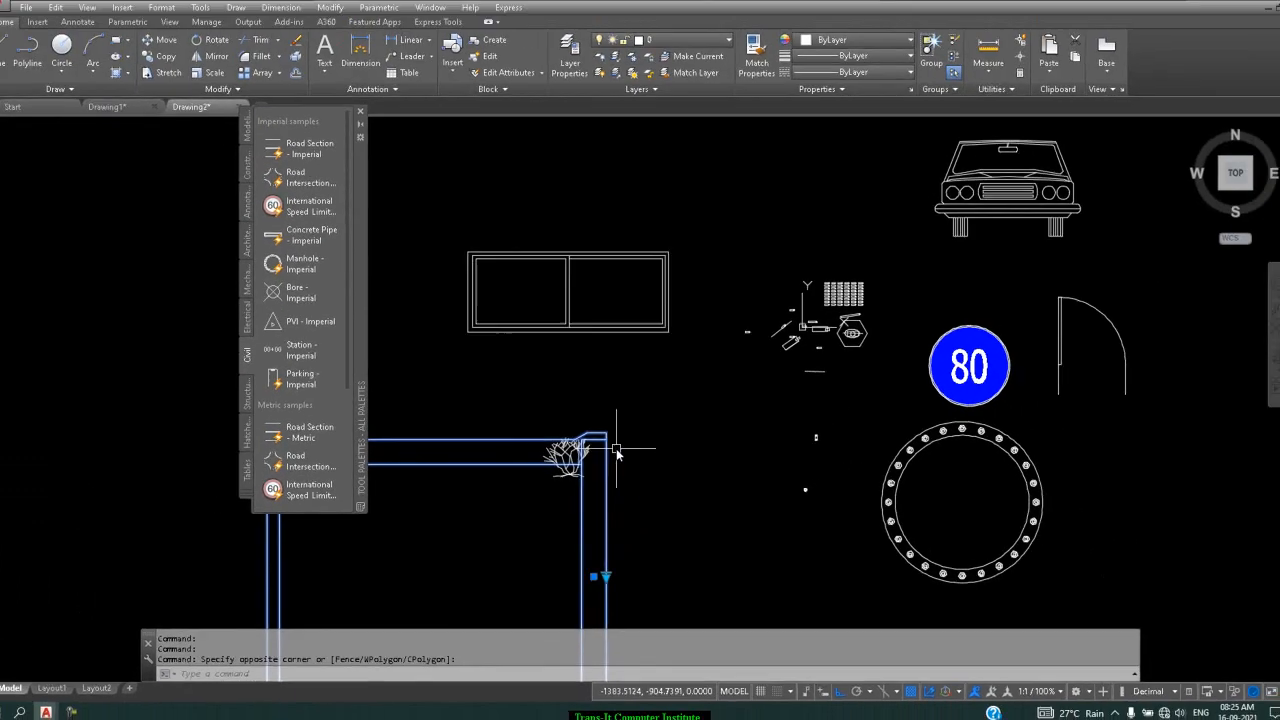
scroll(593, 452, "down", 4)
scroll(480, 455, "up", 4)
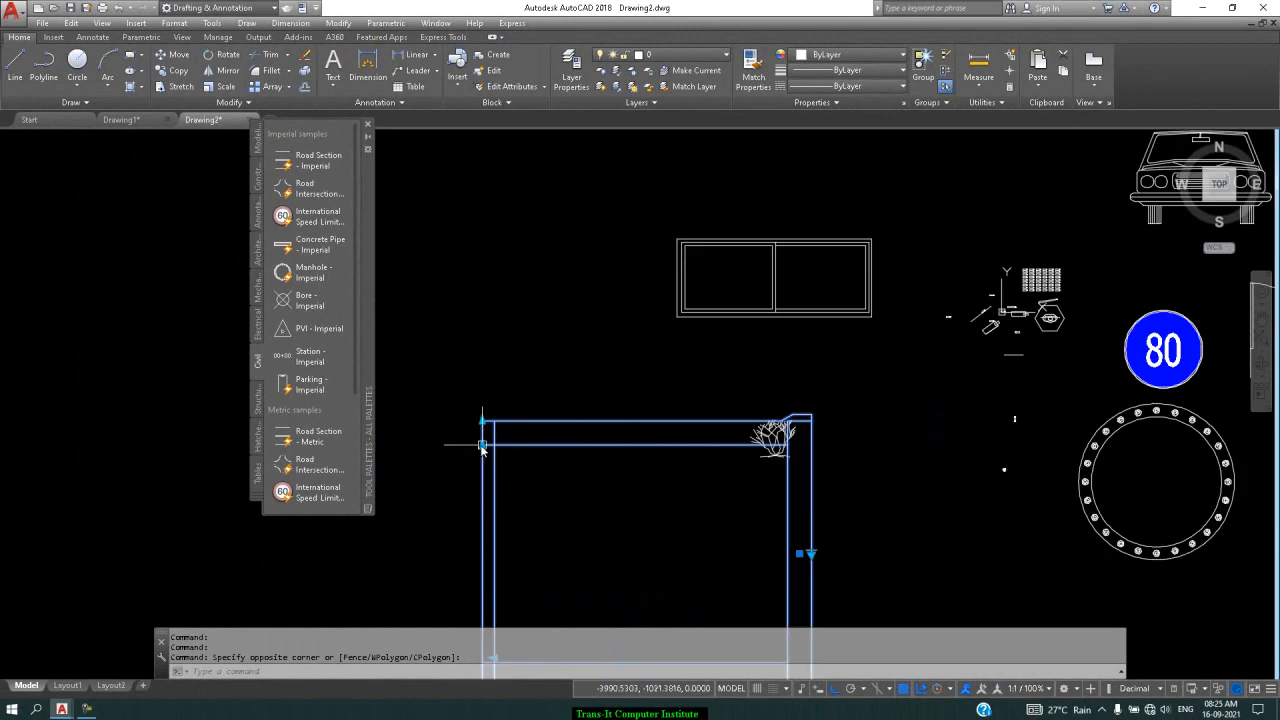
left_click(482, 446)
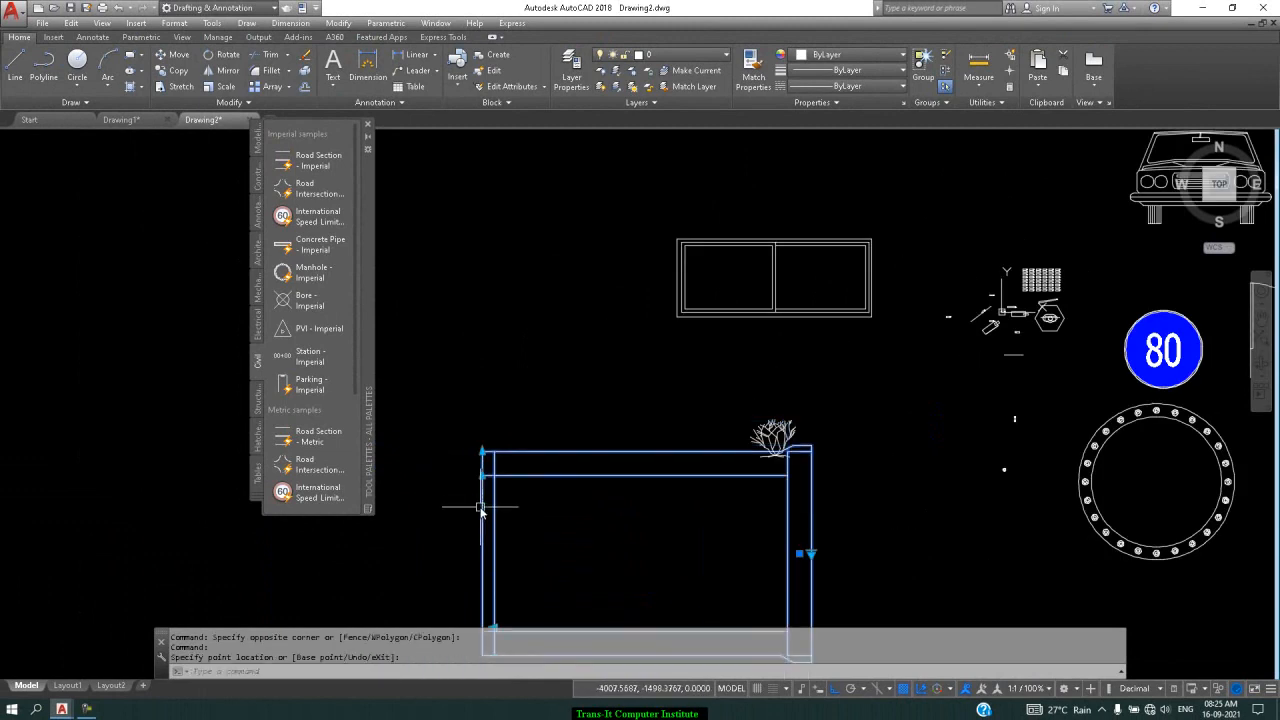
left_click(484, 478)
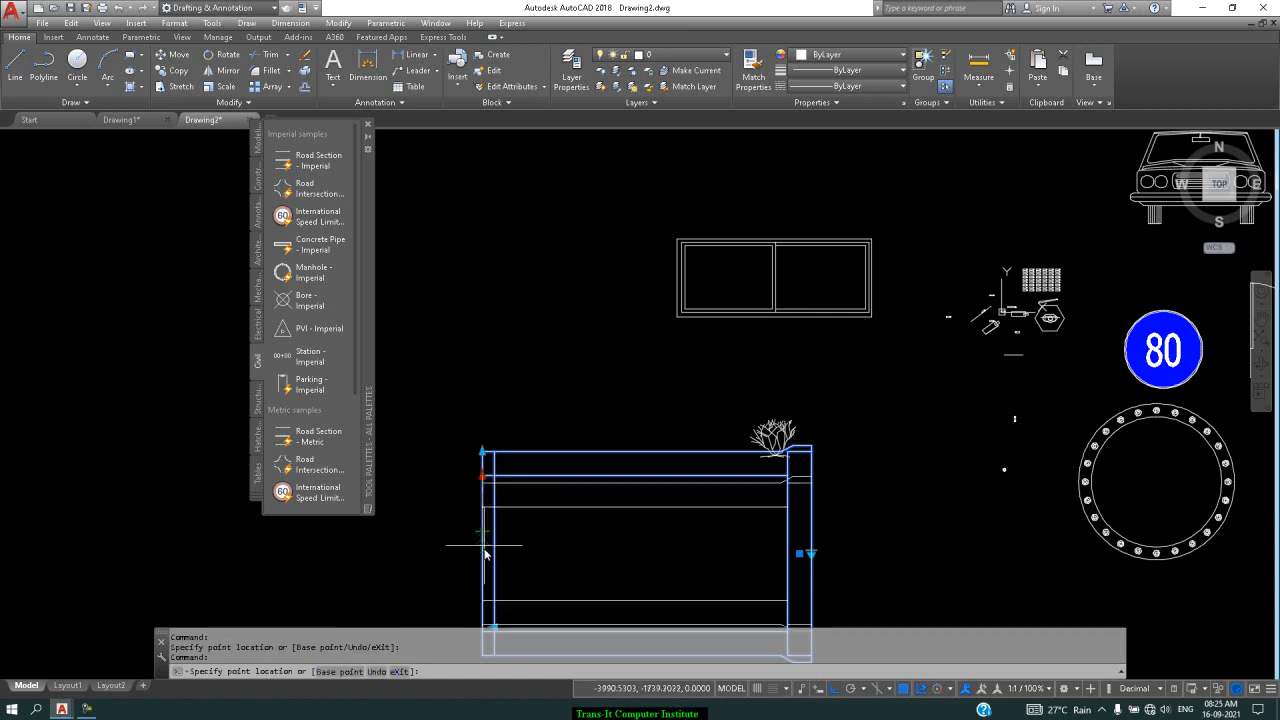
left_click(485, 570)
Stretch the pipe so its top edge sits just below the tree, then show Architectural samples
double_click(488, 527)
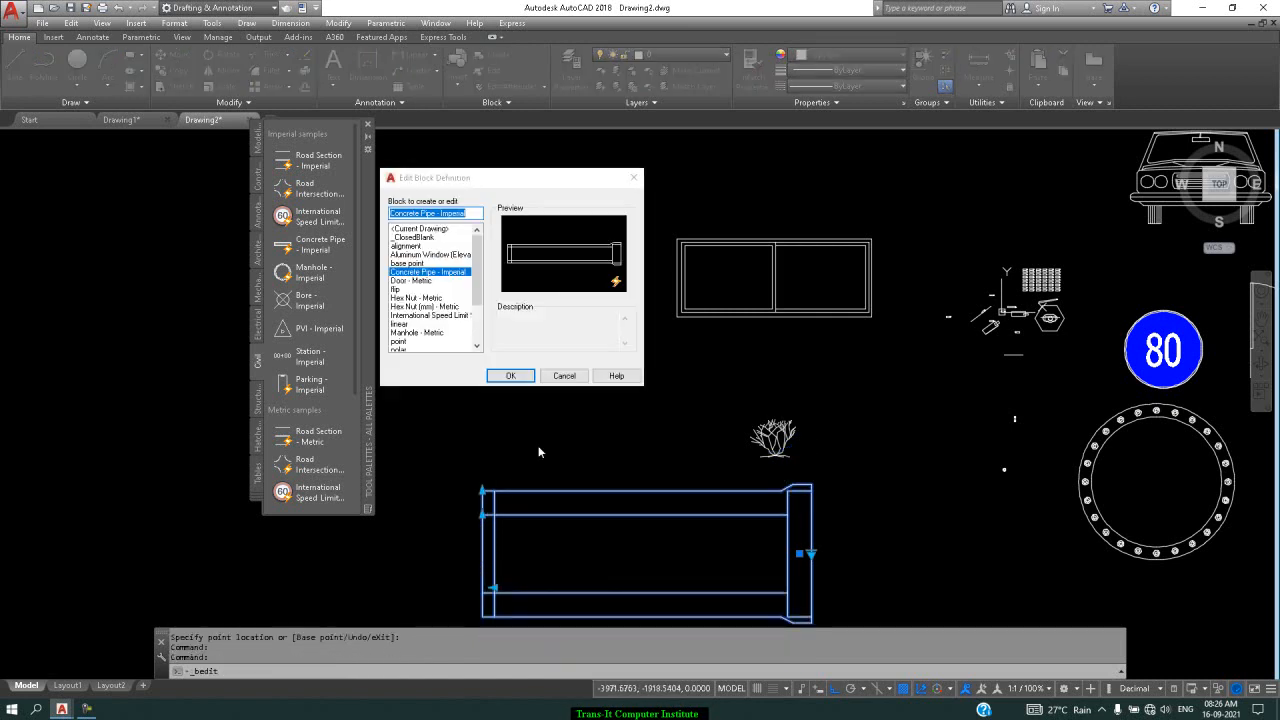
left_click(564, 375)
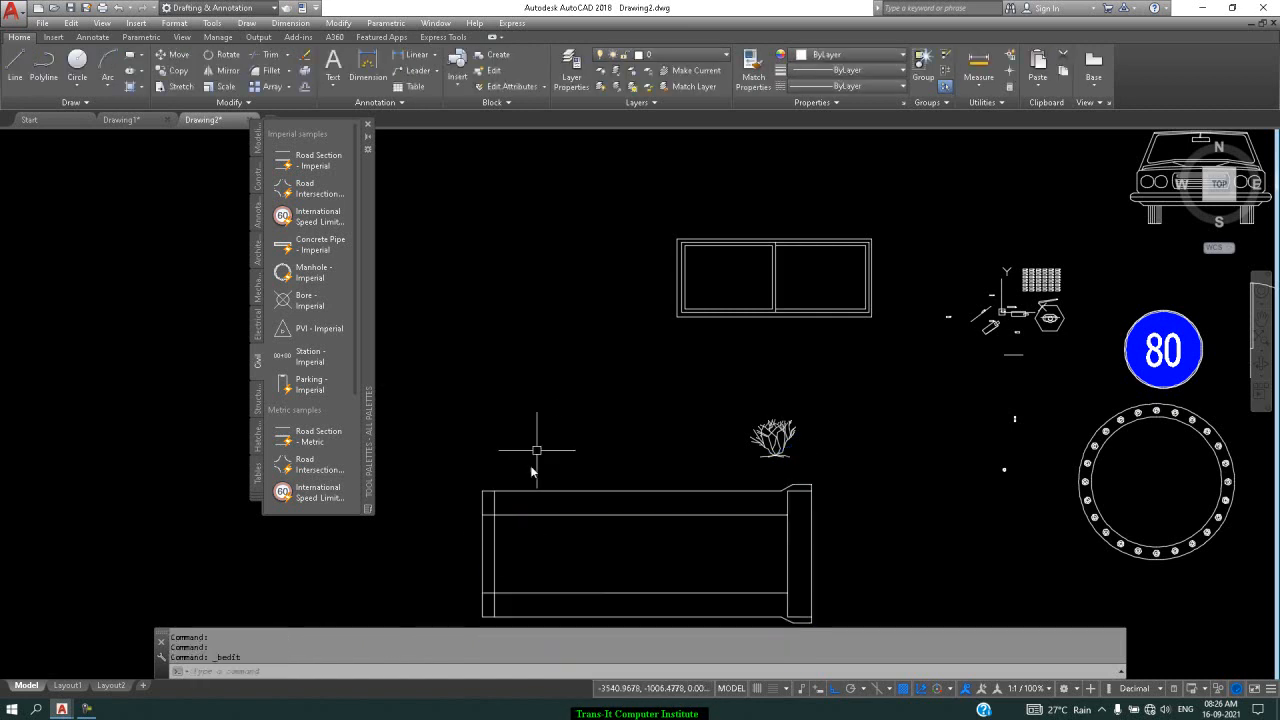
left_click(497, 517)
left_click(483, 492)
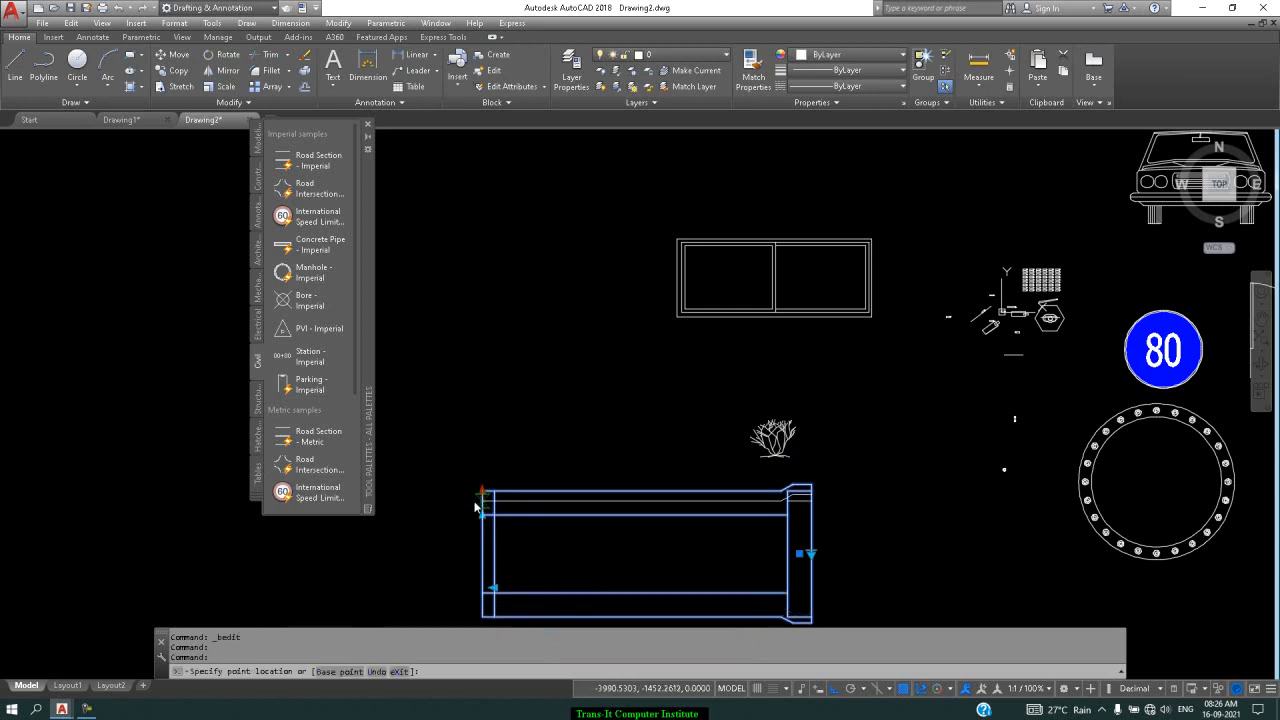
left_click(476, 505)
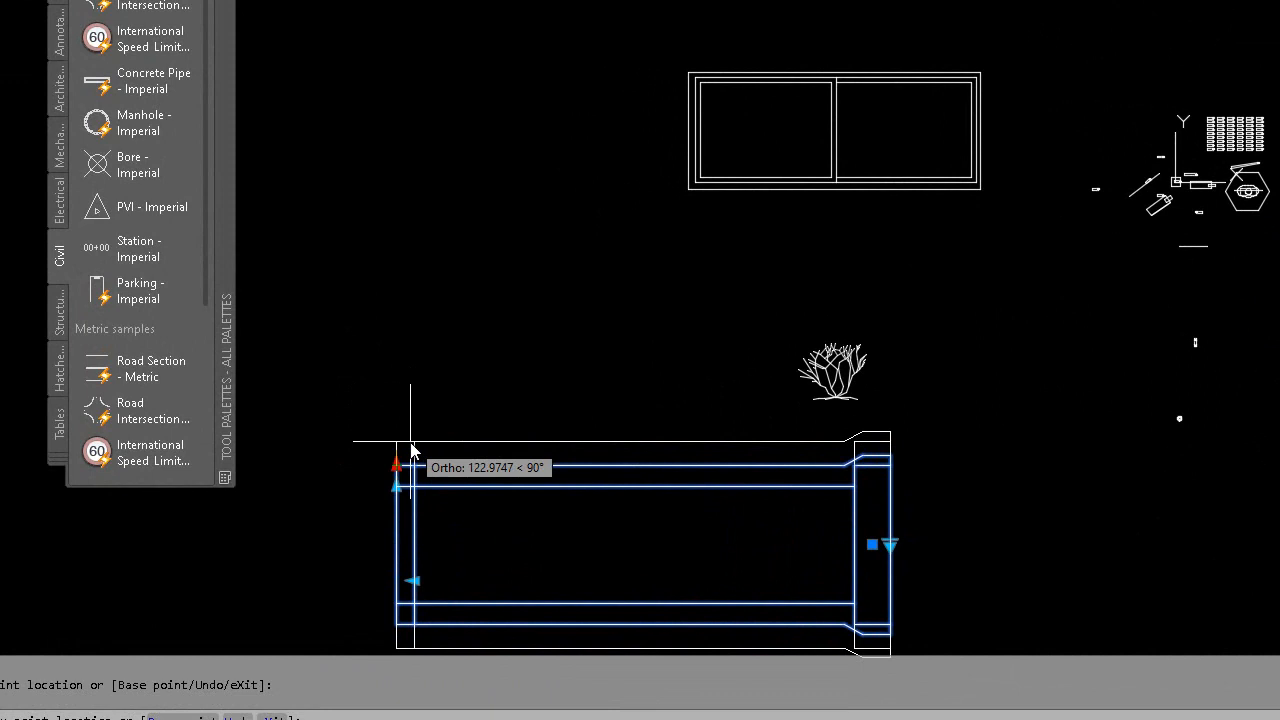
left_click(412, 448)
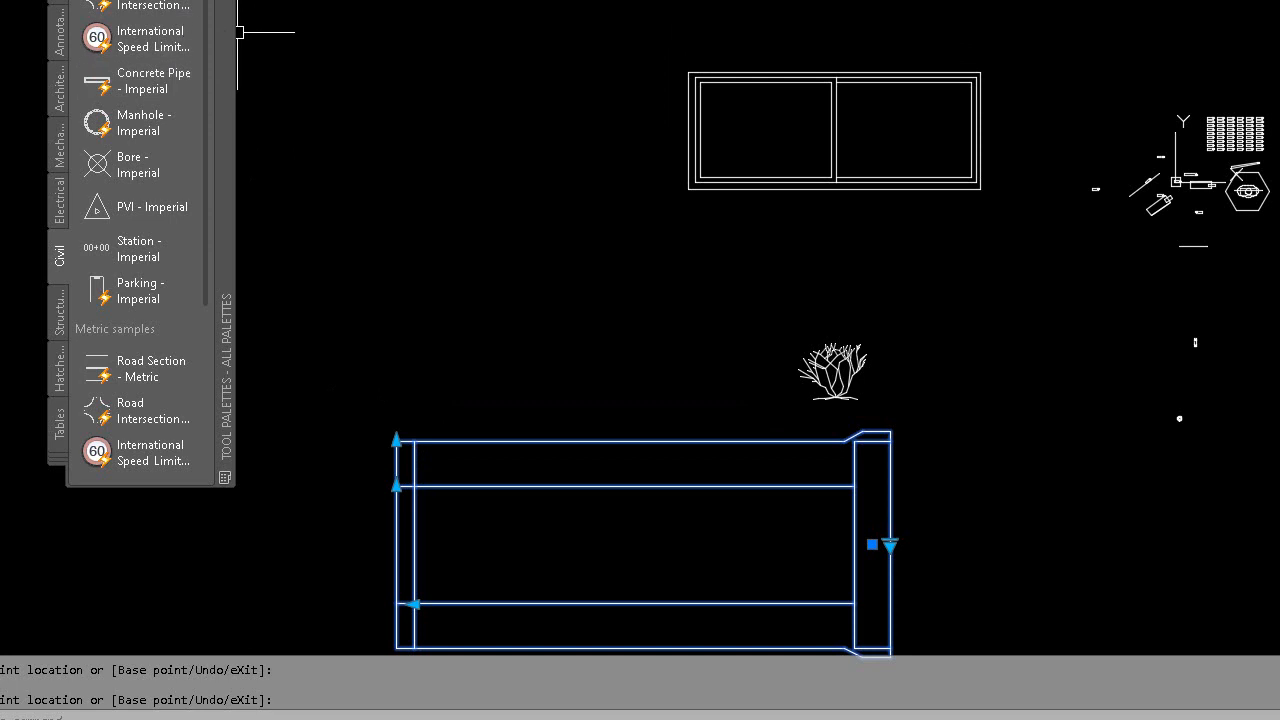
left_click(60, 105)
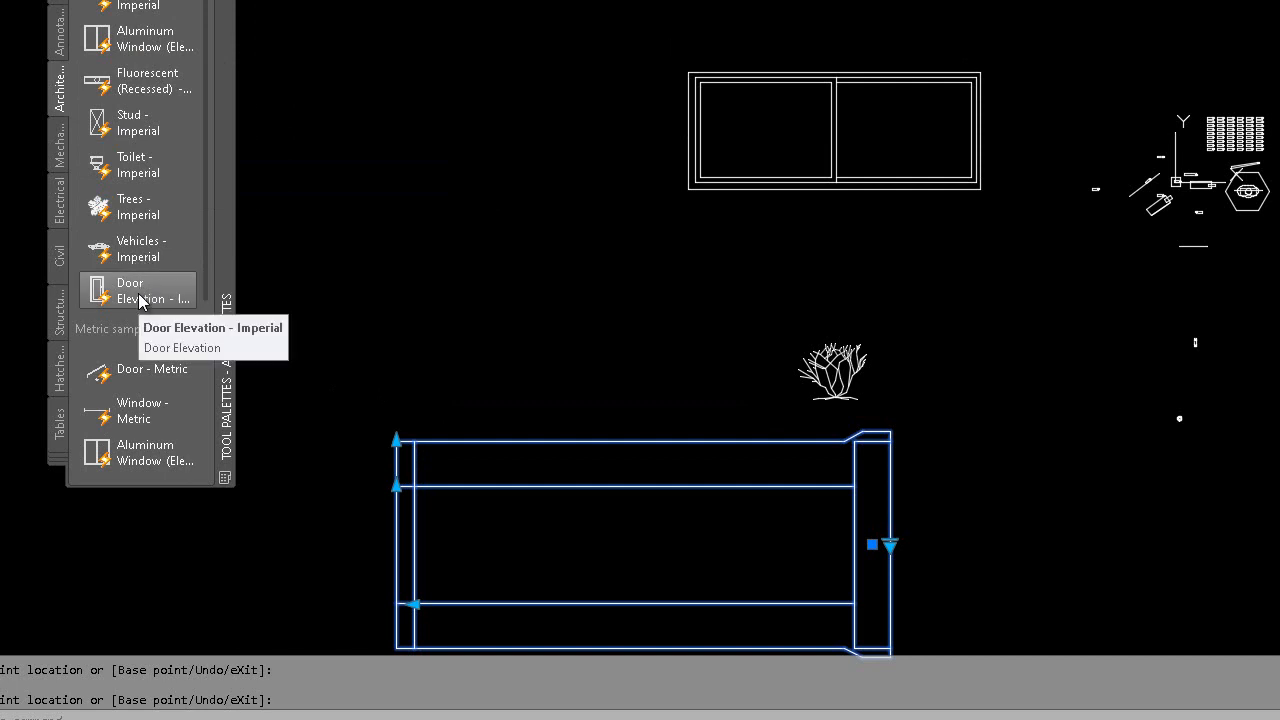
Insert Door Elevation - Imperial above the pipe, widen it and make it taller; list Mechanical samples
mouse_move(140, 302)
left_mouse_down()
mouse_move(306, 283)
mouse_move(306, 326)
mouse_move(291, 334)
left_mouse_up()
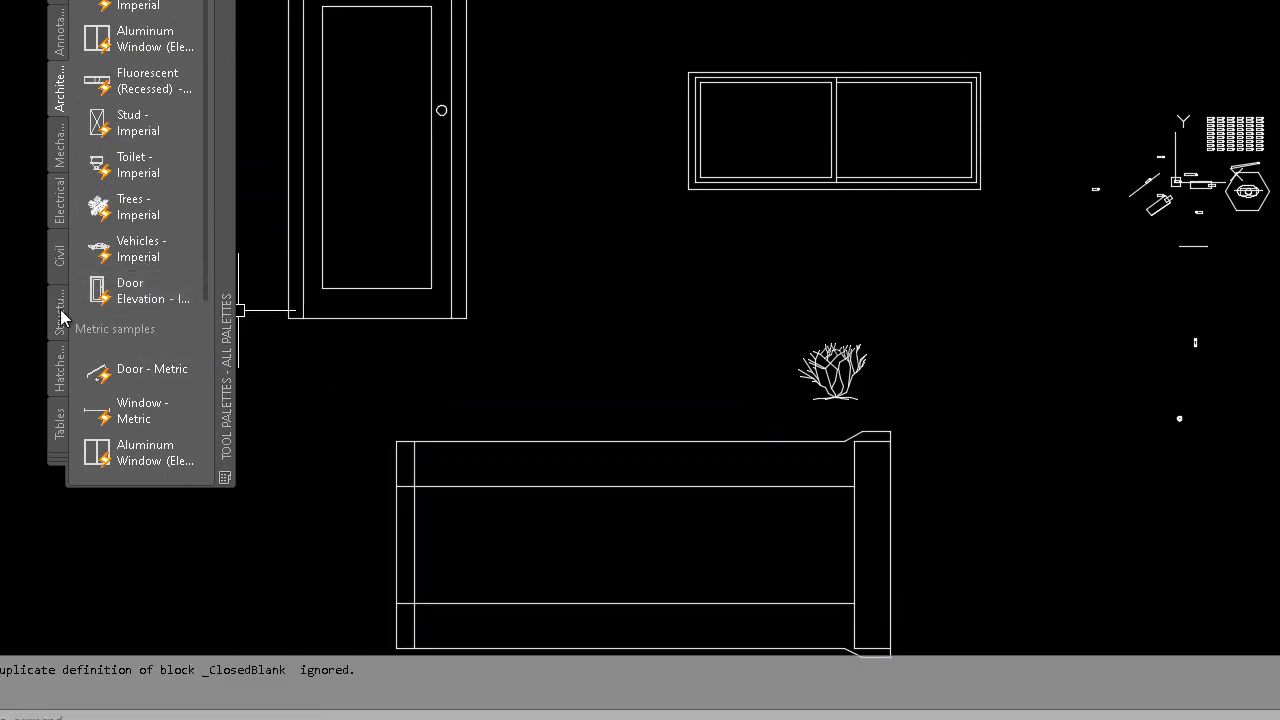
left_click(467, 313)
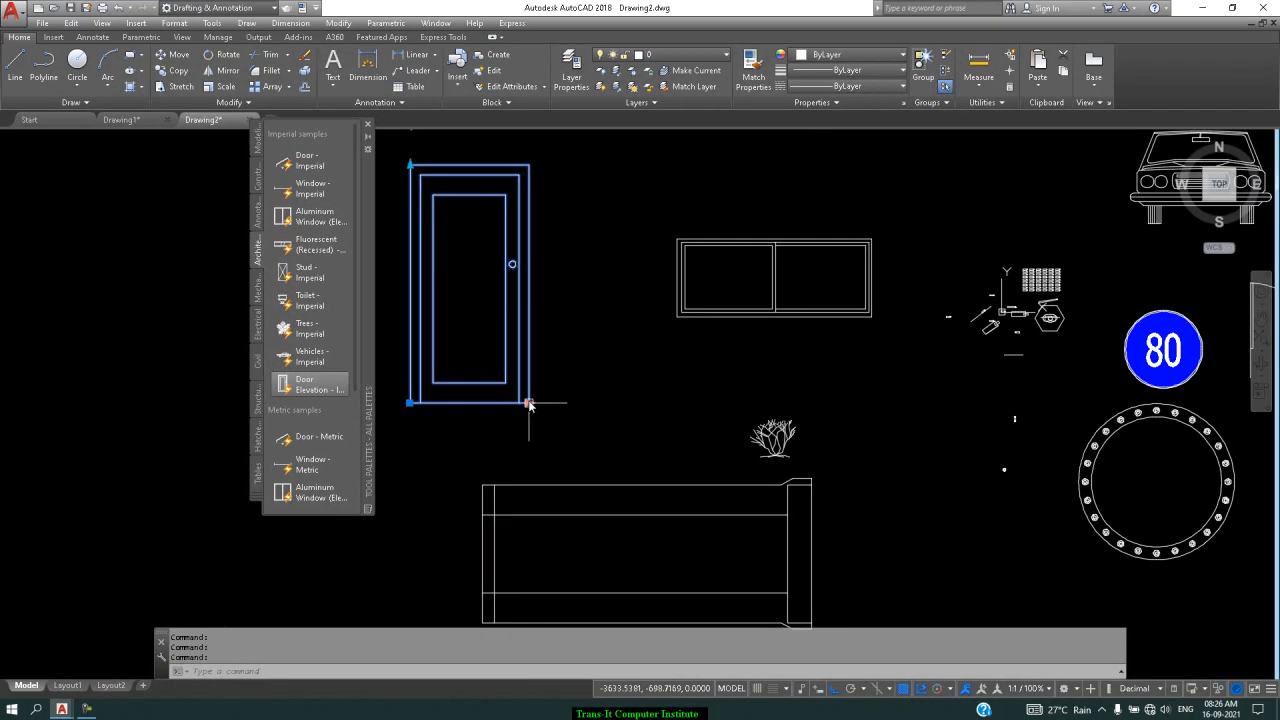
left_click(529, 403)
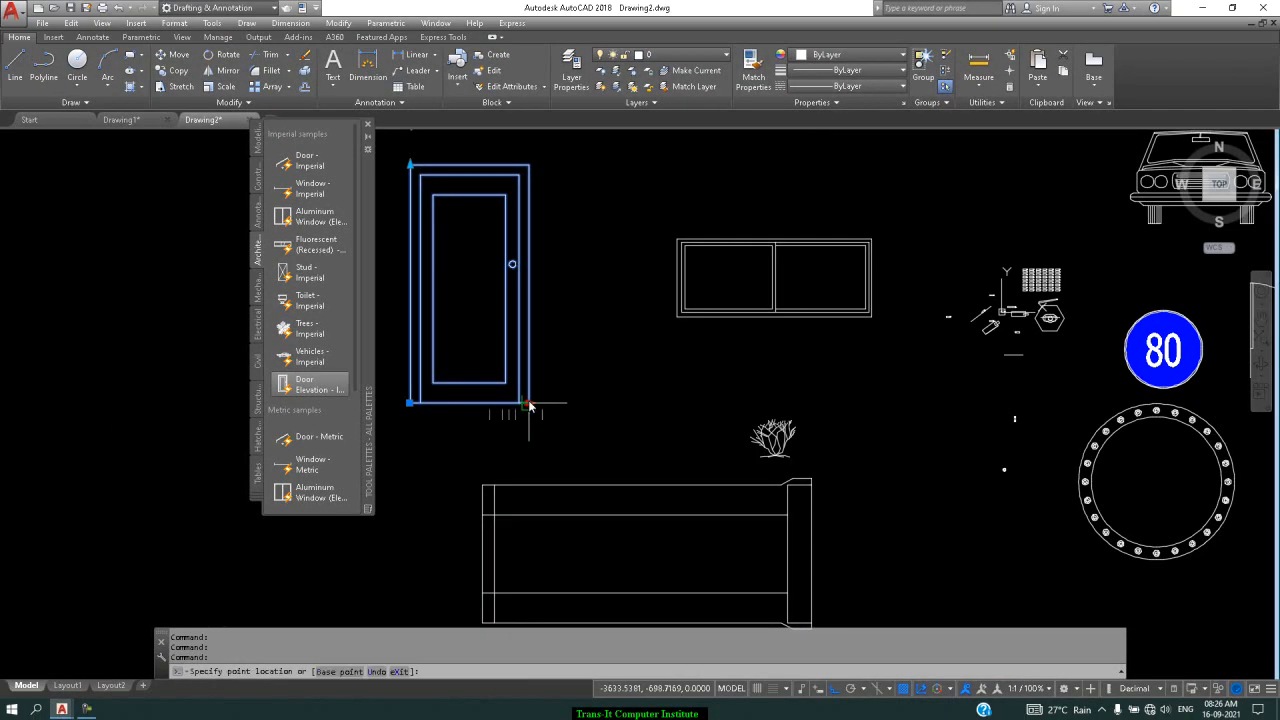
left_click(586, 420)
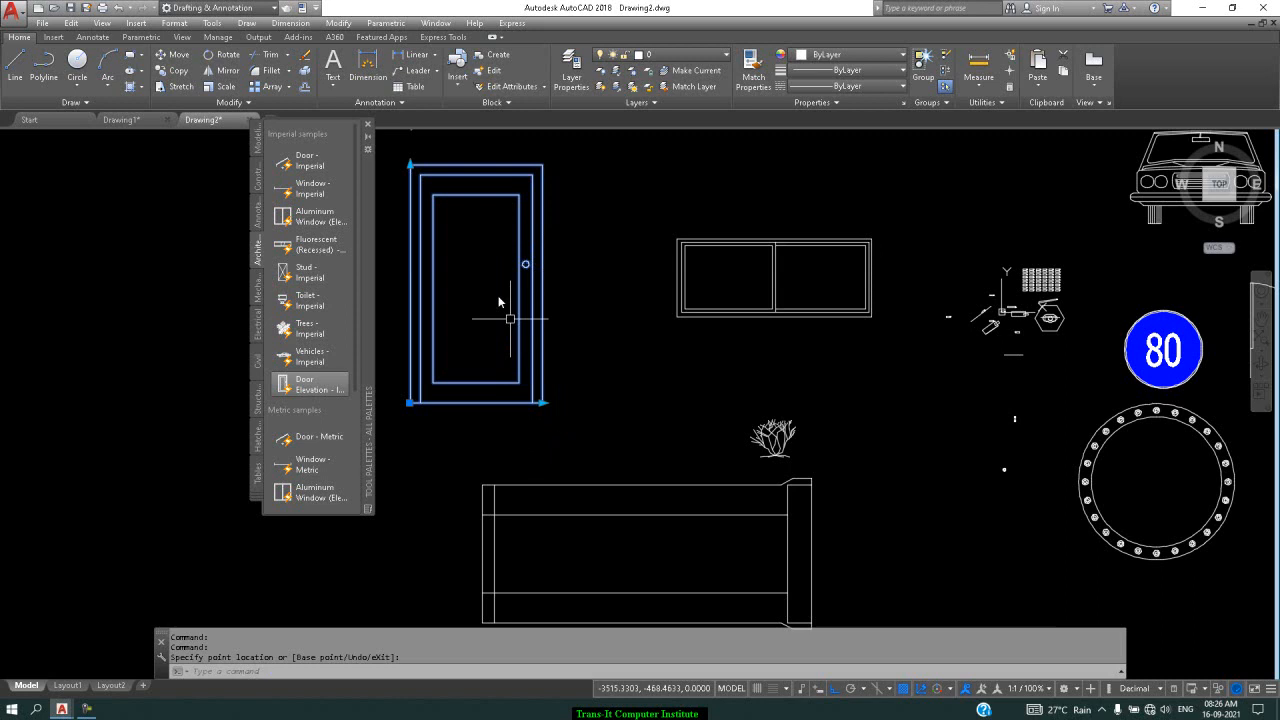
left_click(410, 164)
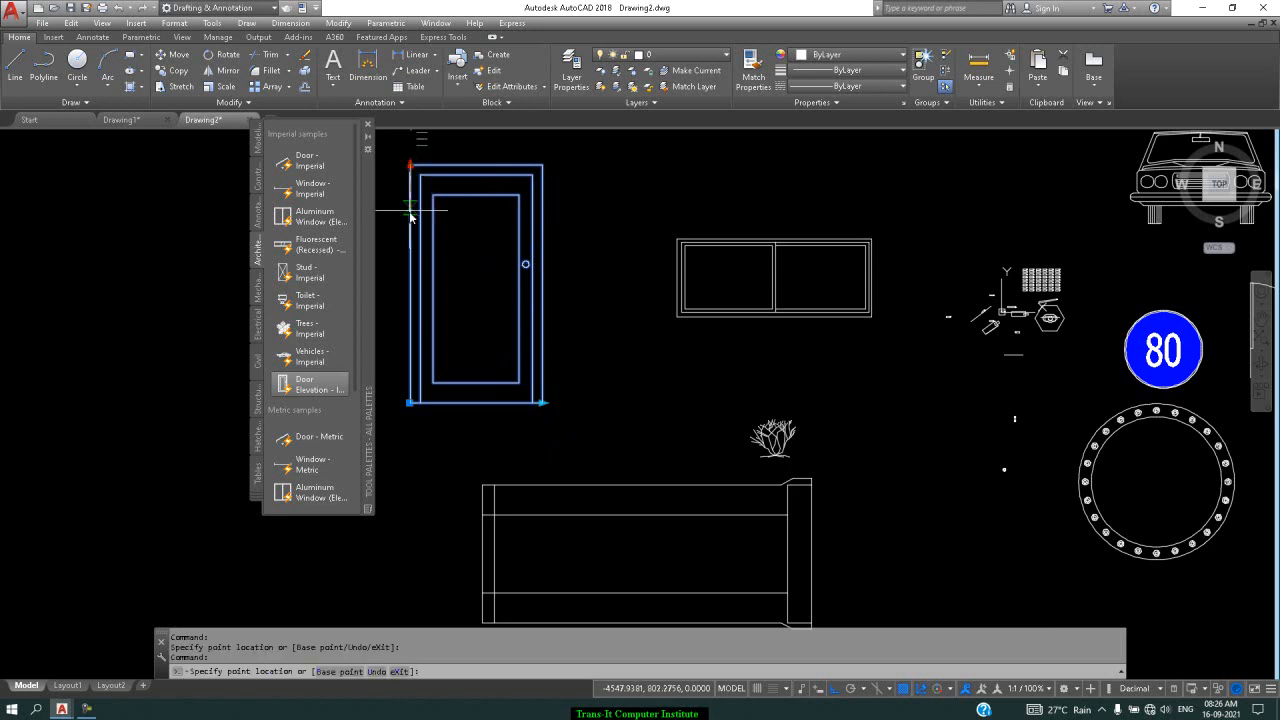
left_click(409, 138)
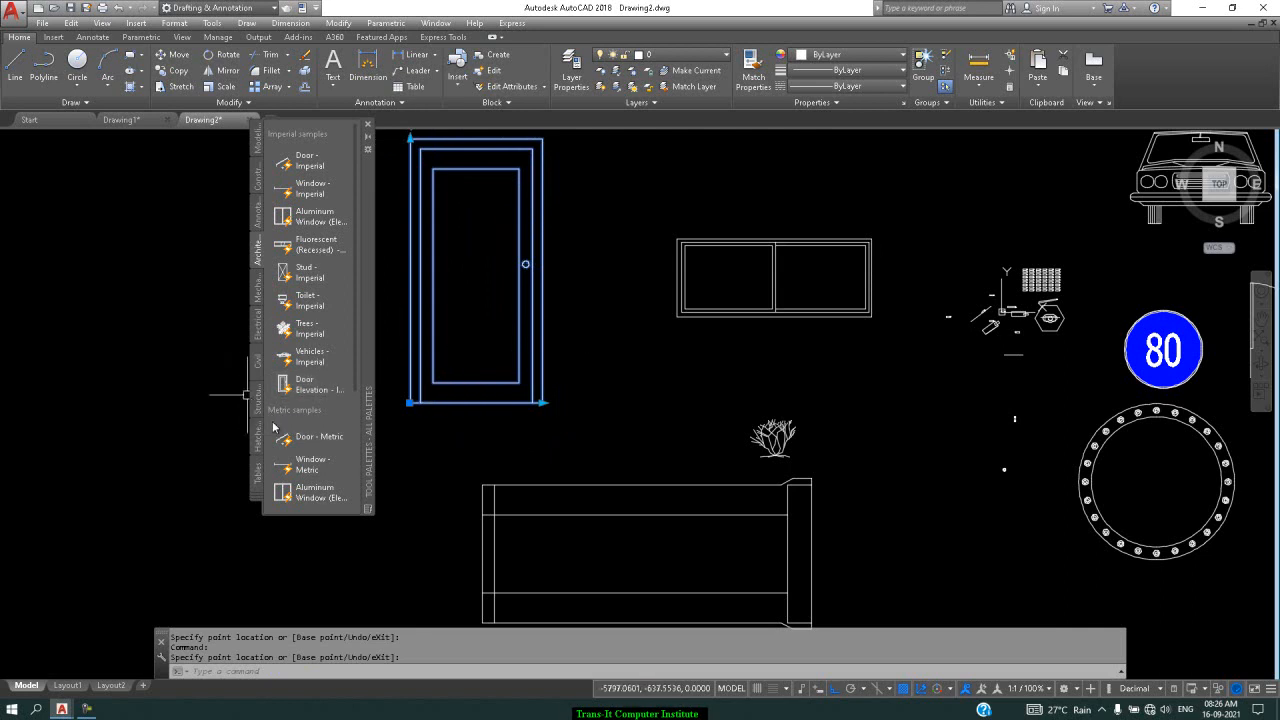
left_click(256, 292)
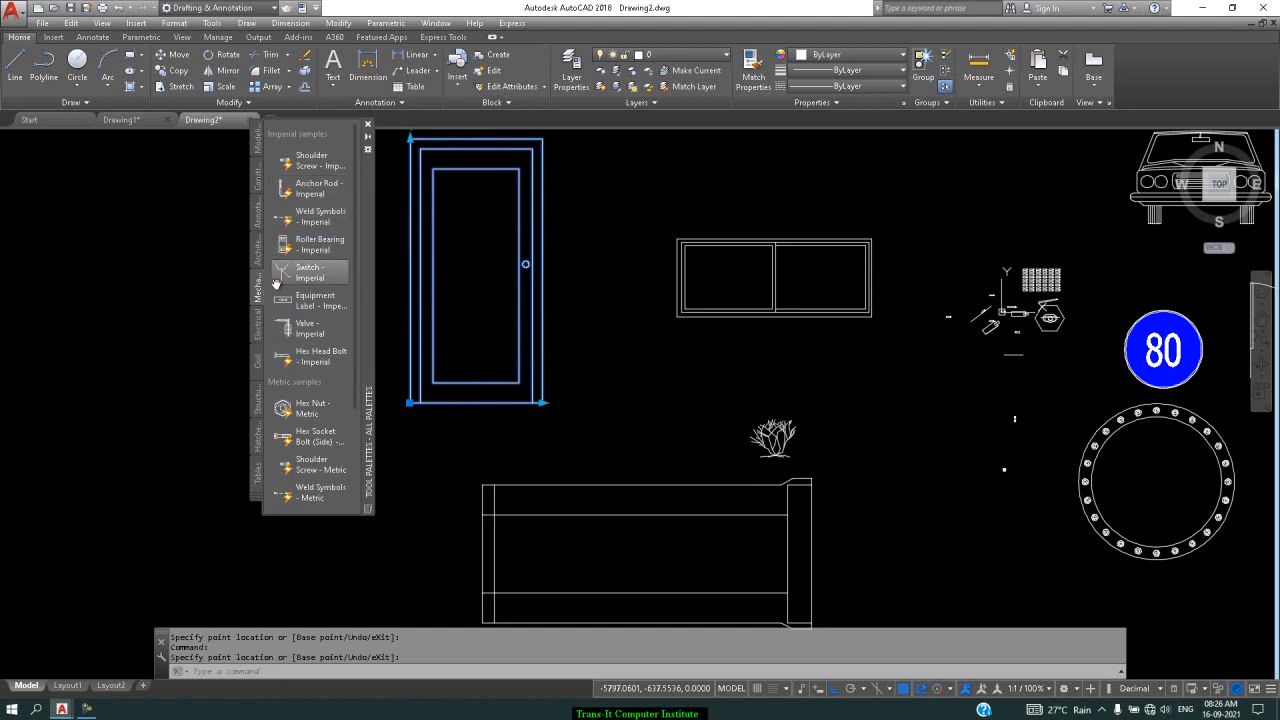
Insert Anchor Rod - Imperial between the door and window, then close the Tool Palettes
left_click(302, 188)
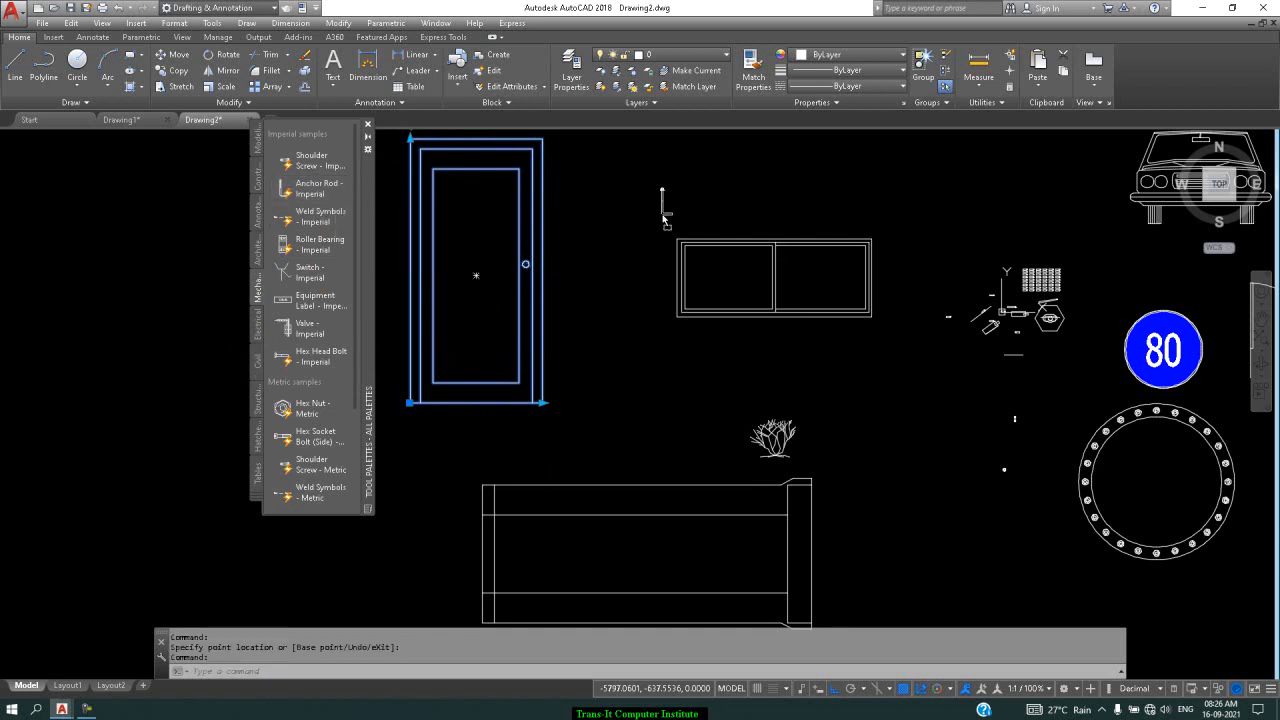
left_click(618, 205)
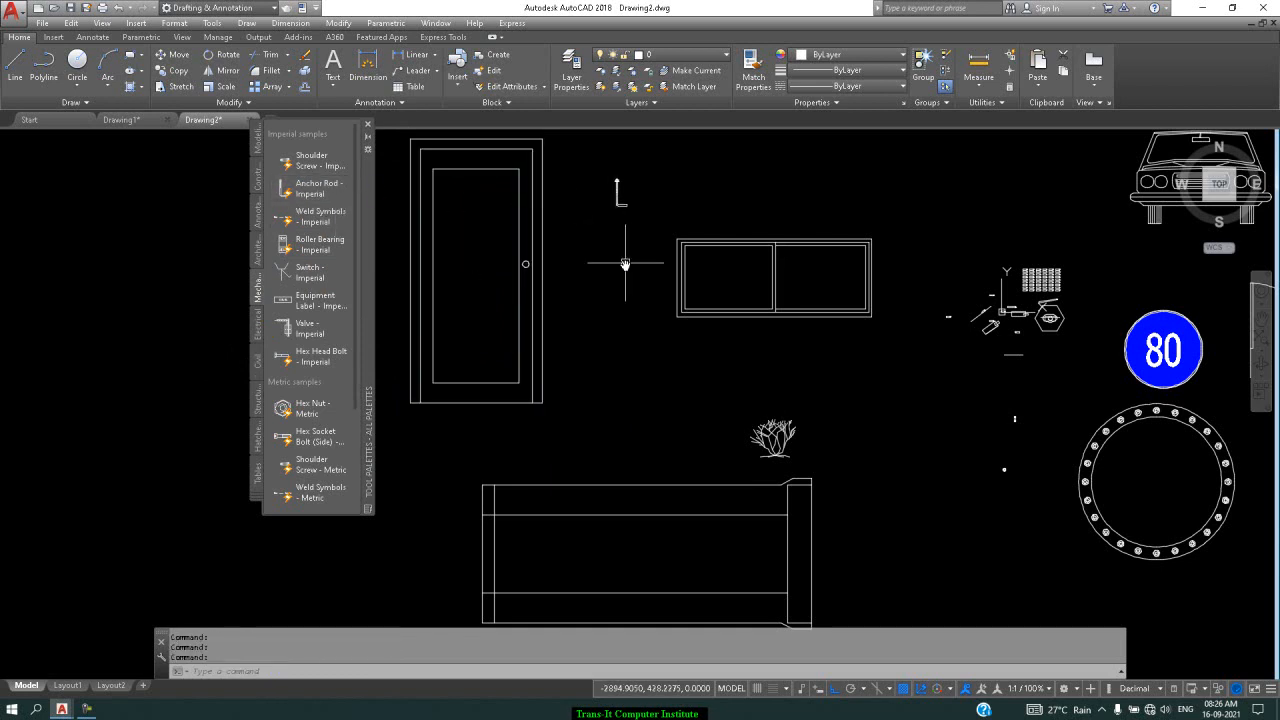
left_click(257, 503)
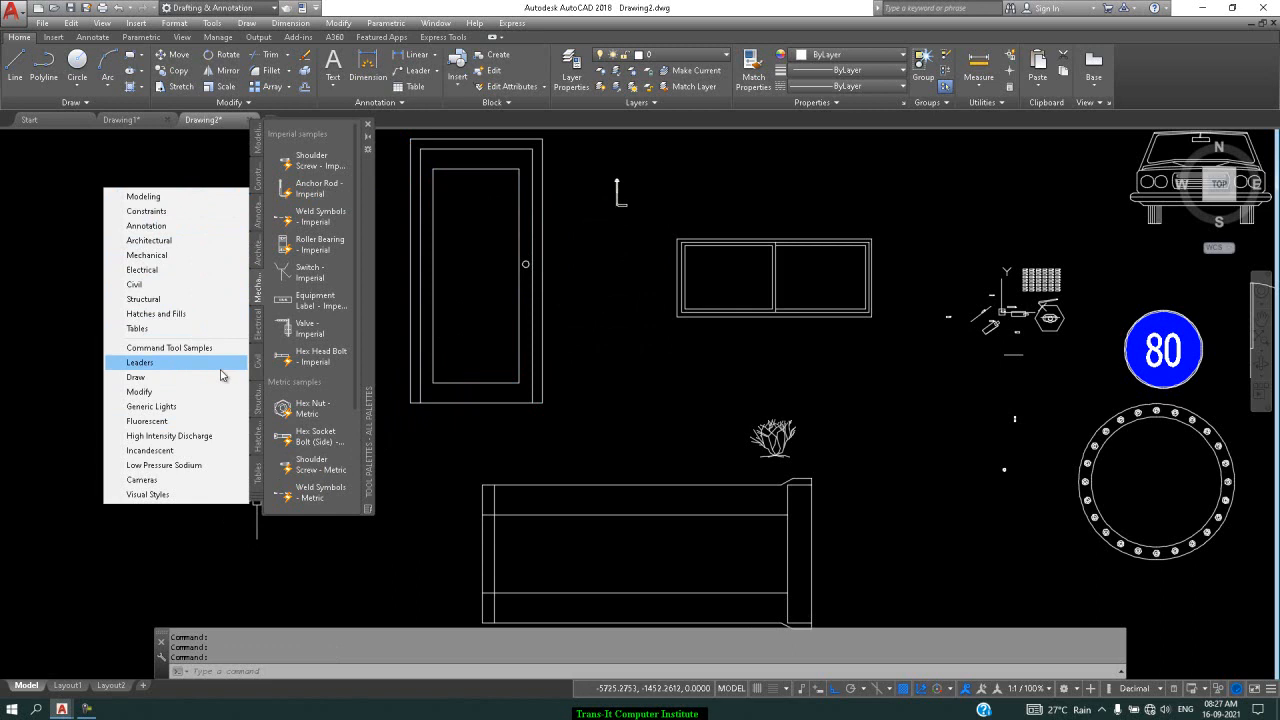
left_click(368, 126)
left_click(368, 126)
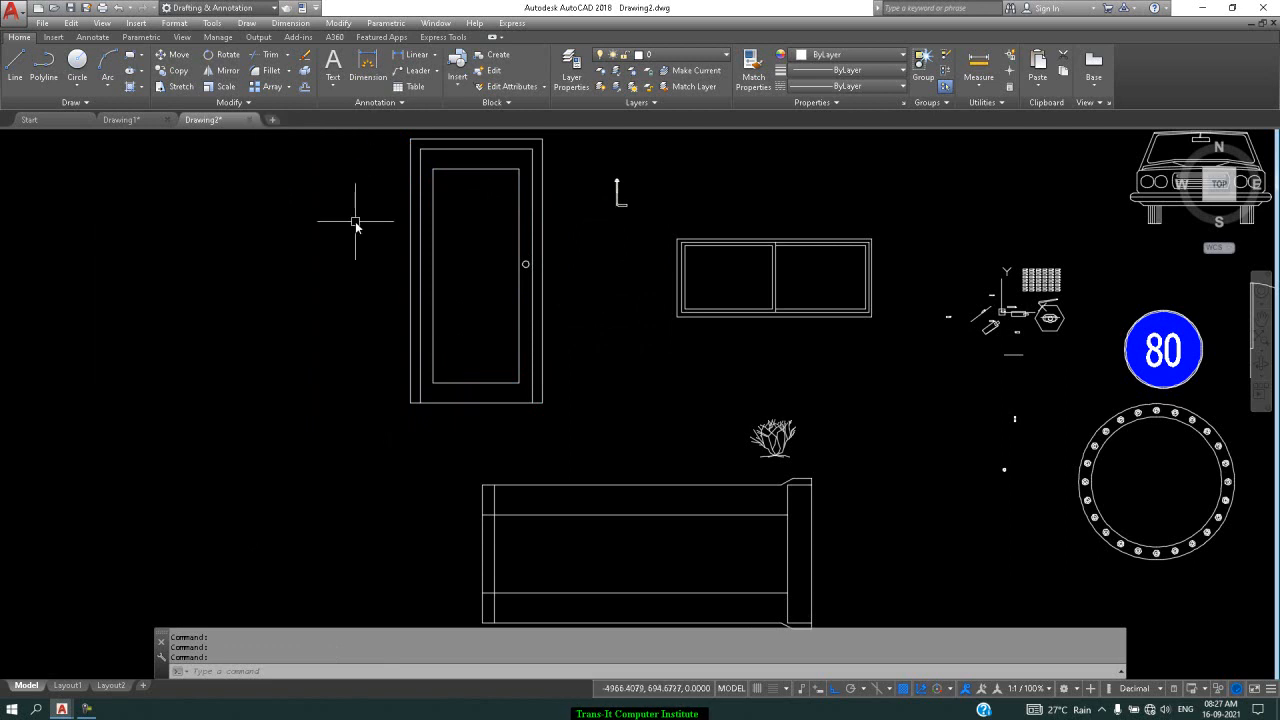